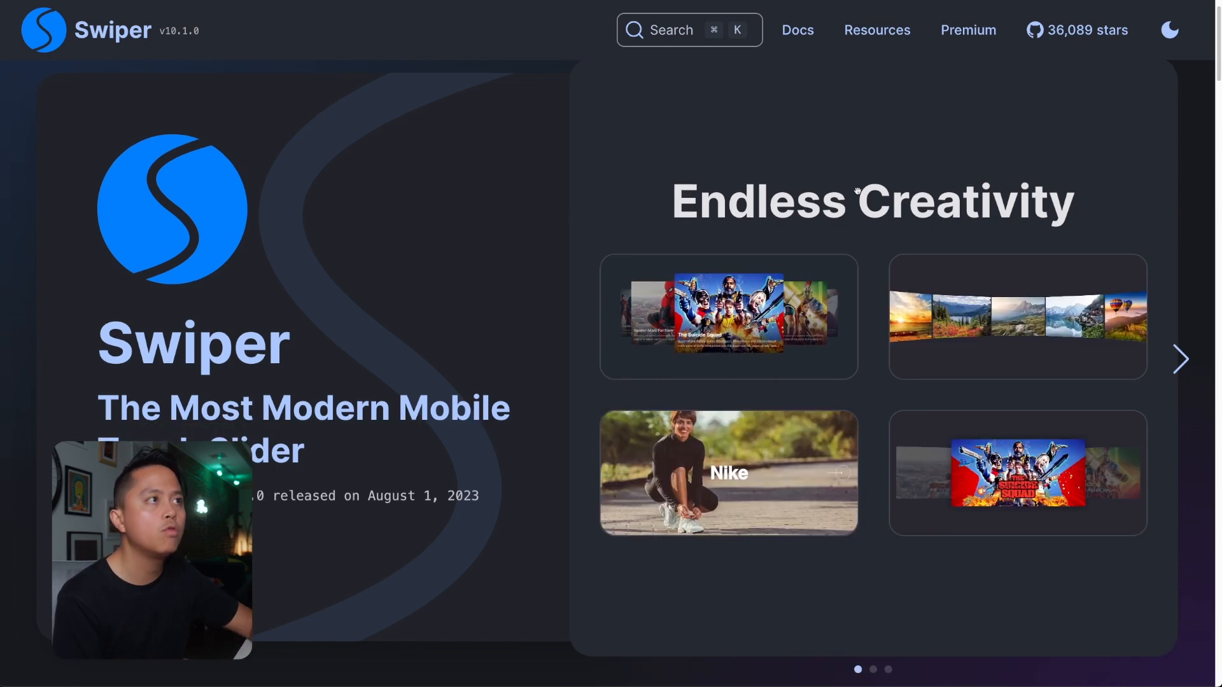
Open the Getting Started guide on the Swiper website.
scroll(857, 191, up, 1)
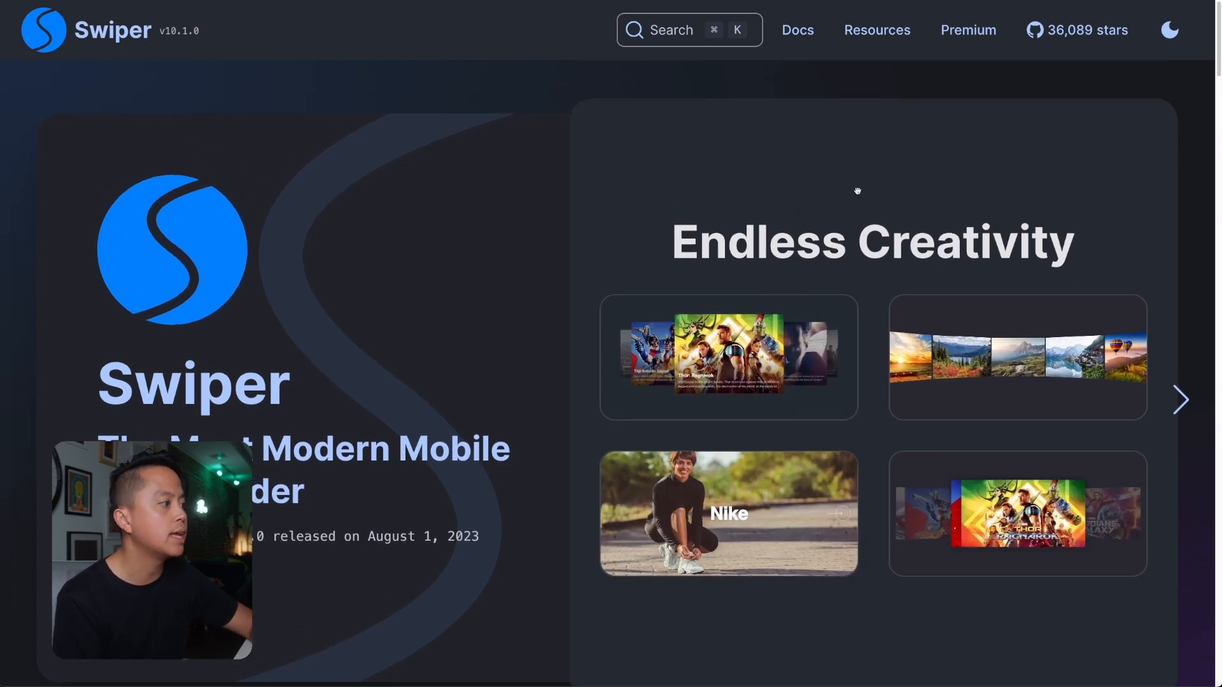
scroll(495, 486, down, 2)
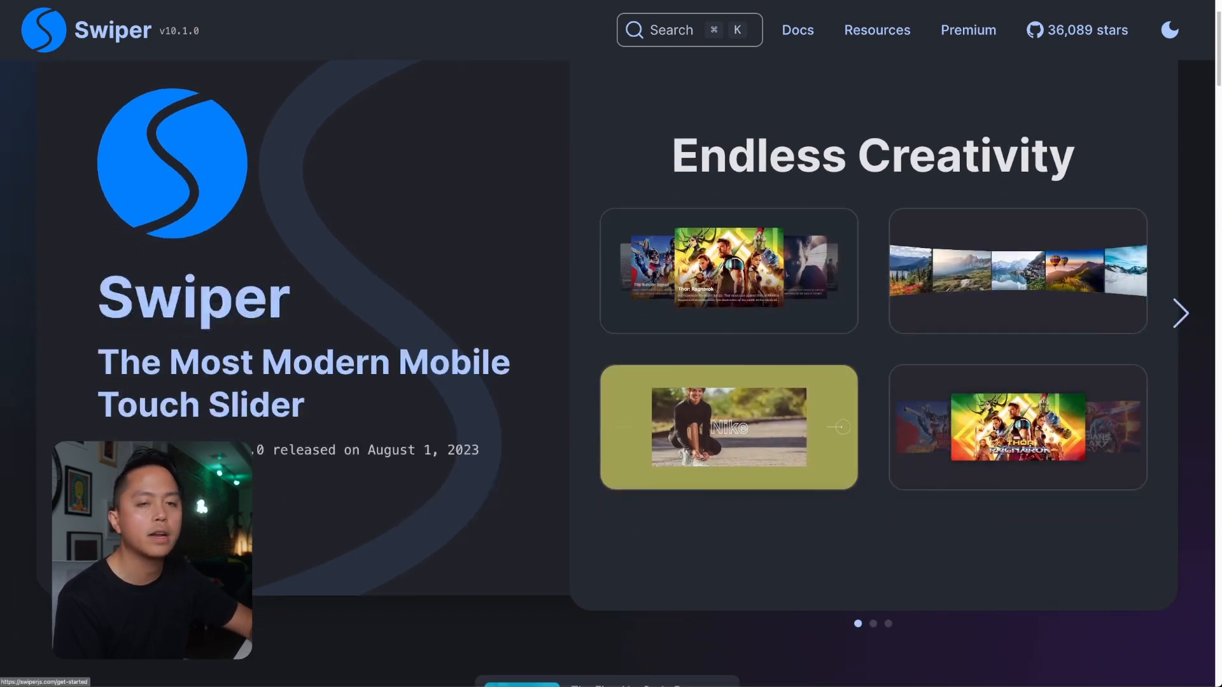
click(522, 681)
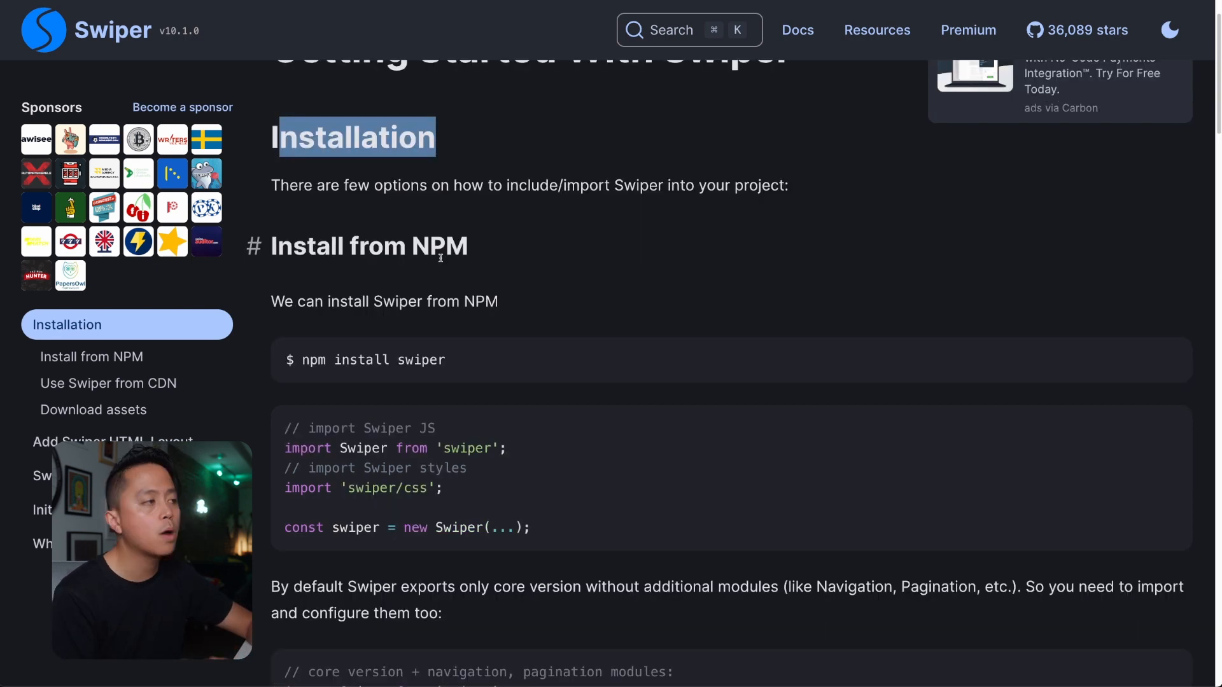
Examine the Swiper installation options, from the NPM section to the CDN stylesheet and script files.
click(414, 245)
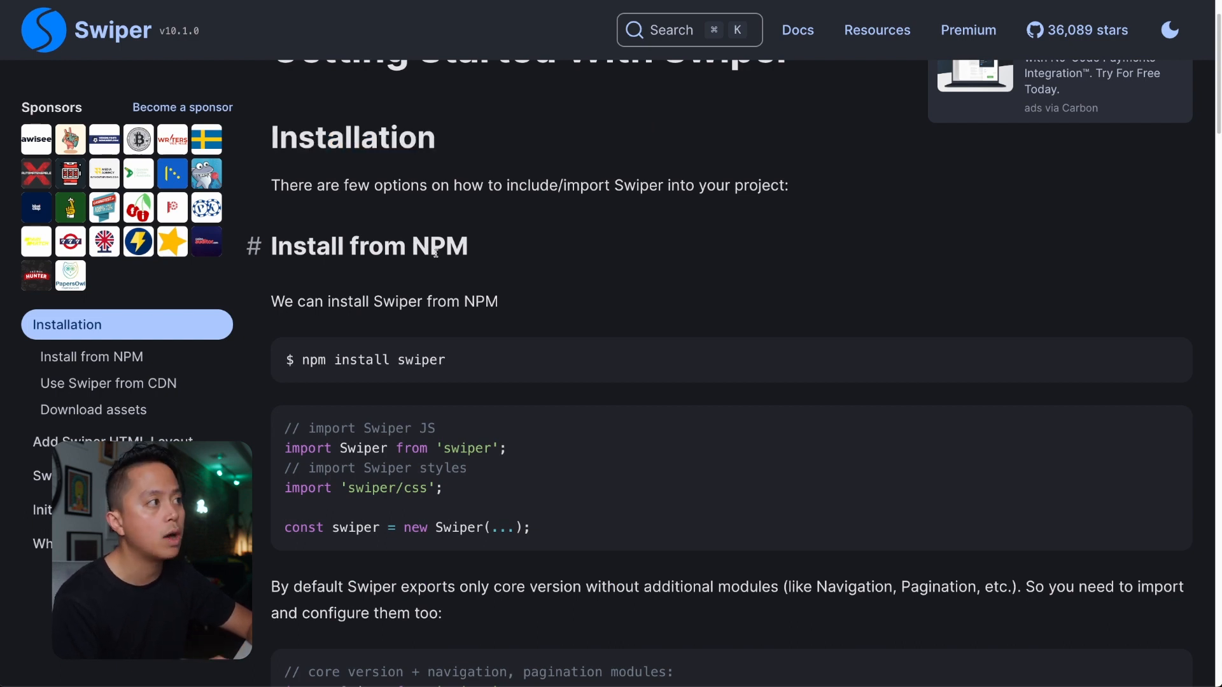
scroll(436, 253, down, 5)
scroll(437, 257, down, 10)
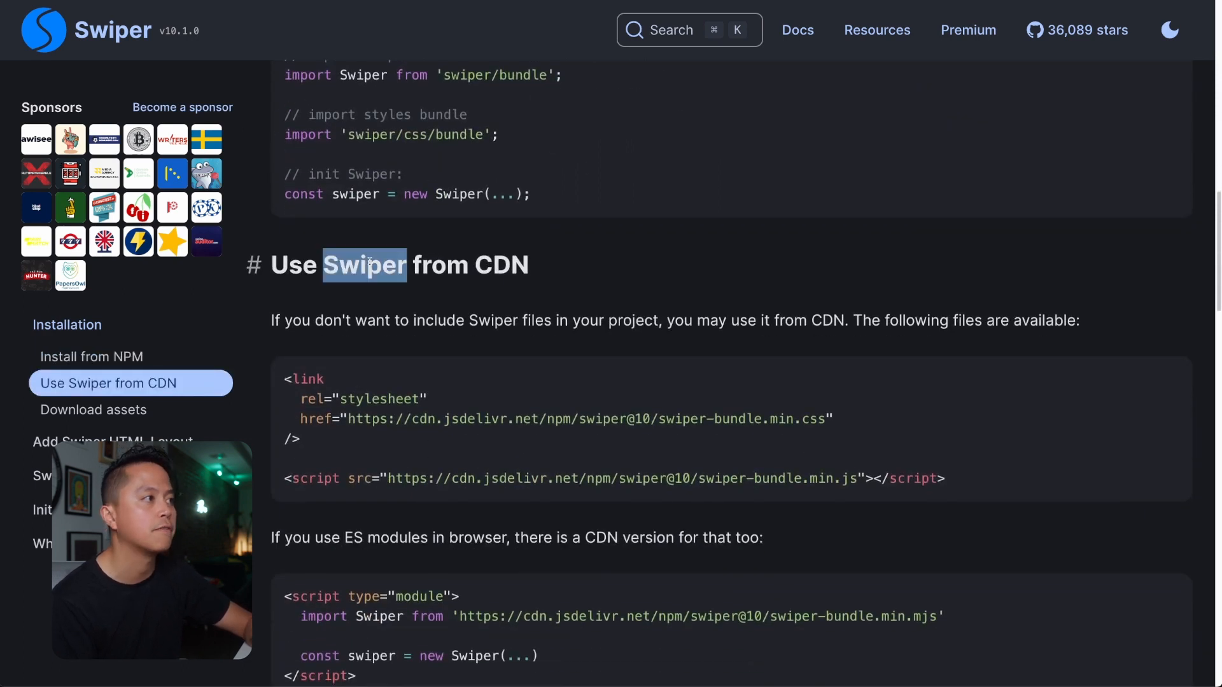
triple_click(366, 264)
click(535, 258)
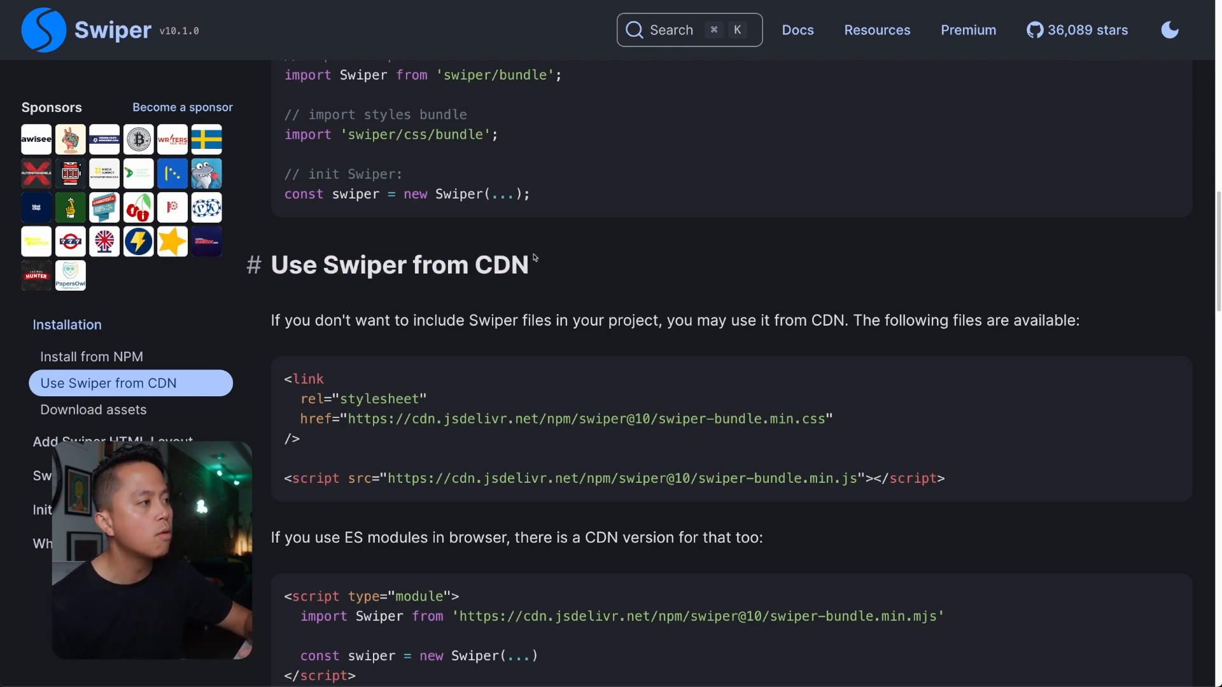
scroll(535, 258, down, 2)
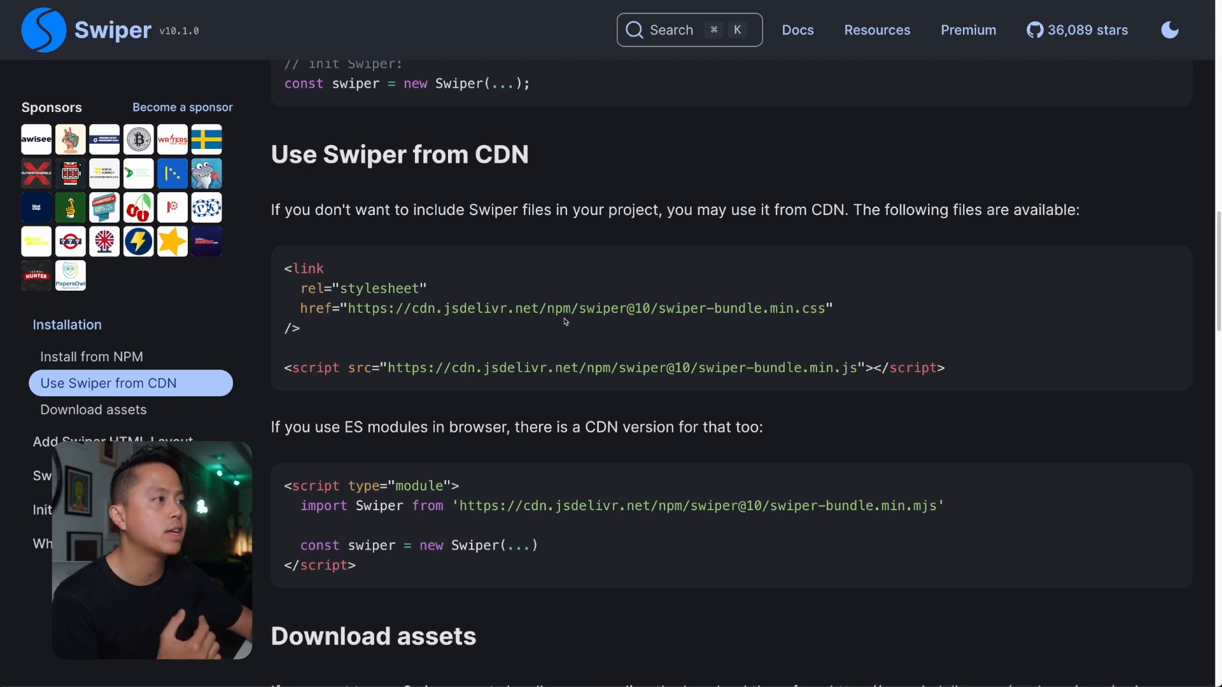
scroll(812, 317, down, 1)
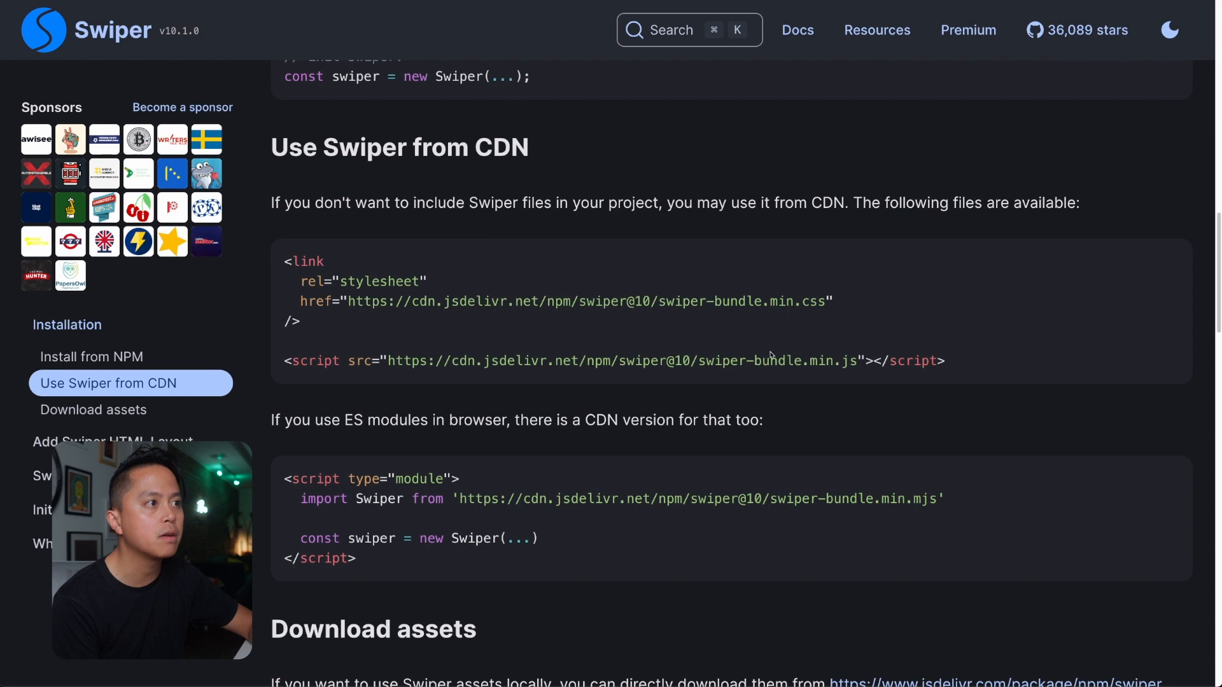
drag(794, 303, 822, 304)
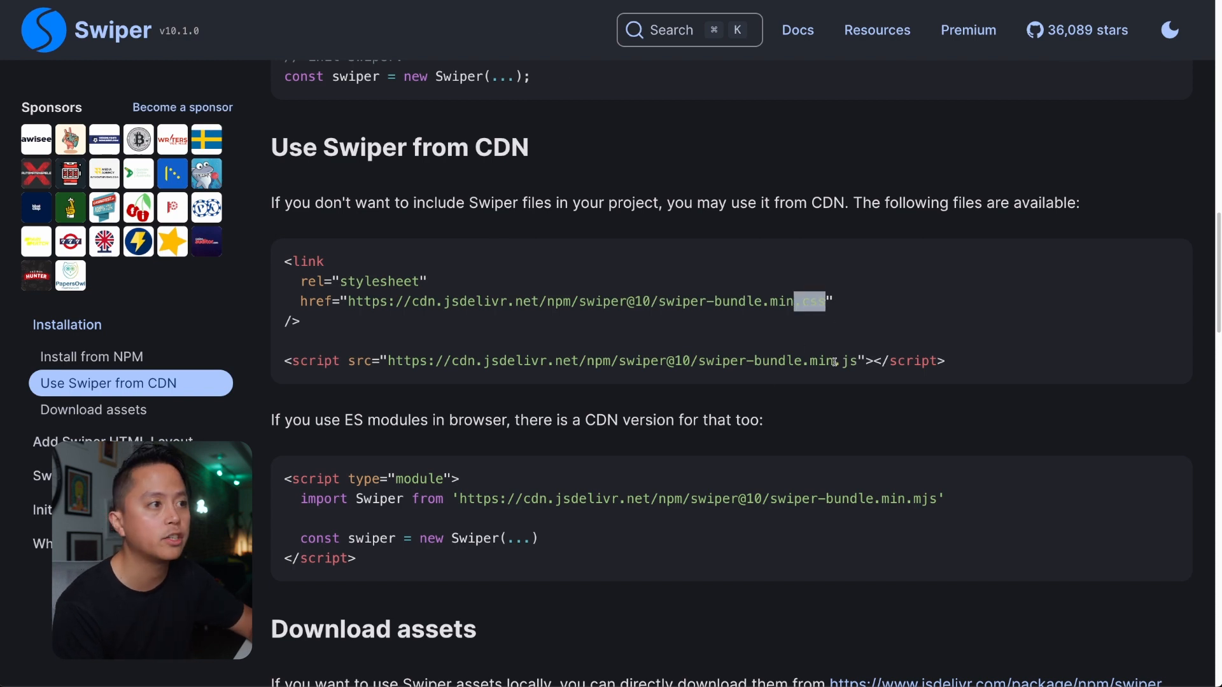
drag(834, 362, 858, 362)
click(411, 340)
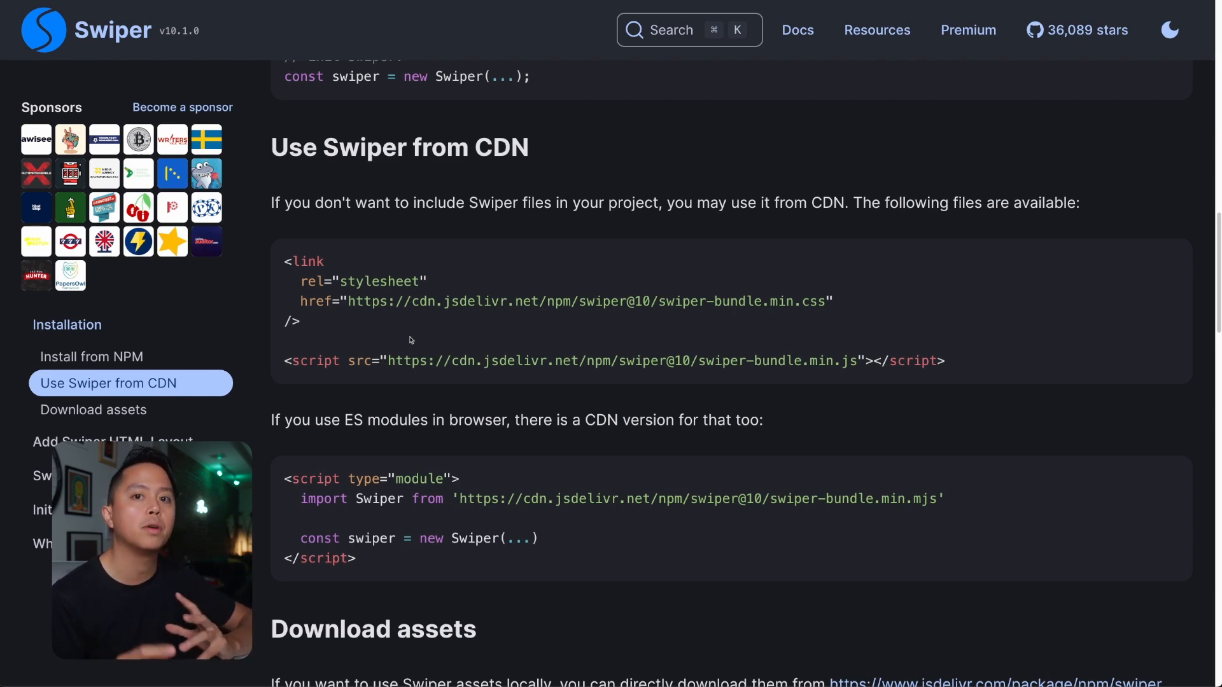
Copy the Swiper CDN stylesheet link into the Inside <head> tag custom code of the Home page in Webflow.
drag(317, 323, 285, 257)
key(ctrl+c)
click(441, 304)
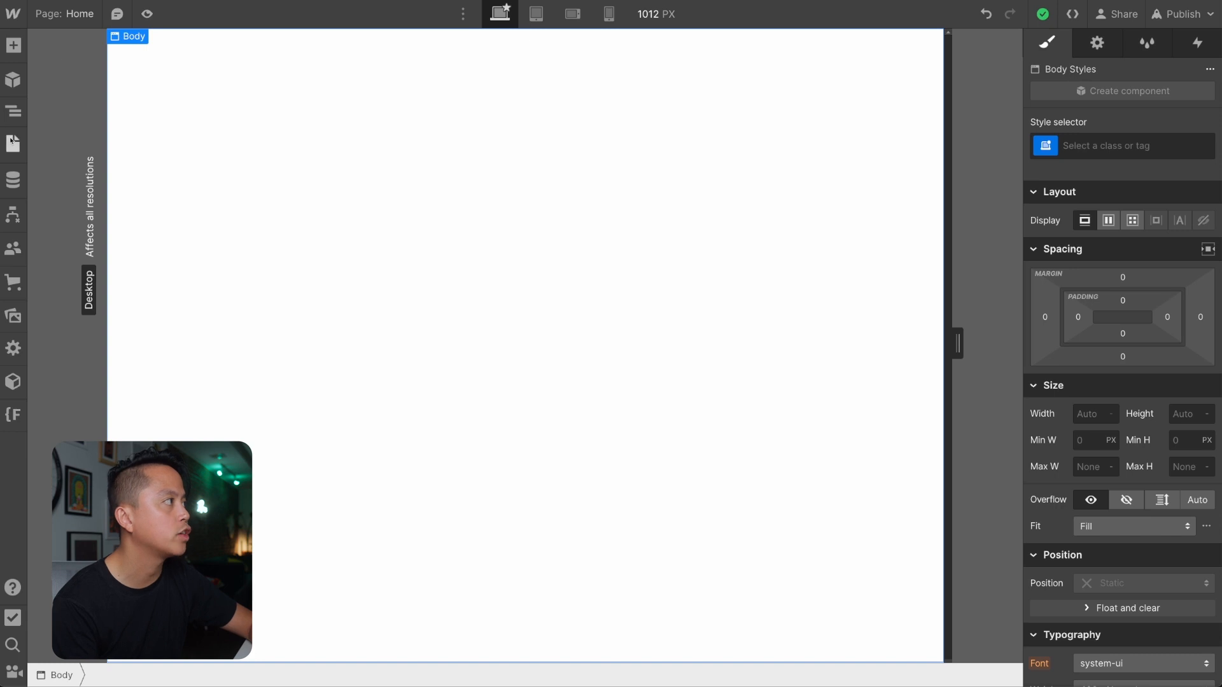
click(12, 141)
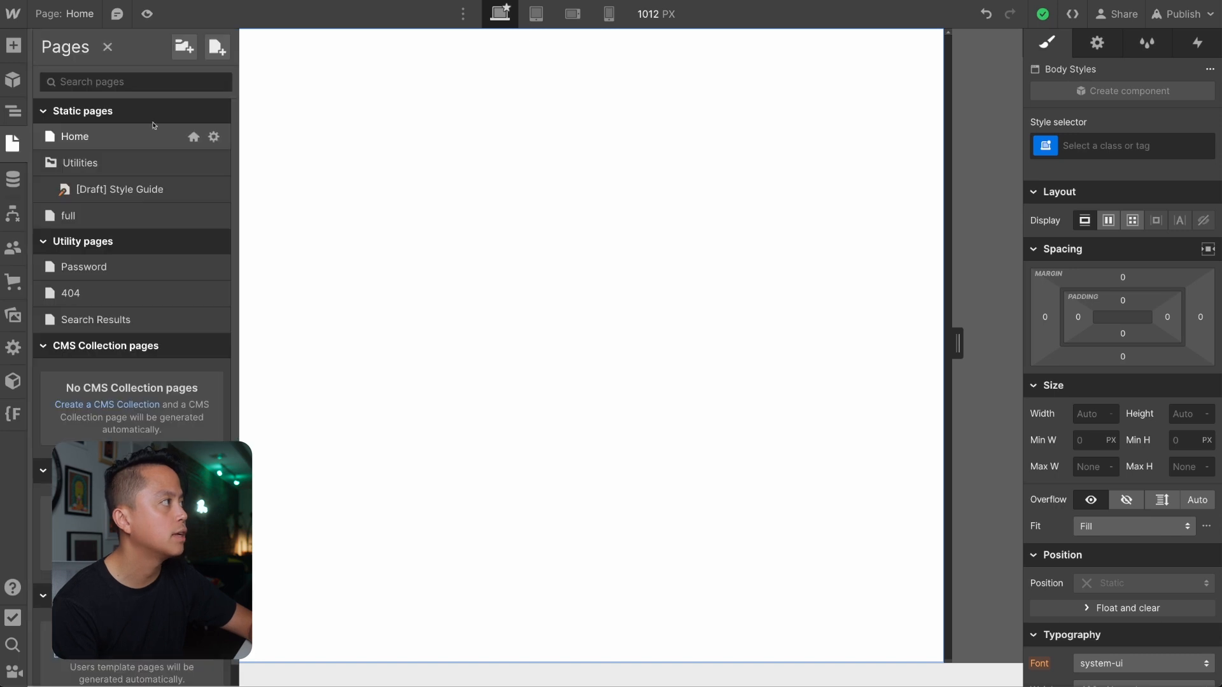
click(213, 137)
scroll(419, 238, down, 20)
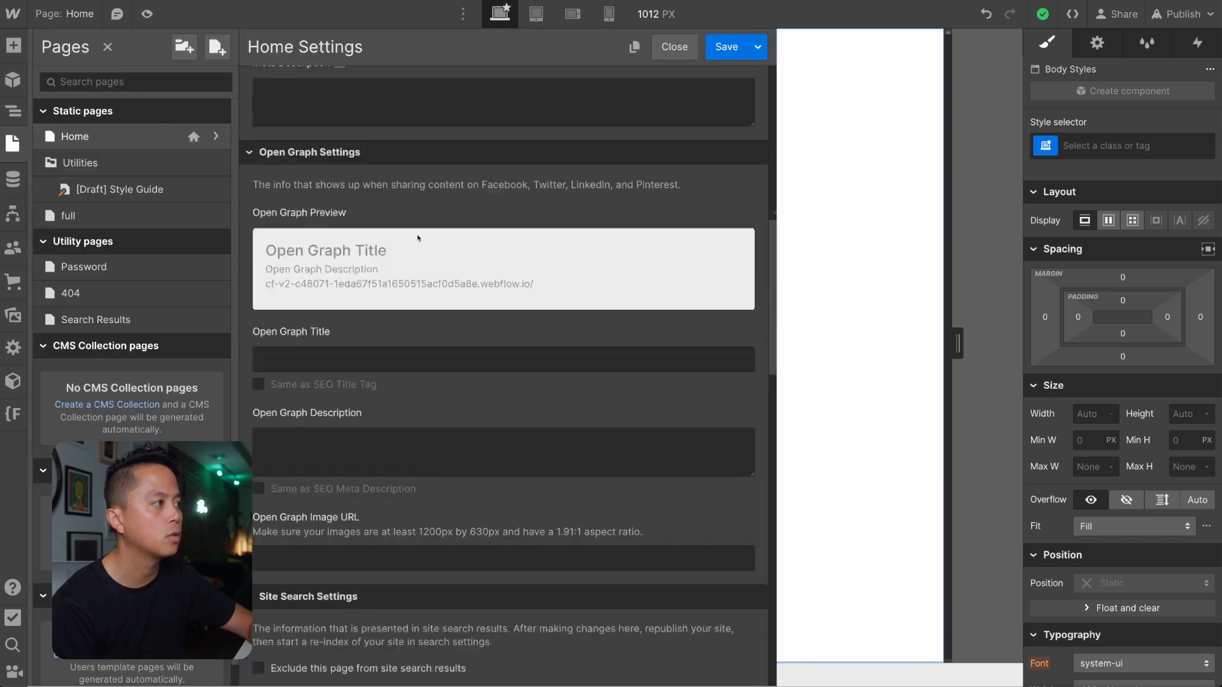
click(405, 289)
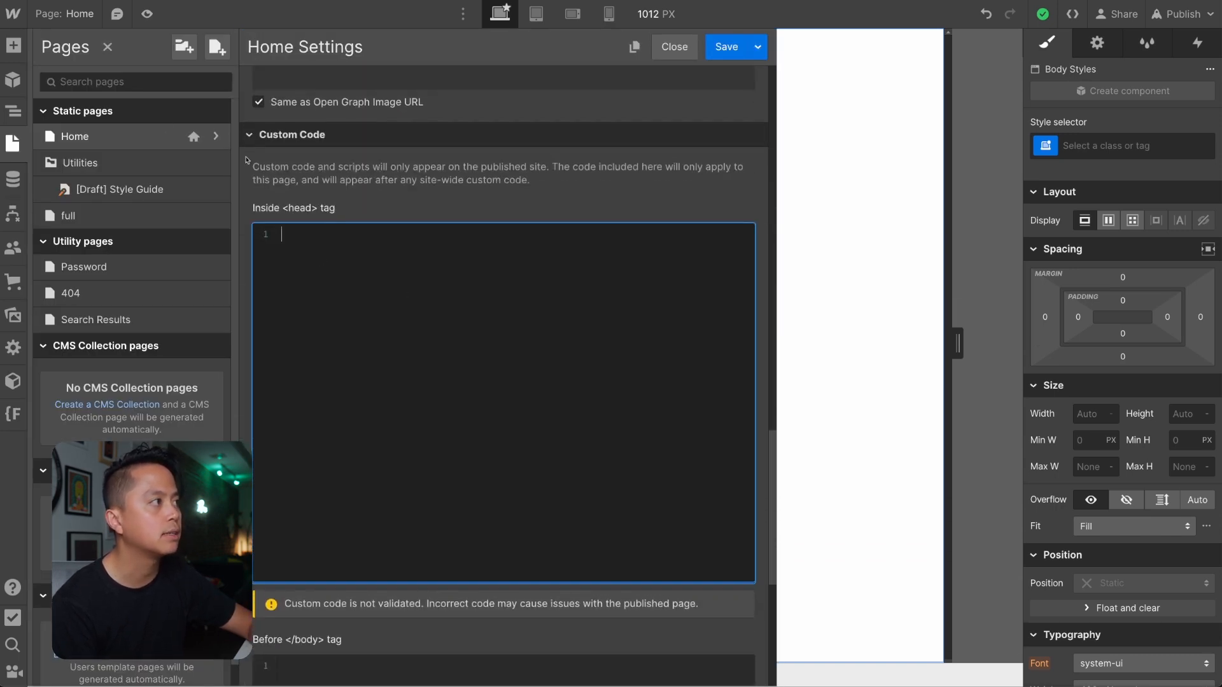
key(ctrl+v)
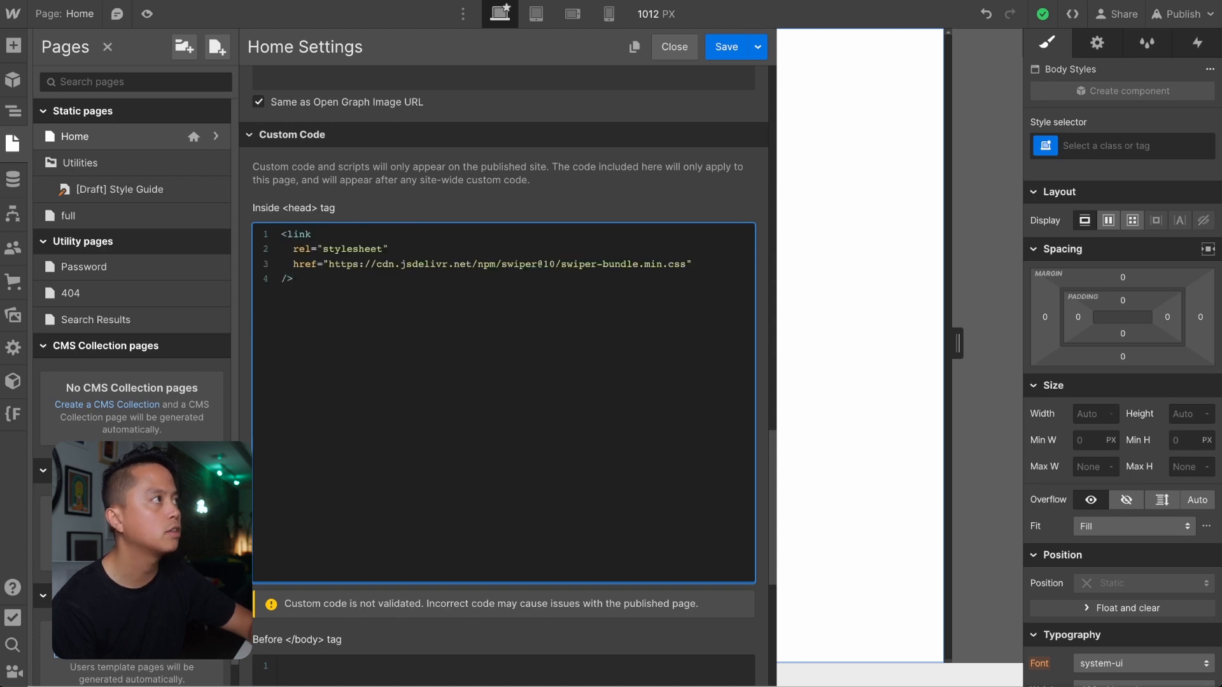
Copy the swiper-bundle.min.js script tag from the Swiper docs into the Home page's Before </body> tag custom code in Webflow.
key(ctrl+Tab)
scroll(428, 357, down, 1)
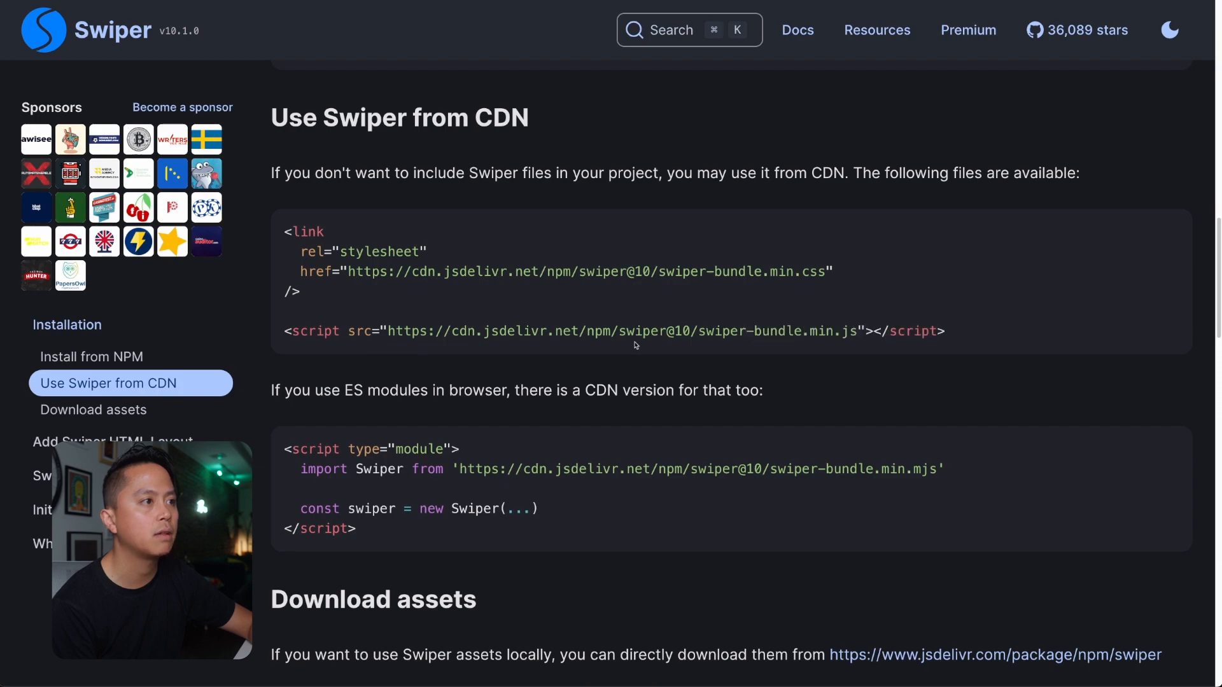
triple_click(635, 345)
key(ctrl+c)
key(ctrl+Tab)
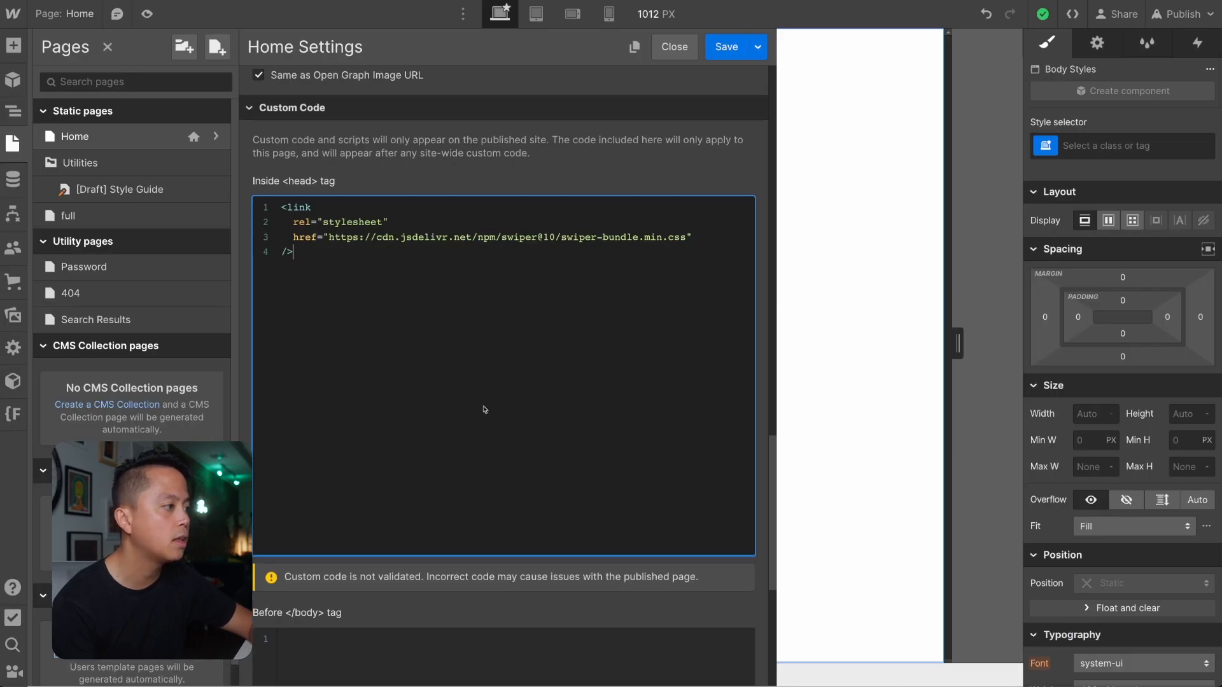
scroll(484, 409, down, 4)
click(445, 458)
key(ctrl+v)
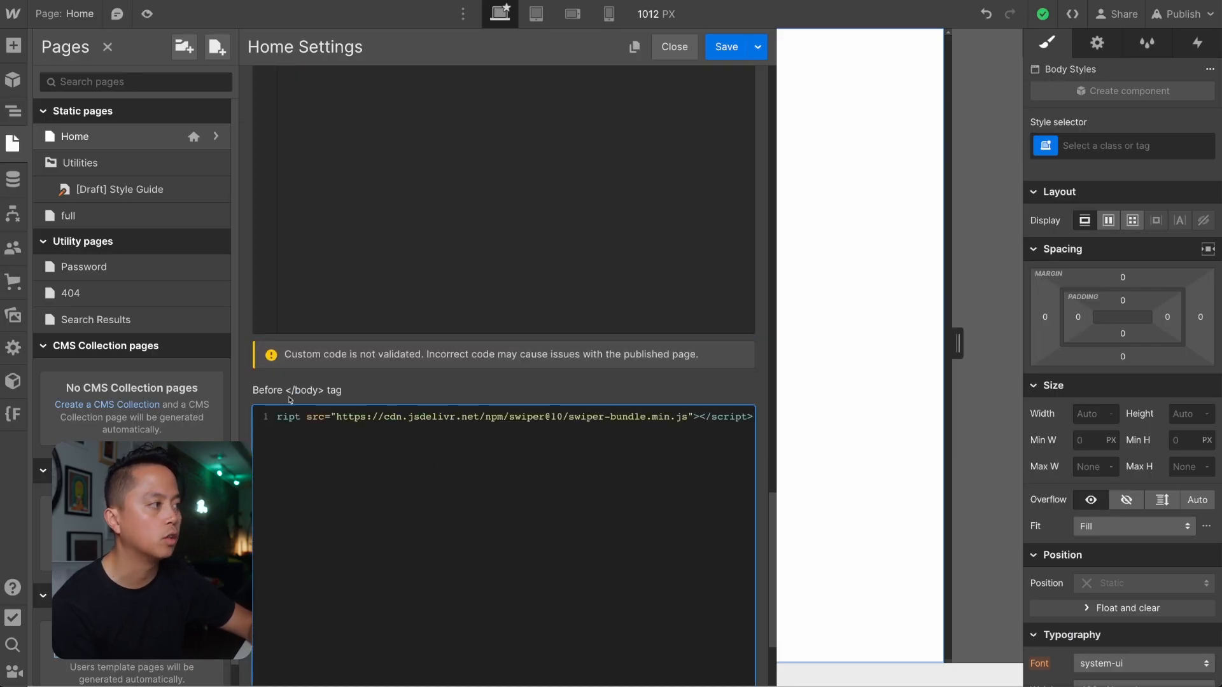
Check both custom code snippets and save the Home page settings.
scroll(705, 442, up, 4)
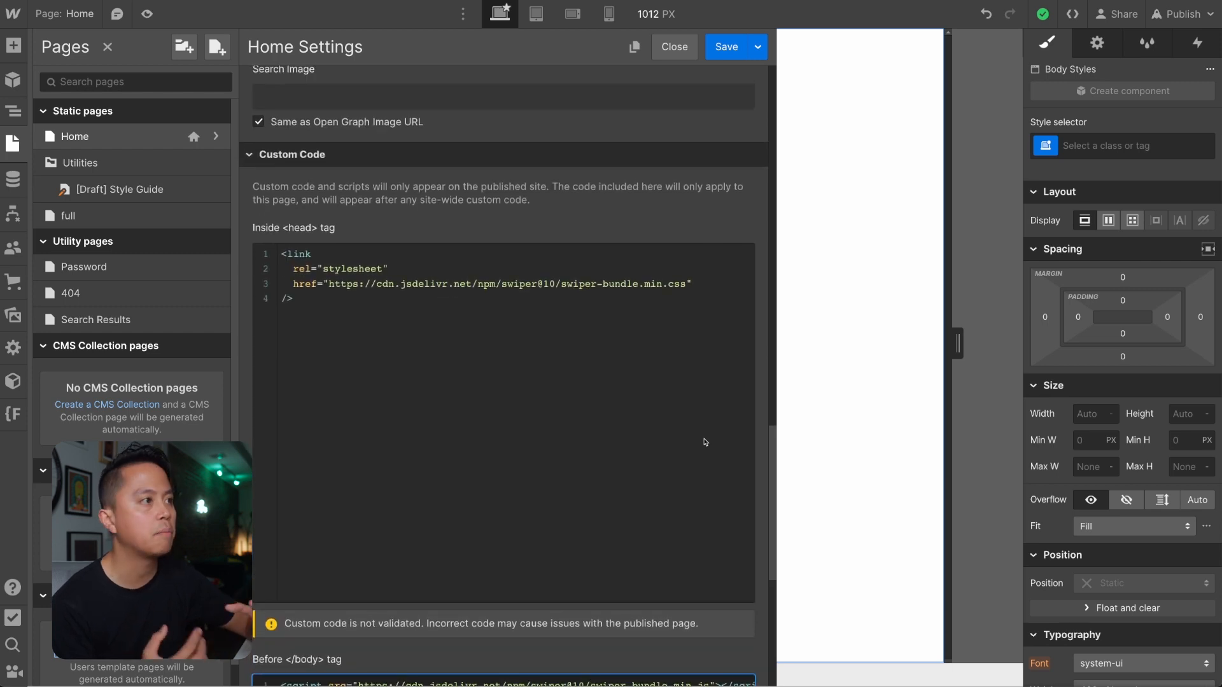
scroll(705, 442, down, 3)
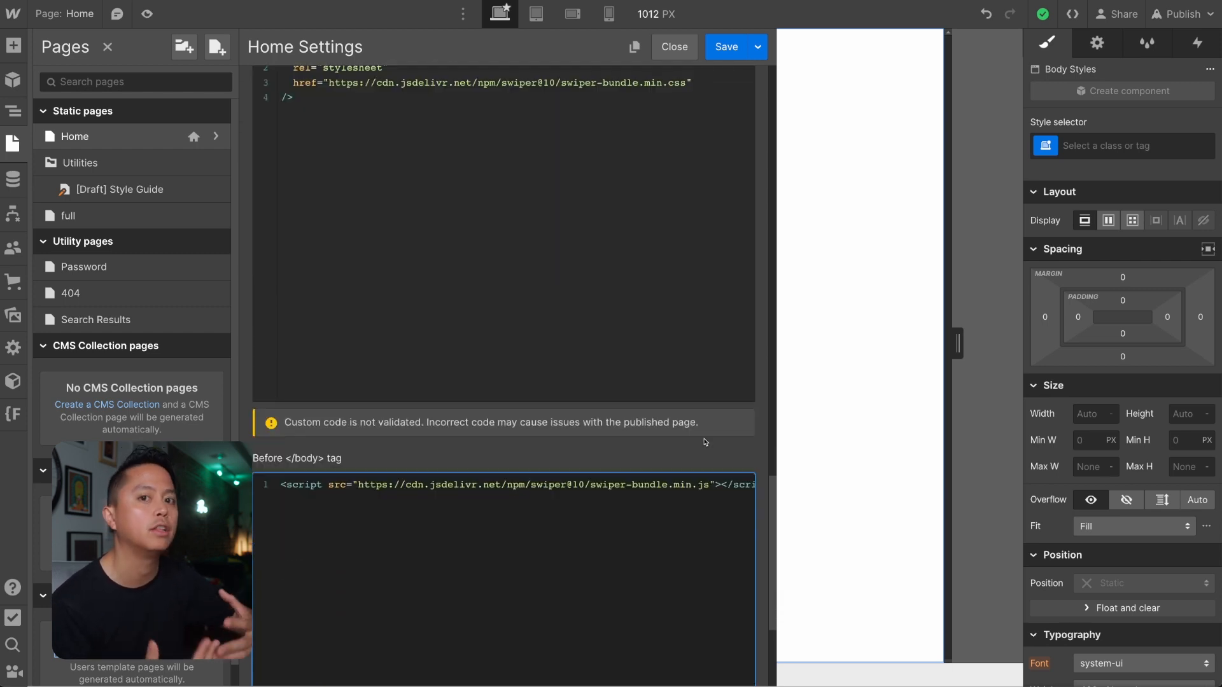
scroll(705, 442, up, 1)
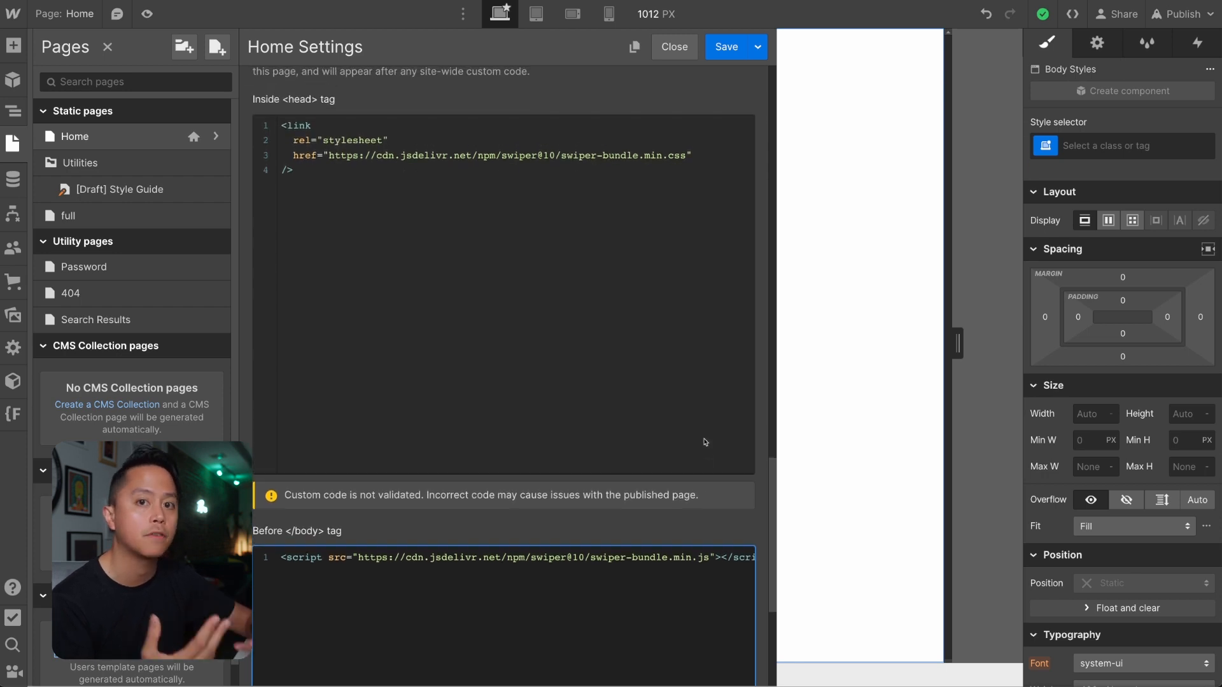
scroll(703, 442, up, 1)
click(727, 45)
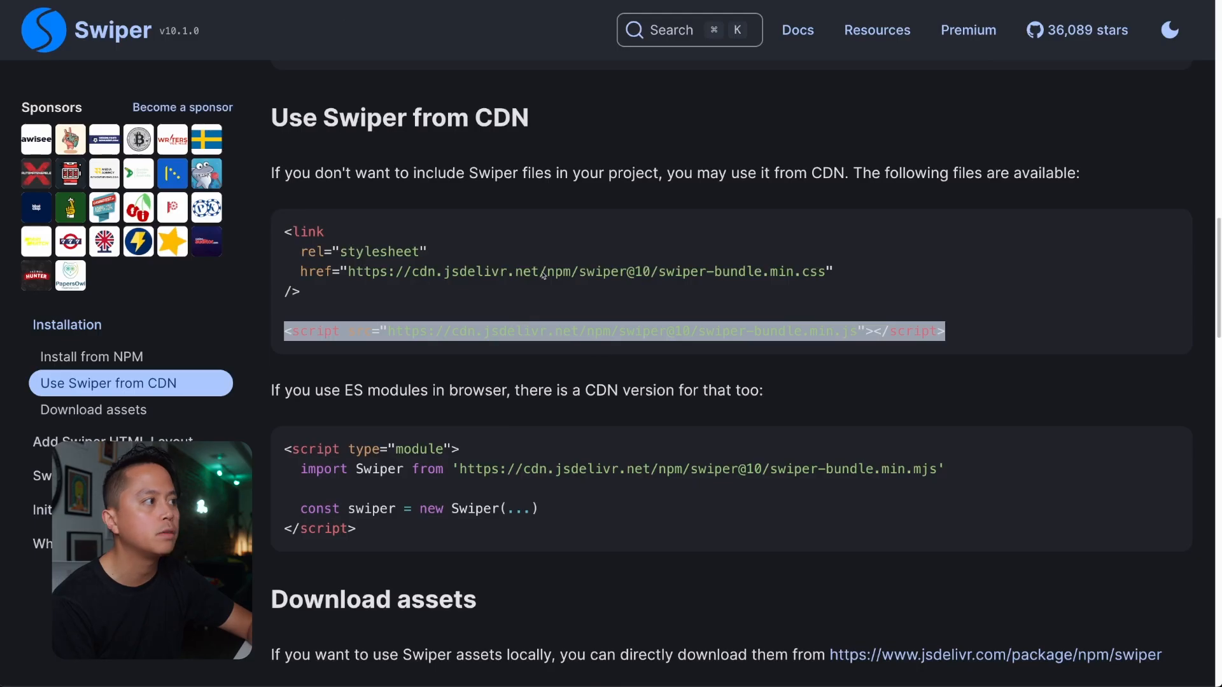
scroll(629, 383, down, 1)
scroll(629, 383, up, 1)
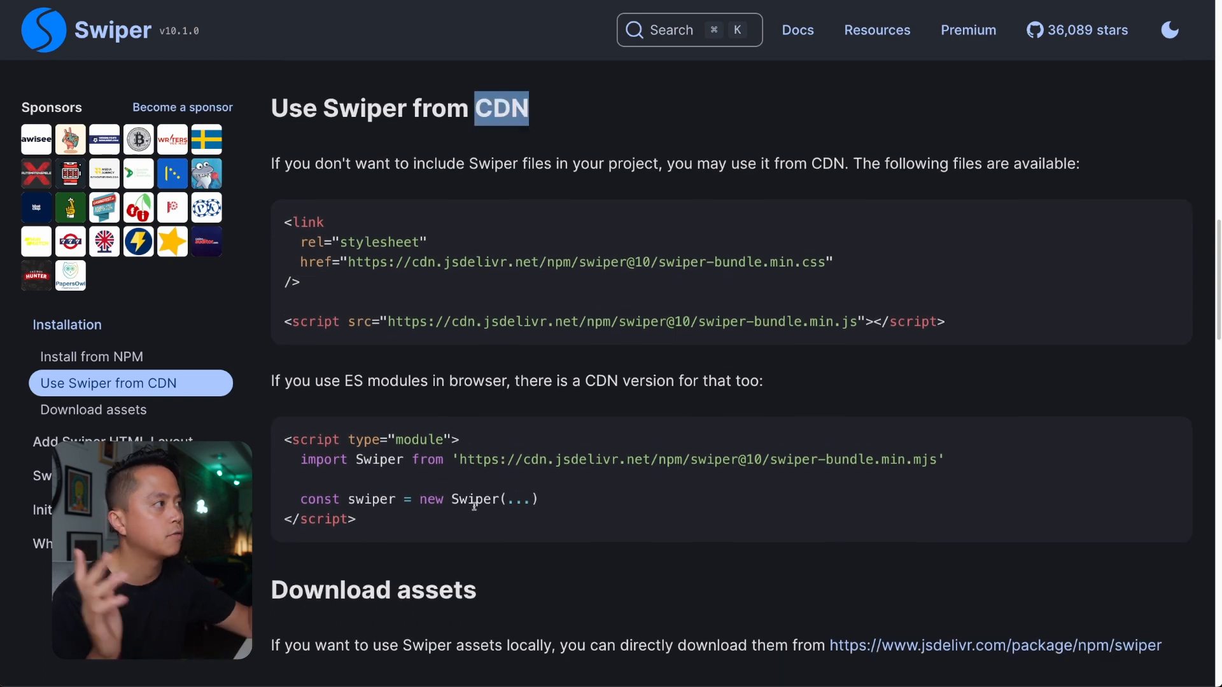
drag(284, 219, 396, 309)
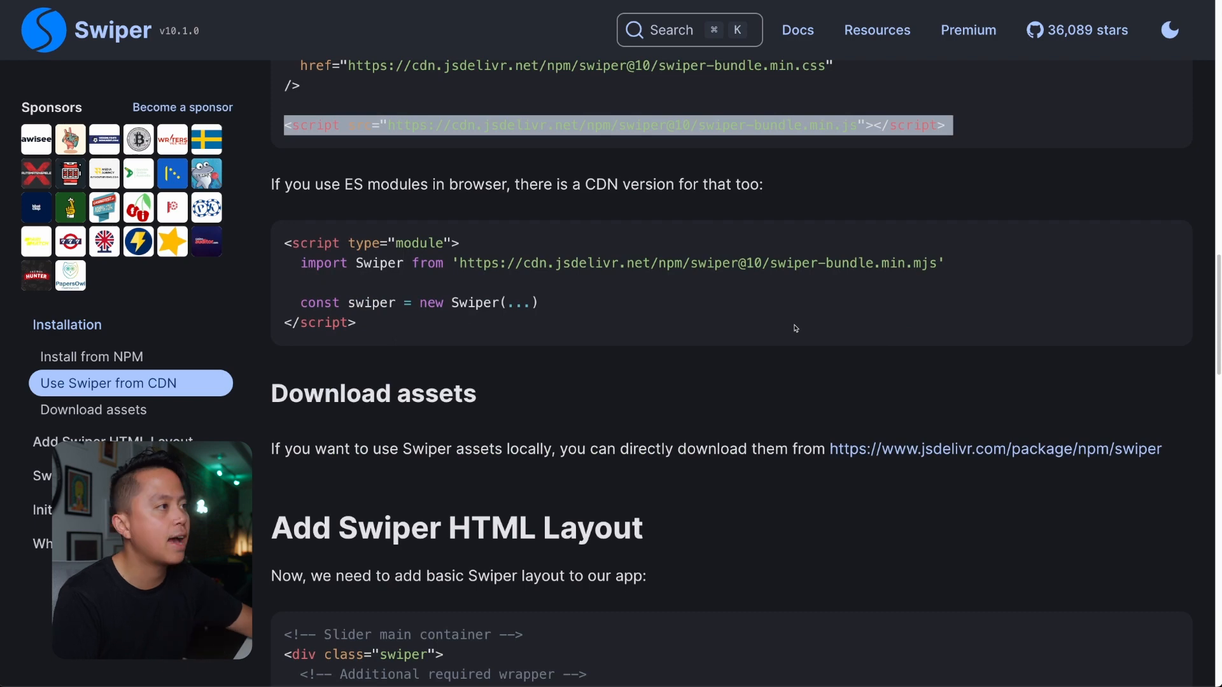
scroll(795, 329, up, 3)
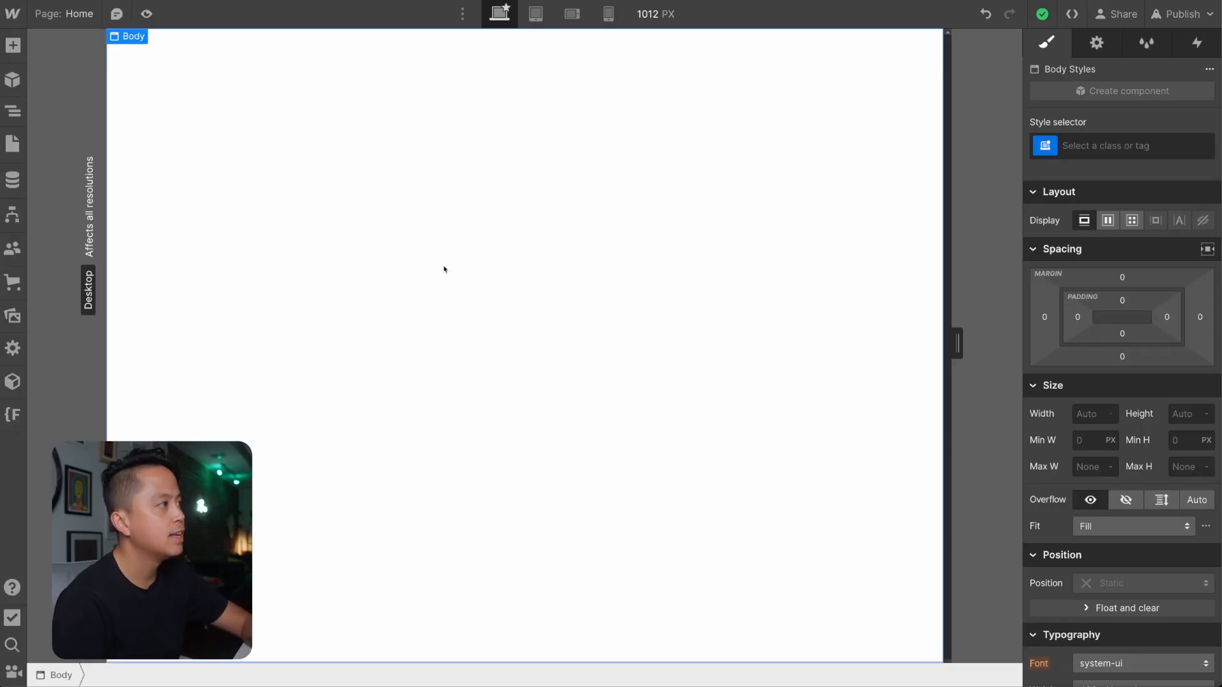
Add a div block inside page-wrapper in the Webflow Designer and give it the existing class main-wrapper.
key(z)
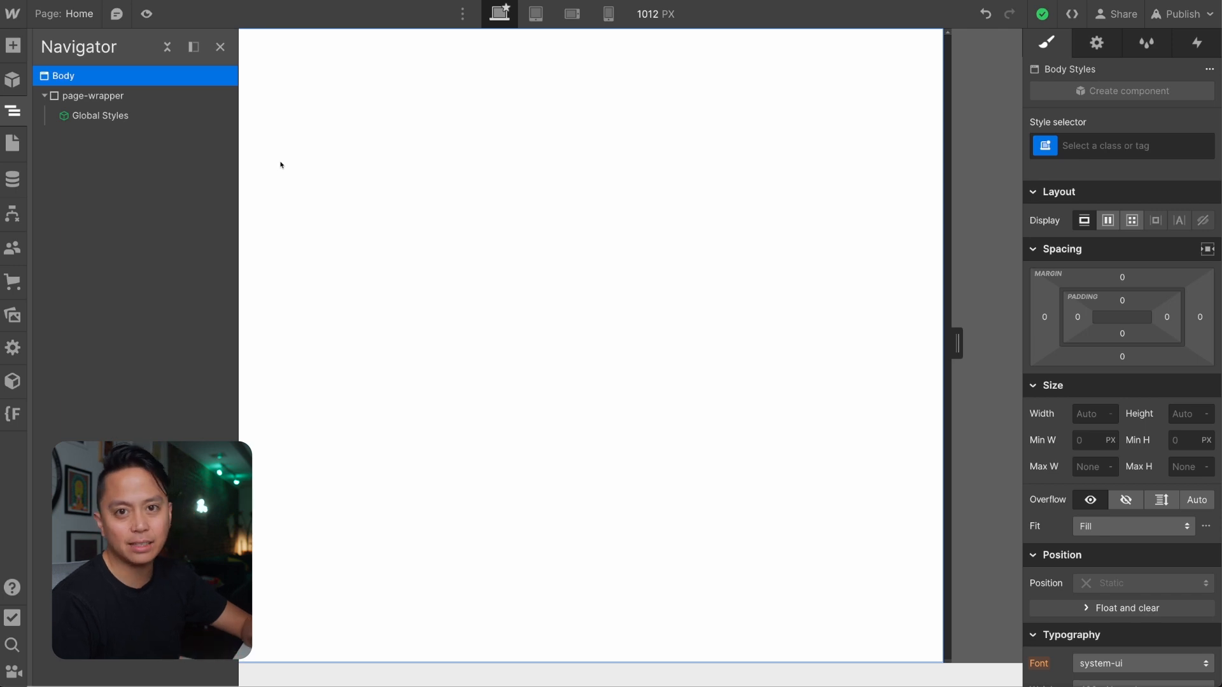
click(127, 98)
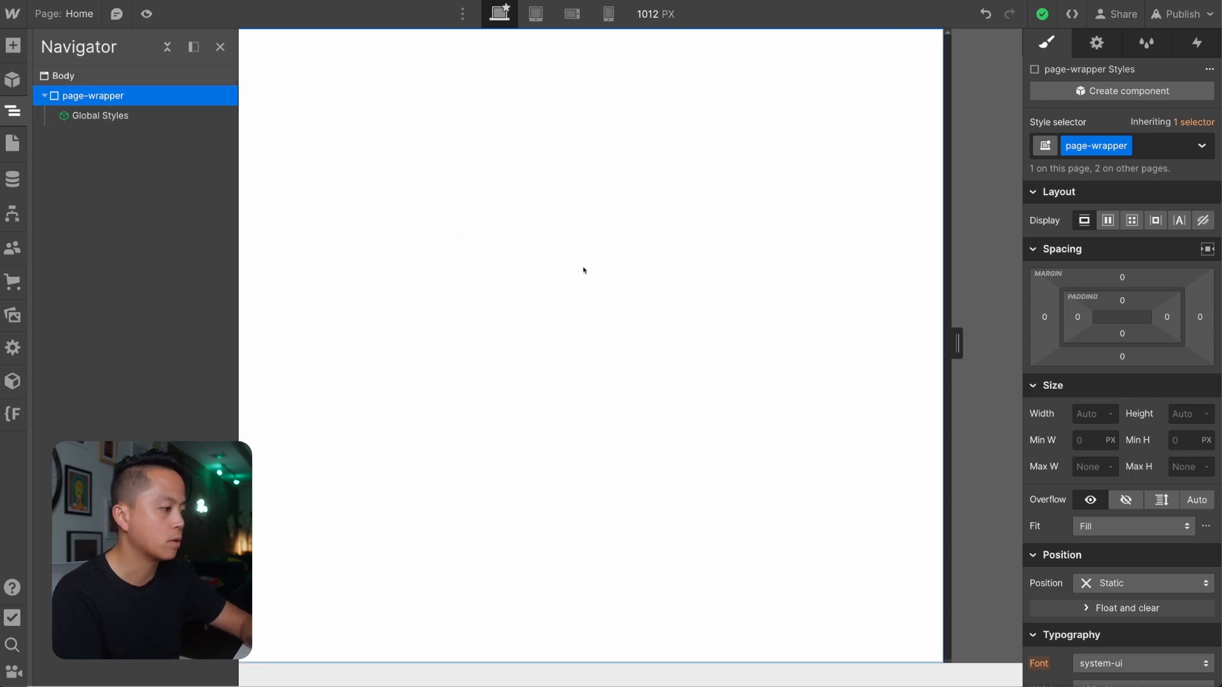
key(ctrl+k)
text(di)
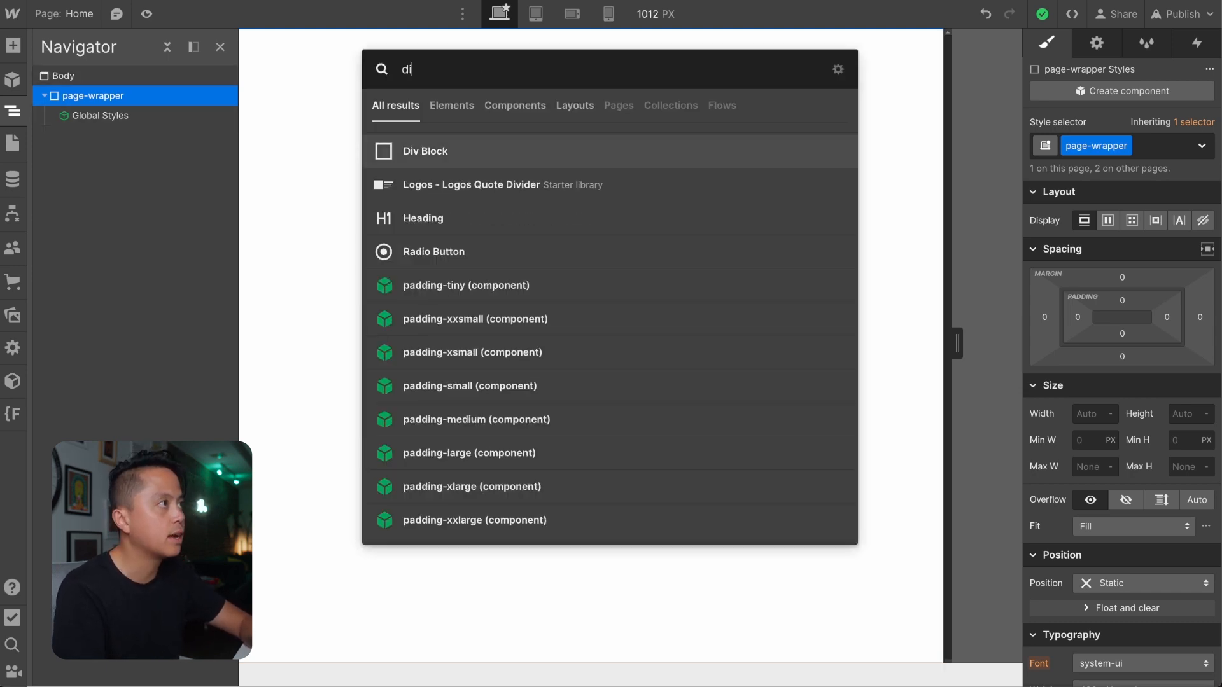
key(Return)
key(ctrl+Return)
text(main-wrap)
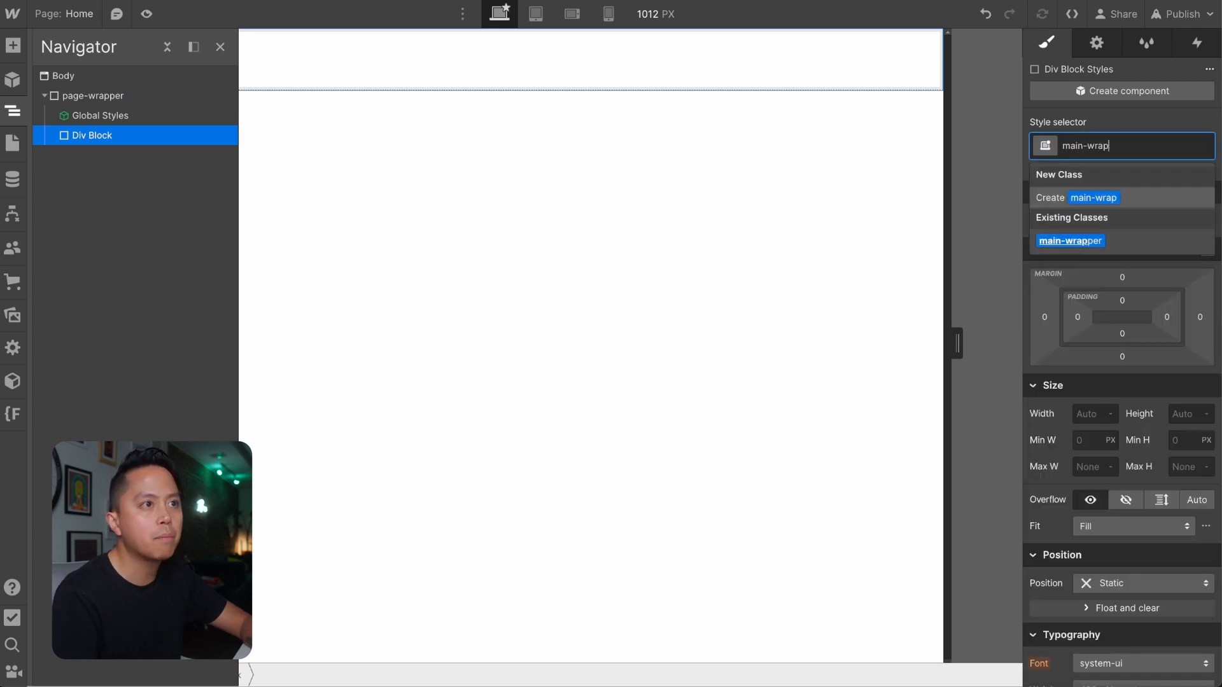
key(Down)
key(Return)
Add a section inside main-wrapper with the new class section_cms-swiper-slider and expand main-wrapper in the element tree.
key(ctrl+k)
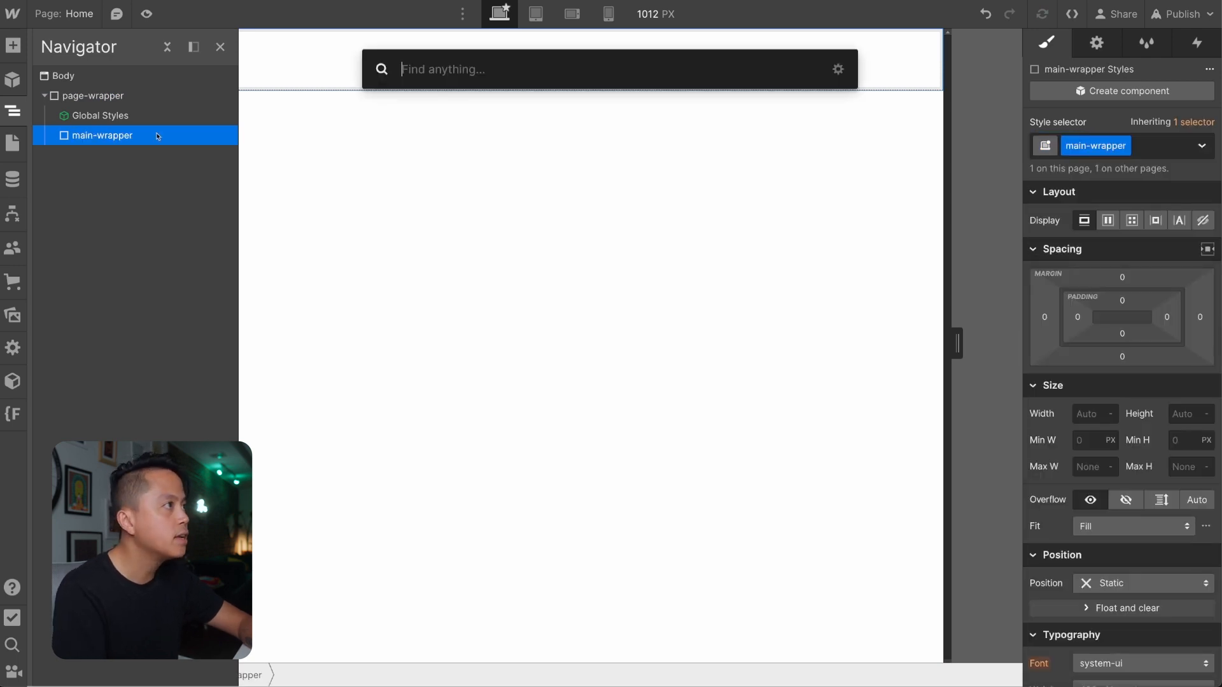
text(secti)
key(Return)
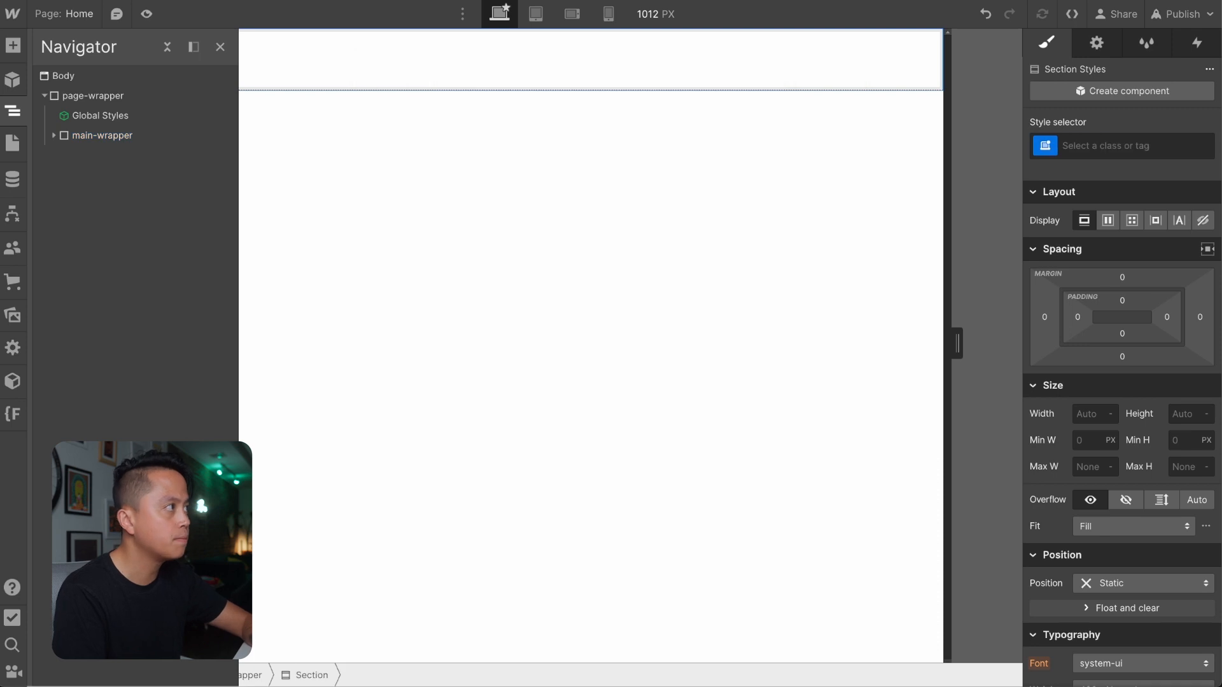
key(ctrl+Return)
text(section_cms-swiper-)
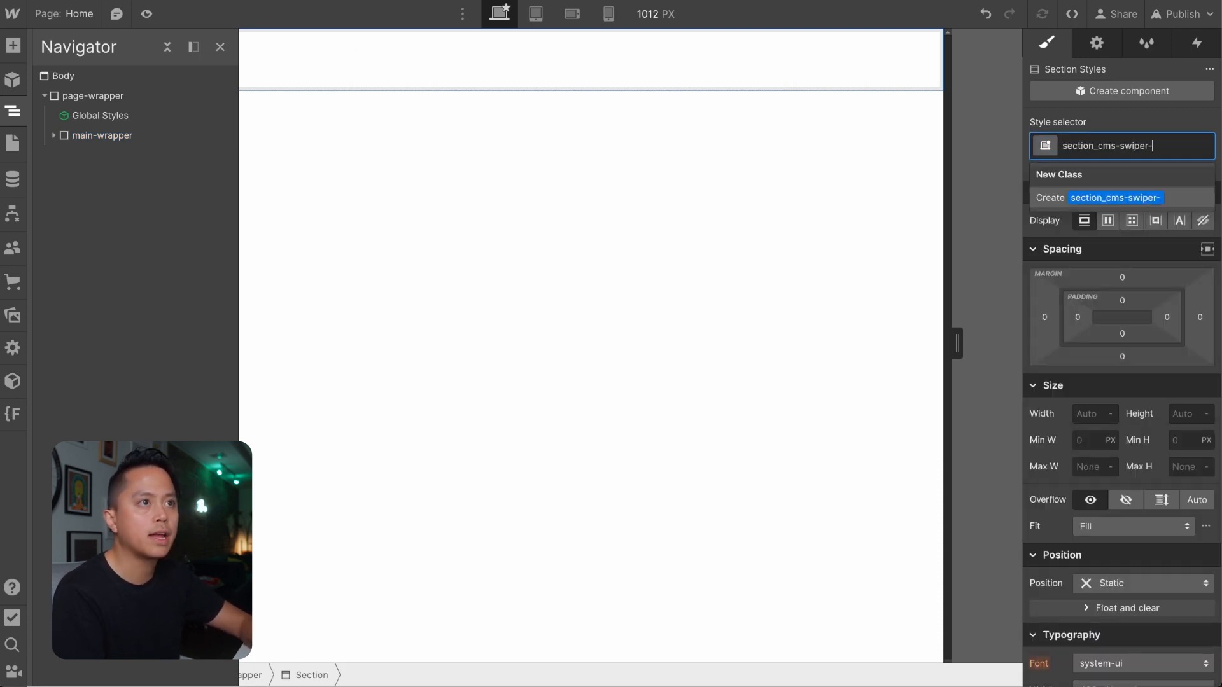
text(slider)
key(Return)
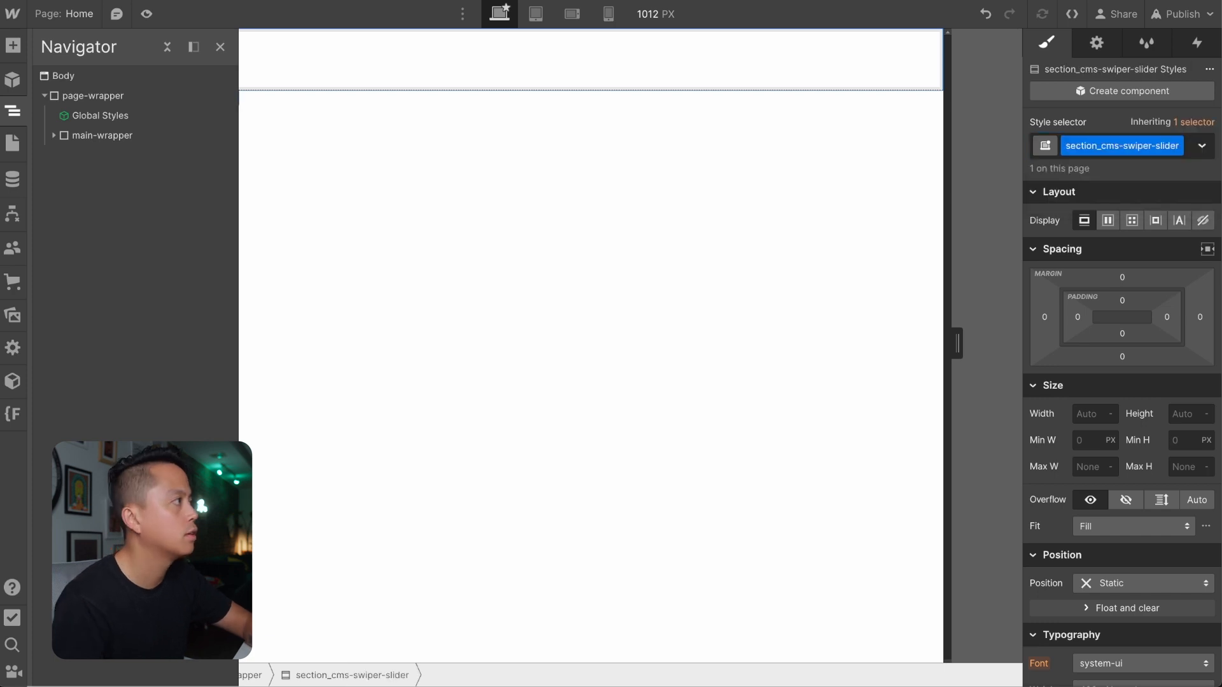
click(54, 136)
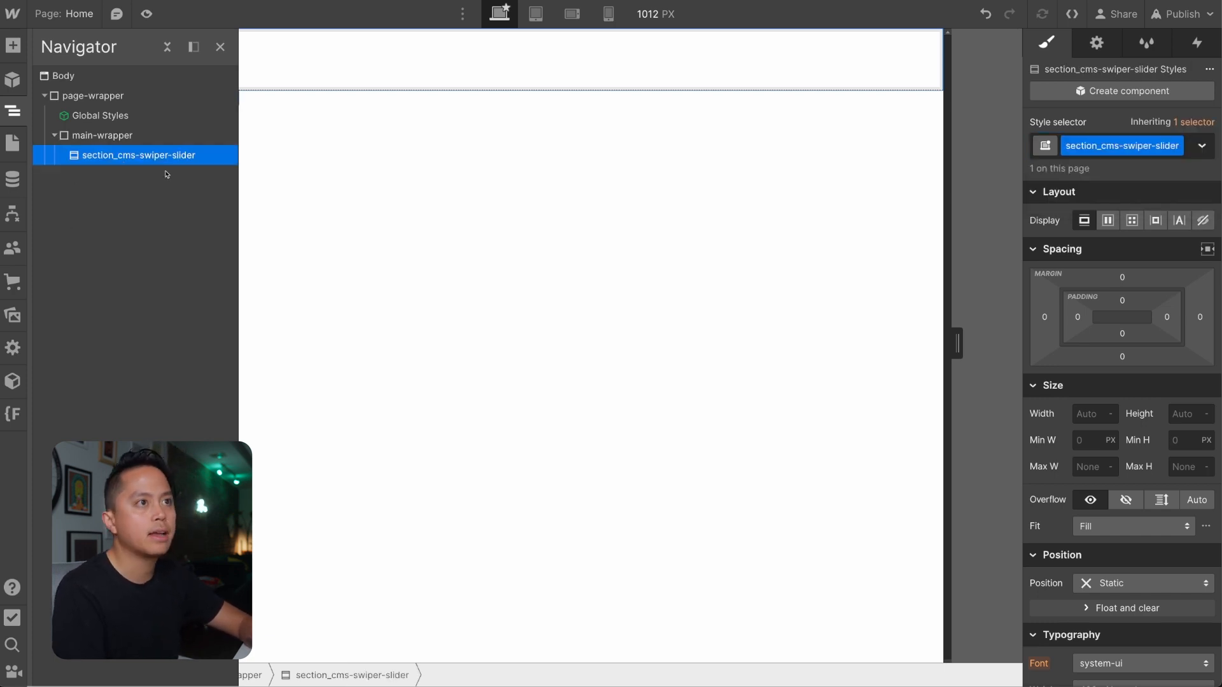
Add a div block inside section_cms-swiper-slider and give it the new class display-flex-vertical.
key(ctrl+e)
text(di)
key(Return)
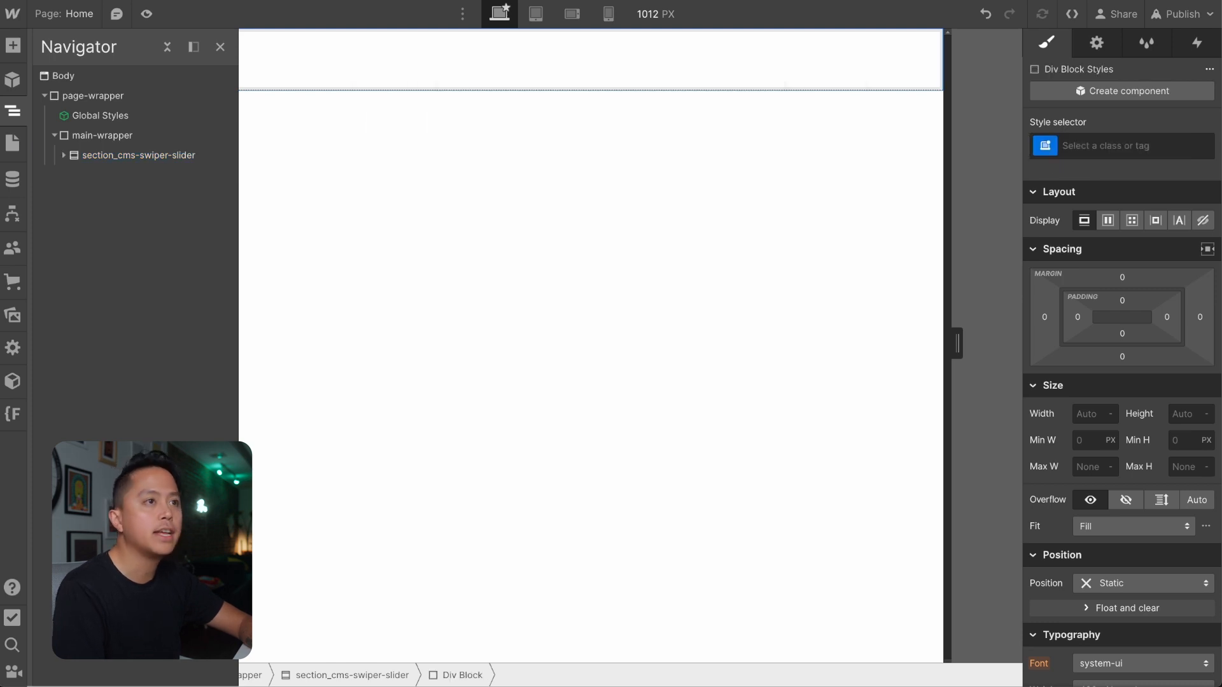
key(ctrl+Return)
text(d)
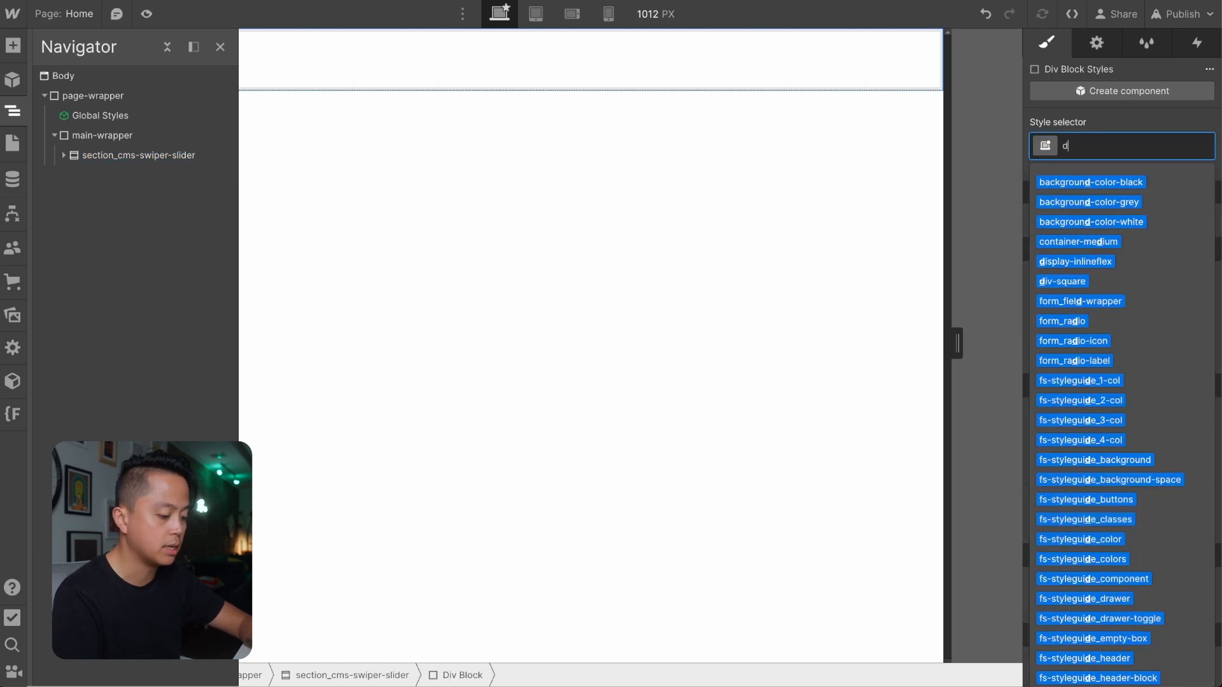
text(isplay-flex-ver)
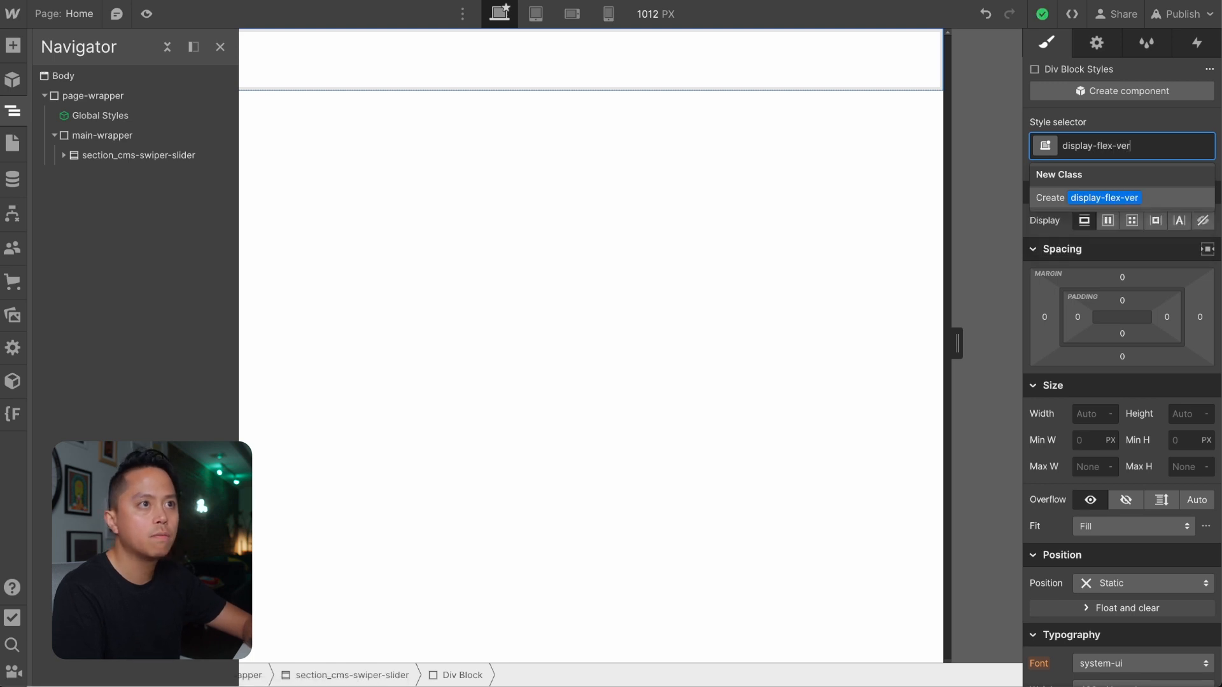
text(tical)
key(Return)
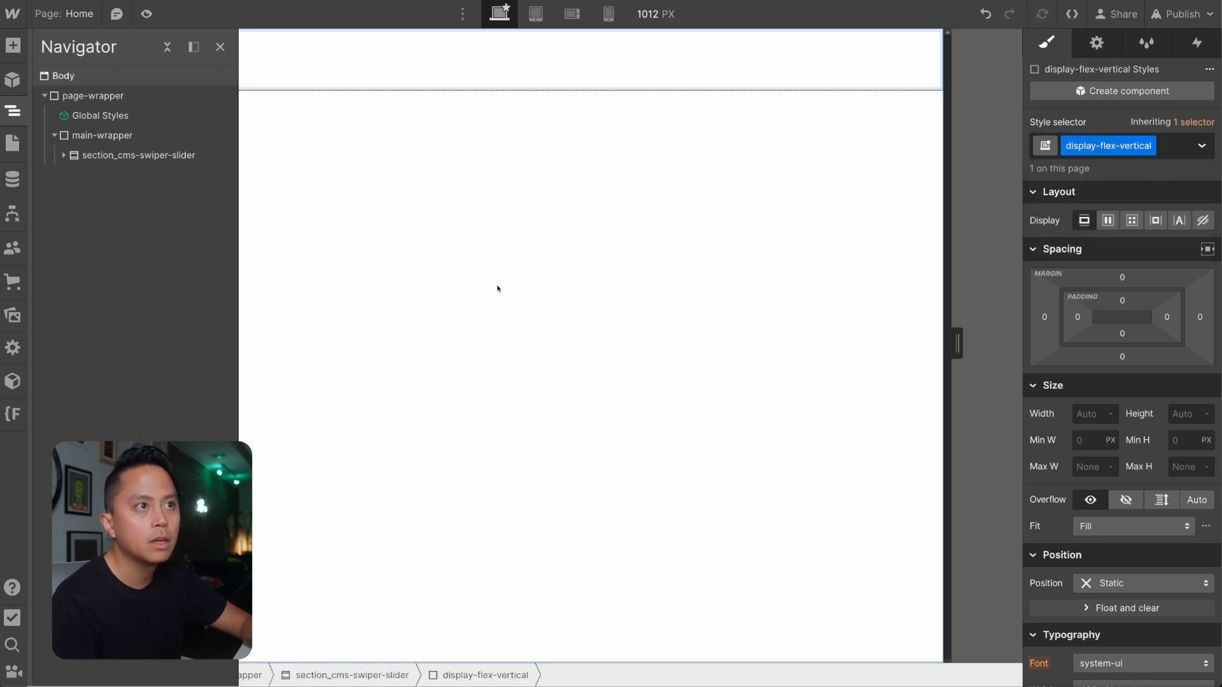
Set the display-flex-vertical class to a vertical flex layout with centered alignment and centered justification.
click(1107, 220)
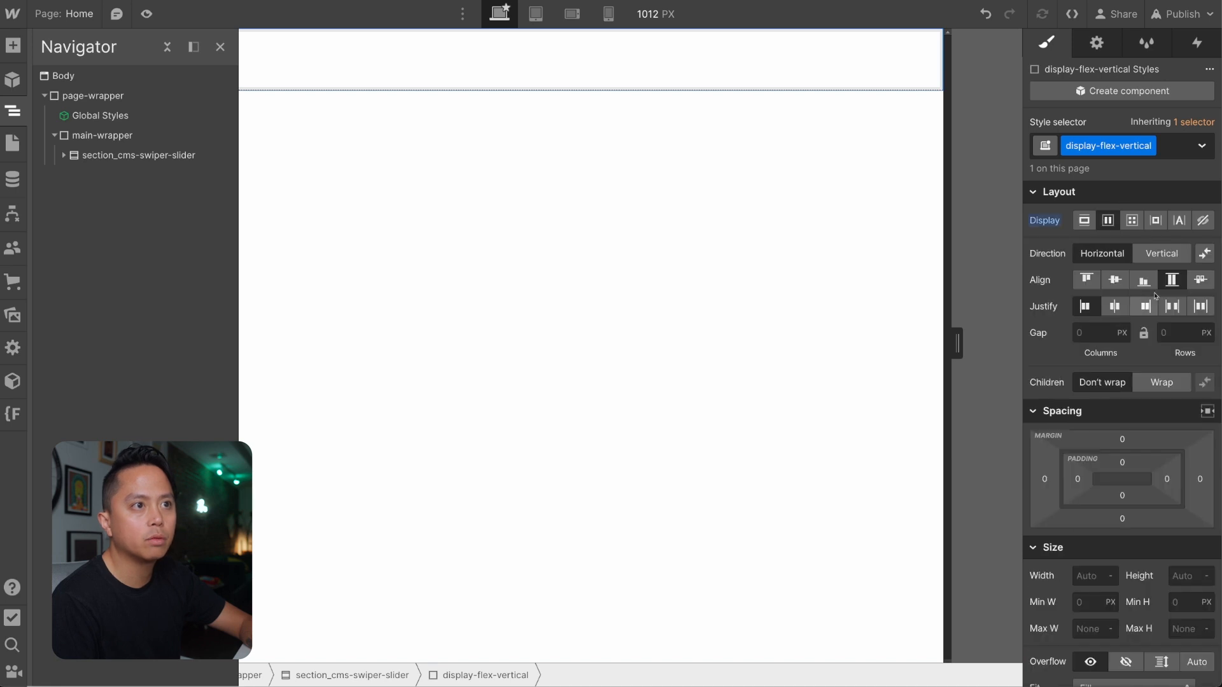
click(1162, 253)
click(1114, 280)
click(1115, 306)
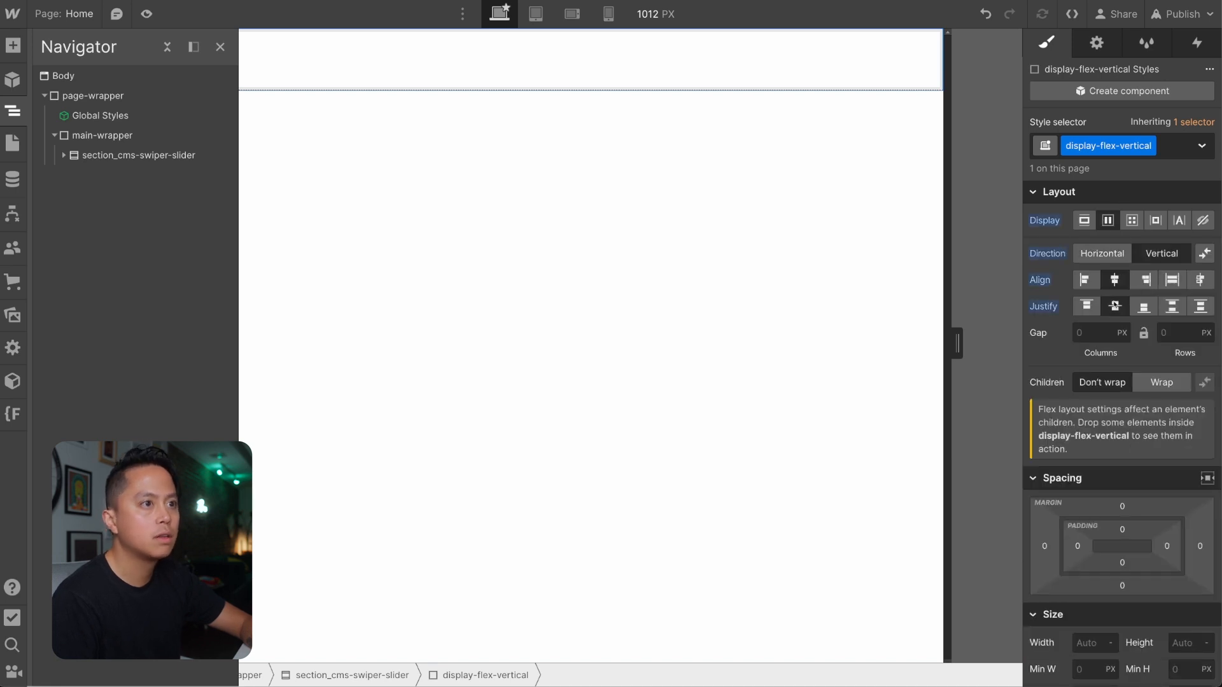
scroll(1132, 350, down, 3)
scroll(1133, 350, up, 3)
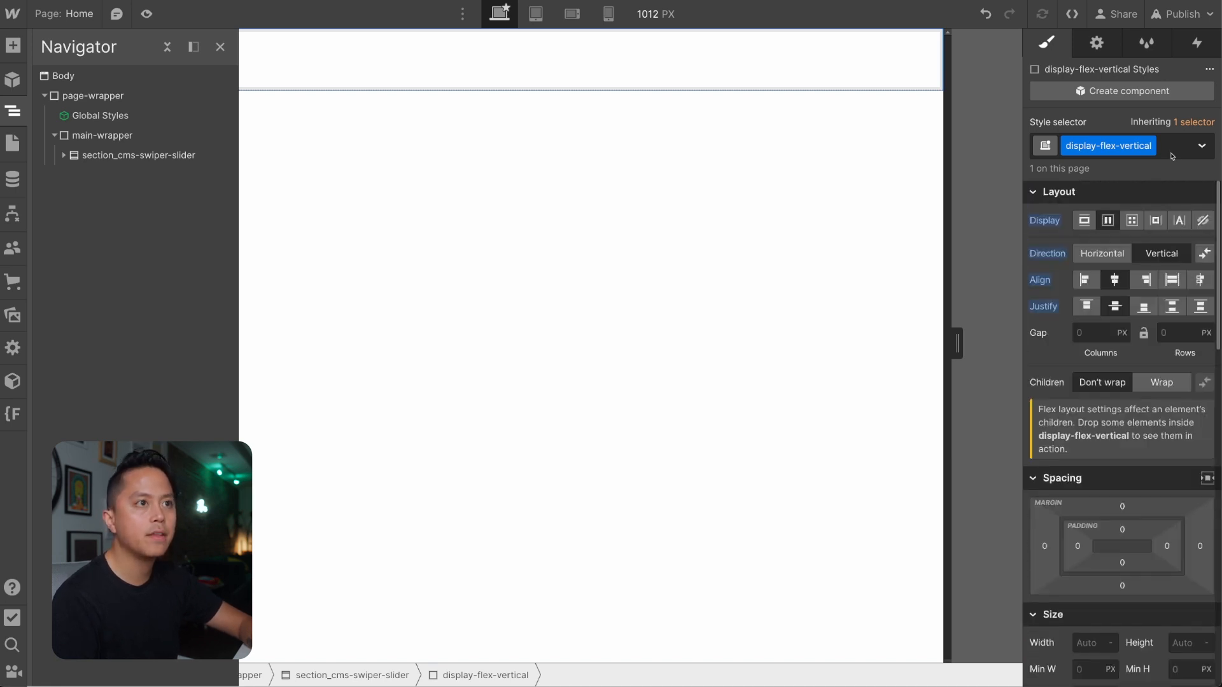
Add the combo class is-full-height to the display-flex-vertical div and set its height to 100dvh.
click(1174, 145)
text(is-)
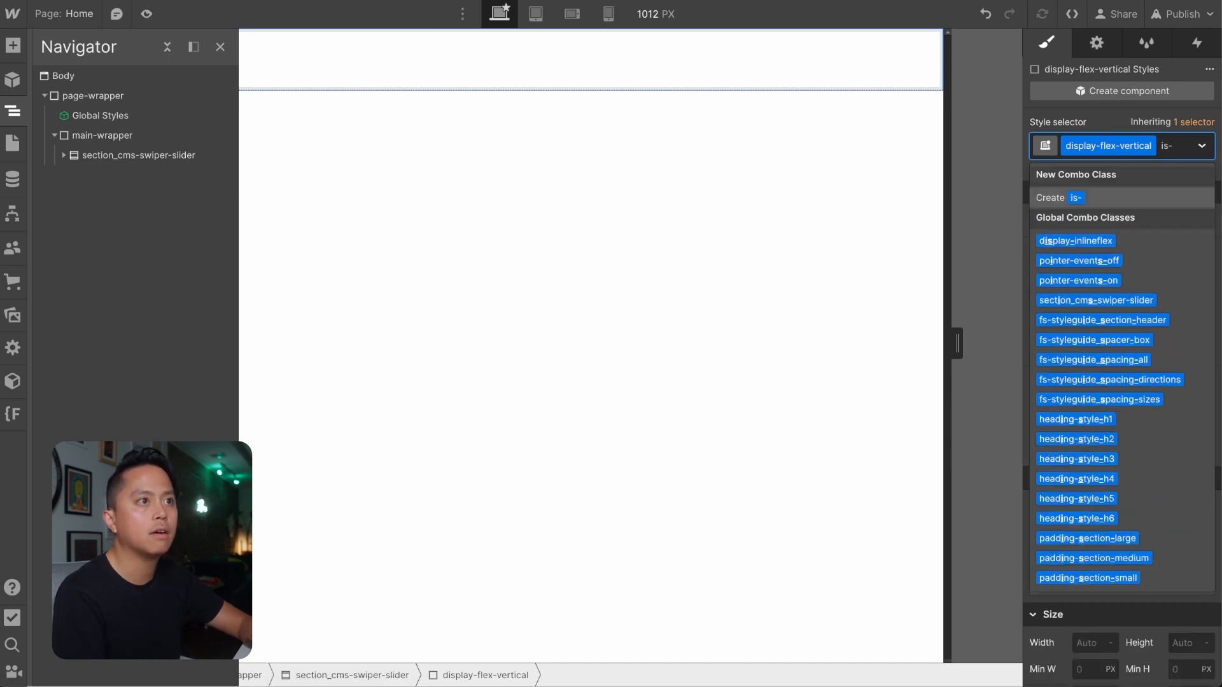
text(full-h)
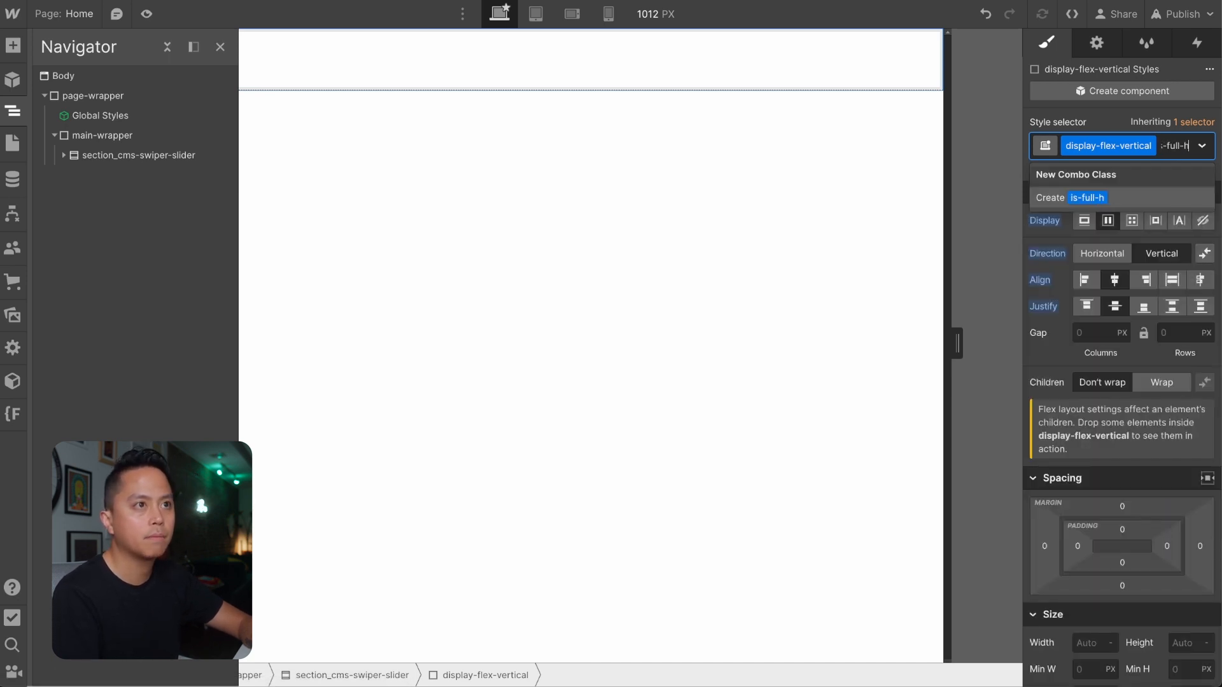
text(eight)
key(Return)
scroll(1186, 581, down, 2)
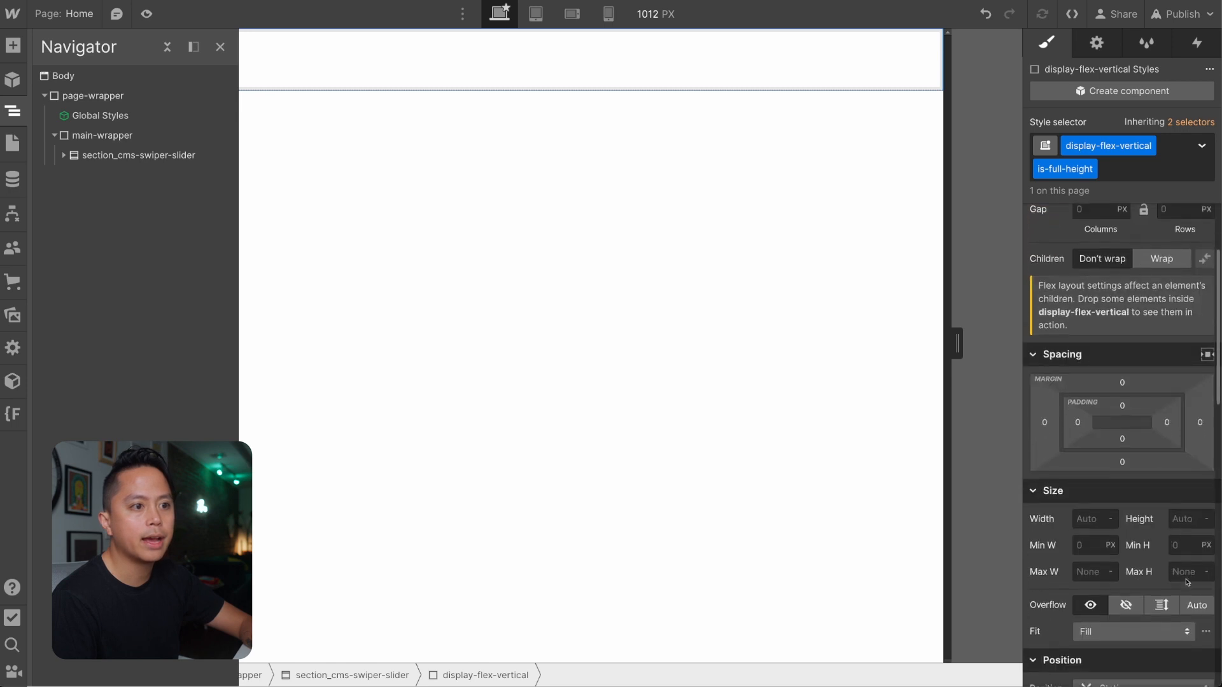
text(100)
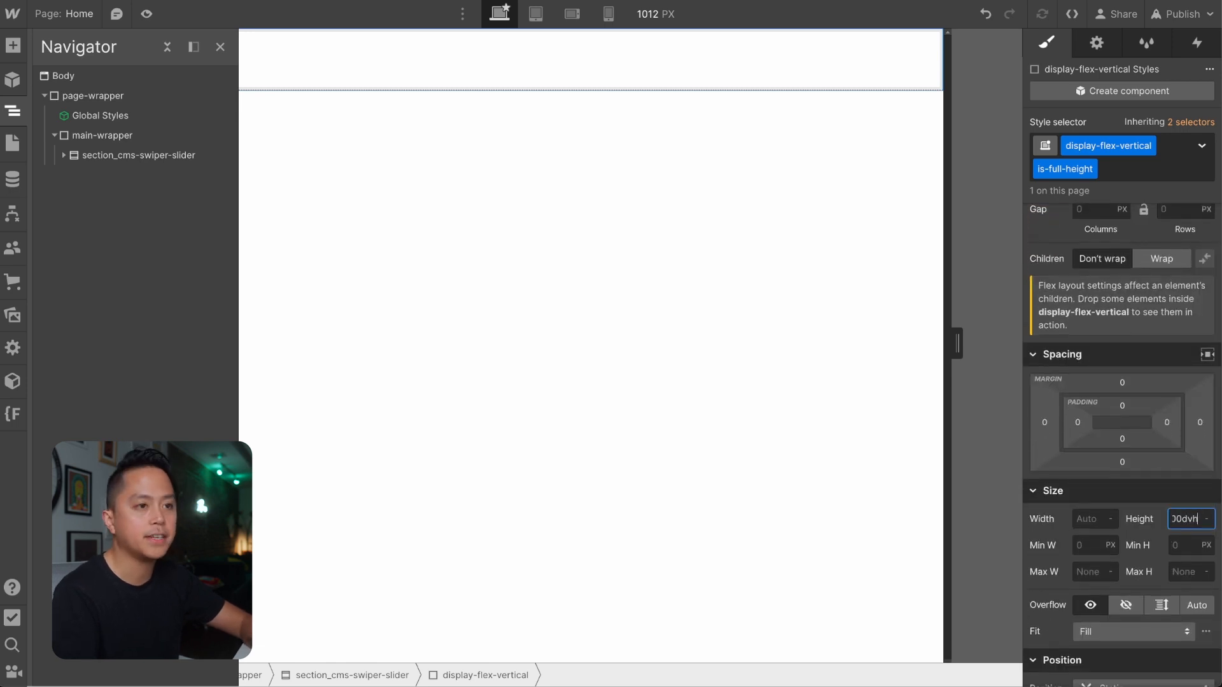
text(dvh)
key(Return)
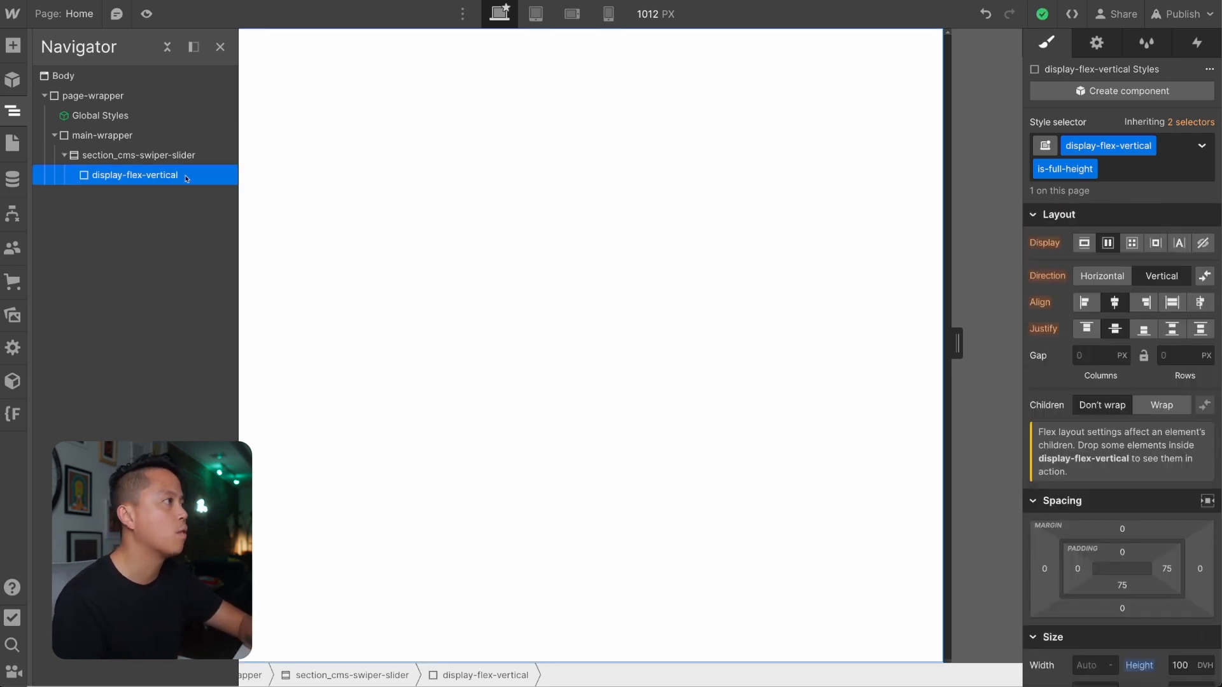
Add a Collection List inside the display-flex-vertical div and expand its wrapper and list in the element tree.
key(ctrl+e)
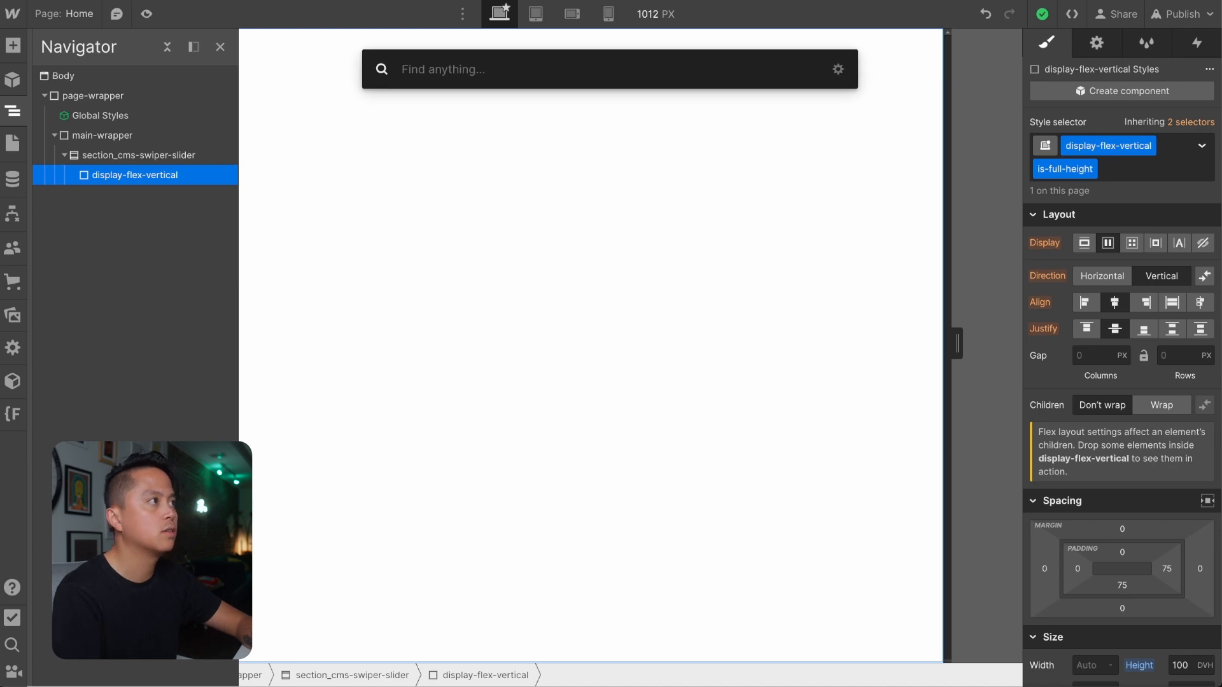
text(coll)
key(Return)
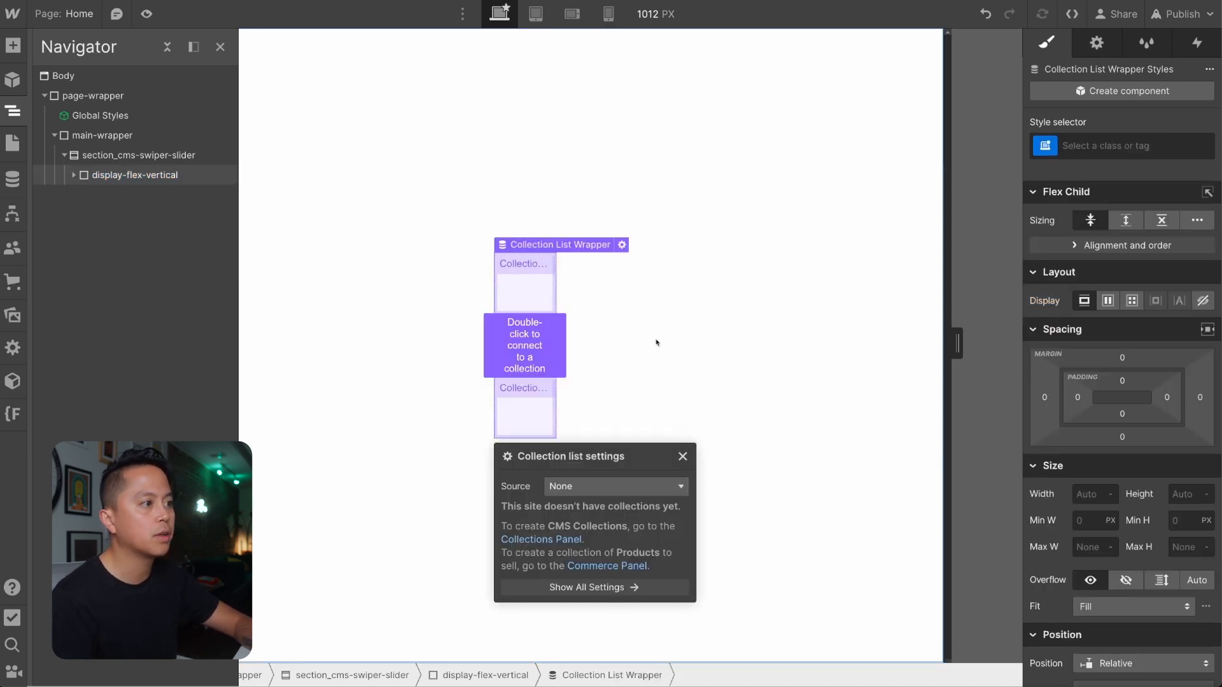
click(142, 178)
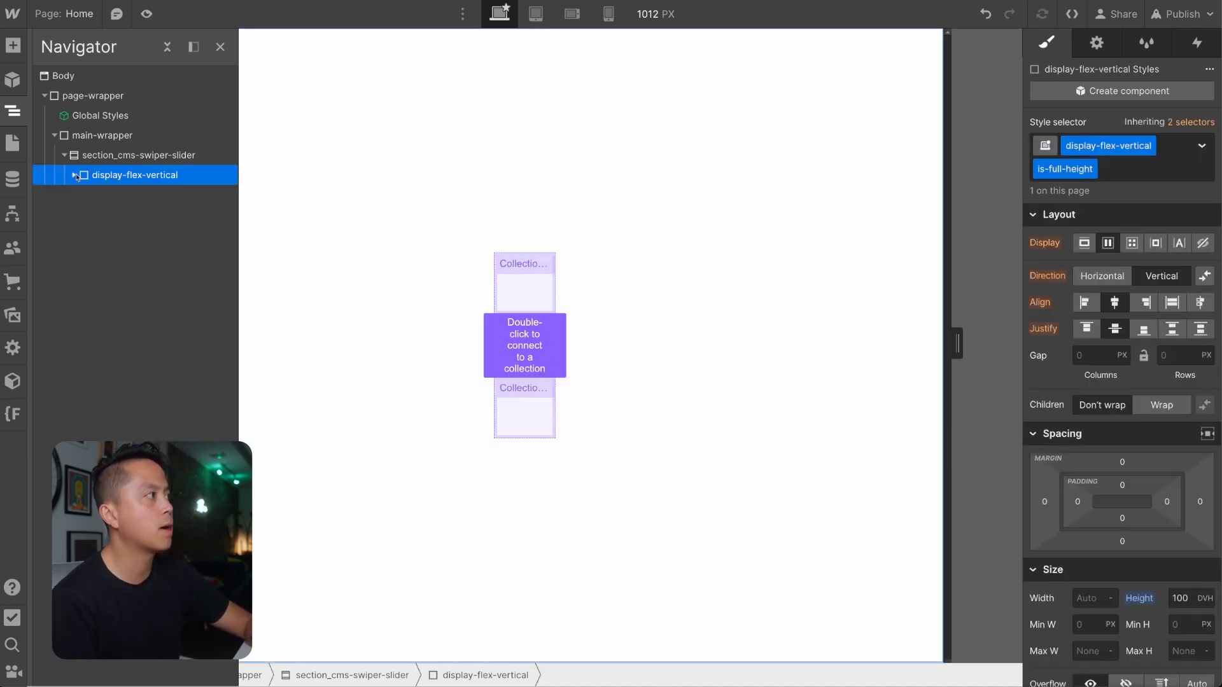
click(127, 194)
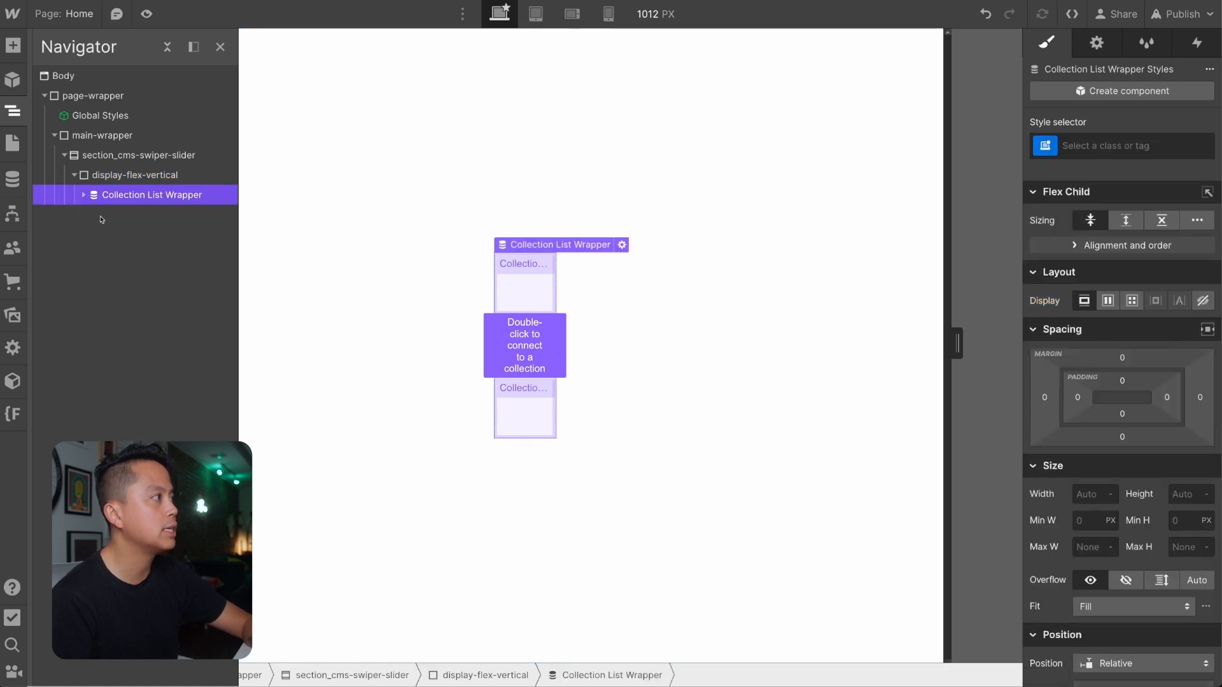
click(84, 195)
click(94, 214)
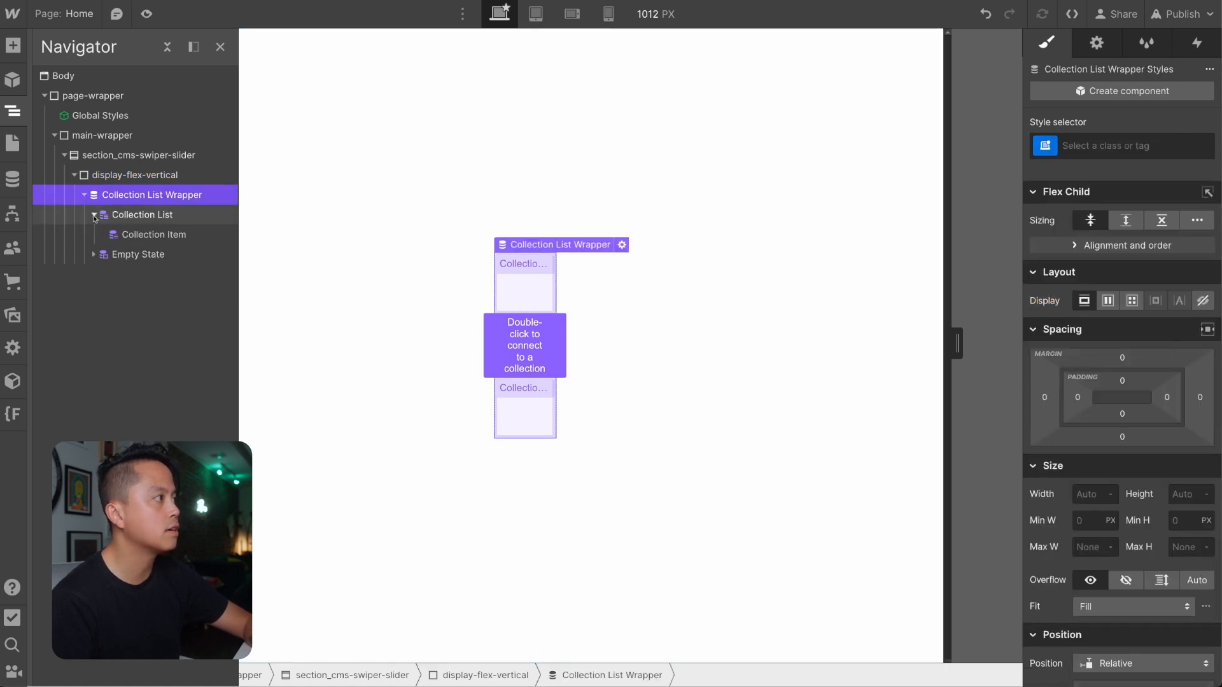
click(528, 342)
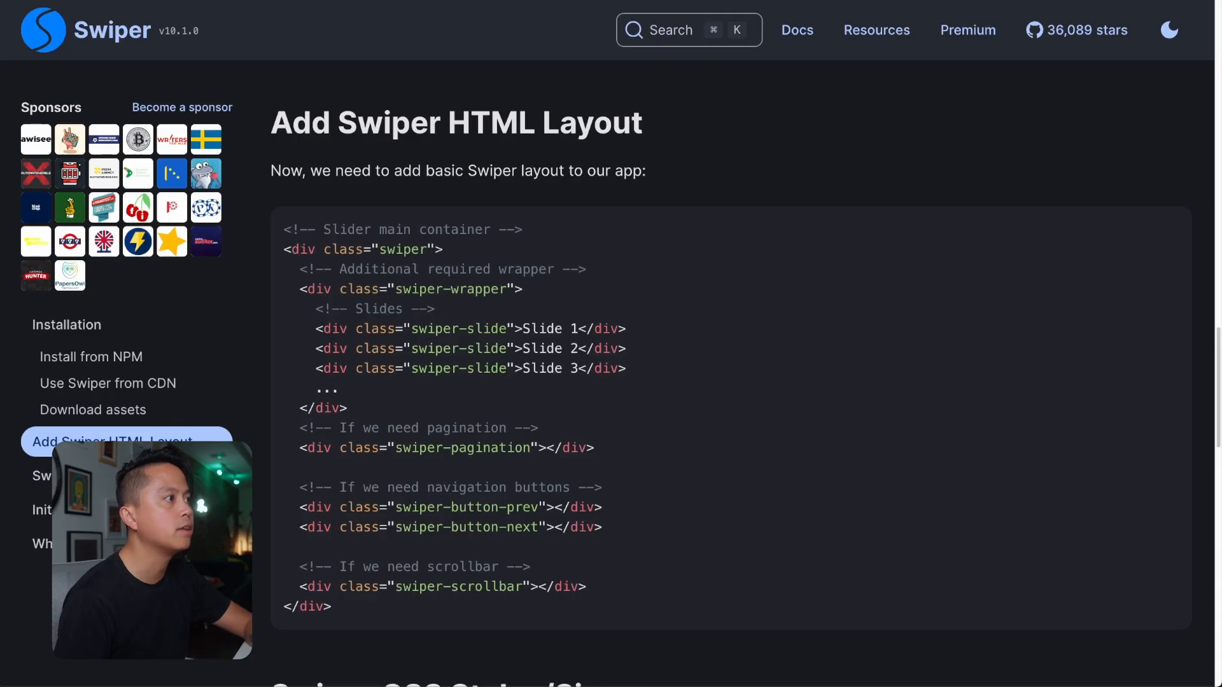
Check the class structure in the Swiper docs' HTML layout and give the Collection List Wrapper in Webflow the new class swiper.
scroll(567, 296, up, 1)
scroll(567, 297, down, 1)
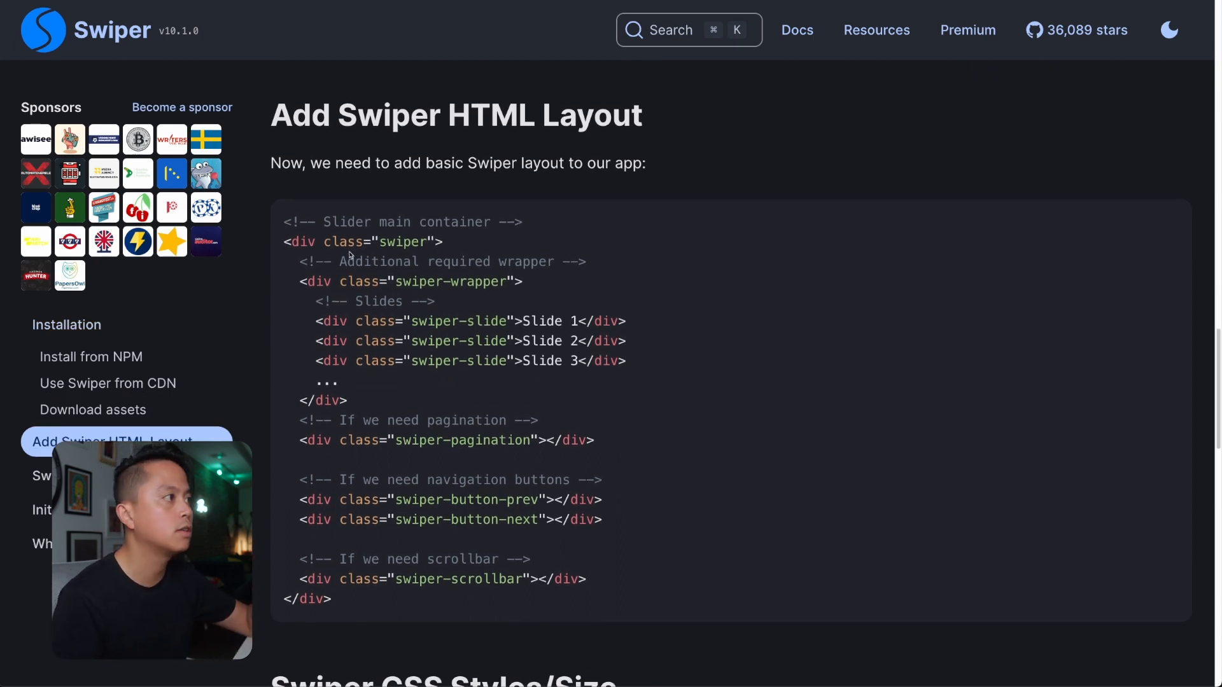
double_click(325, 242)
click(395, 241)
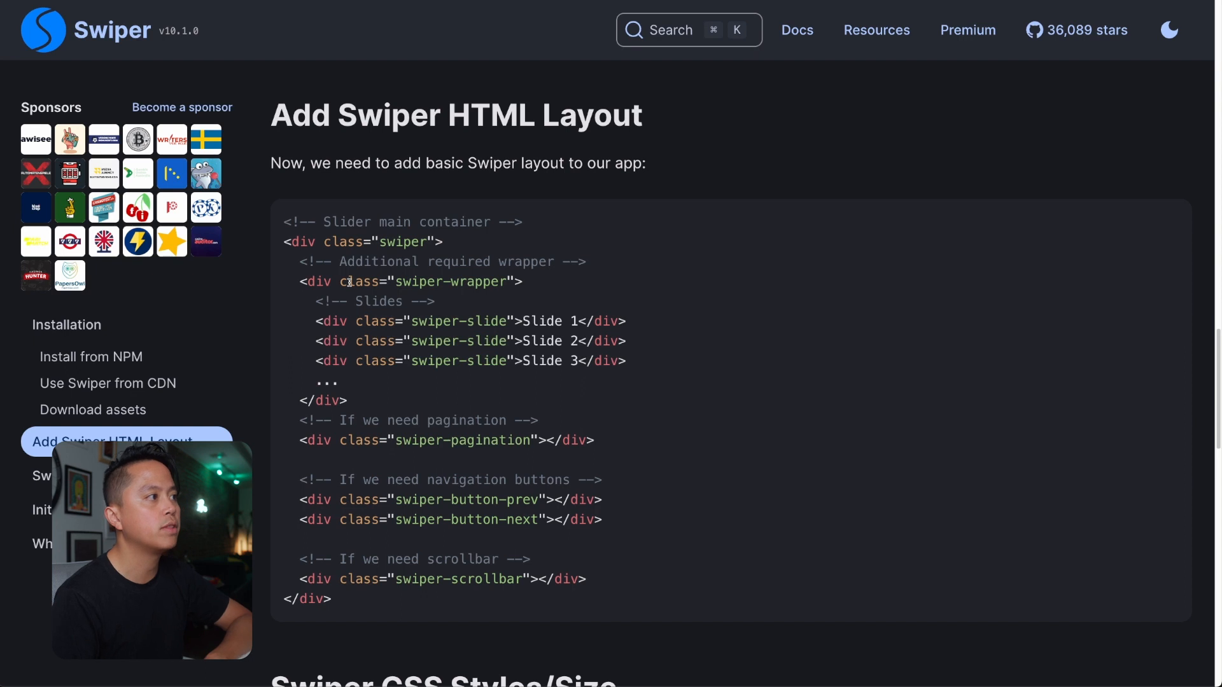
double_click(350, 281)
click(422, 283)
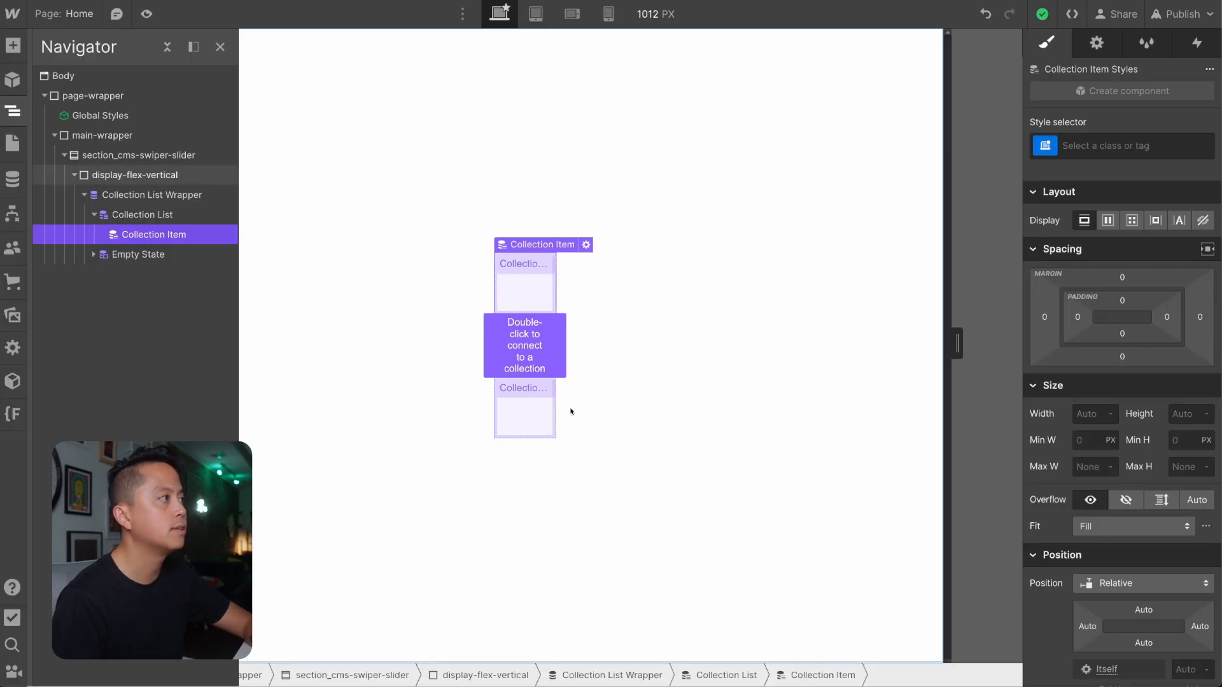
click(198, 205)
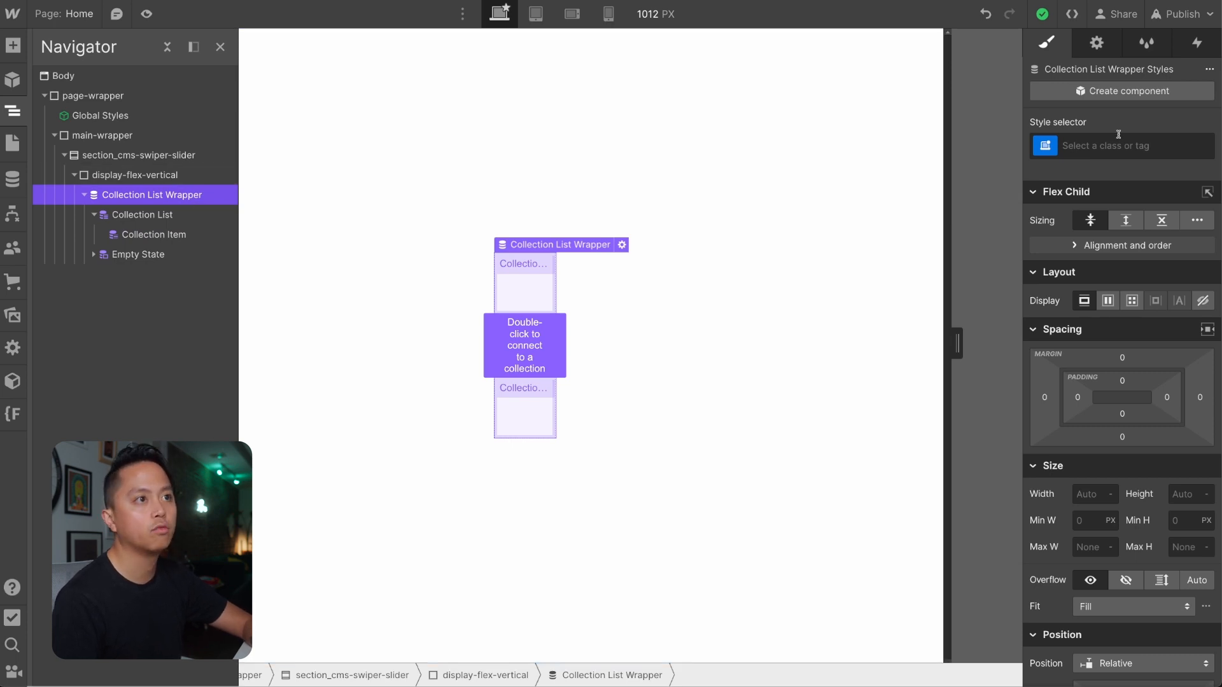
click(1103, 151)
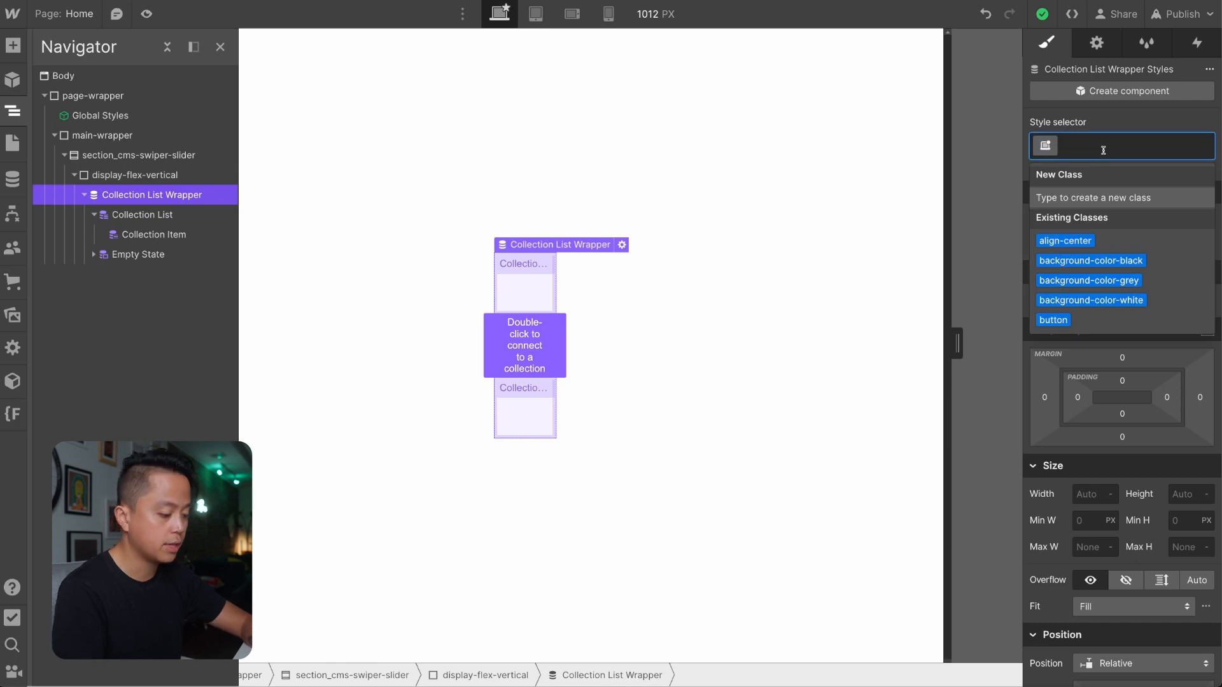
text(swiper)
key(Return)
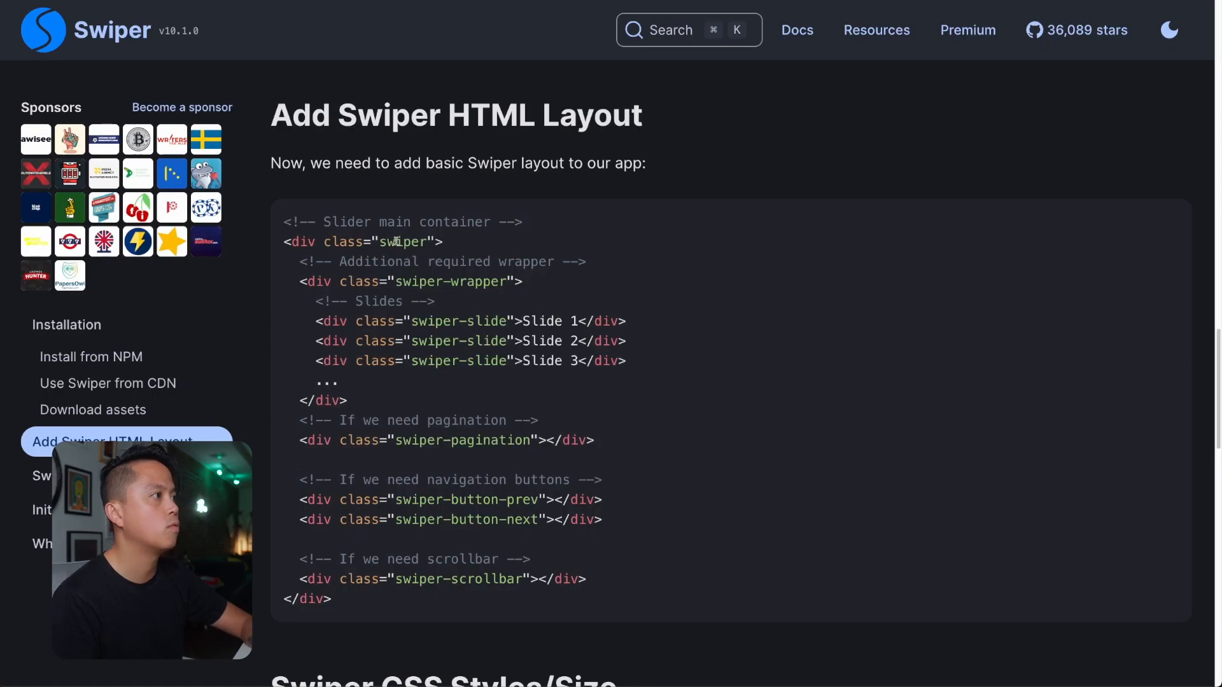
Copy the class name swiper-wrapper from the Swiper docs and assign it to the Collection List in Webflow.
drag(388, 241, 455, 245)
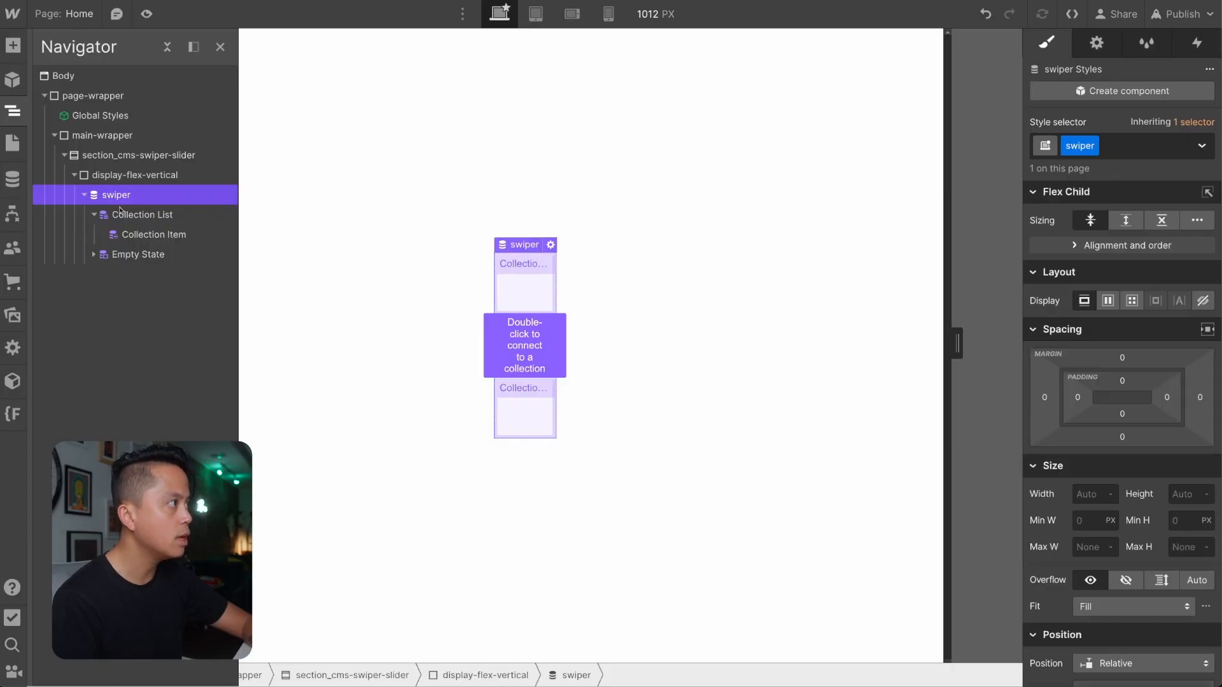
click(121, 213)
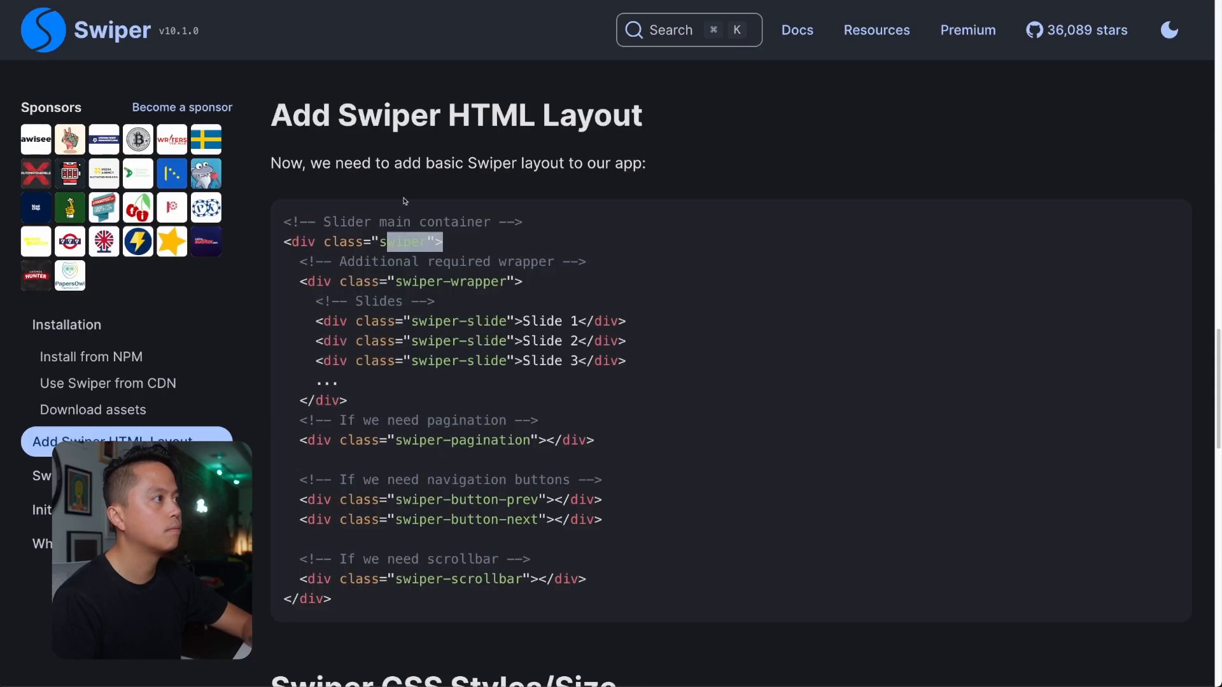
click(421, 245)
drag(399, 281, 506, 276)
key(ctrl+c)
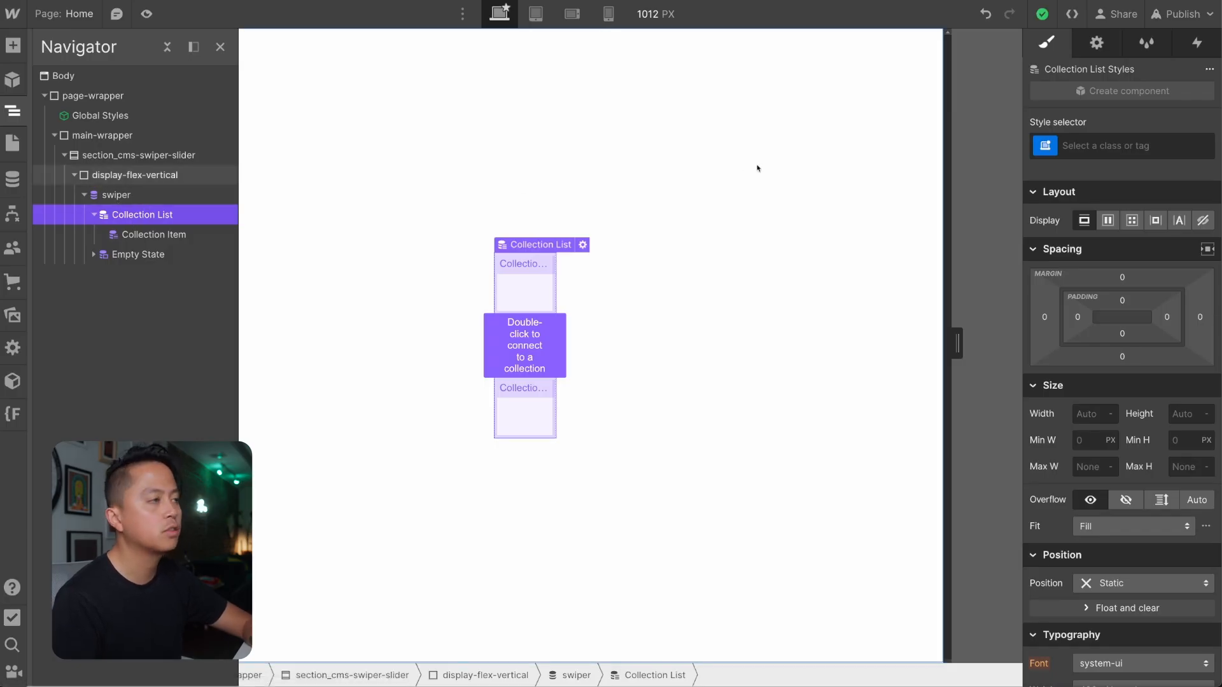
click(1100, 147)
key(ctrl+v)
key(Return)
Look up the slide class in the Swiper docs and give the Collection Item in Webflow the class swiper-slide.
click(170, 235)
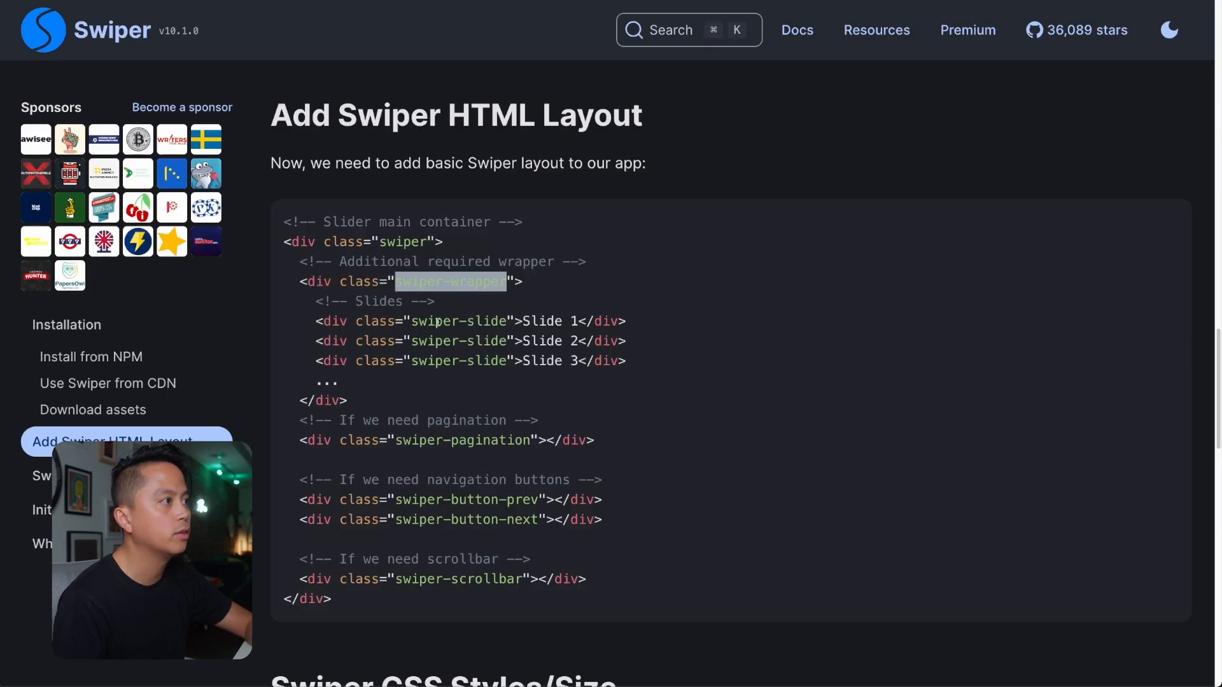
drag(411, 321, 502, 322)
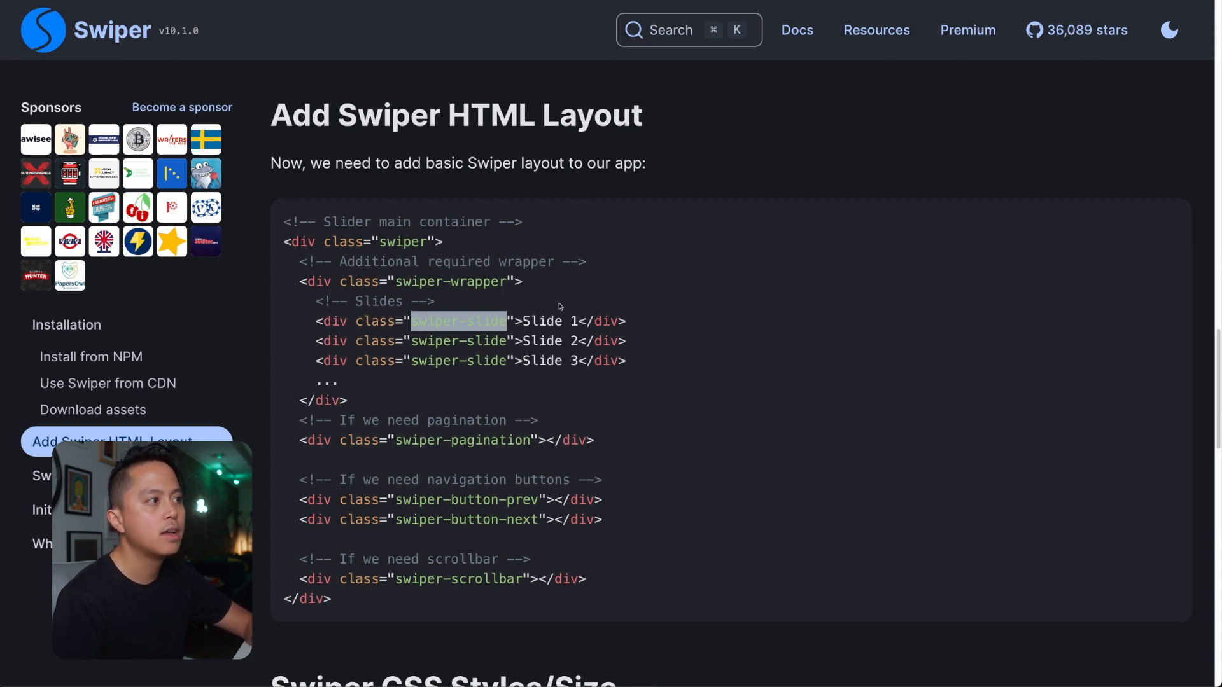
drag(631, 337, 522, 341)
click(521, 341)
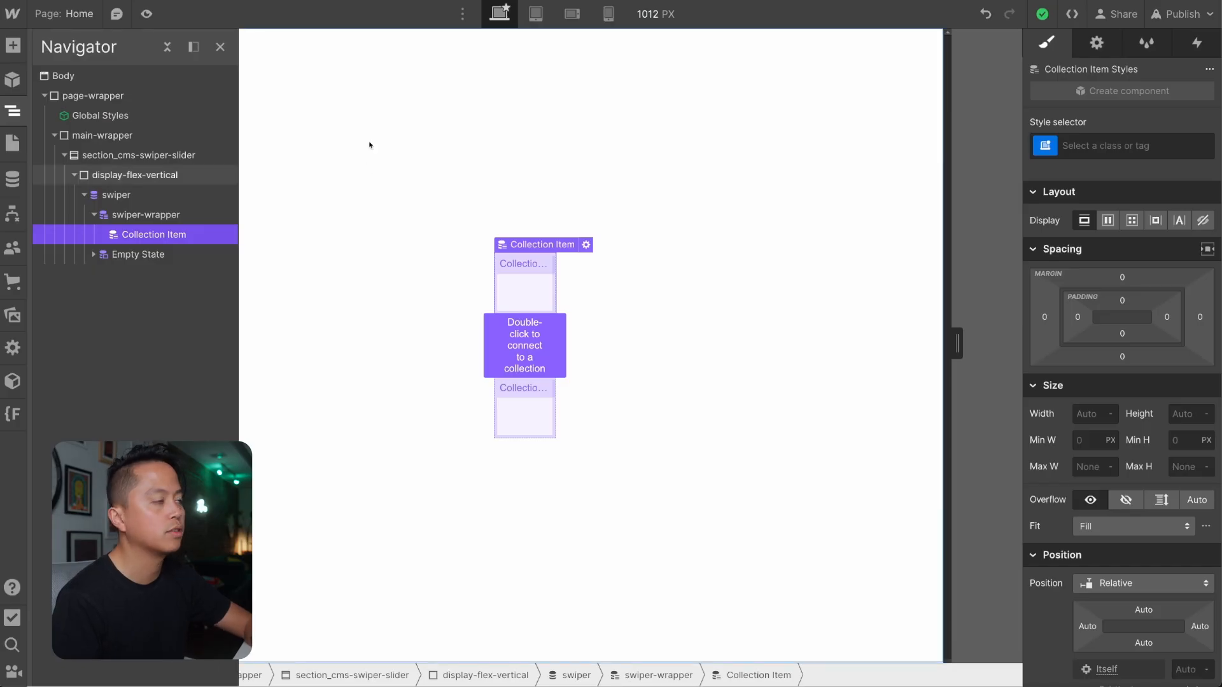
click(1156, 144)
text(swiper-slide)
key(Return)
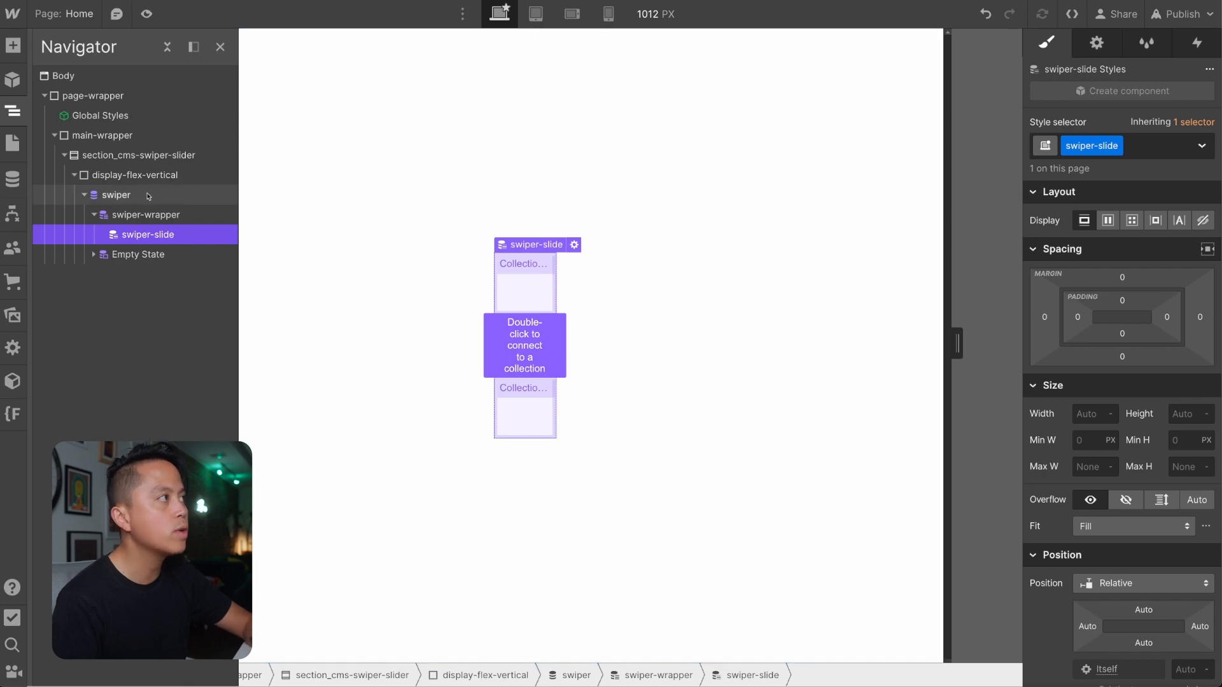
Recheck the Swiper docs' HTML layout, return to Webflow and add the combo class is-video-slider to the swiper element.
key(ctrl+Tab)
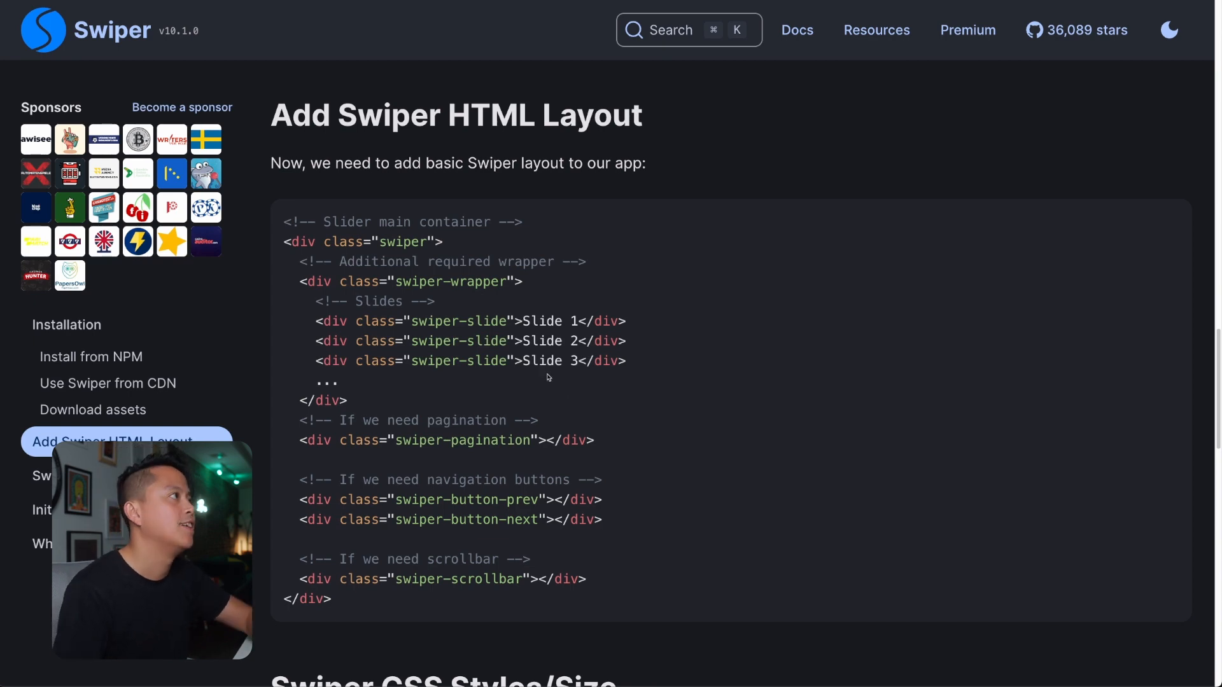
key(ctrl+Tab)
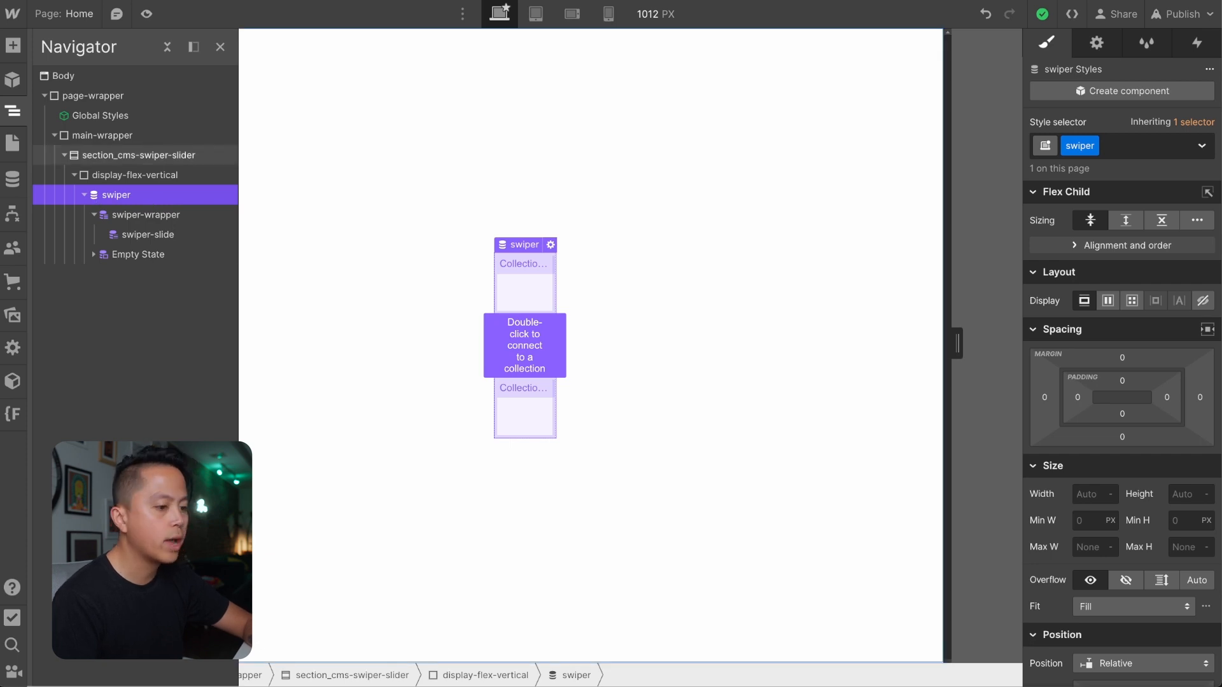
click(1128, 147)
text(is-video-slide)
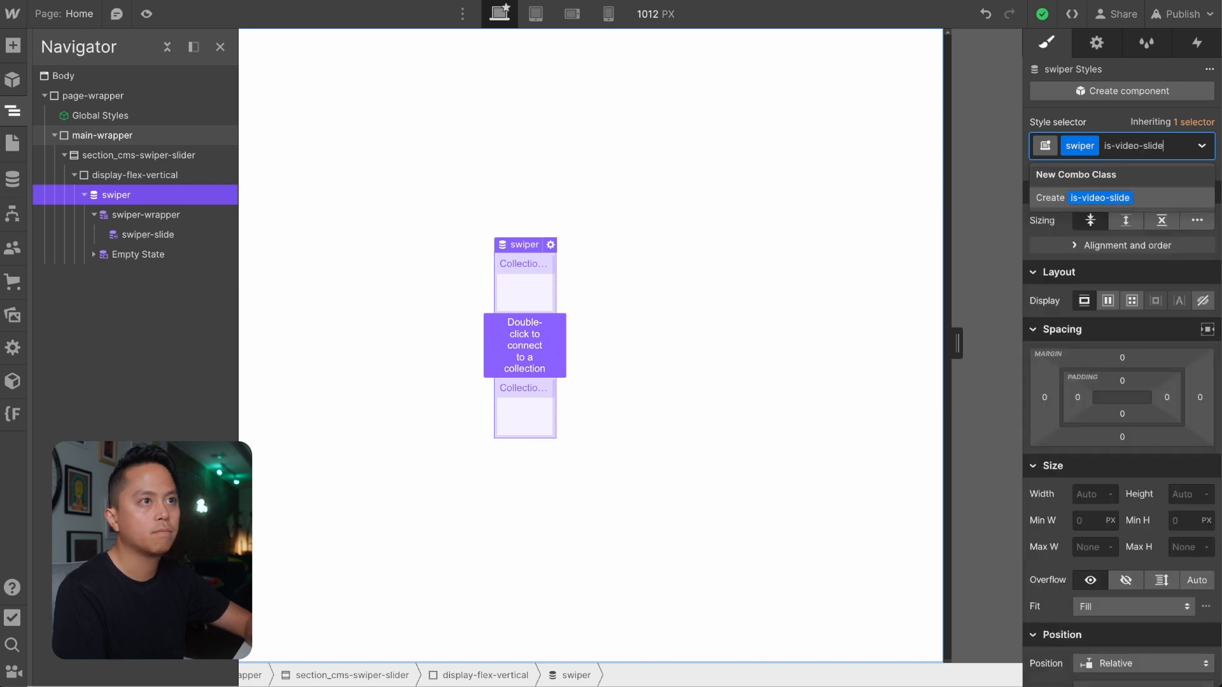
key(Return)
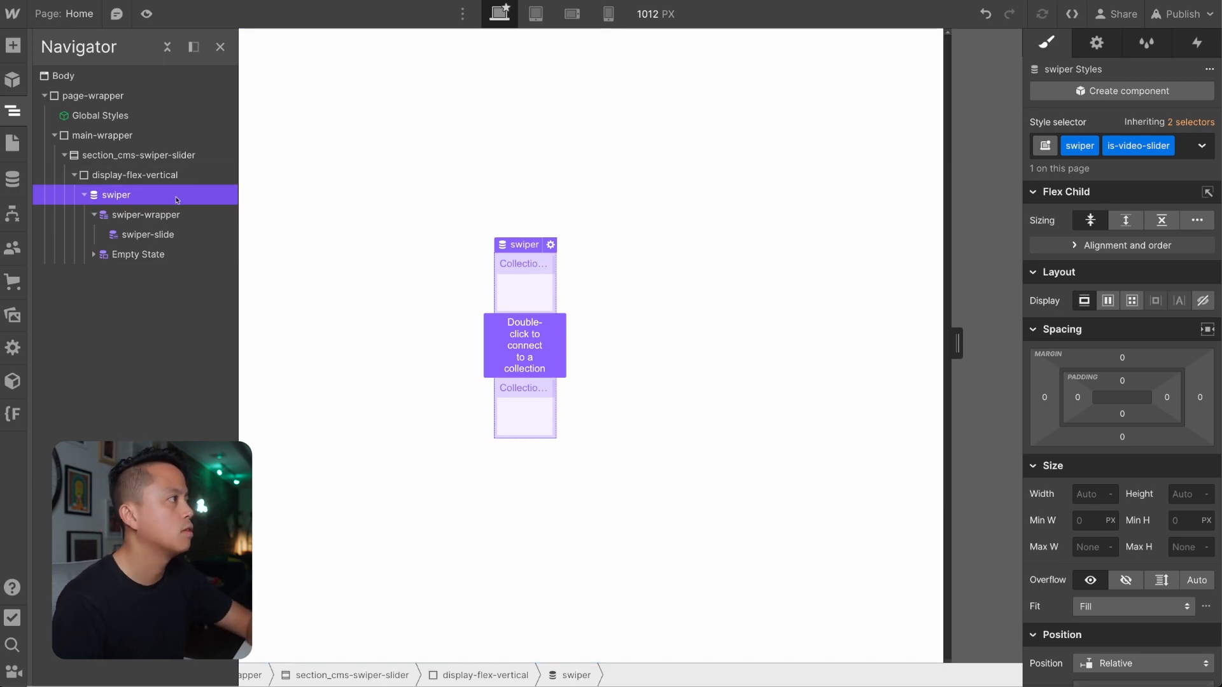
Add the combo class is-video-slider to the swiper-wrapper element.
click(158, 214)
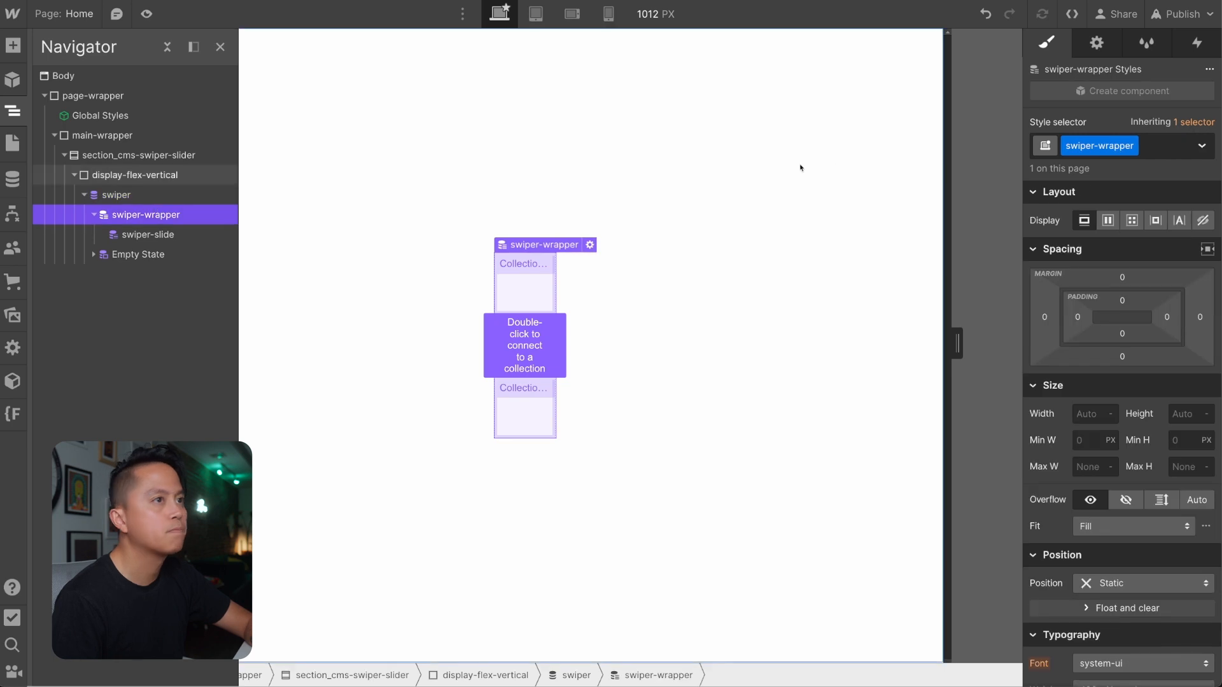
click(1197, 144)
text(is)
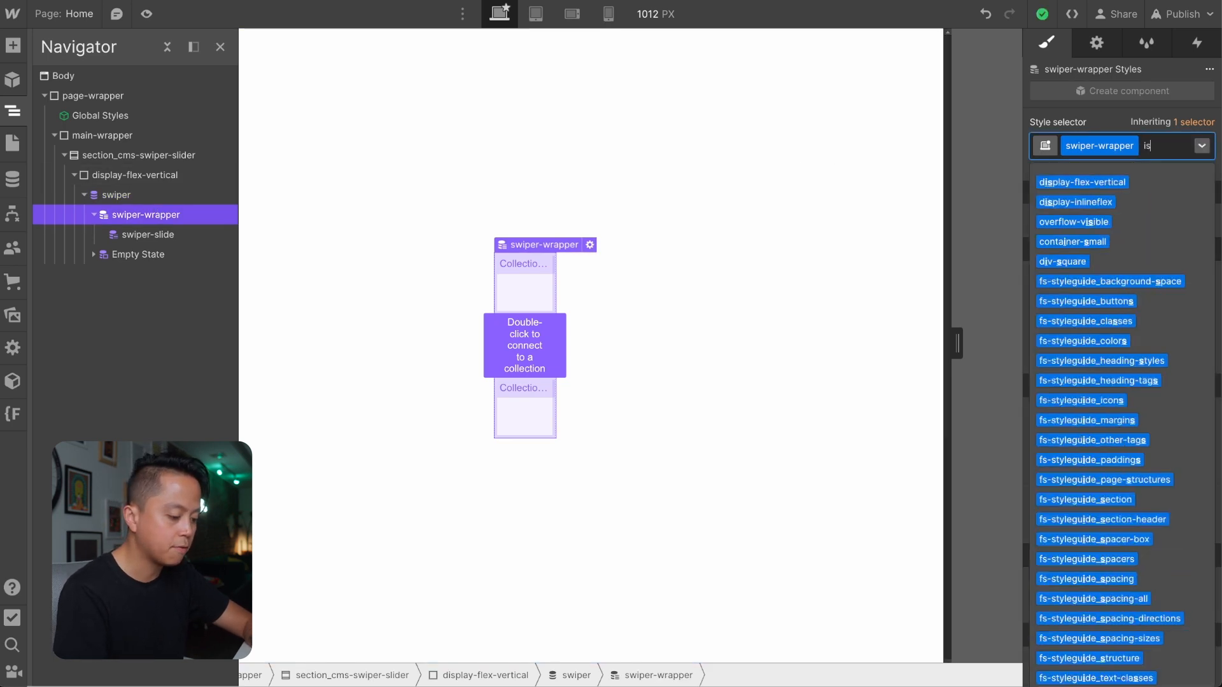
text(-video-slider)
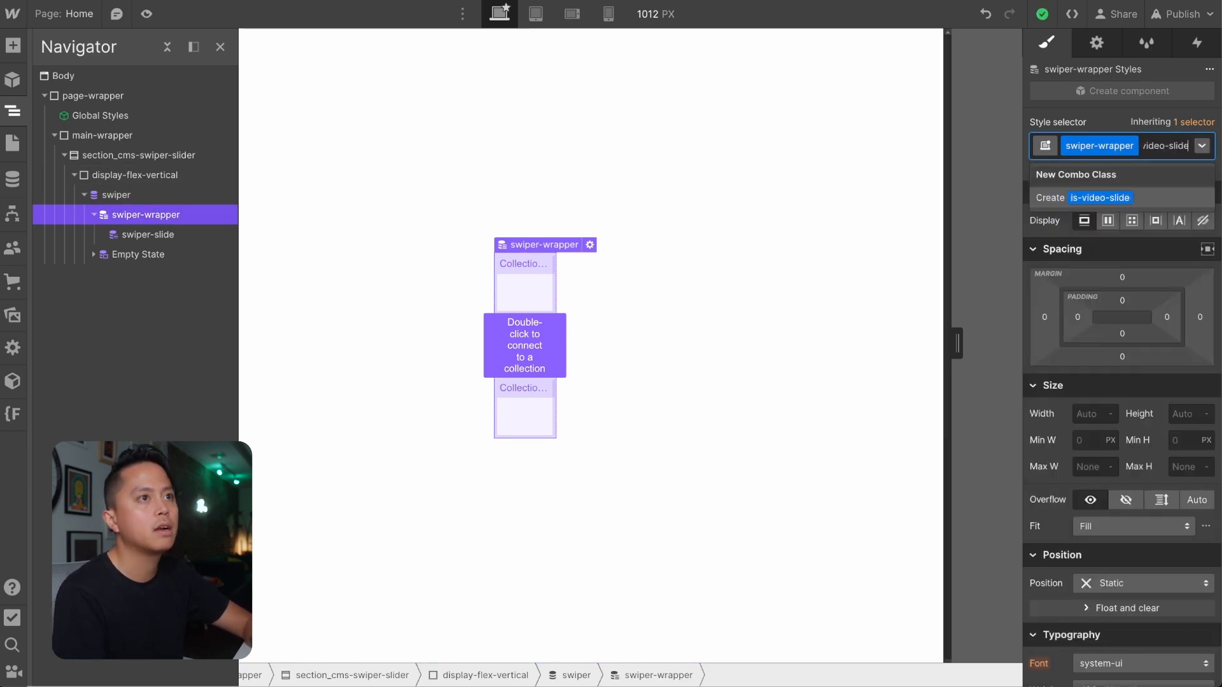
key(Return)
Give the swiper-slide element the combo class is-video-slider as well.
click(179, 239)
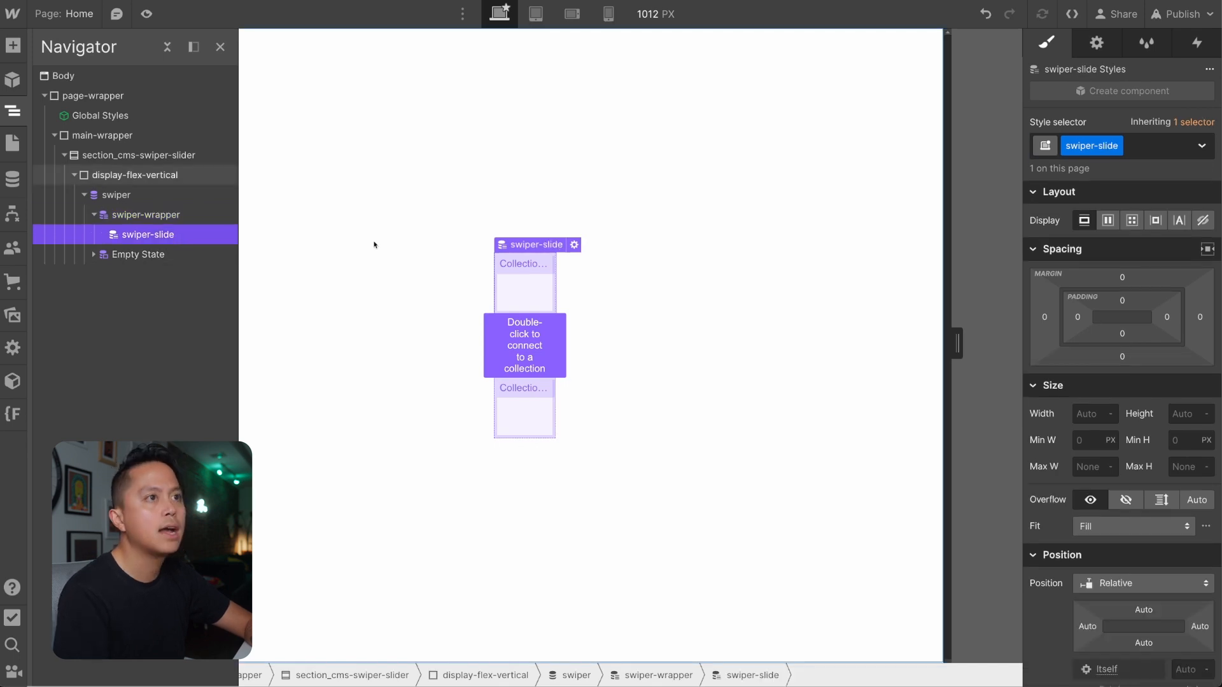
key(ctrl+Return)
text(is-video-sli)
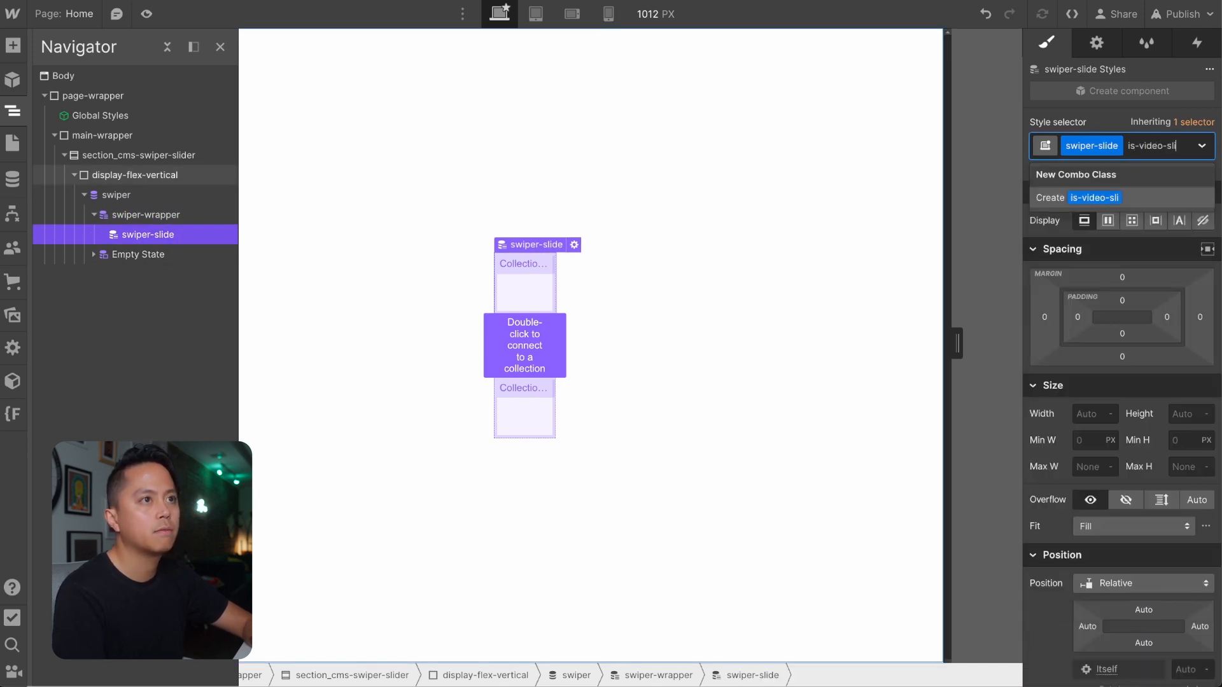
text(der)
key(Return)
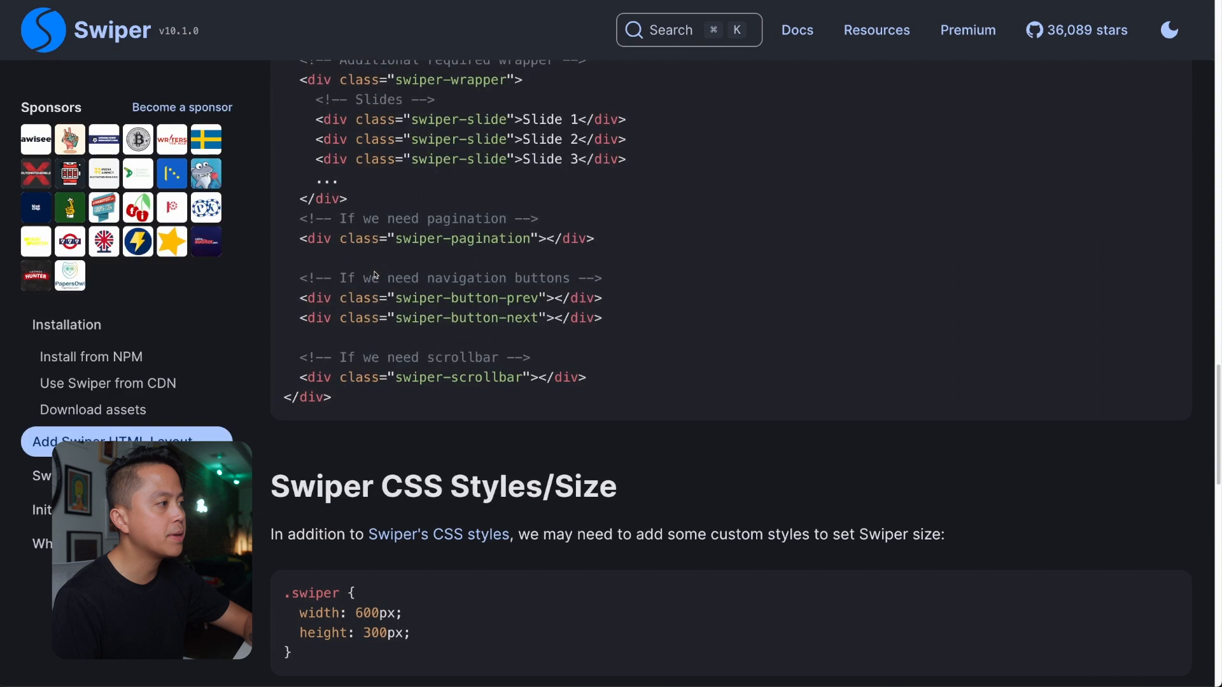
Set the width of the swiper element to 100vw.
scroll(376, 275, down, 4)
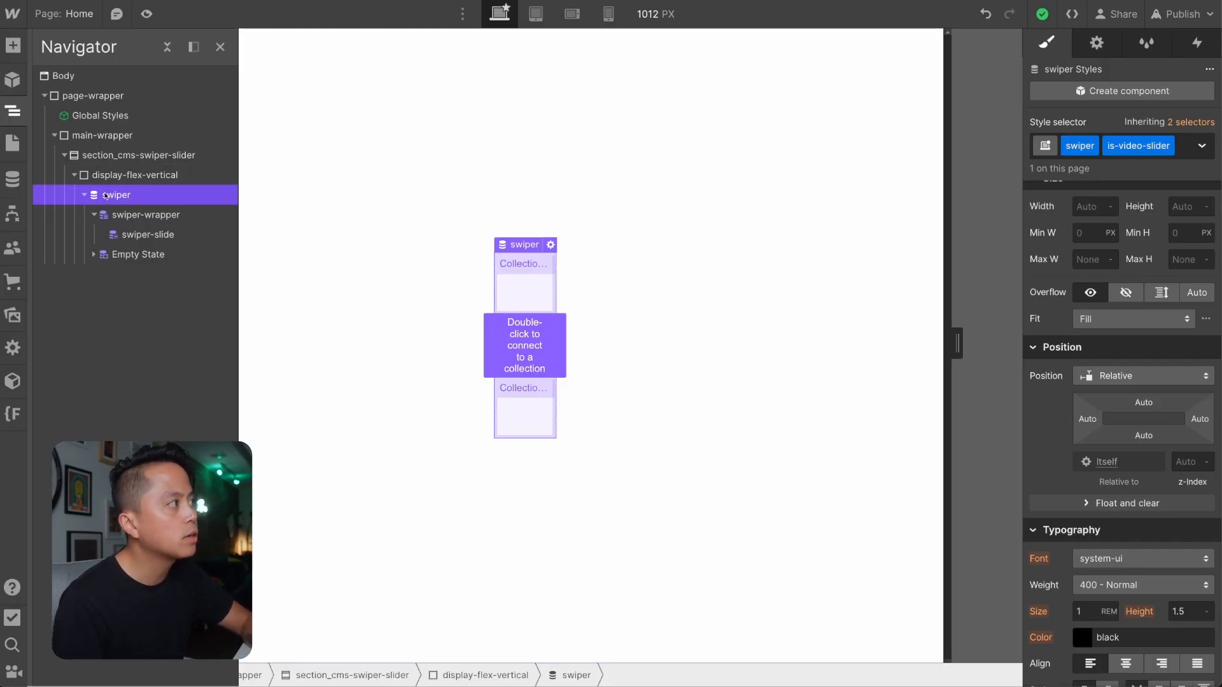
scroll(1119, 68, up, 3)
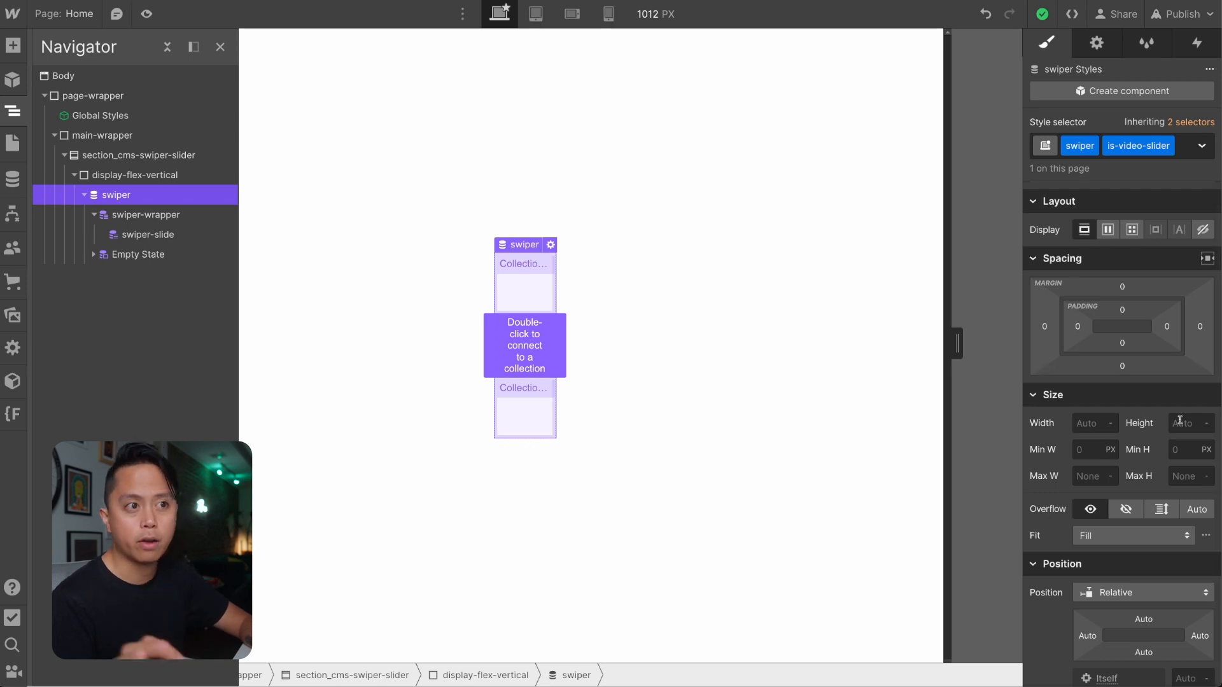
click(1082, 421)
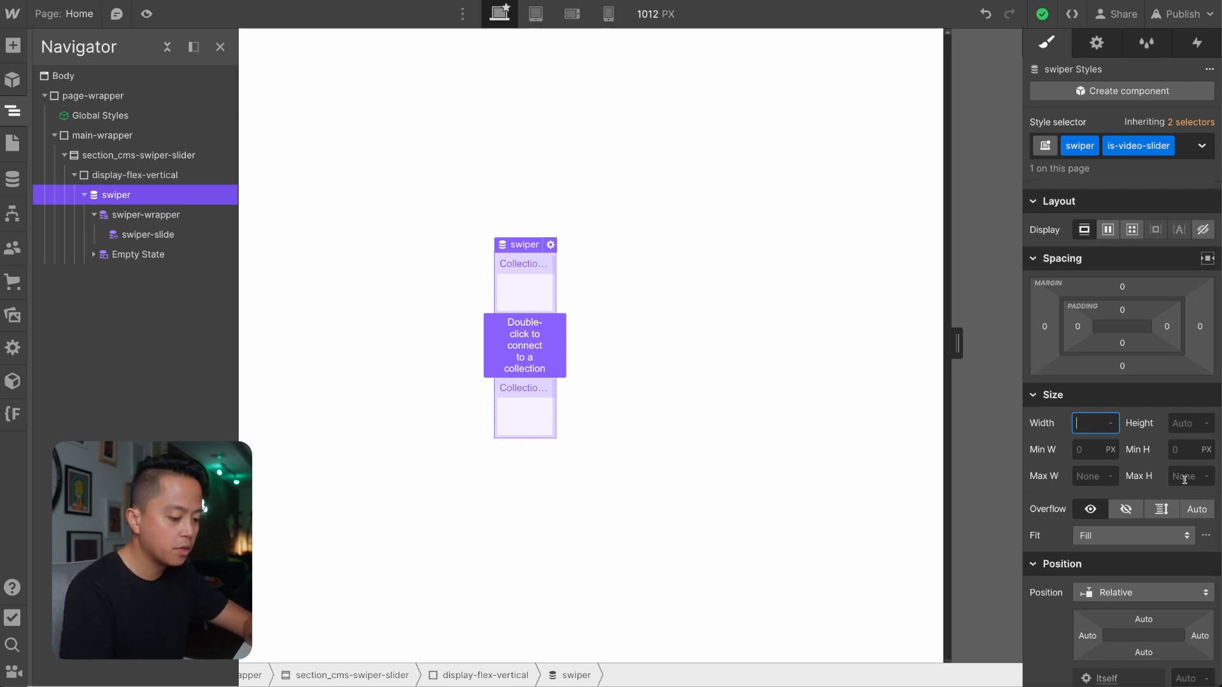
text(100vw)
key(Return)
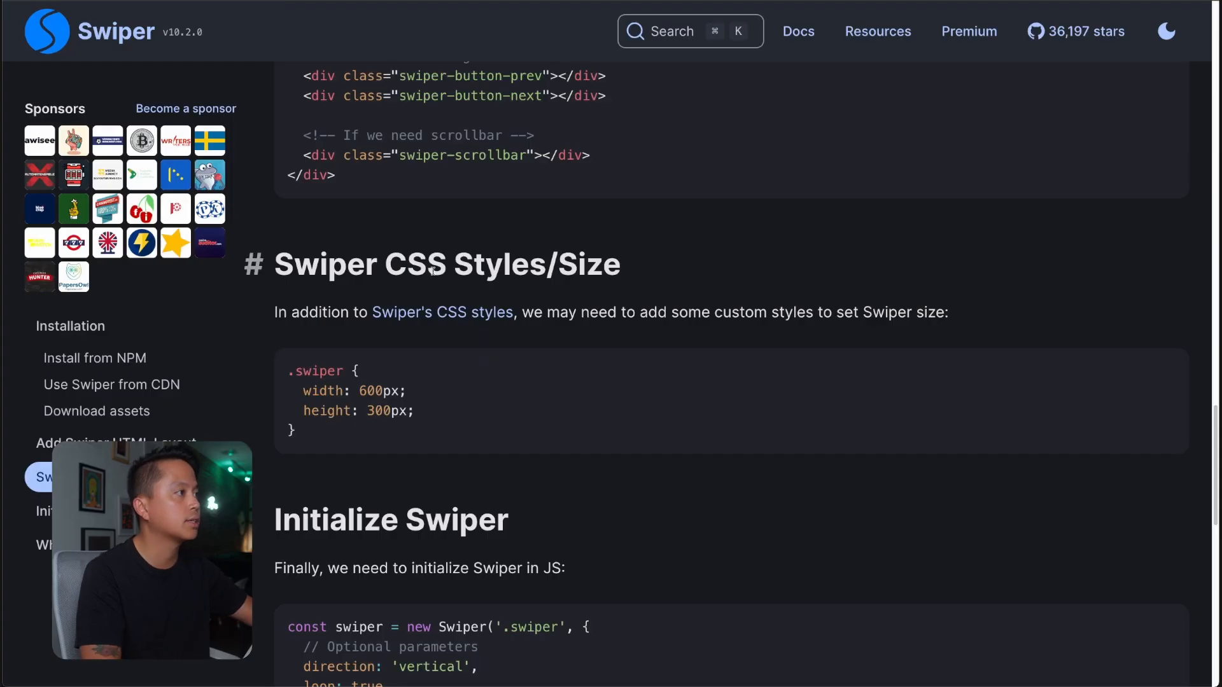
Copy the complete Initialize Swiper code block from the Swiper docs and return to Webflow.
scroll(321, 254, down, 5)
scroll(569, 232, down, 1)
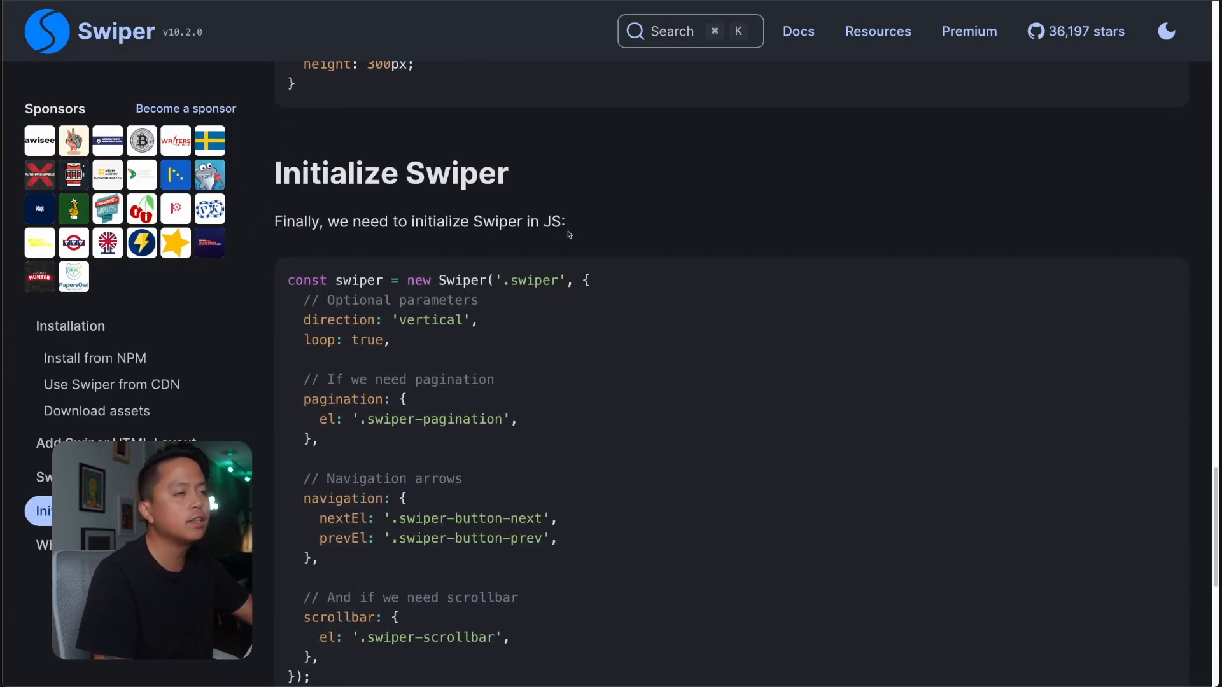
scroll(569, 234, down, 1)
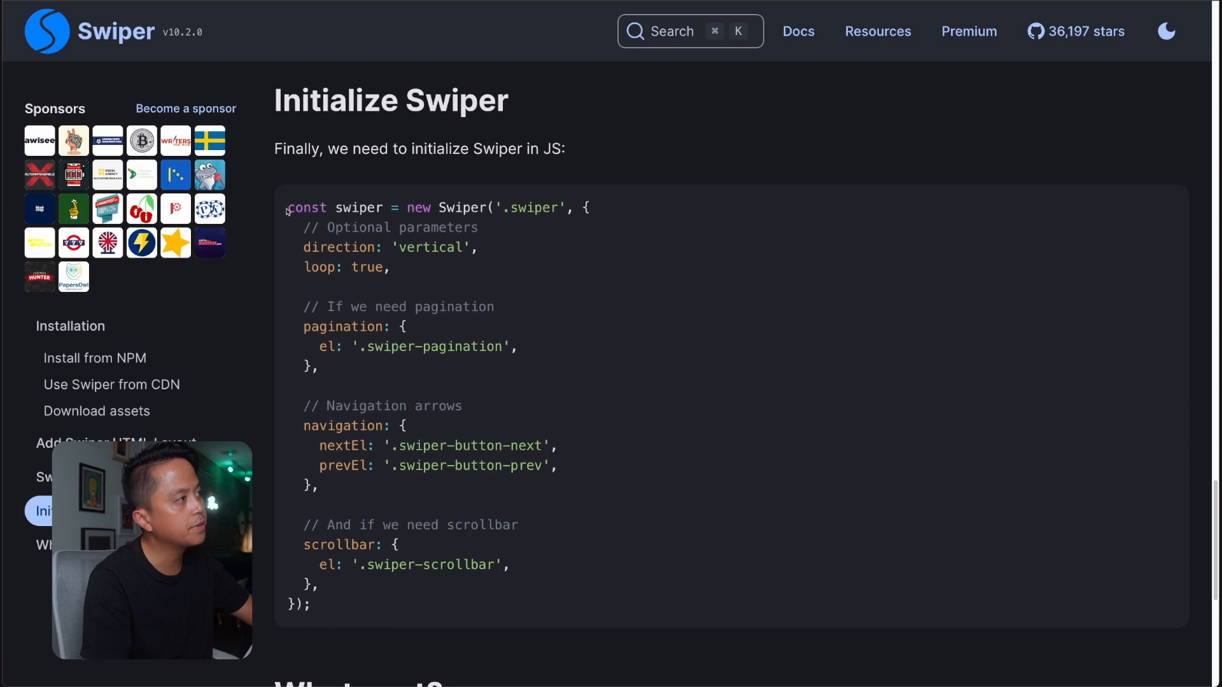
drag(287, 211, 340, 608)
key(ctrl+c)
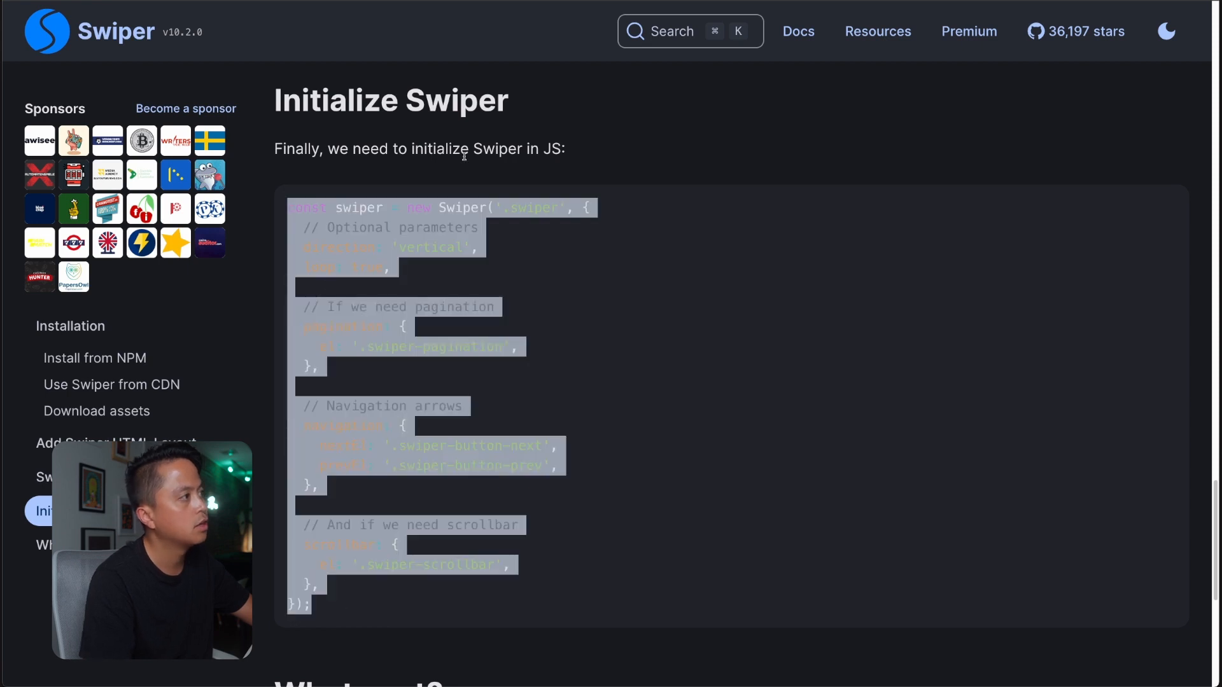
key(ctrl+Tab)
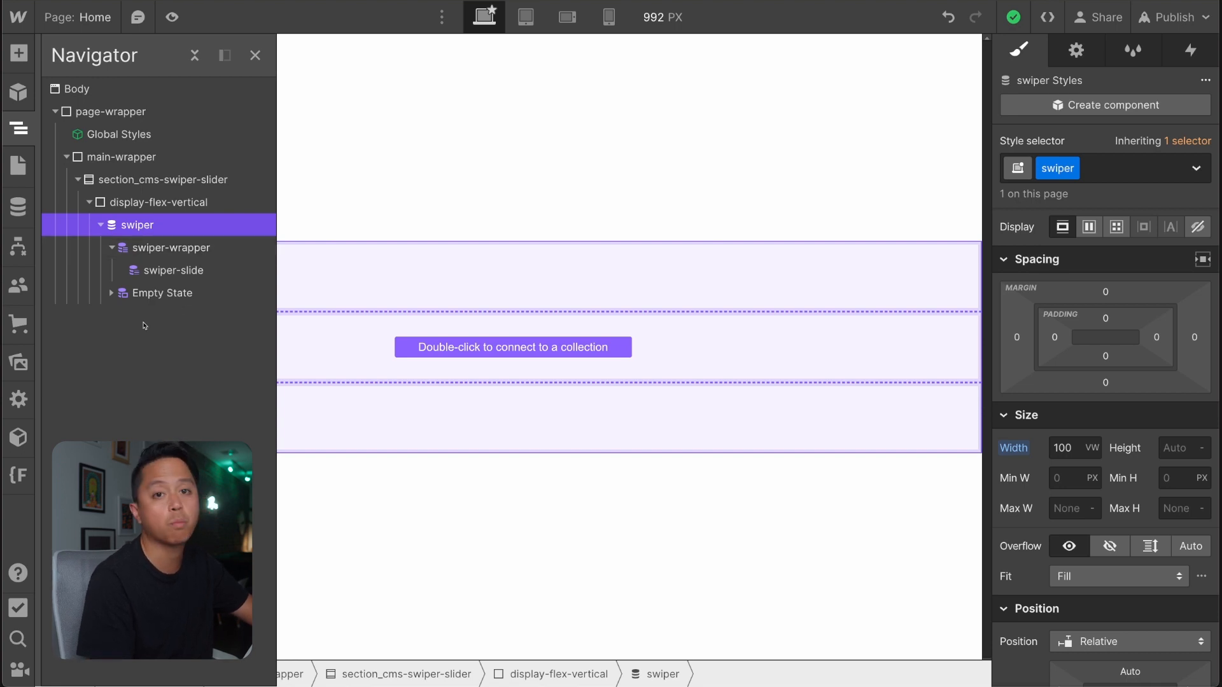
Open the Home page's settings and paste the Swiper initialization code below the CDN script in the Before </body> tag code.
click(18, 166)
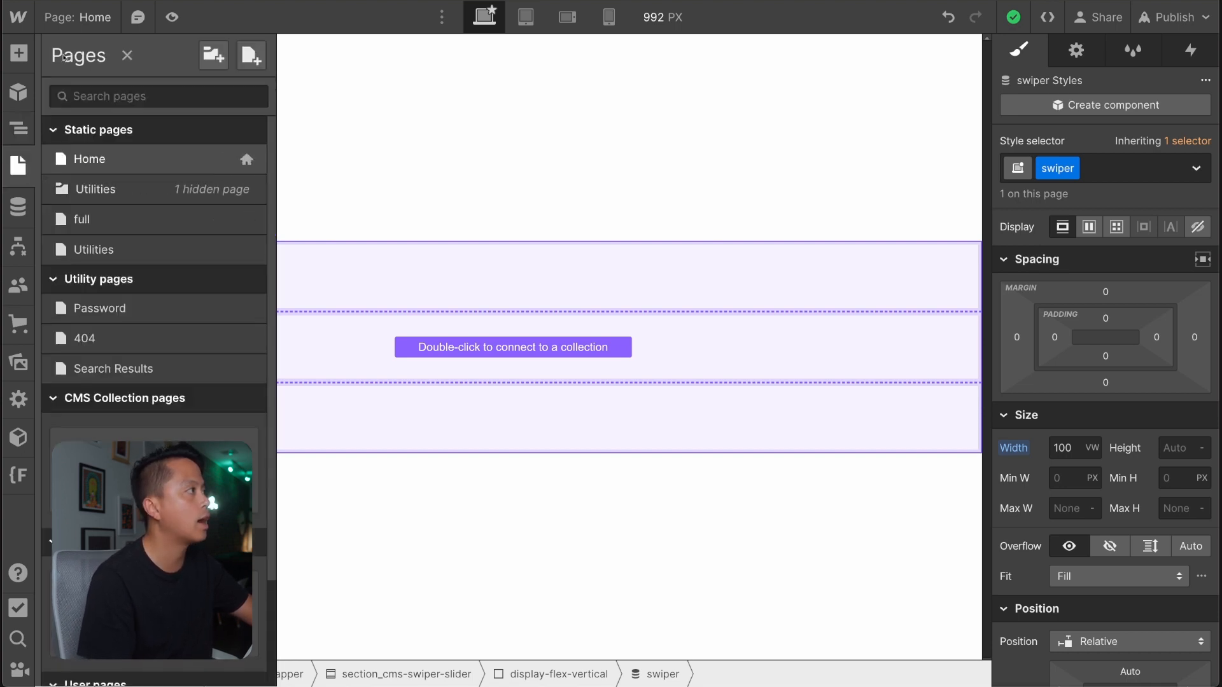
click(246, 159)
scroll(503, 400, down, 20)
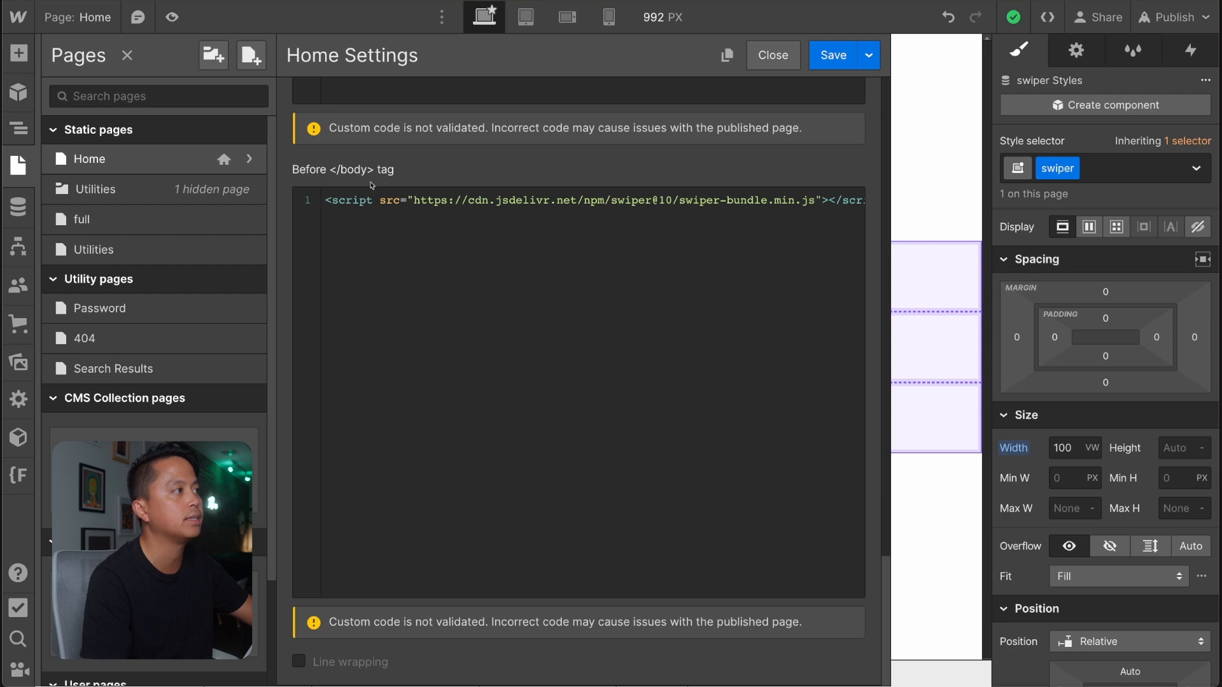
click(378, 239)
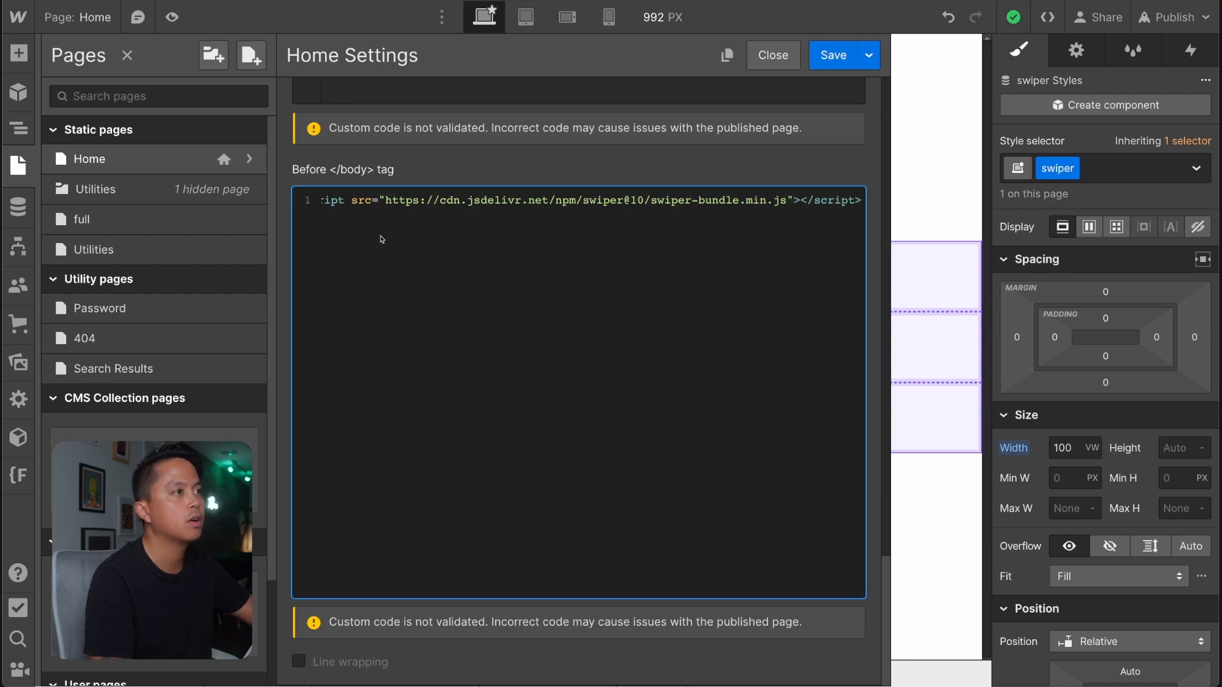
key(Return)
key(Return)
key(ctrl+v)
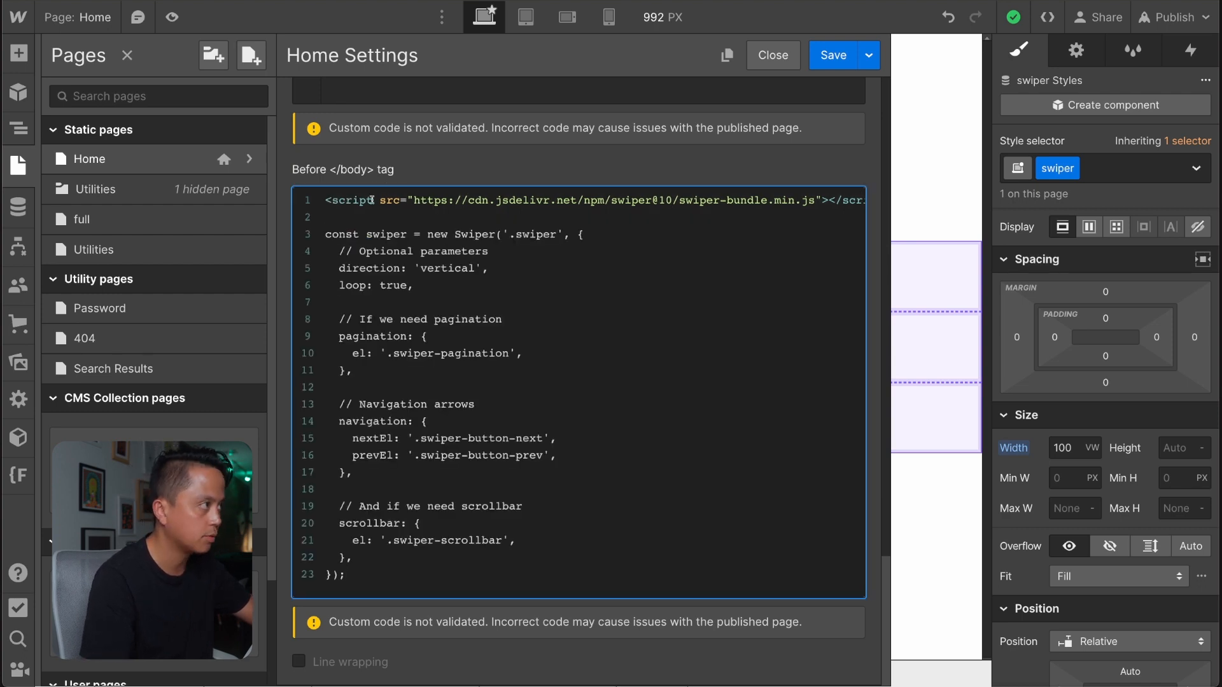
Wrap the pasted Swiper initialization code in opening <script> and closing </script> tags.
click(366, 234)
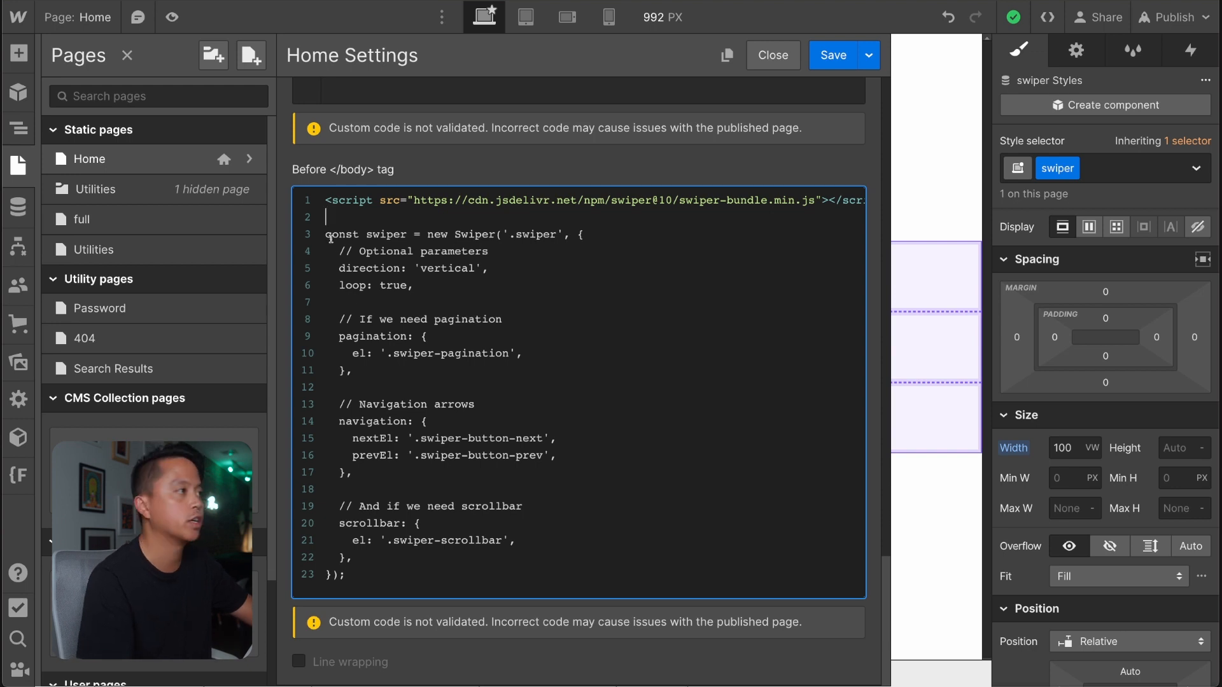
key(Return)
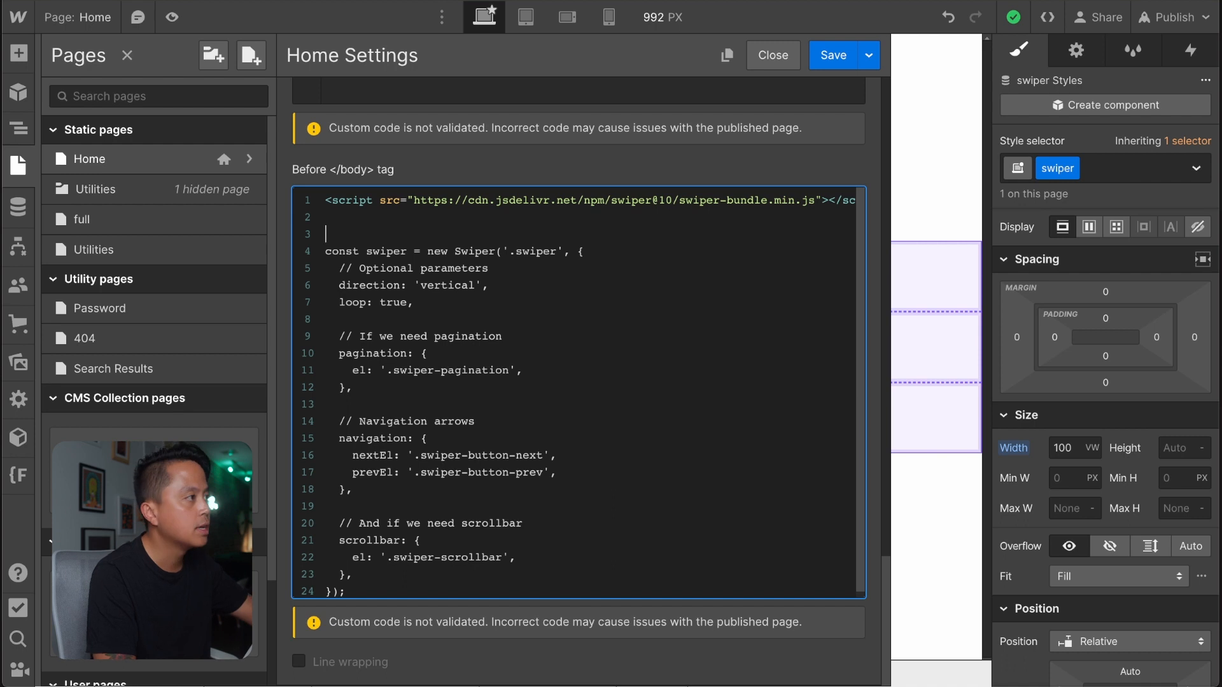
text(<script>)
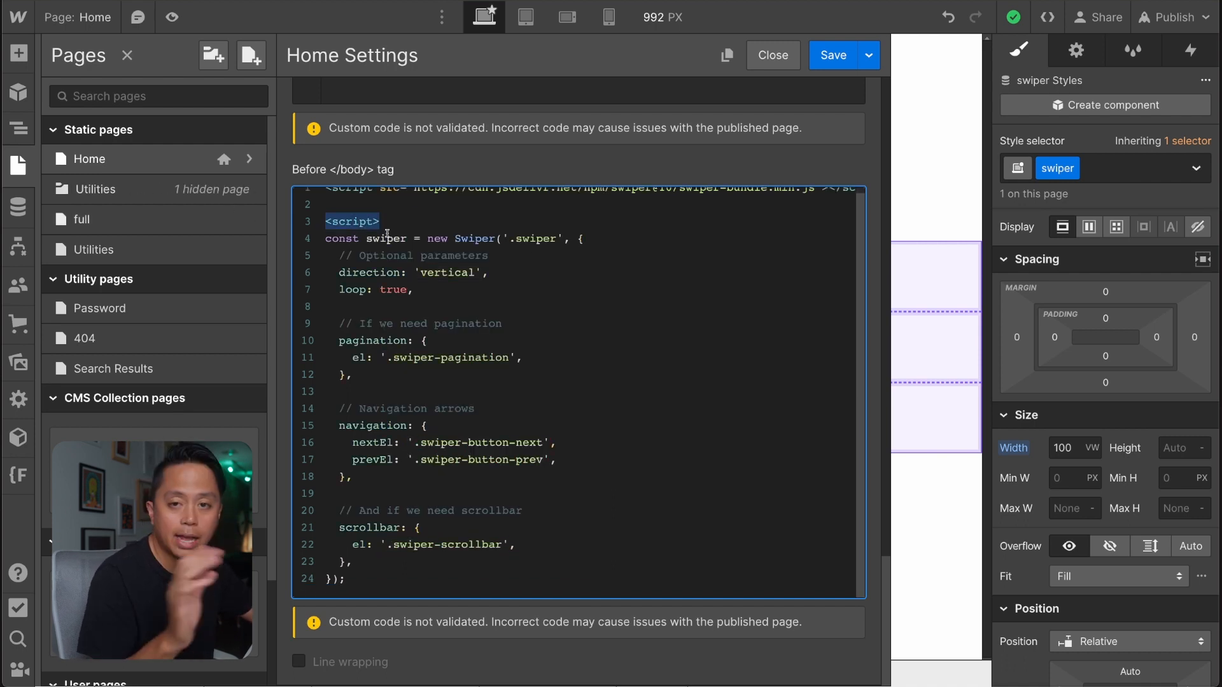
click(356, 573)
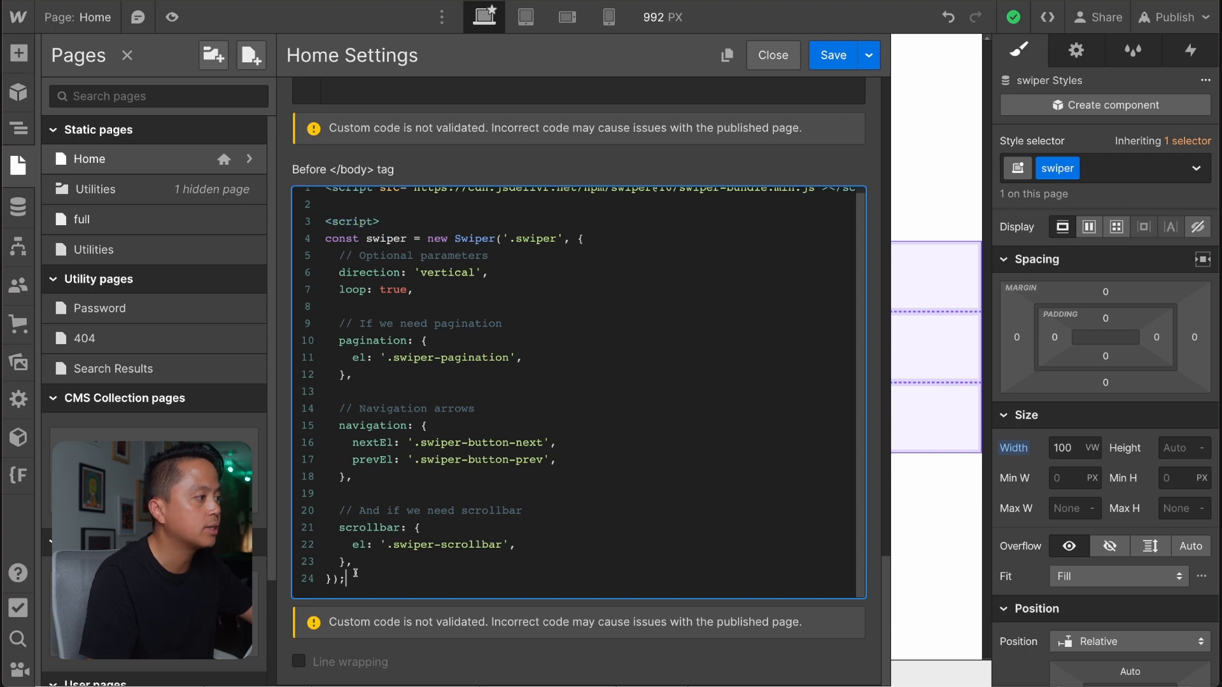
key(Return)
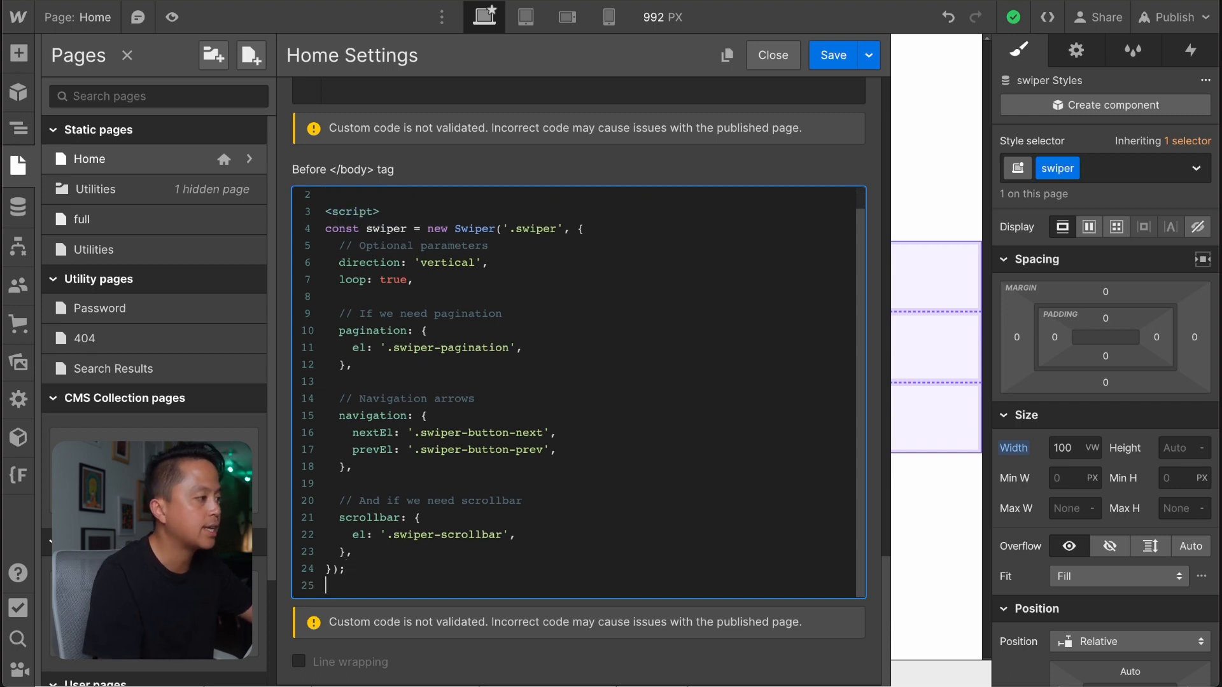
text(<script>)
click(332, 579)
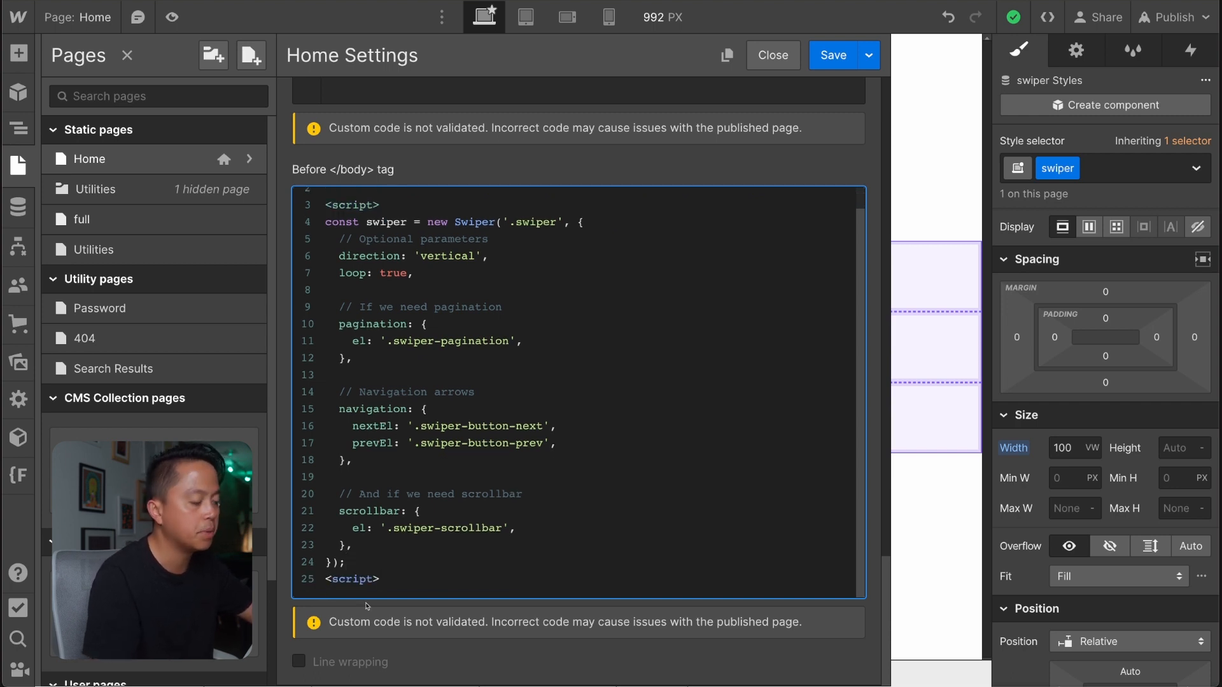
text(/)
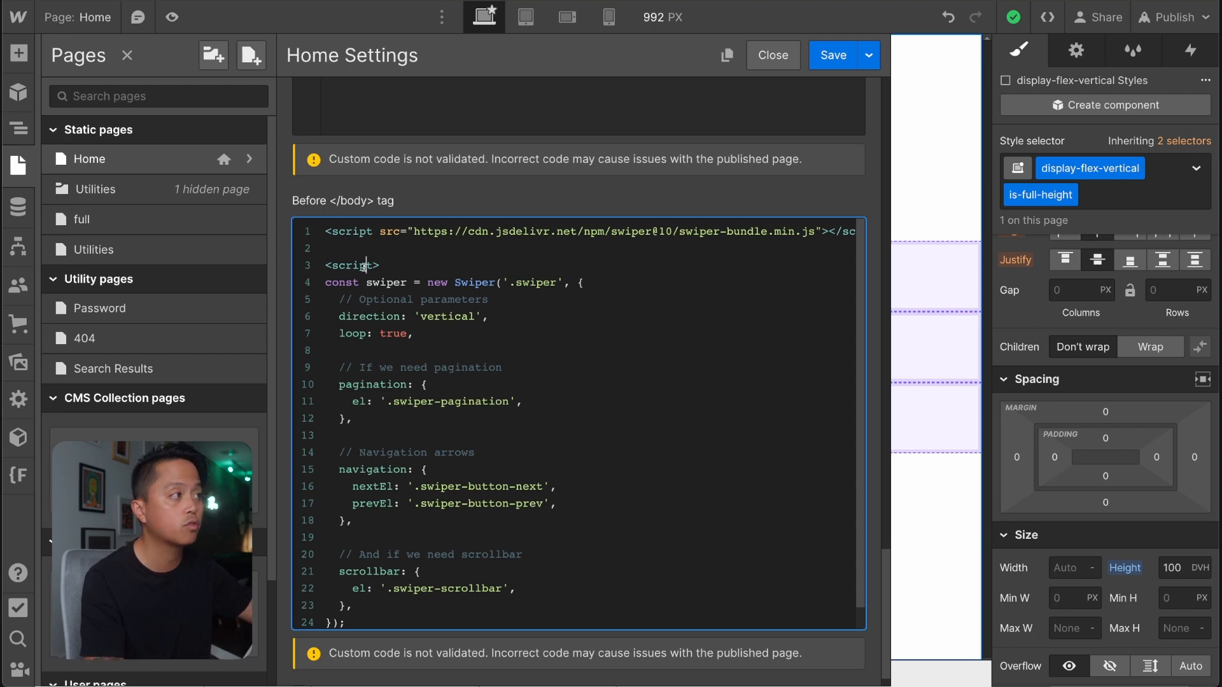
Review the Before </body> code, examining the CDN script link, the swiper constant, the new Swiper call and its options block.
scroll(365, 265, down, 1)
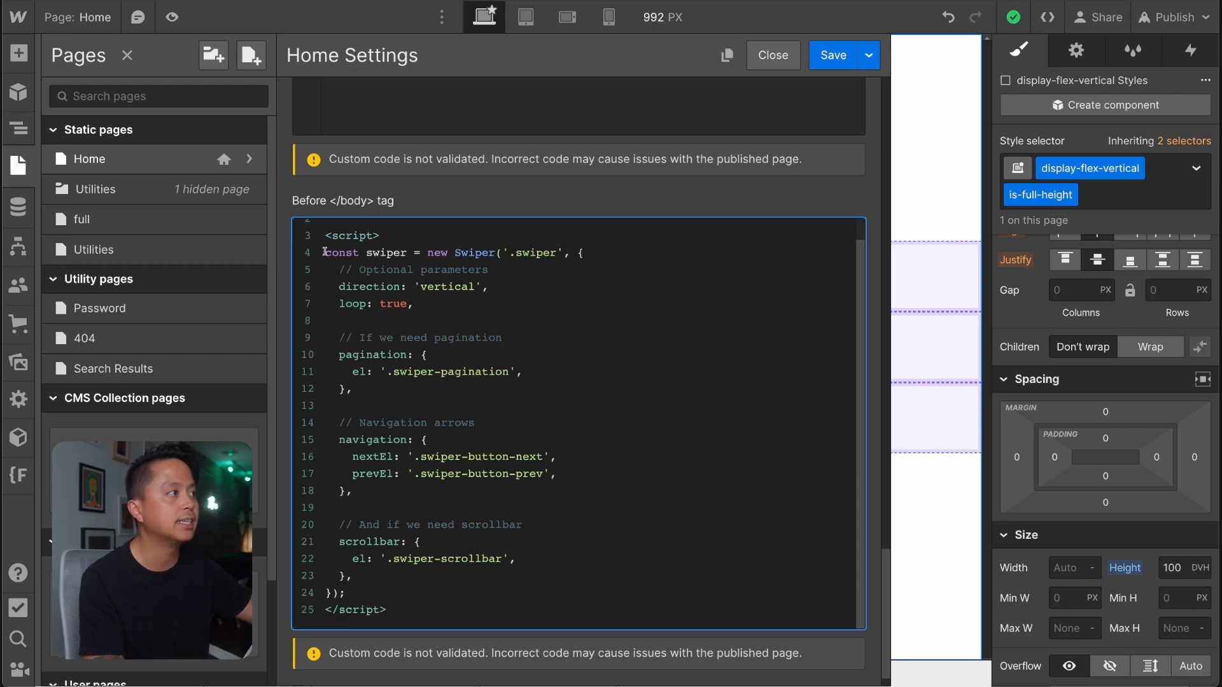
drag(325, 253, 387, 595)
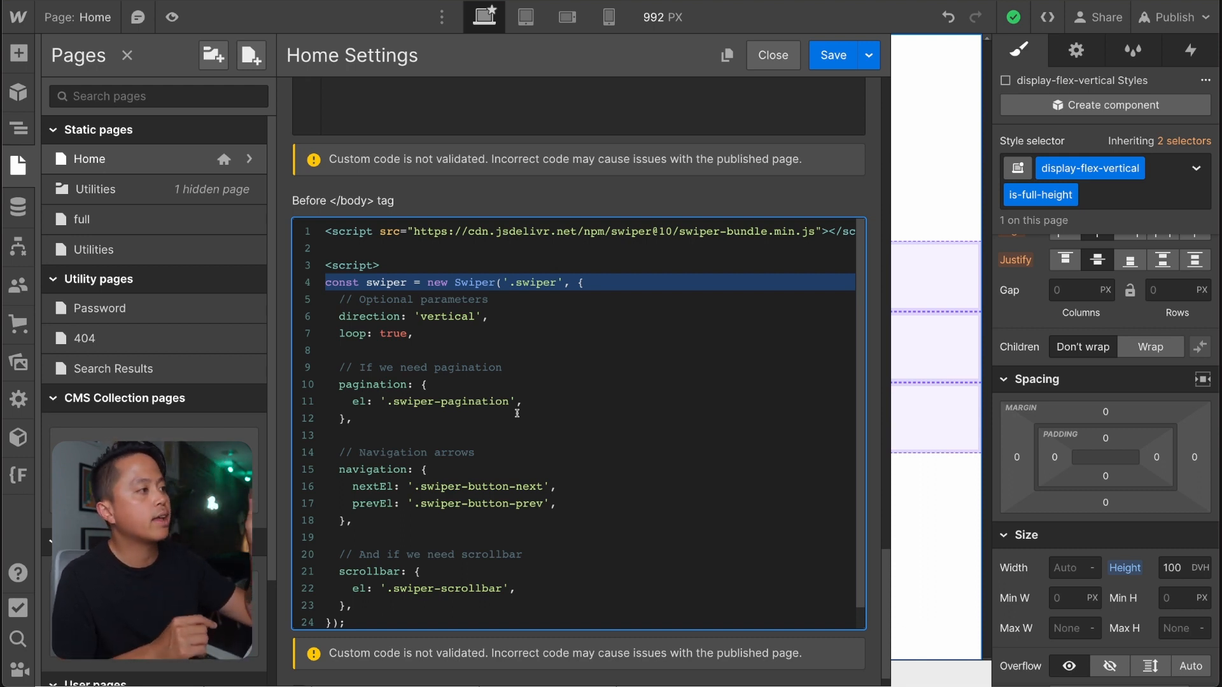
triple_click(357, 283)
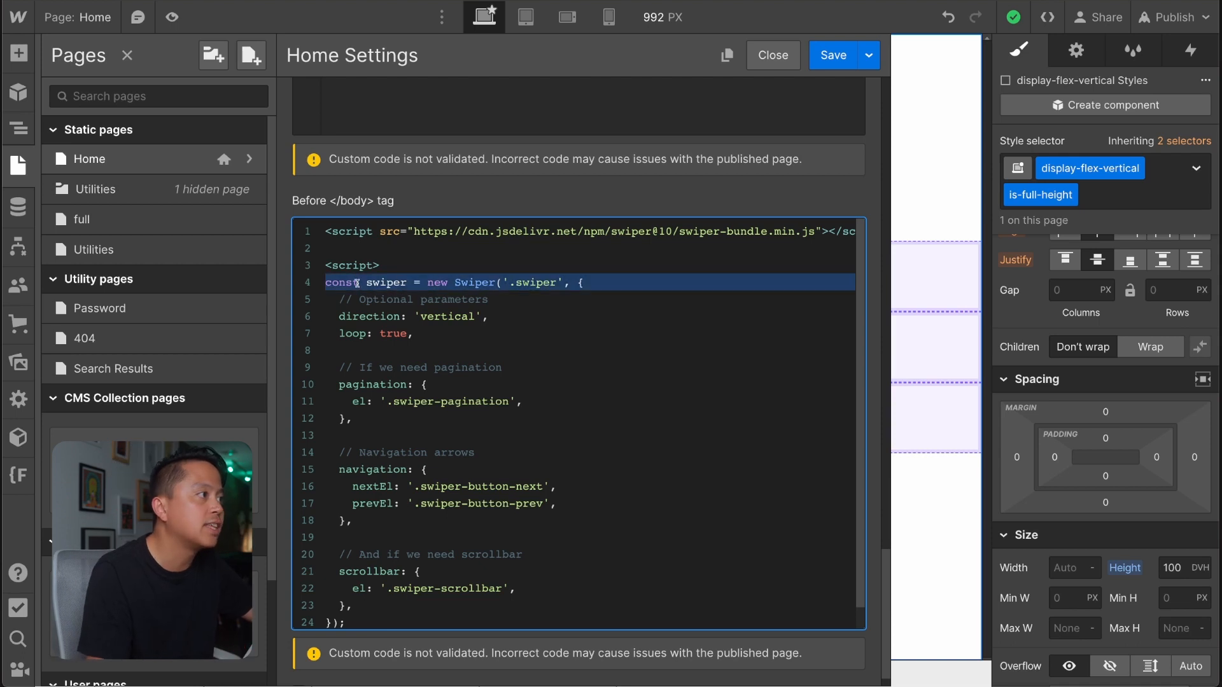
click(583, 313)
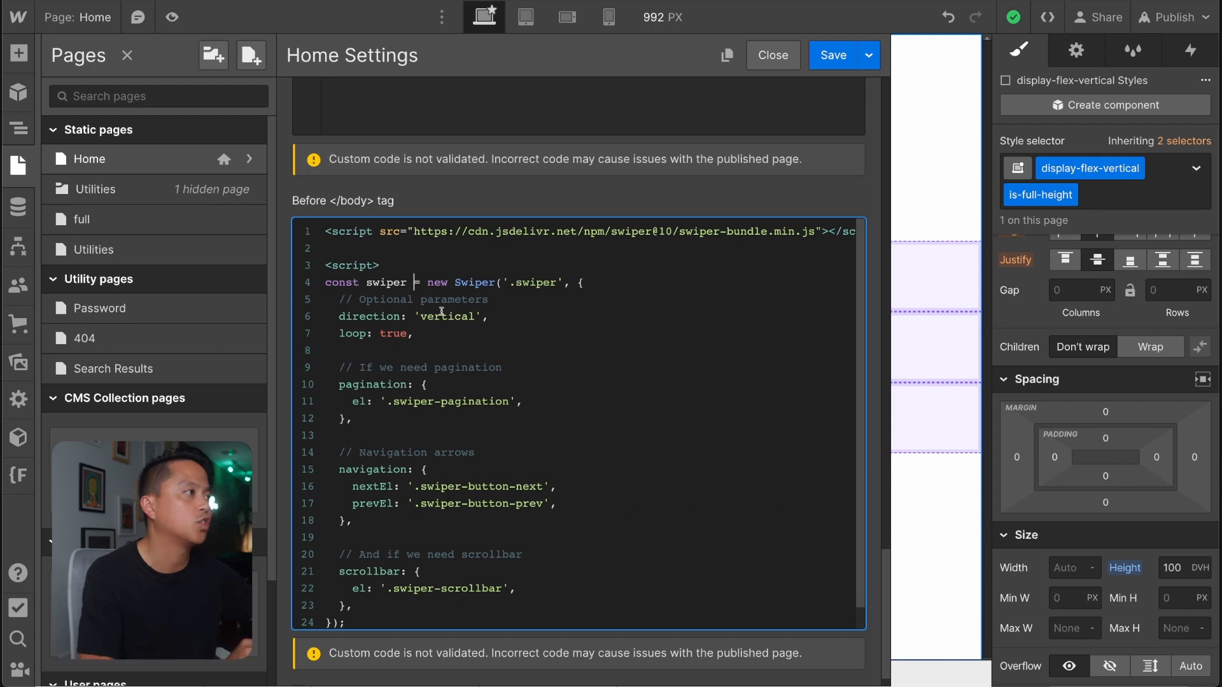
drag(366, 283, 403, 286)
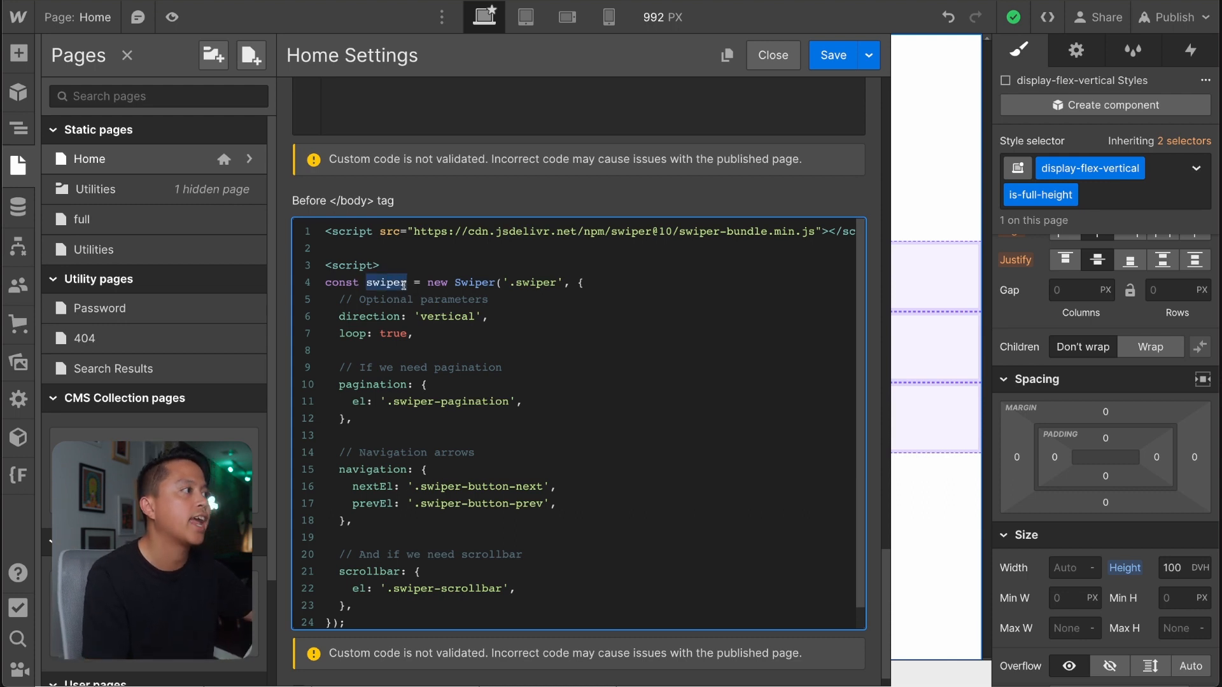
click(430, 302)
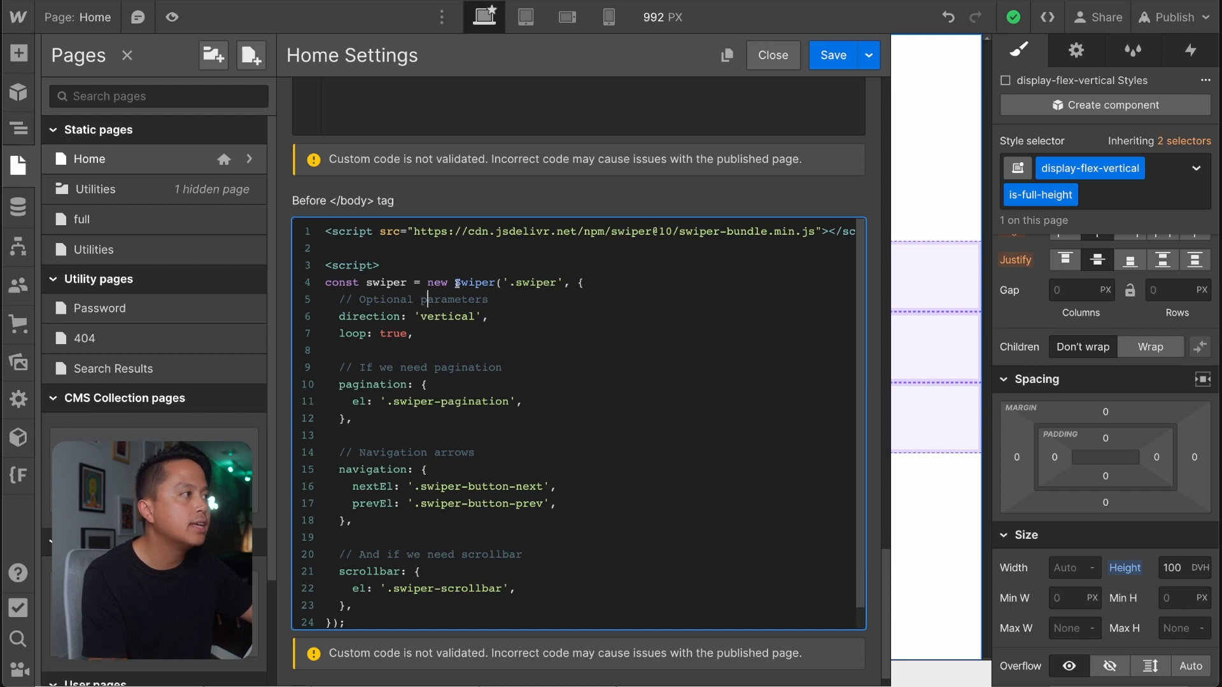
drag(427, 283, 492, 283)
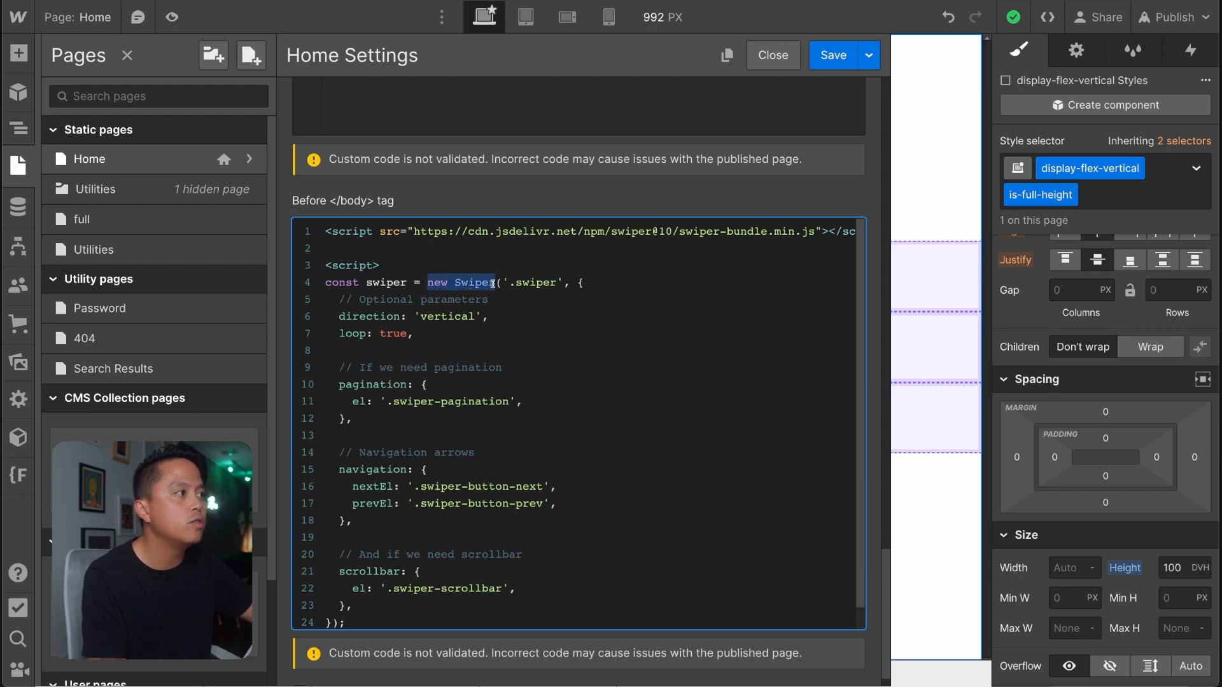
triple_click(536, 232)
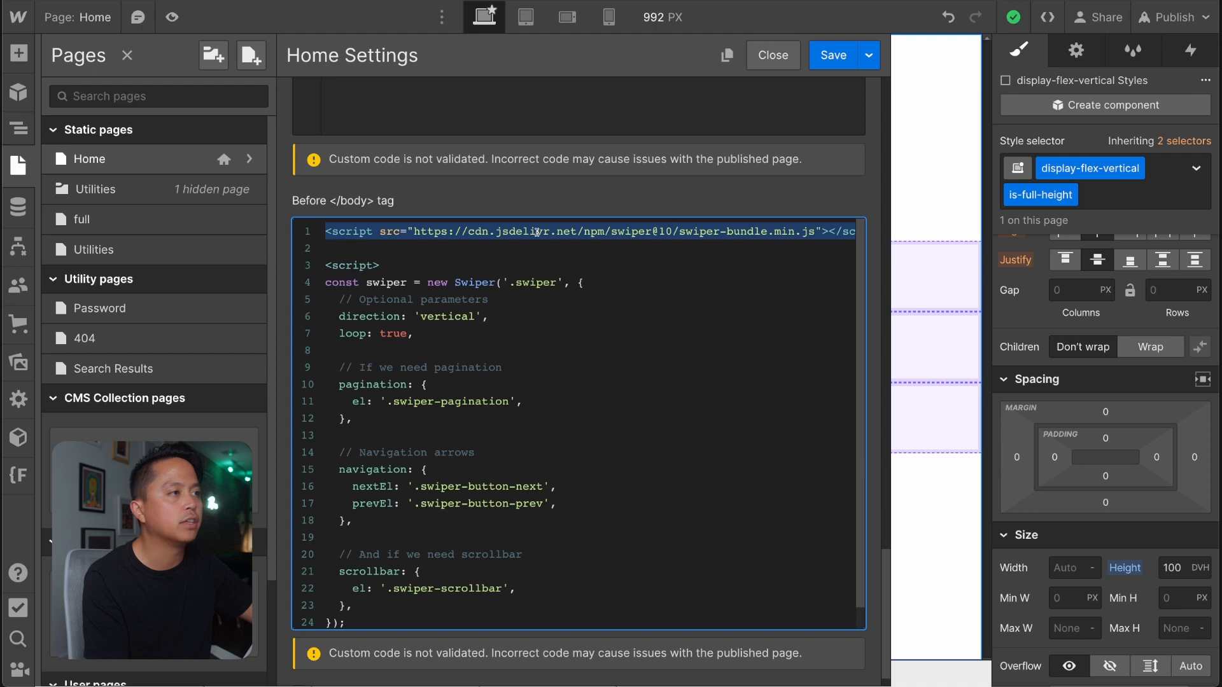
double_click(549, 232)
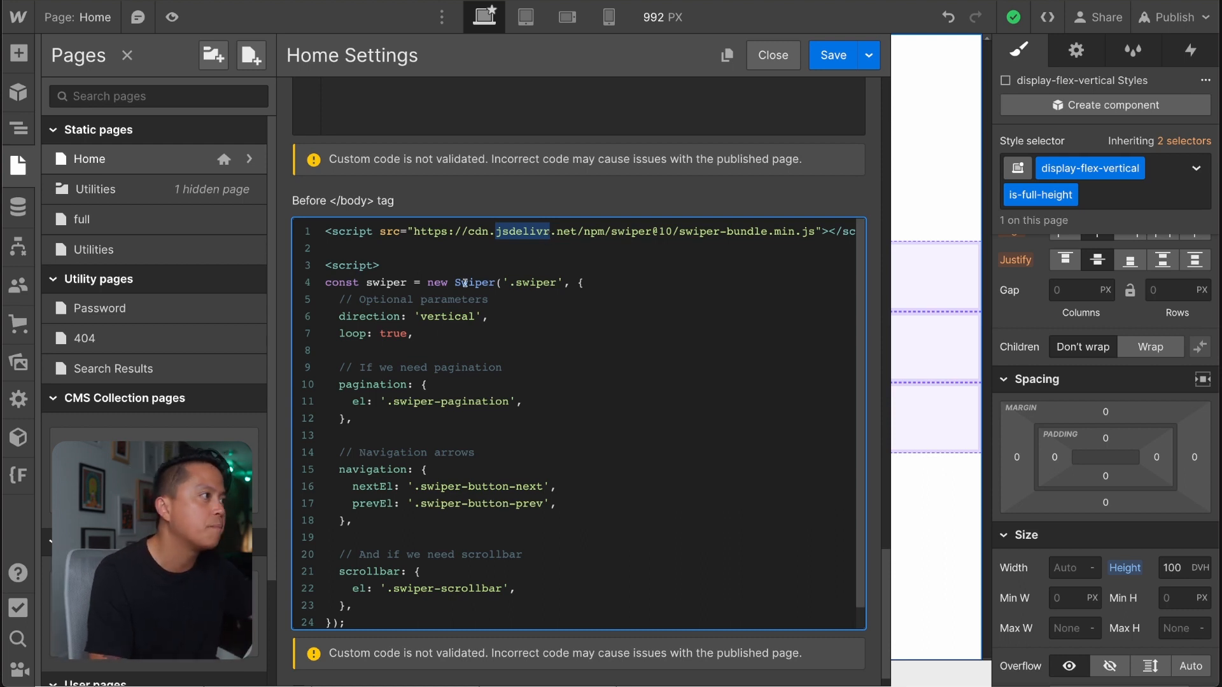
drag(358, 282, 653, 622)
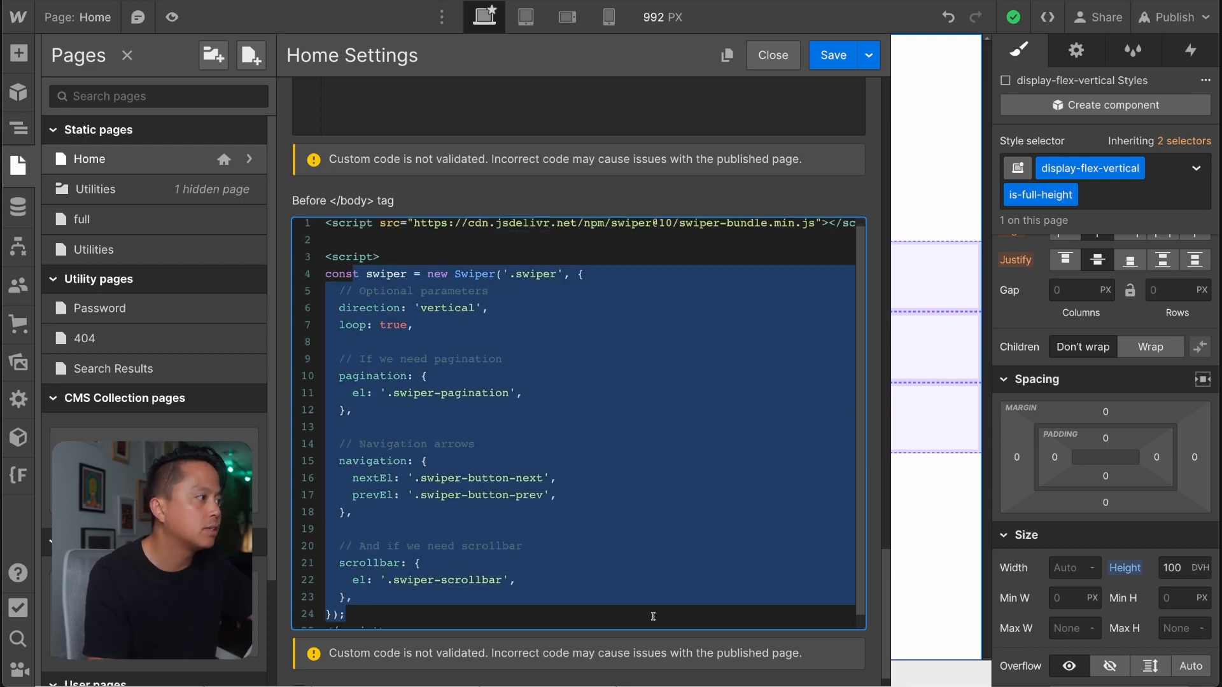
Review the Before </body> code, examining the CDN script URL, the '.swiper' selector and the options passed to new Swiper.
click(522, 308)
drag(497, 274, 509, 582)
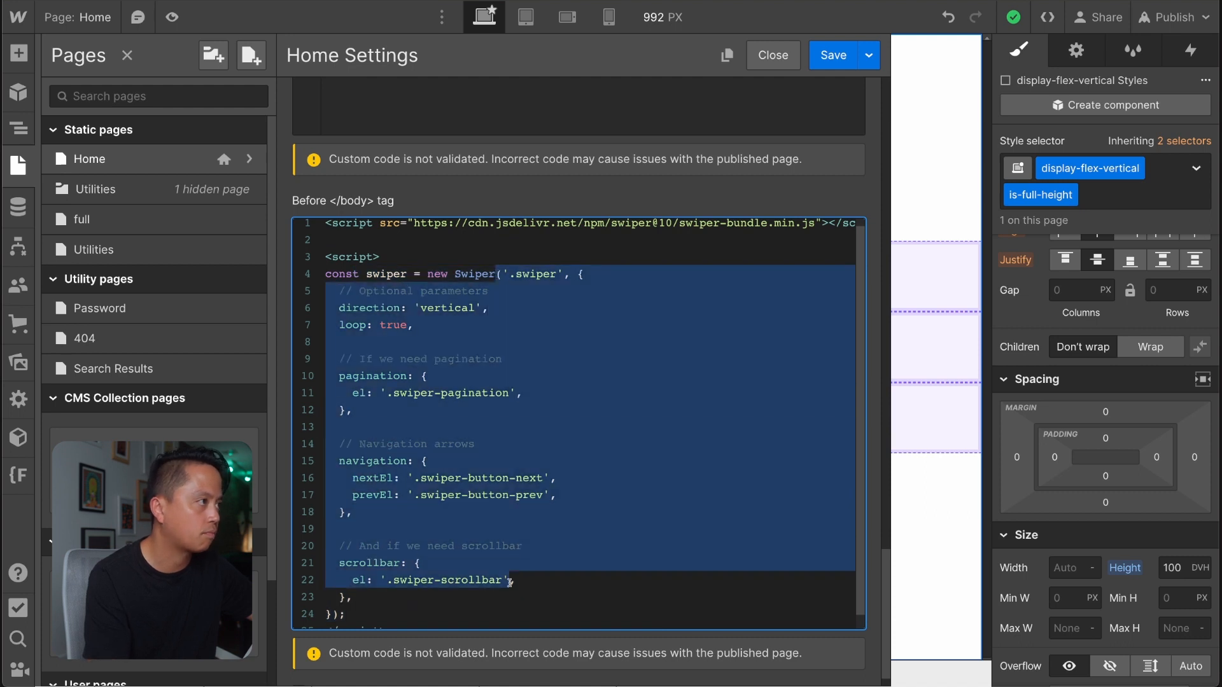
scroll(610, 238, up, 1)
triple_click(608, 232)
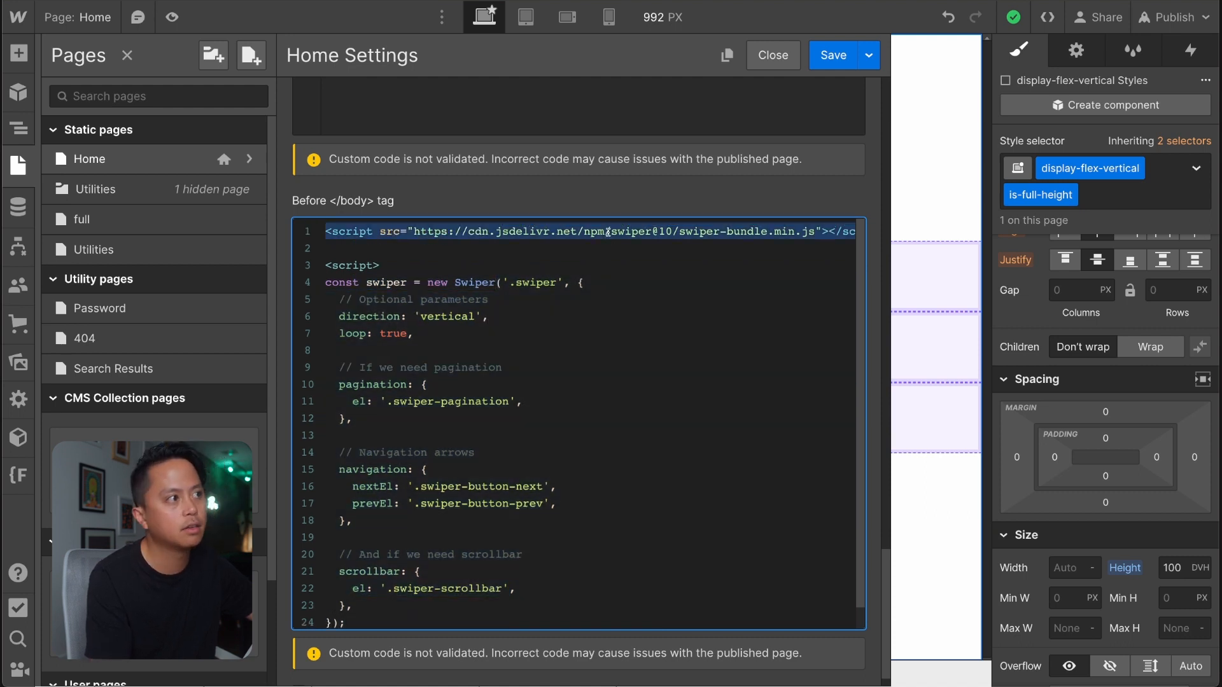
click(767, 236)
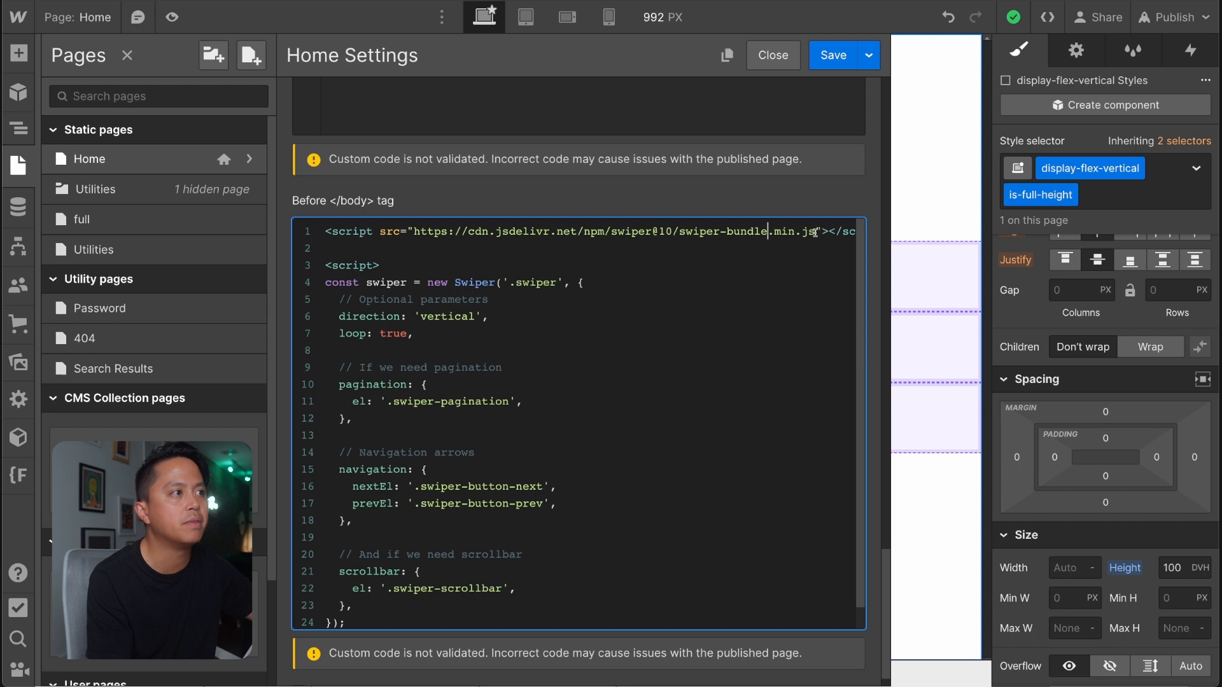
drag(815, 232, 415, 231)
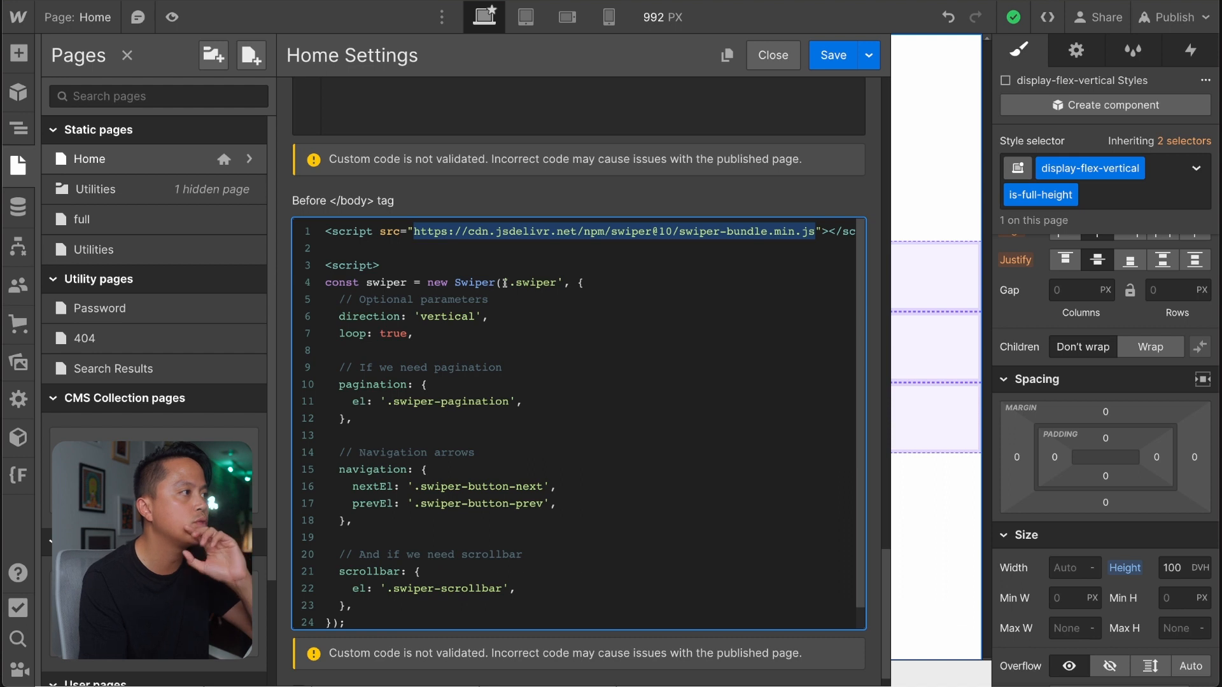
drag(510, 284, 555, 283)
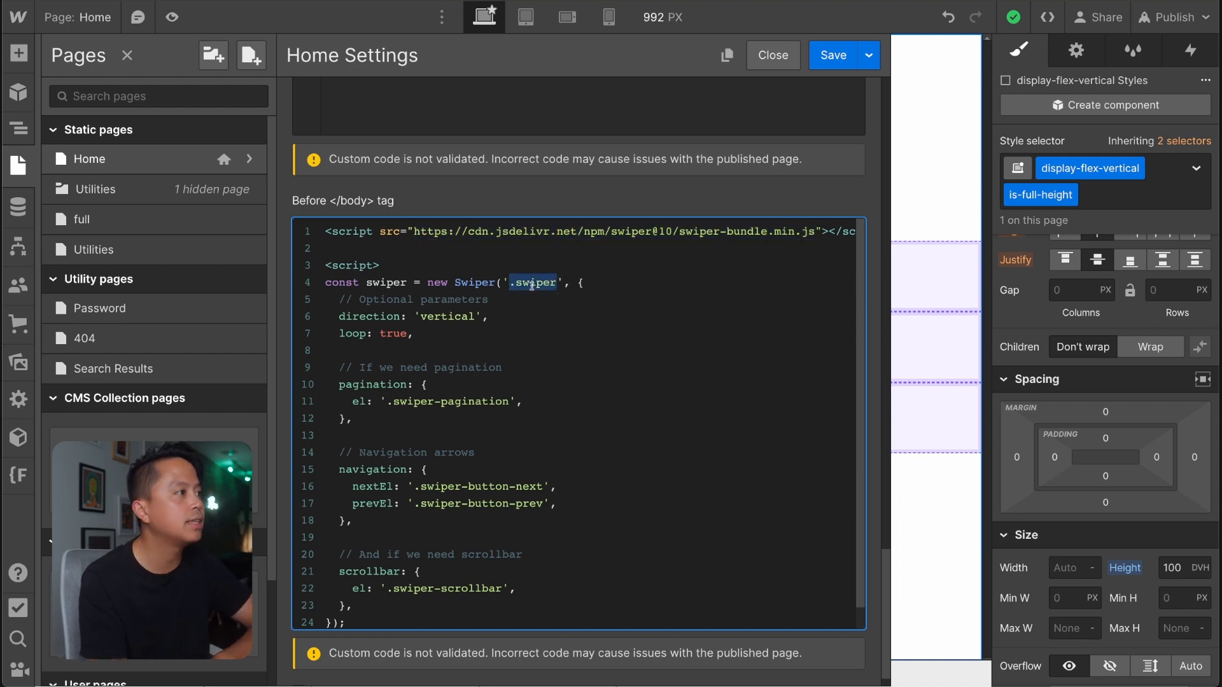
click(495, 302)
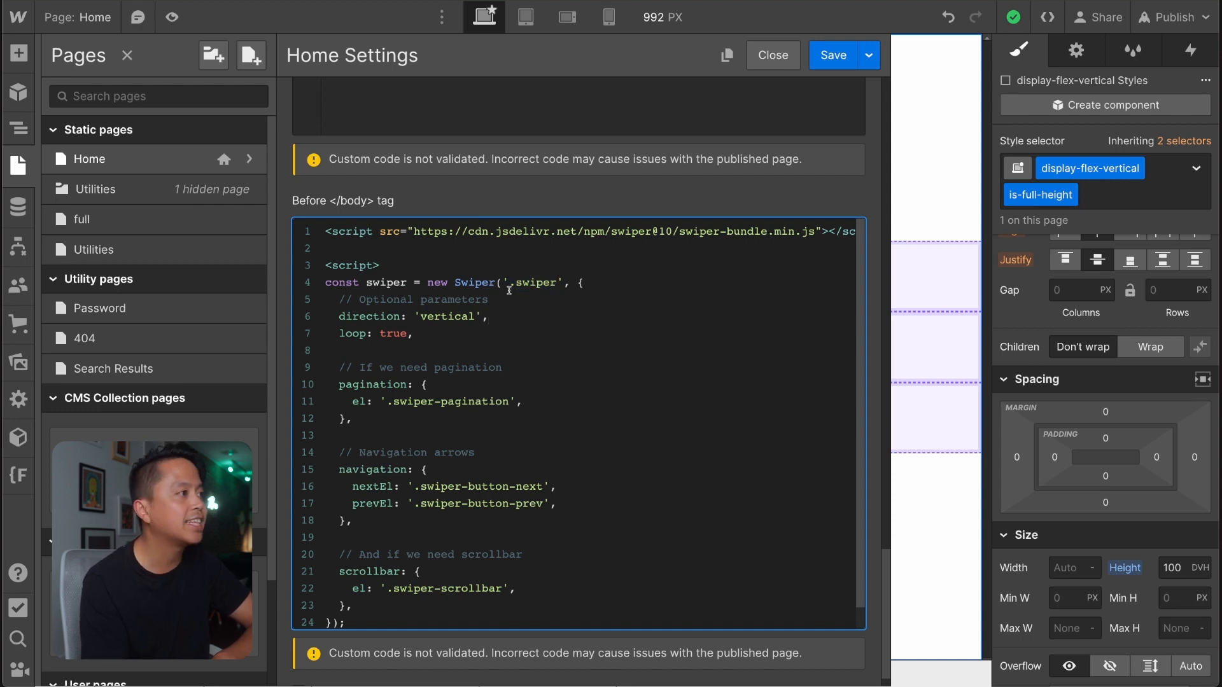
drag(415, 299, 555, 598)
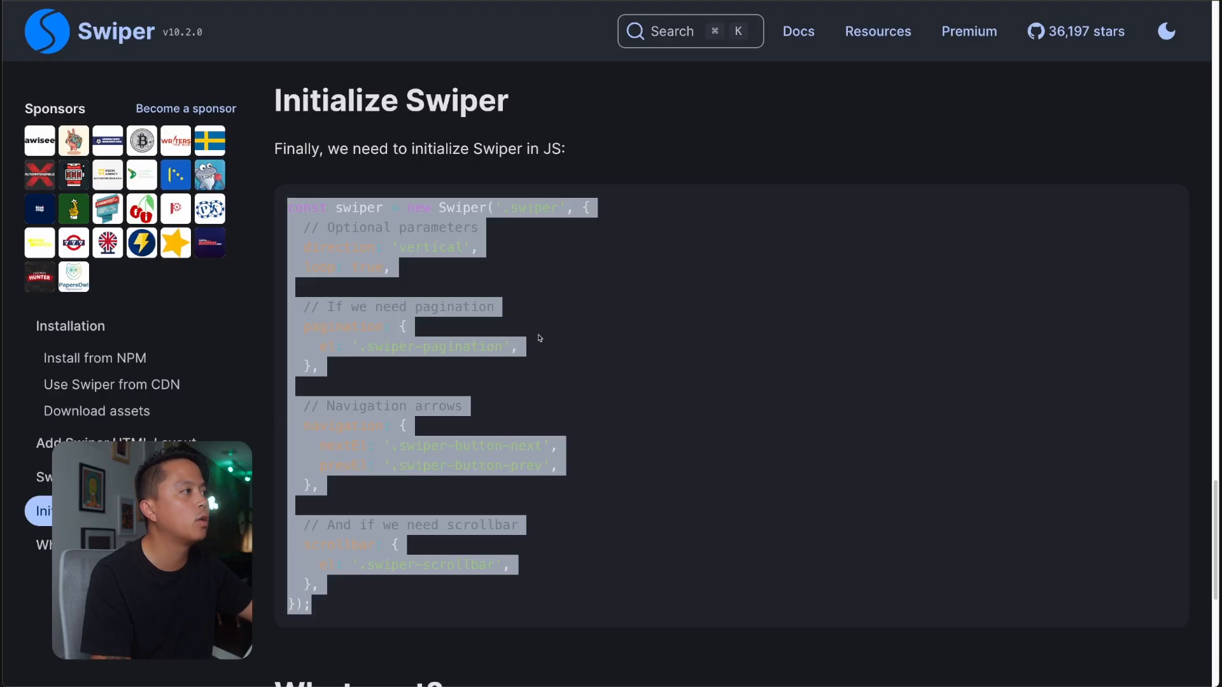
Switch to the Swiper docs and examine the main container, wrapper and slide classes in the Add Swiper HTML Layout code.
scroll(538, 334, up, 10)
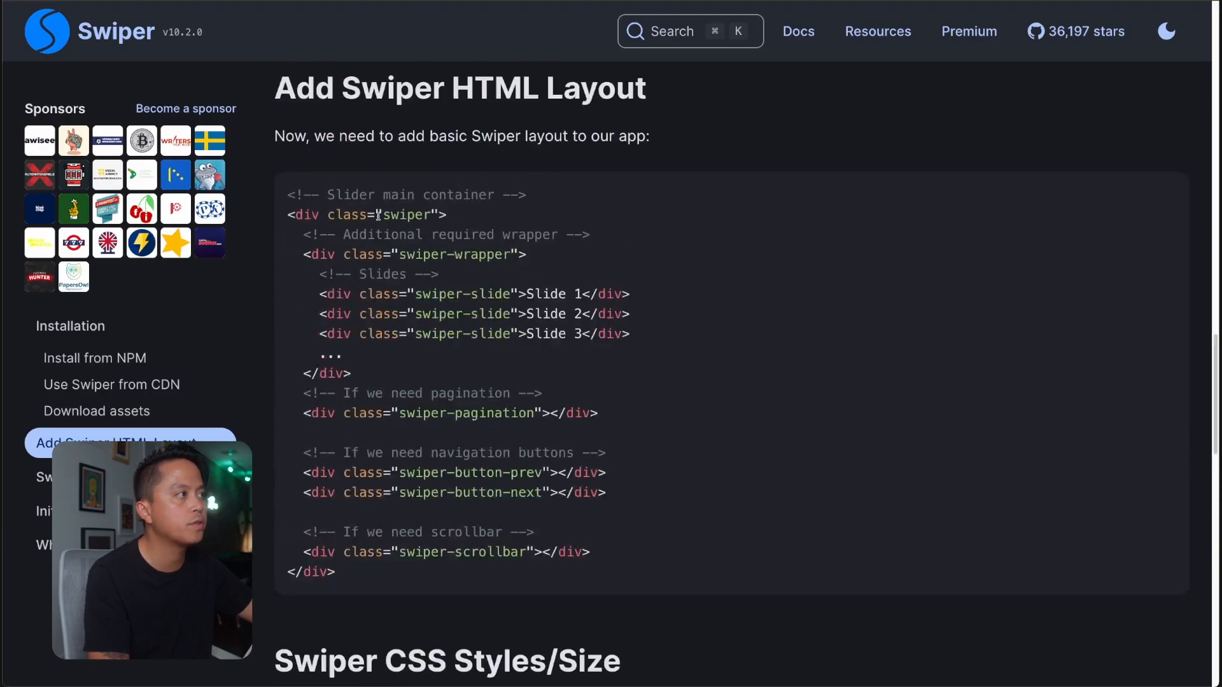
drag(378, 215, 601, 455)
click(601, 465)
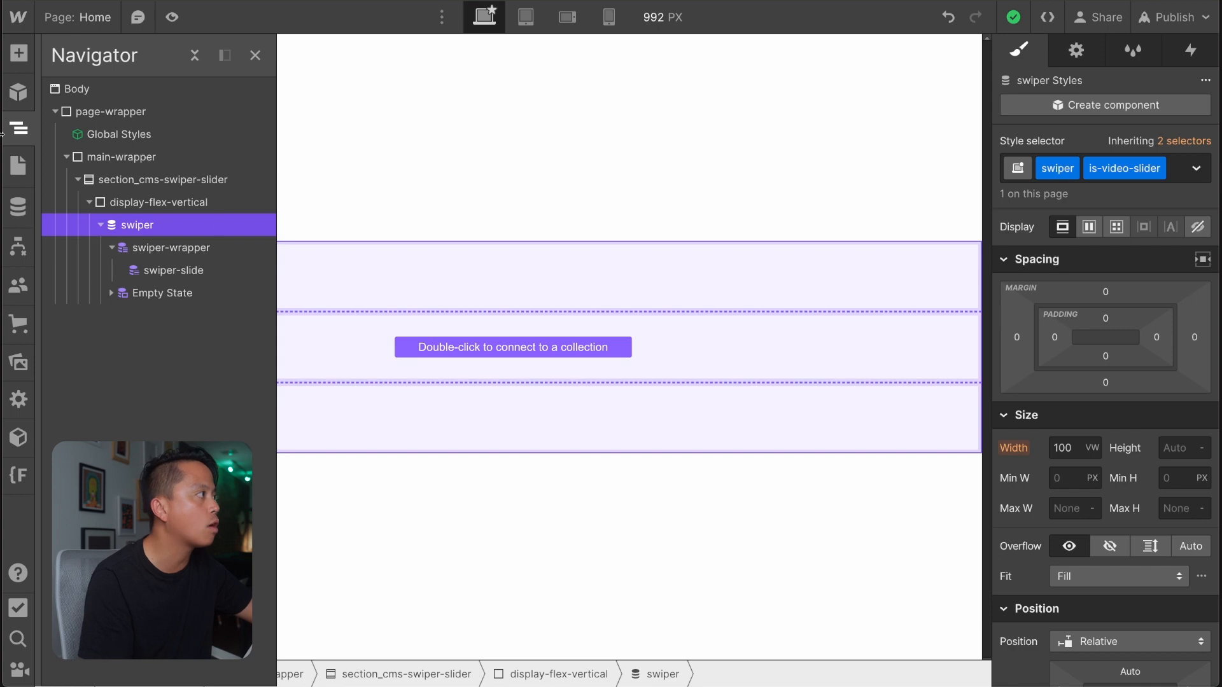
Return to Webflow, reopen the Home page's settings and find the '.swiper' selector in the Before </body> tag code.
click(18, 165)
click(247, 159)
scroll(481, 398, down, 15)
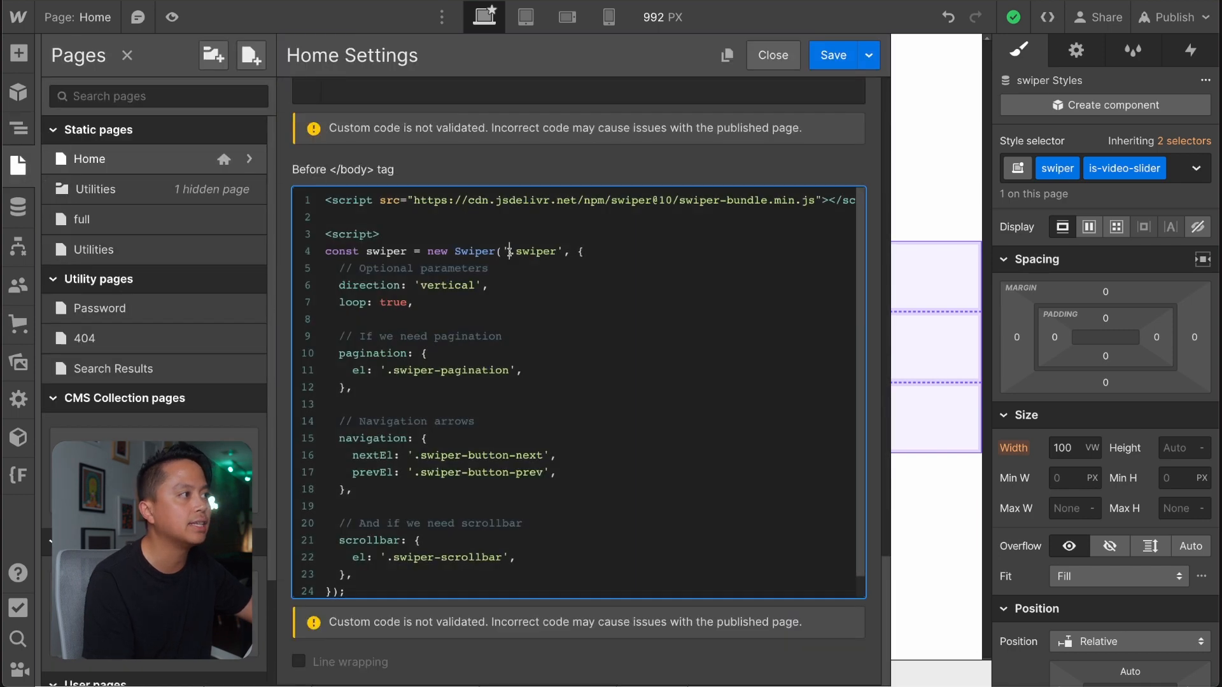
drag(509, 252, 556, 251)
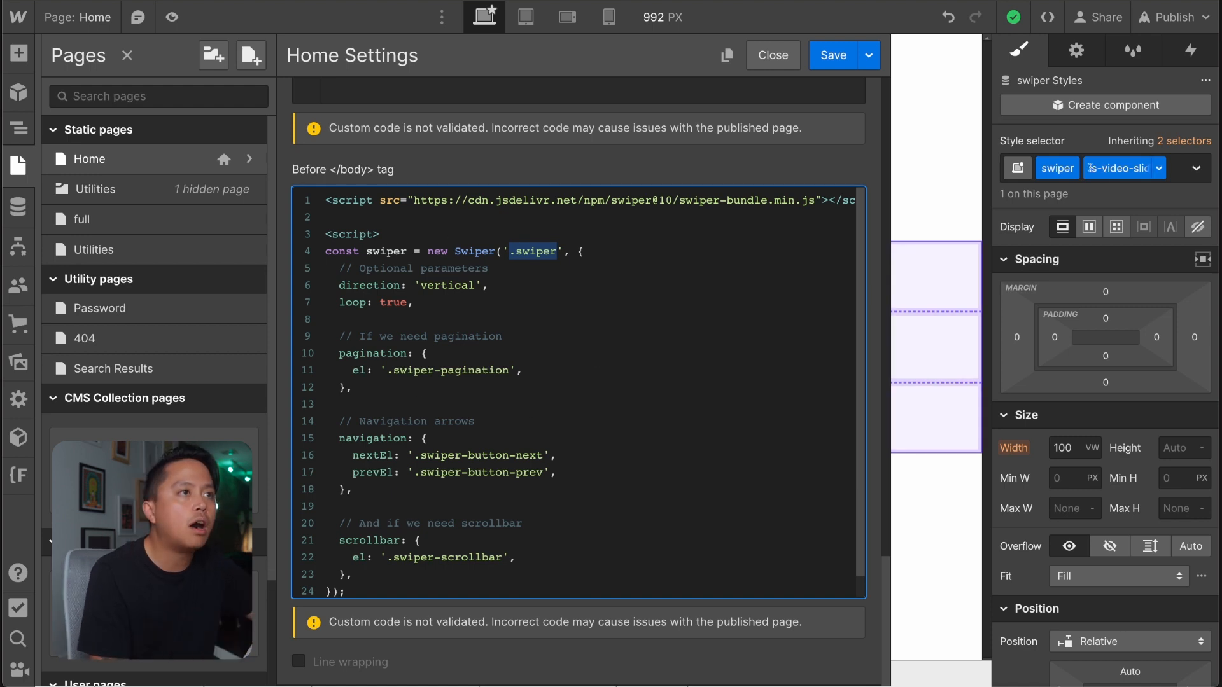
Copy the collection list's is-video-slider combo class name and append it to the new Swiper selector, making it '.swiper.is-video-slider'.
double_click(1108, 156)
key(ctrl+c)
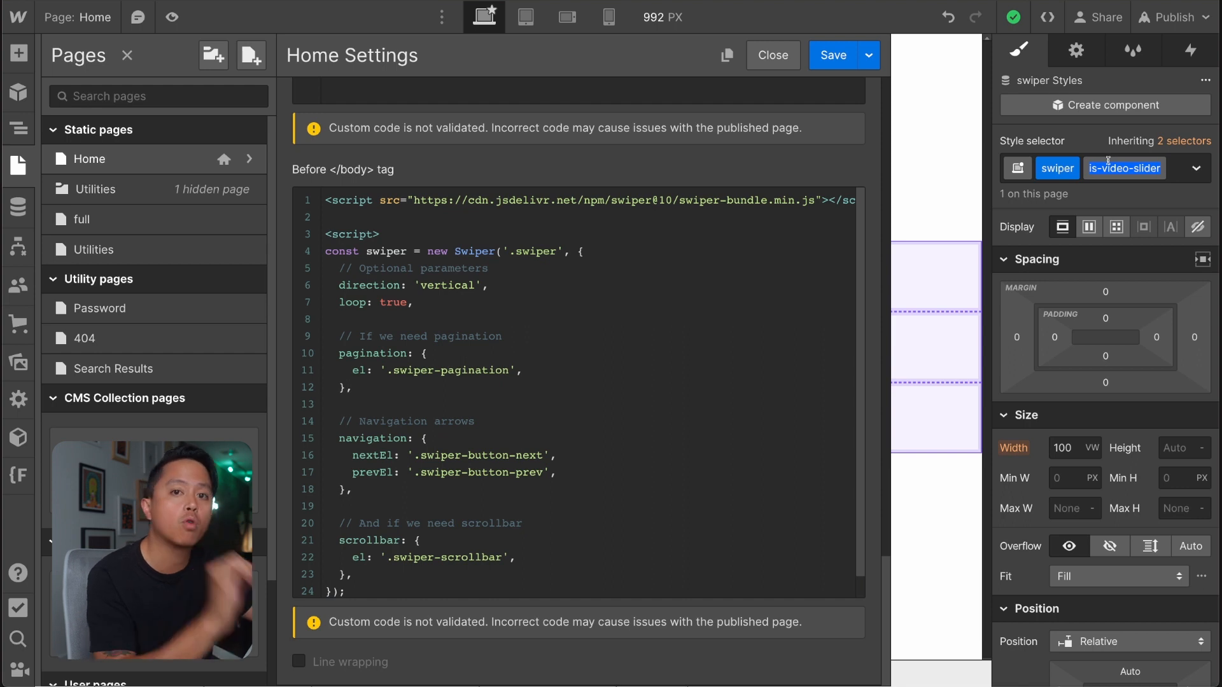
click(561, 252)
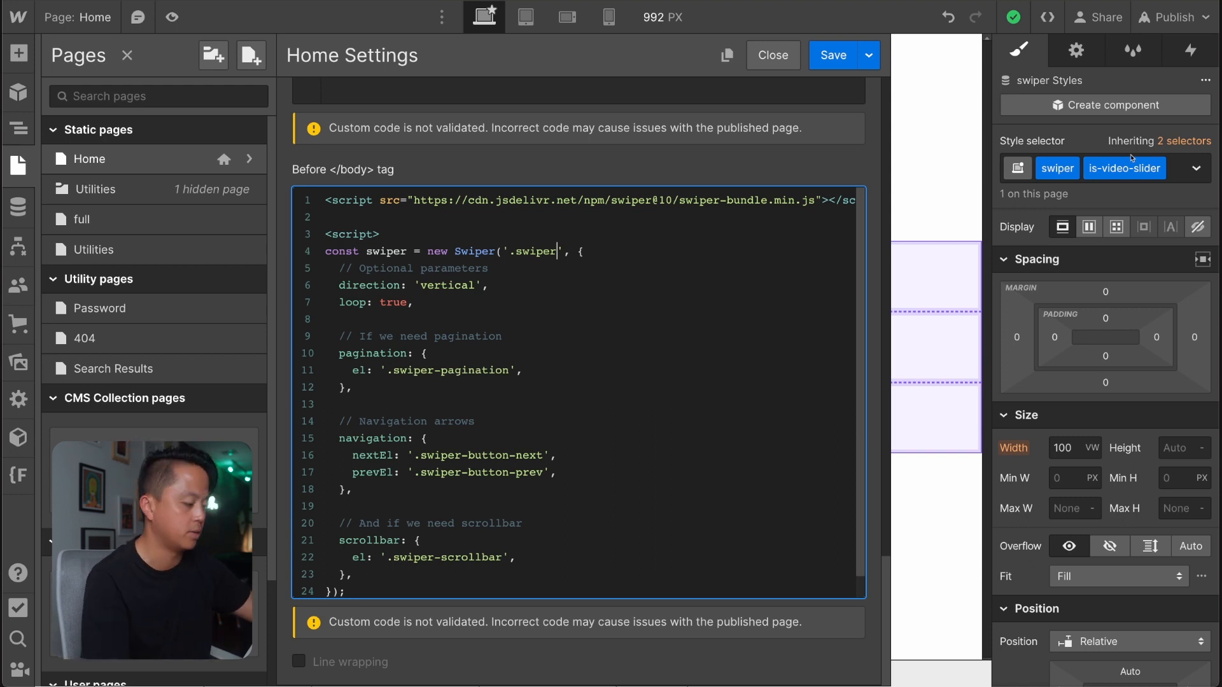
key(ctrl+v)
key(ctrl+z)
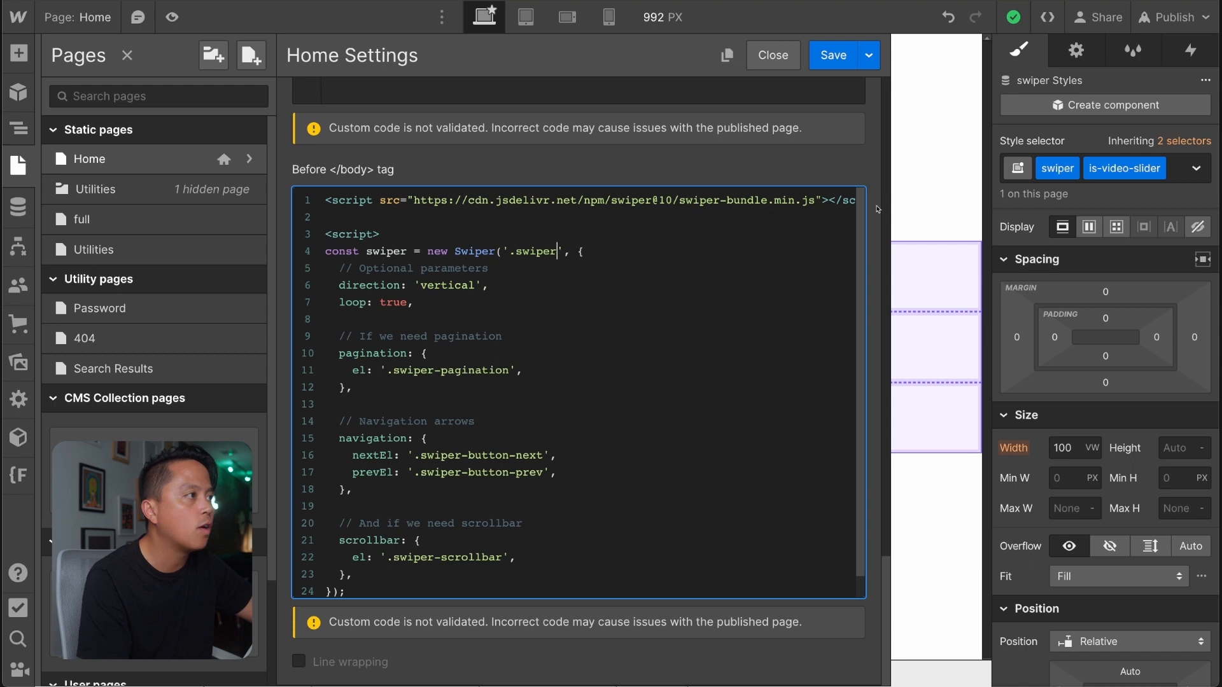
double_click(1132, 170)
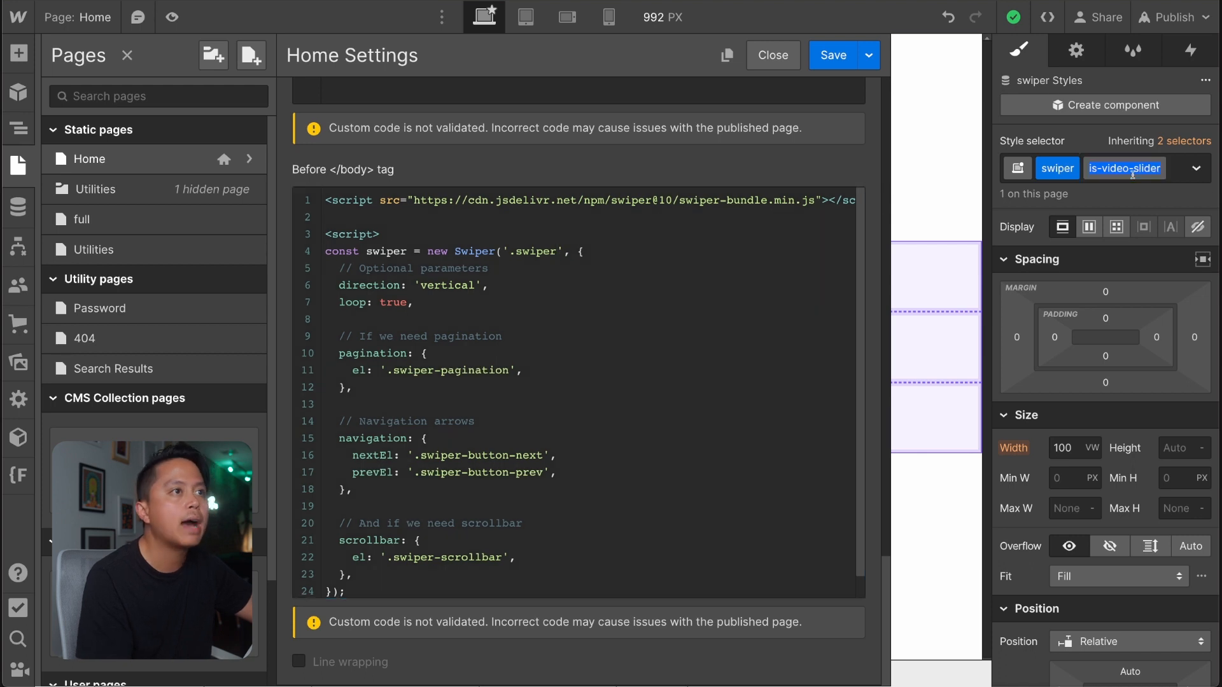
click(557, 250)
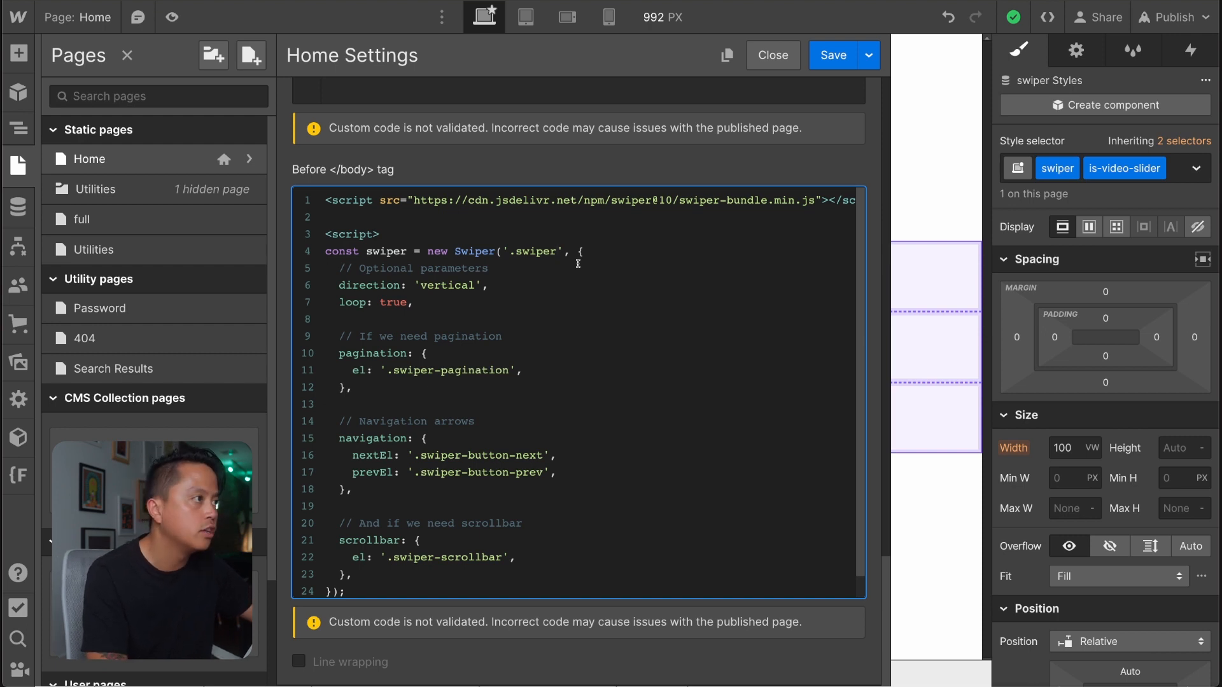
click(559, 251)
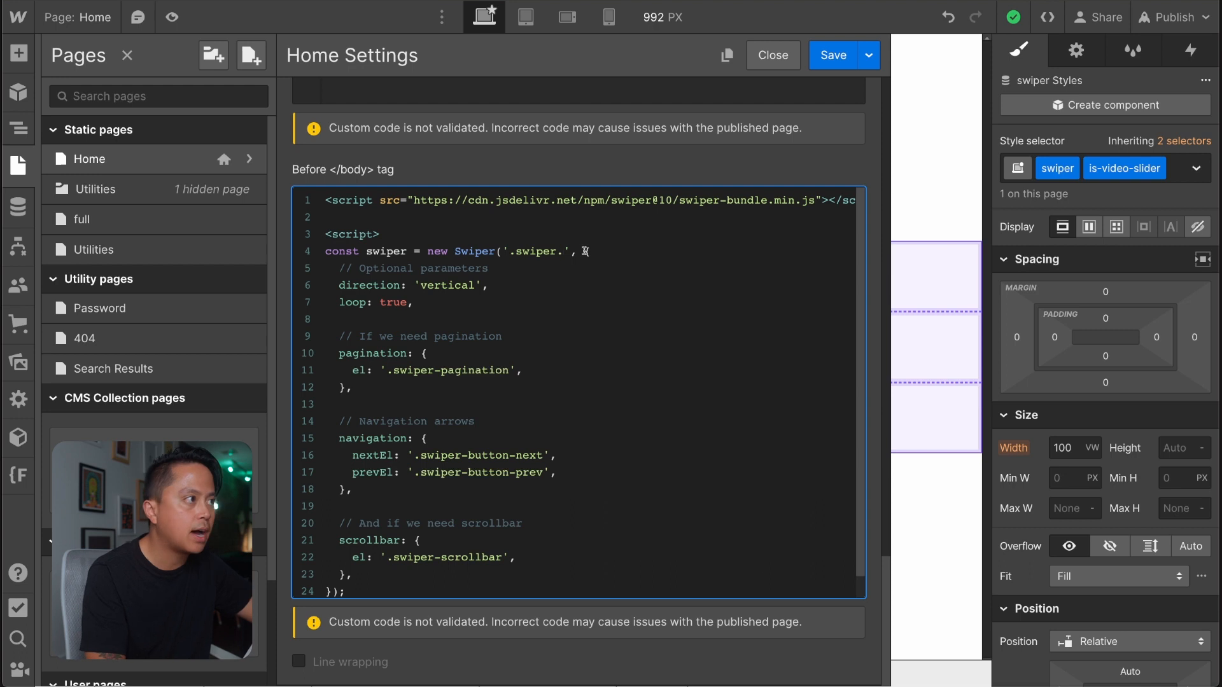
text(.is-video-slider)
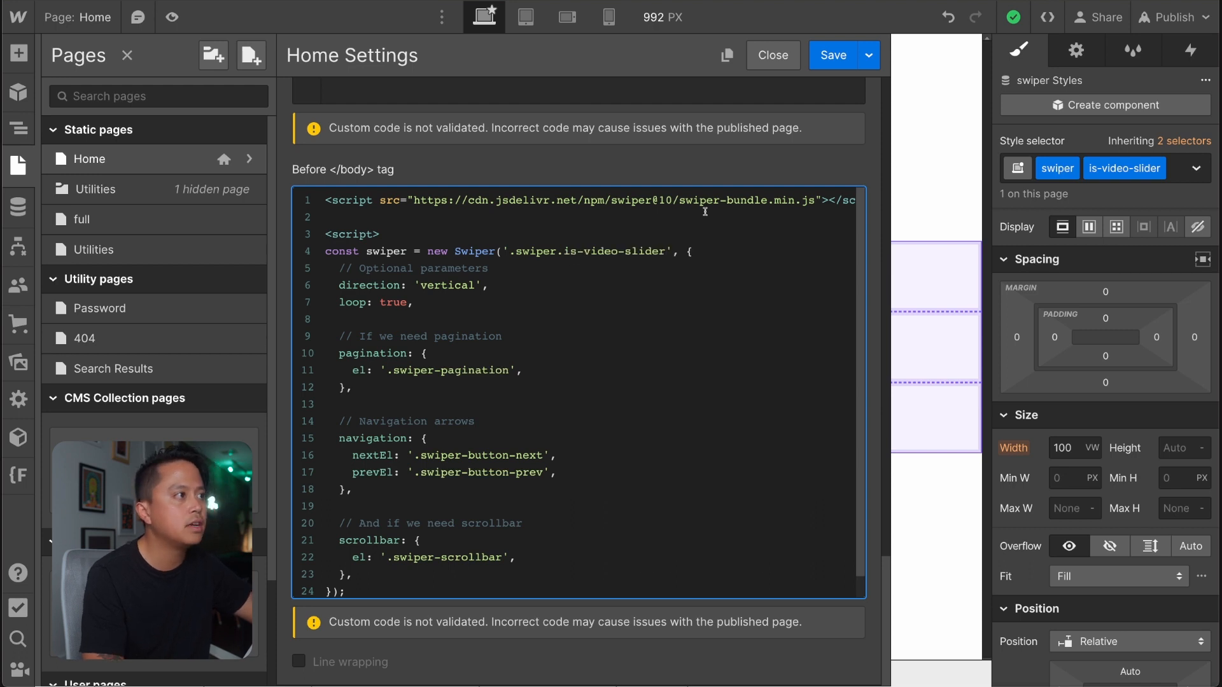
Check the '.swiper.is-video-slider' selector against the element's classes and review the Swiper CDN links in the head and body code.
drag(666, 251, 511, 252)
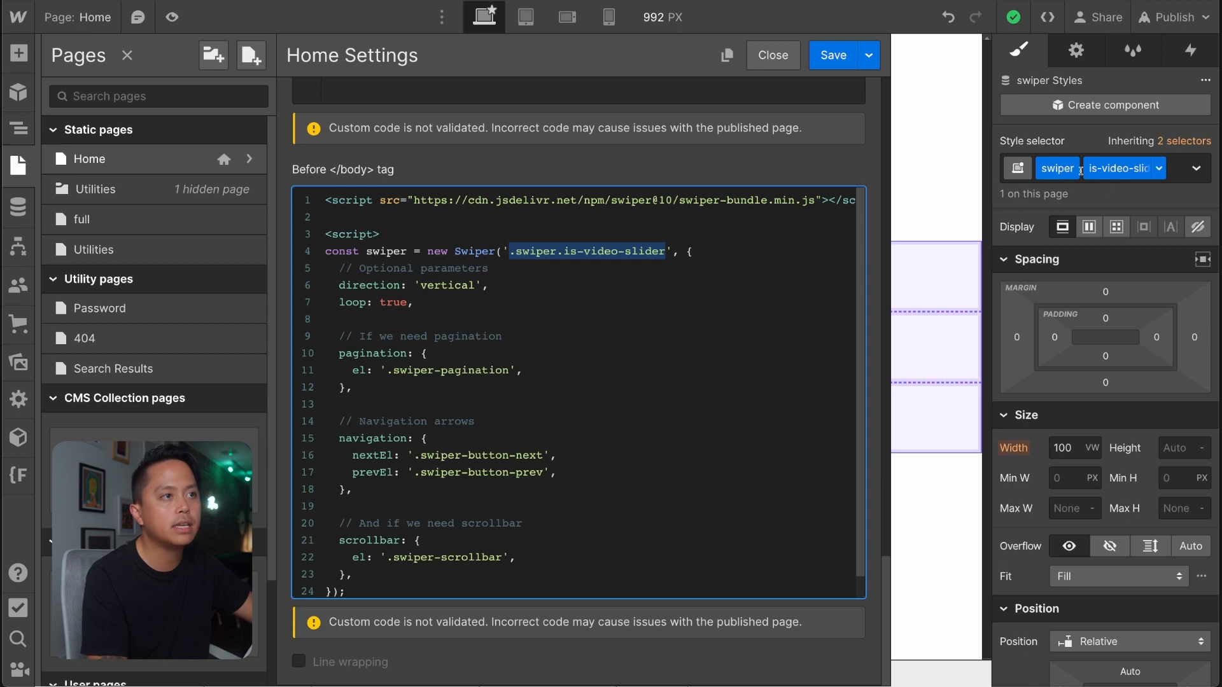
click(651, 325)
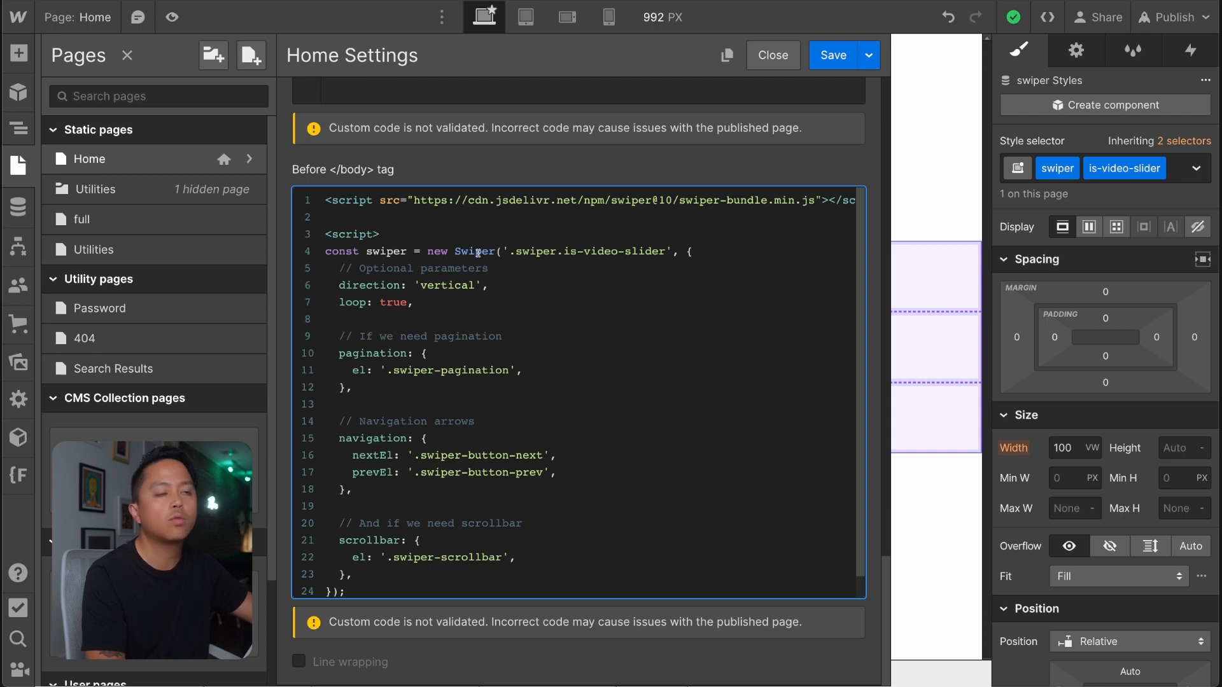
drag(511, 251, 668, 252)
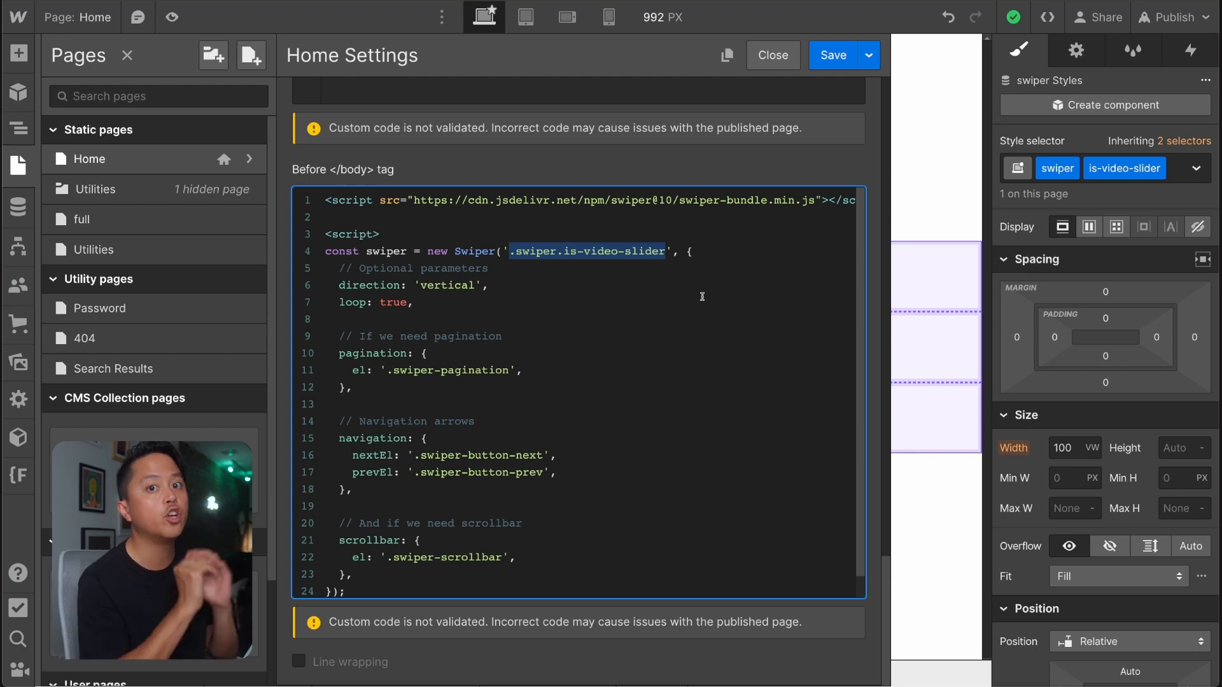
triple_click(669, 200)
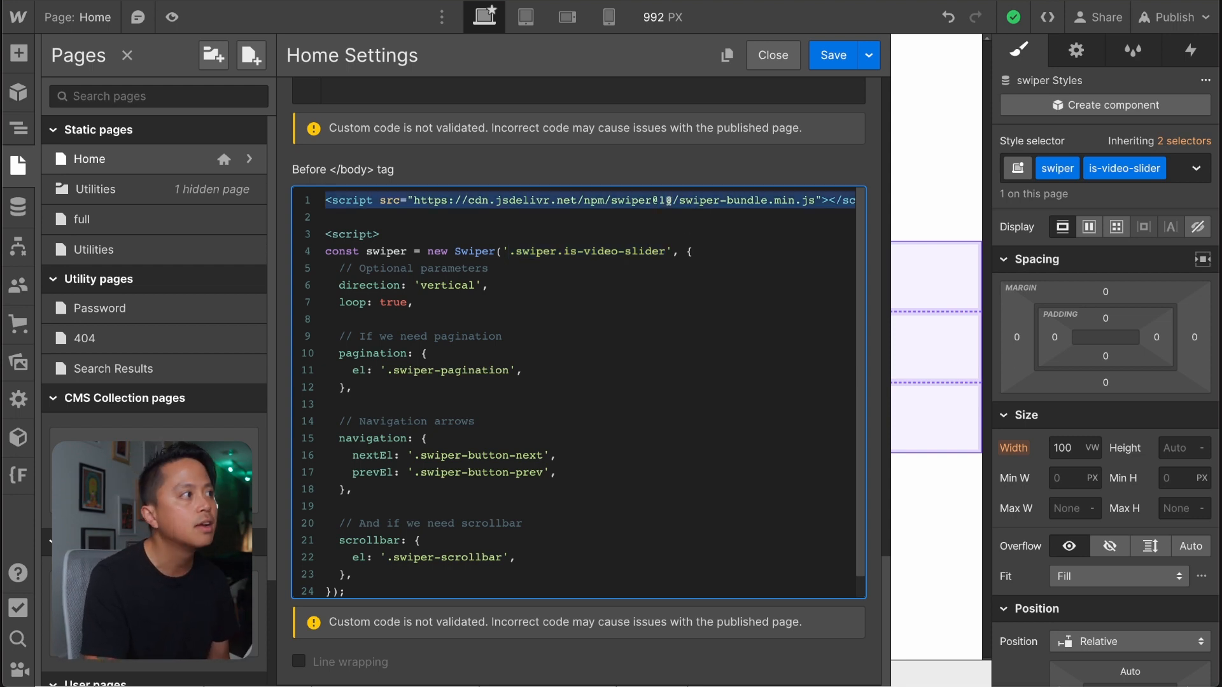
scroll(669, 200, up, 7)
click(551, 192)
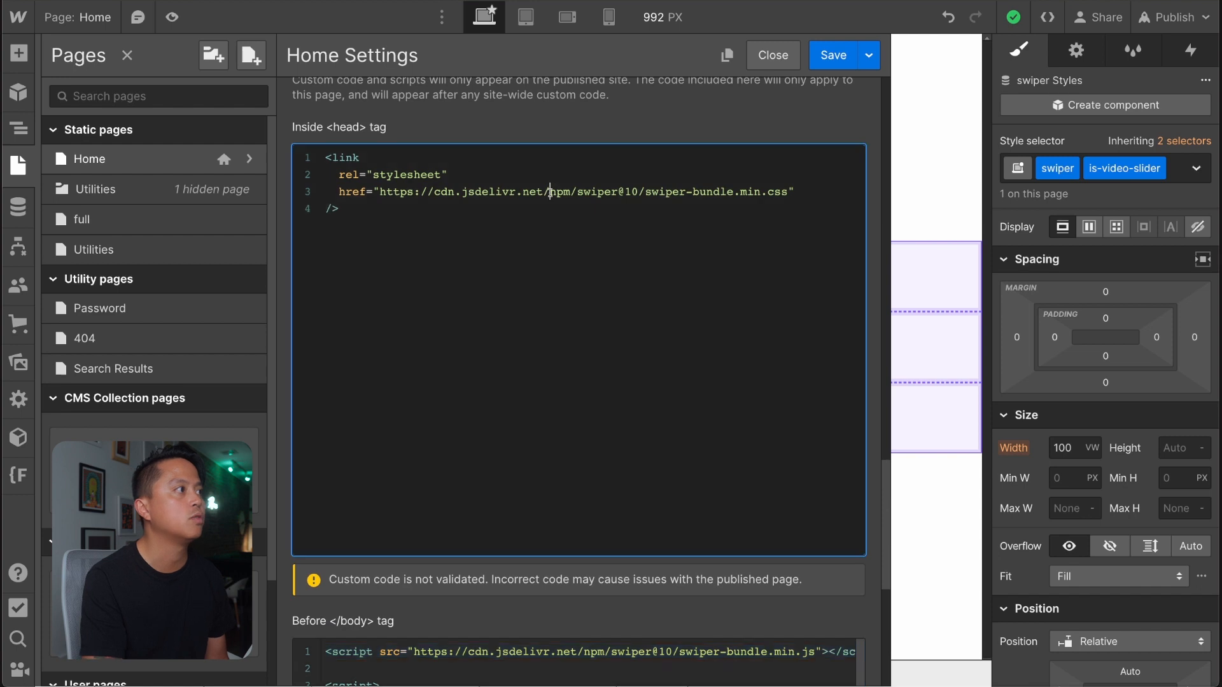
triple_click(550, 192)
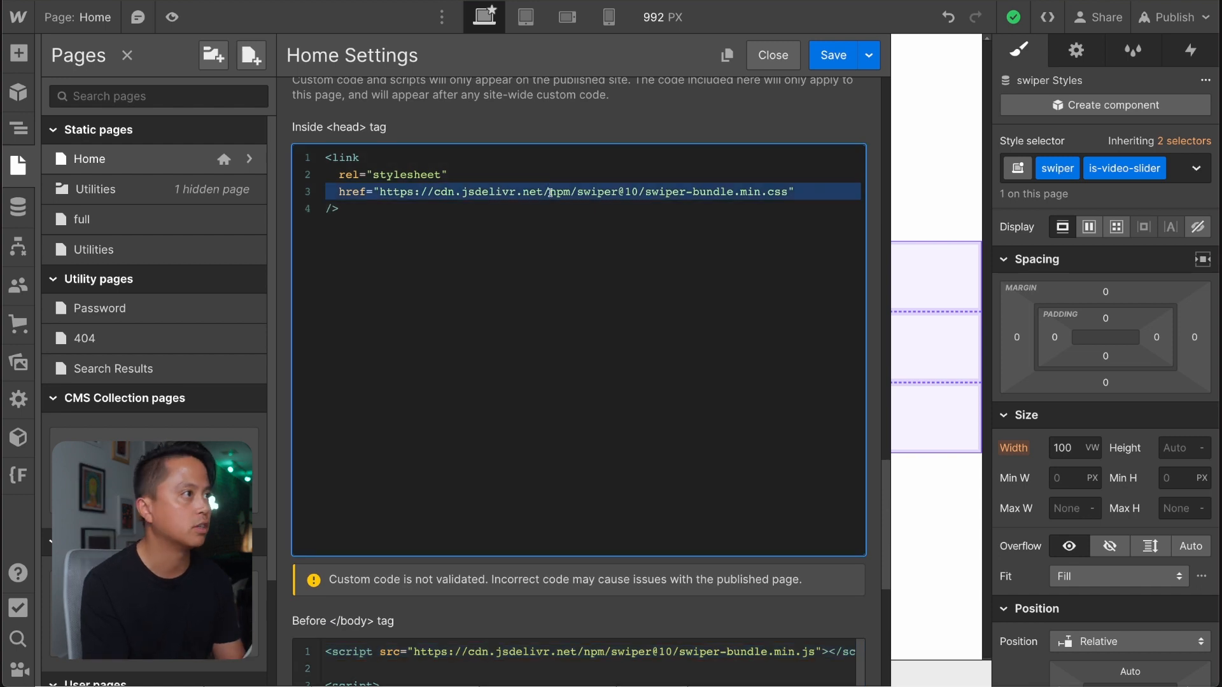
scroll(550, 191, down, 6)
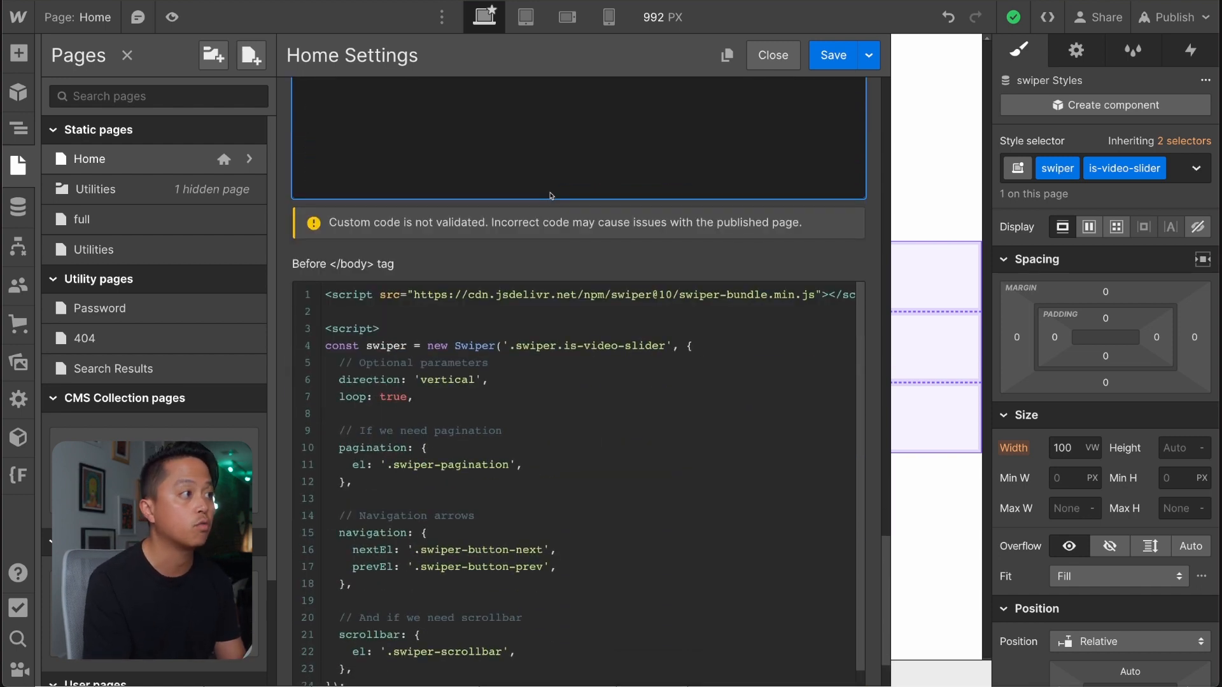
click(530, 294)
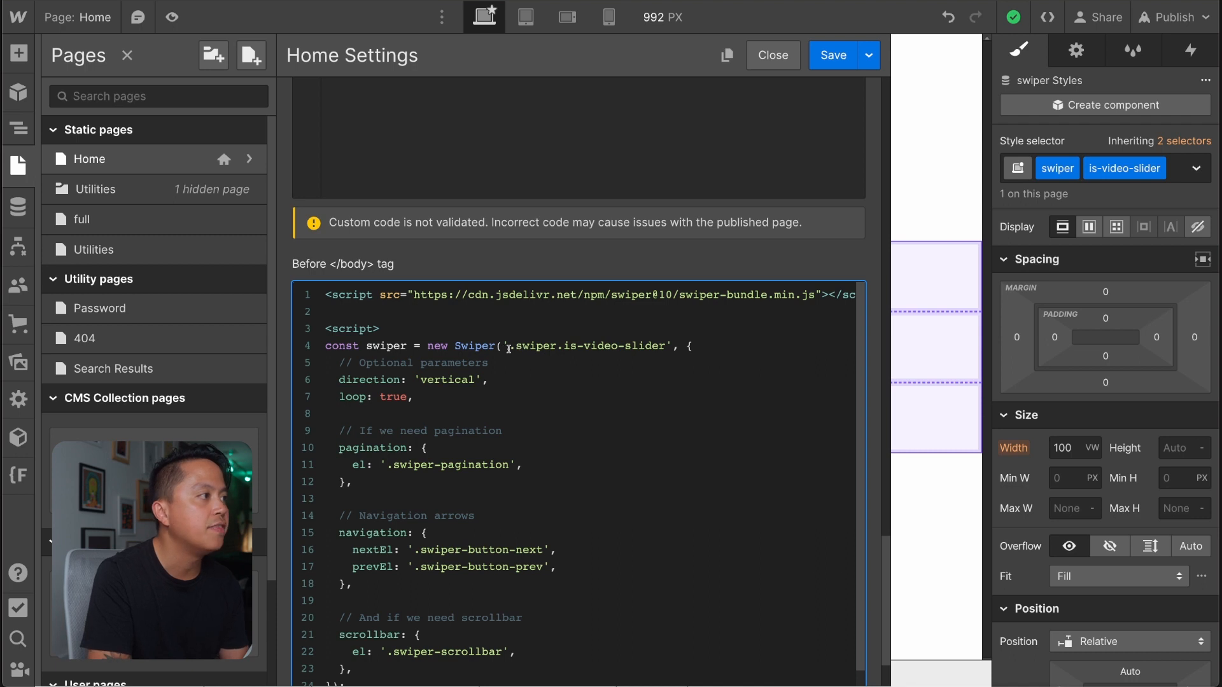
drag(509, 349, 651, 352)
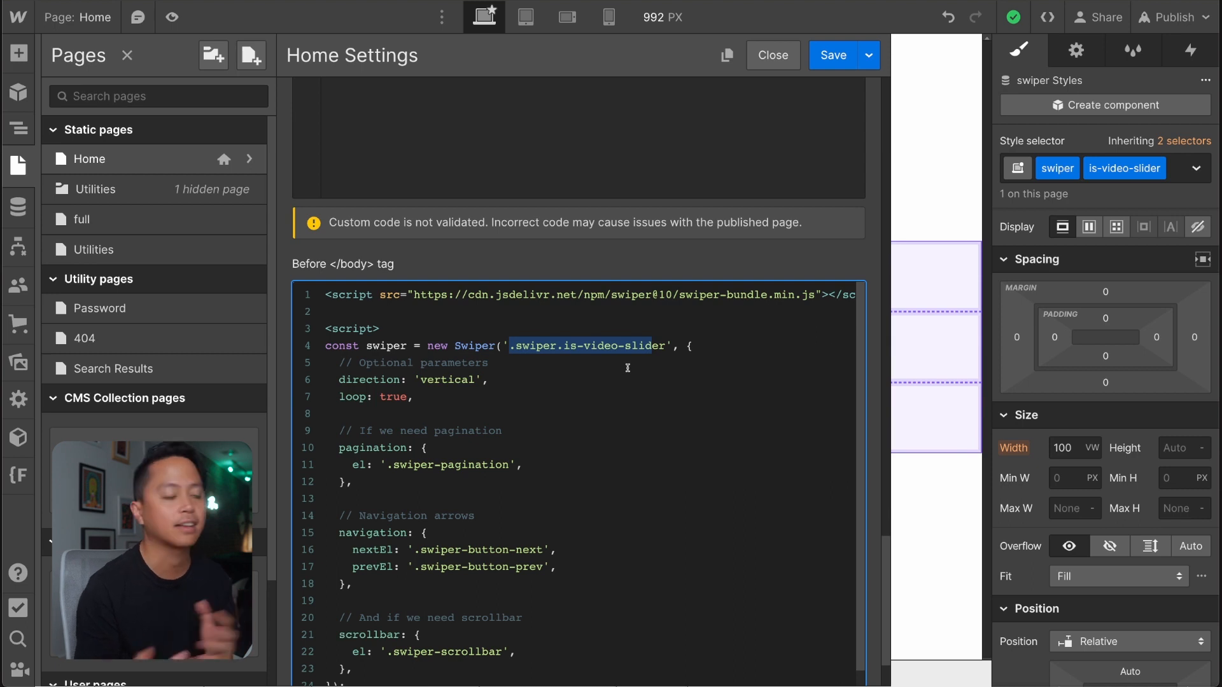
Examine the Swiper options block, from the optional parameters through the pagination, navigation and scrollbar settings.
click(694, 348)
scroll(696, 350, down, 1)
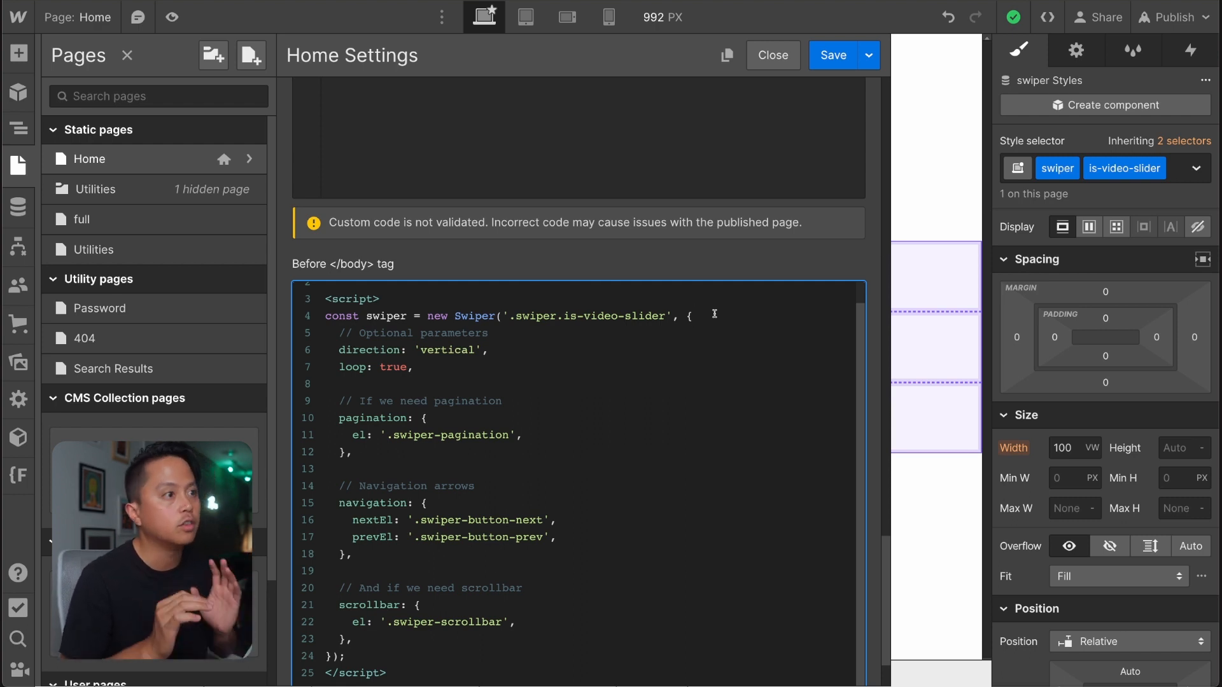
drag(339, 327, 536, 657)
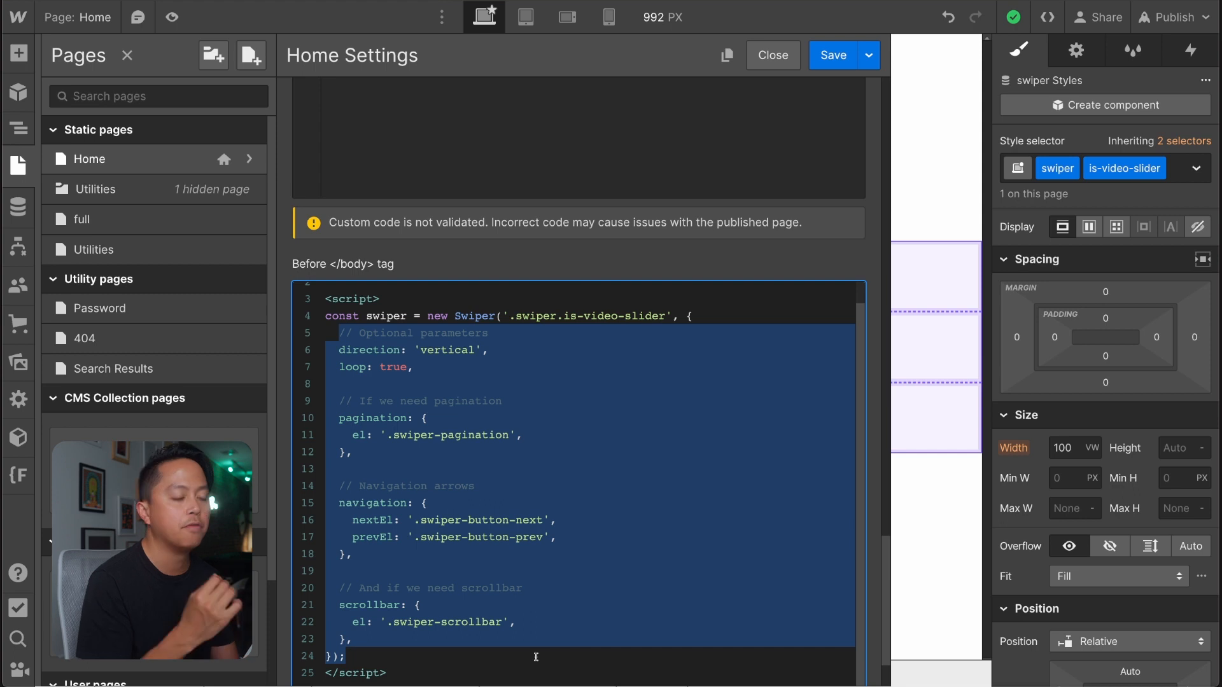
click(517, 536)
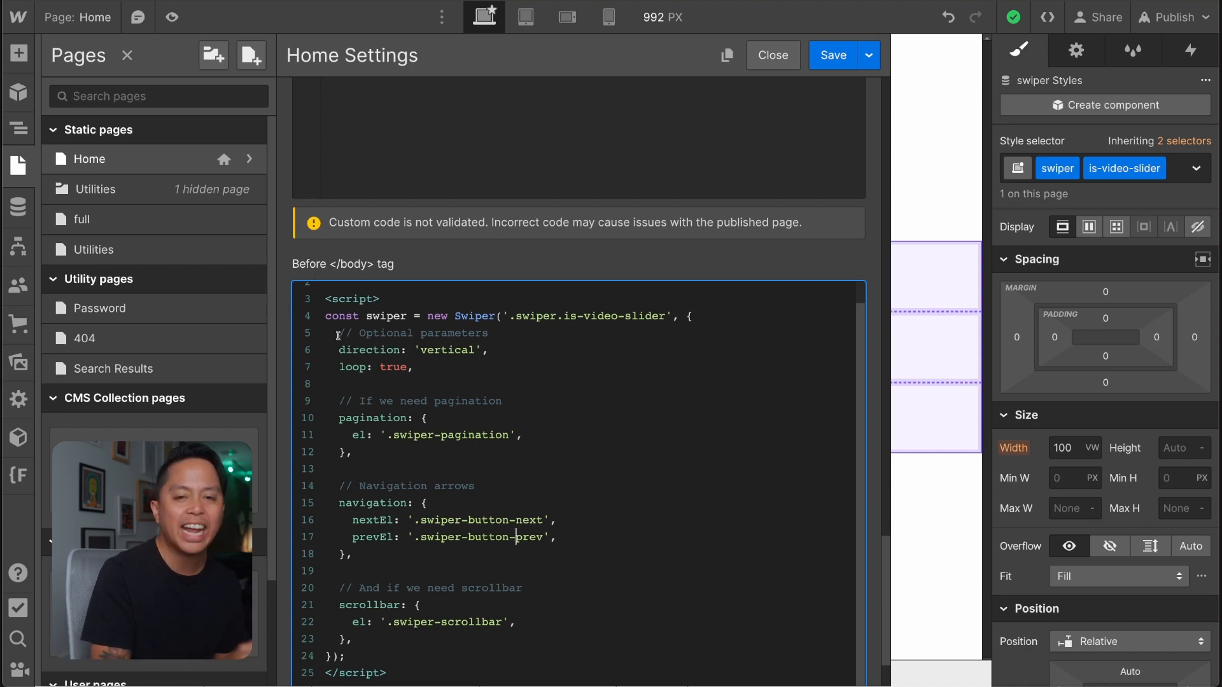
drag(338, 336, 488, 610)
click(486, 612)
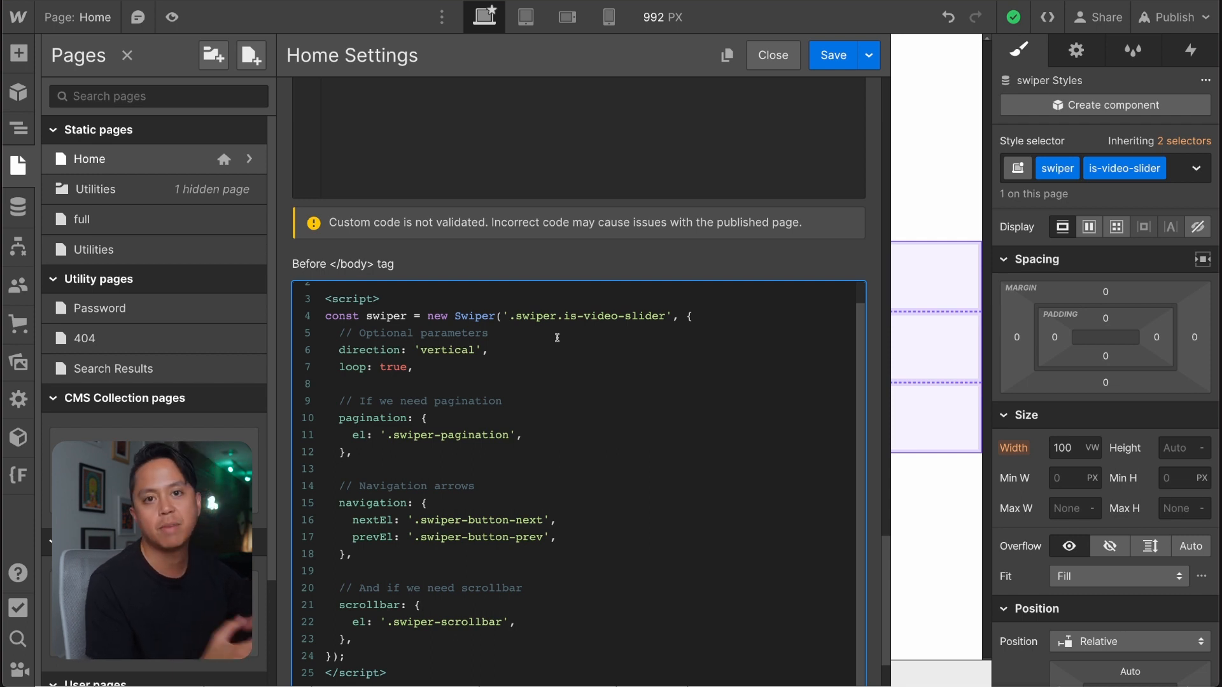
click(691, 316)
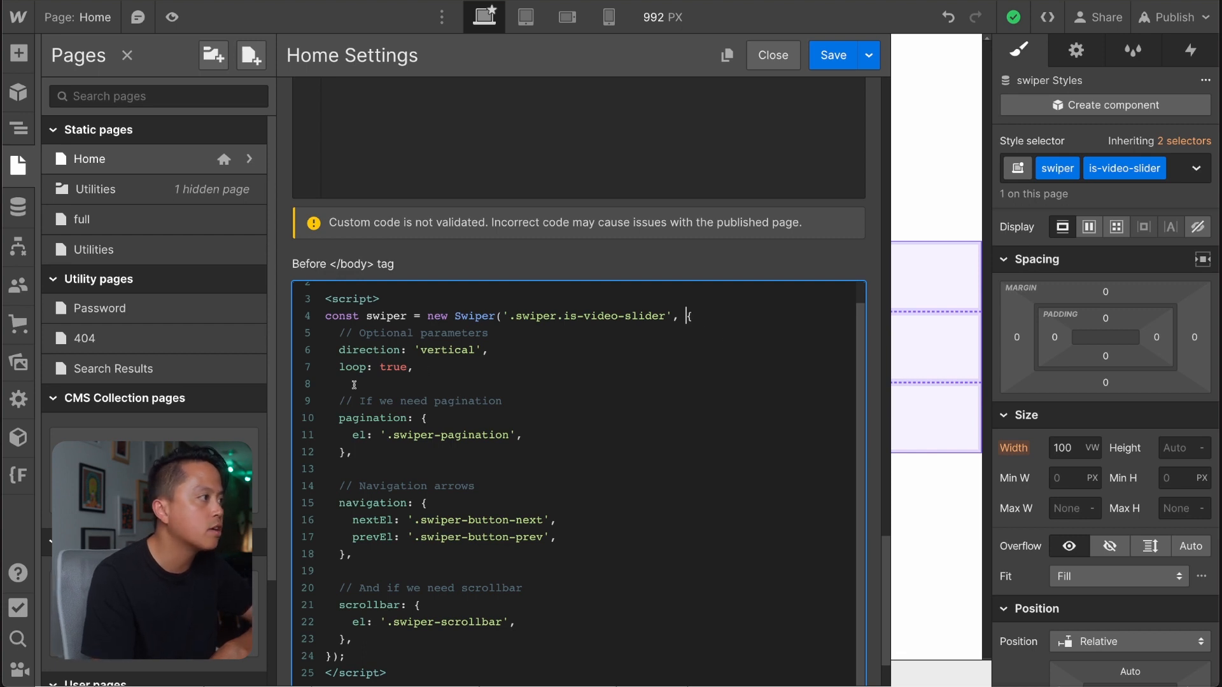
drag(332, 334, 495, 523)
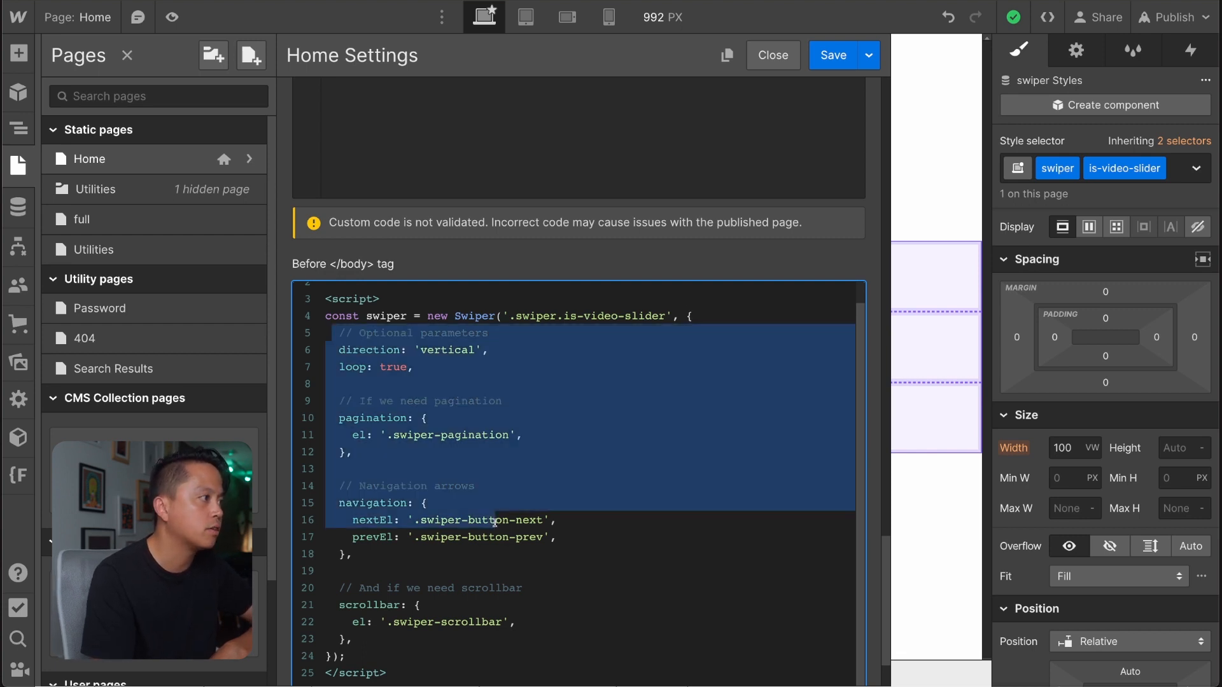
click(495, 522)
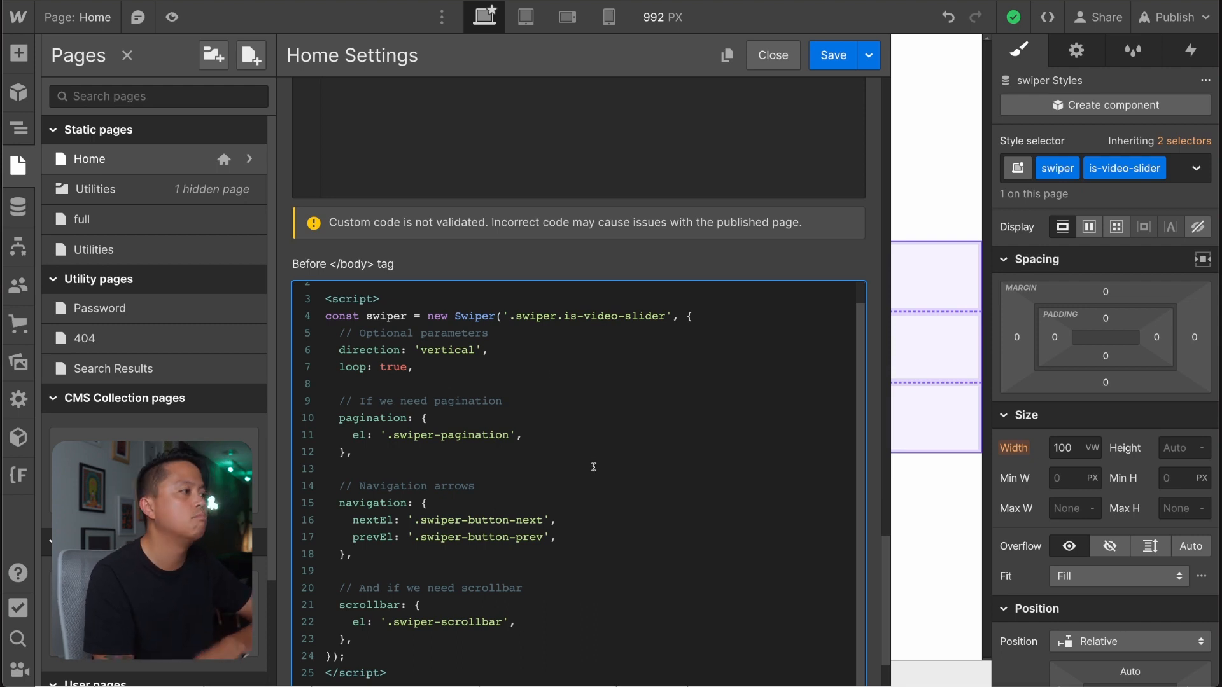
triple_click(434, 330)
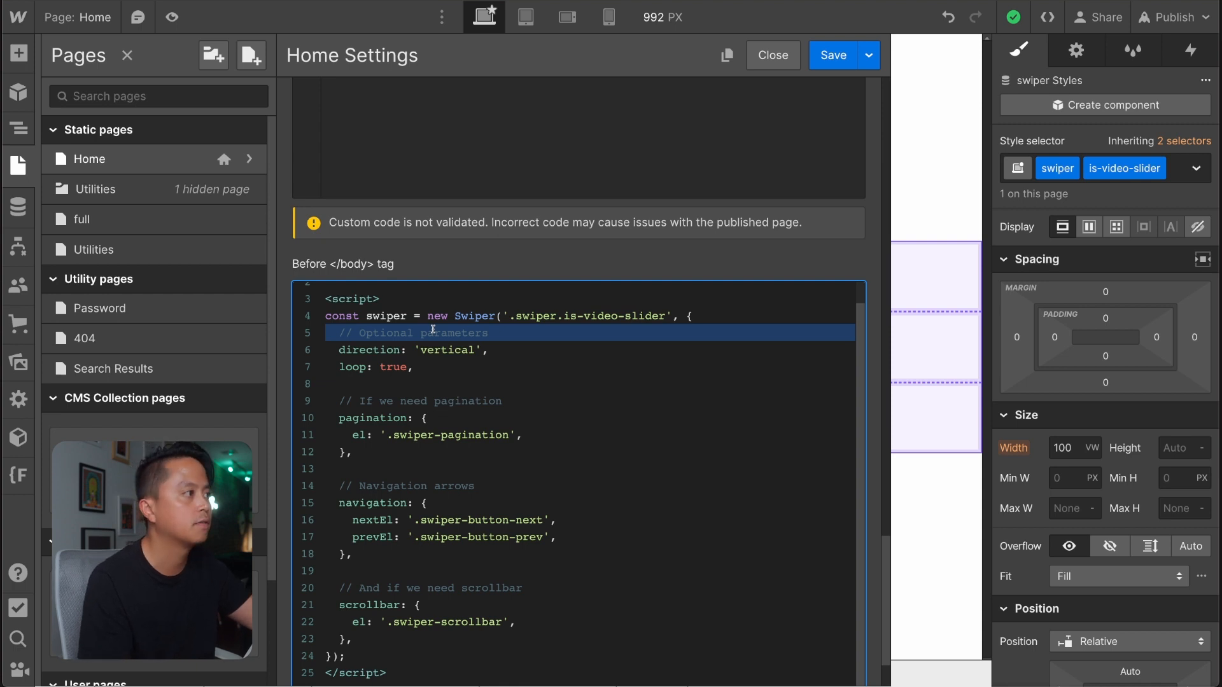
Examine the "// Optional parameters" comment line and its double-slash marker in the Before </body> tag code.
click(433, 330)
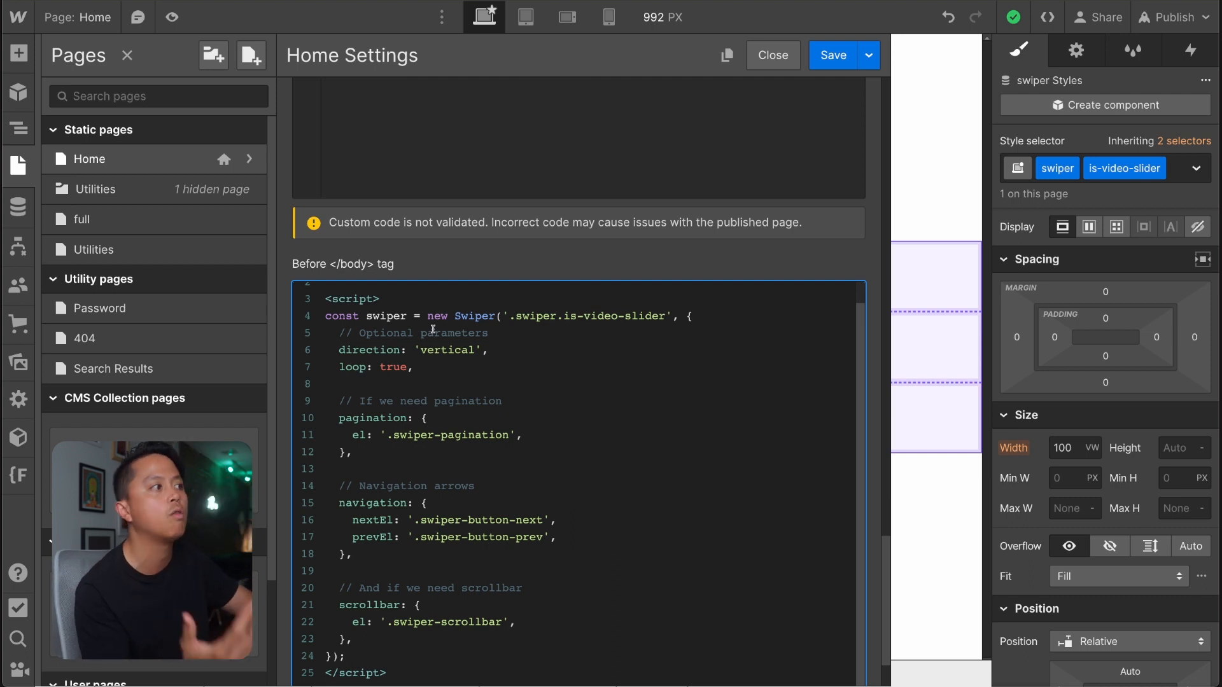
drag(339, 332, 503, 331)
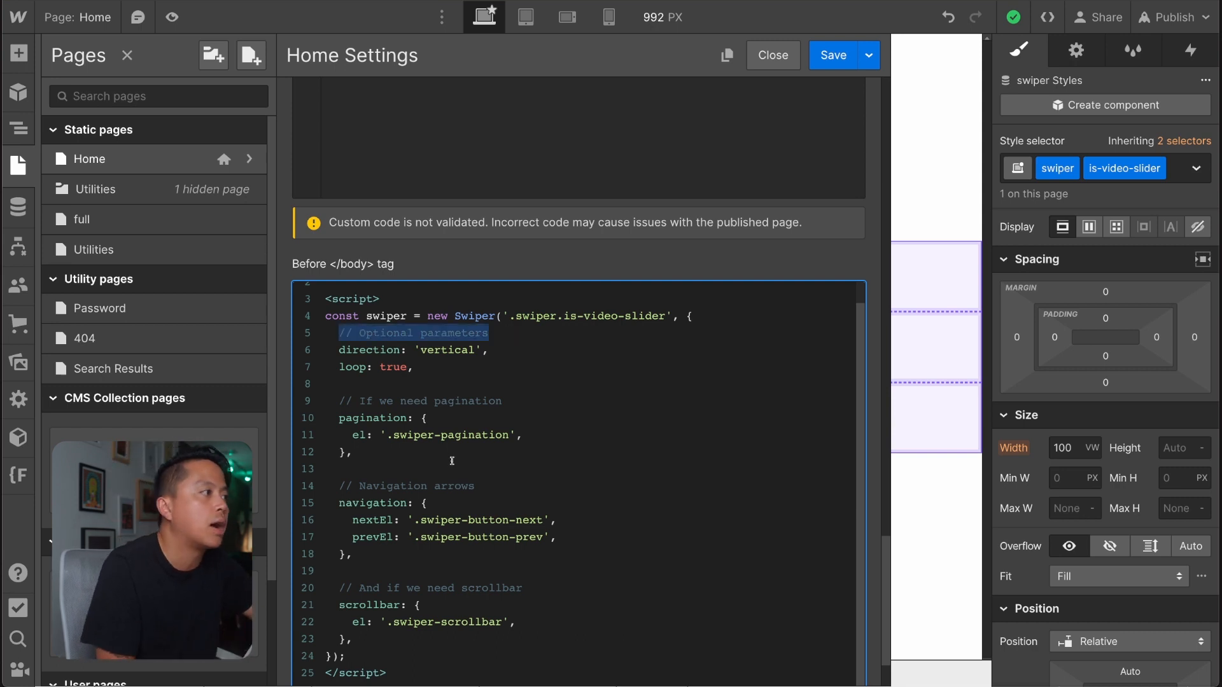
key(Down)
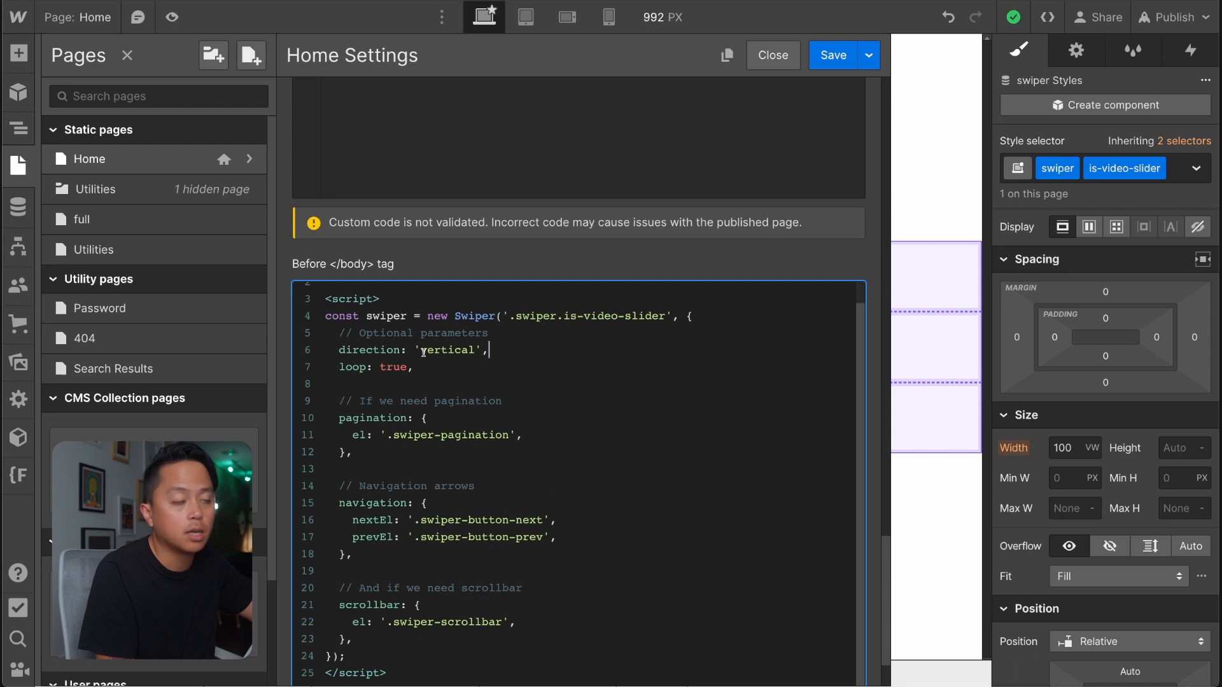
drag(339, 332, 357, 334)
click(525, 337)
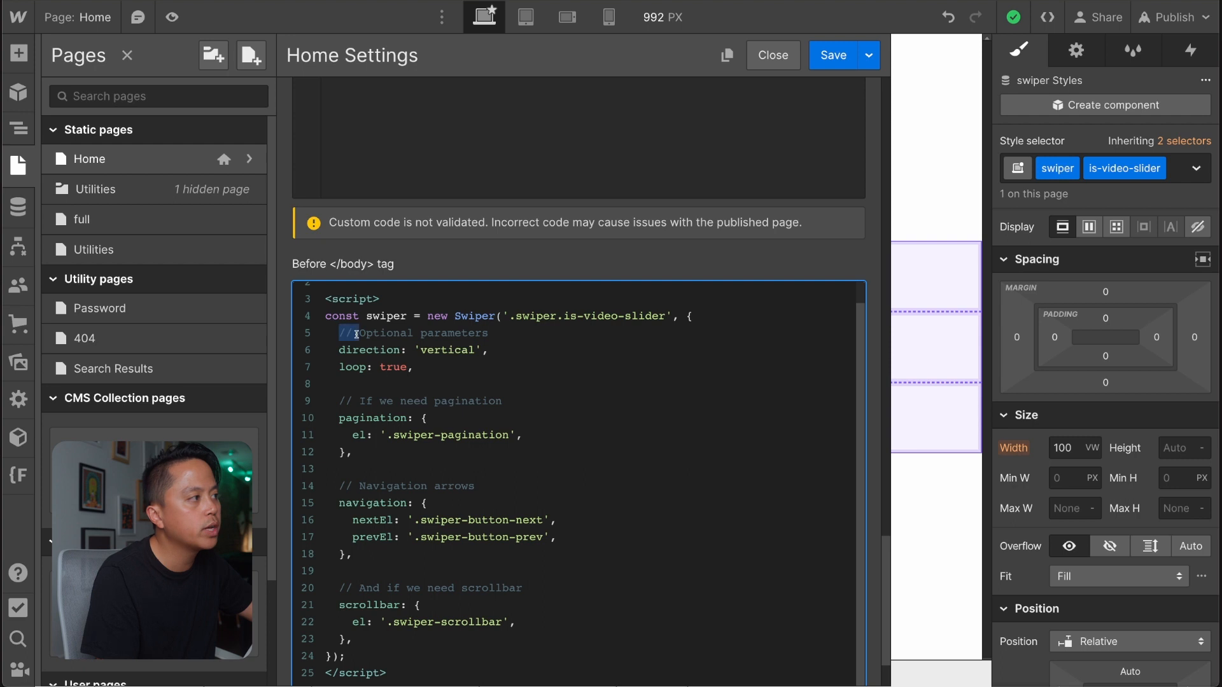
double_click(399, 332)
click(544, 329)
Try a line of test text "i9ehdiedn" beneath the "// Optional parameters" comment and clear it.
key(Return)
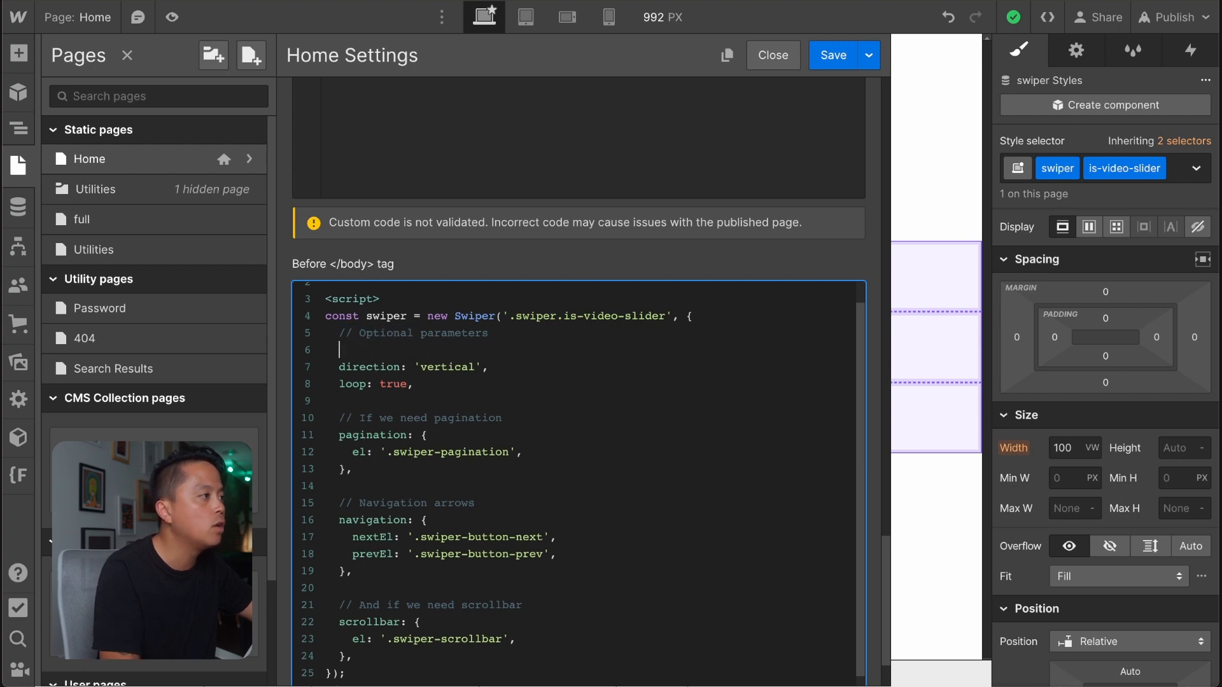
text(i9ehdiedn)
triple_click(437, 347)
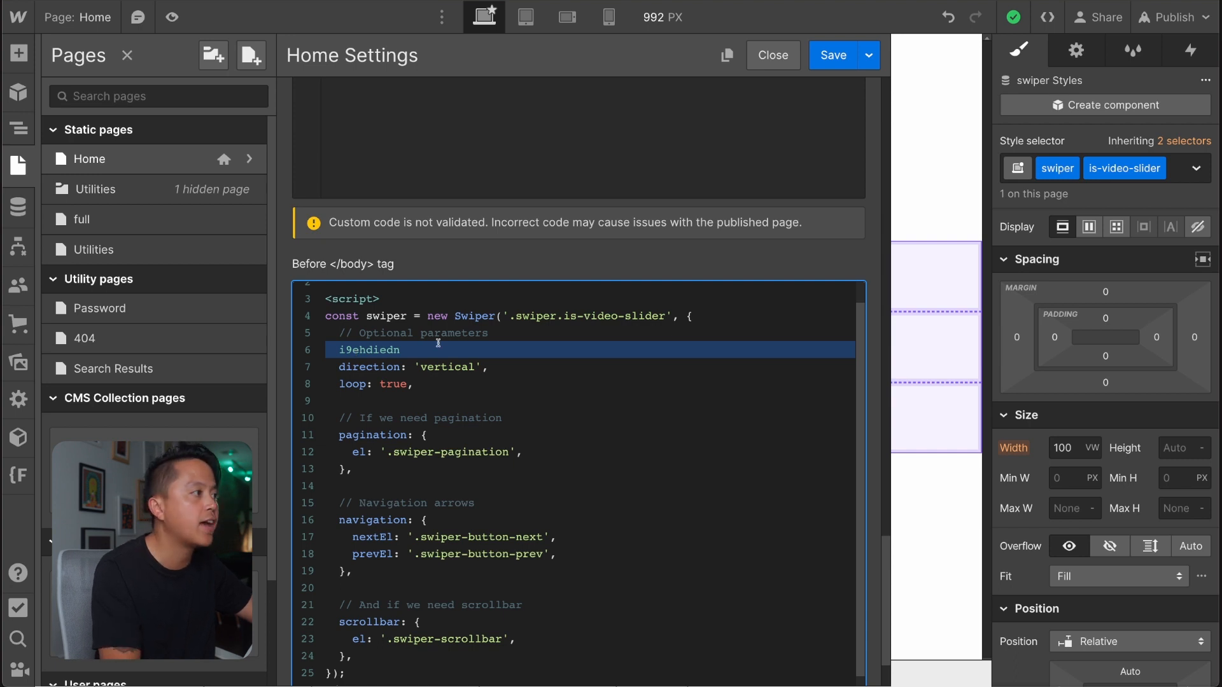
key(BackSpace)
Add a multi-line /* */ block comment beneath "// Optional parameters" and put the test text "idnwidnwidnwdiwdw" inside it.
text(/)
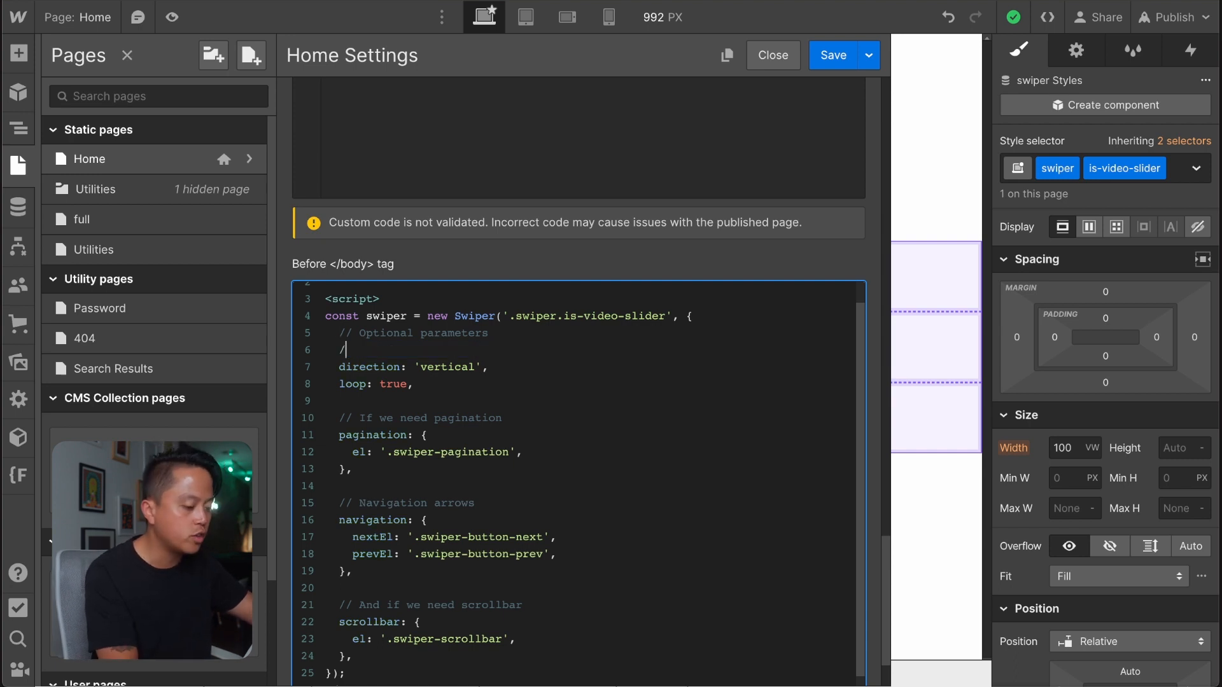
text(*)
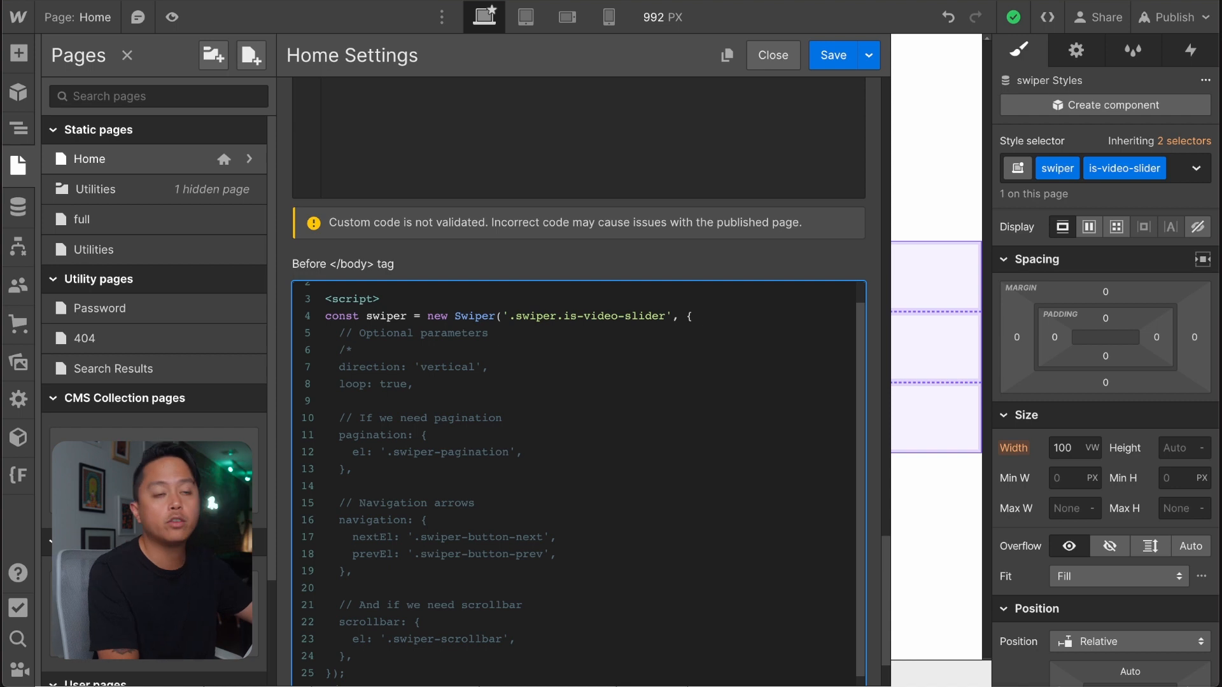
key(Return)
key(Return)
key(Return)
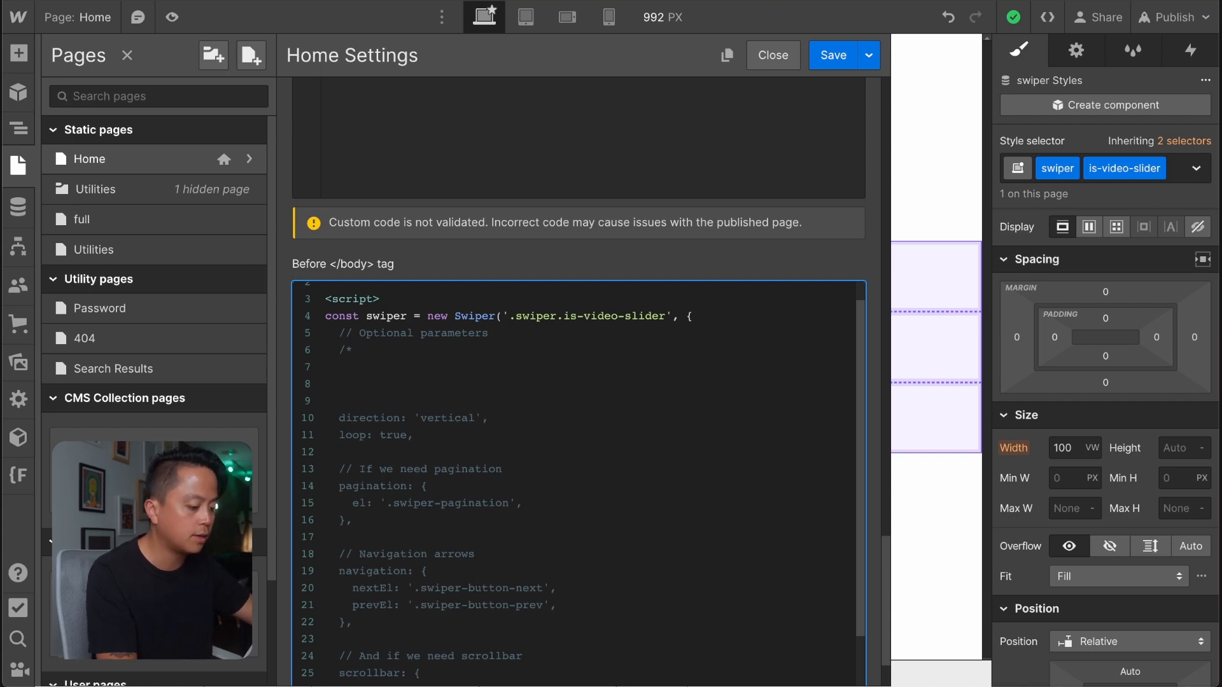
text(*/)
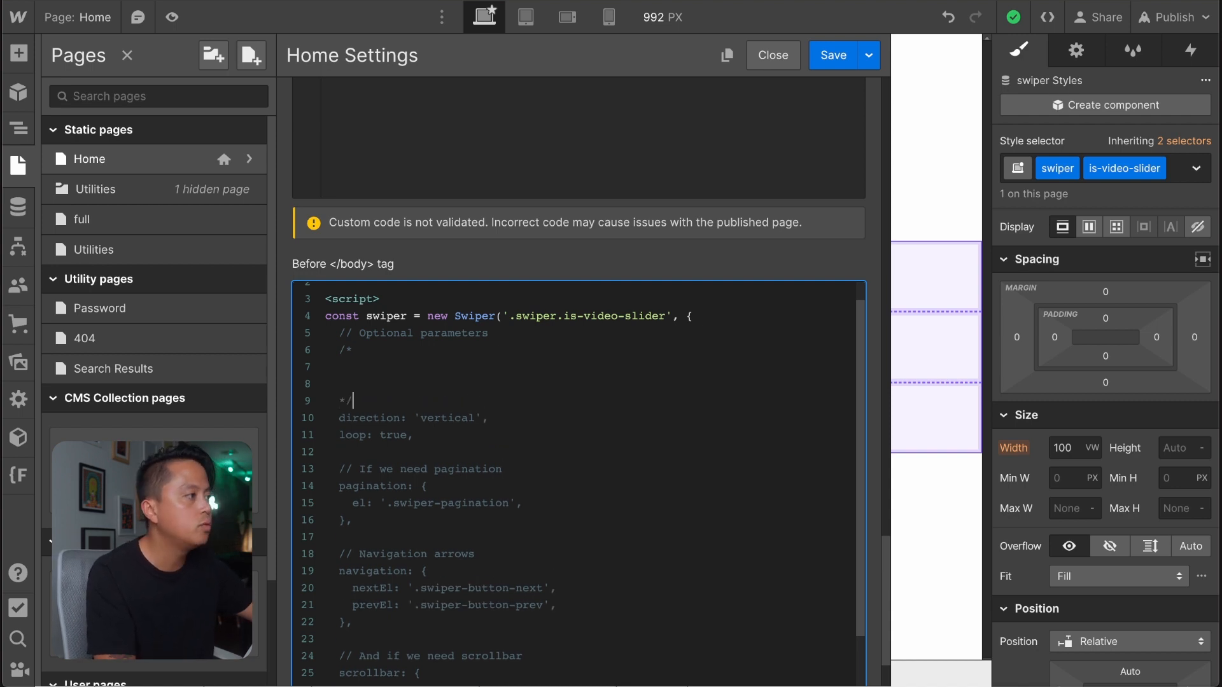
click(344, 367)
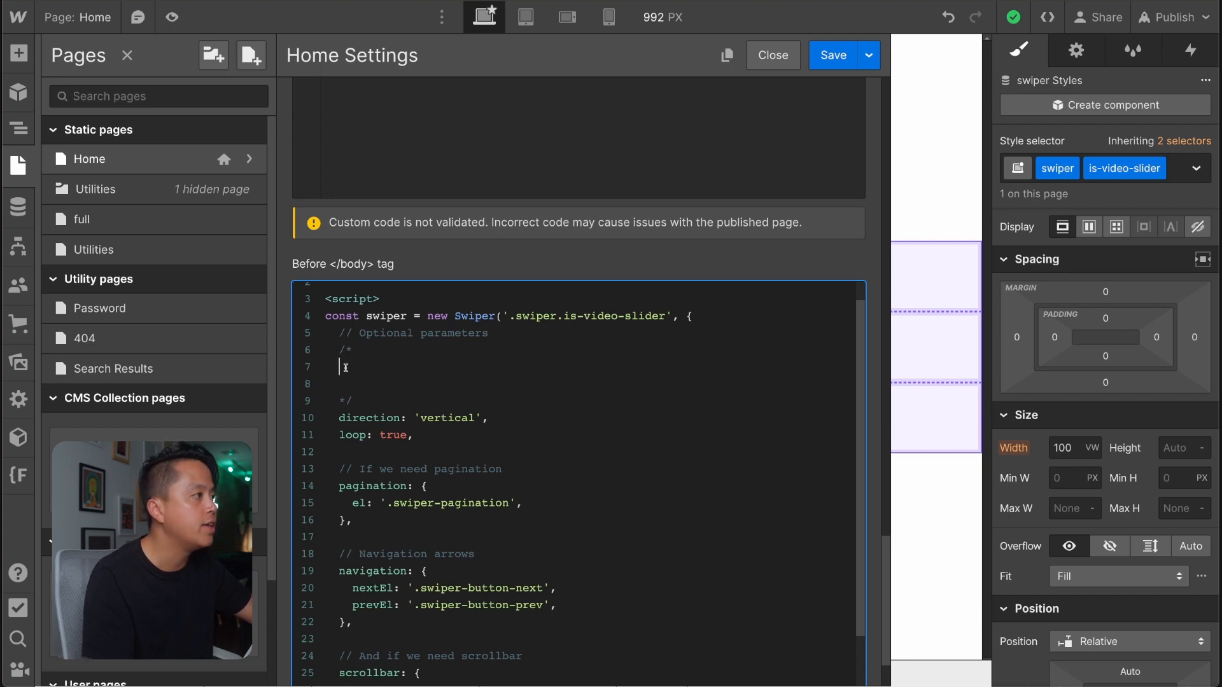
text(idnwidnwidnwdiwdw)
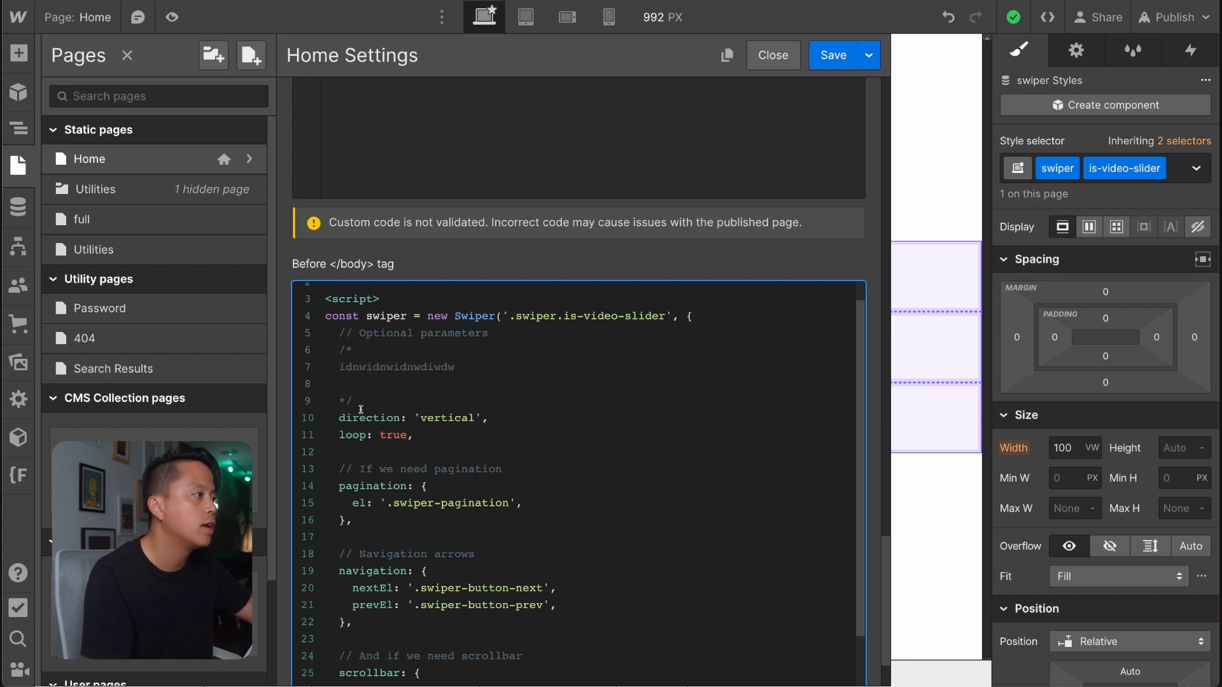
Copy the direction and loop option lines into the block comment beneath its test text.
drag(414, 434, 332, 417)
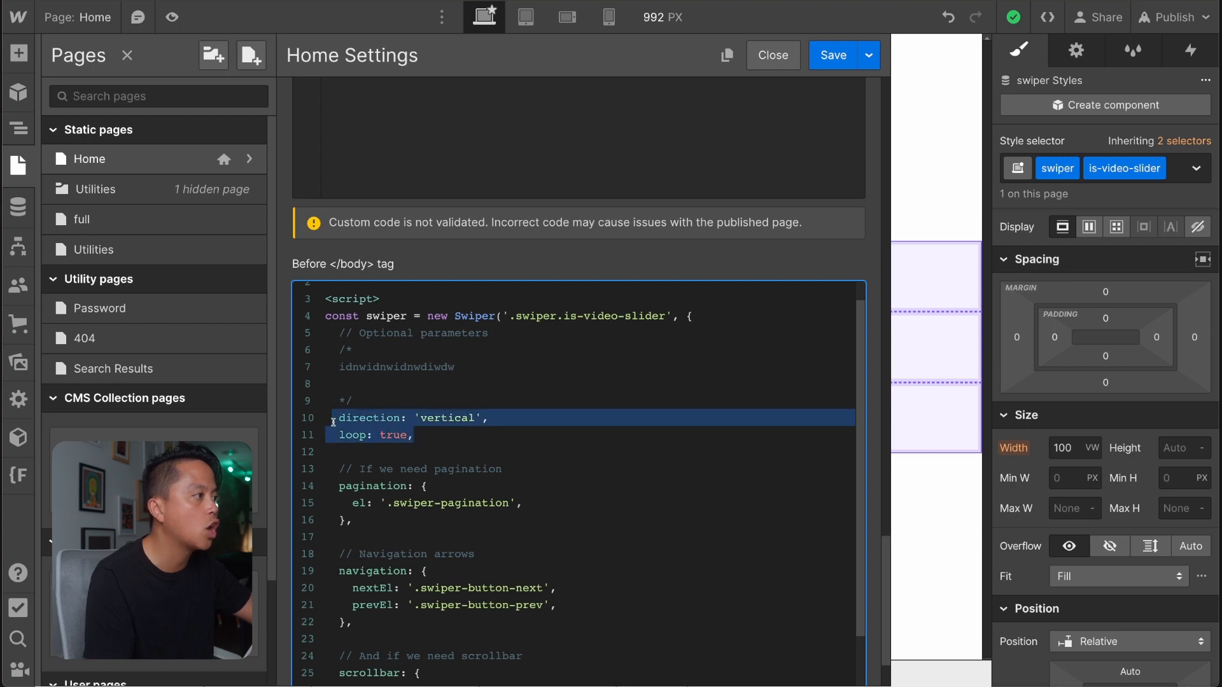
key(ctrl+c)
click(381, 389)
key(ctrl+v)
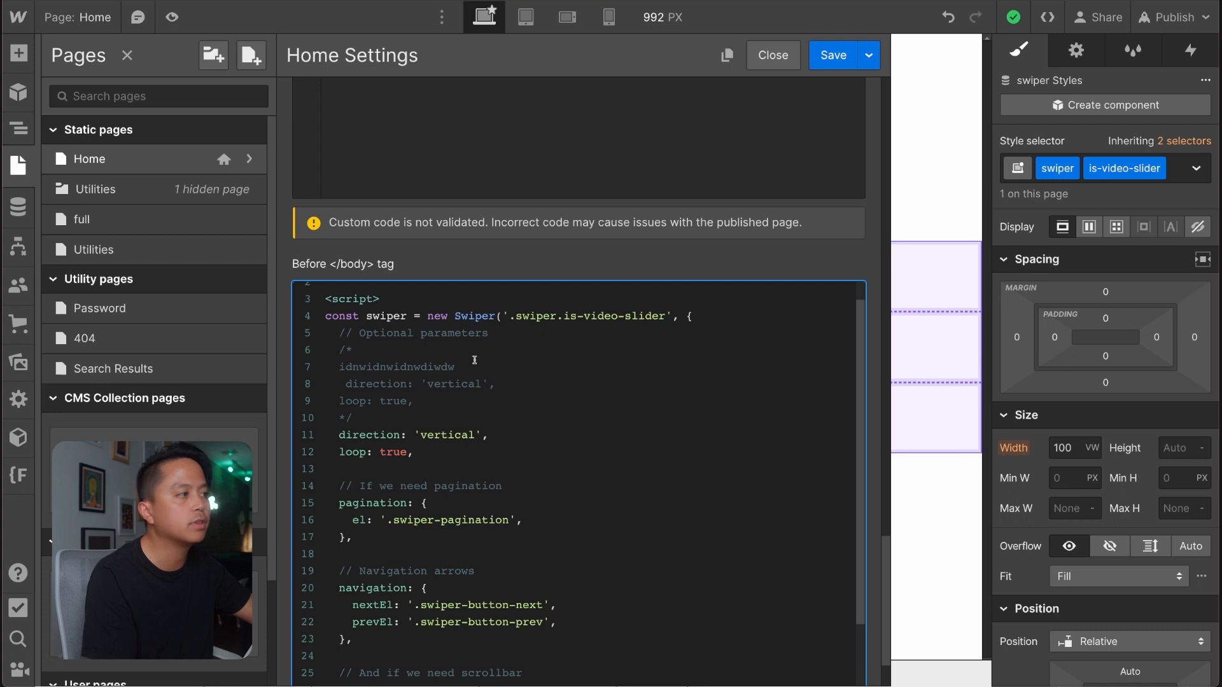
Replace the test text in the block comment with "this makes it vertical".
drag(456, 367, 340, 361)
text(t)
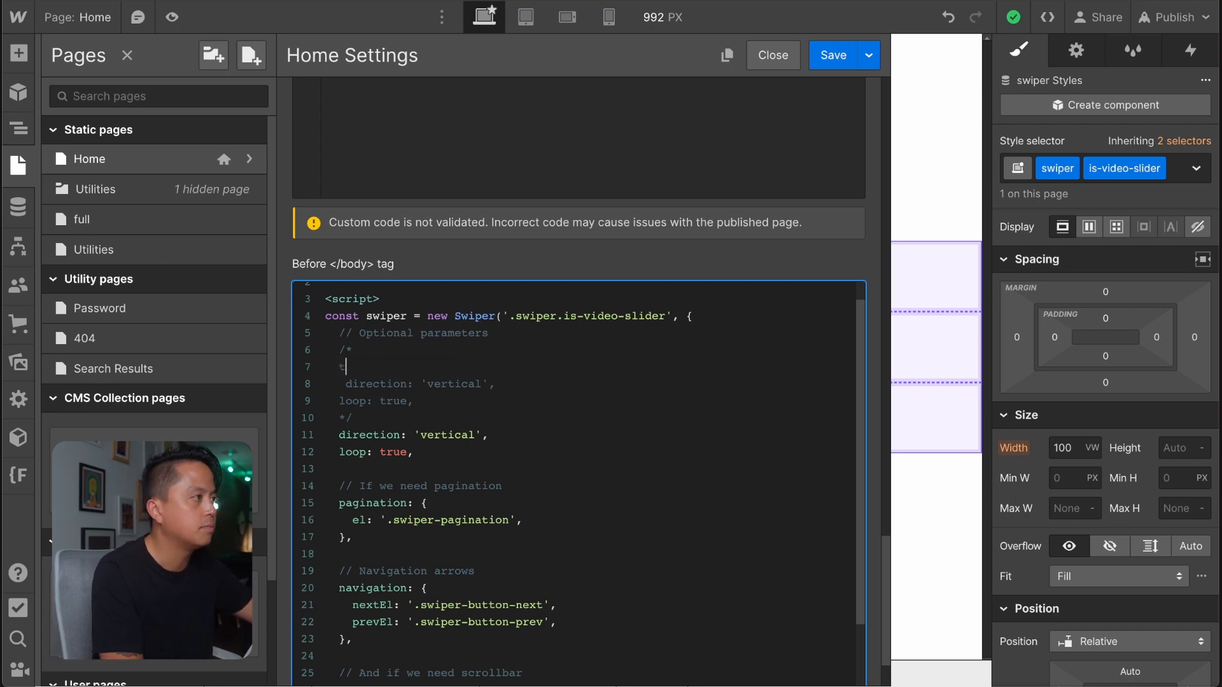
text(his makes it vertical)
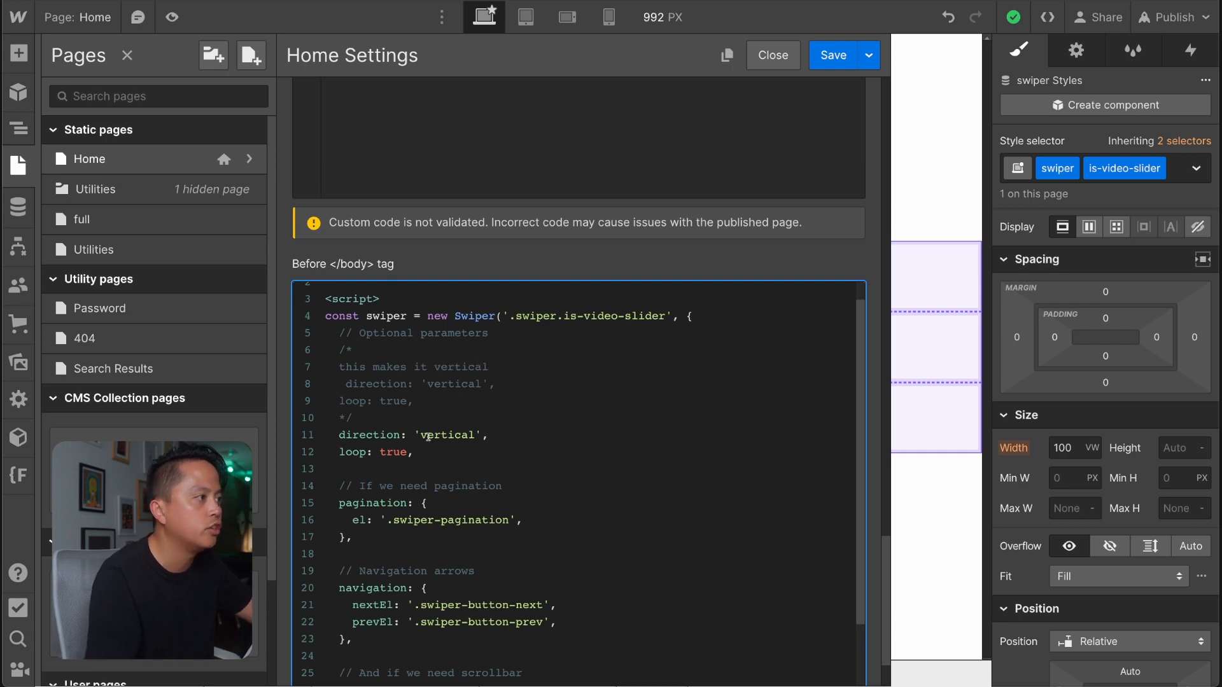
Review the note and copied options in the block comment, and remove the whole comment from the script.
drag(414, 401, 329, 371)
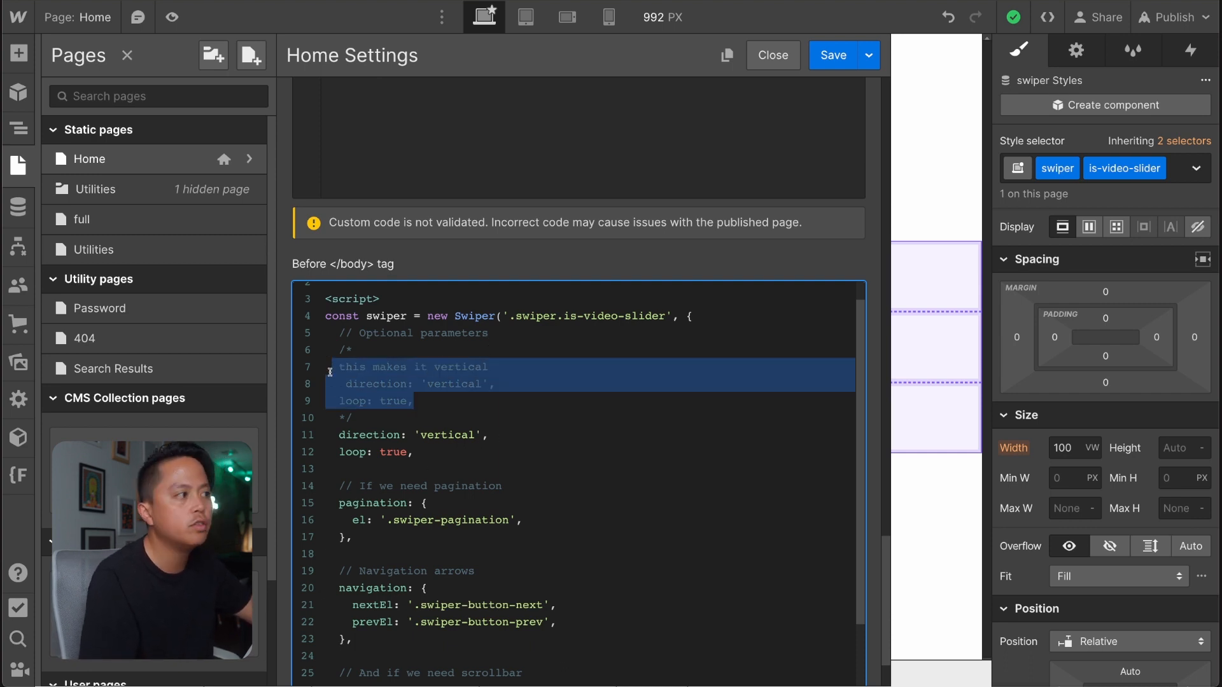
click(374, 347)
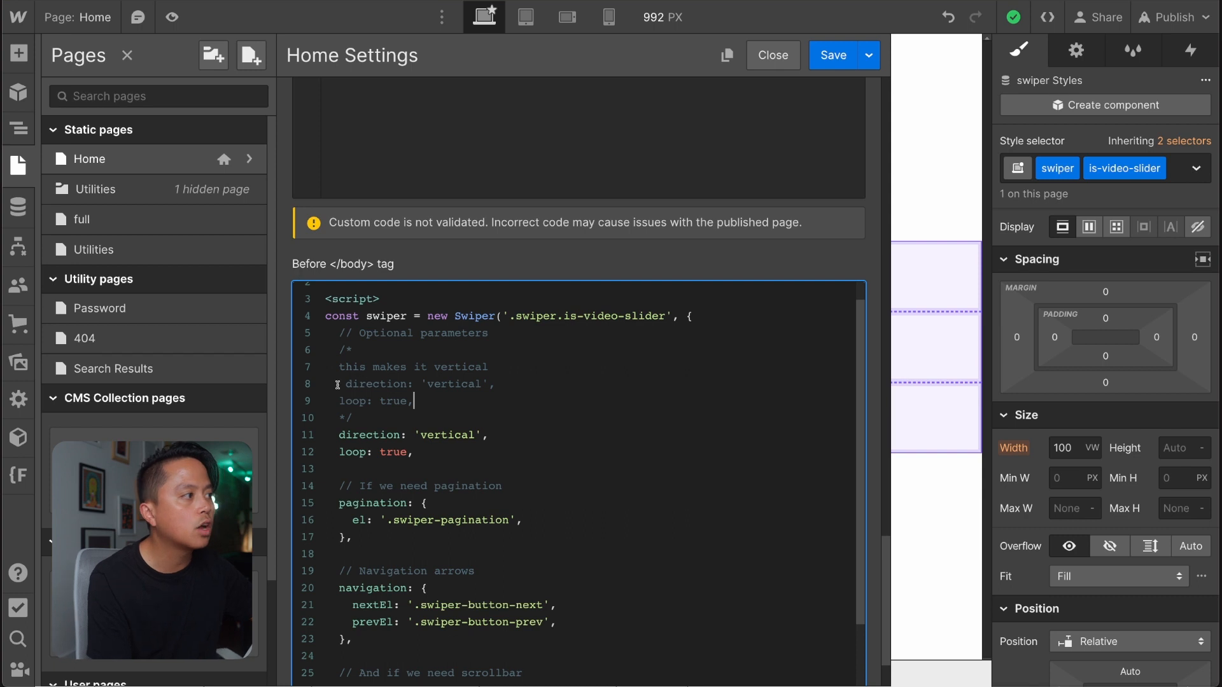
drag(339, 383, 460, 396)
click(458, 396)
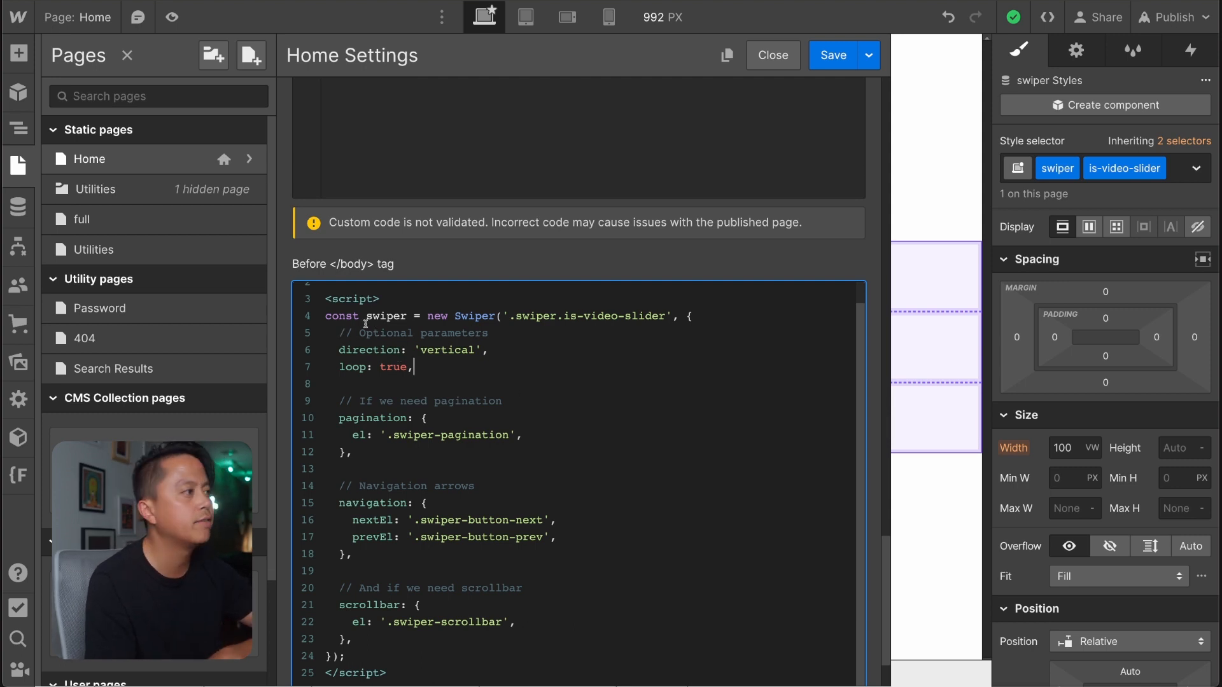
Examine the Swiper options block, focusing on the direction property name, its quoted value and the comma ending the line.
drag(335, 349, 516, 656)
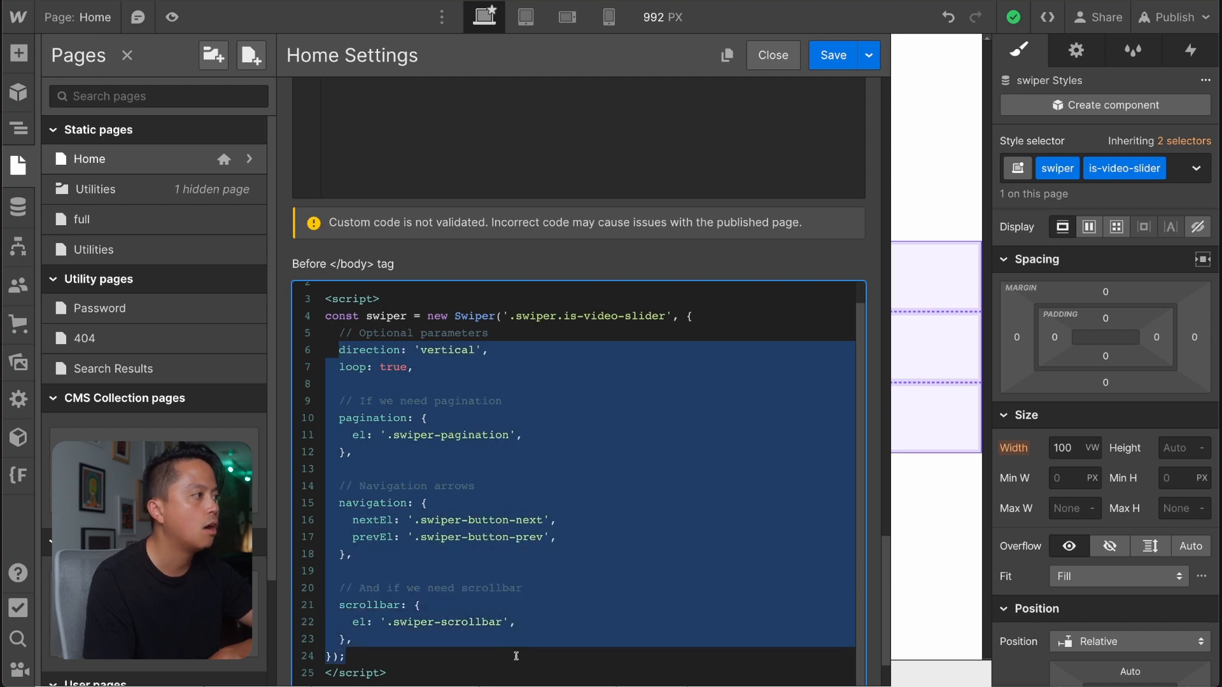
click(516, 656)
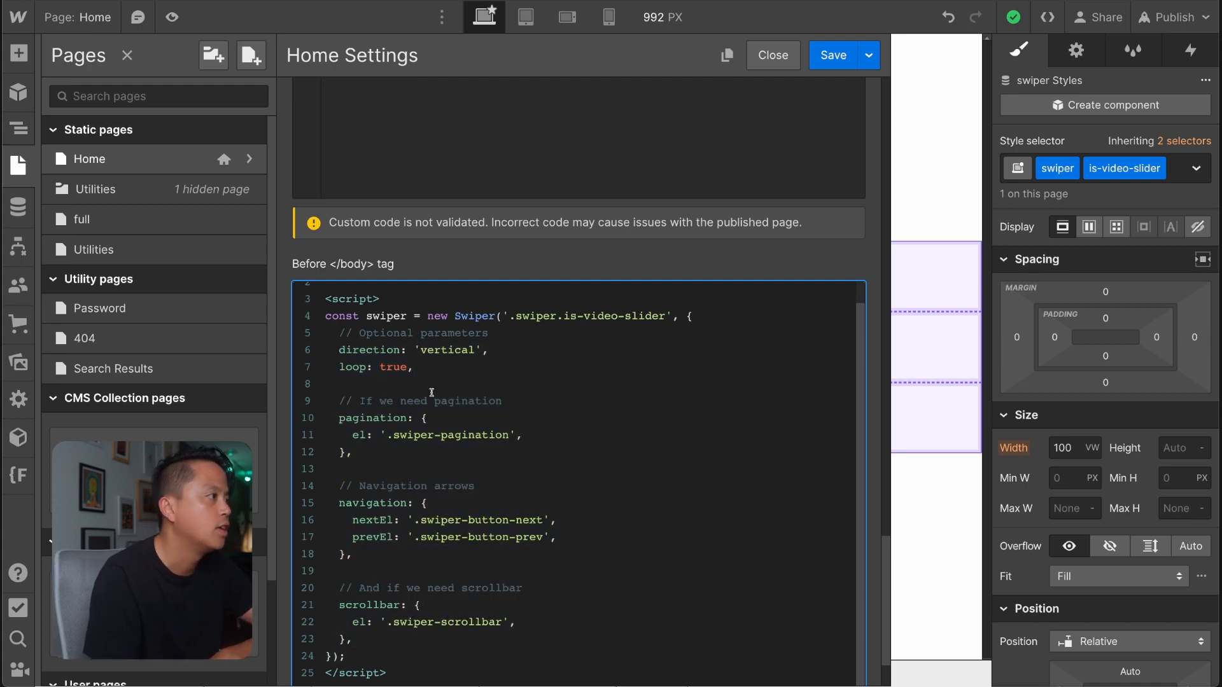
drag(338, 349, 391, 350)
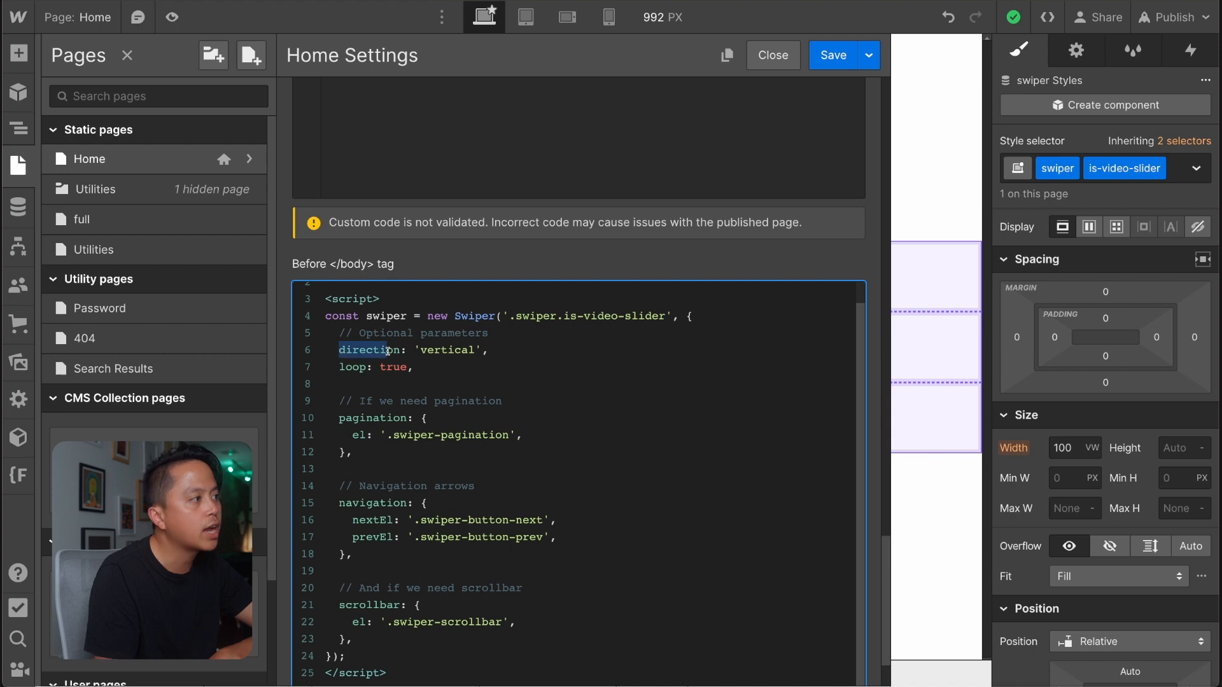
click(424, 367)
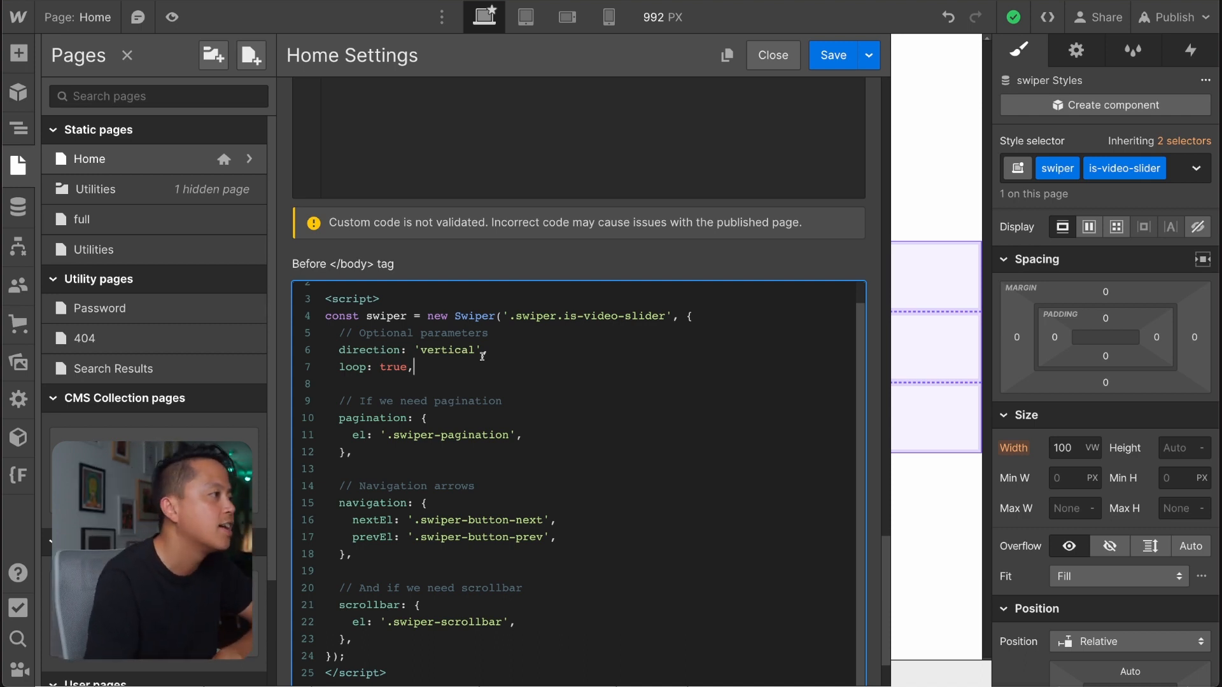
drag(490, 351, 267, 360)
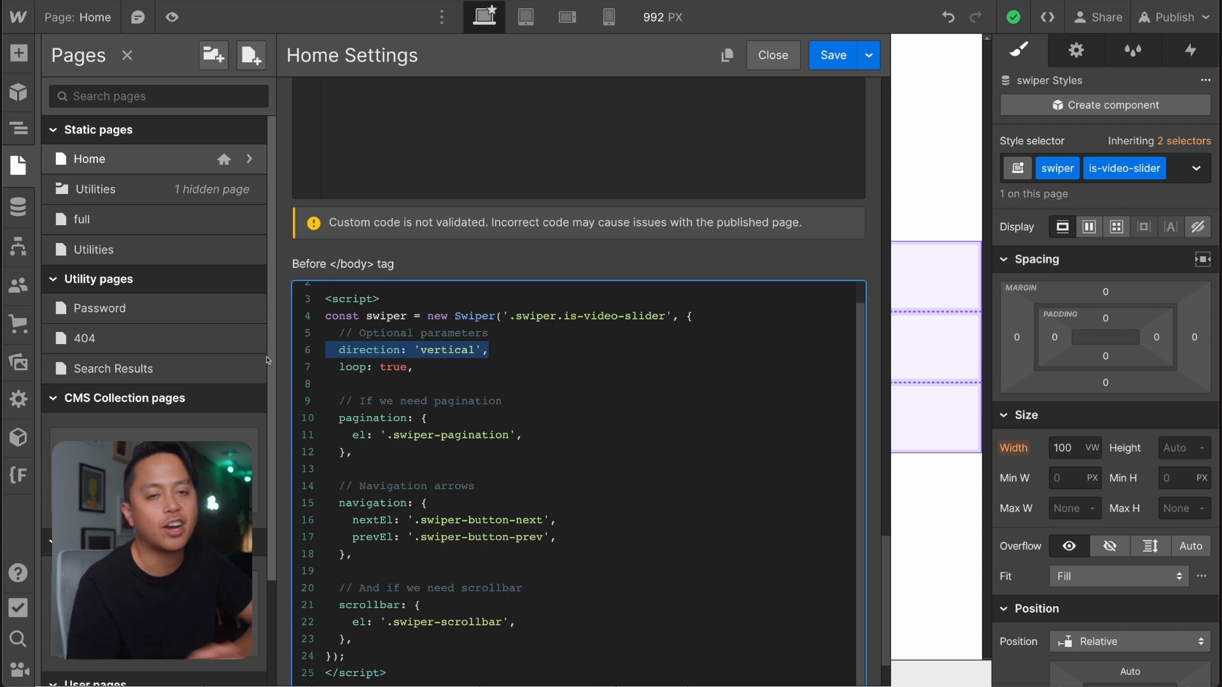
click(469, 389)
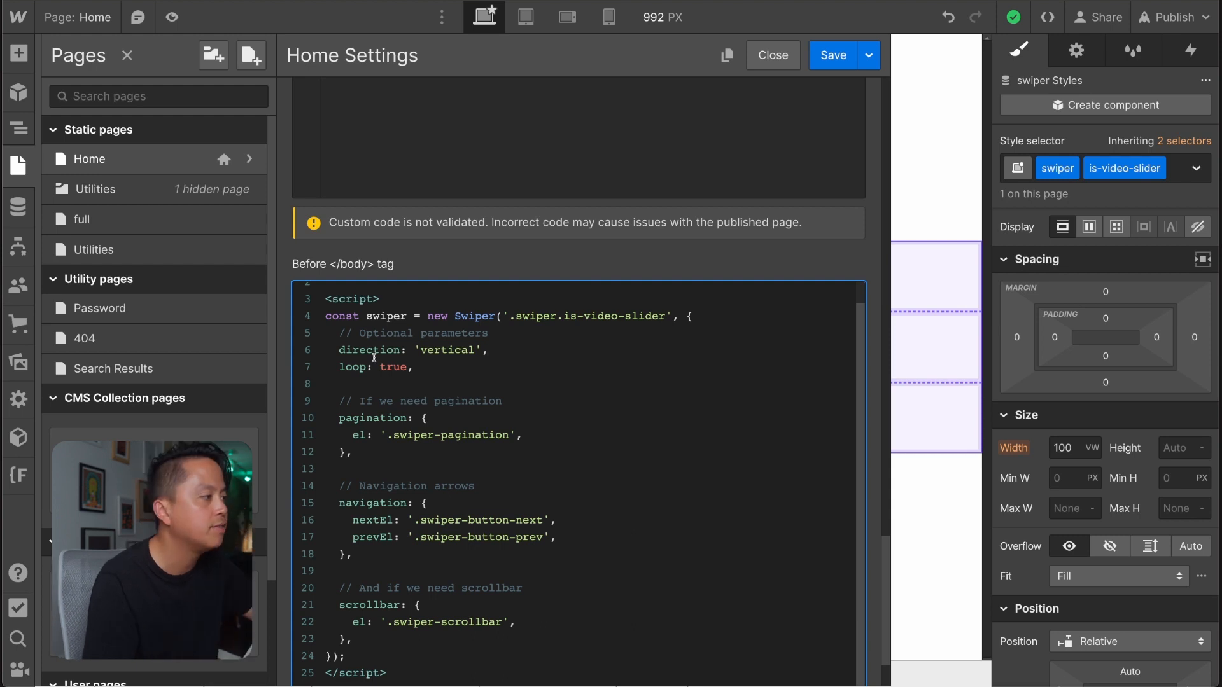
drag(340, 351, 398, 353)
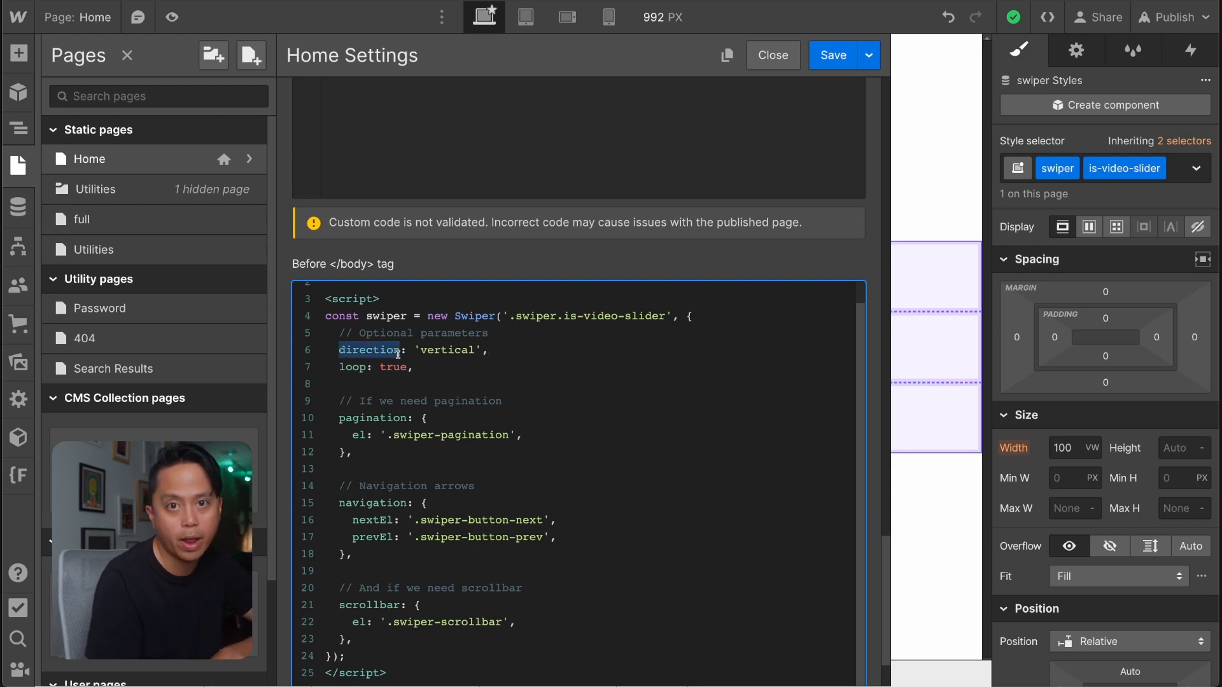
click(401, 353)
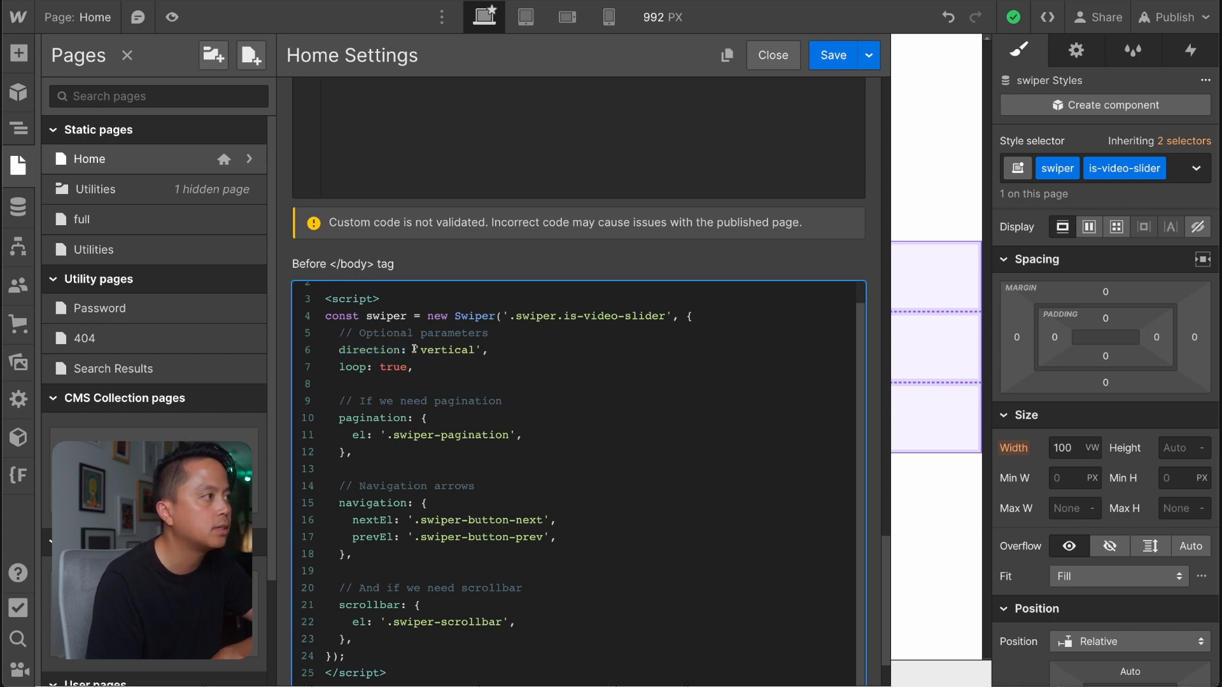
drag(415, 350, 487, 350)
click(472, 349)
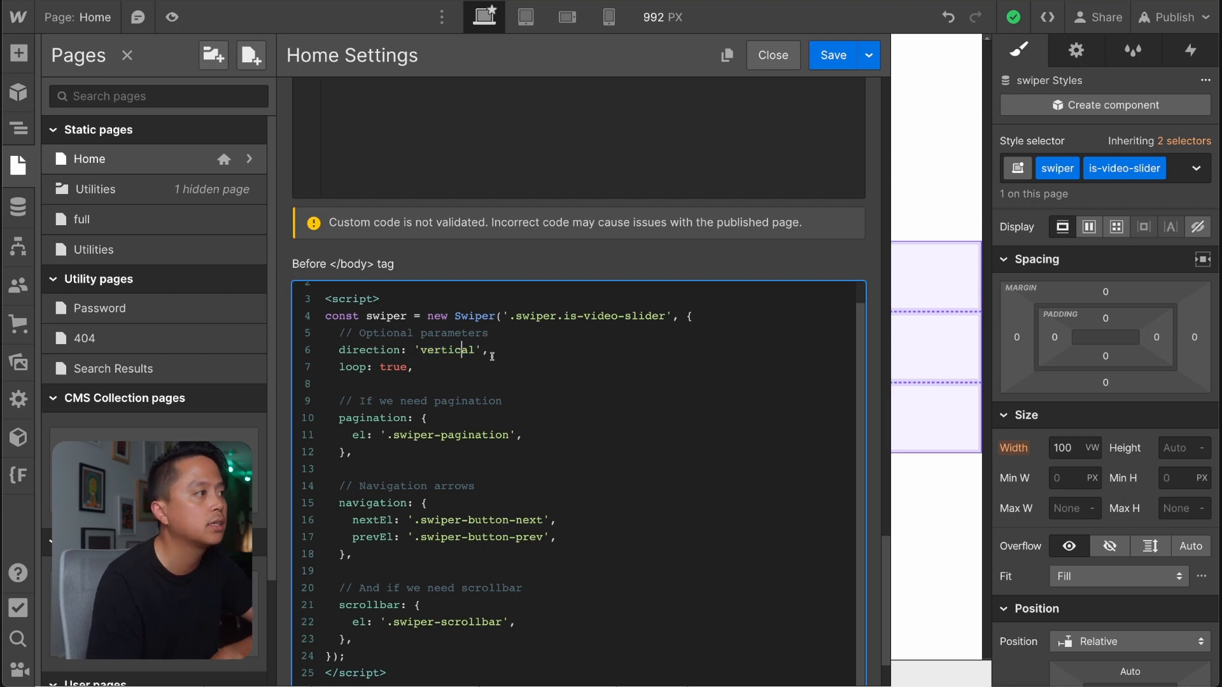
double_click(488, 351)
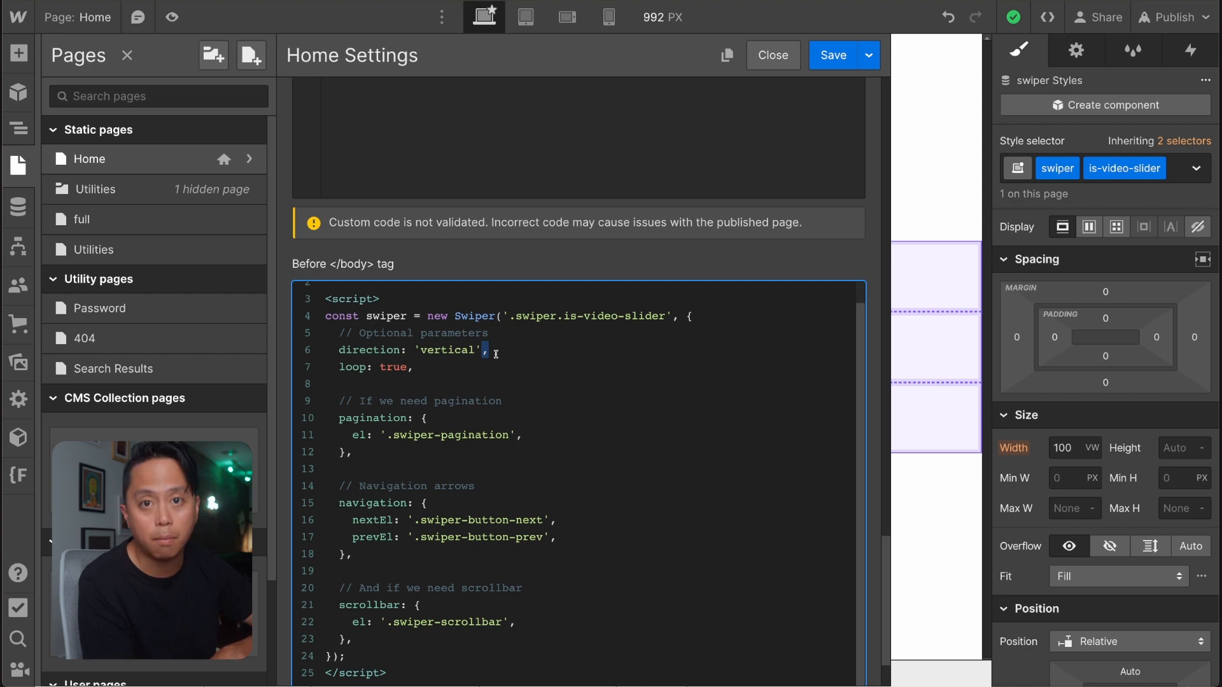
click(495, 354)
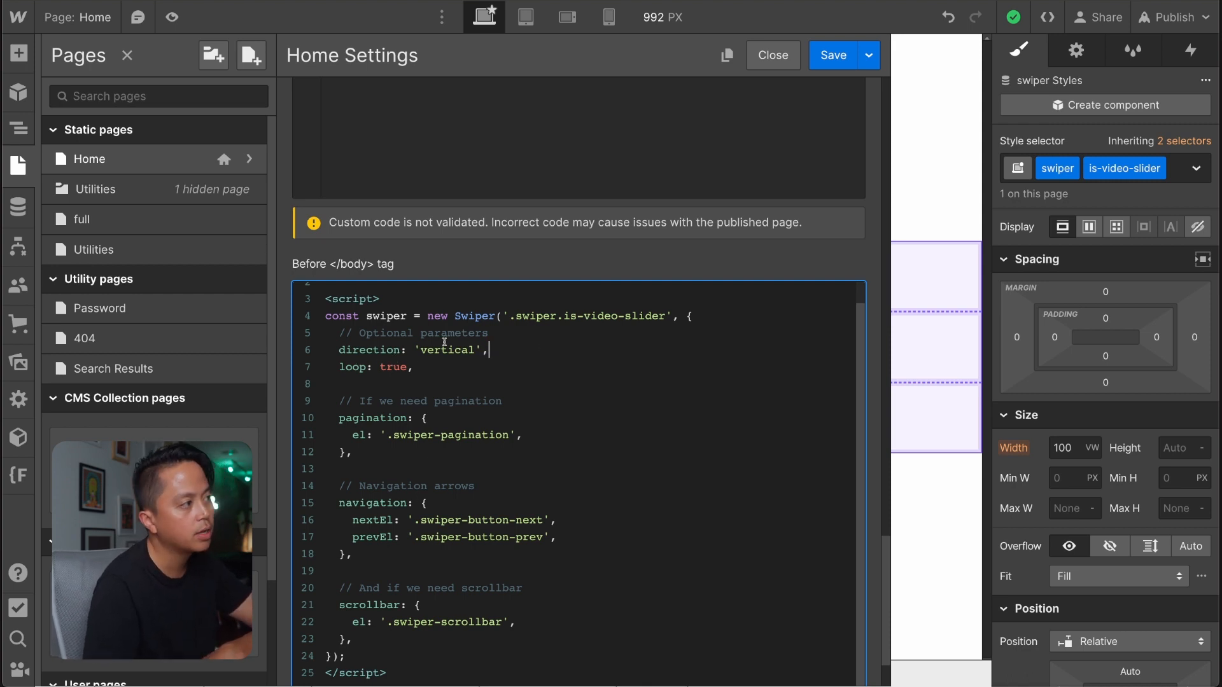
Set the Swiper direction option to 'horizontal'.
drag(474, 352, 423, 352)
text(horizontal)
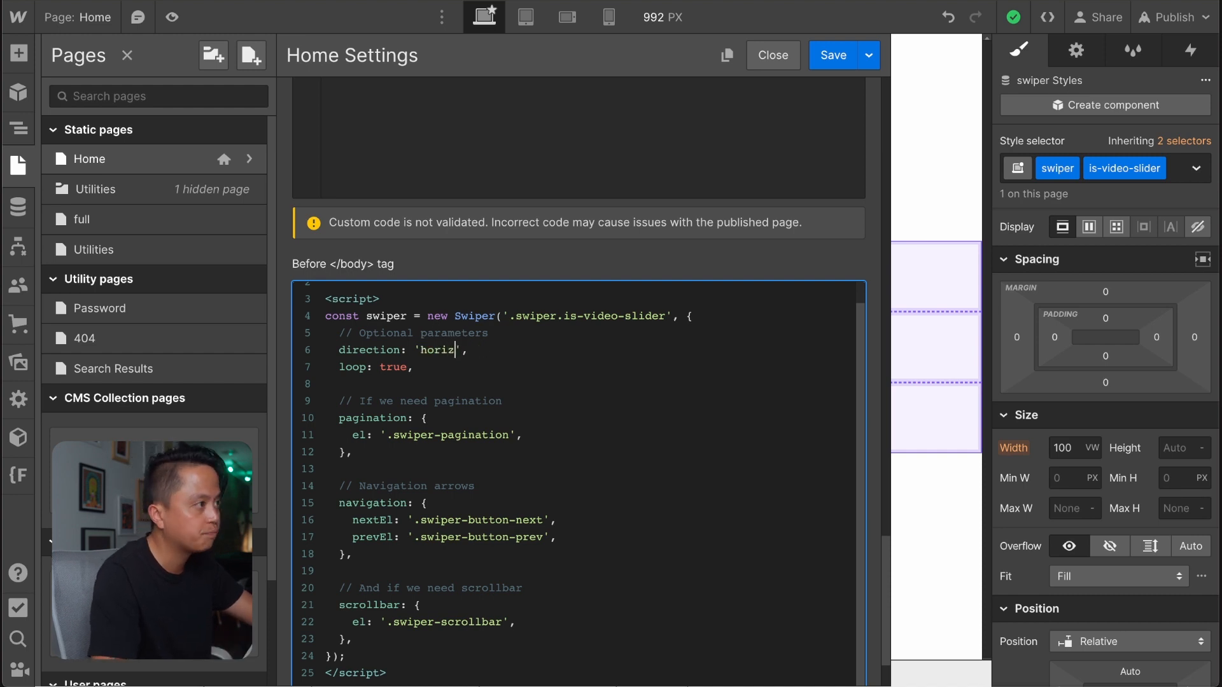
click(449, 360)
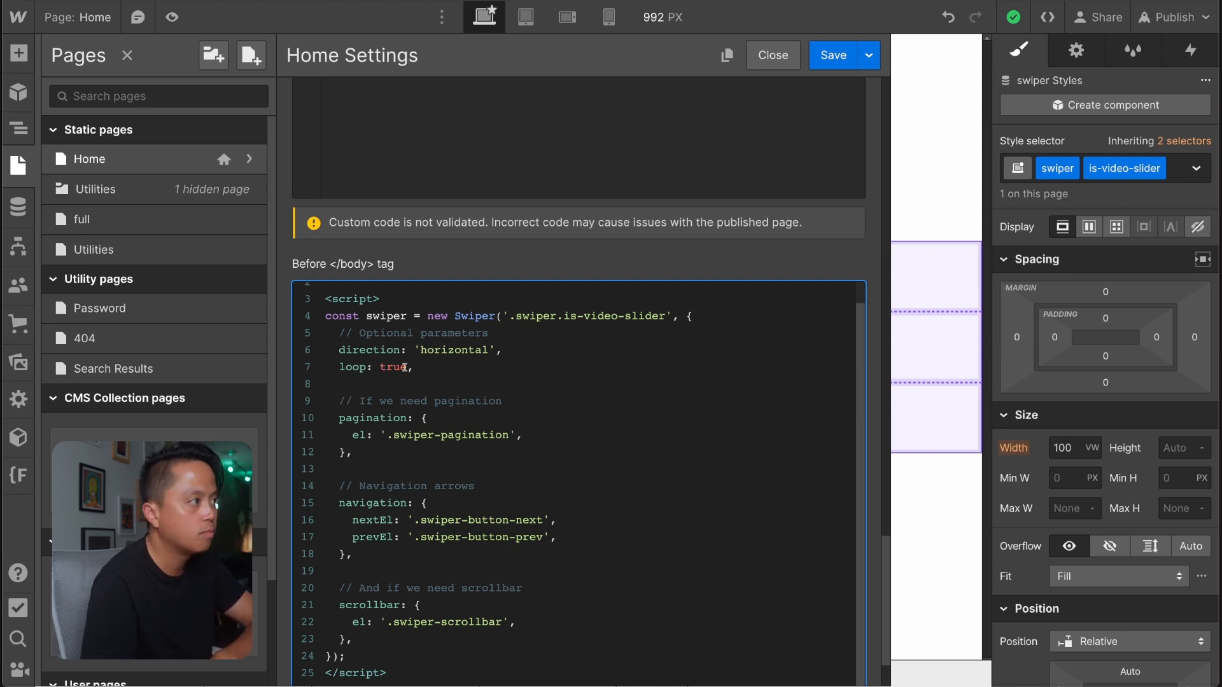
Switch to the Swiper getting-started page and find the API Documentation link in the "What next?" section.
scroll(416, 529, down, 1)
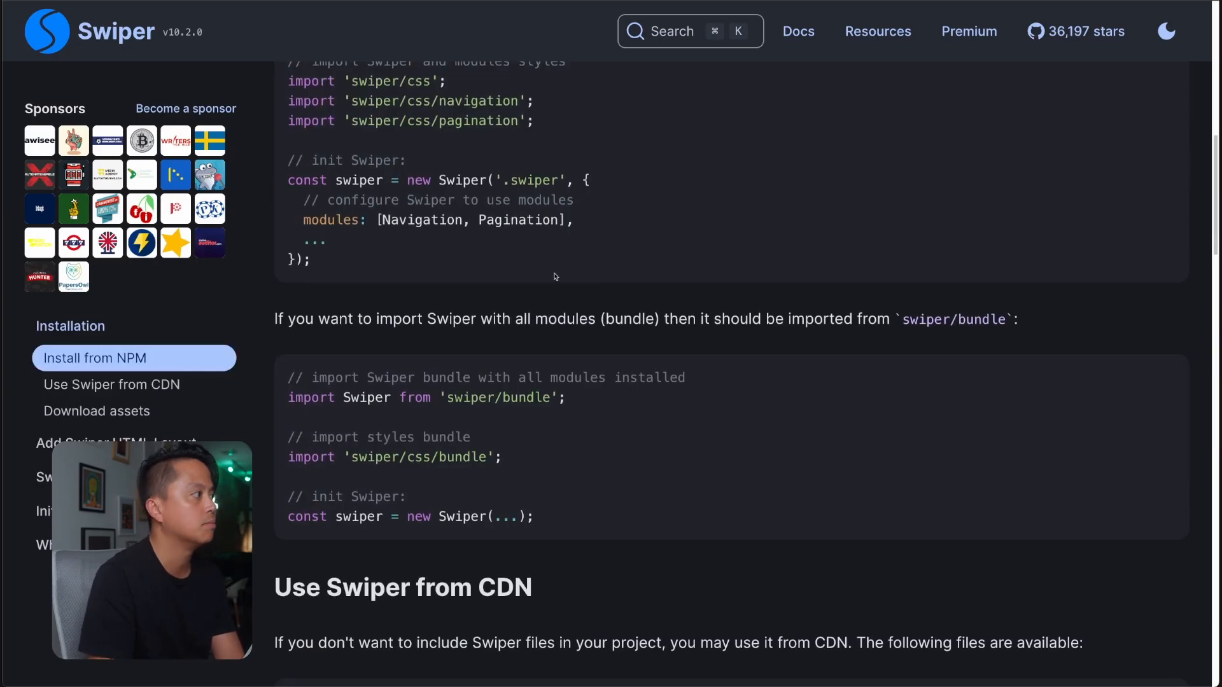
scroll(557, 276, down, 15)
scroll(572, 356, up, 5)
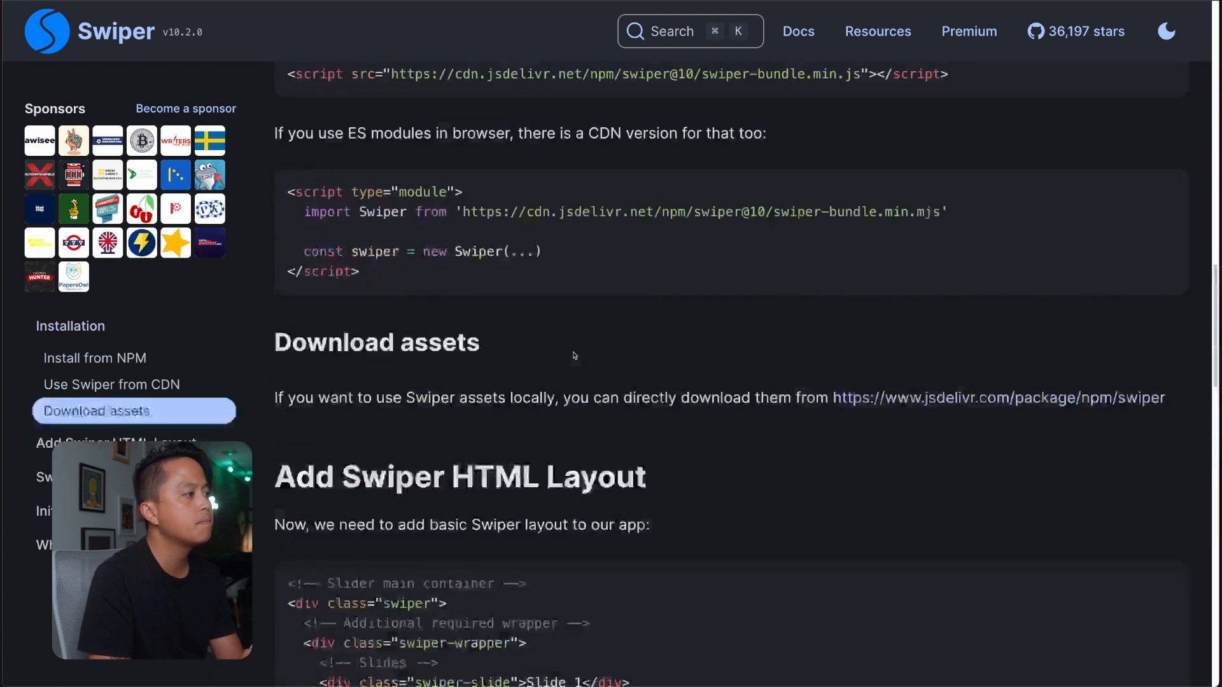
scroll(573, 356, down, 15)
scroll(572, 356, up, 4)
scroll(574, 355, down, 3)
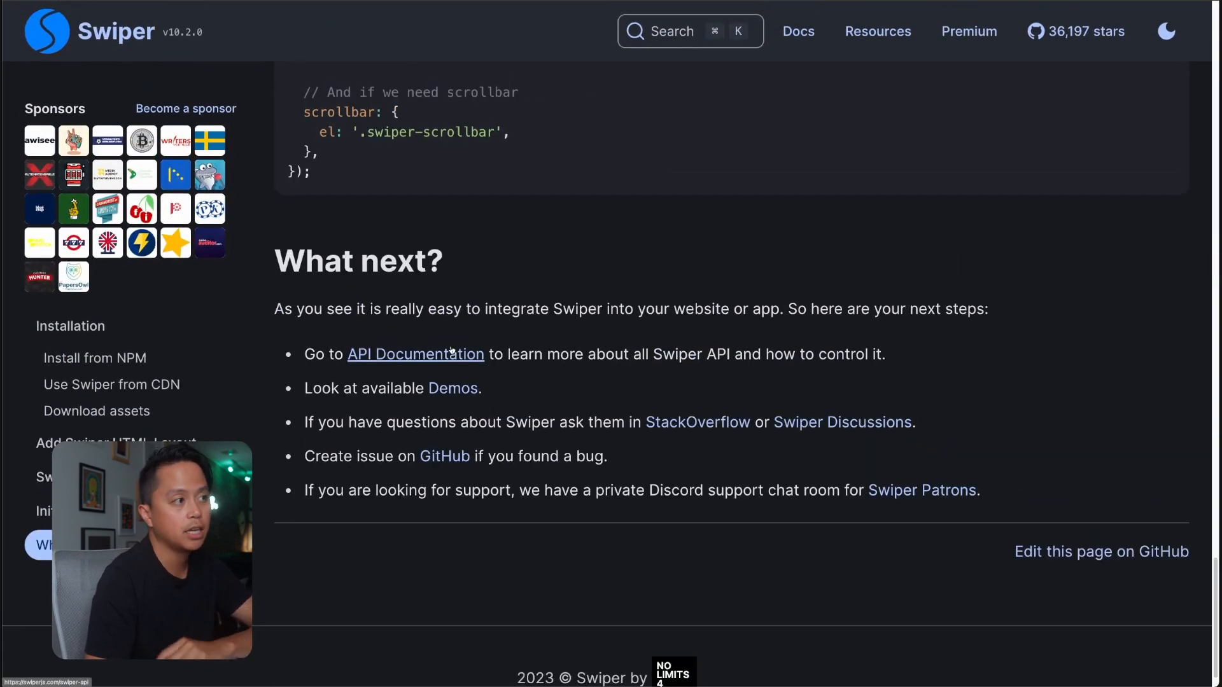
Open the Swiper API documentation and go to its Parameters section.
click(450, 350)
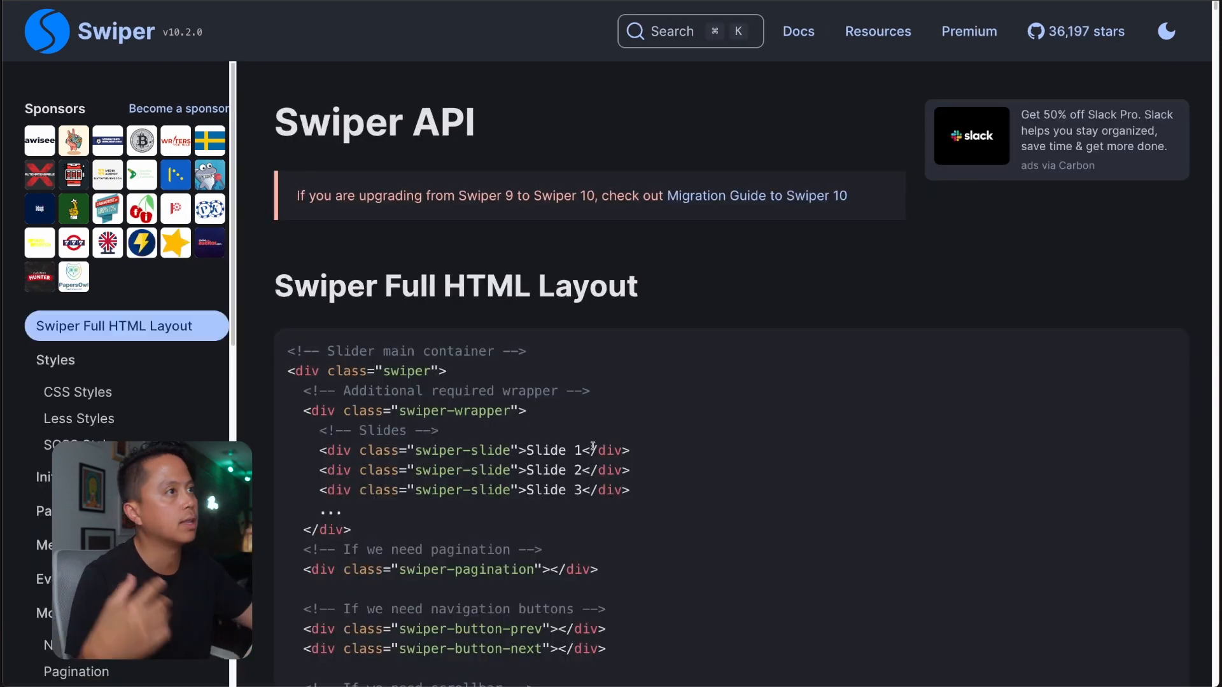
scroll(592, 447, down, 9)
scroll(62, 545, down, 3)
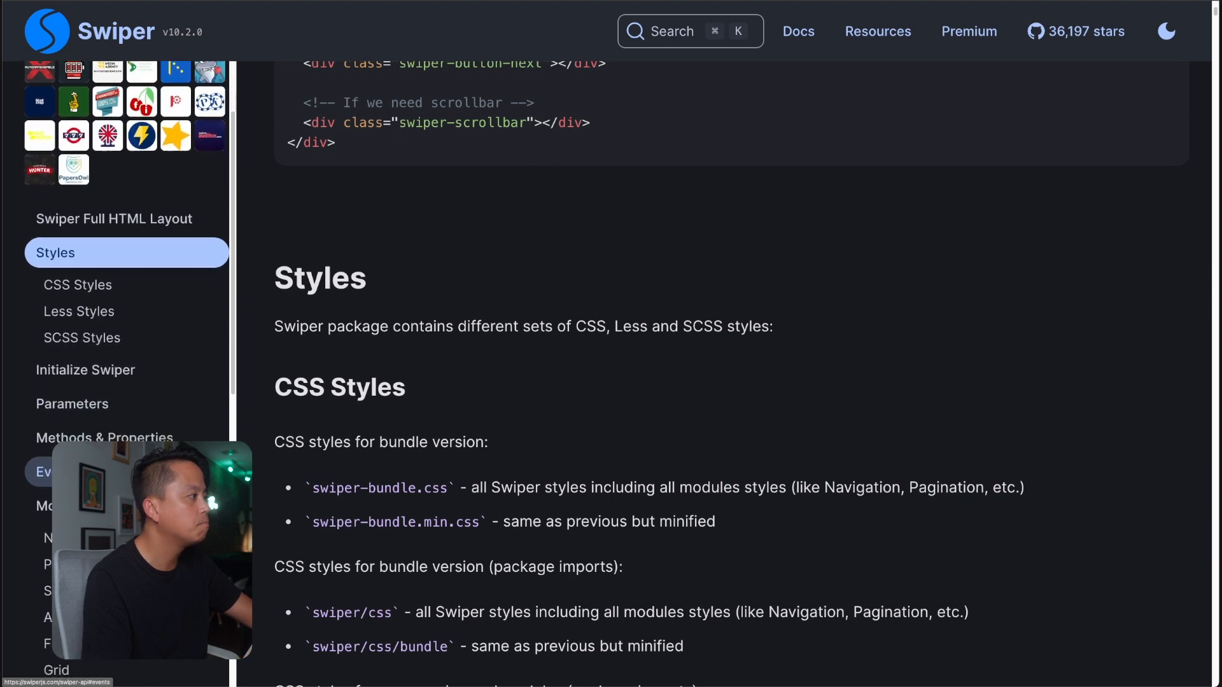
click(61, 359)
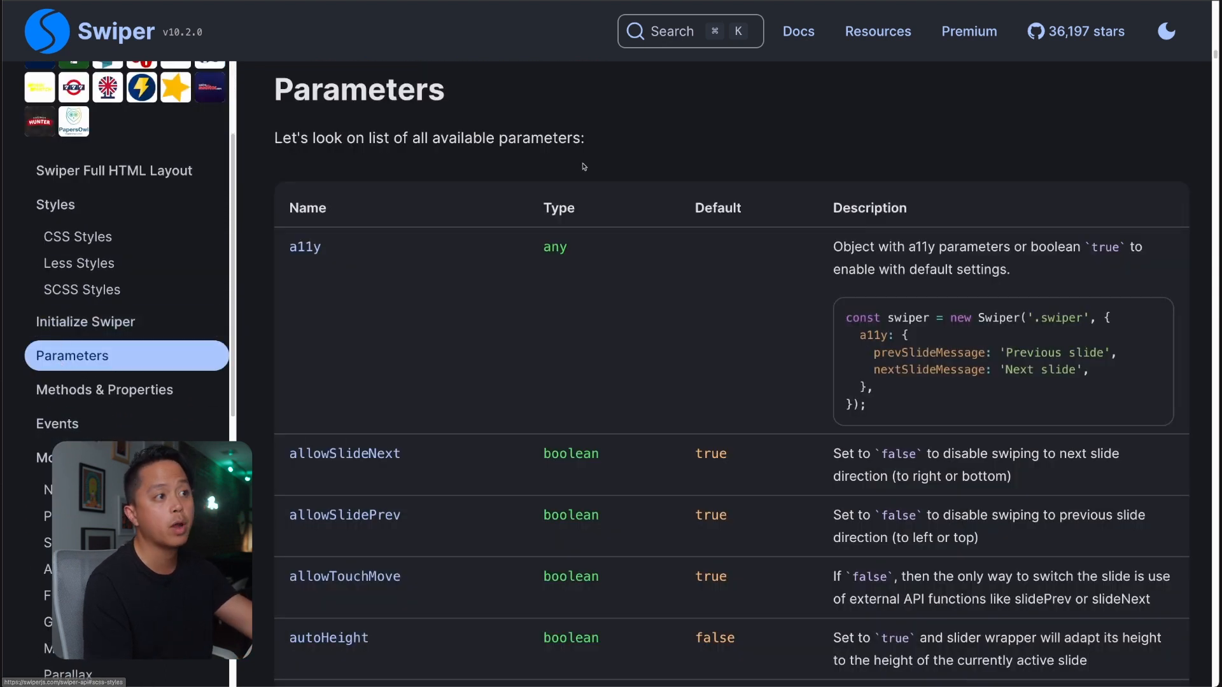
scroll(409, 395, up, 2)
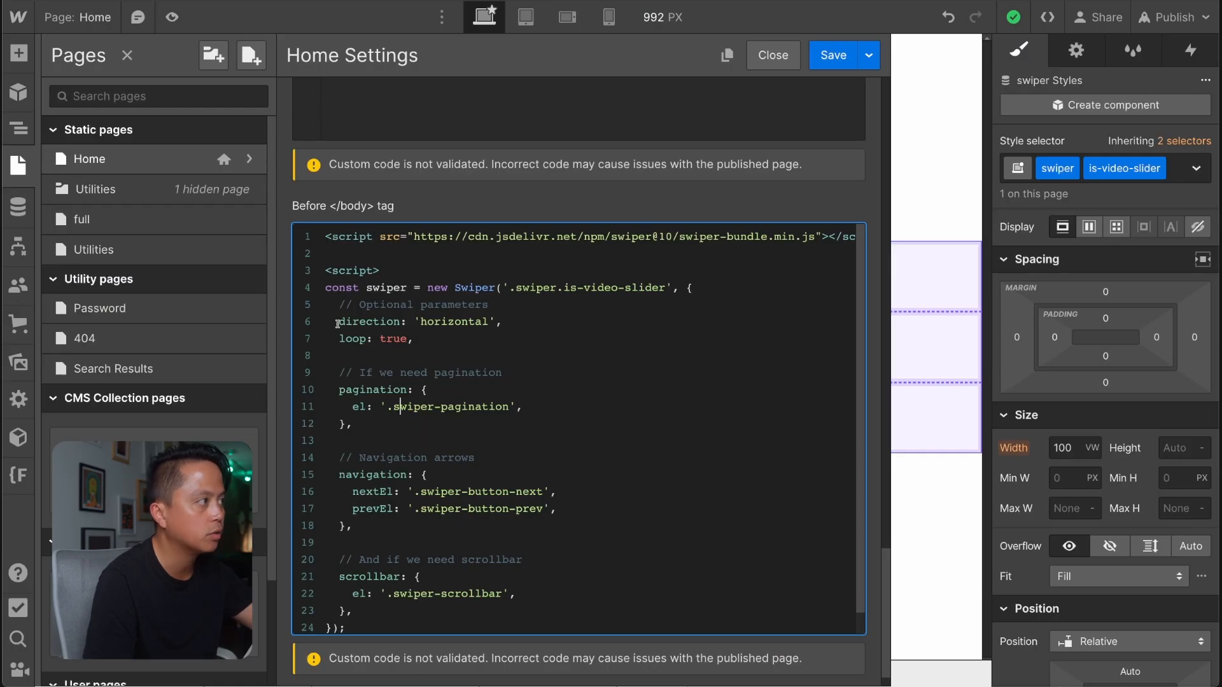
Compare the direction, loop and other options in the Webflow script with the names, defaults and descriptions in Swiper's parameters table.
drag(337, 322, 366, 340)
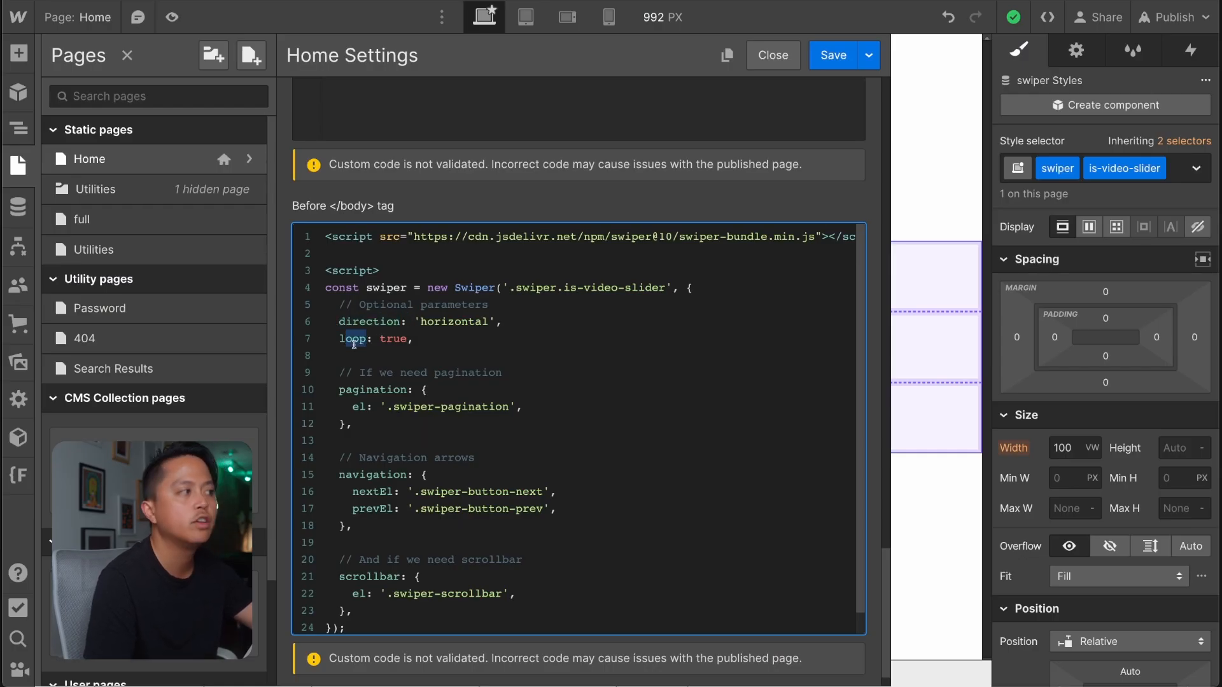
click(353, 346)
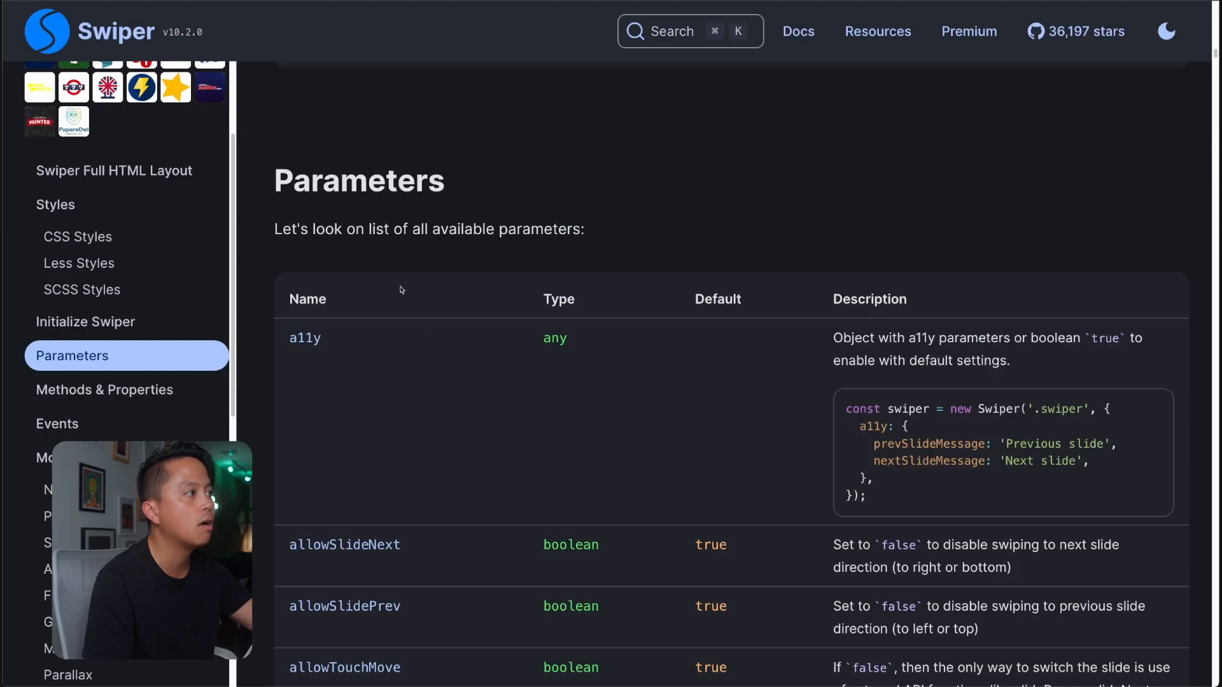
scroll(417, 516, down, 2)
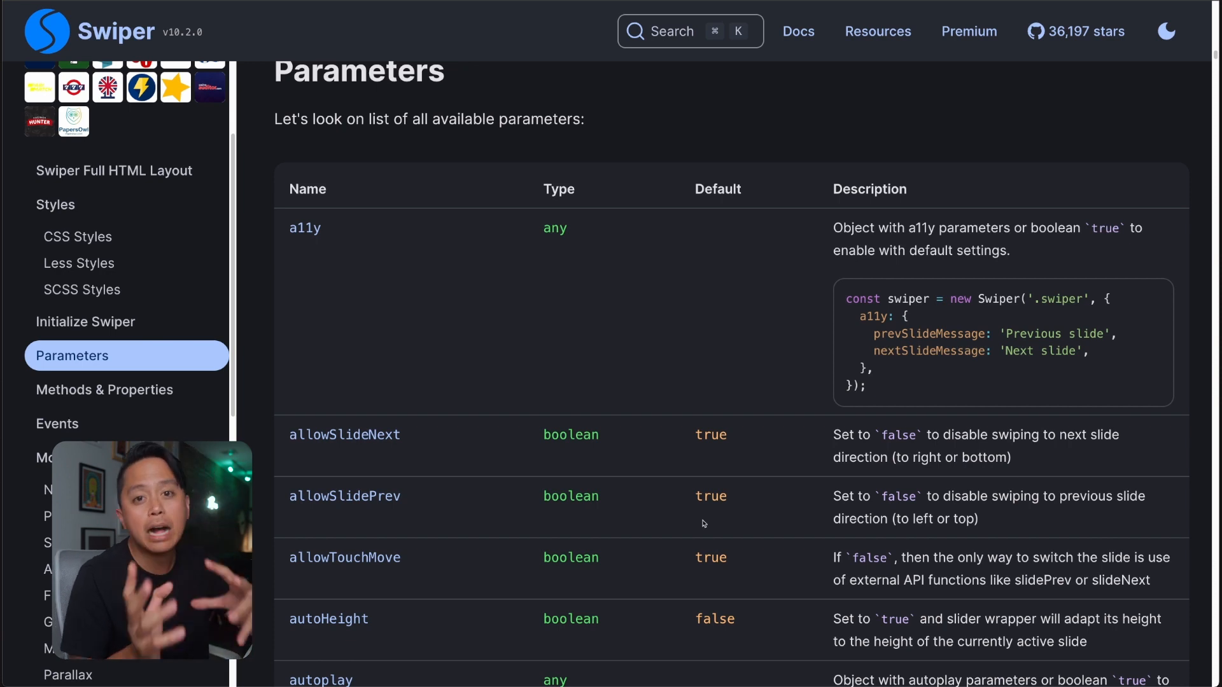
scroll(747, 155, down, 1)
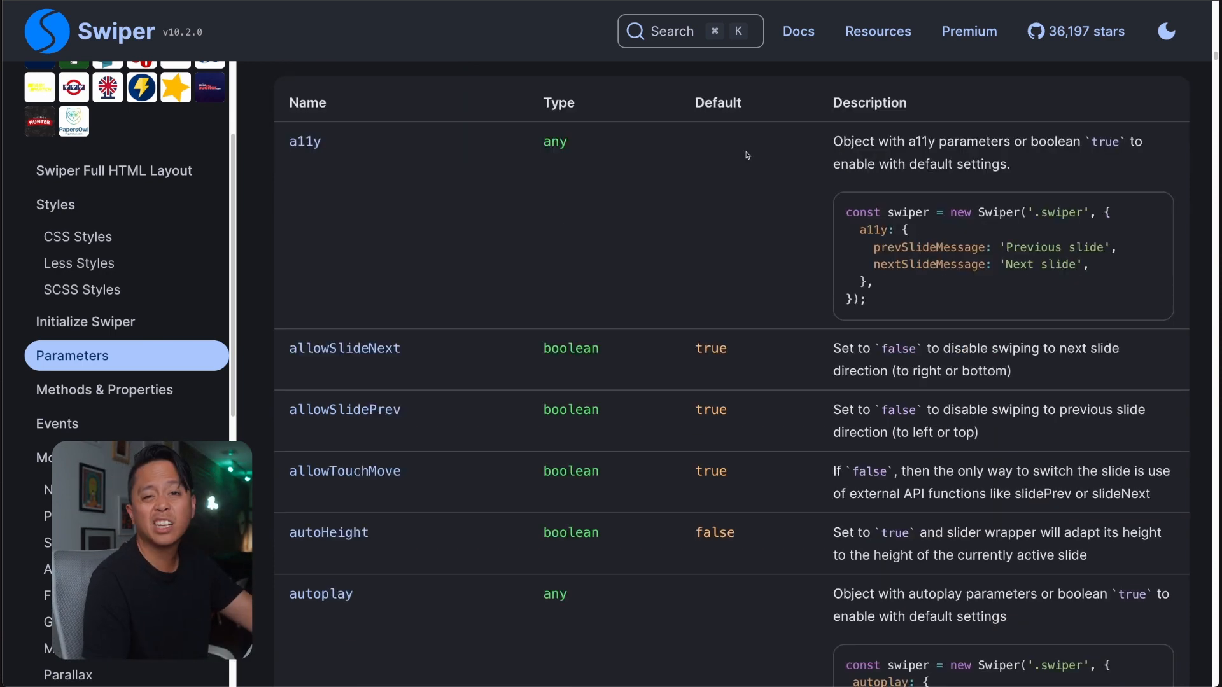
scroll(732, 496, down, 9)
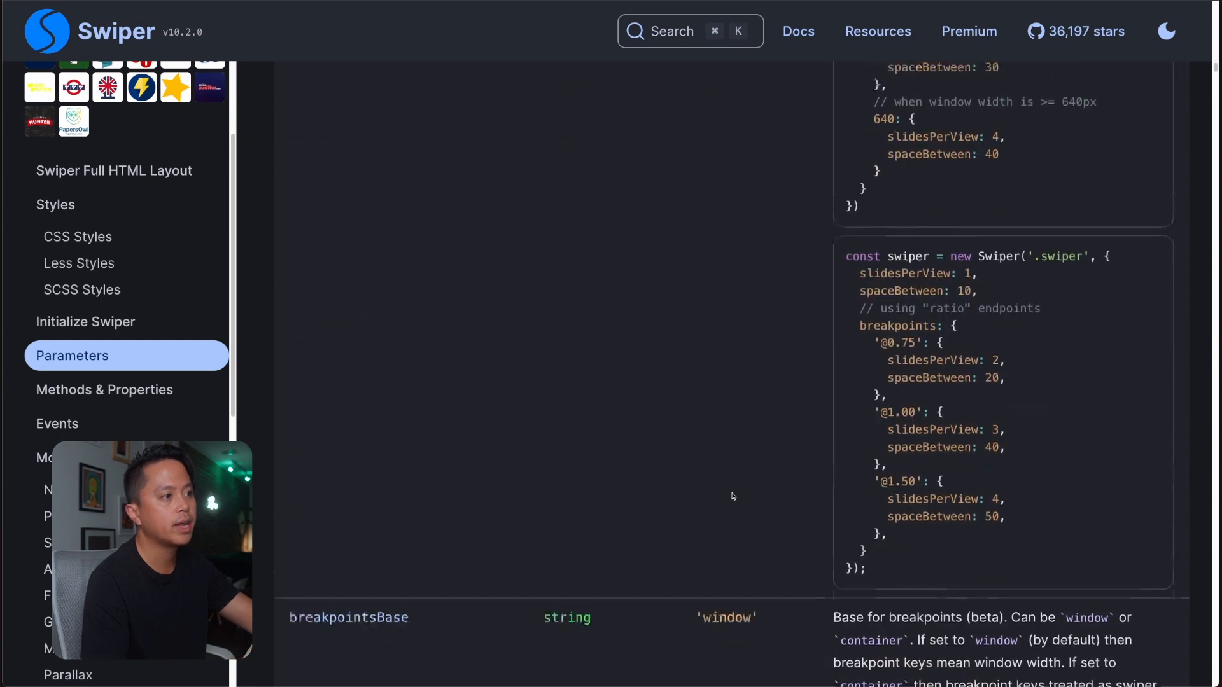
scroll(732, 496, up, 8)
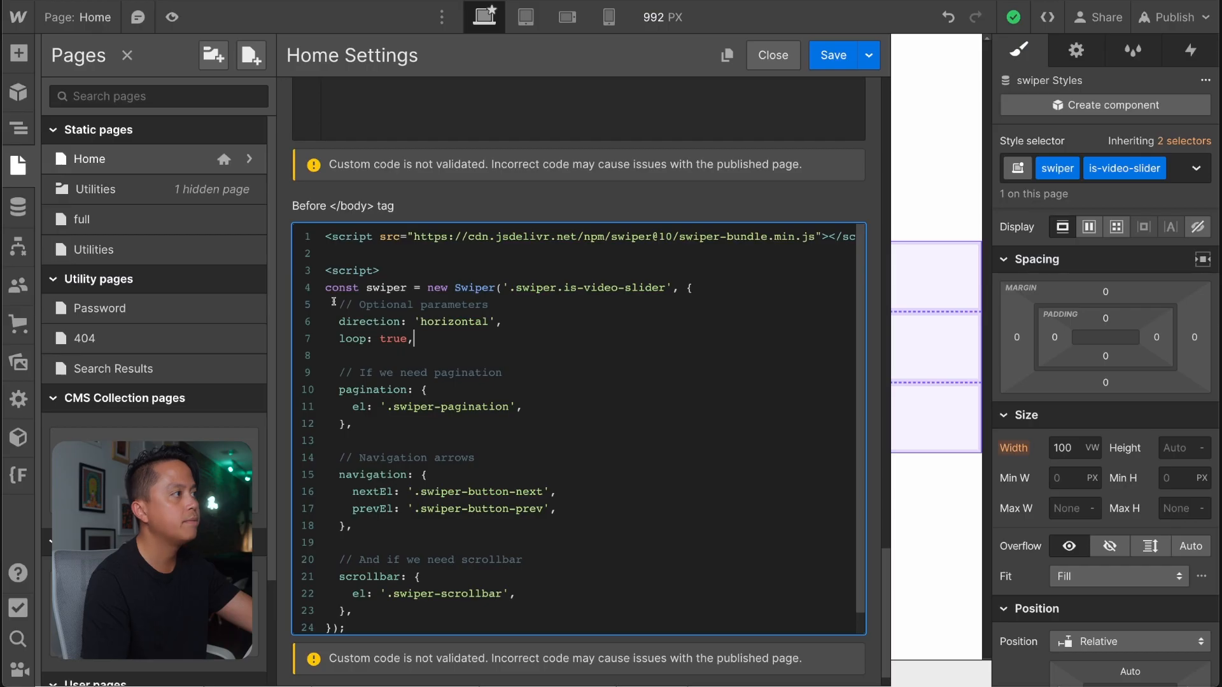
drag(332, 301, 582, 537)
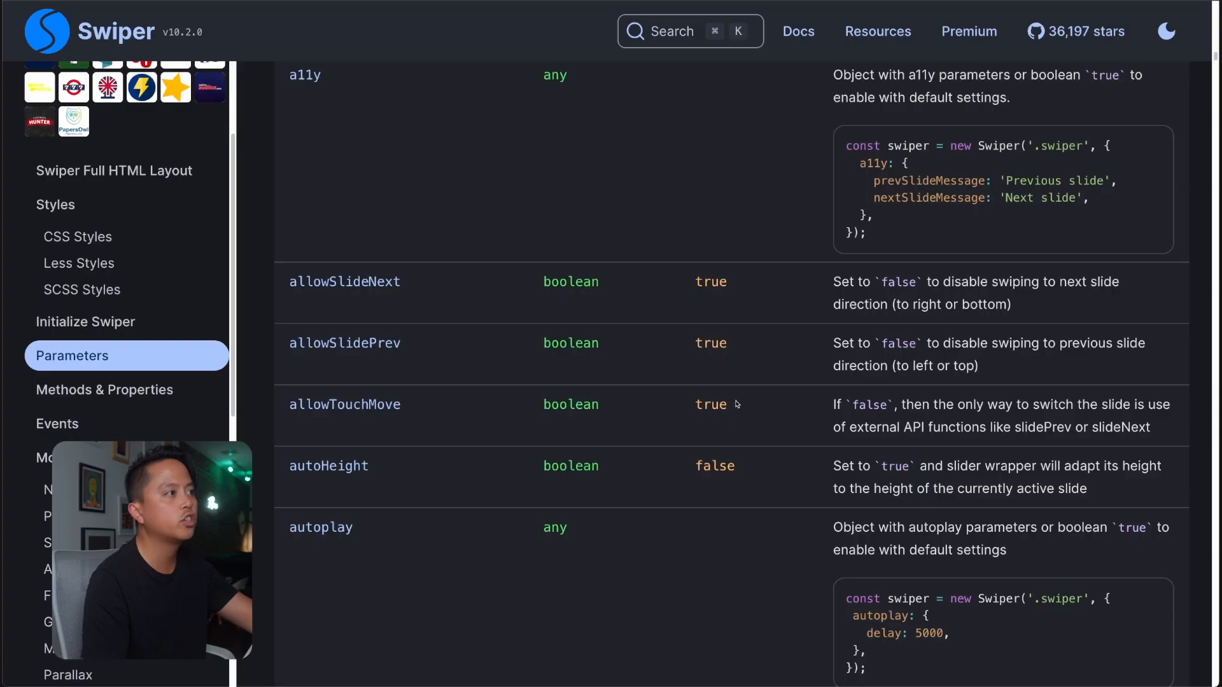
scroll(737, 404, up, 3)
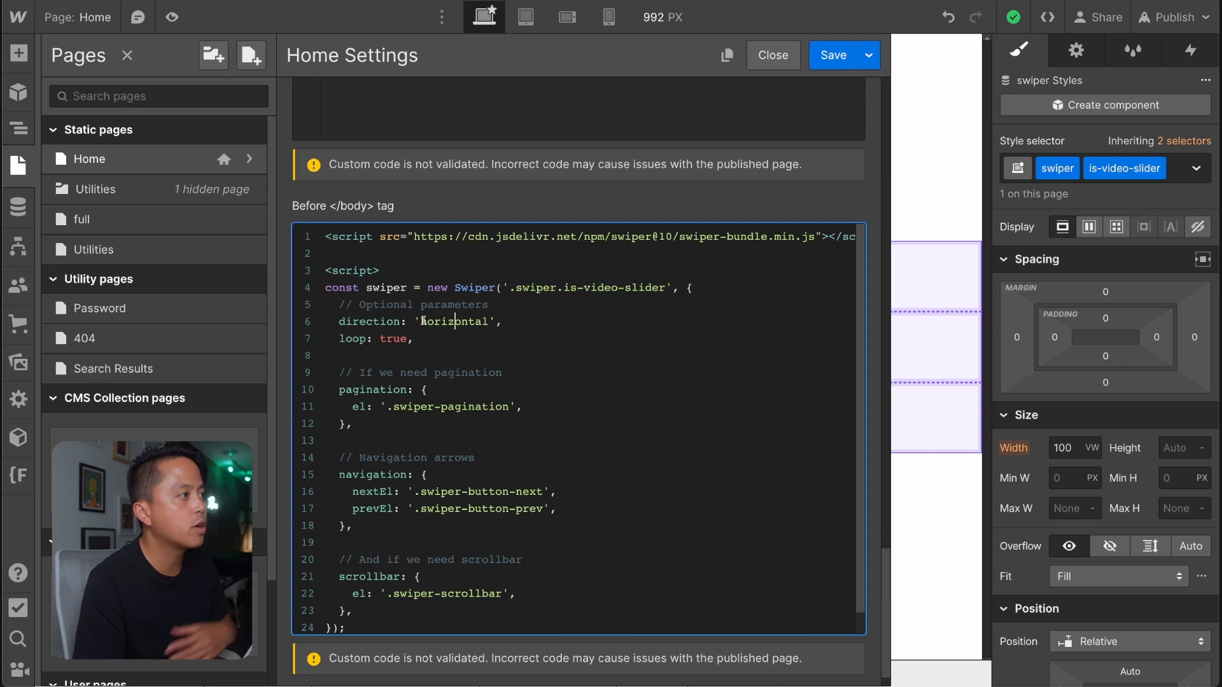
Delete the direction option, including its trailing comma, from the Swiper script in Webflow's Home page settings.
drag(420, 321, 486, 321)
click(509, 327)
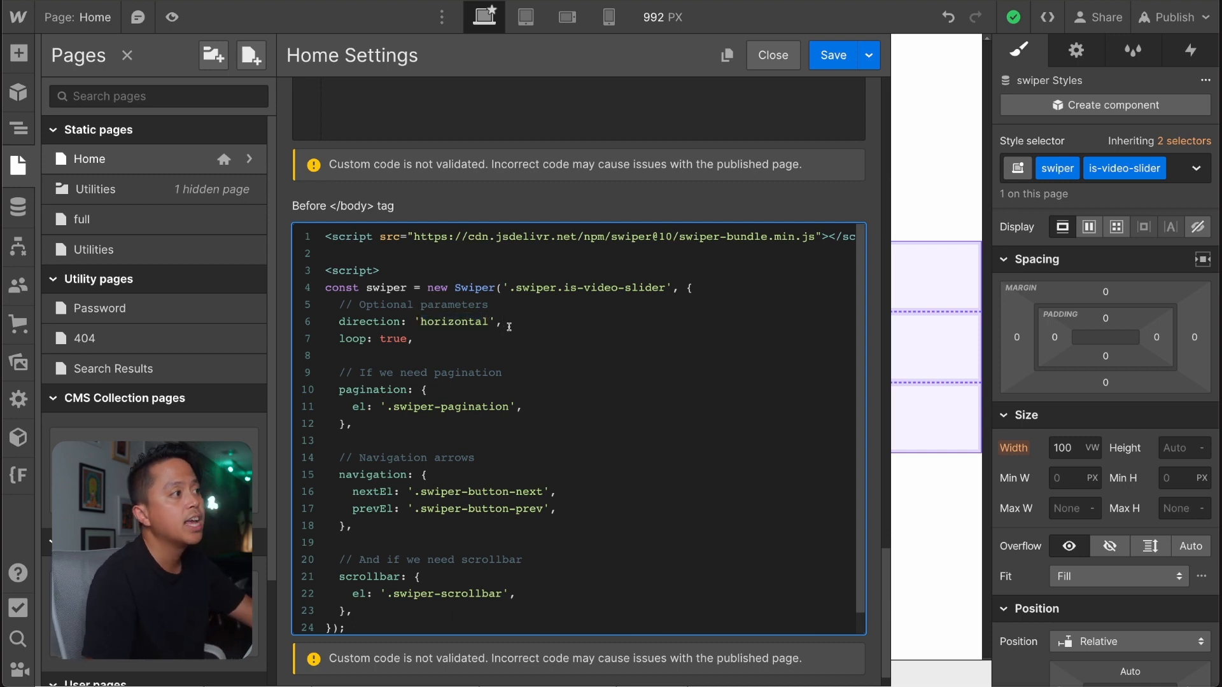
drag(509, 326, 339, 325)
key(BackSpace)
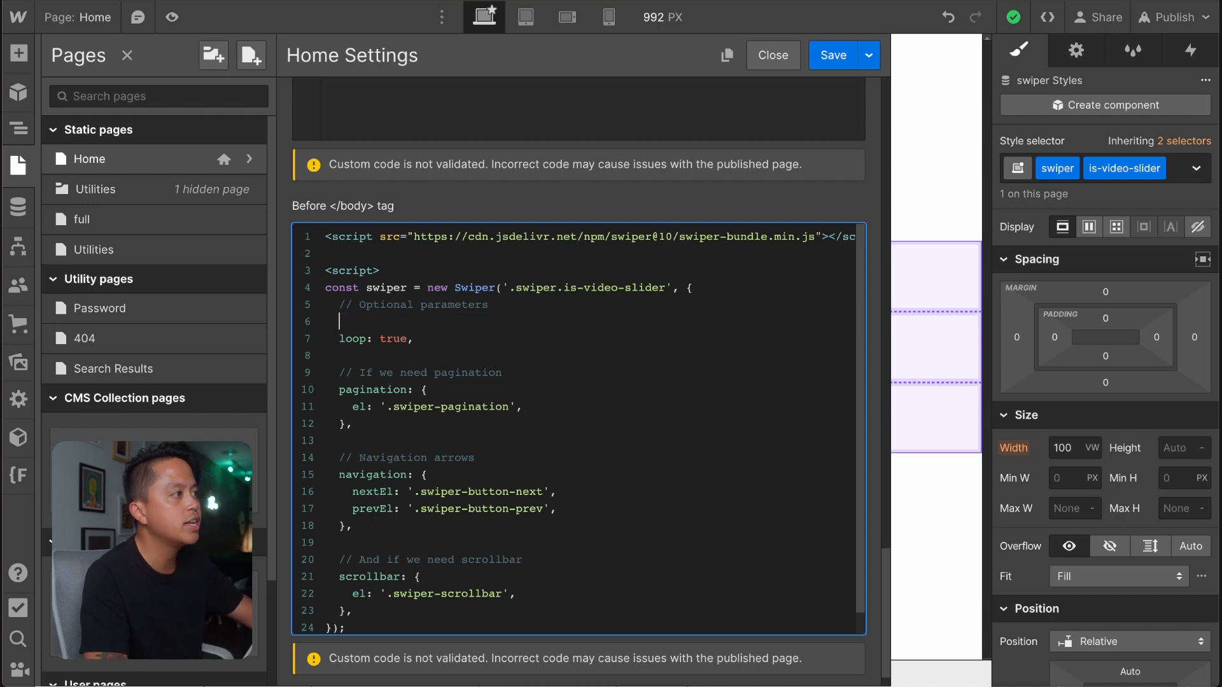
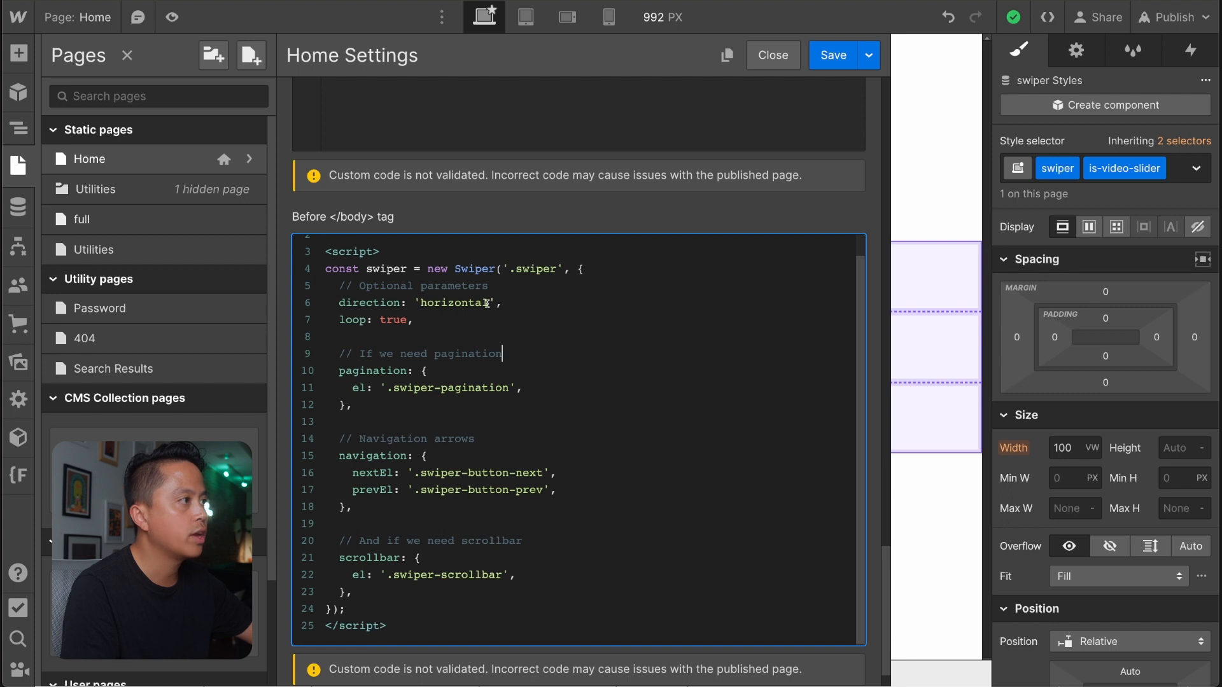
Delete the direction and loop options and the "Optional parameters" comment from the Swiper script.
drag(504, 303, 500, 290)
text(r)
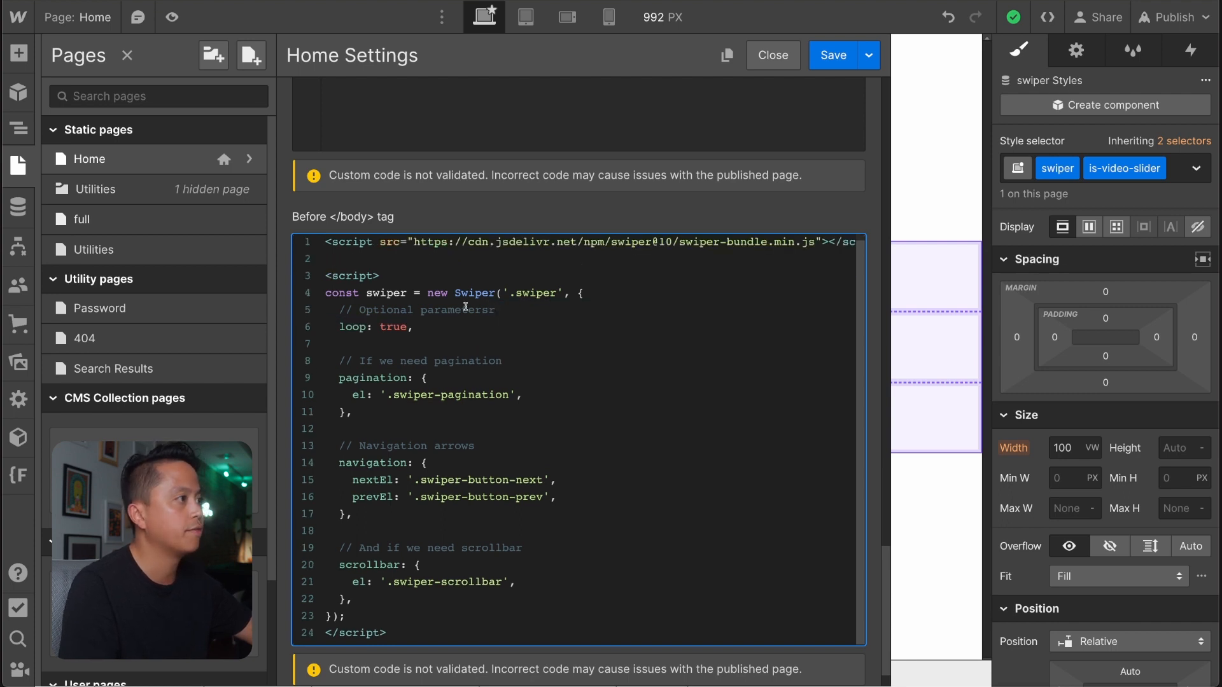
key(BackSpace)
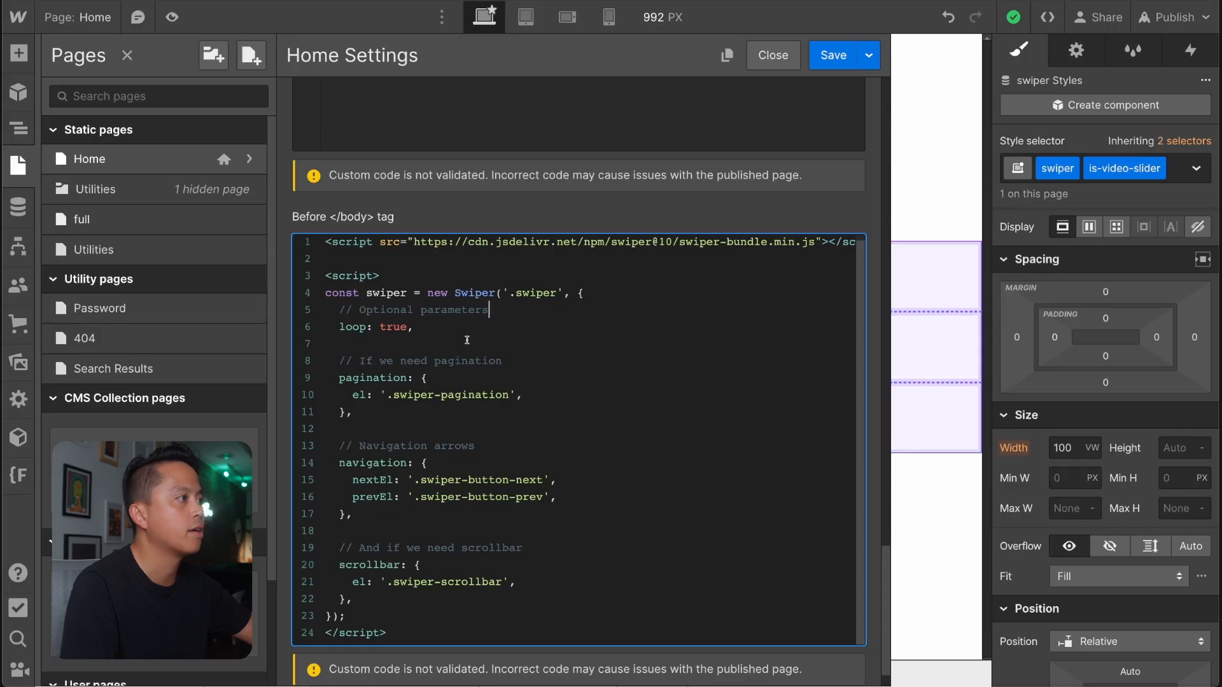
drag(414, 326, 502, 309)
key(BackSpace)
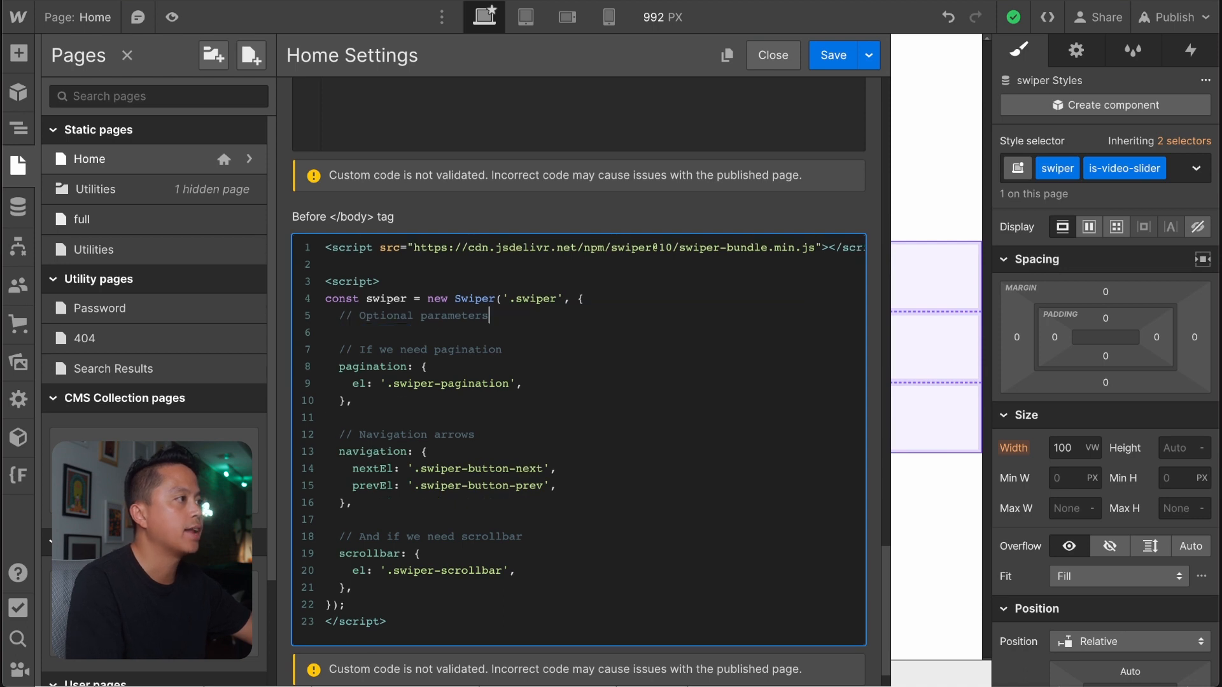
triple_click(463, 314)
key(BackSpace)
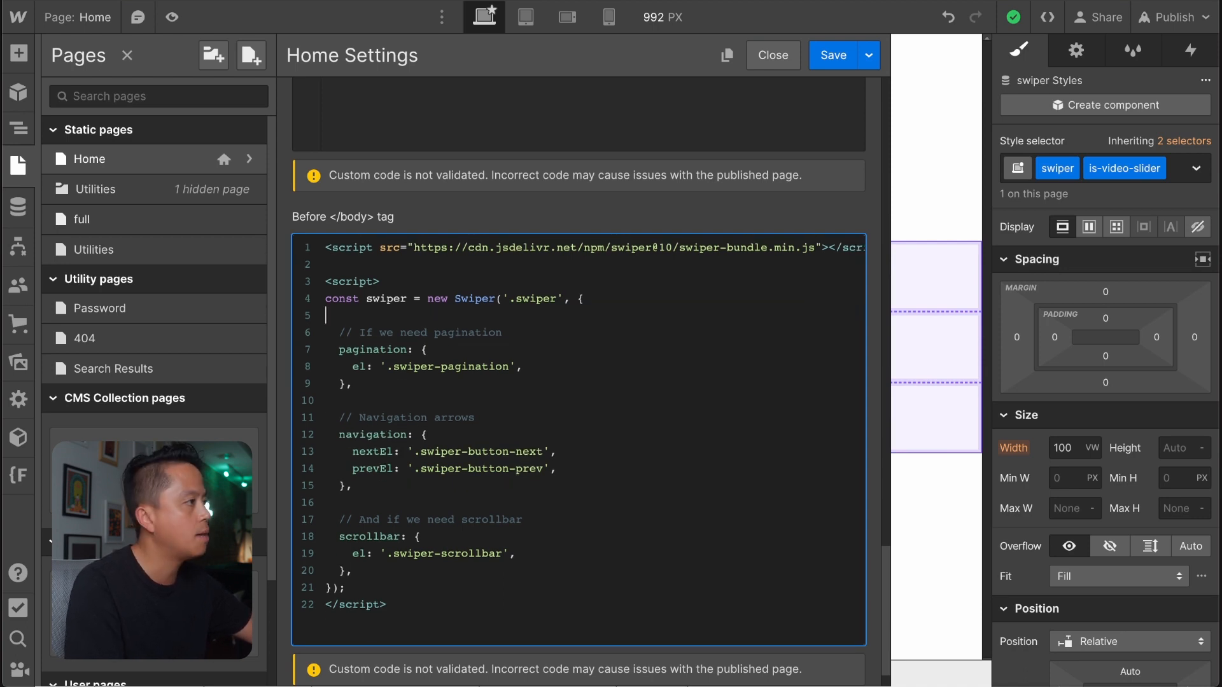
key(BackSpace)
key(Return)
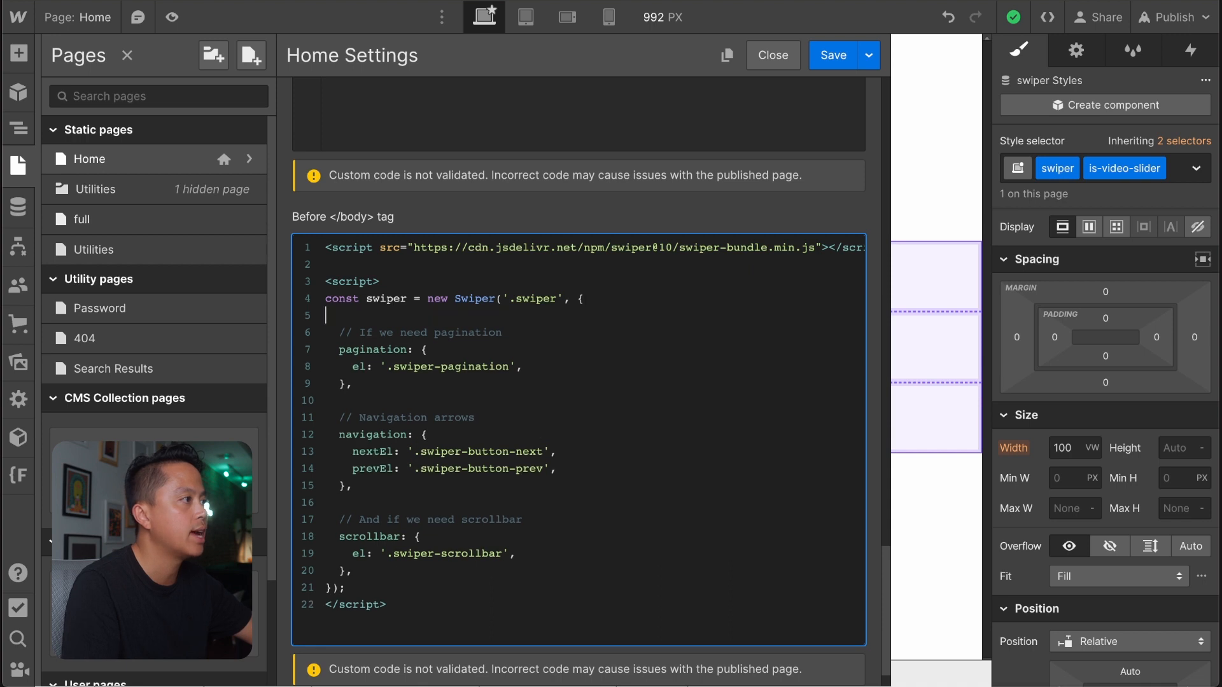
Delete the pagination, navigation and scrollbar blocks with their comments from the Swiper script.
drag(353, 384, 339, 313)
key(BackSpace)
drag(352, 418, 325, 332)
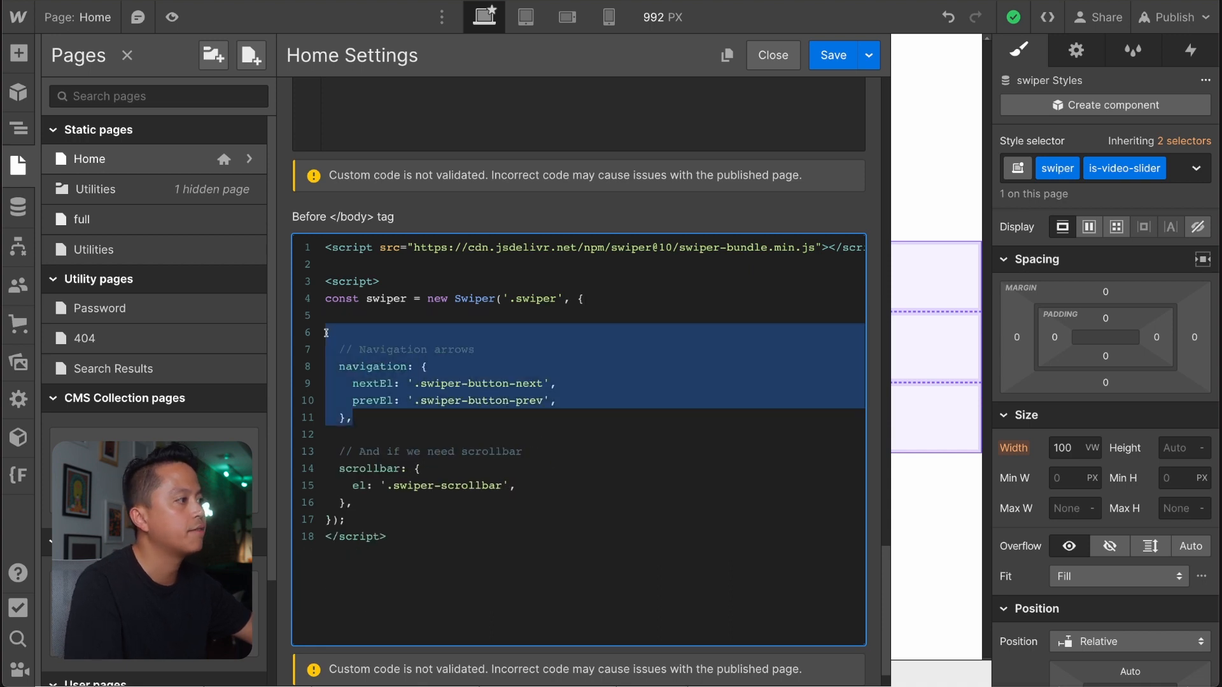
key(BackSpace)
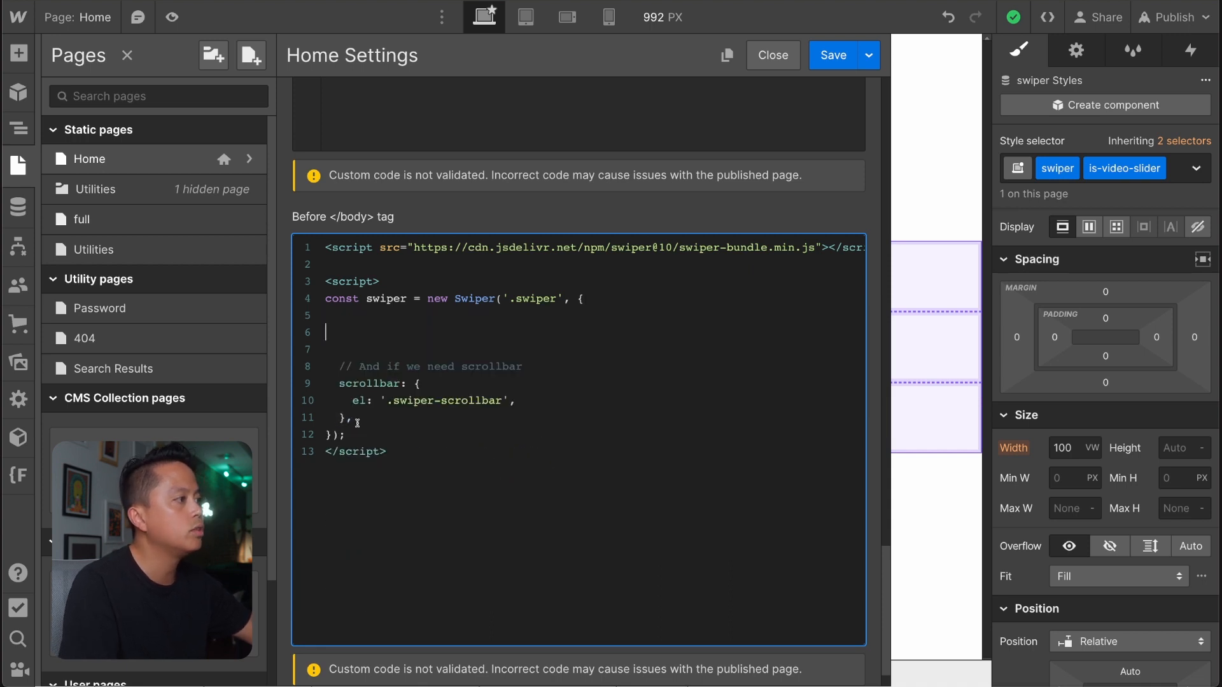
drag(354, 421, 302, 357)
key(BackSpace)
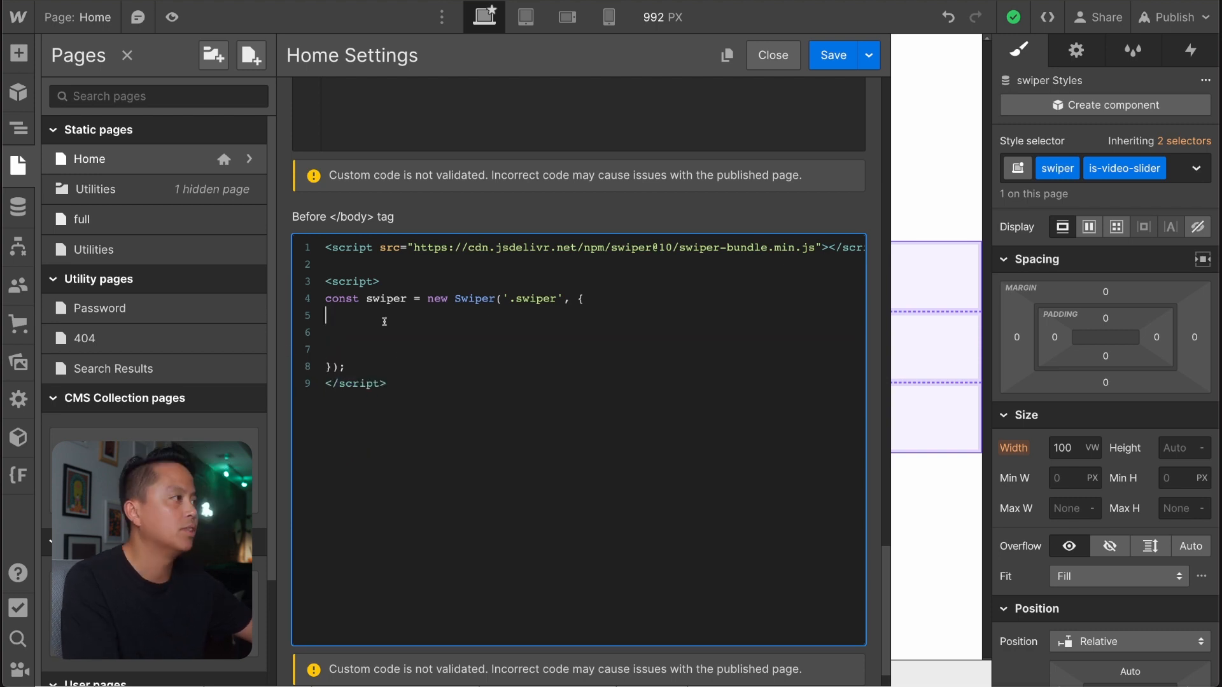
Add a "//Parameters" comment inside the Swiper options, followed by the option slidesPerView: 2.
key(Return)
text(//)
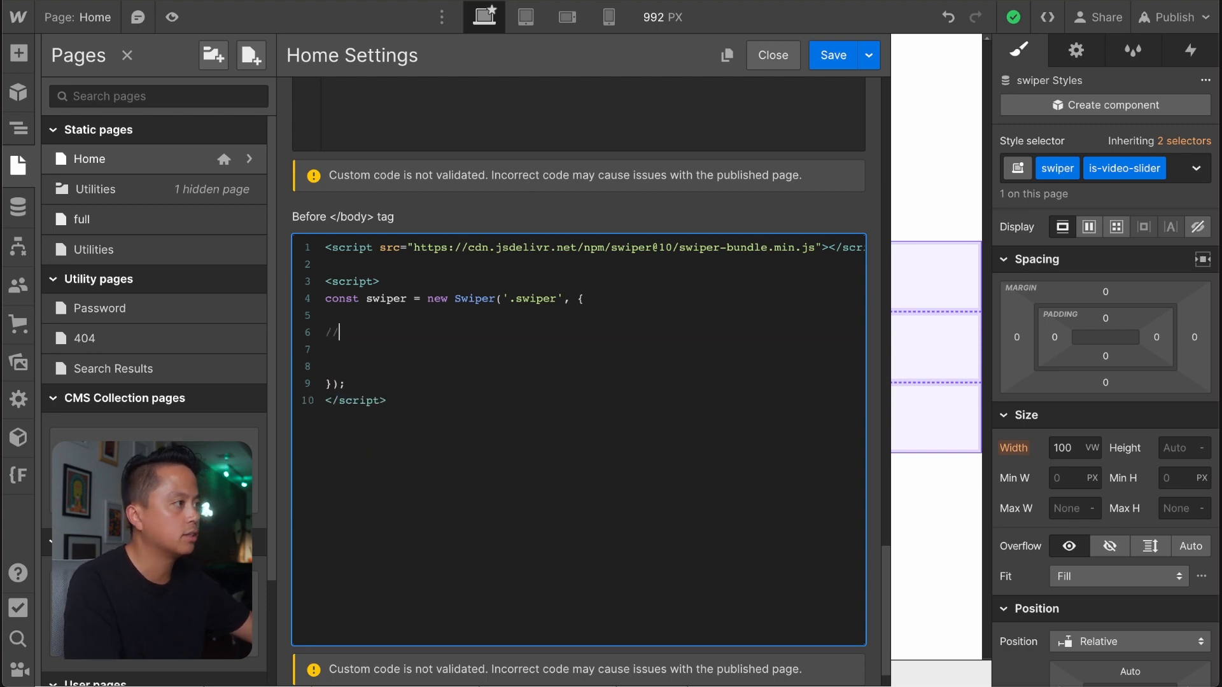
text(Parameter)
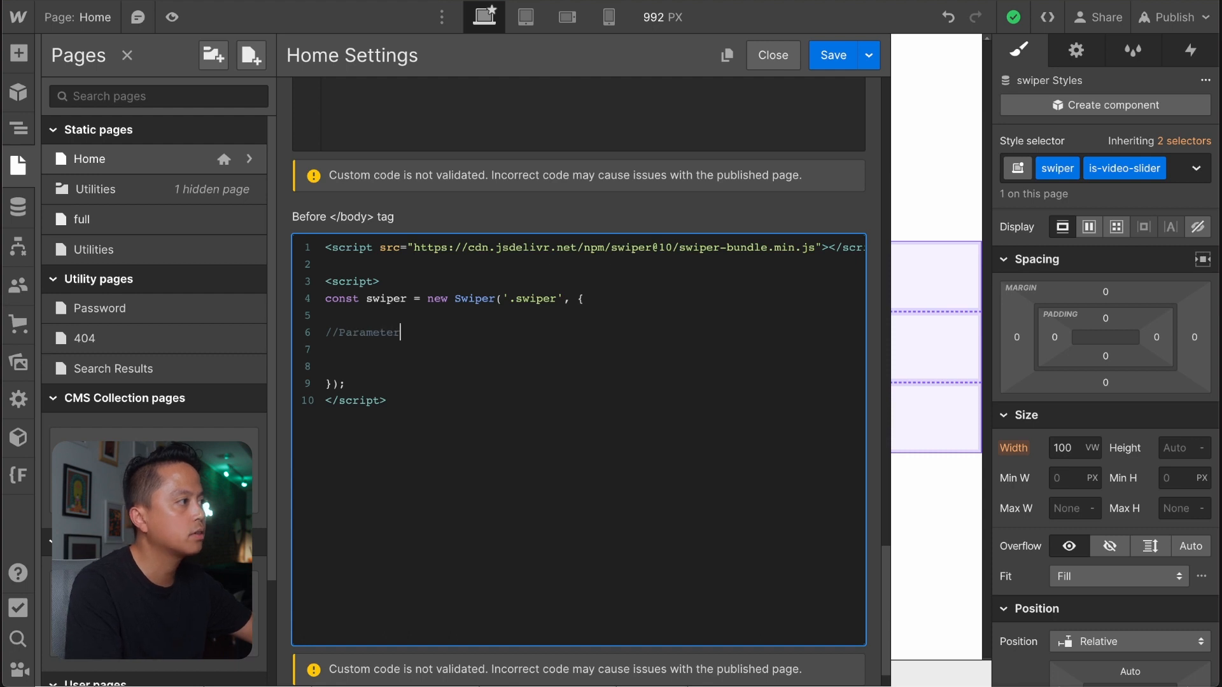
text(s)
key(Return)
text(slide)
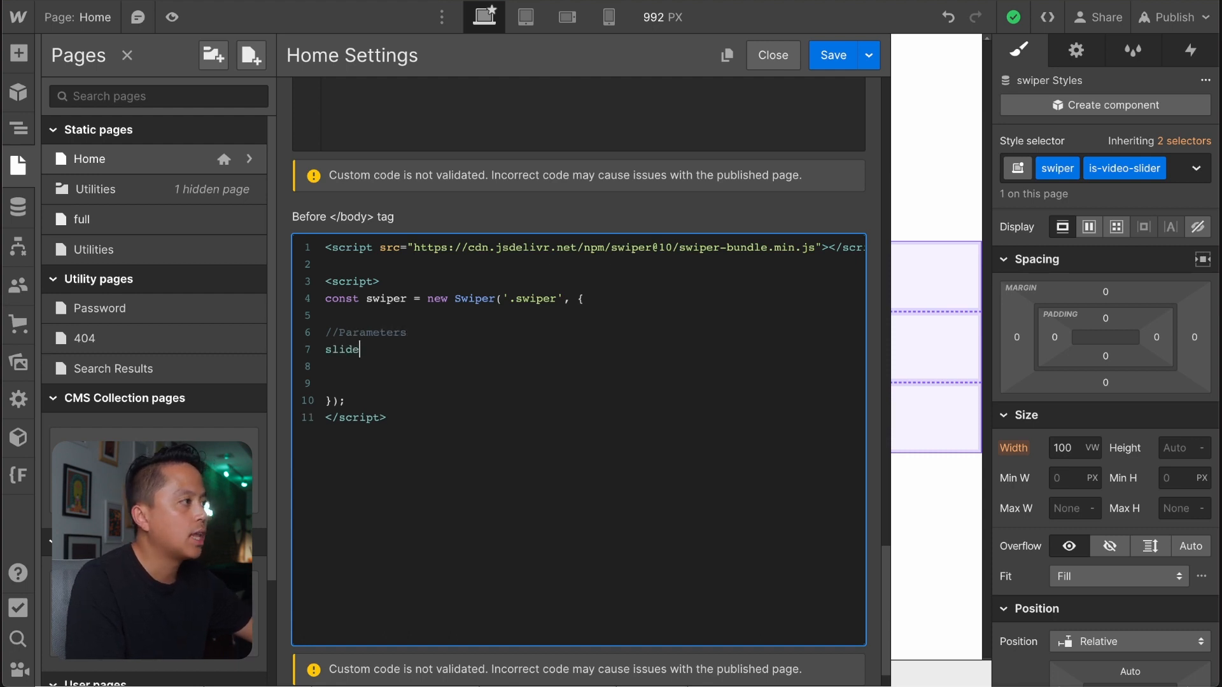
text(sPer)
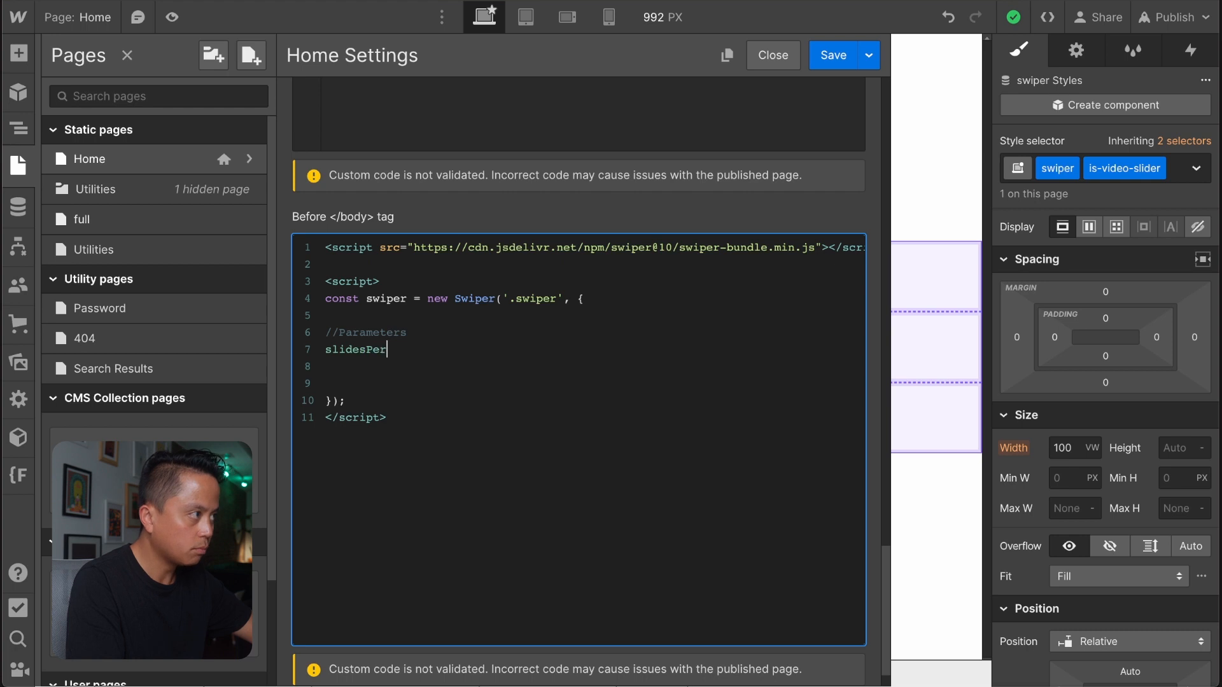
text(View: 2)
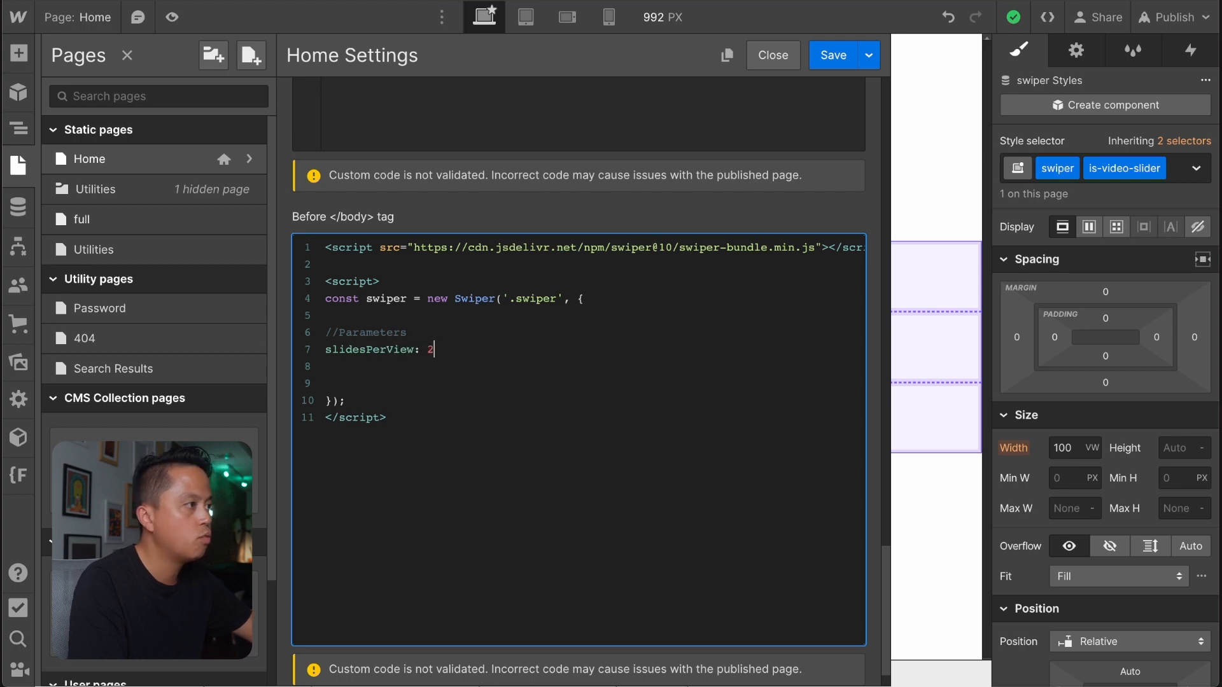
text(,)
key(Return)
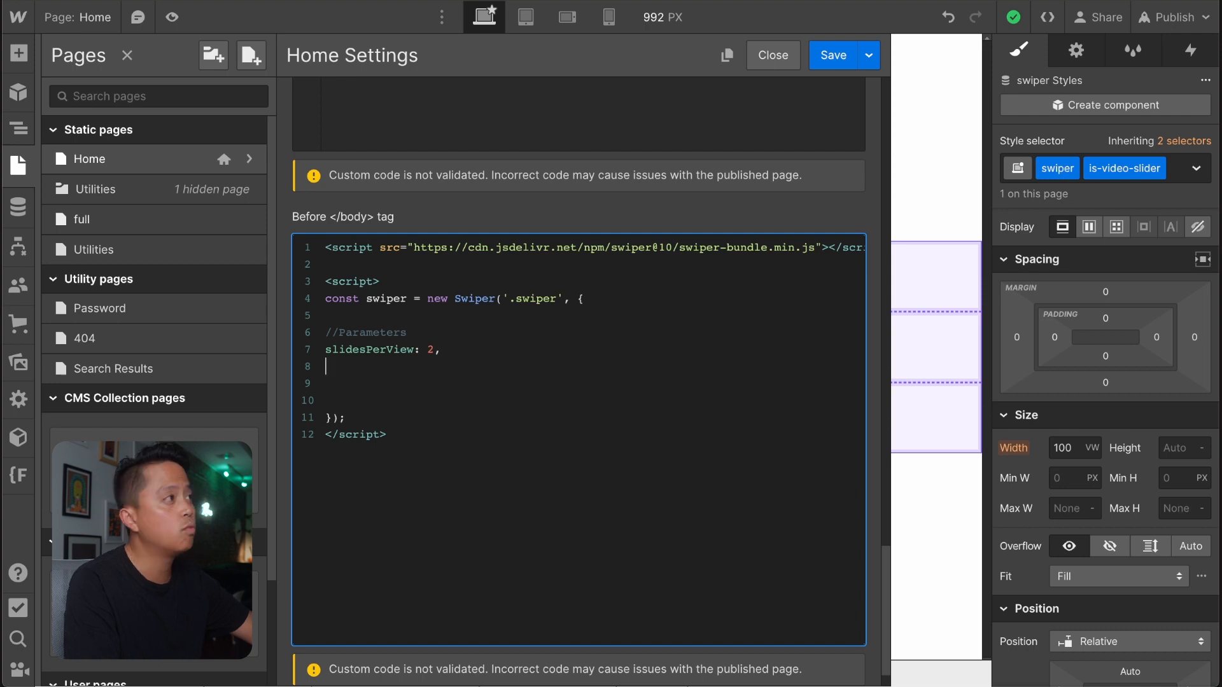
Add the options speed: 800 and grabCursor: true below slidesPerView.
text(speed:)
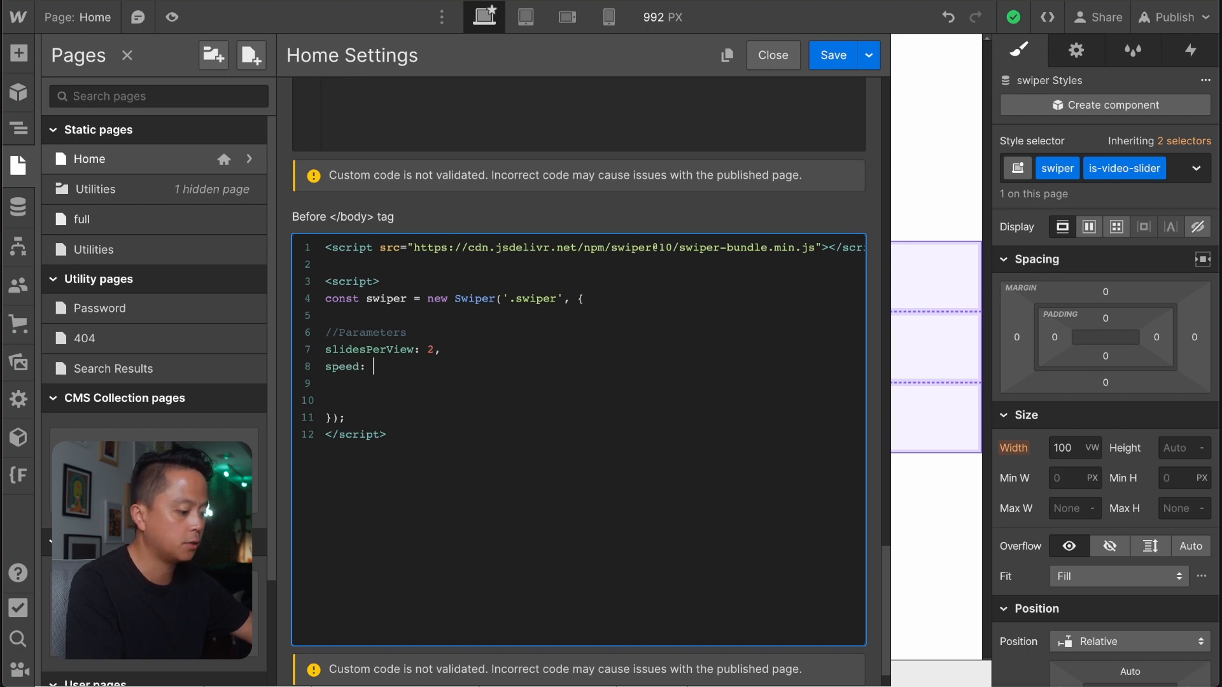
text( 800,)
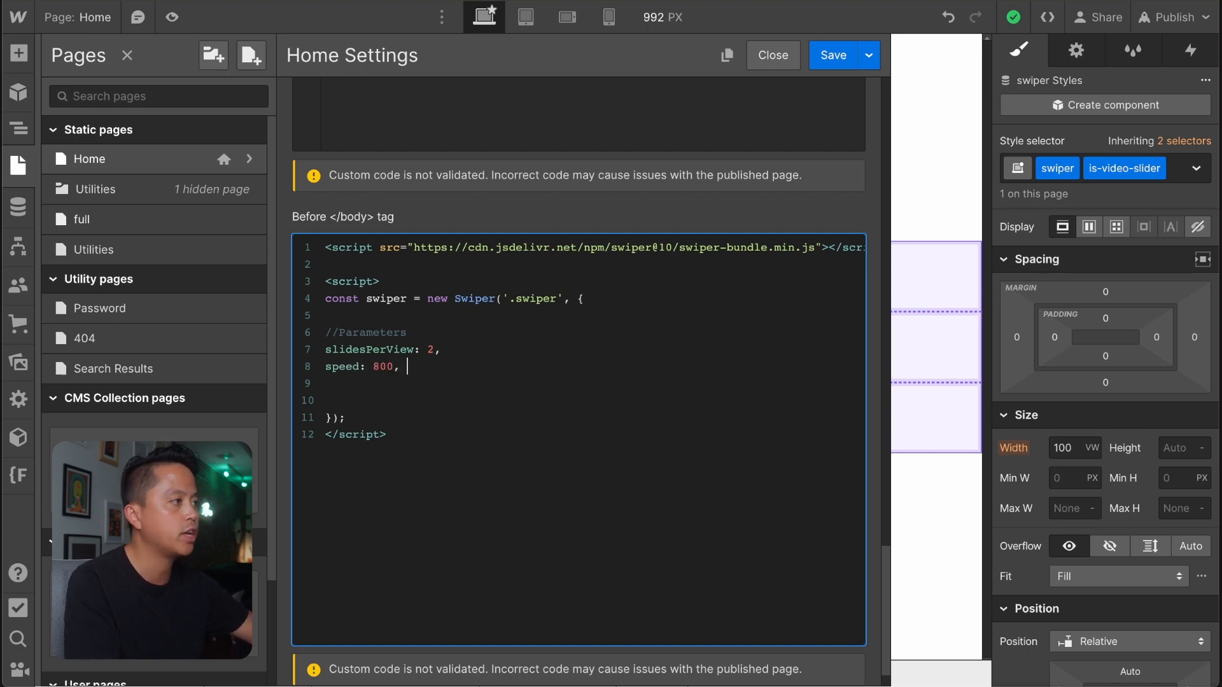
key(Return)
text(grabCursor:)
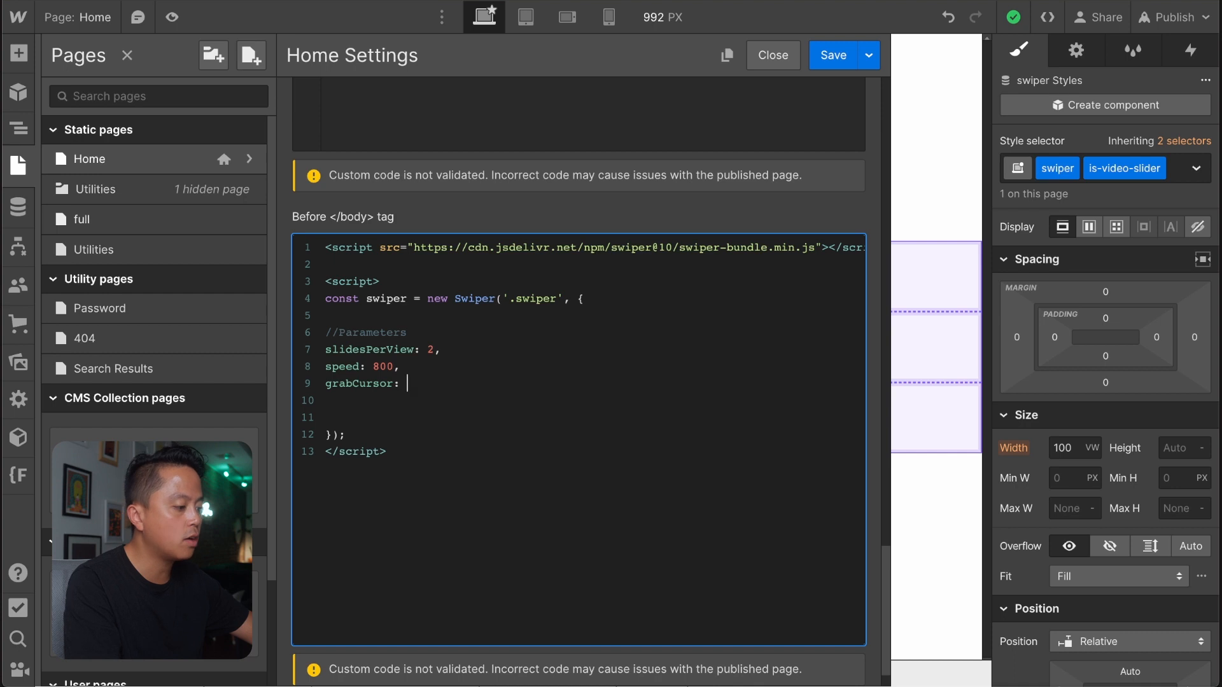
text(true,)
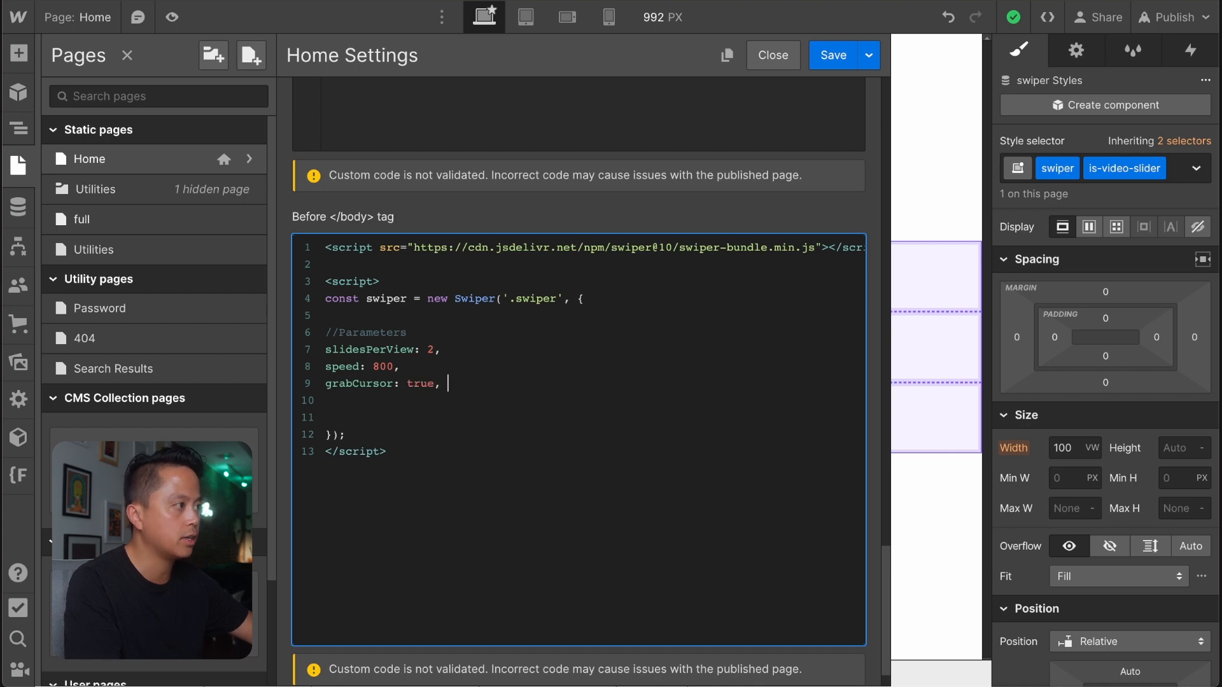
Add the option mousewheel: true below grabCursor, spelling the name entirely in lowercase.
key(Return)
text(mouseWhee)
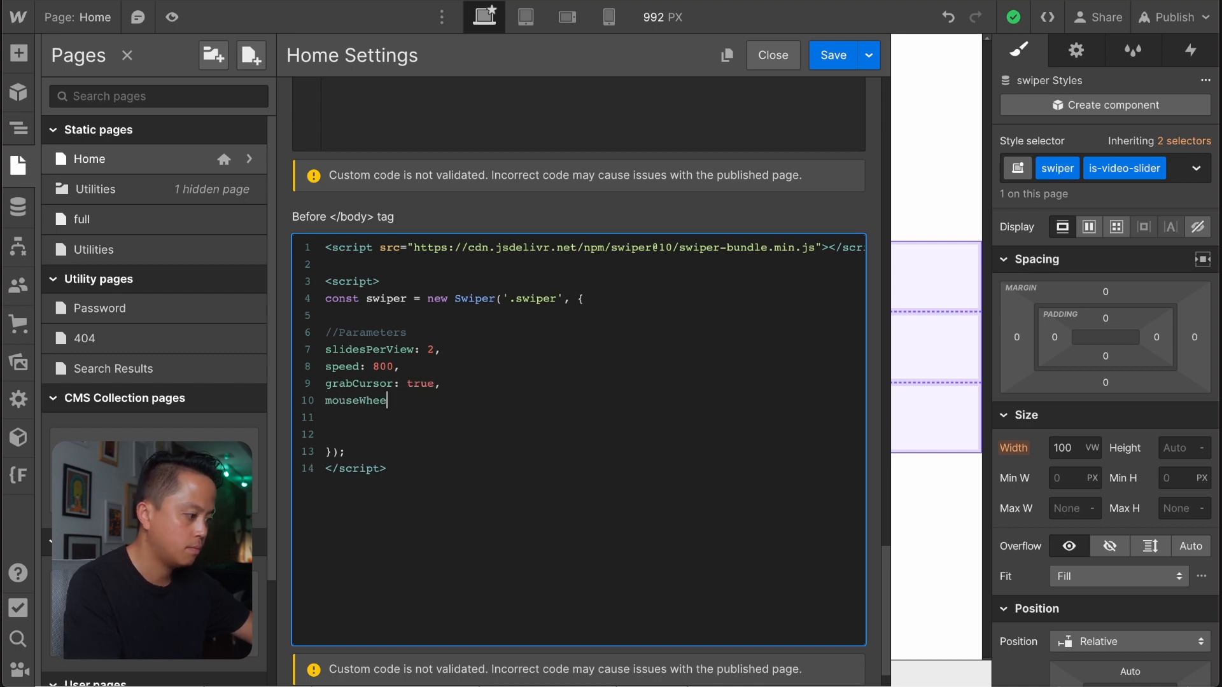
key(BackSpace)
key(BackSpace)
key(BackSpace)
text(heel)
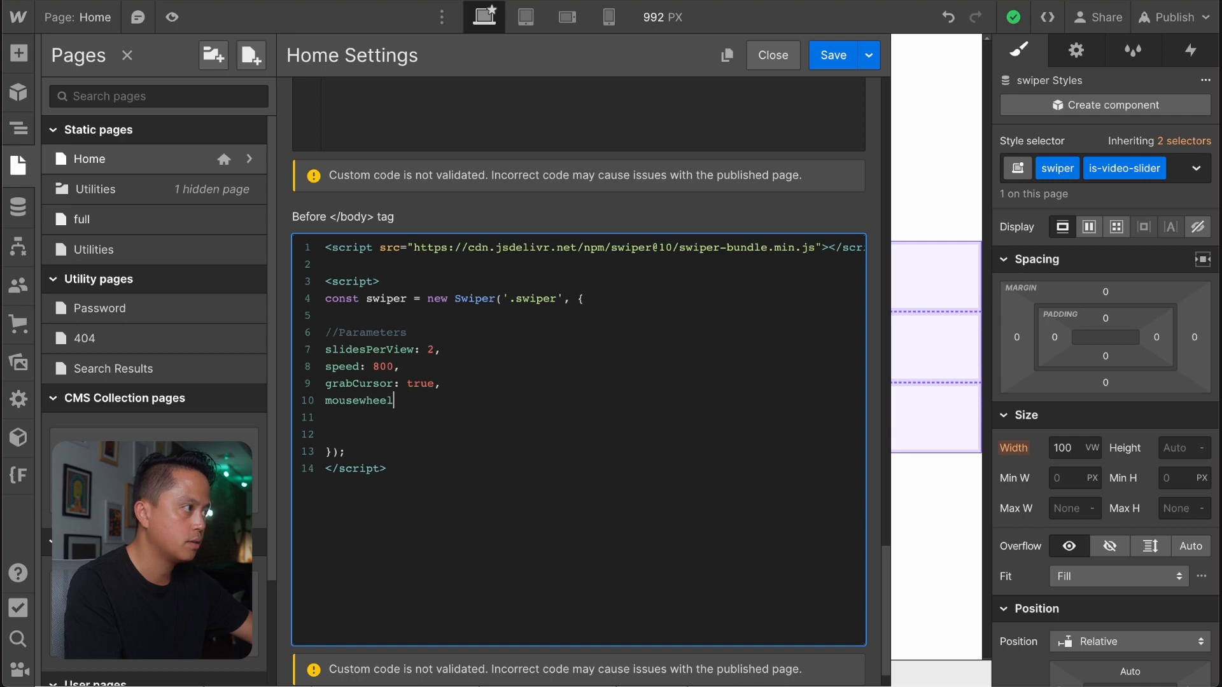
text(: true)
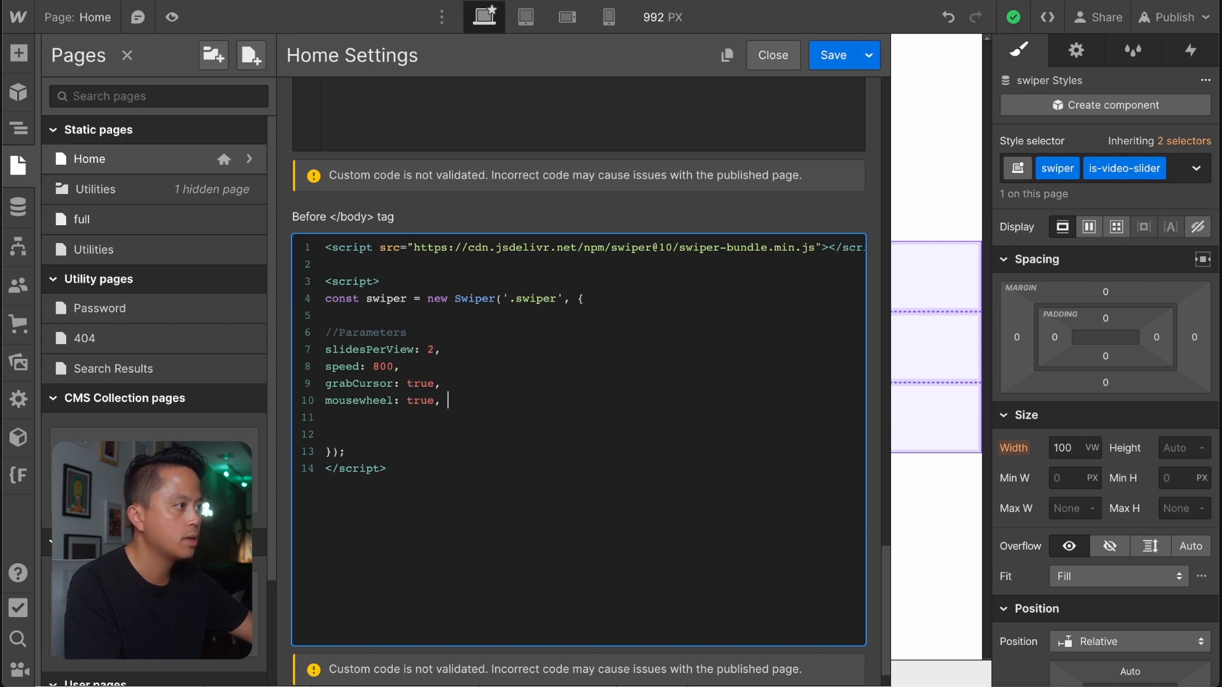
text(,)
Add parallax: true as the last Swiper option, without a spare blank line after it, and save the Home page settings.
key(Return)
text(pa)
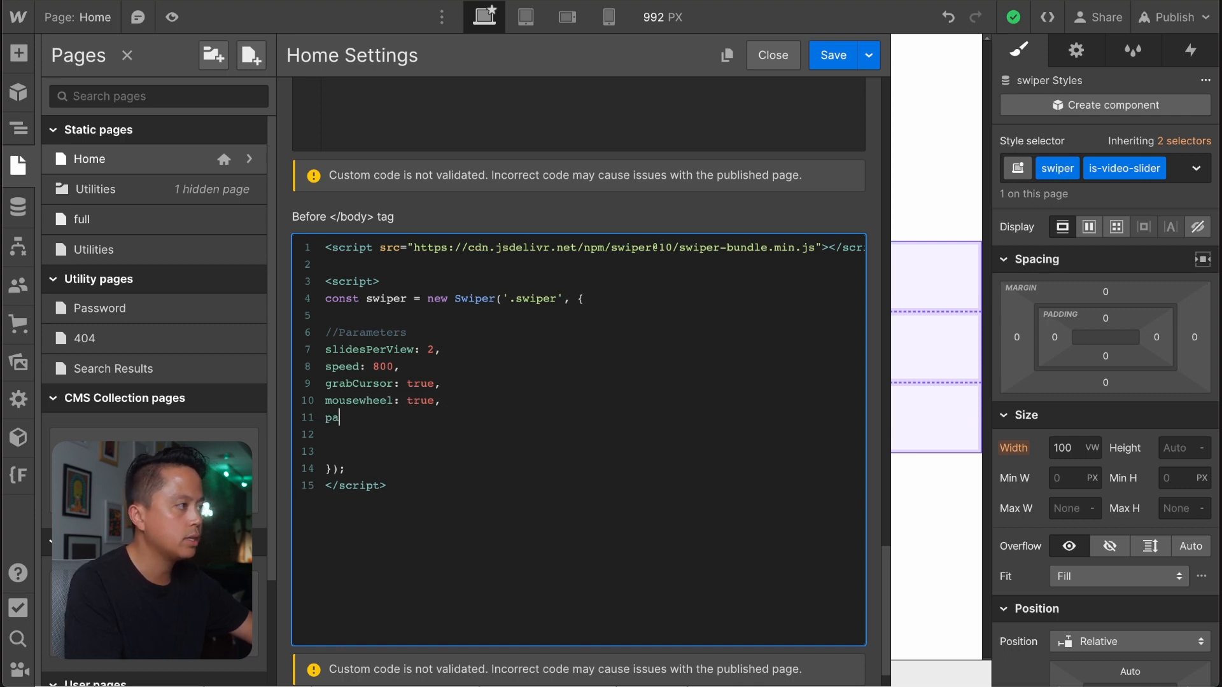
text(rallax)
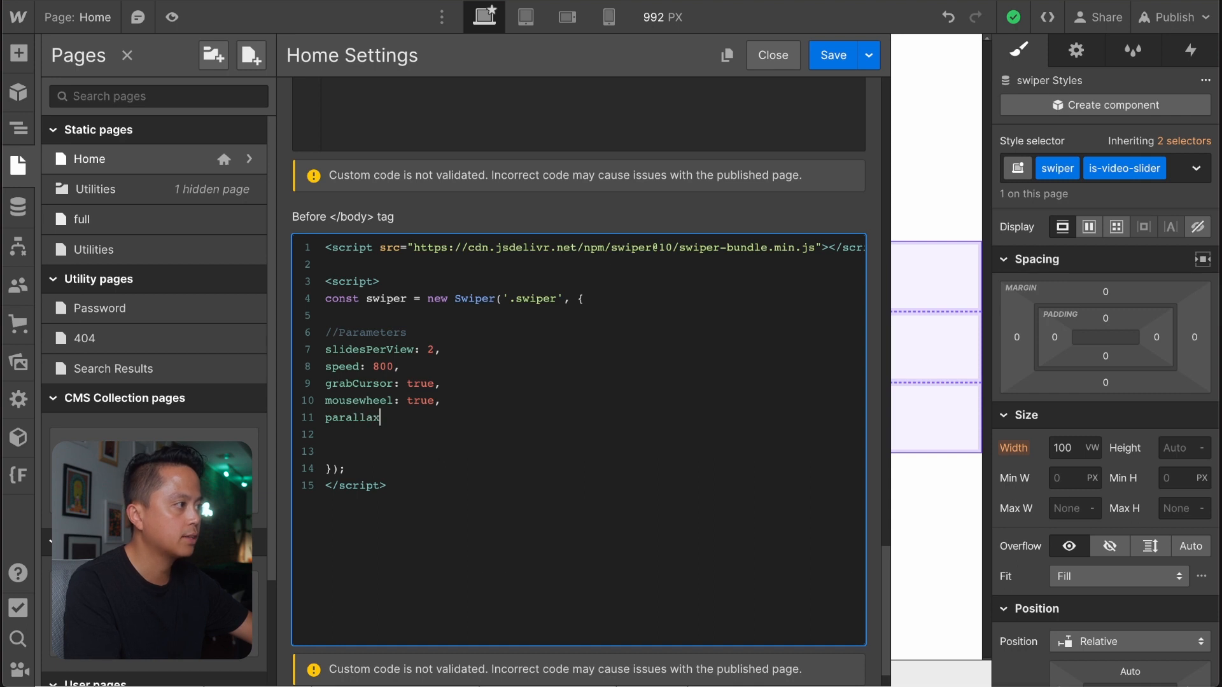
text(: true)
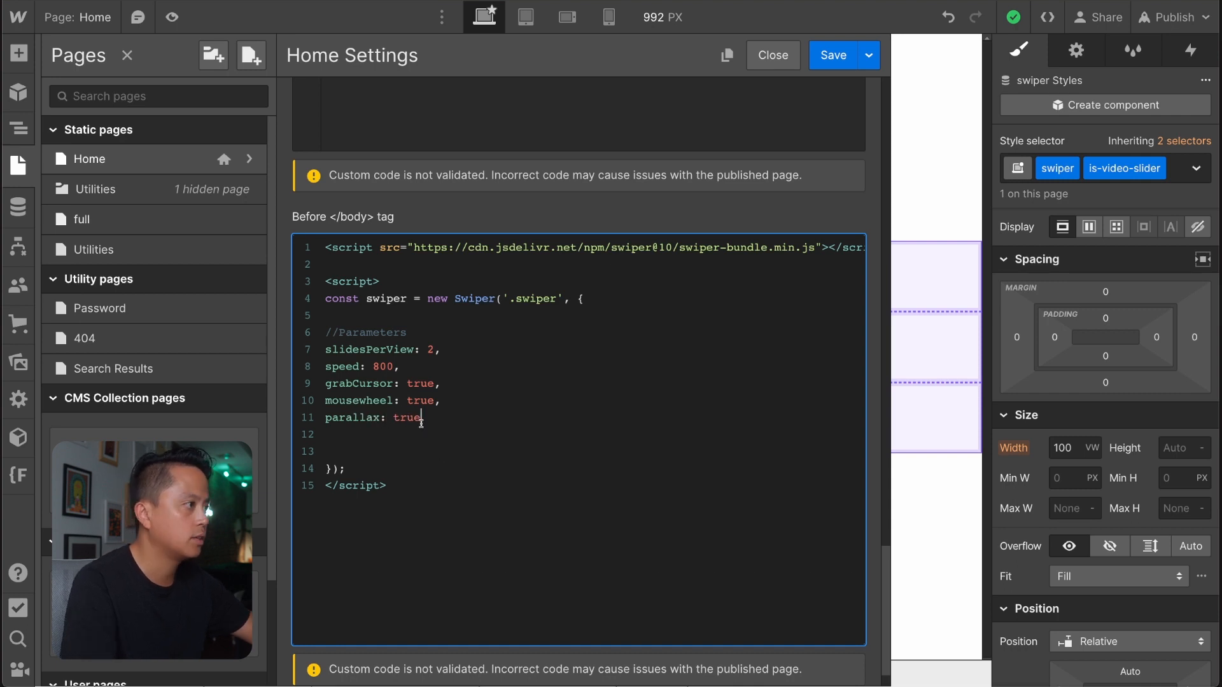
key(Delete)
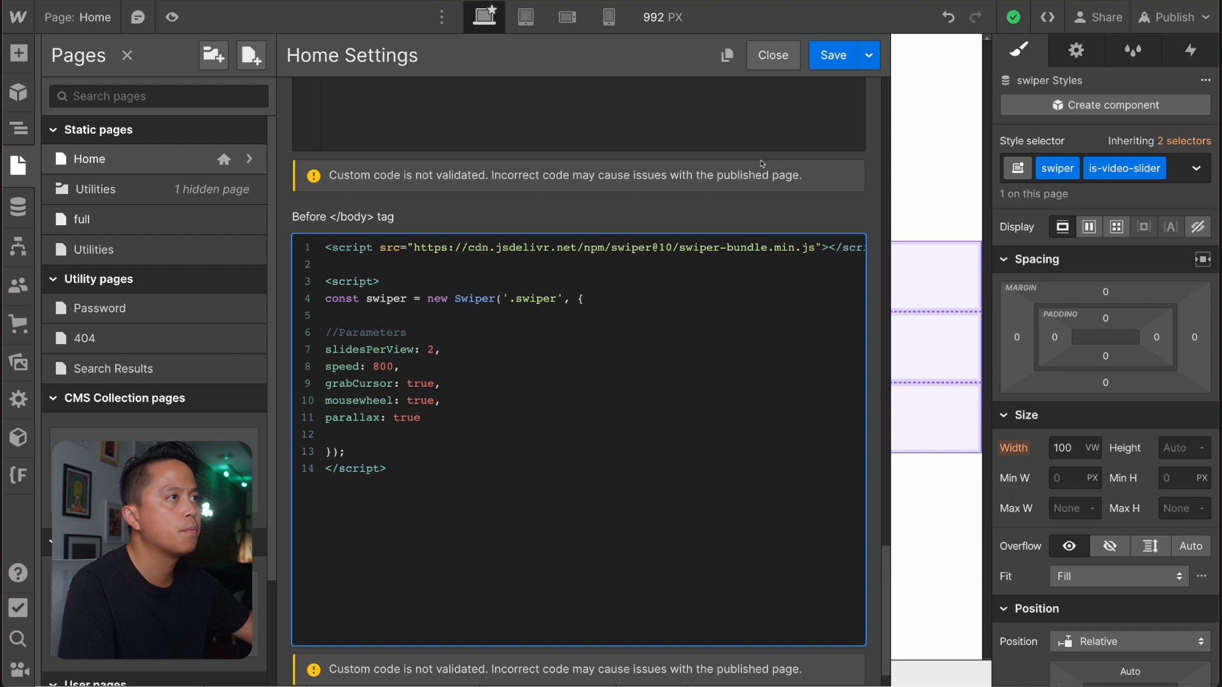
click(839, 56)
click(605, 441)
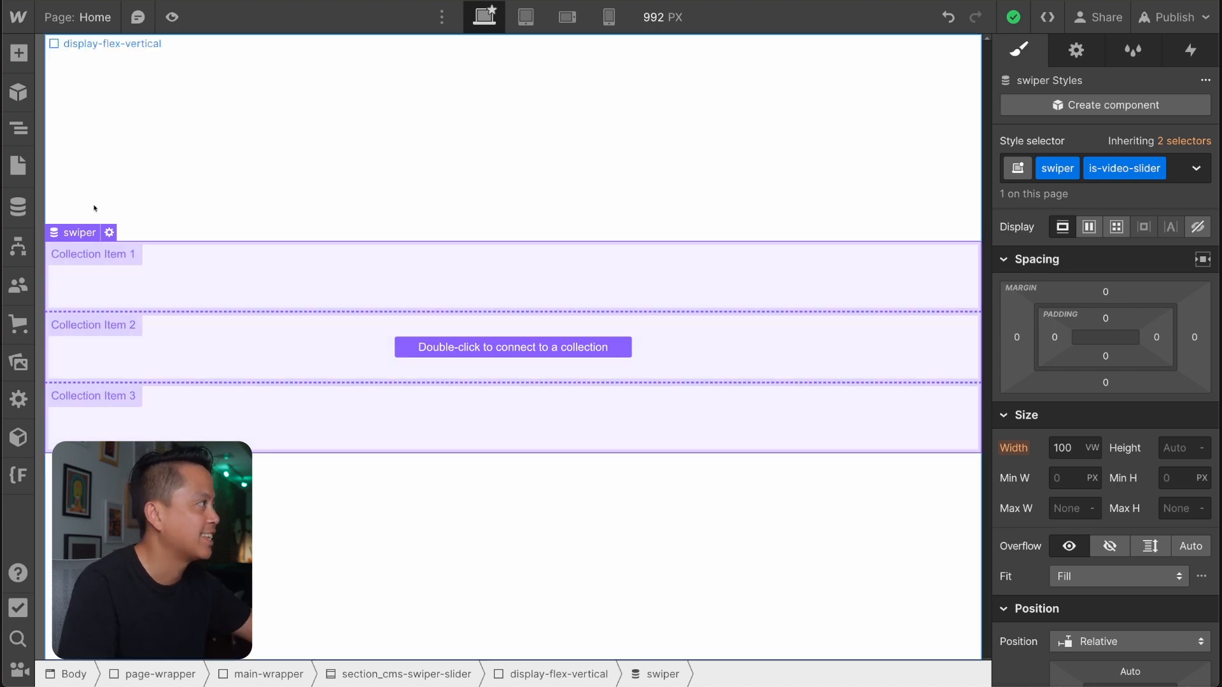
Reopen the Home page settings, check the Swiper script before the closing body tag, and save again.
click(17, 166)
click(248, 159)
scroll(411, 466, down, 20)
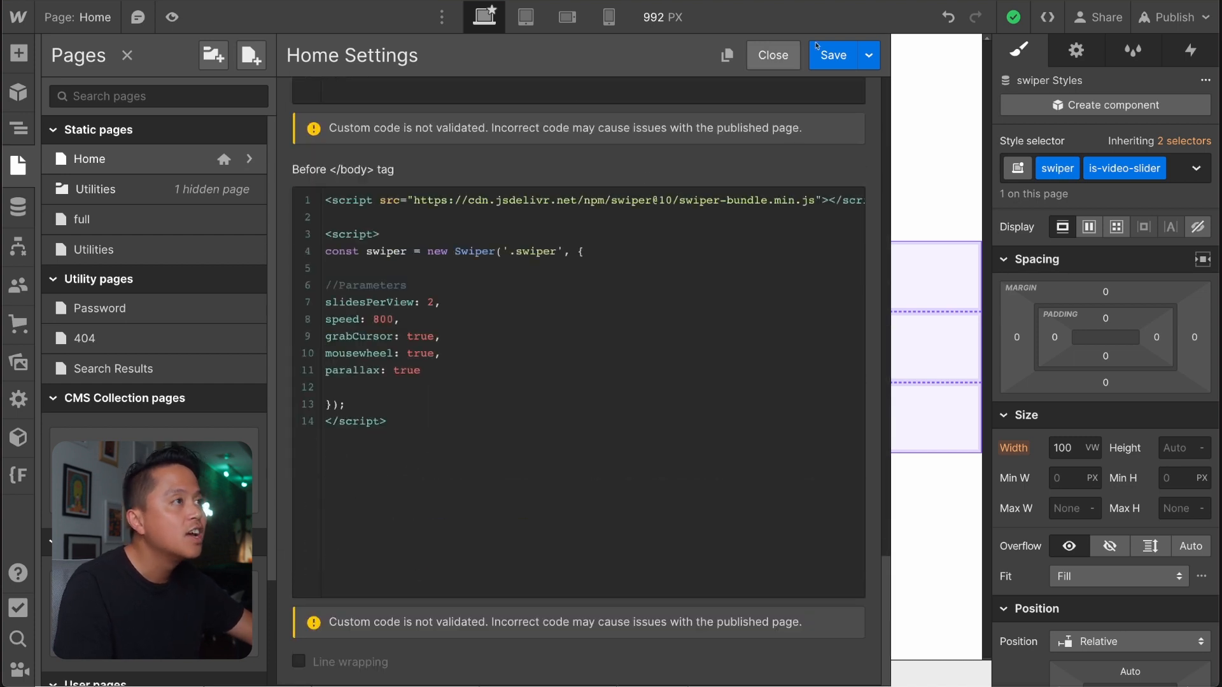
click(833, 55)
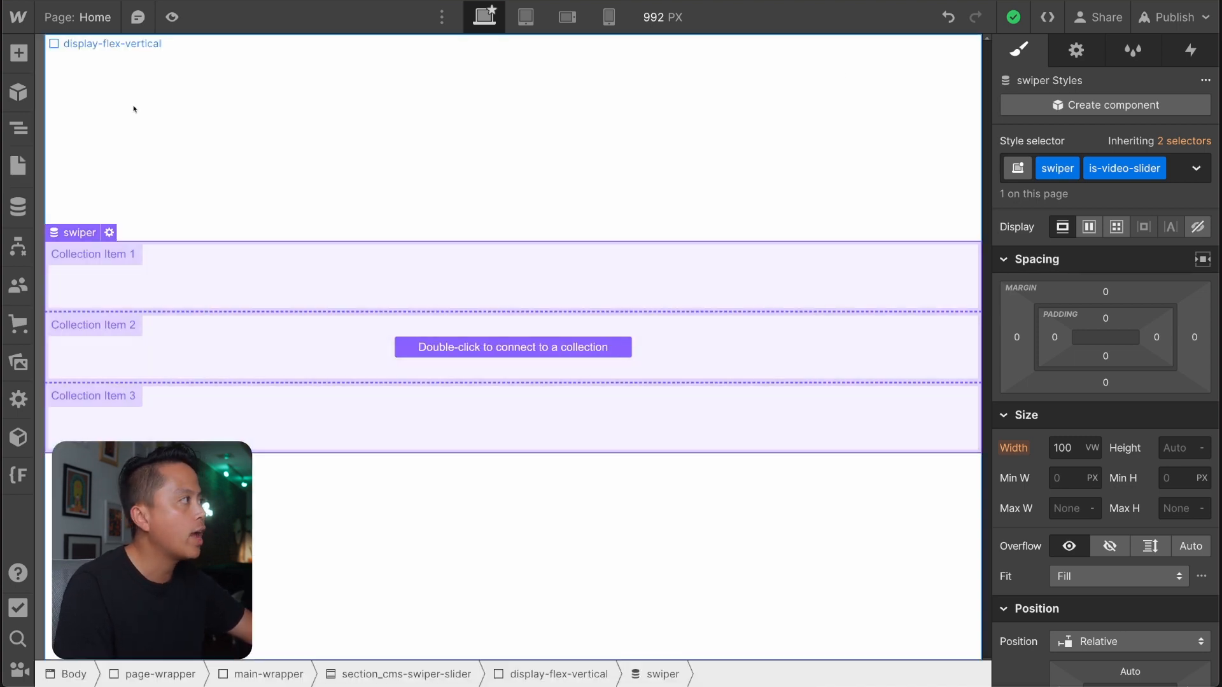
Start a new CMS collection and name it "Video Slider".
click(20, 201)
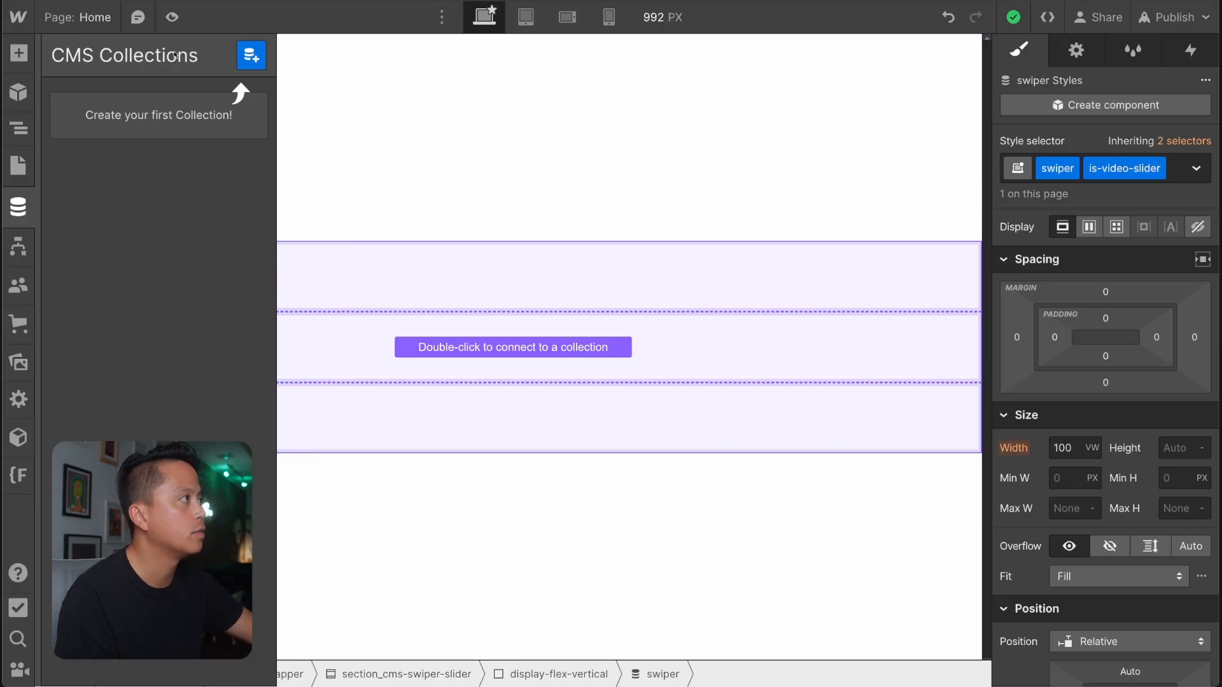
click(18, 208)
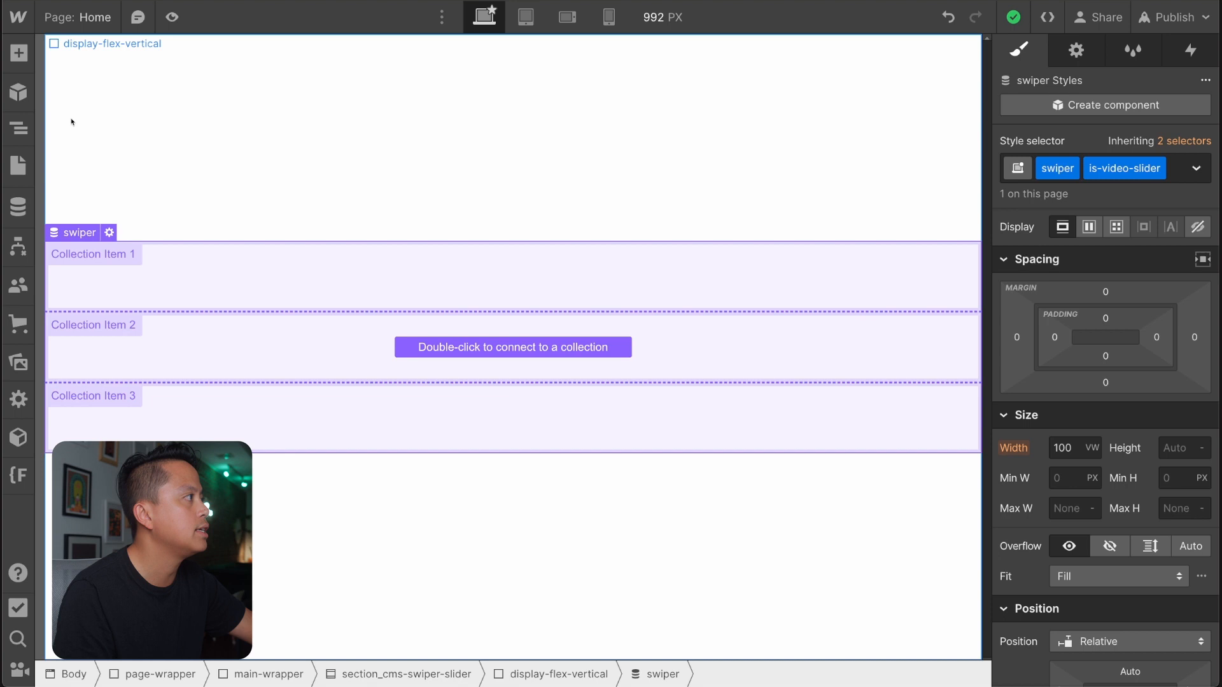
click(18, 213)
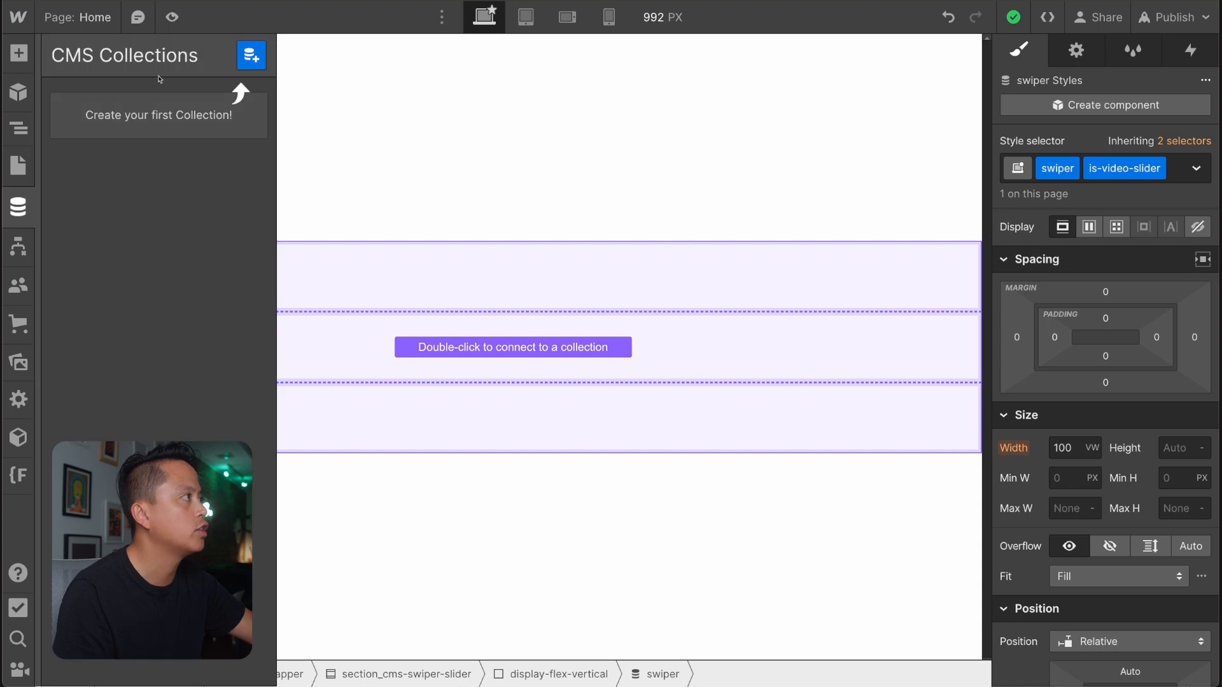
click(250, 61)
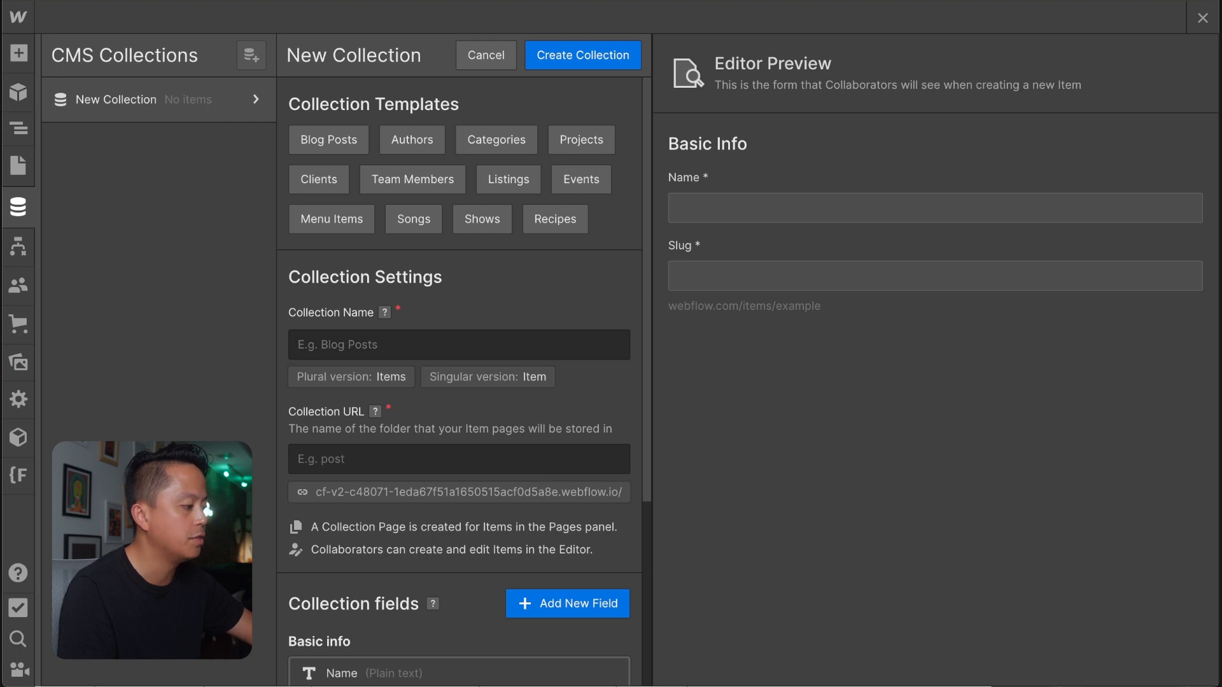
text(Video Slider)
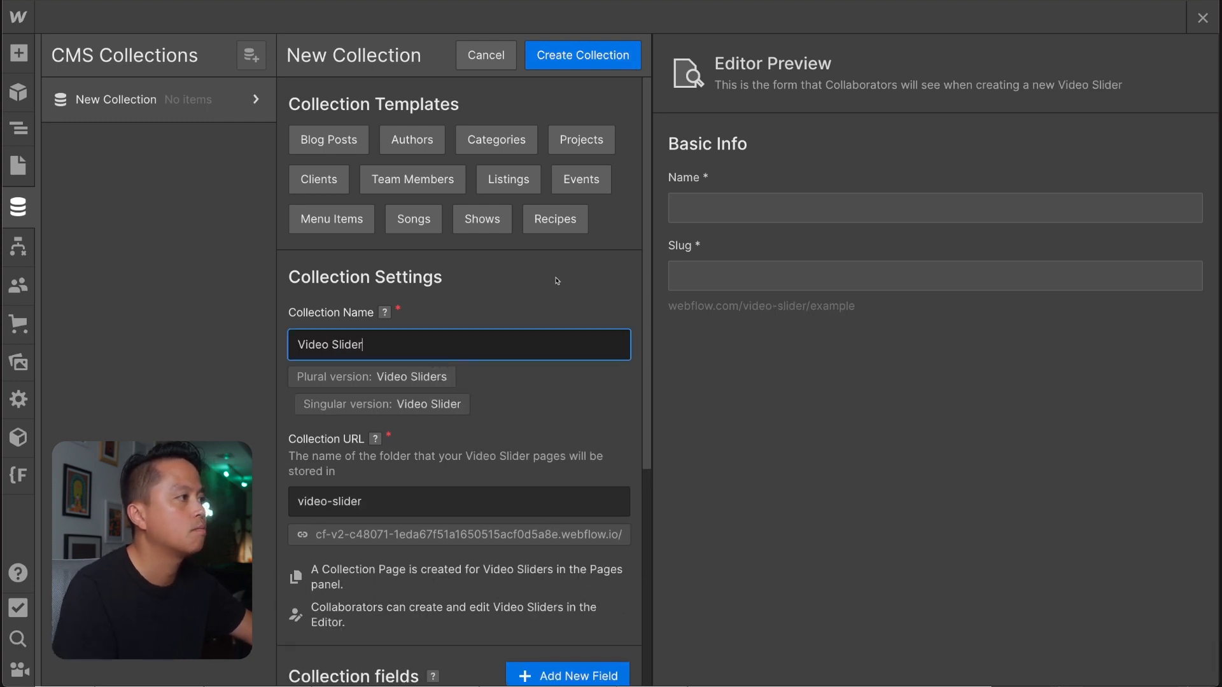
Add a single-line plain text custom field labelled "Video Asset" to the new collection and save the field.
scroll(560, 276, down, 5)
scroll(557, 281, up, 2)
scroll(557, 281, down, 2)
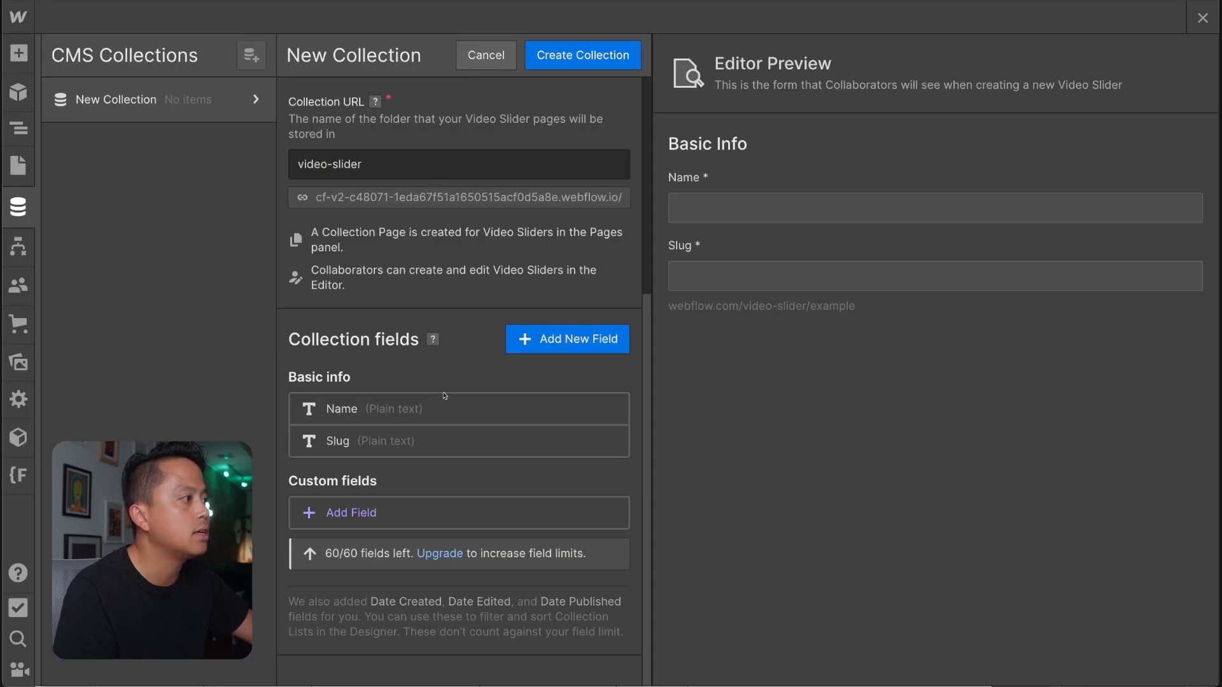
click(362, 513)
scroll(365, 523, down, 2)
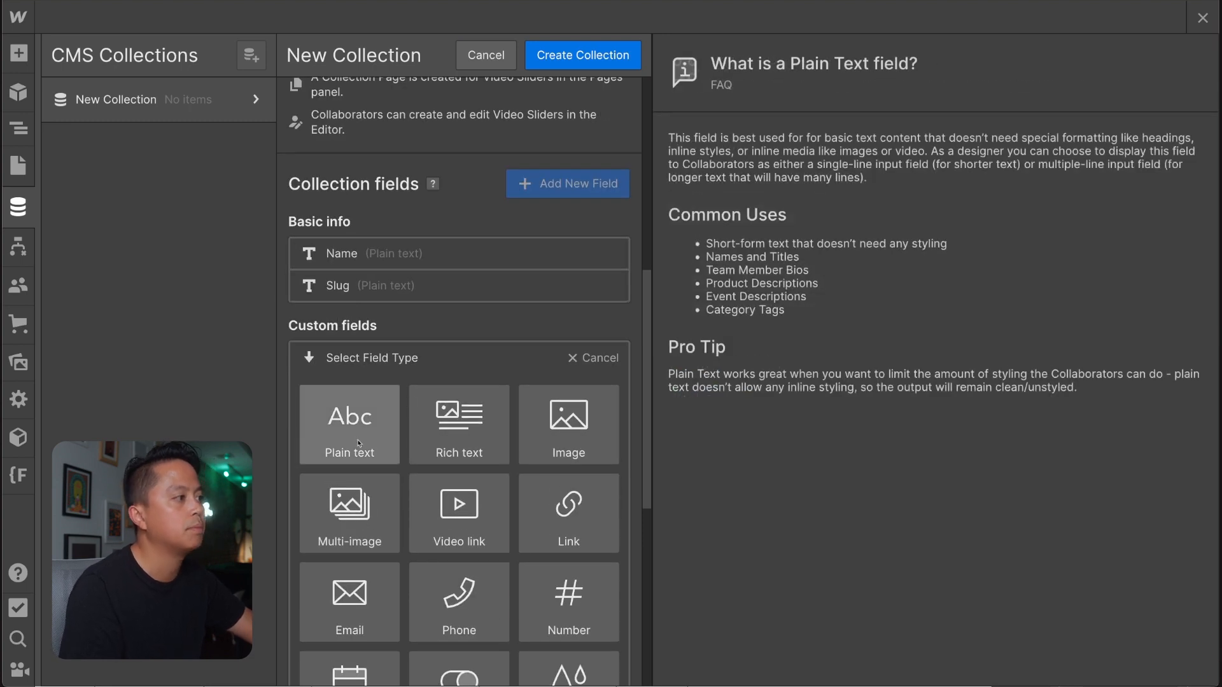
click(360, 444)
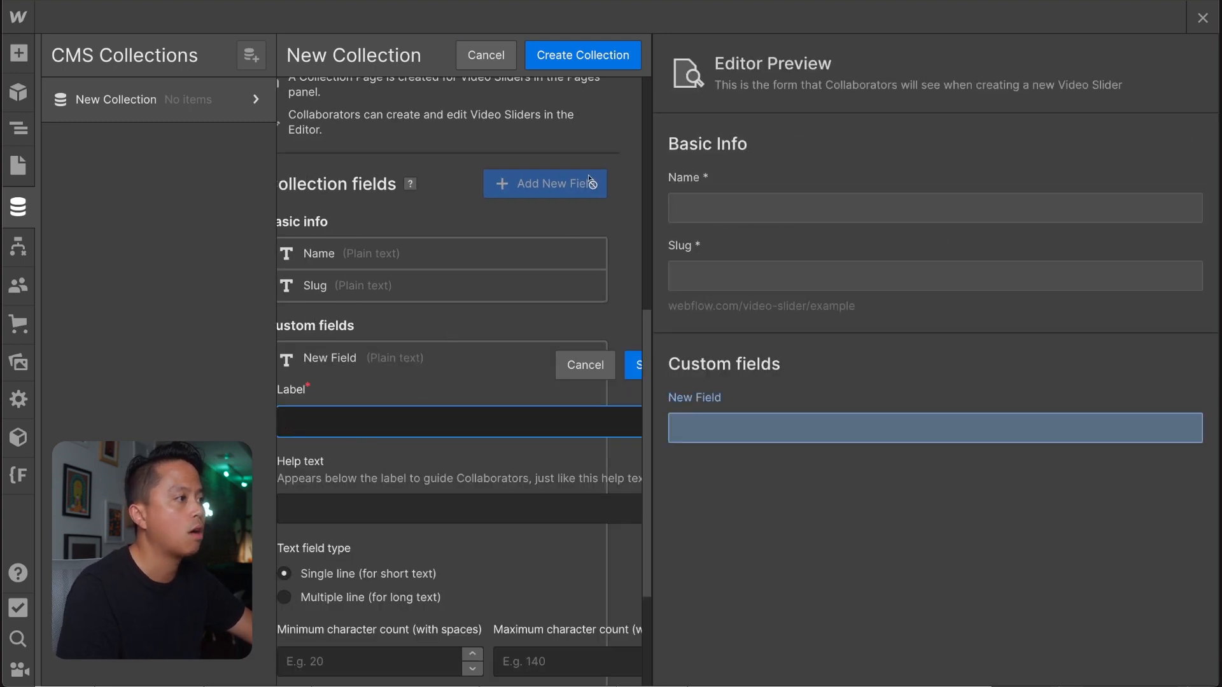
key(ctrl+minus)
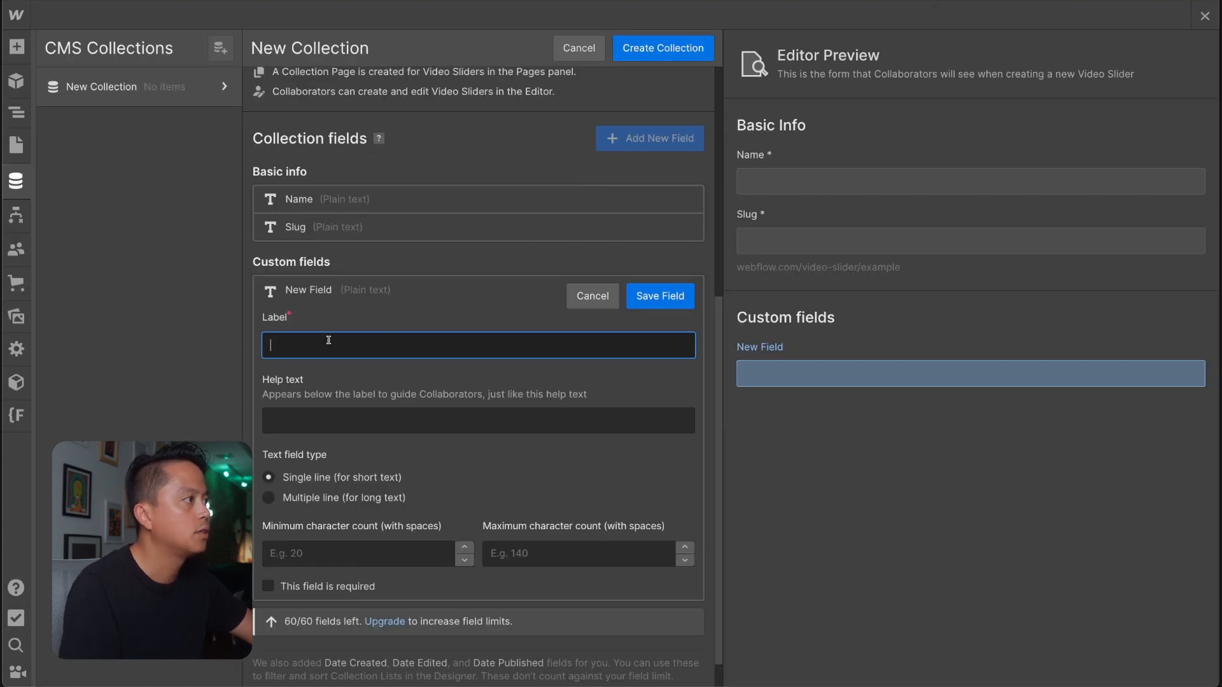
text(Video Assee)
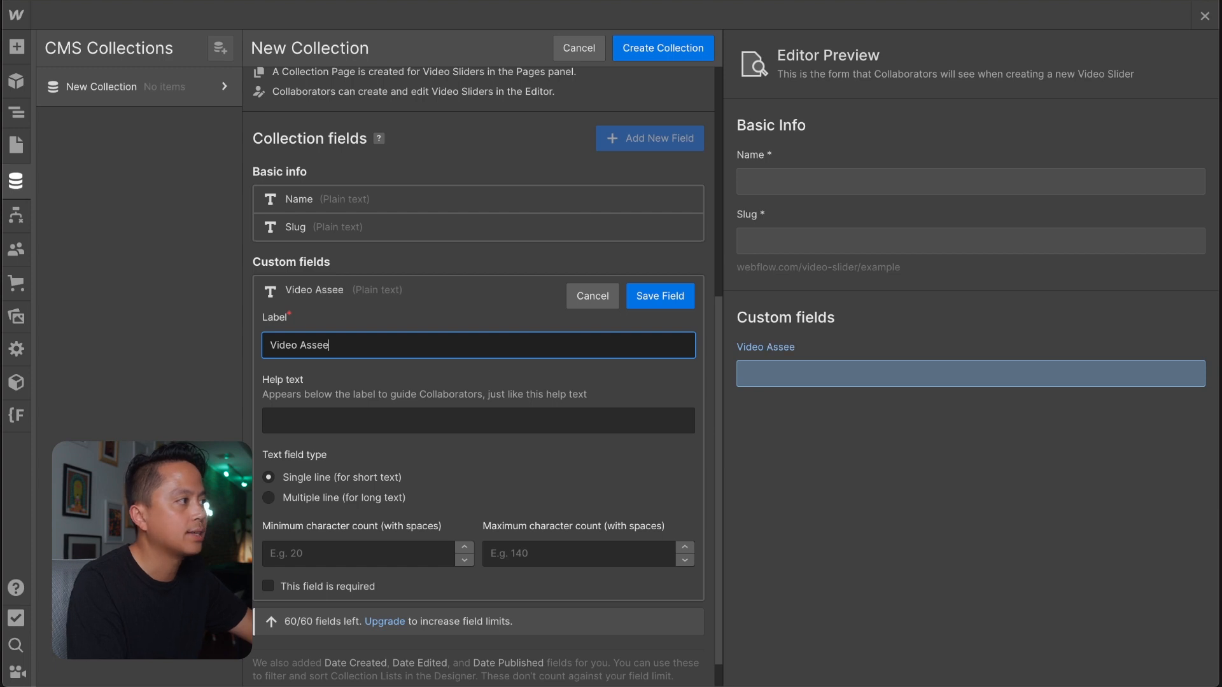
key(BackSpace)
text(t)
click(670, 305)
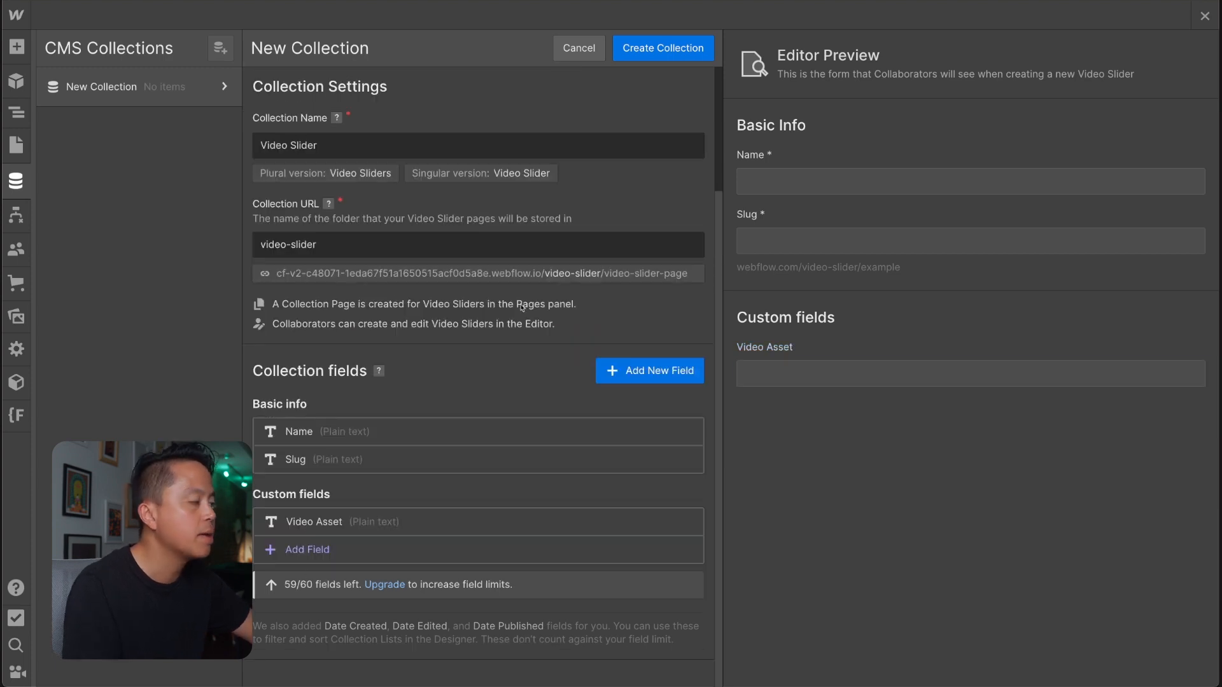
click(327, 549)
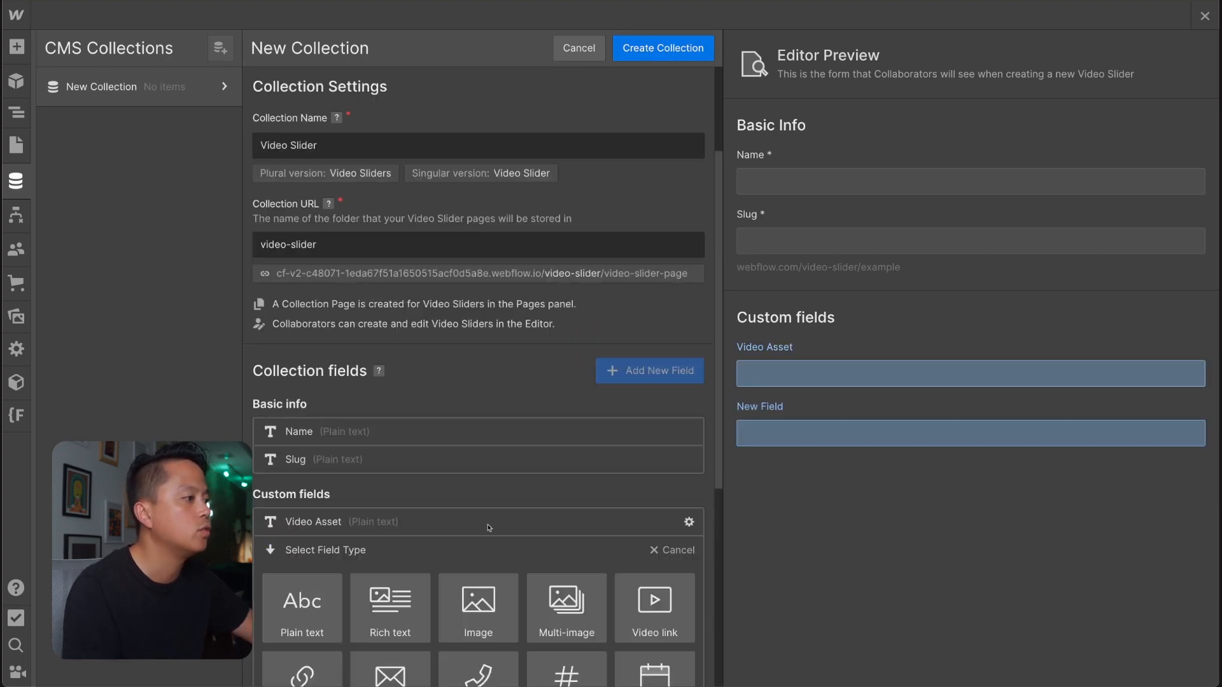
scroll(486, 526, down, 3)
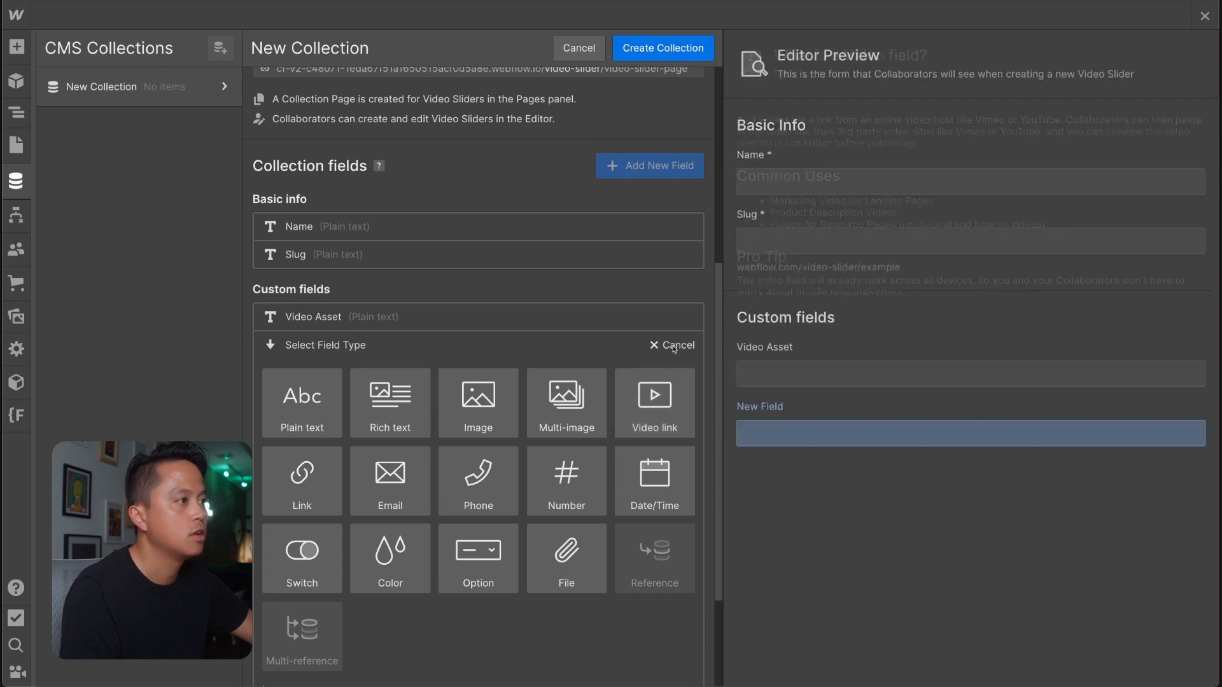
click(657, 347)
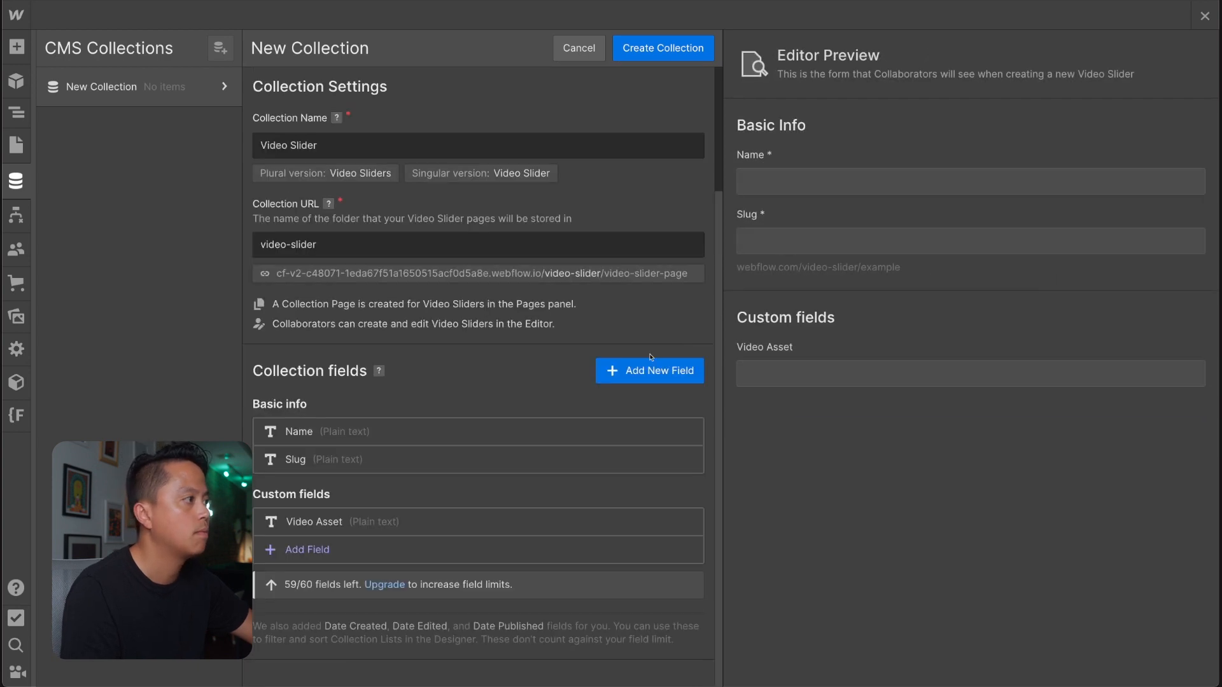
Create the Video Slider collection and go back to the Home page canvas.
click(694, 49)
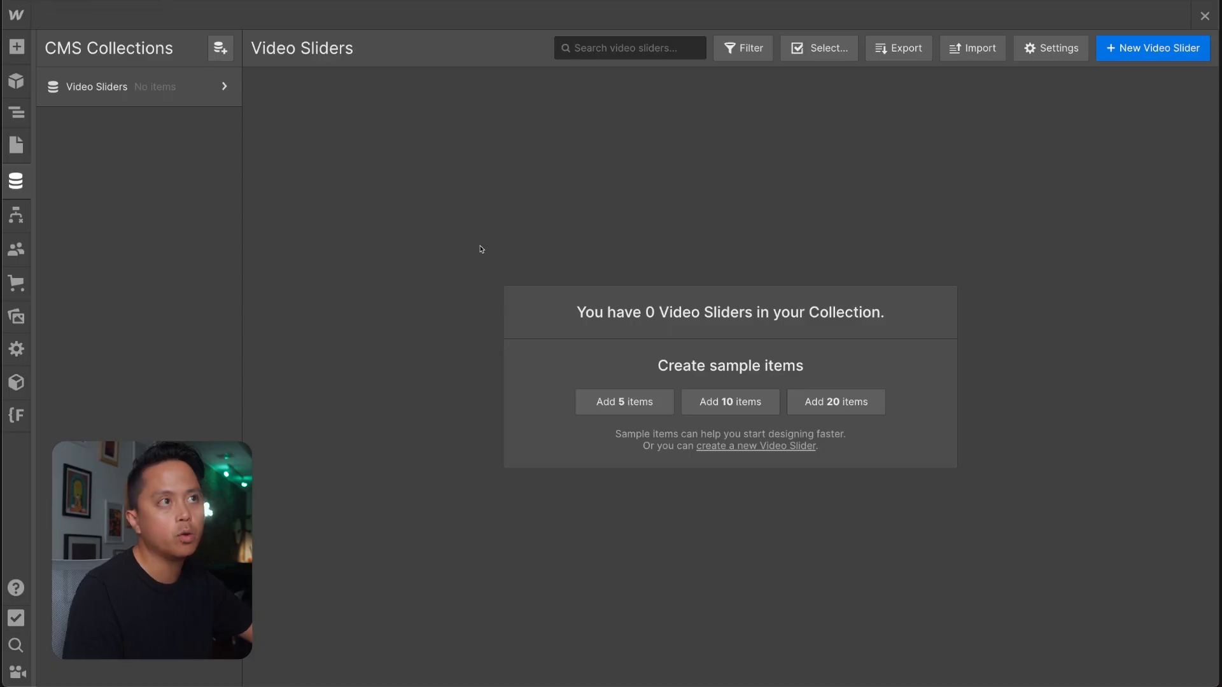
click(1204, 16)
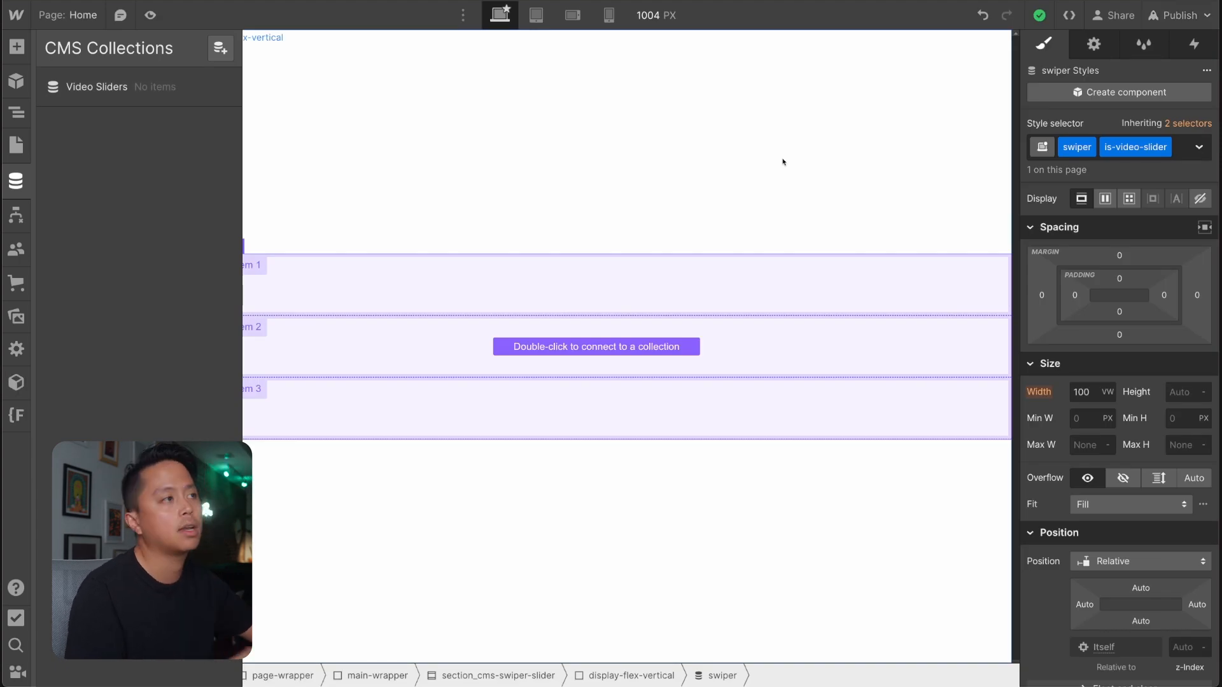
click(379, 103)
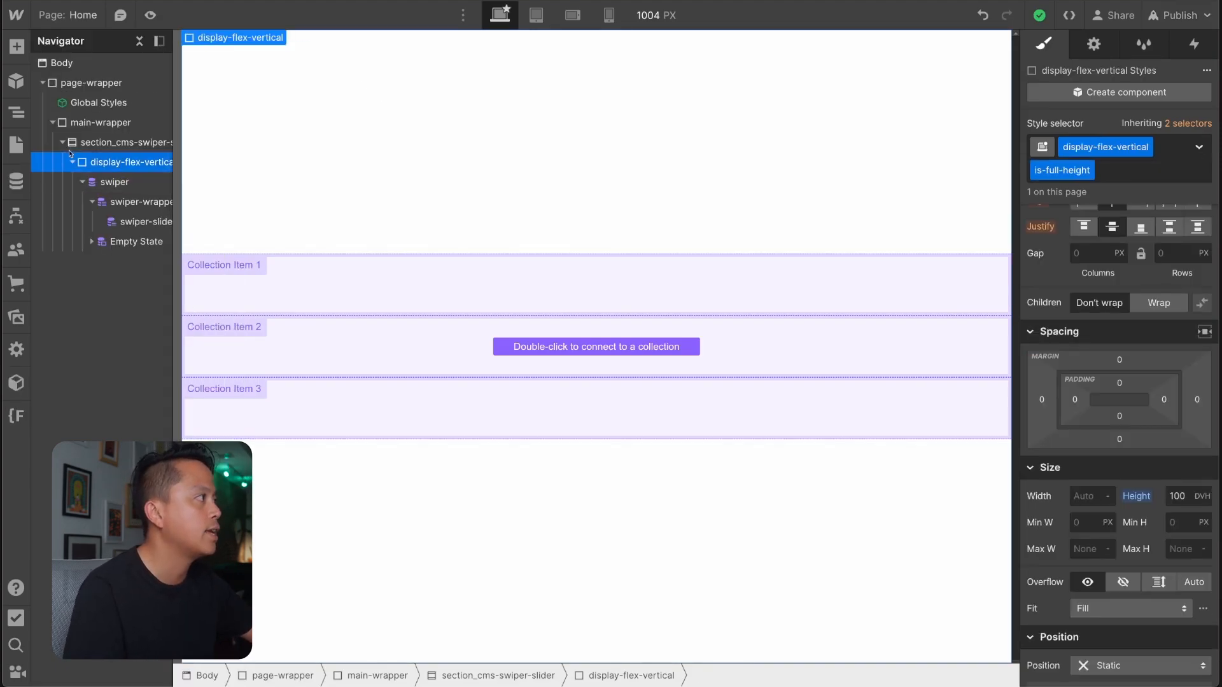
Create a new static page named "Videos".
click(16, 145)
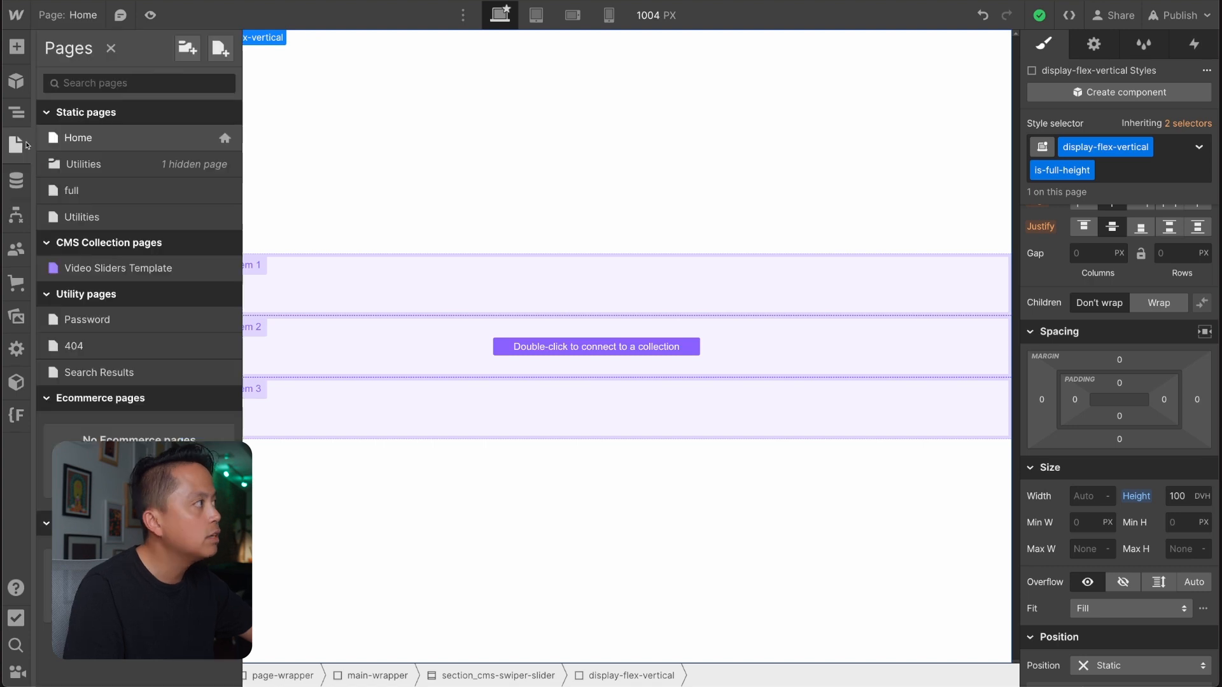
click(220, 48)
text(Videos)
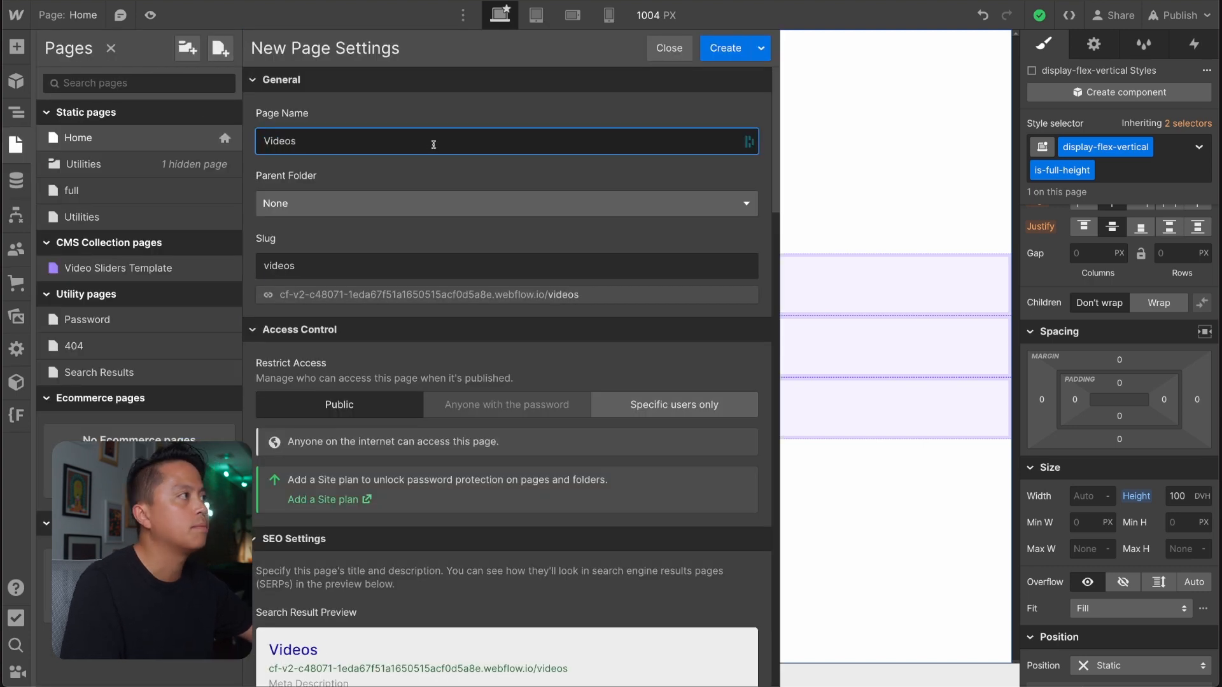
key(Return)
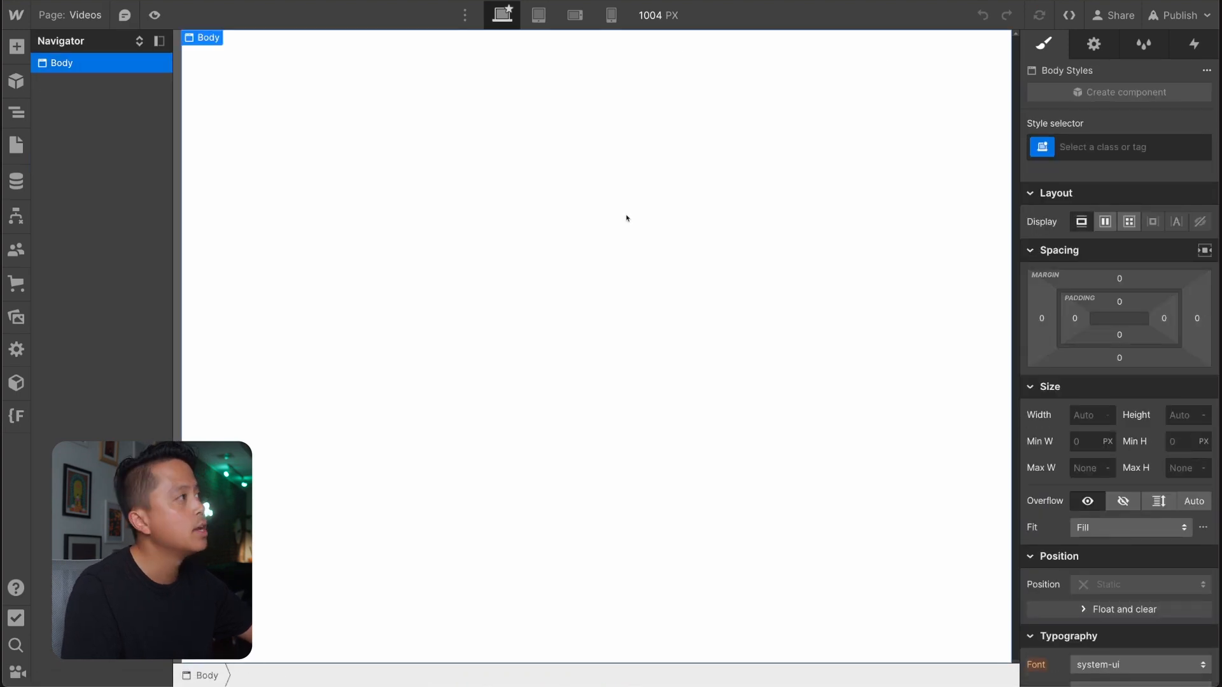
Add a Background Video element to the body of the Videos page with the quick search.
key(ctrl+e)
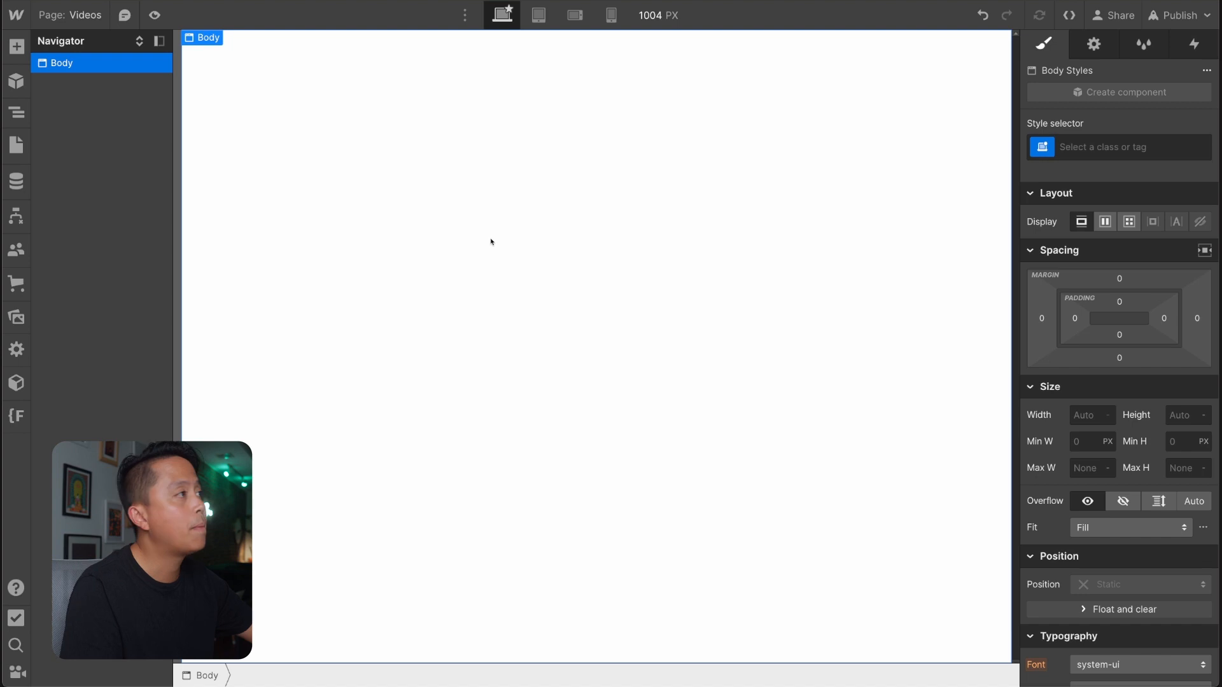
key(ctrl+e)
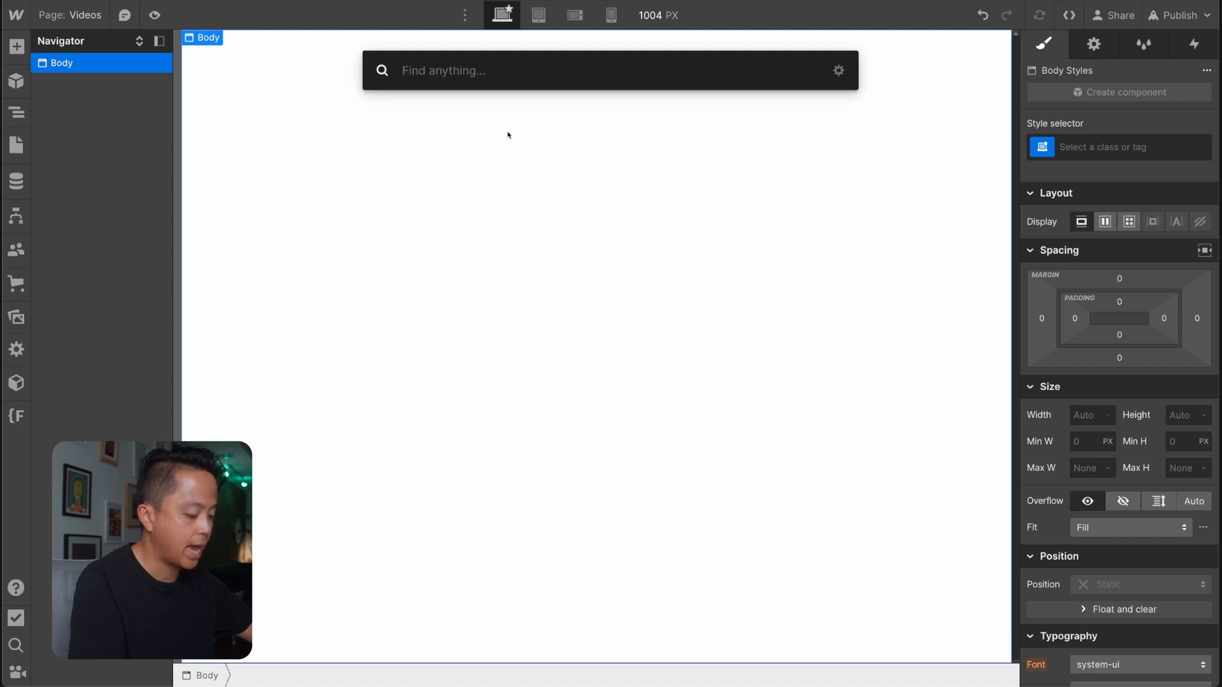
text(background)
key(Return)
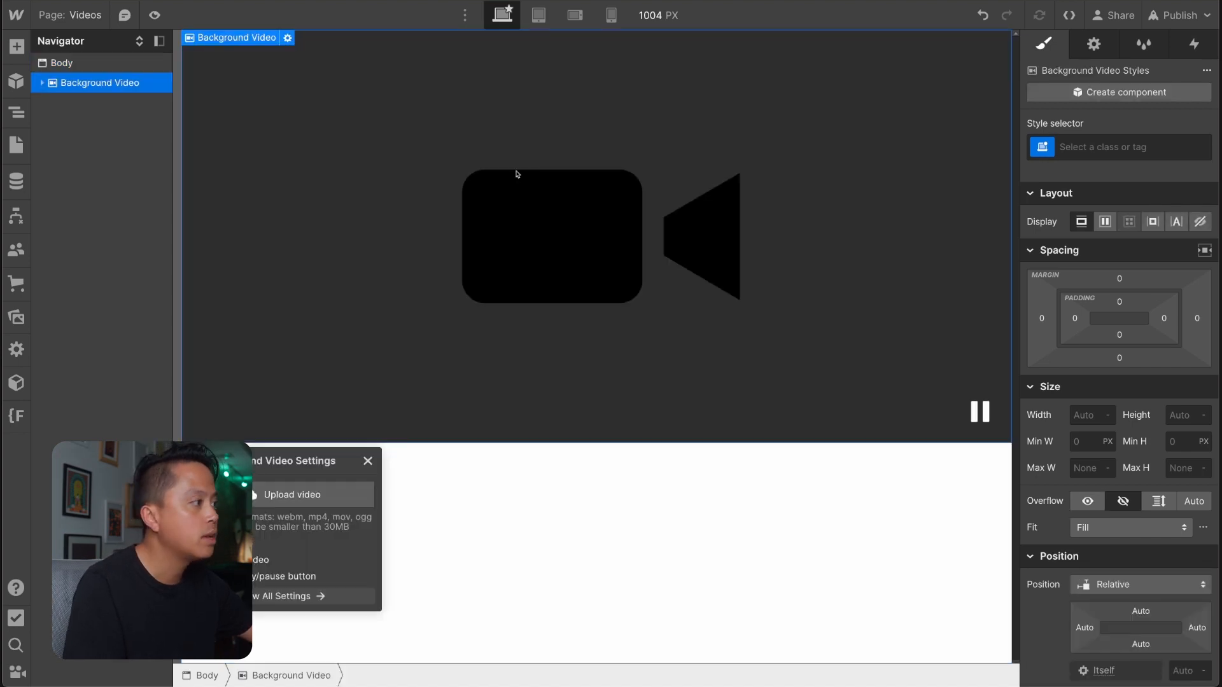
Upload video-1.mp4 to the Background Video element and open the uploaded file's link.
click(347, 500)
click(369, 275)
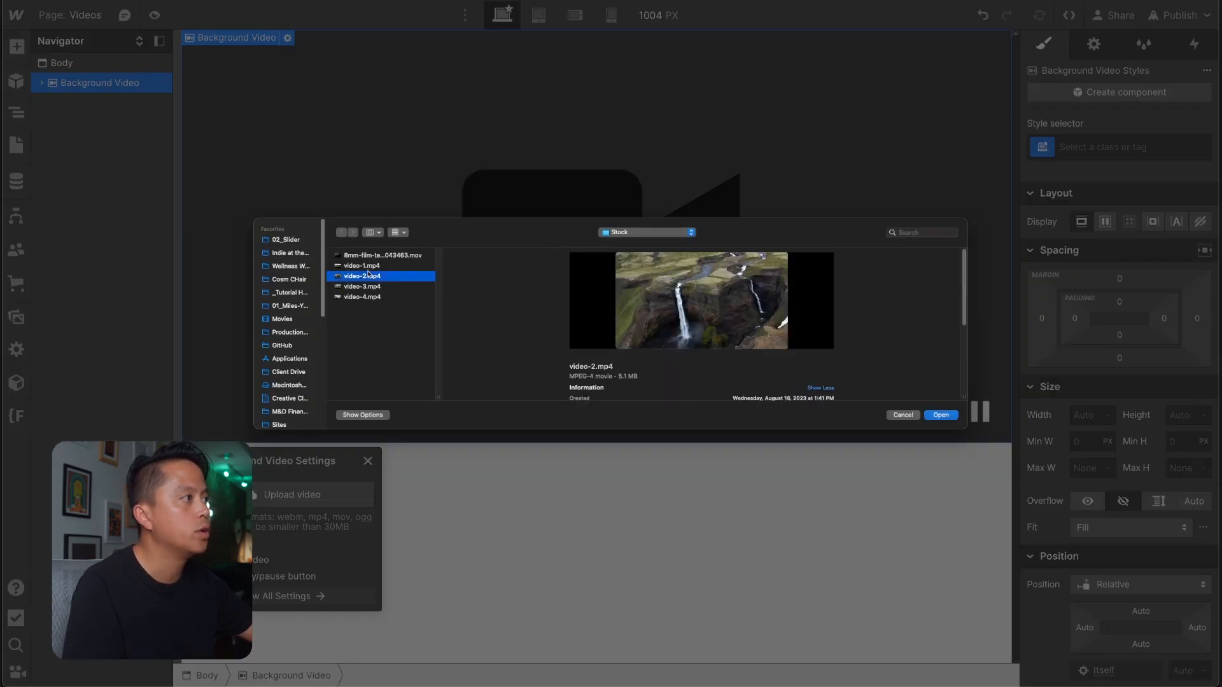
click(364, 266)
key(Return)
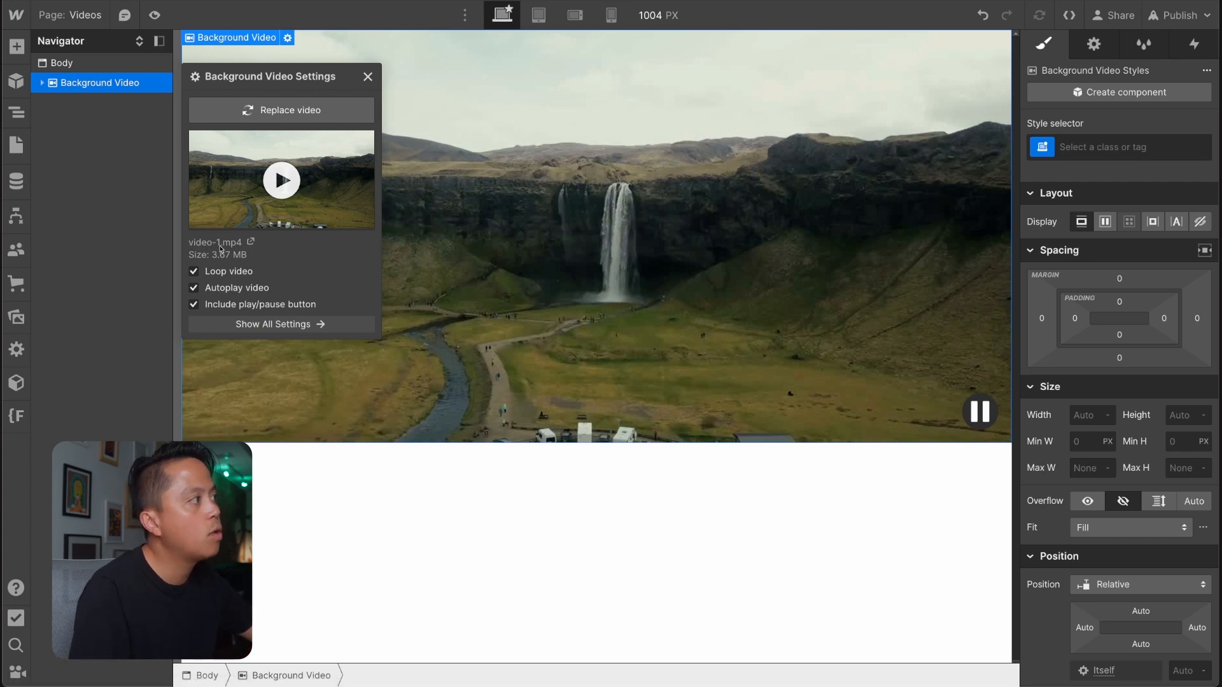
click(252, 243)
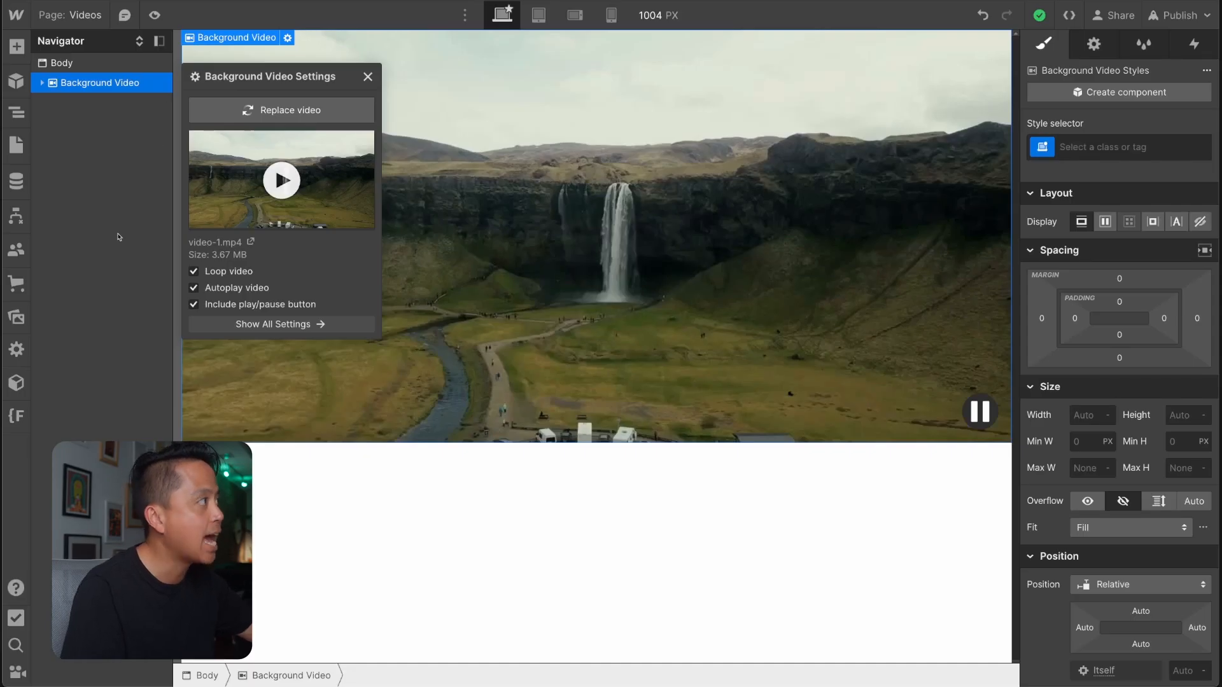
Switch back to the Home page and select the swiper collection list.
click(27, 158)
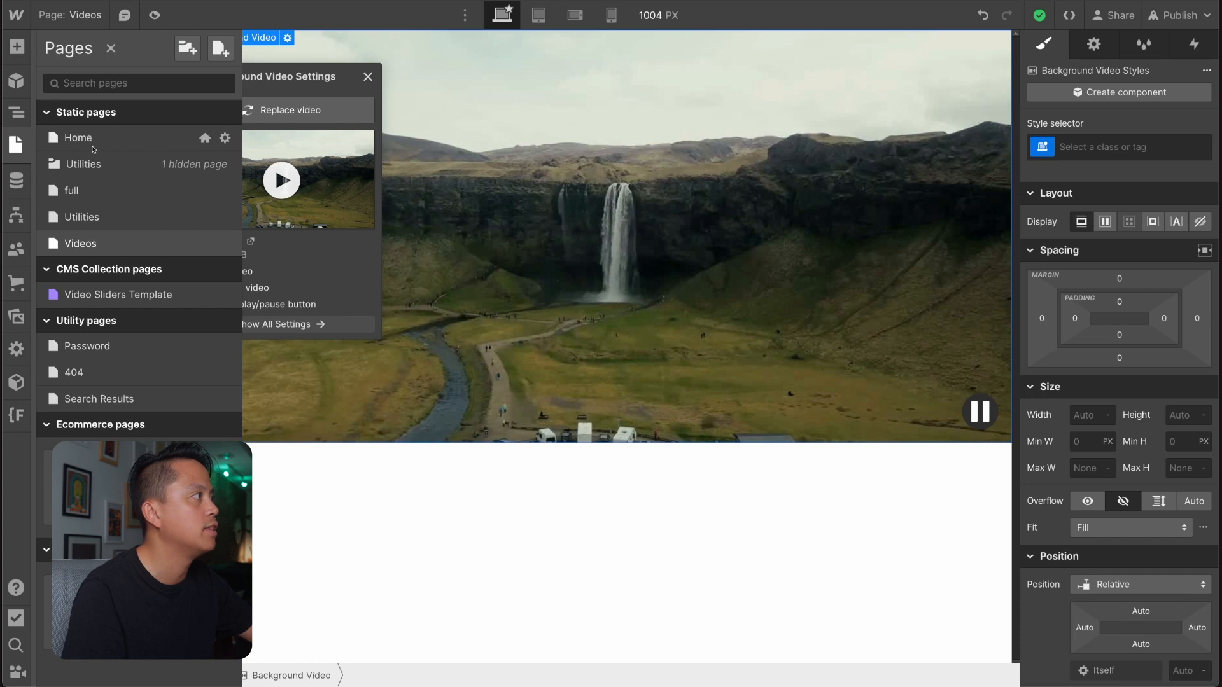
click(97, 139)
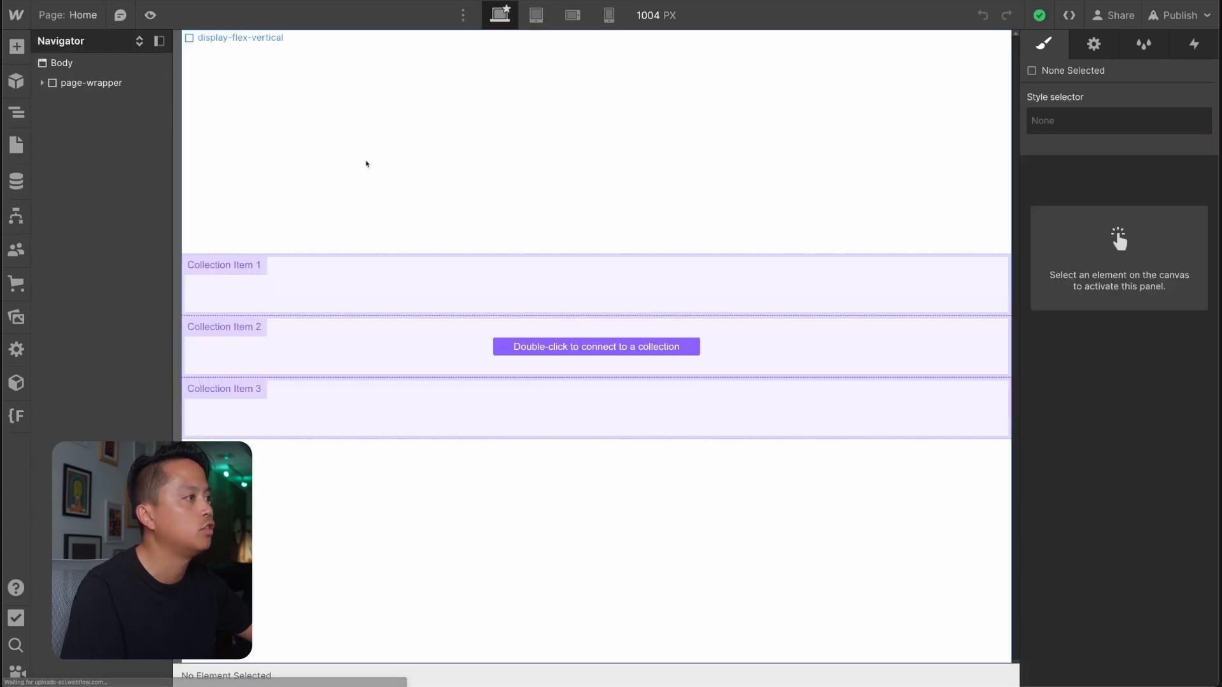
click(510, 300)
Start a new item in the Video Sliders collection and paste the video-1.mp4 link as its Video Asset.
click(16, 181)
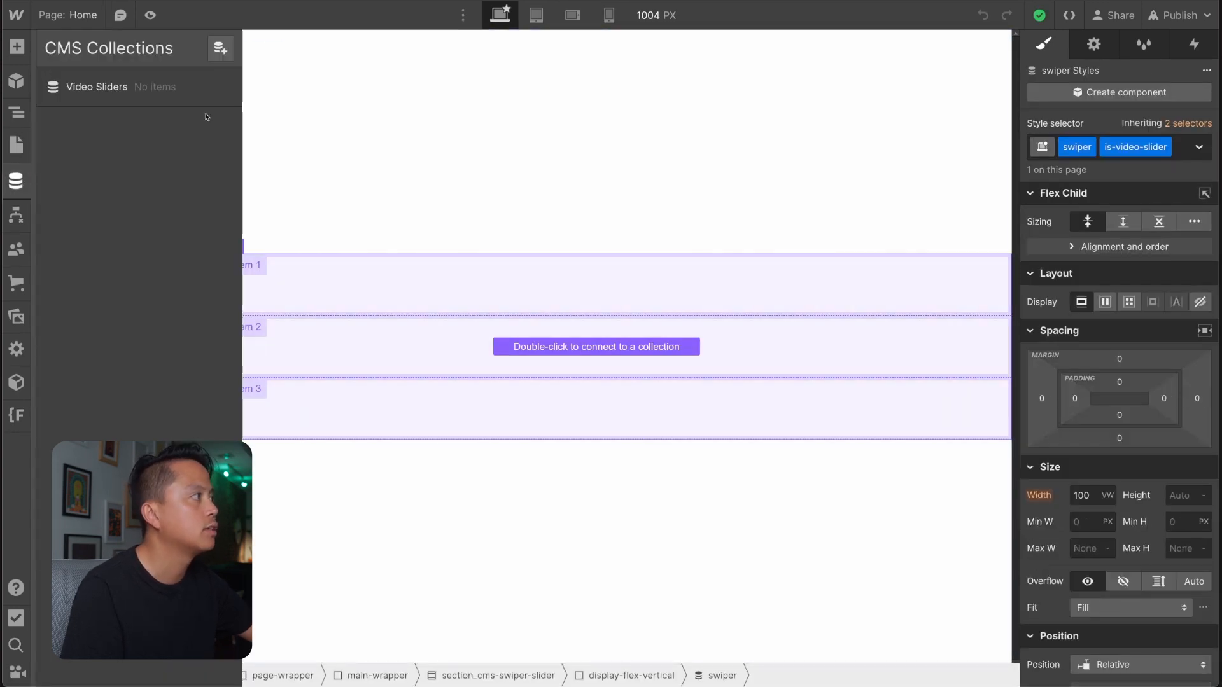
click(185, 95)
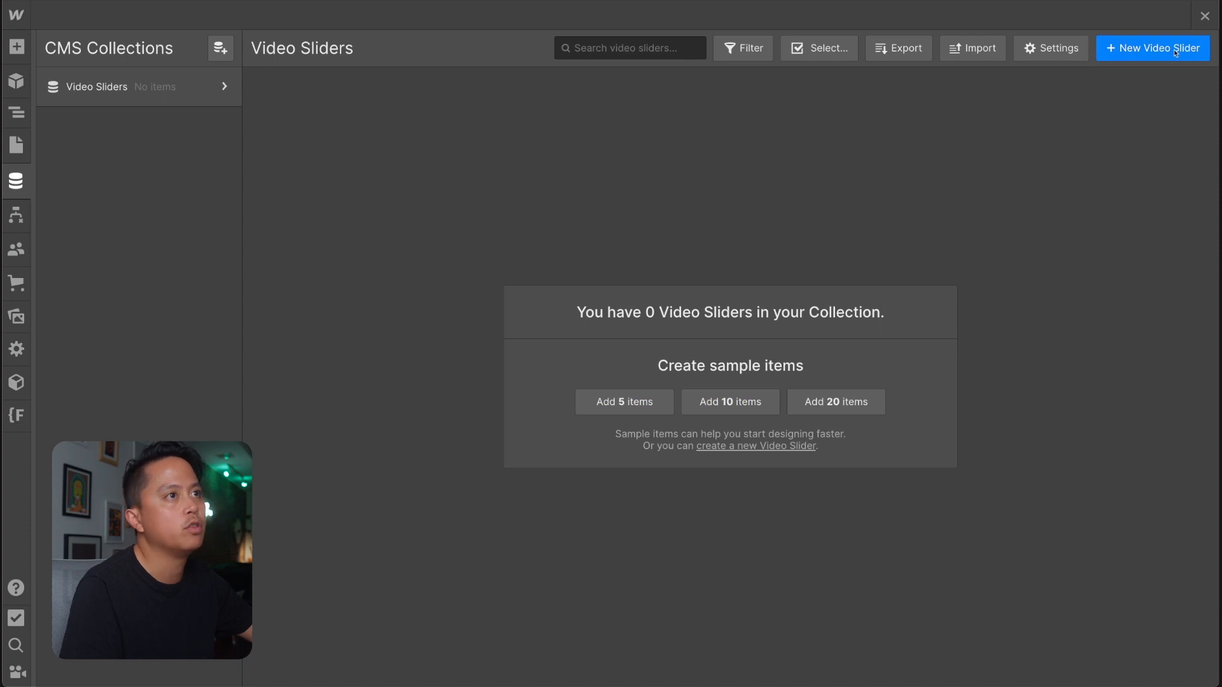
click(1149, 54)
click(471, 350)
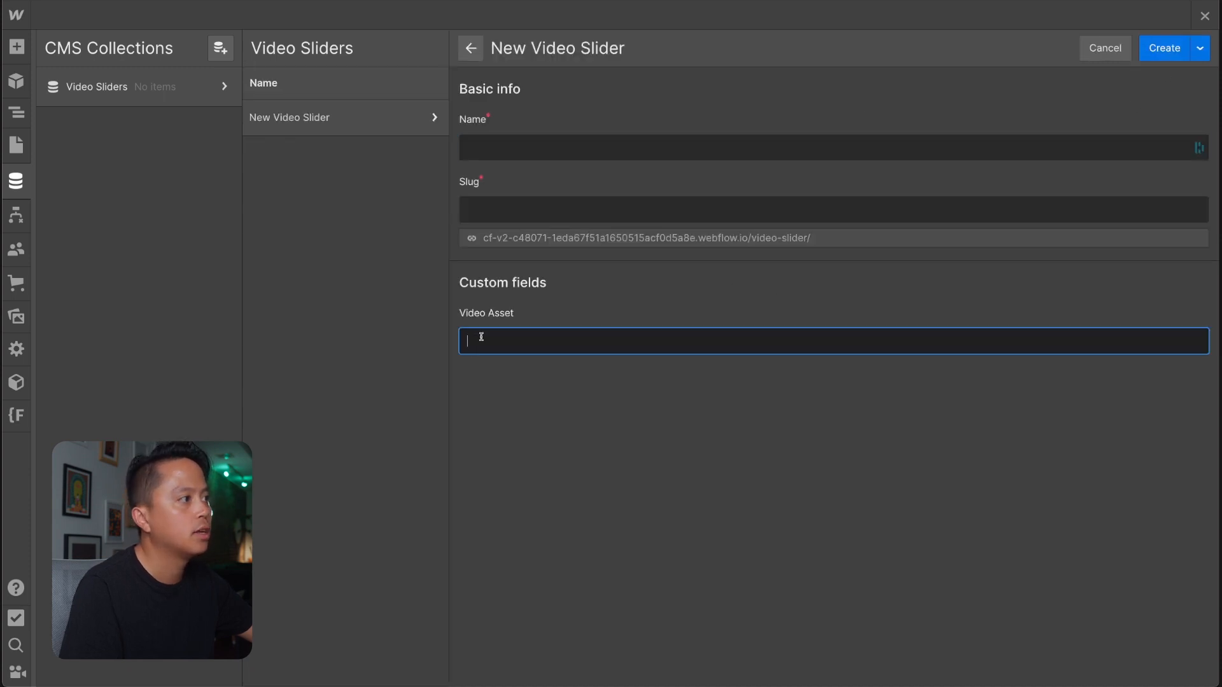
text(https://s3.amazonaws.com/webflow-prod-assets/64c7b3182e0082ef9fd89582/64de8a4ca961f9e32301430e_video-1.mp4)
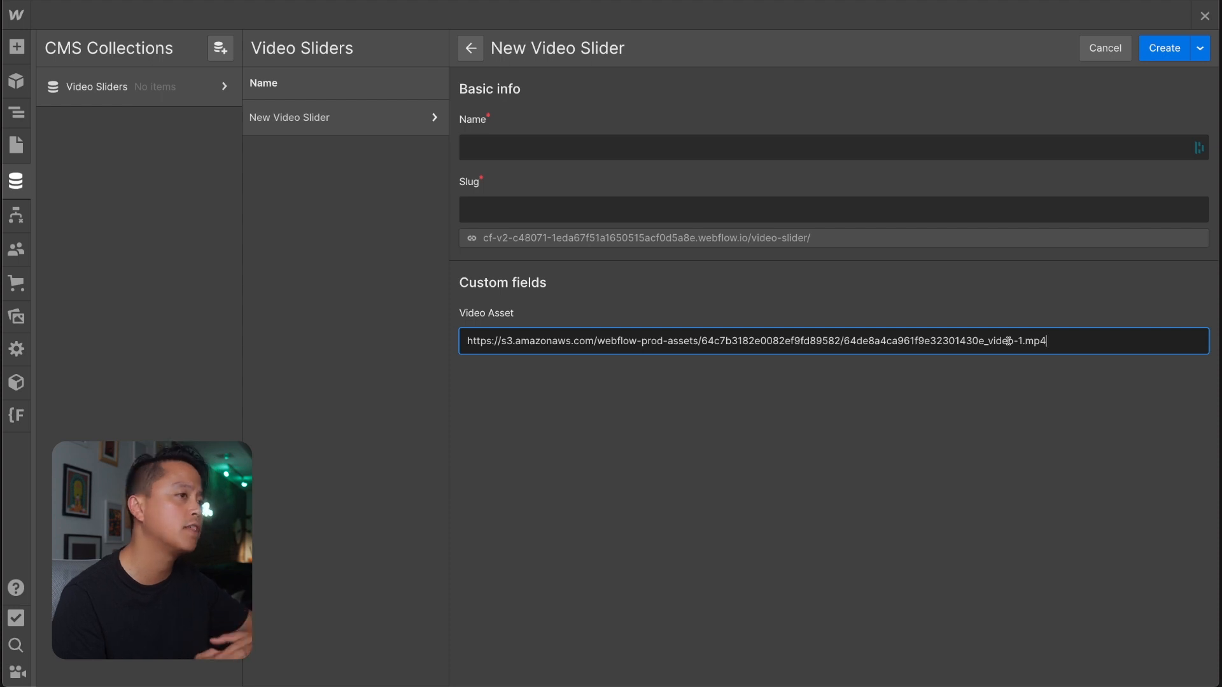
Check that the Video Asset link ends in .mp4, open it in a new browser tab, and close that tab.
drag(1021, 341, 1072, 341)
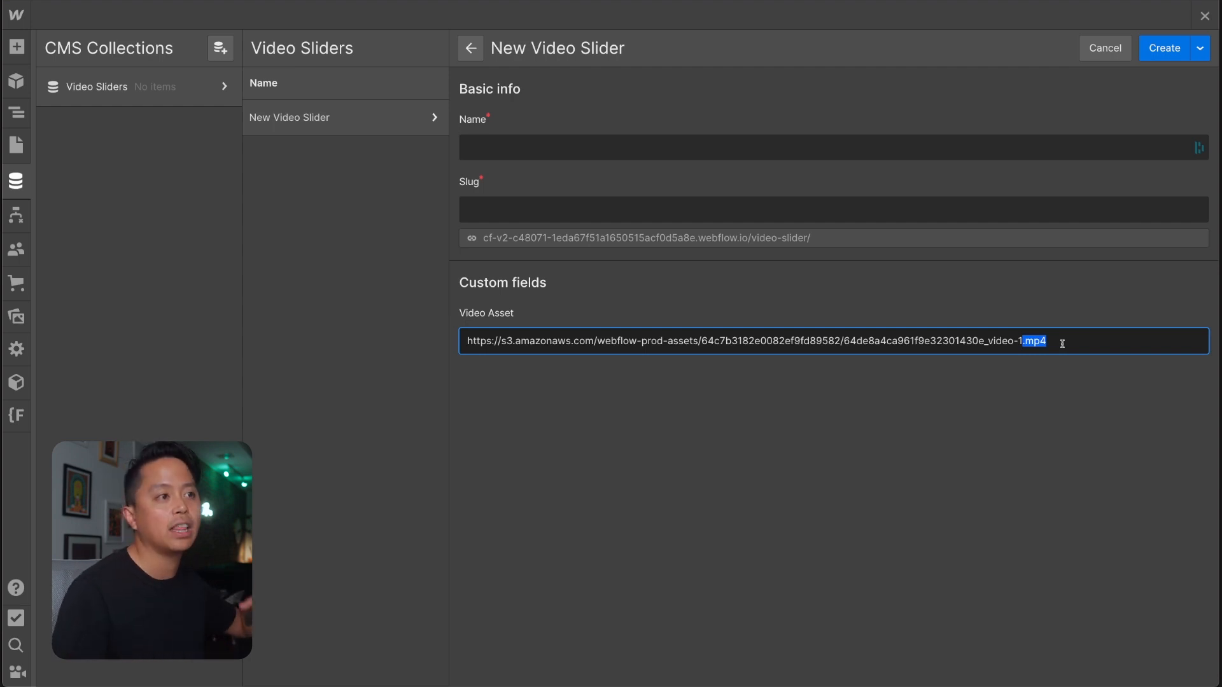
click(1062, 343)
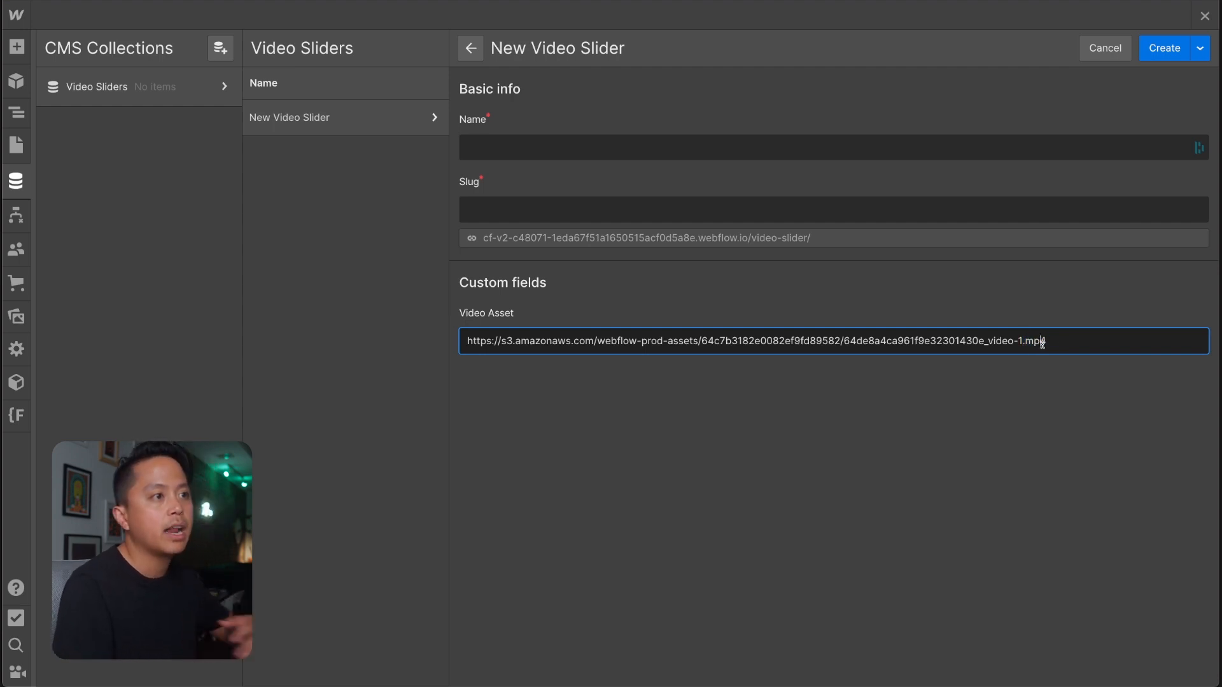
triple_click(1042, 344)
key(super+c)
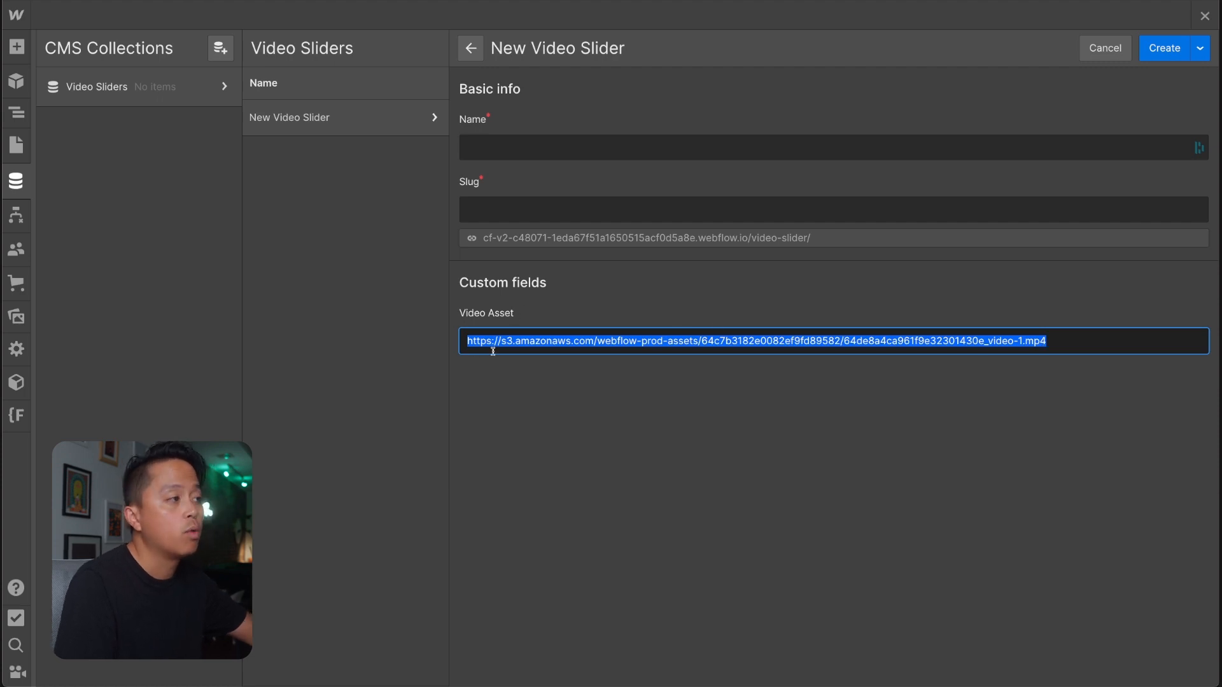
key(super+t)
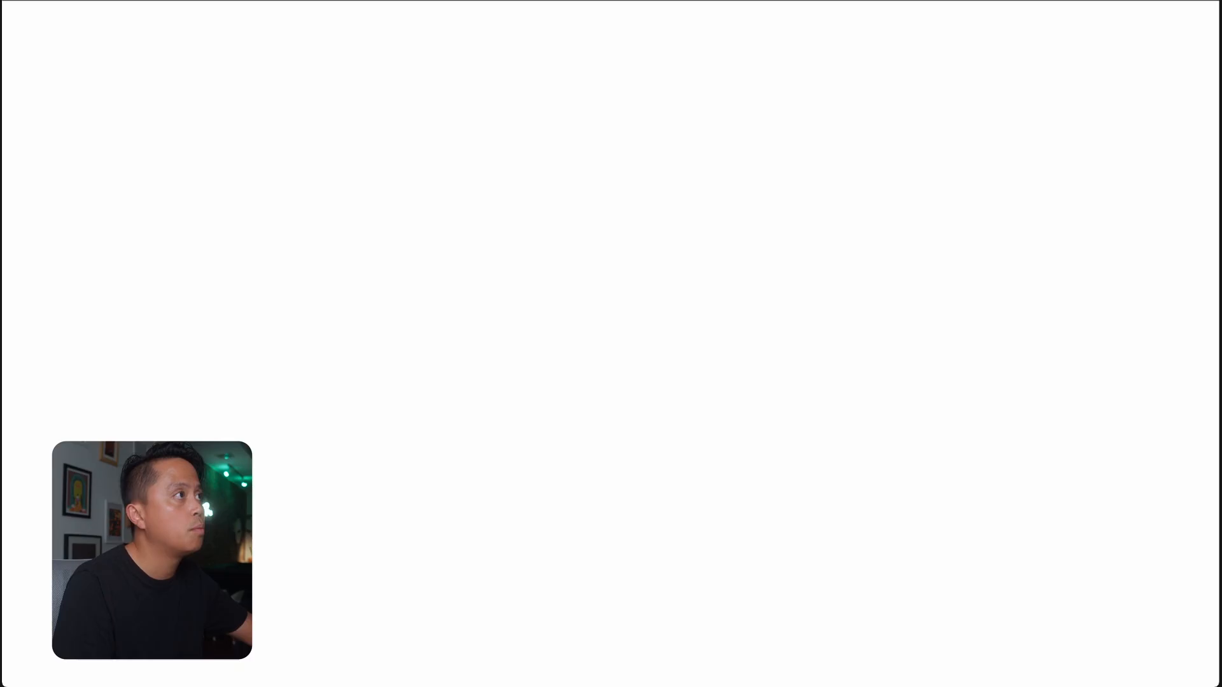
key(super+v)
key(Return)
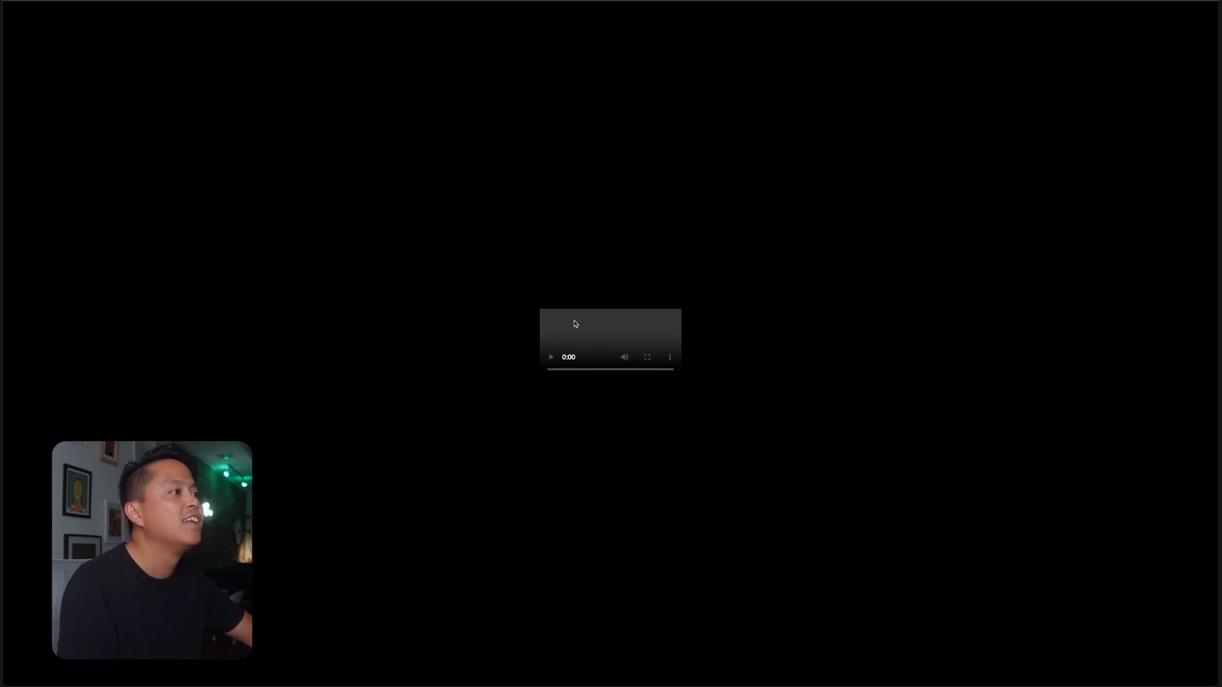
key(super+w)
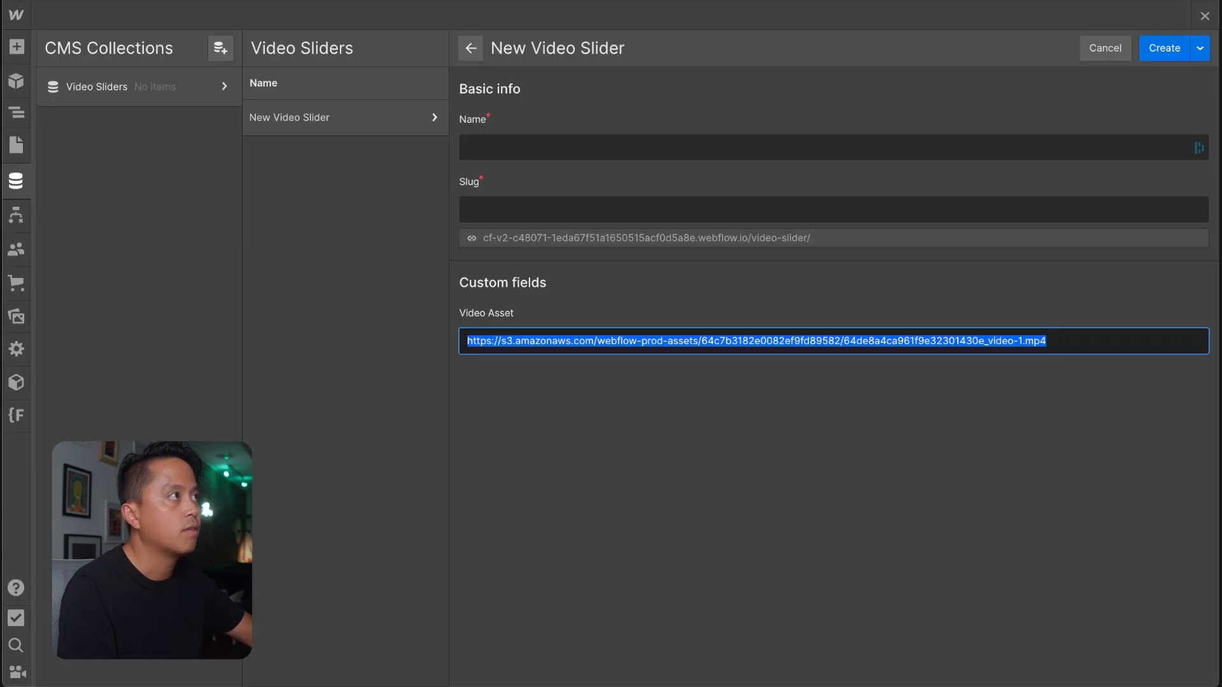
Discard the new Video Slider item without saving it.
click(570, 341)
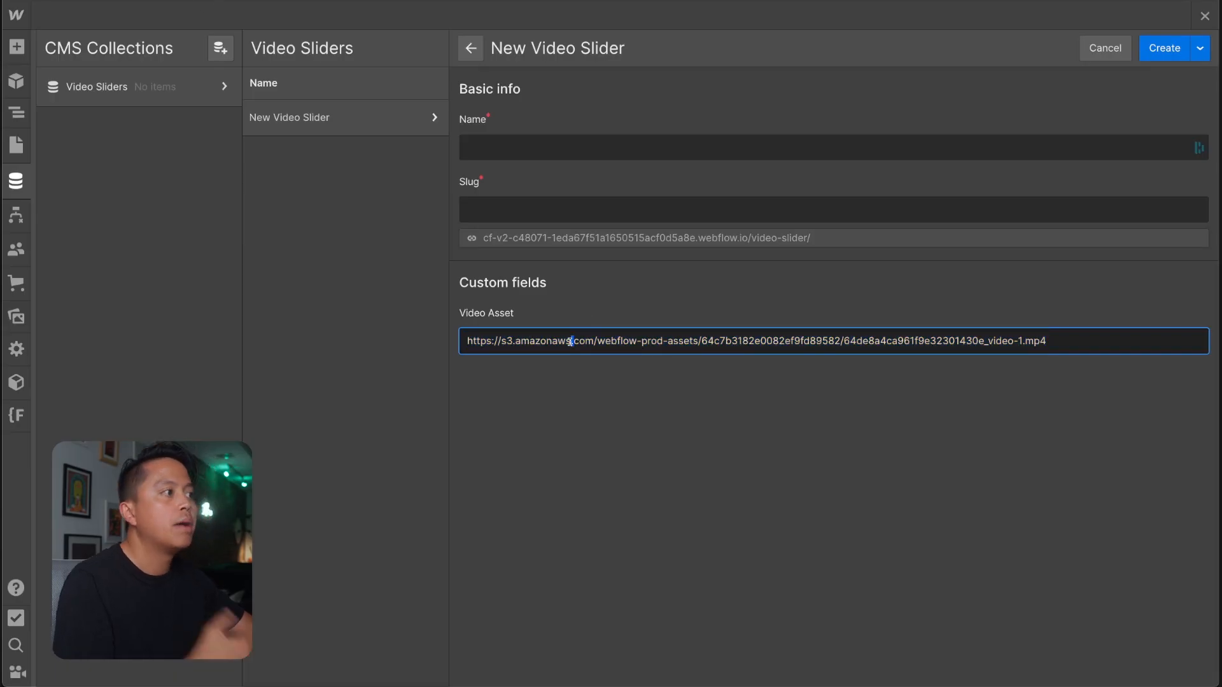
key(Escape)
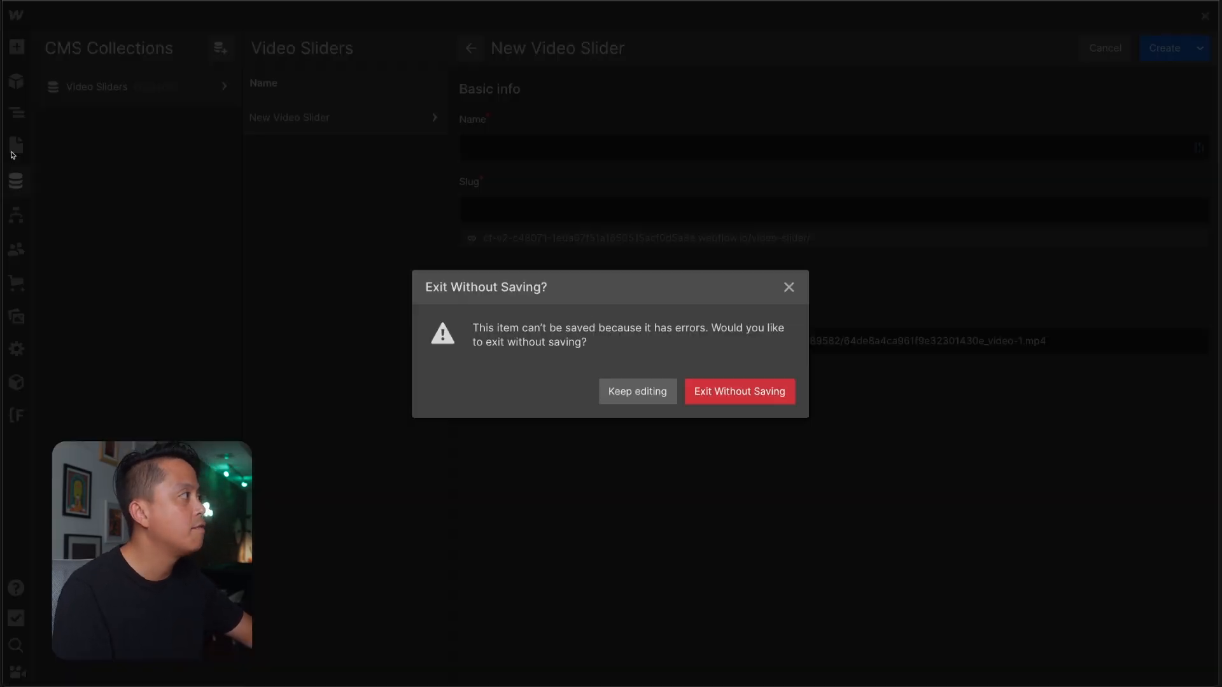
click(757, 397)
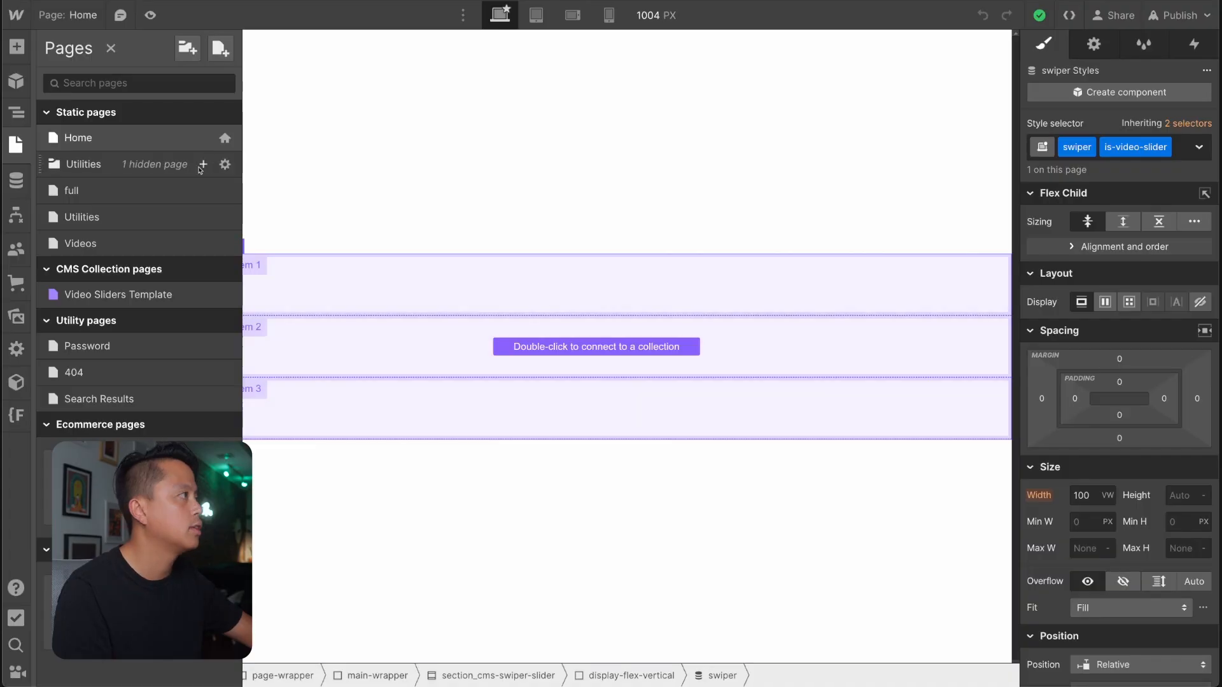
Open the Videos page and look over its Background Video element.
click(95, 243)
click(754, 406)
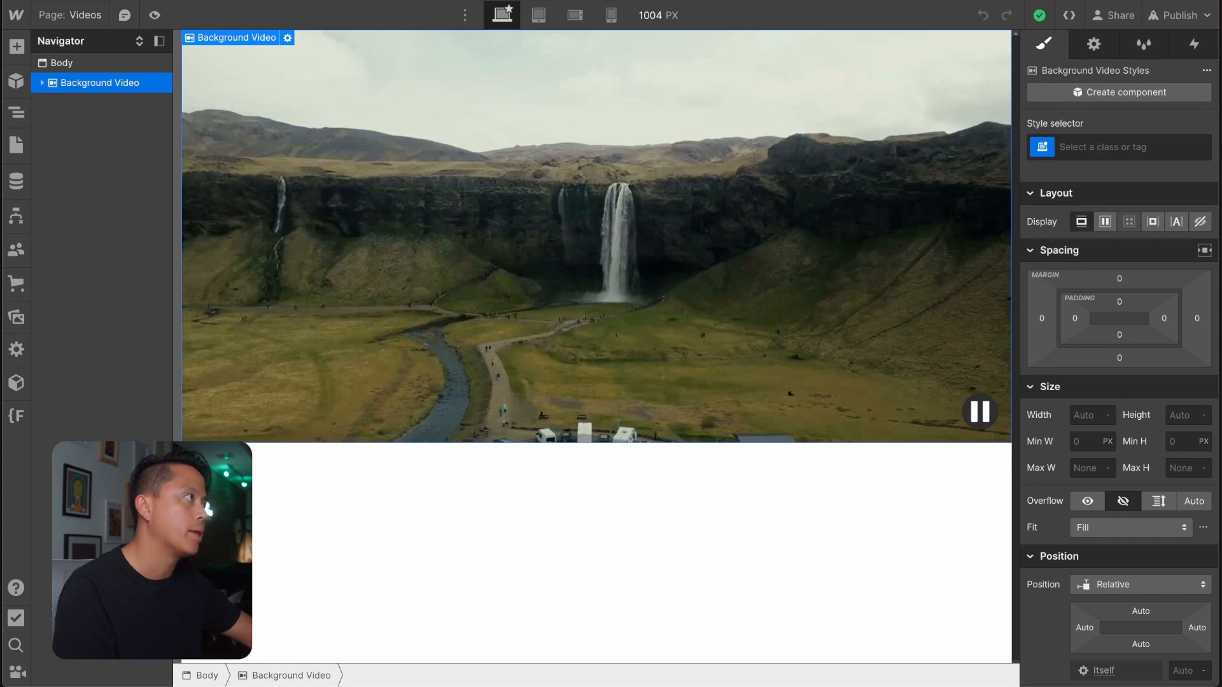
key(p)
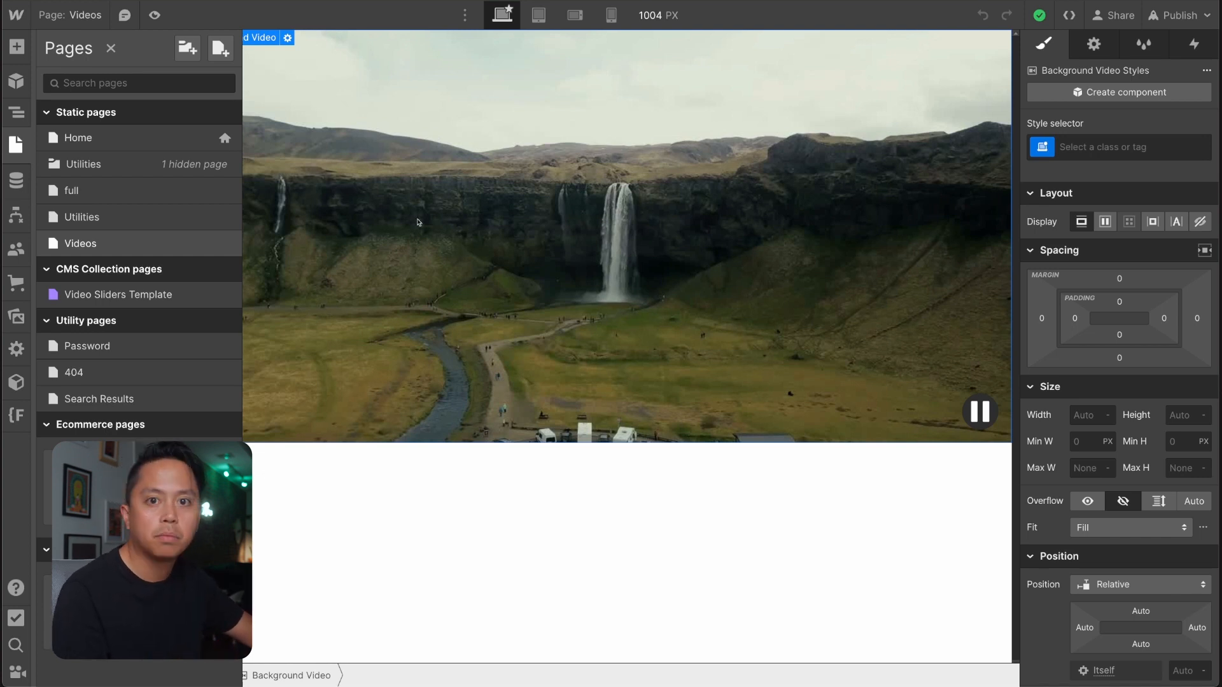
click(115, 137)
click(114, 247)
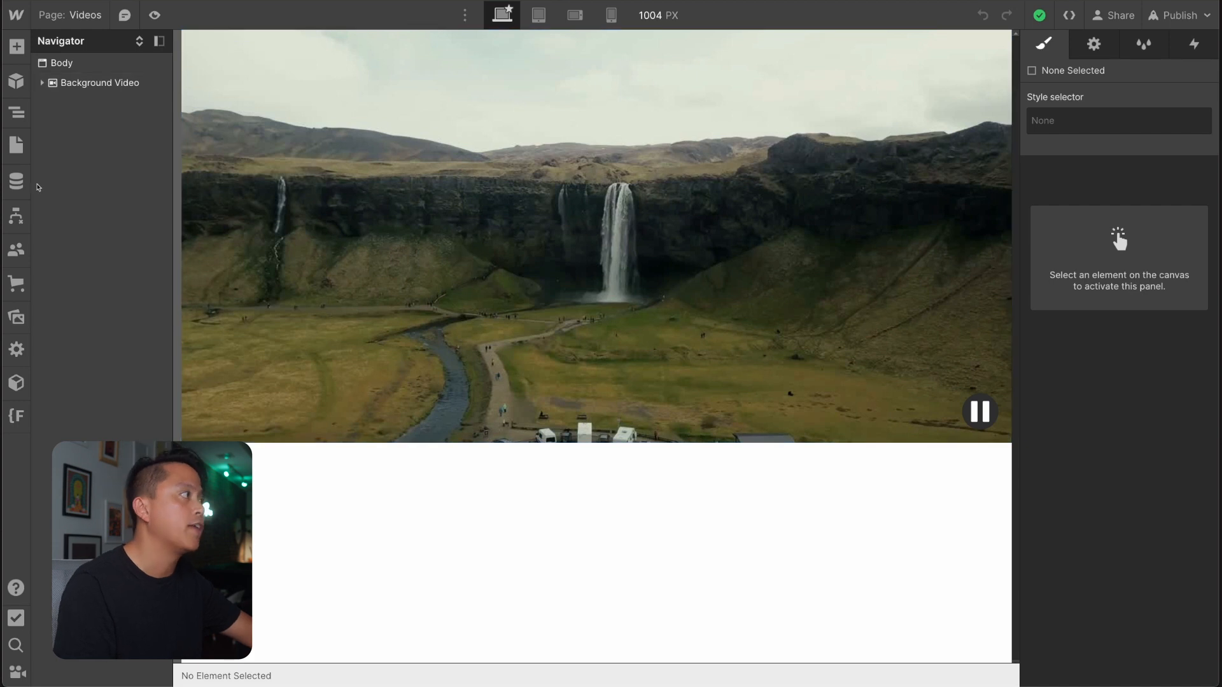
Return to the Home page.
click(16, 145)
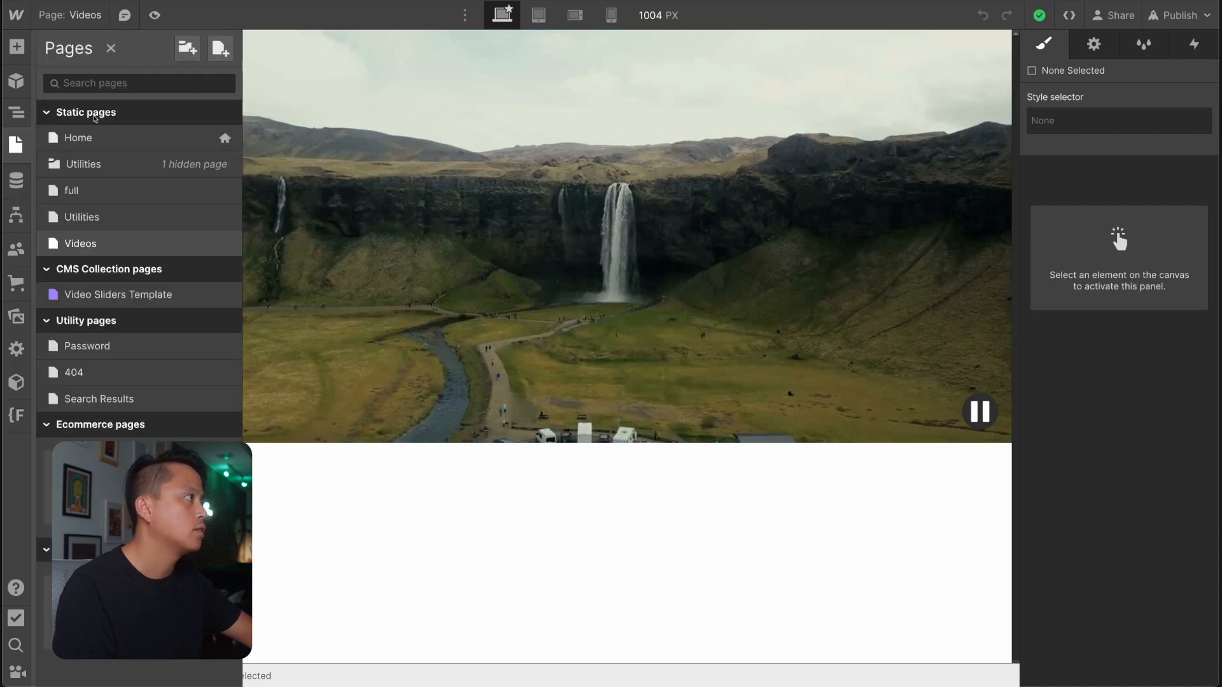
click(79, 136)
click(489, 298)
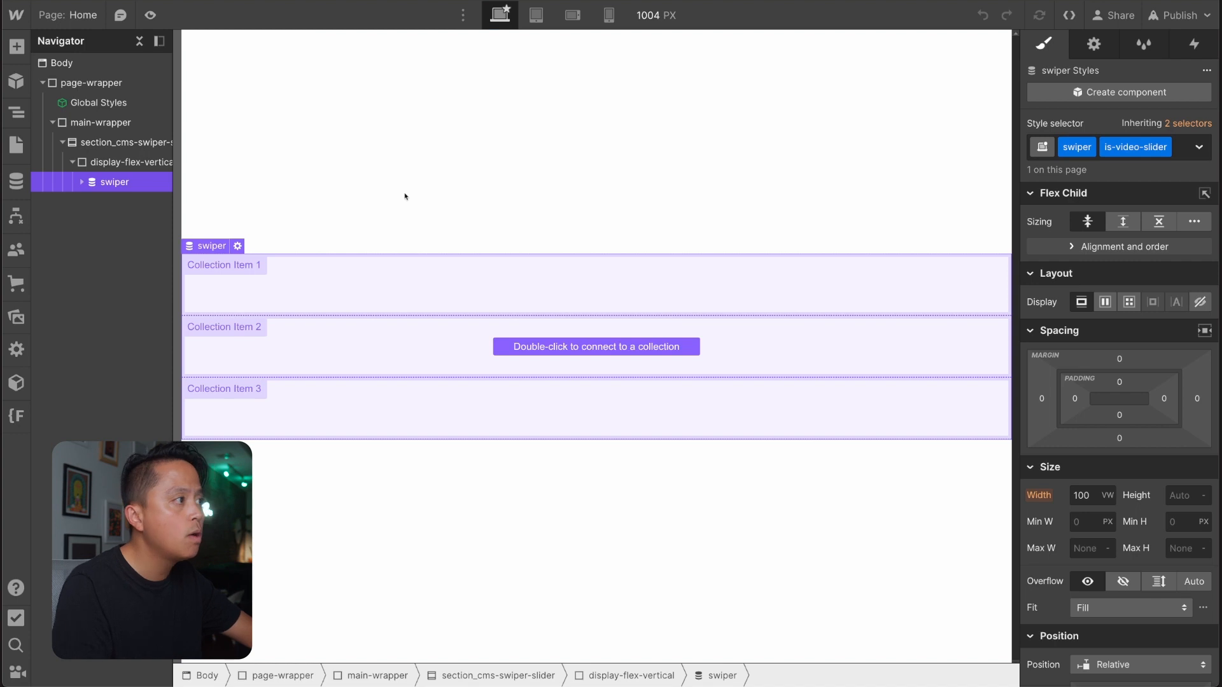
Start a new item in the Video Sliders collection and name it Cascade's Ethereal Secrets.
click(15, 186)
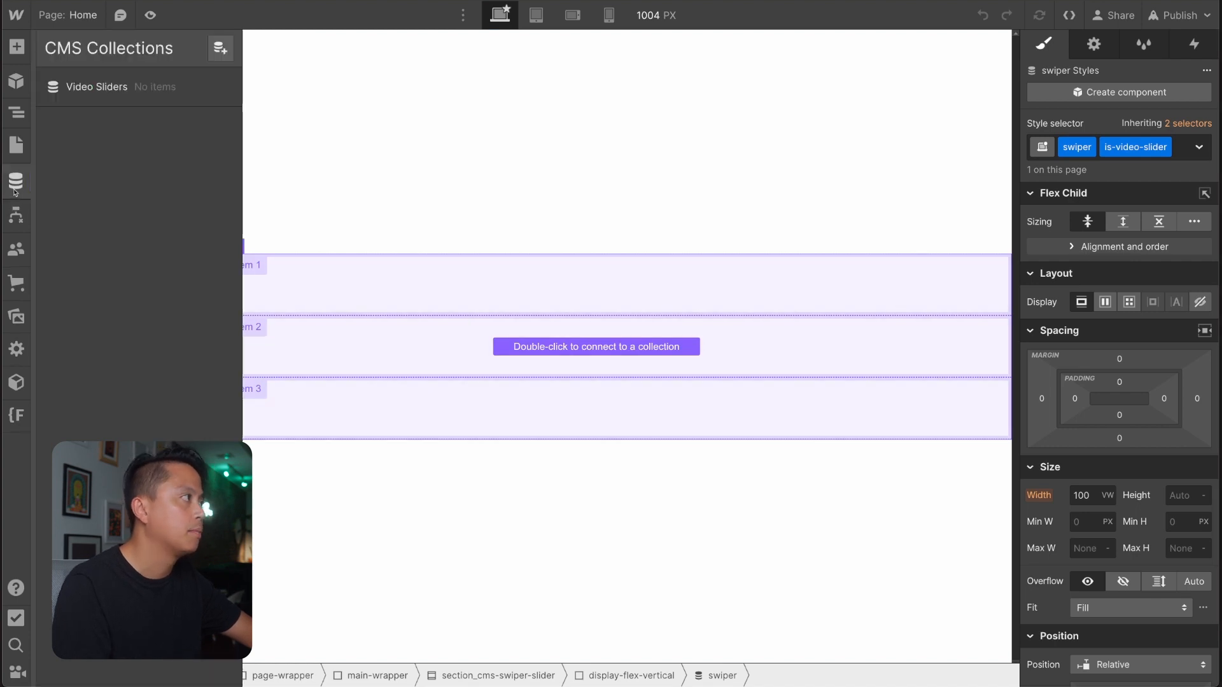
click(139, 82)
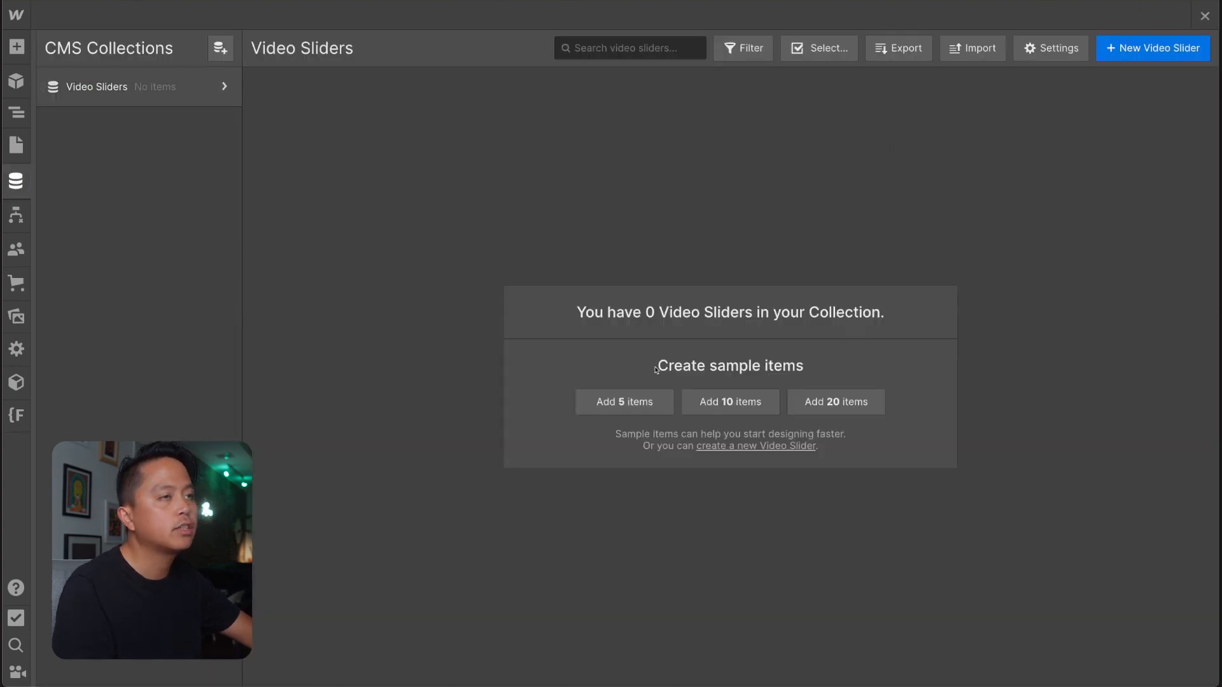
click(1152, 48)
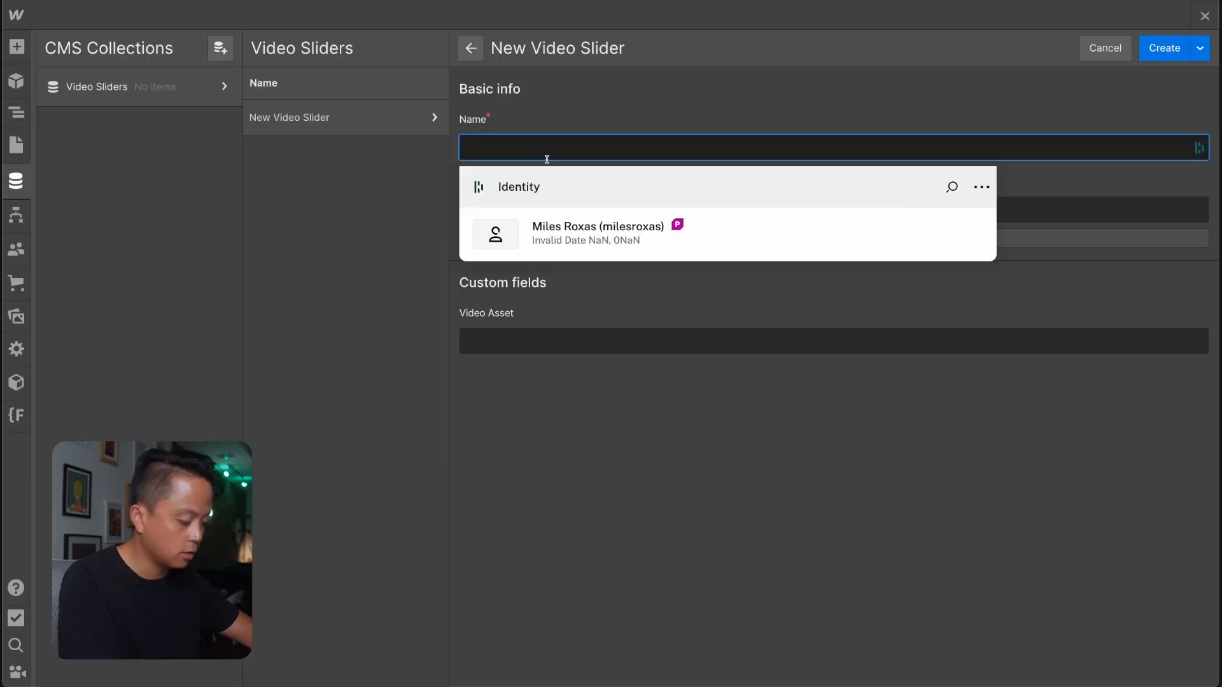
text(C)
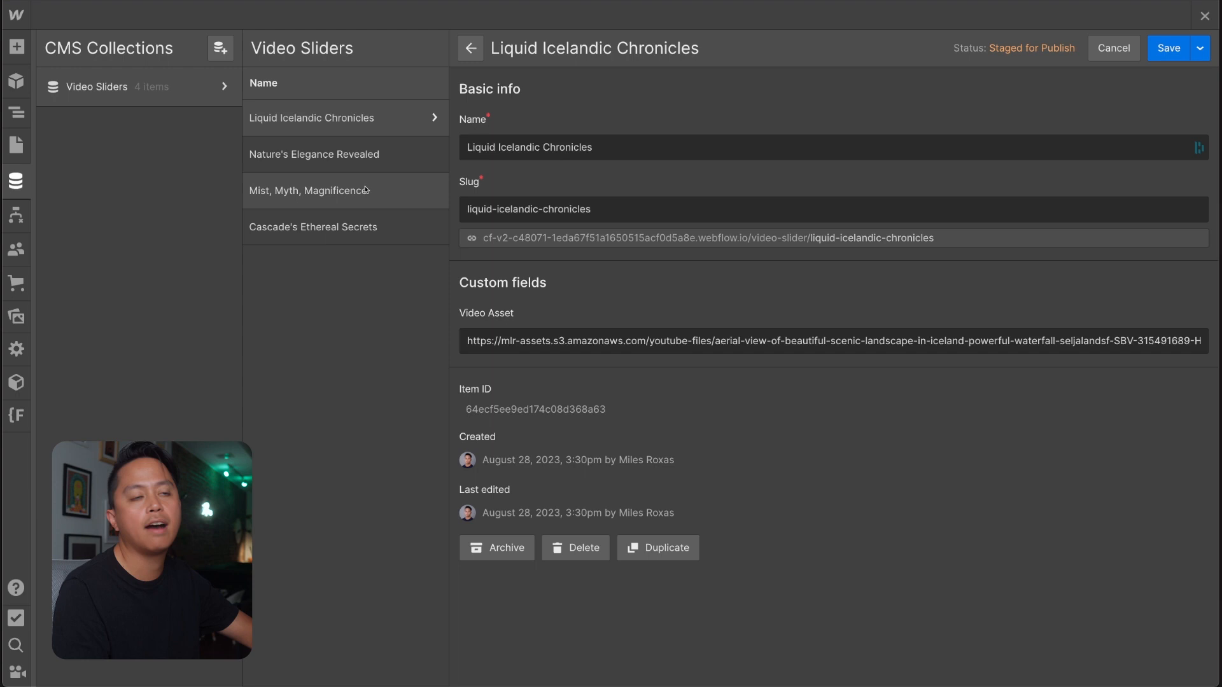
click(366, 220)
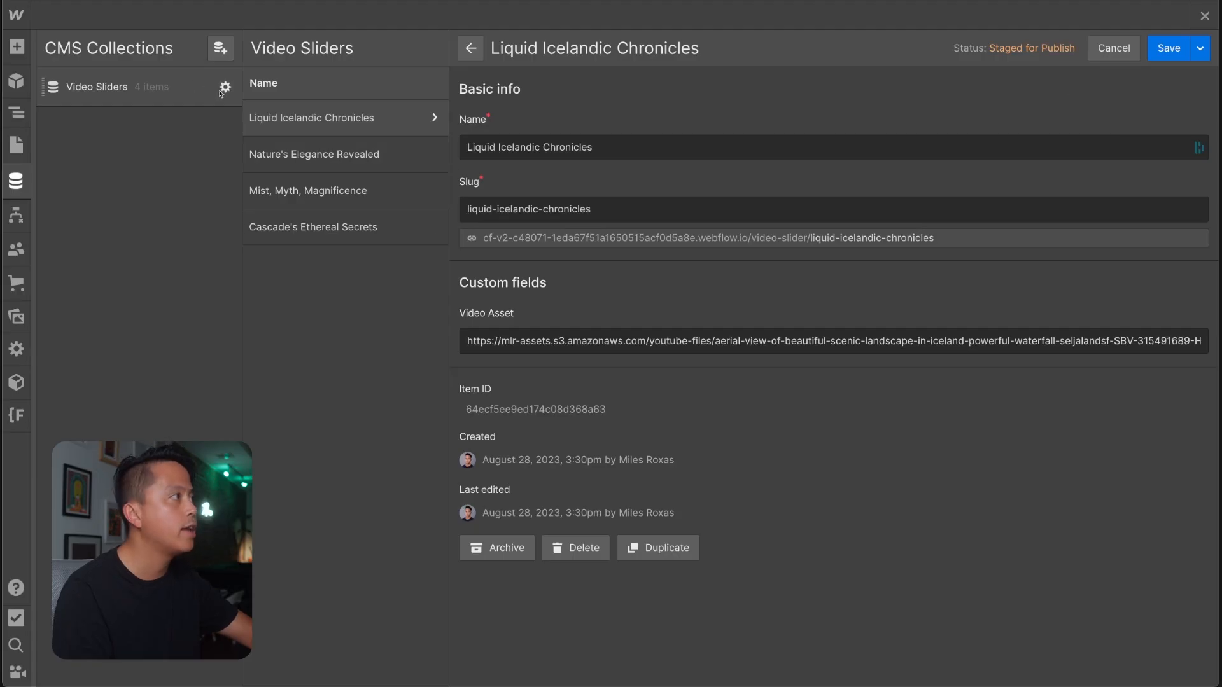
Add a Number field labelled Order to the Video Sliders collection and save the collection settings.
click(220, 88)
scroll(536, 371, down, 1)
click(299, 523)
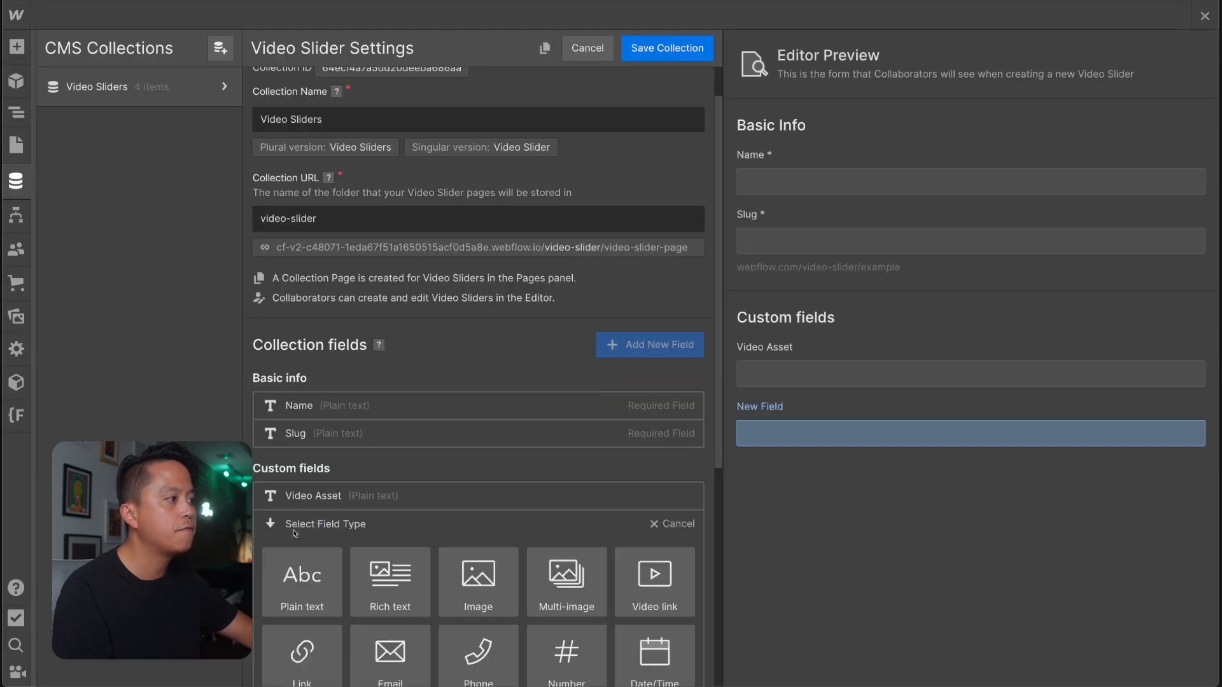
scroll(566, 509, down, 2)
click(576, 519)
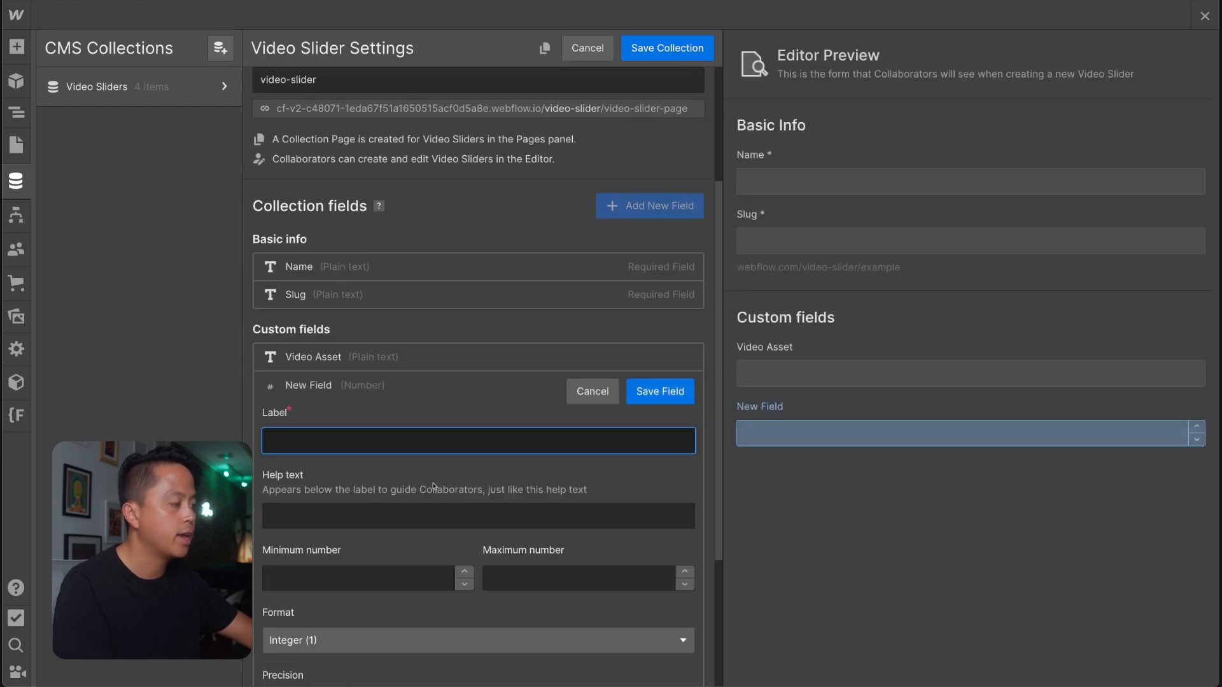
text(Order)
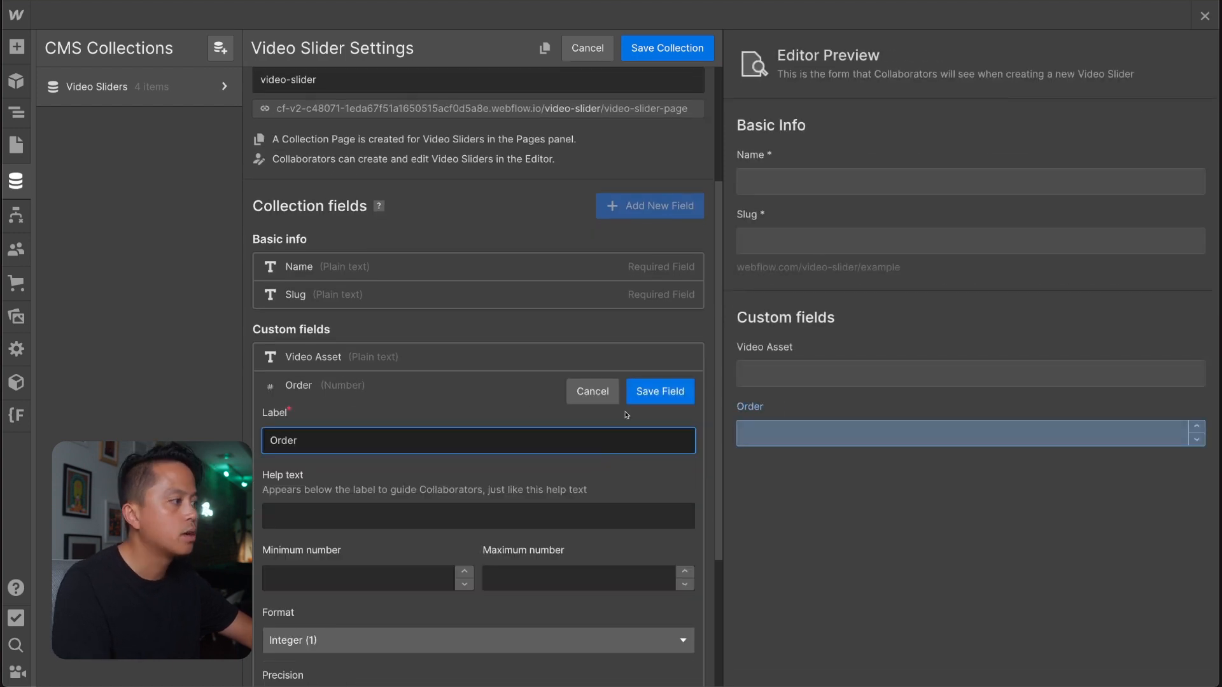
click(657, 400)
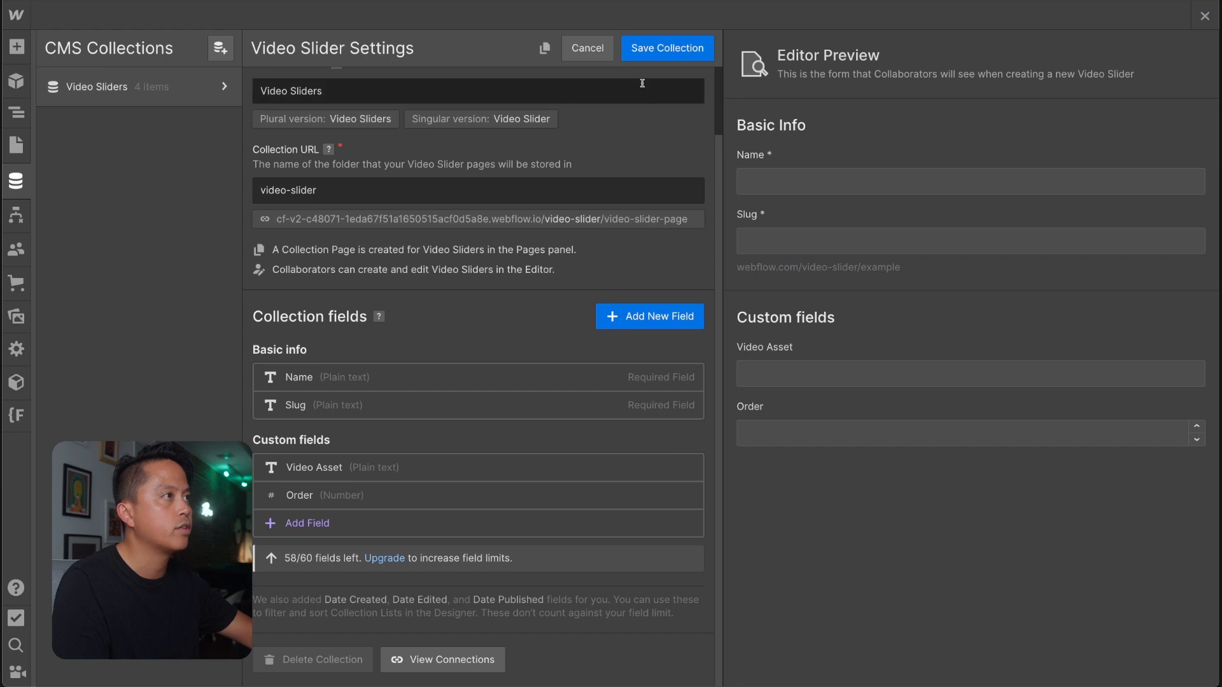
click(646, 45)
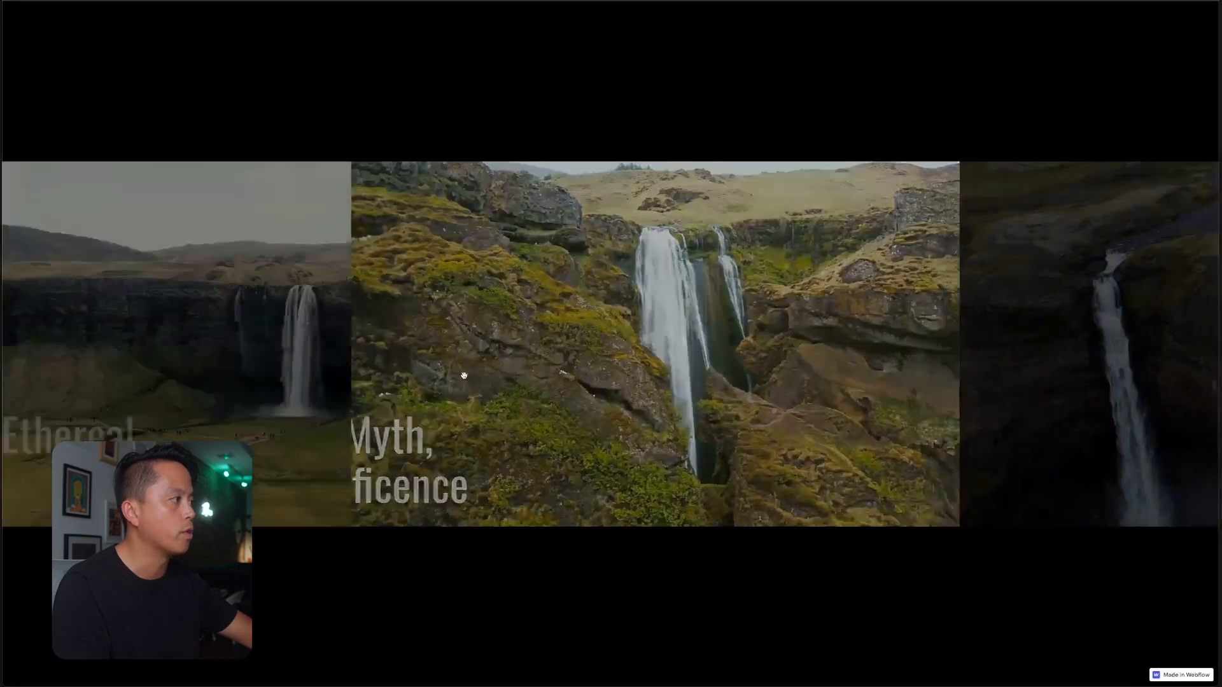
Following the slide sequence in the finished slider, set Order to 1 for Cascade's Ethereal Secrets and 2 for Mist, Myth, Magnificence.
drag(415, 368, 183, 360)
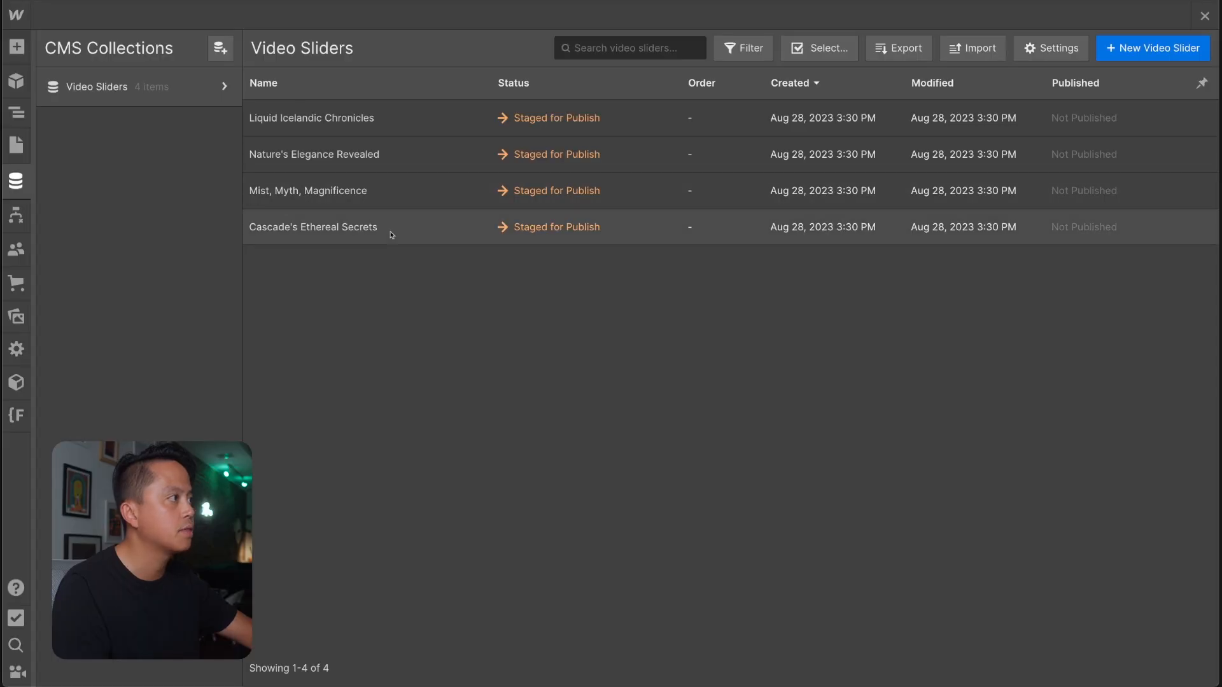
click(390, 235)
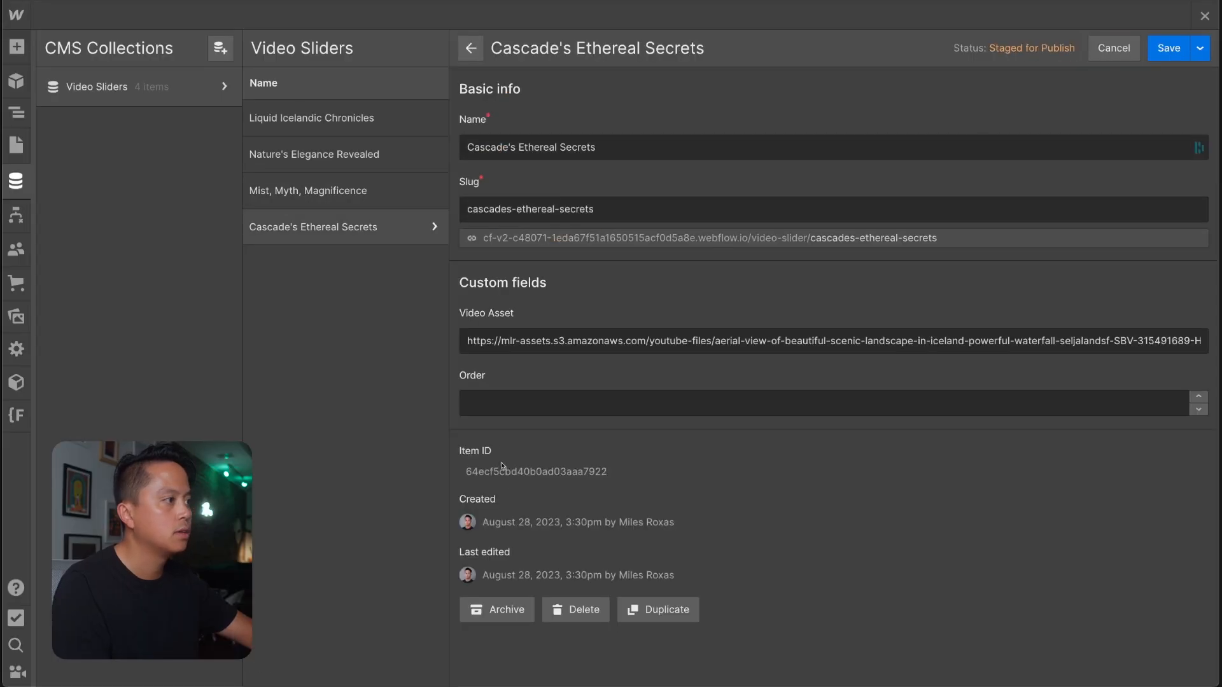
click(513, 393)
text(1)
click(356, 194)
key(Return)
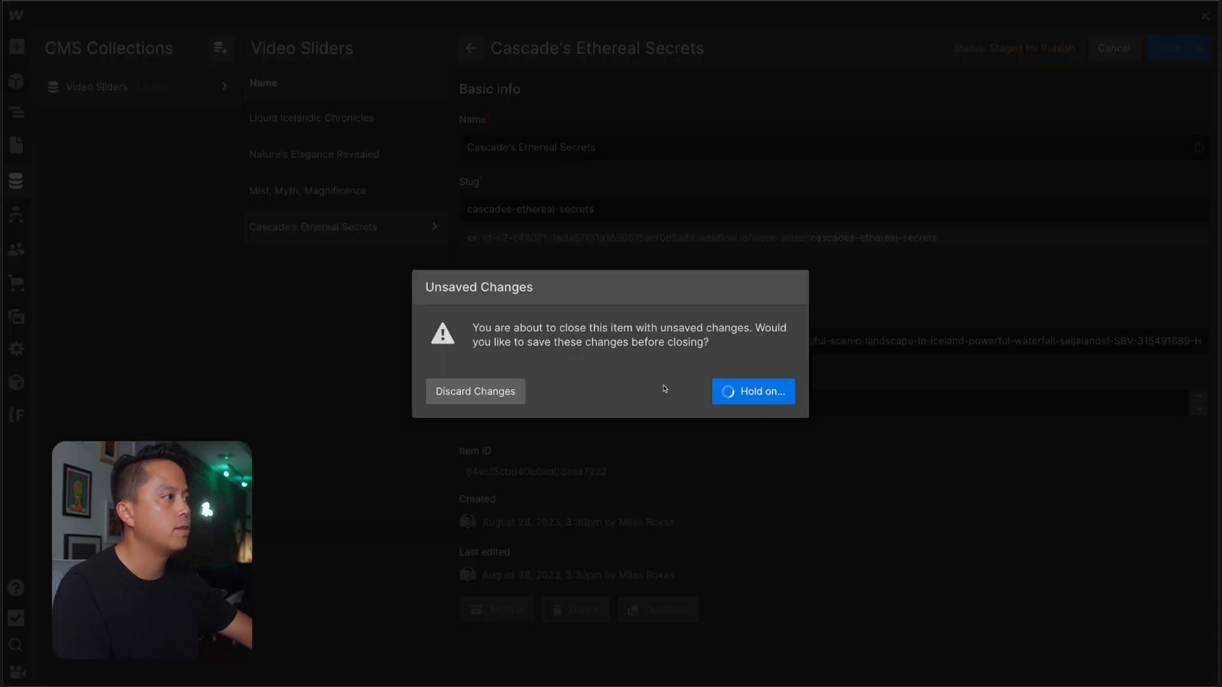
click(610, 404)
text(2)
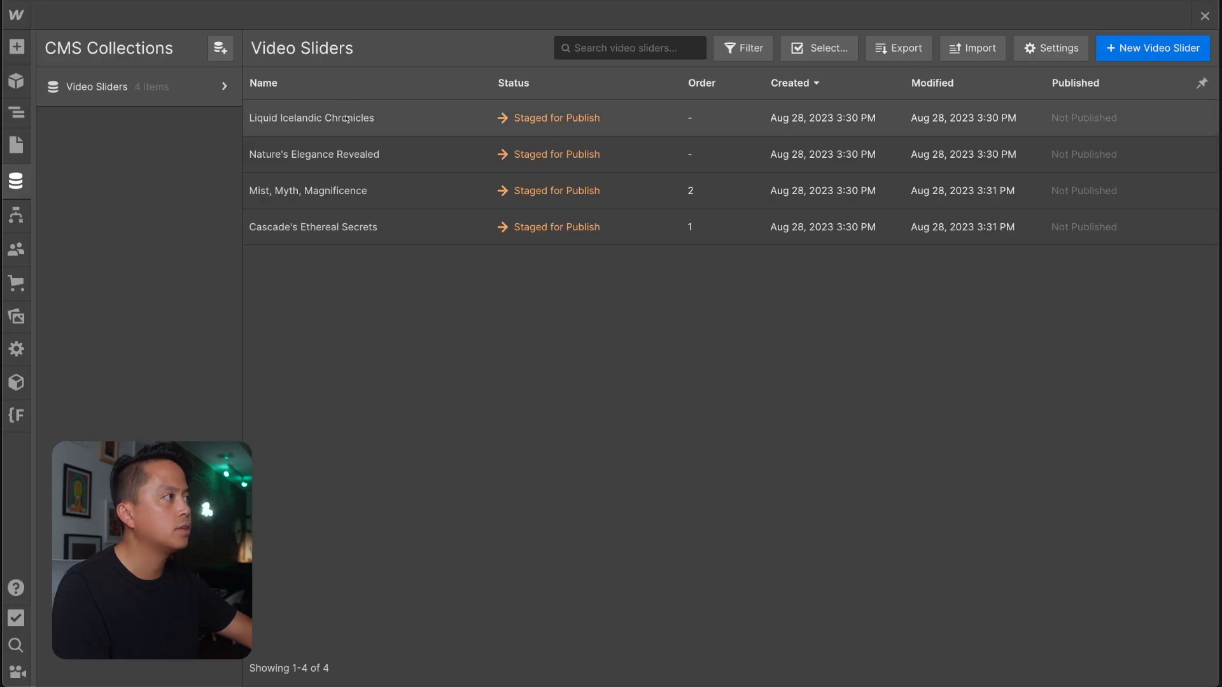
Set Order to 3 for Nature's Elegance Revealed, save it, and open the Order value of Liquid Icelandic Chronicles.
click(431, 158)
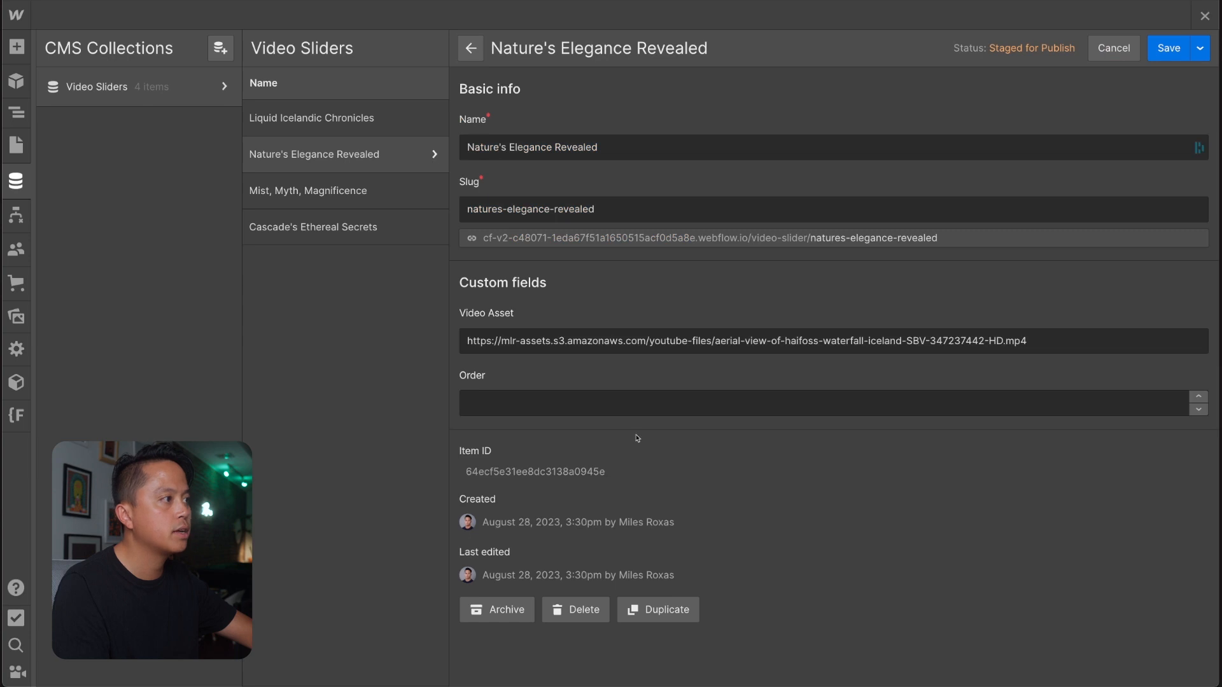
click(636, 403)
text(3)
click(1168, 47)
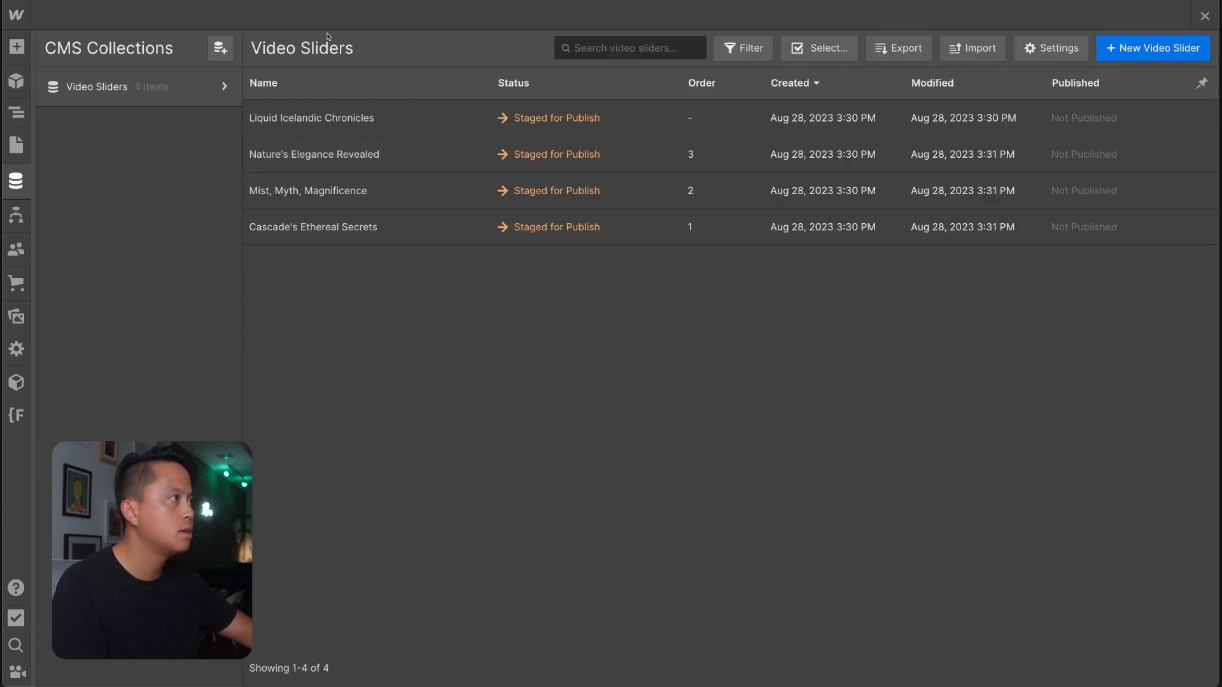
click(331, 116)
click(528, 404)
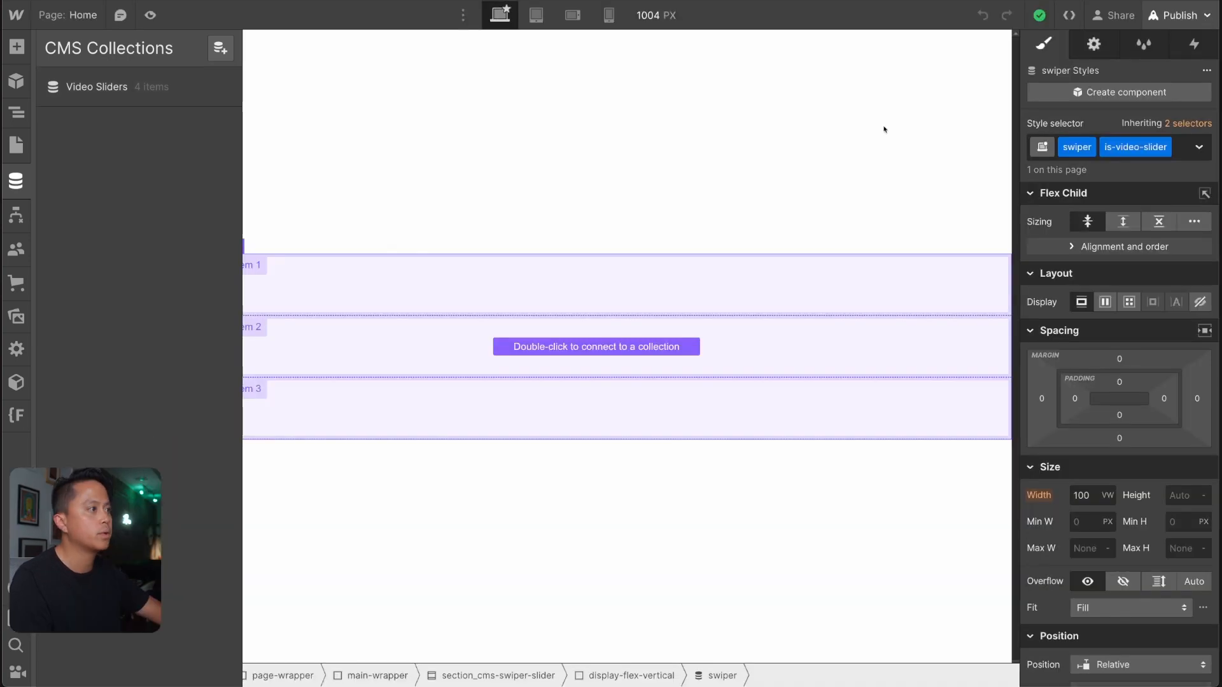
Connect the swiper collection list on the Home page to the Video Sliders collection as its source.
click(648, 309)
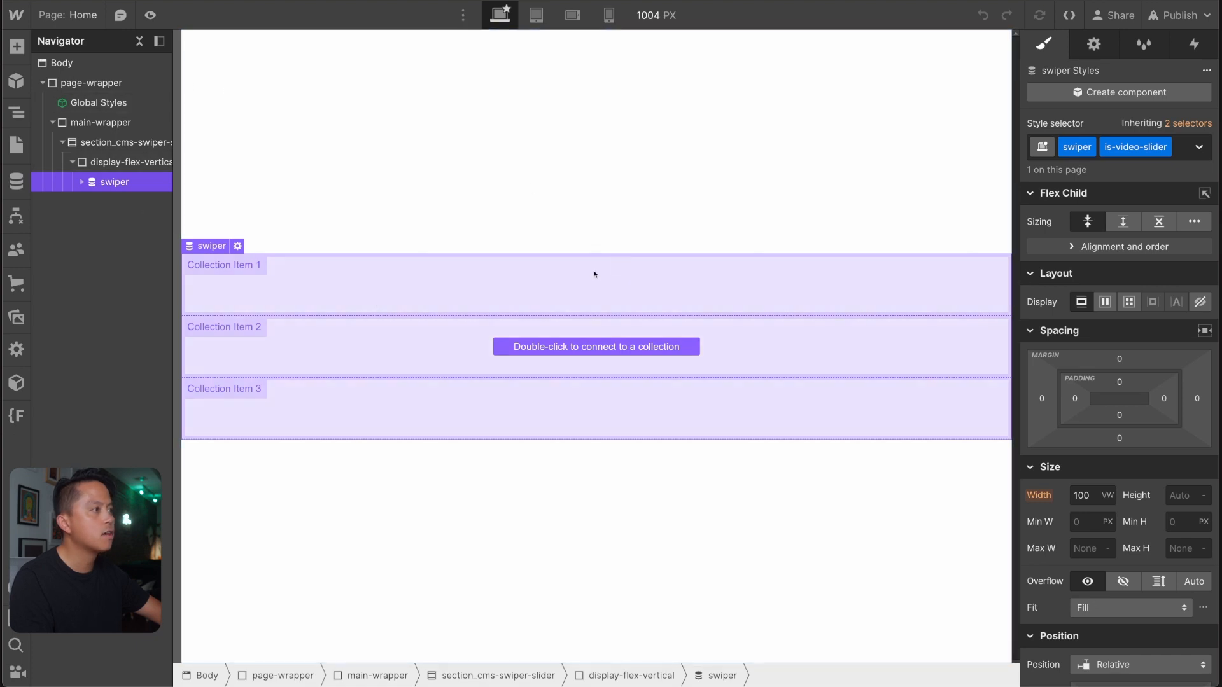
double_click(551, 348)
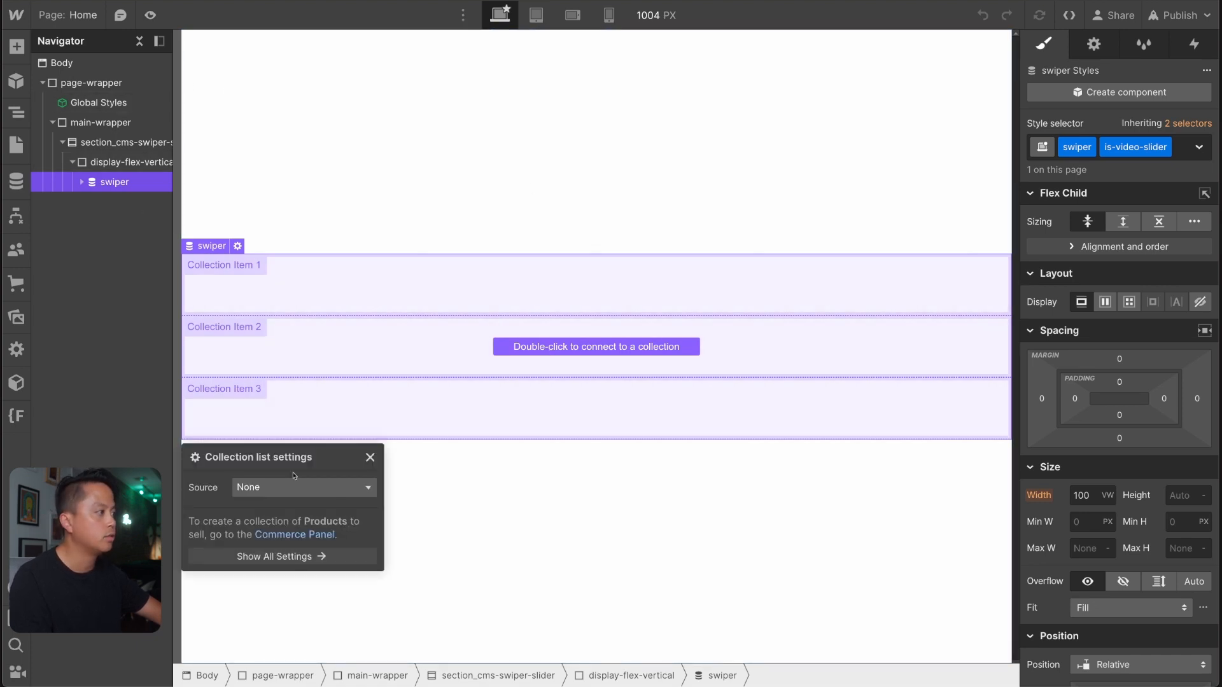
click(296, 487)
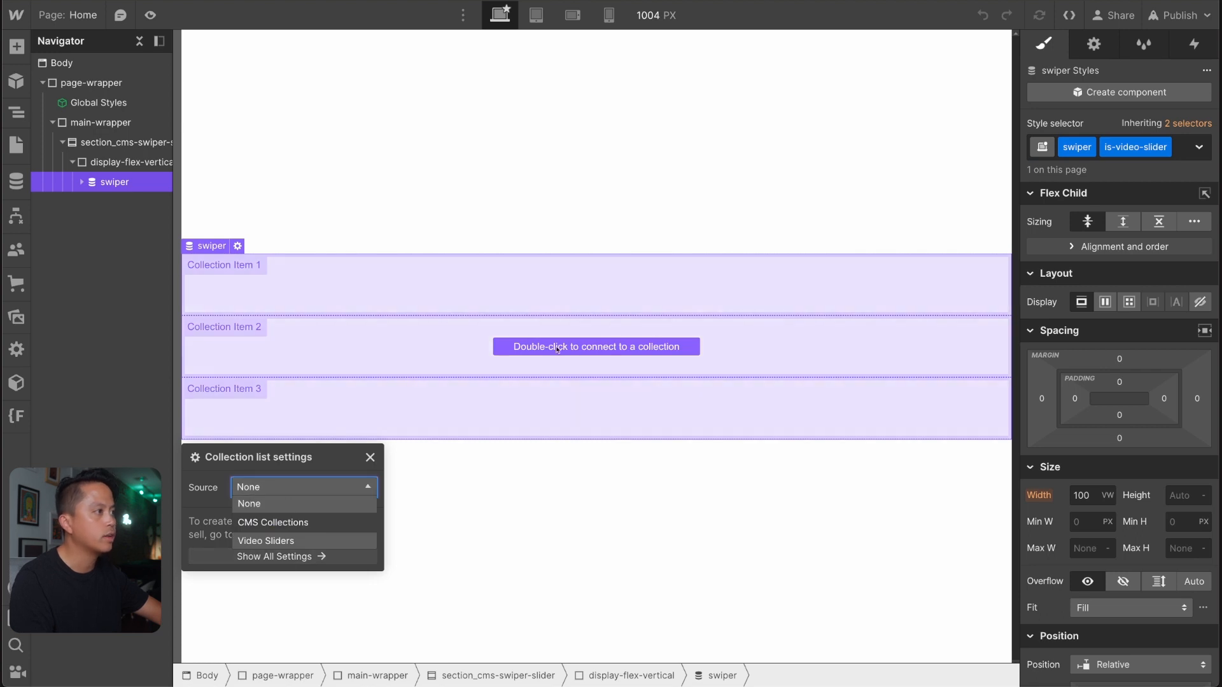
click(273, 541)
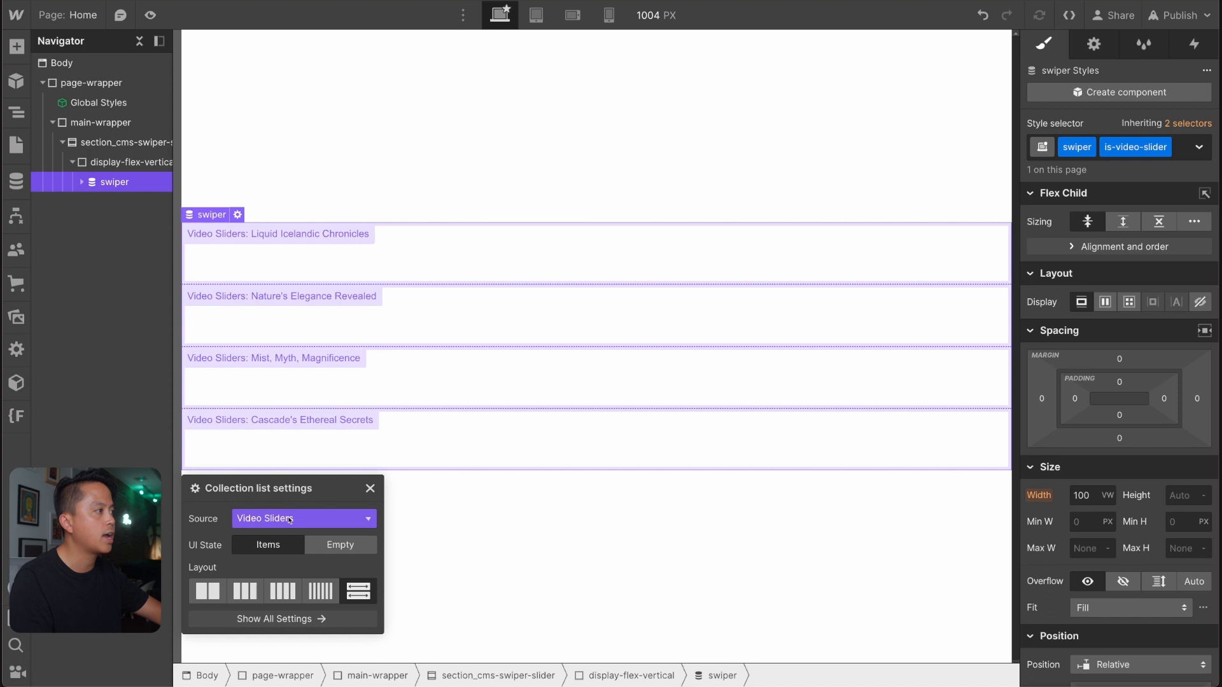
click(371, 489)
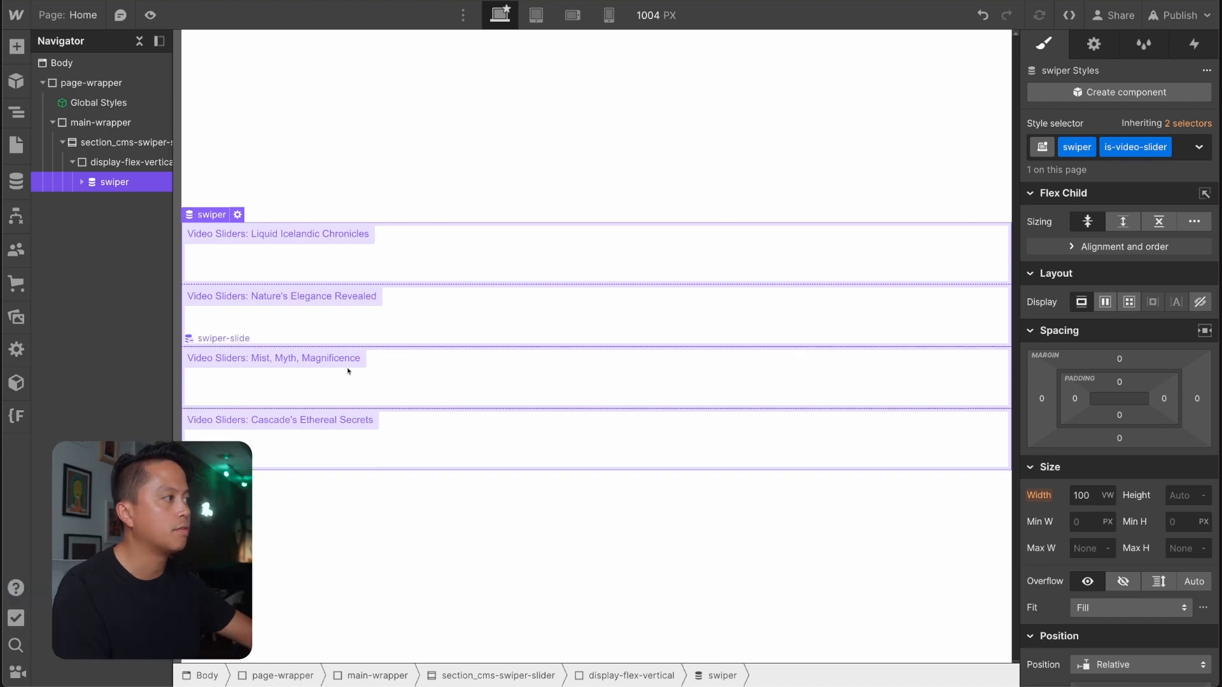
Add a div block inside the swiper-slide item and give it the new class video-embed_container.
click(349, 261)
key(g)
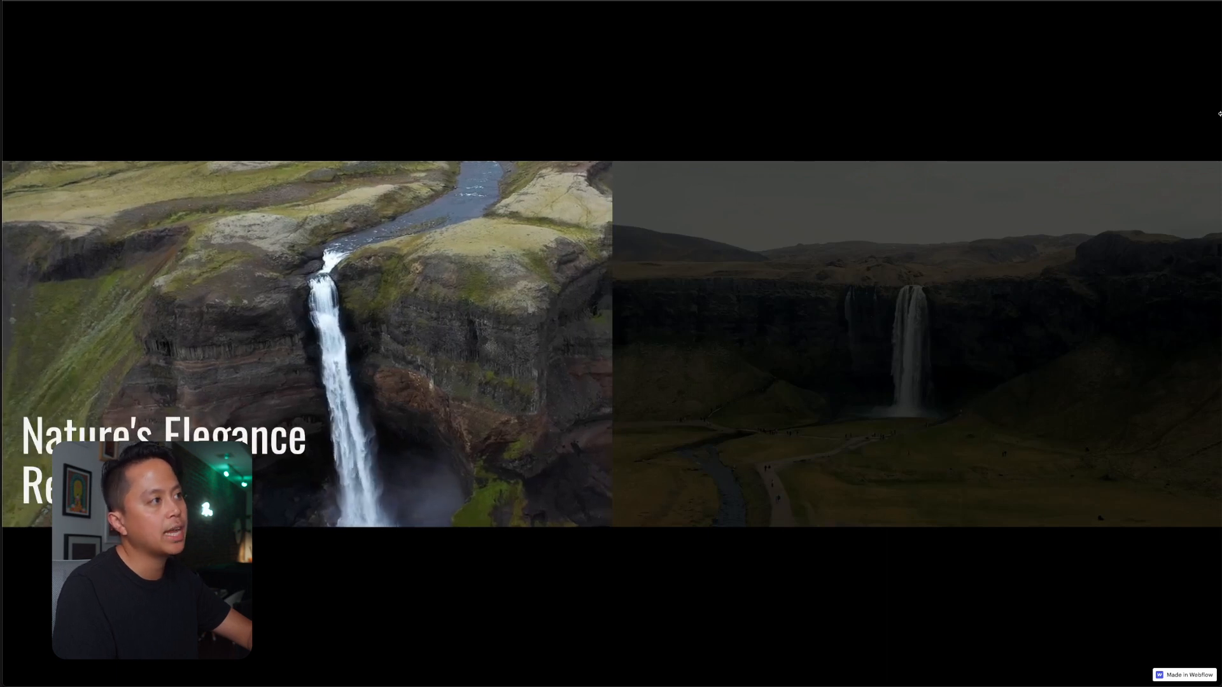
mouse_move(1219, 113)
mouse_down()
mouse_move(1146, 118)
mouse_move(1205, 127)
mouse_move(1064, 131)
mouse_move(1120, 146)
mouse_move(1126, 123)
mouse_move(952, 120)
mouse_move(1192, 123)
mouse_move(922, 103)
mouse_move(1067, 101)
mouse_move(906, 89)
mouse_move(1039, 79)
mouse_move(1220, 95)
mouse_up()
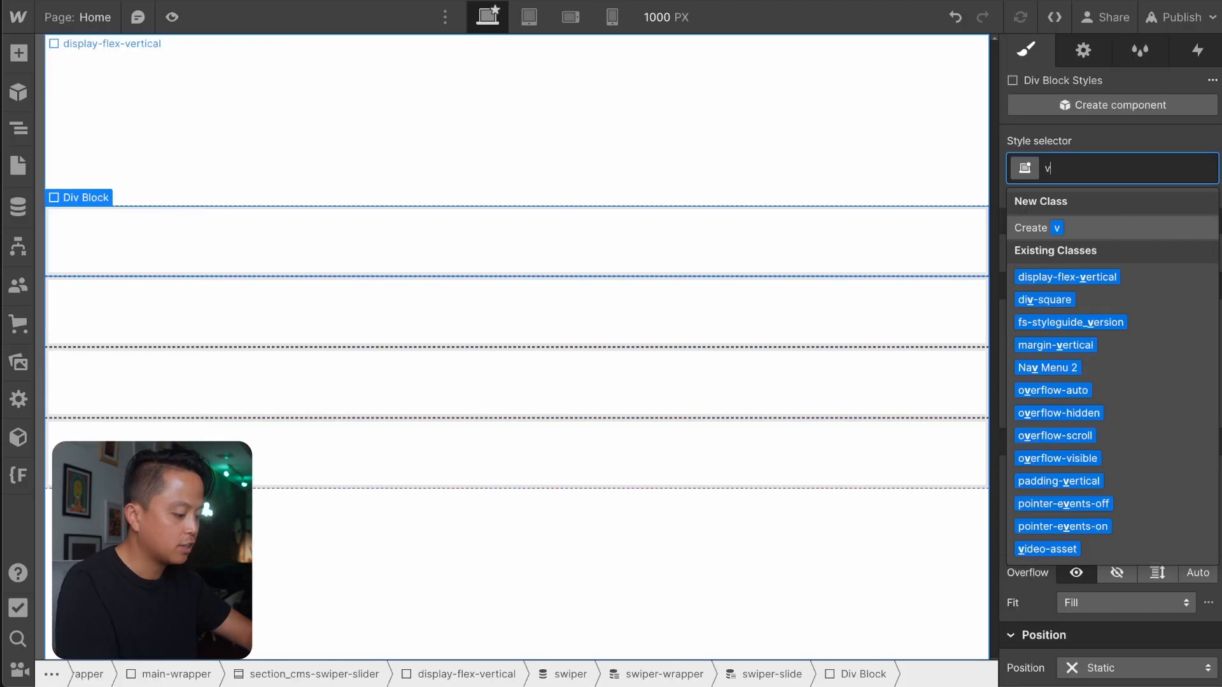
text(ideo)
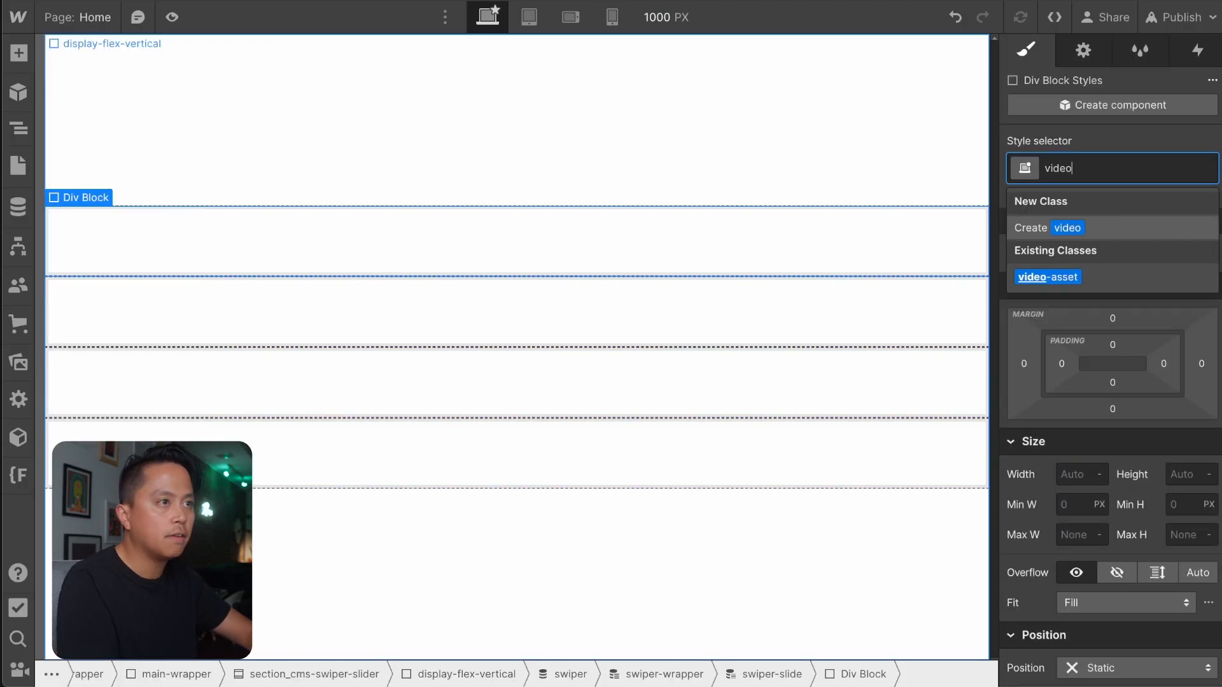
text(-embed_container)
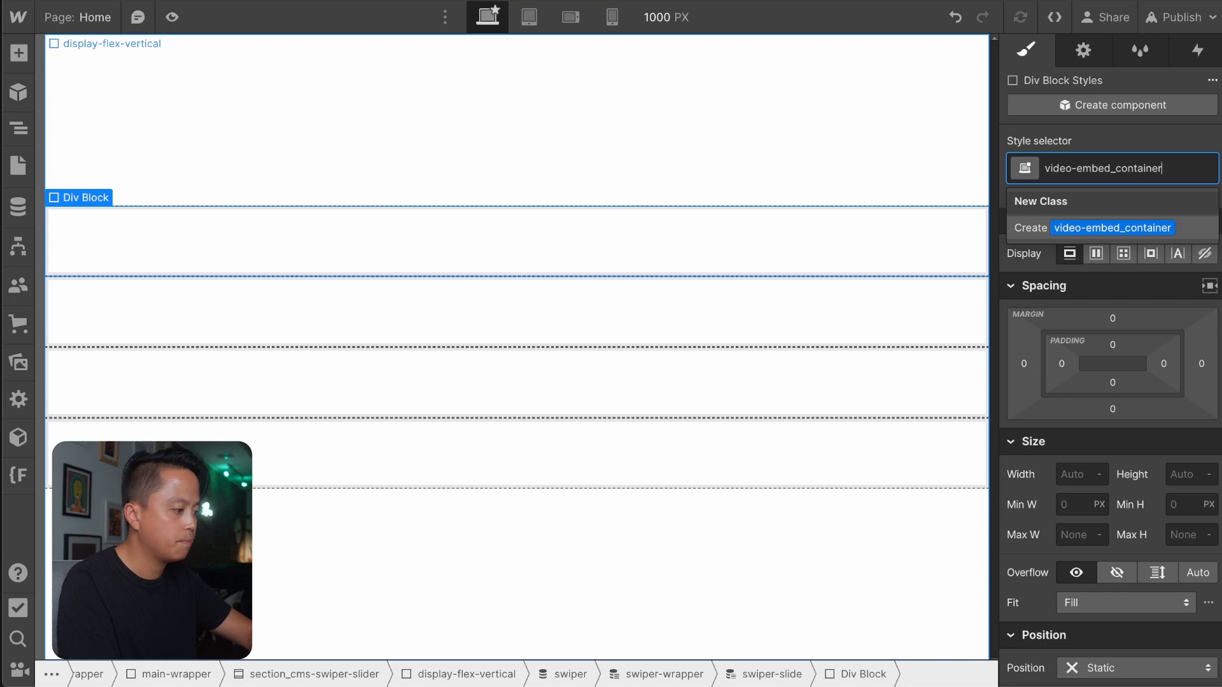
key(Return)
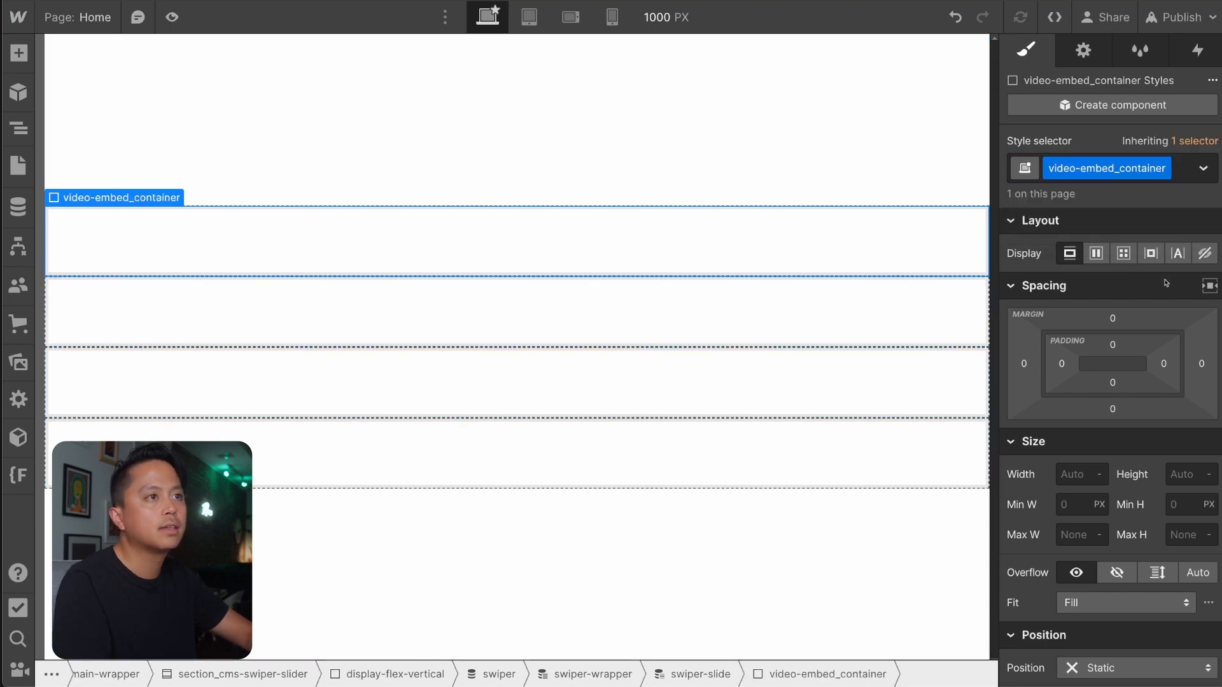
Give the video-embed_container a top padding of 60% and a width of 100%.
click(1121, 346)
text(60)
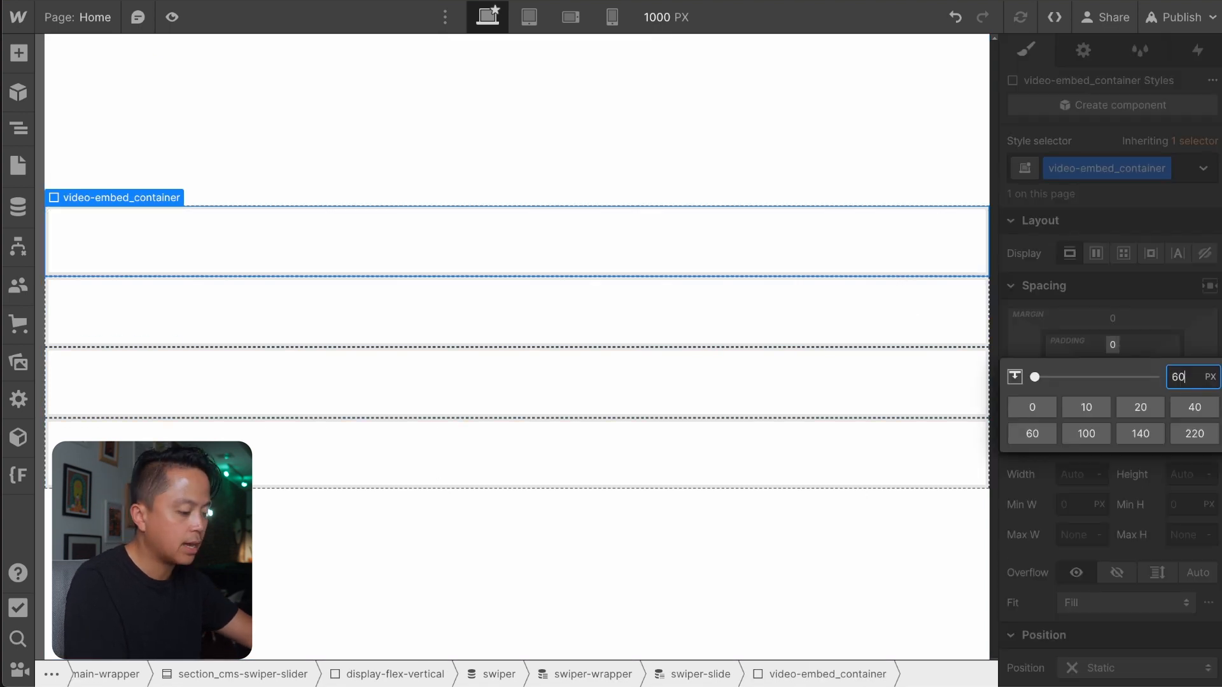
key(Return)
click(1071, 472)
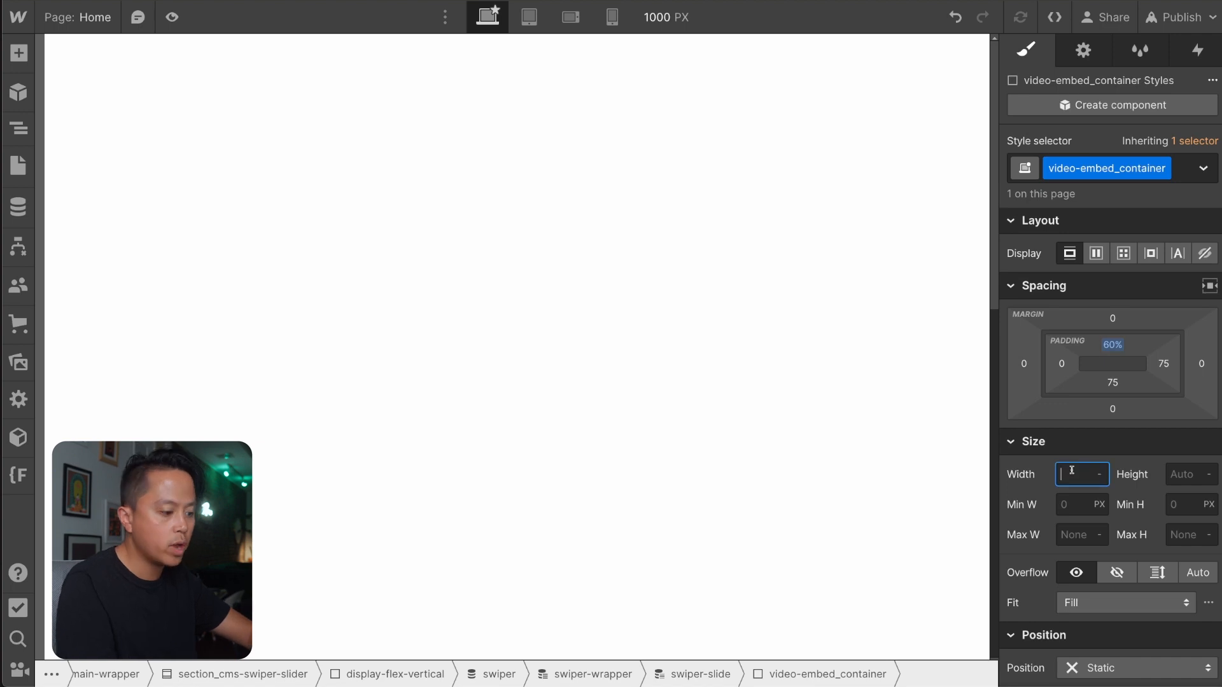
text(100%)
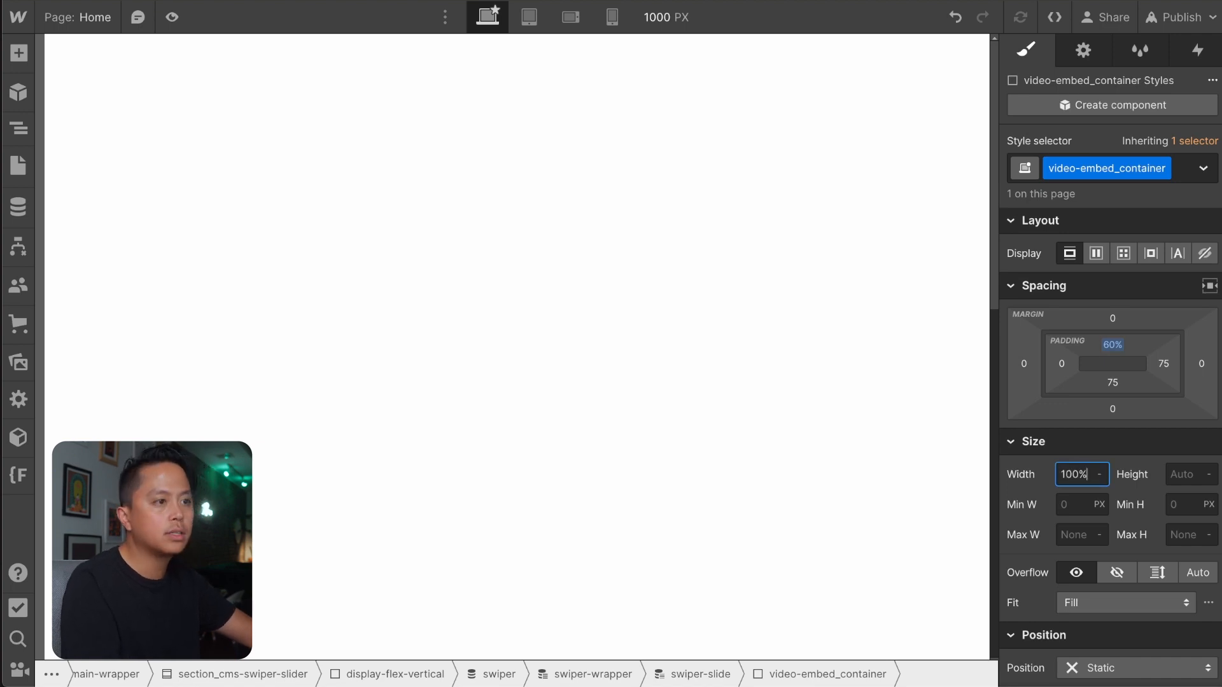
key(Return)
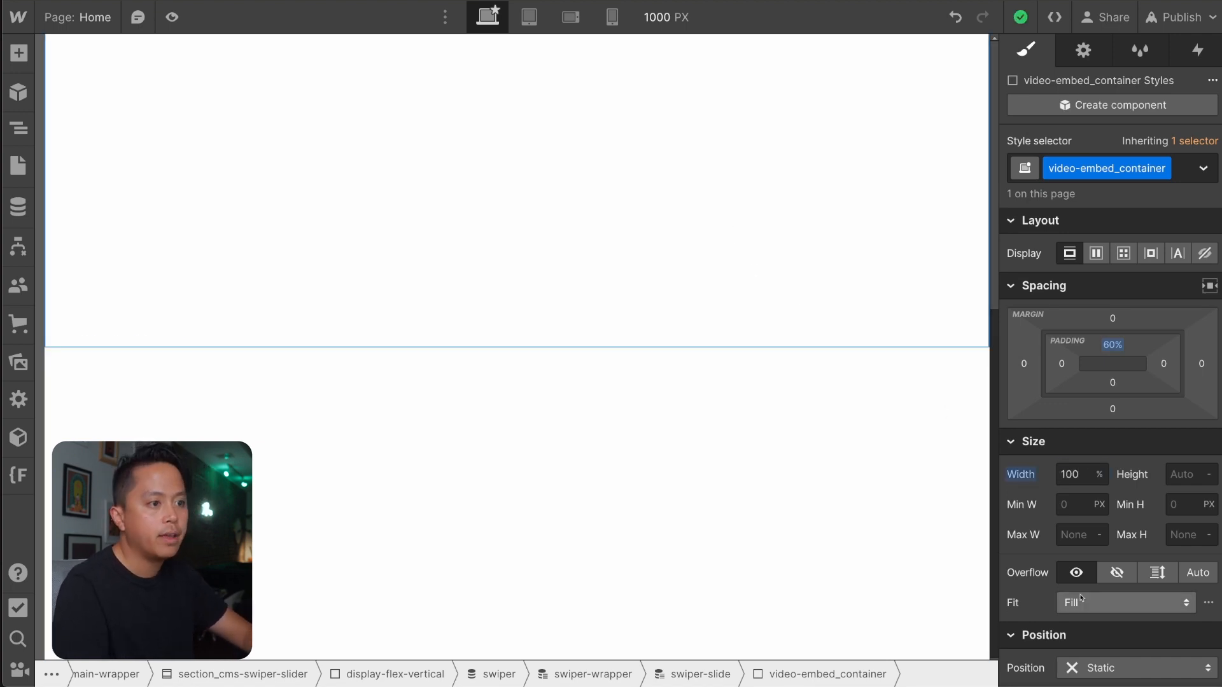
Set the video-embed_container's position to Relative and its overflow to hidden.
scroll(1080, 597, down, 2)
scroll(1081, 597, down, 1)
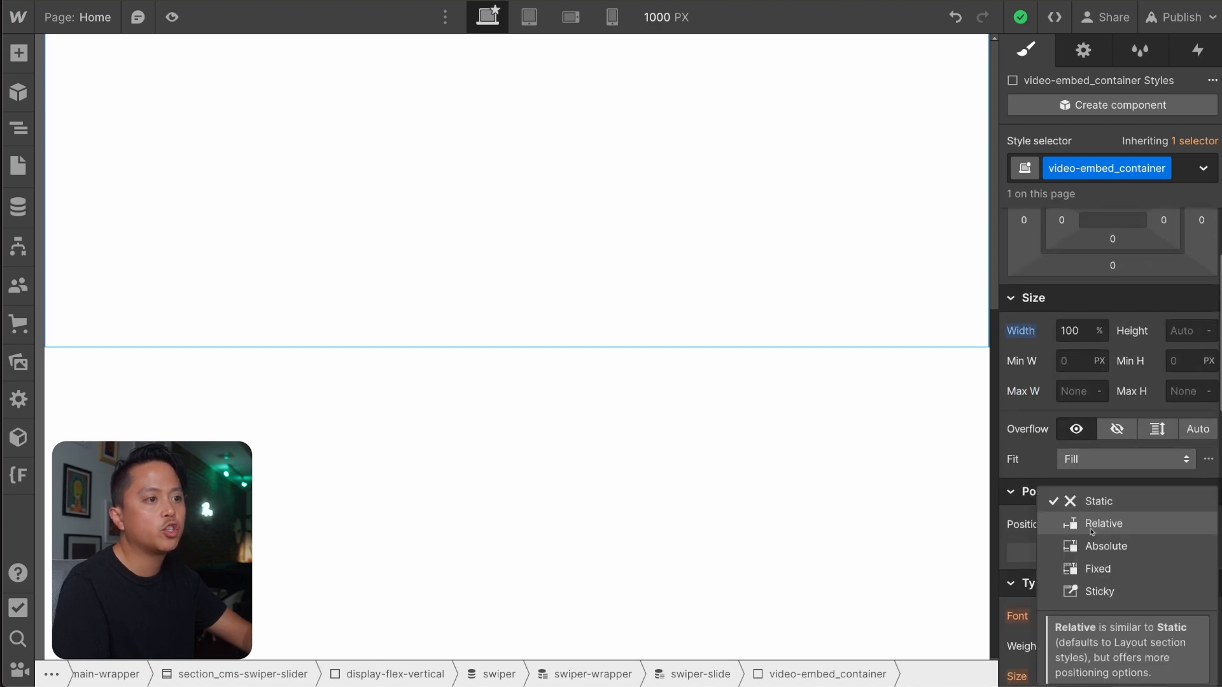
click(1093, 527)
click(1095, 532)
scroll(1126, 320, down, 2)
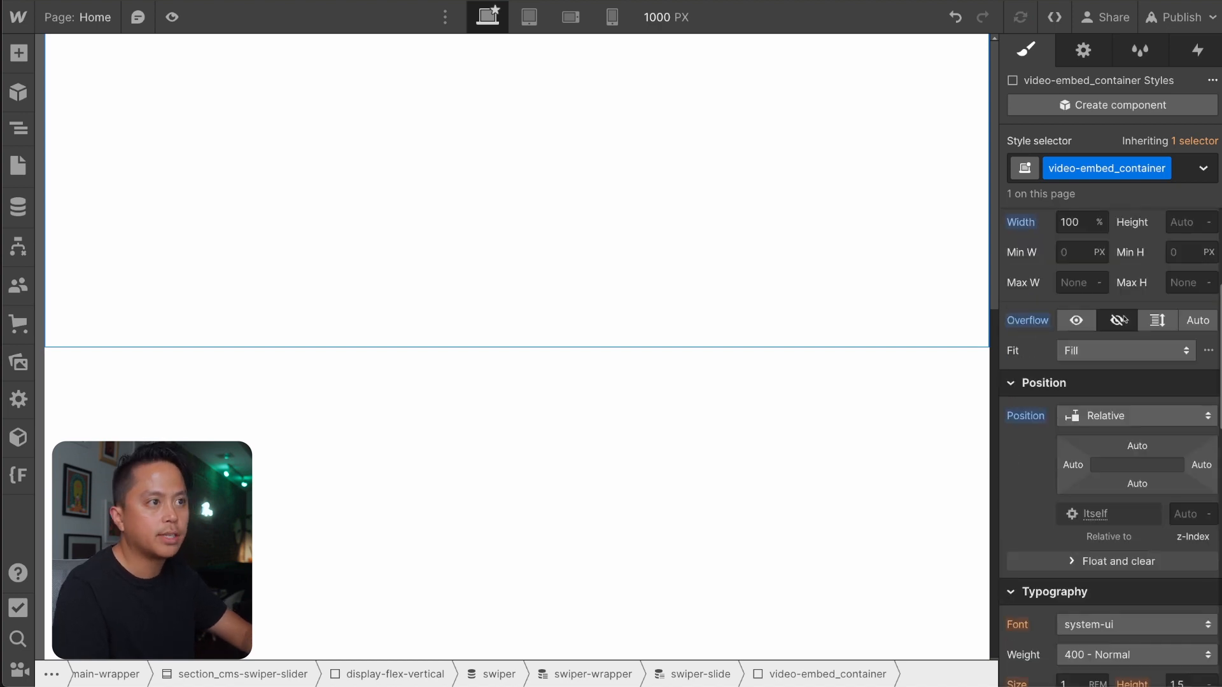
scroll(1139, 328, up, 3)
scroll(1139, 329, down, 3)
scroll(1139, 328, down, 1)
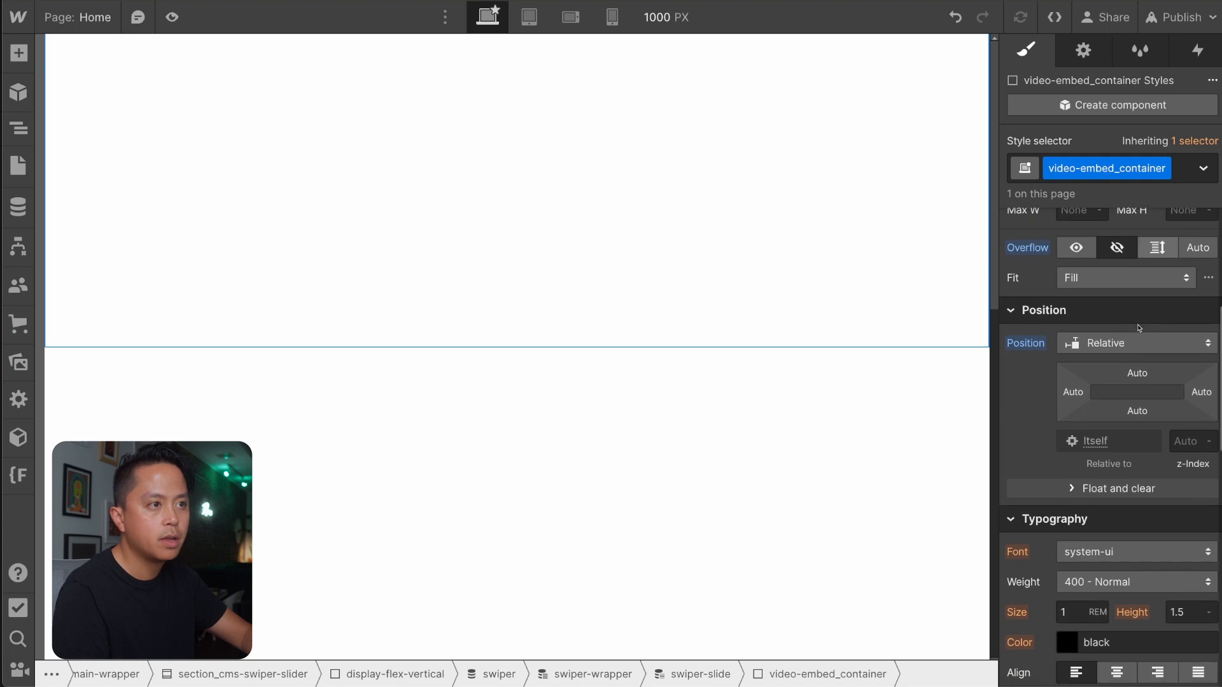
Set the video-embed_container's Fit to Cover.
scroll(1138, 328, up, 1)
click(1092, 293)
click(1089, 339)
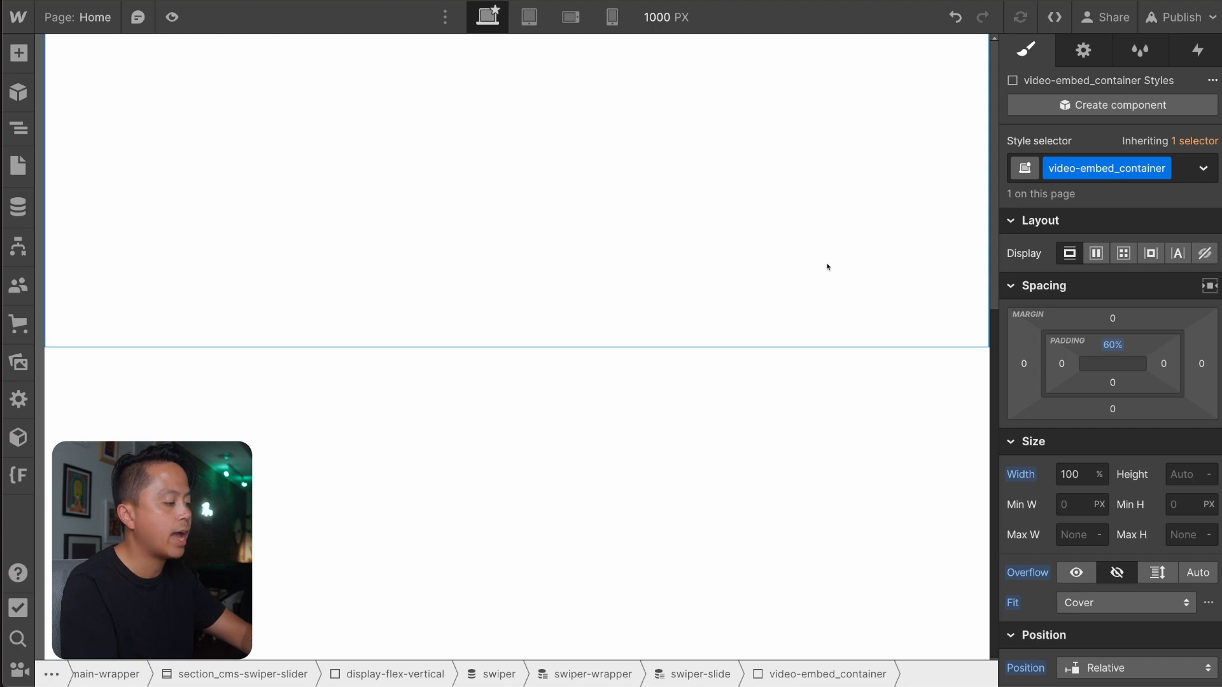
Add an HTML Embed element inside the video-embed_container.
key(ctrl+k)
text(em)
key(Return)
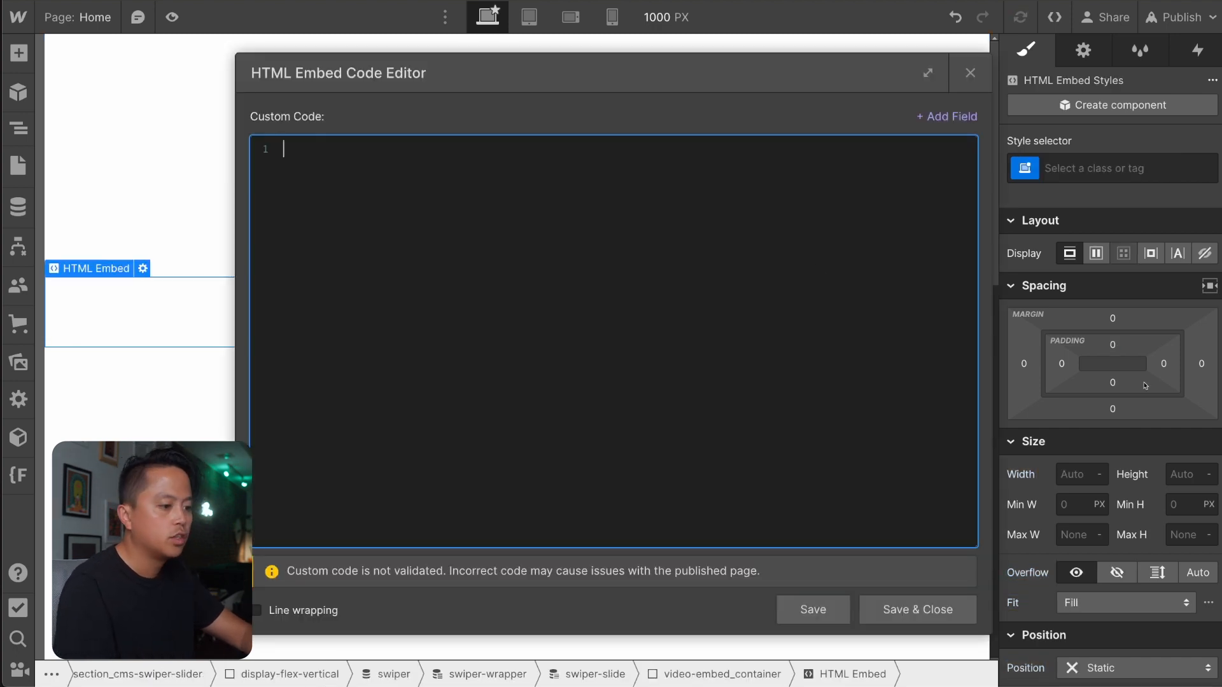
key(super+Tab)
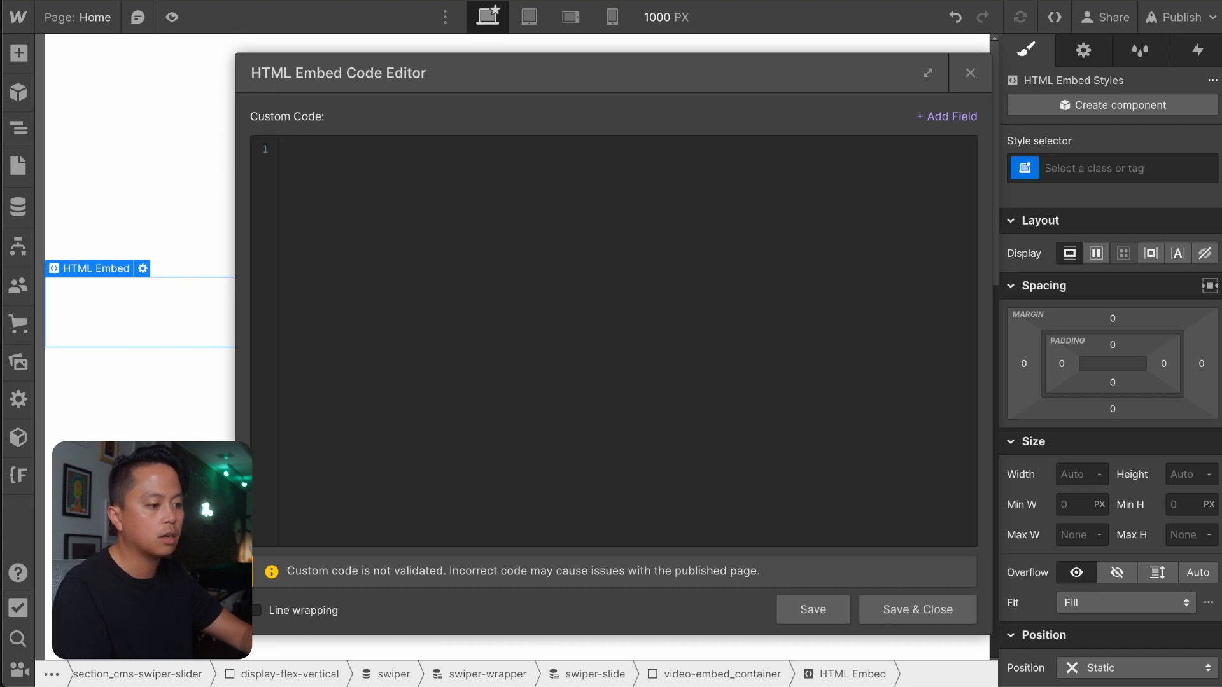
Write a <video></video> element in the embed code with a self-closing <source /> tag on its own line inside.
click(434, 291)
text(<)
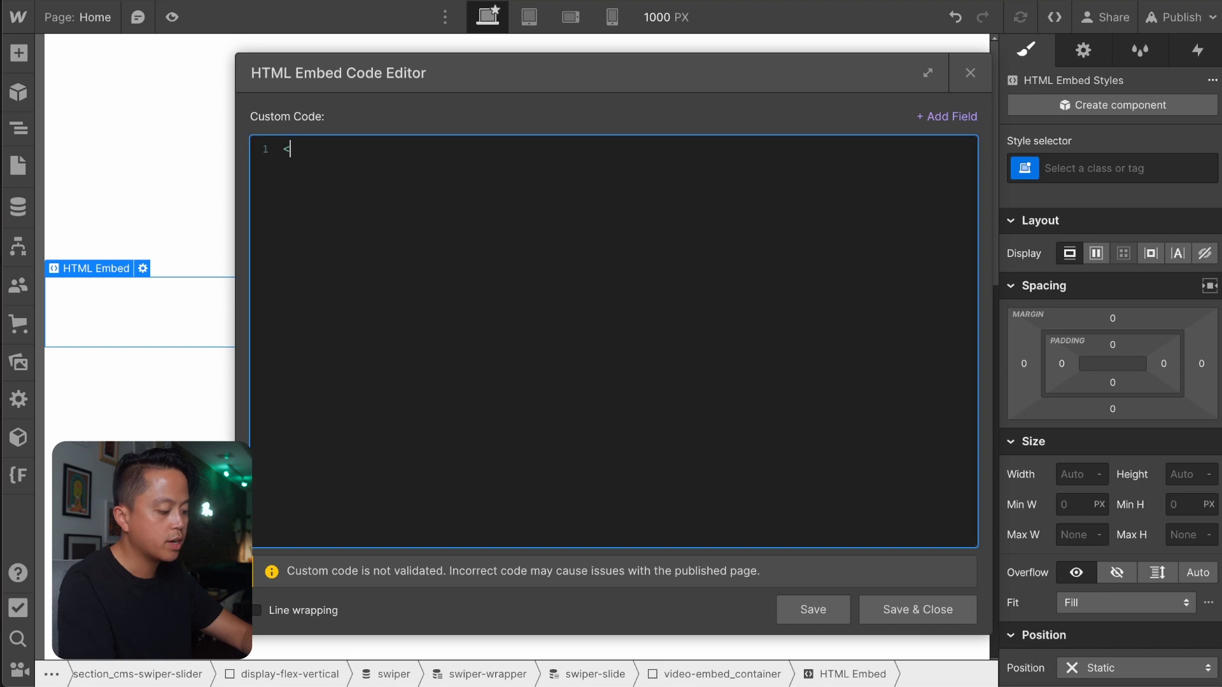
text(video)
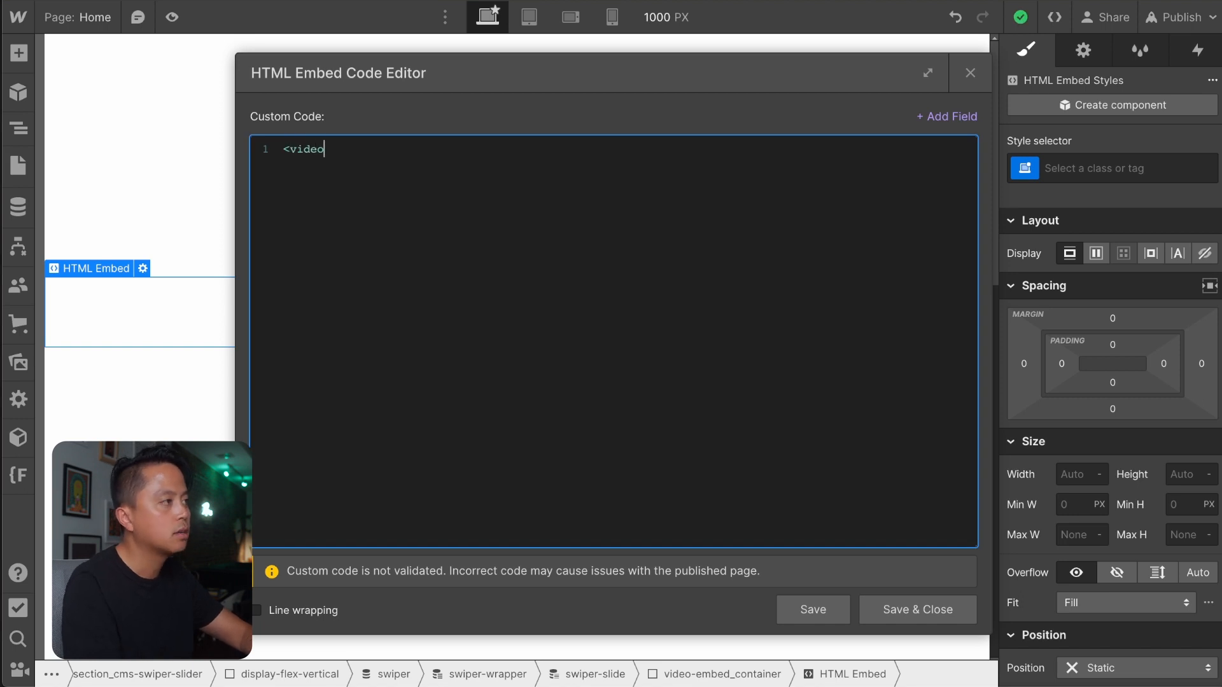
text(></di)
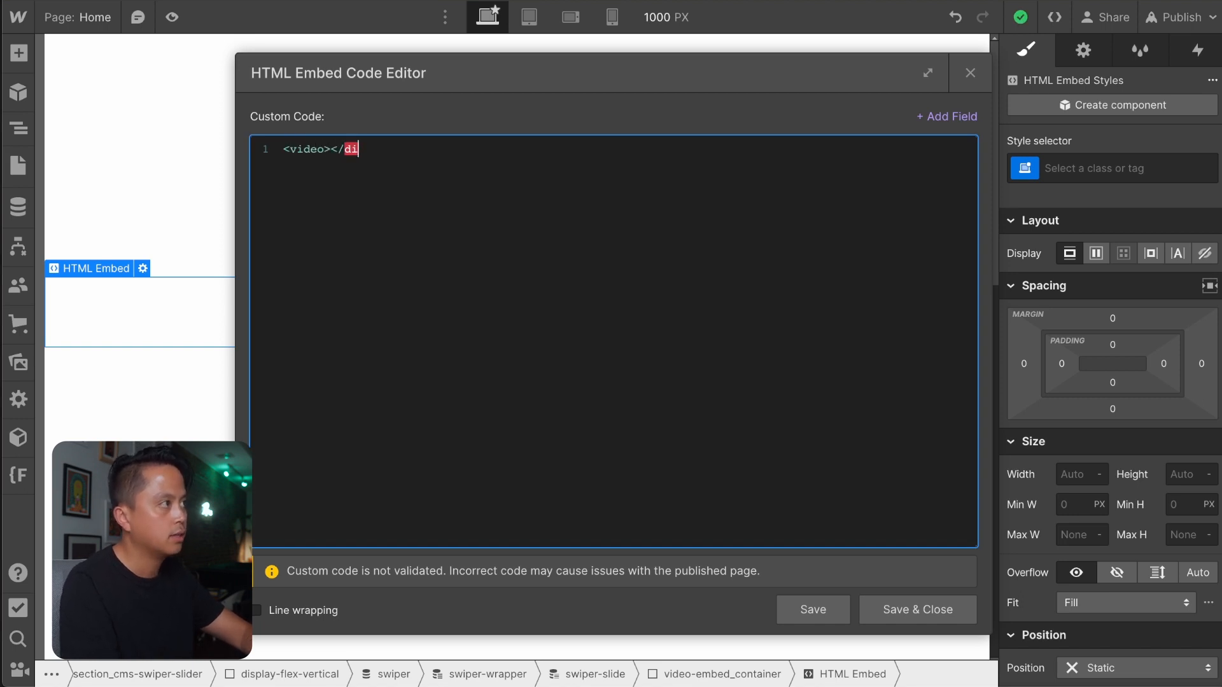
key(BackSpace)
key(BackSpace)
text(video>)
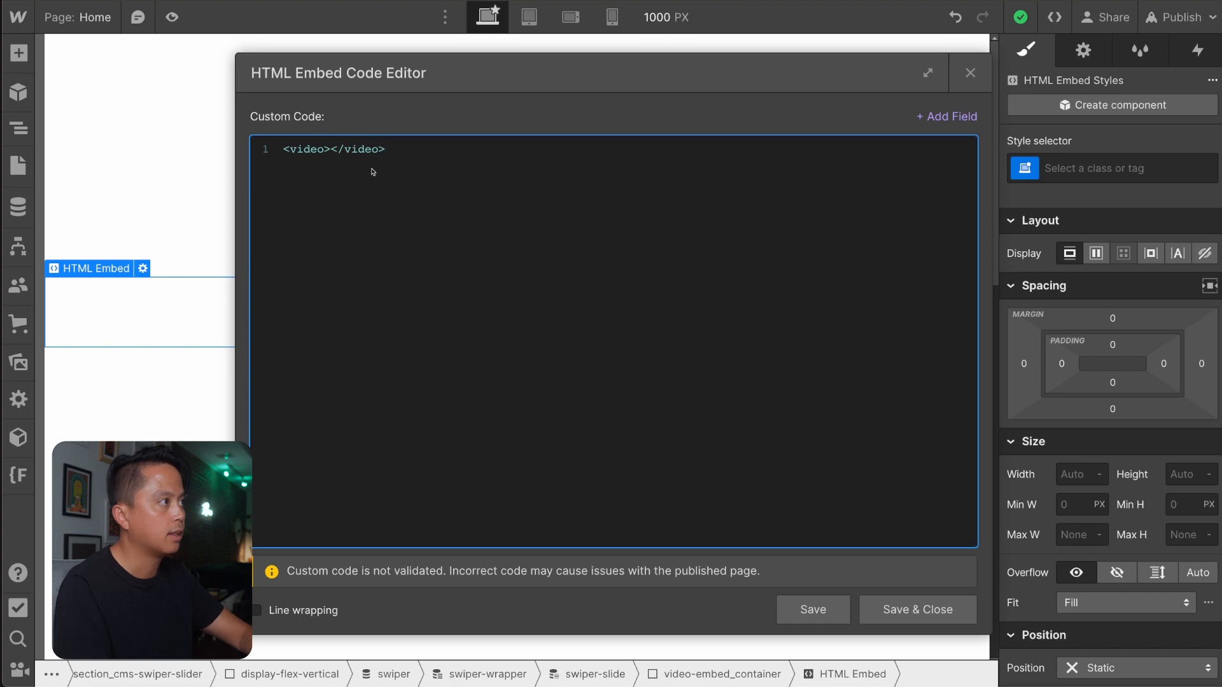
key(Return)
key(Return)
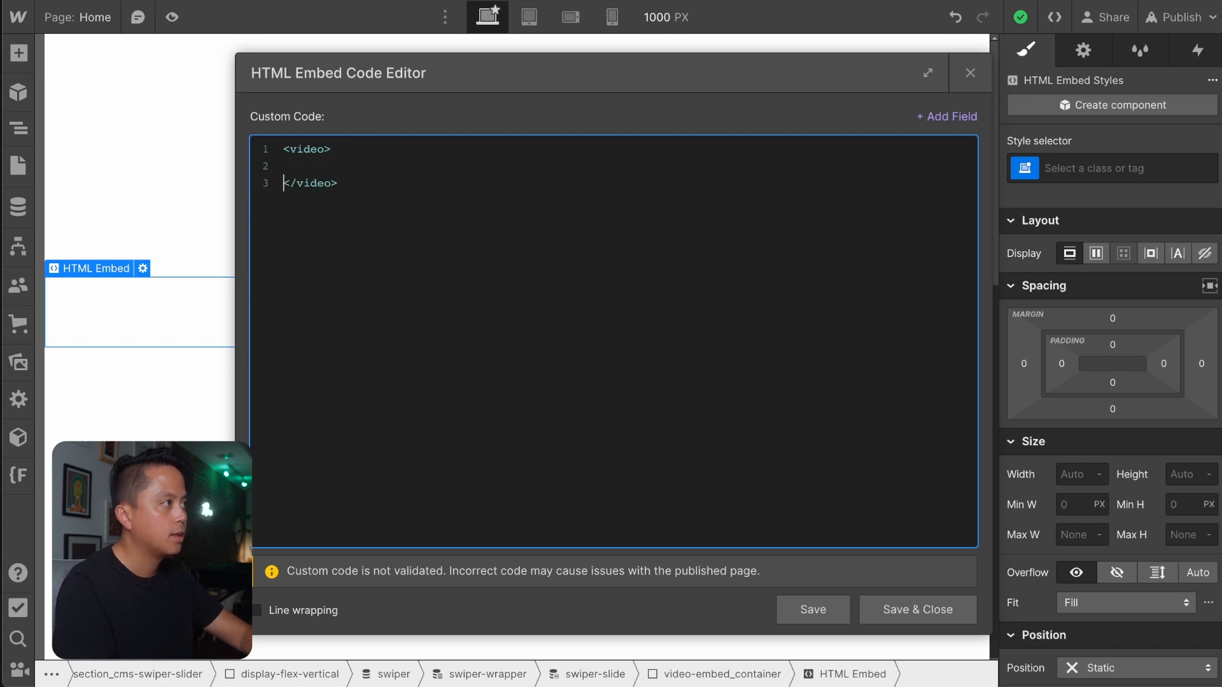
text(<source)
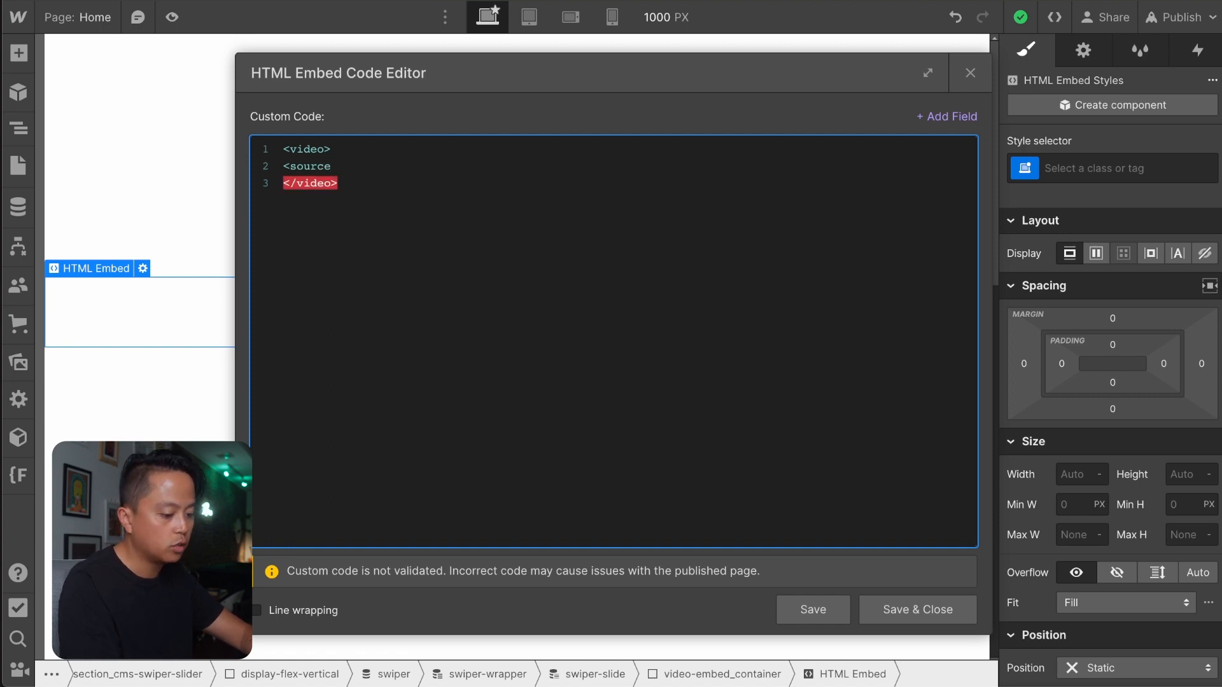
text( />)
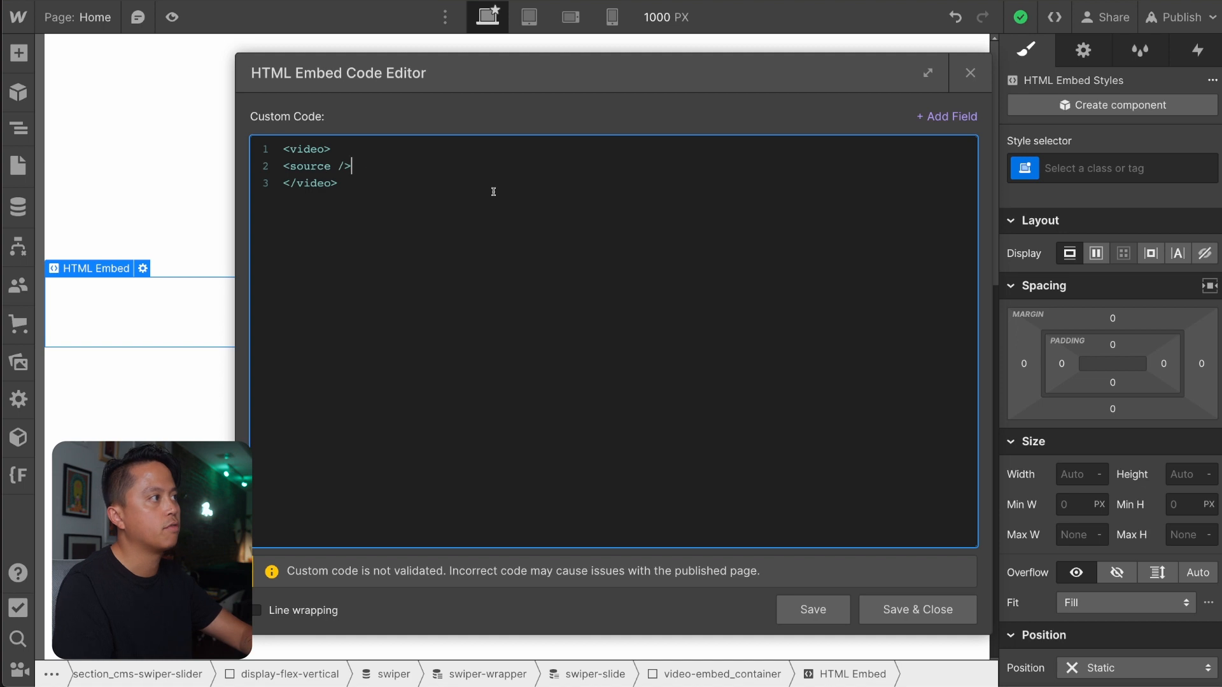
Add the attribute class="video-asset" to the opening video tag.
key(Up)
key(Left)
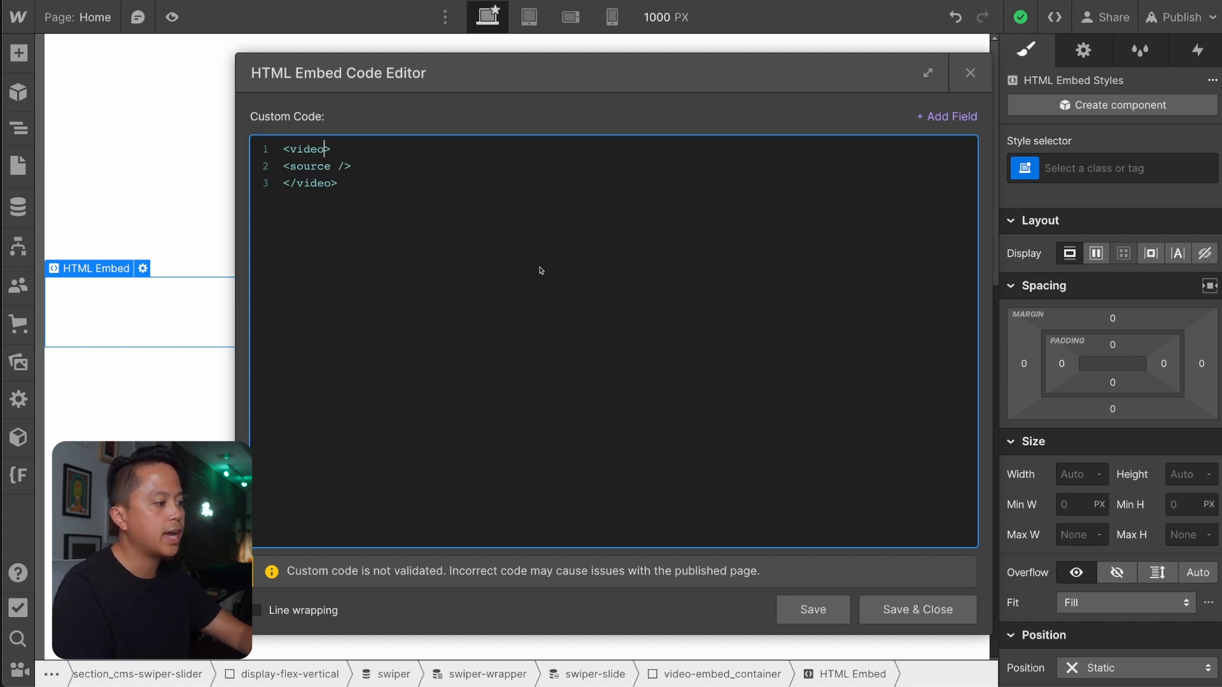
text(class="")
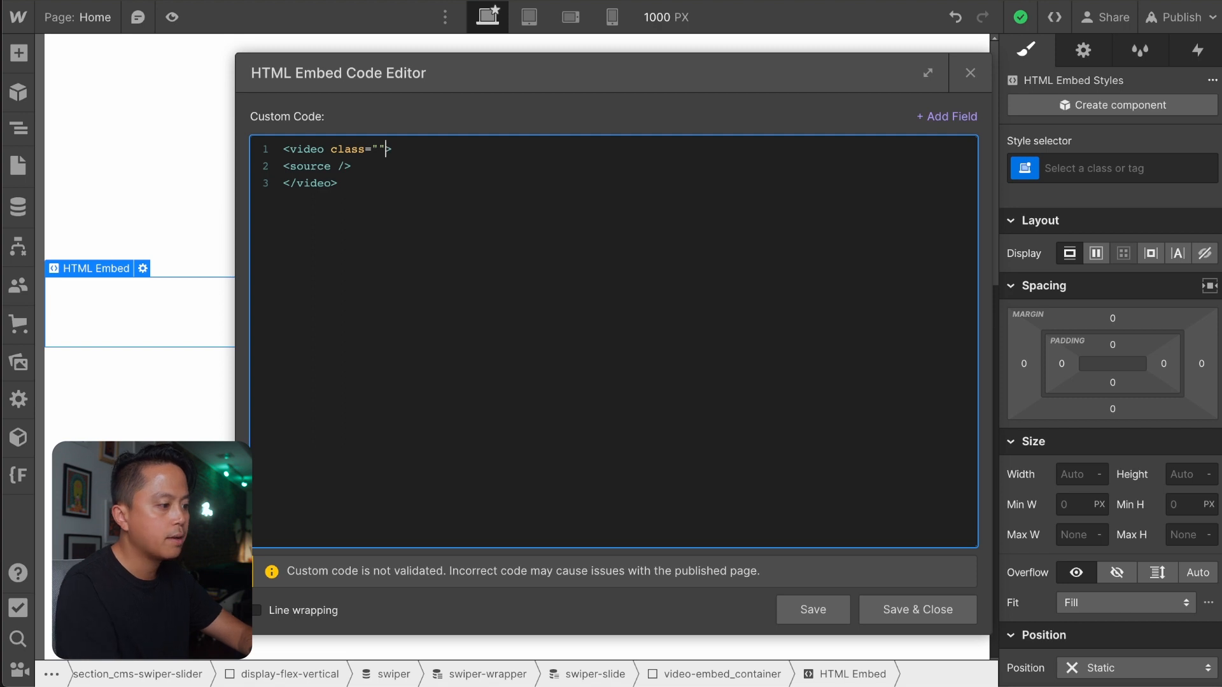
text(video-ass)
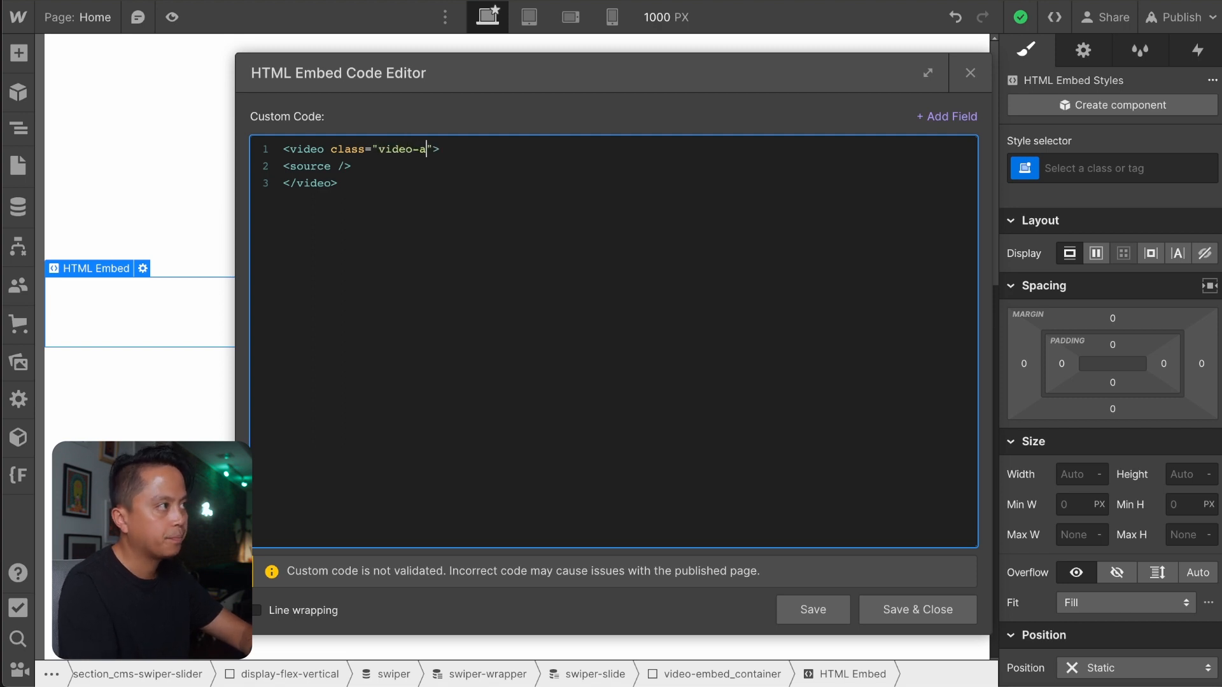
text(et)
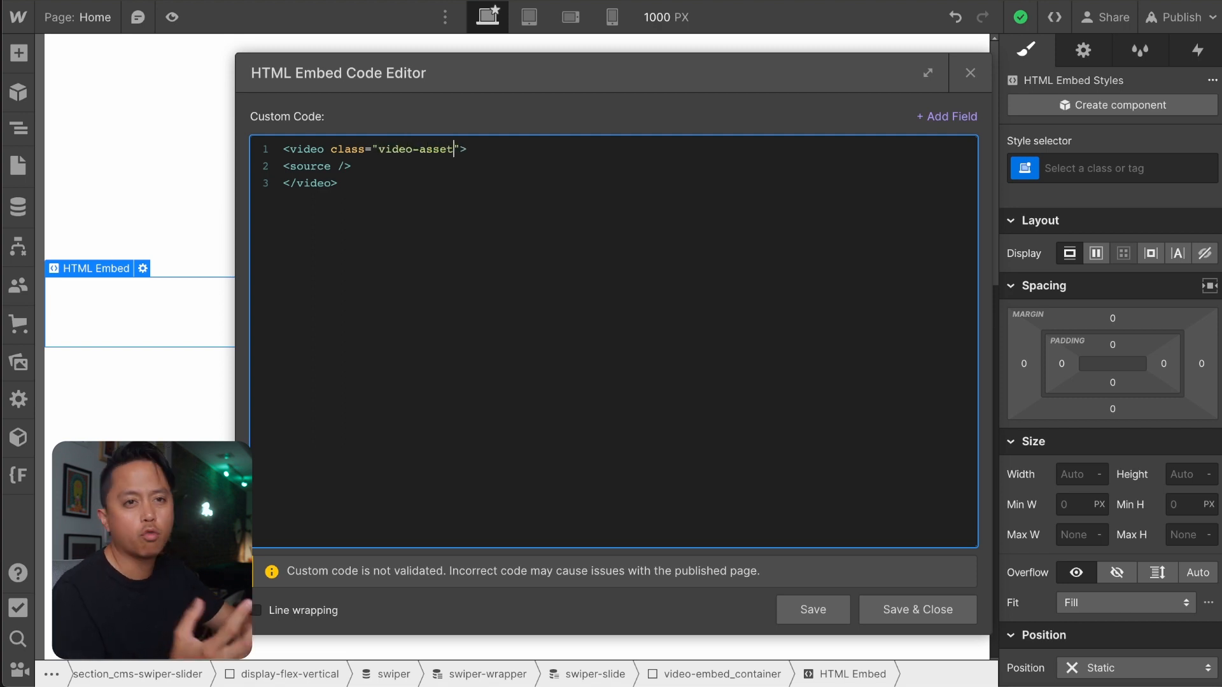
key(Right)
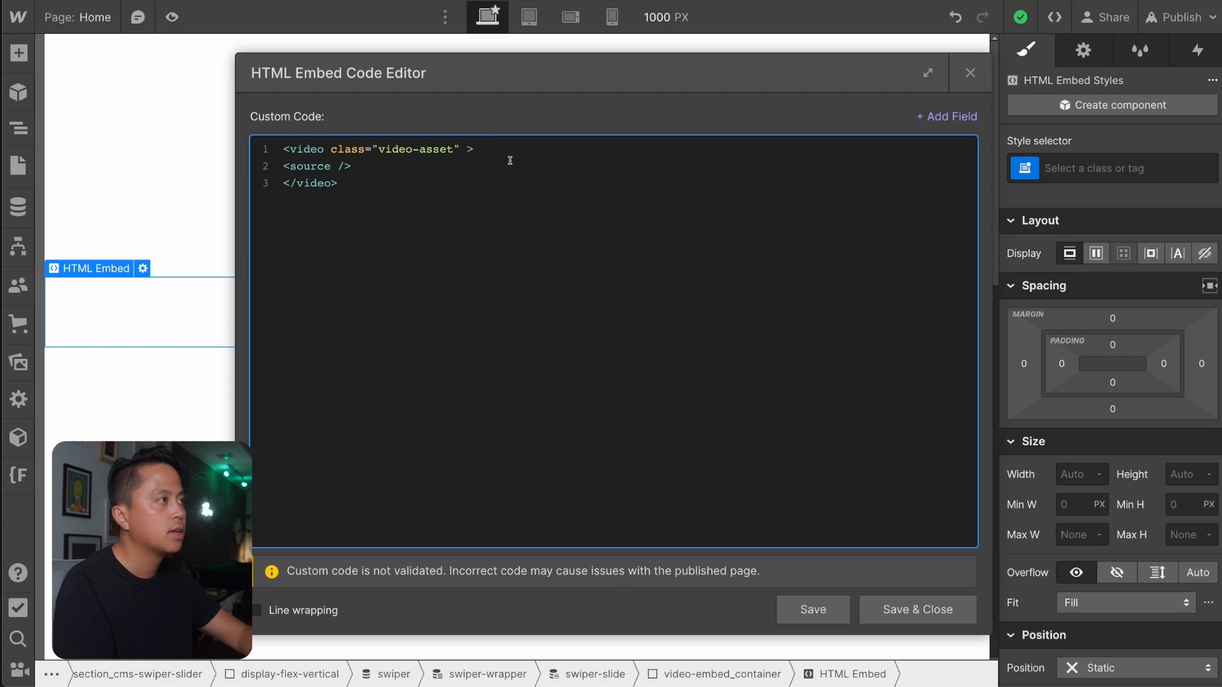
Add the autoplay, loop and muted attributes after the class in the video tag.
text(autoplay )
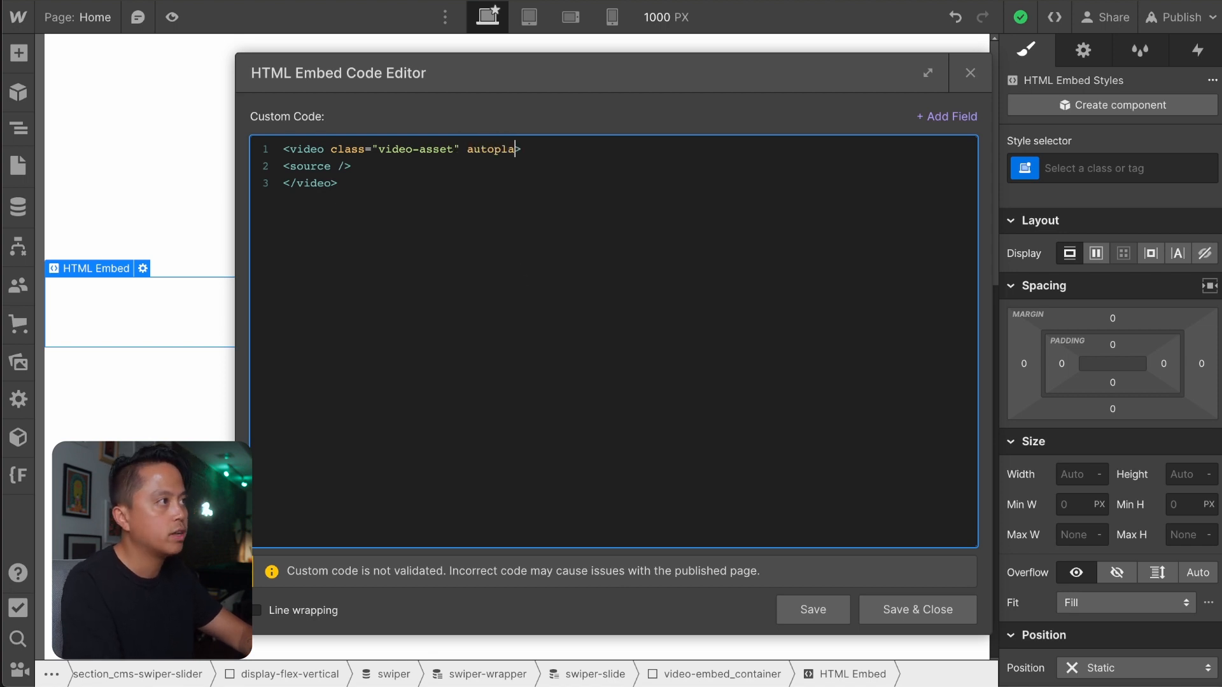
text(loop mute)
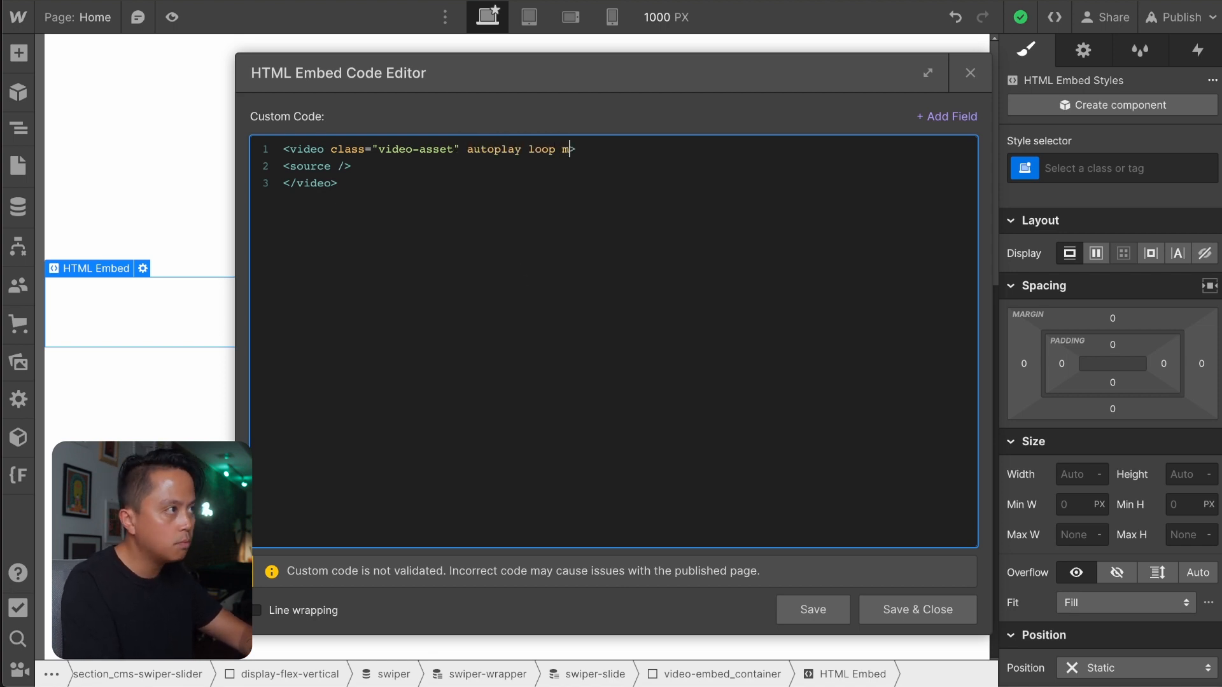
text(d)
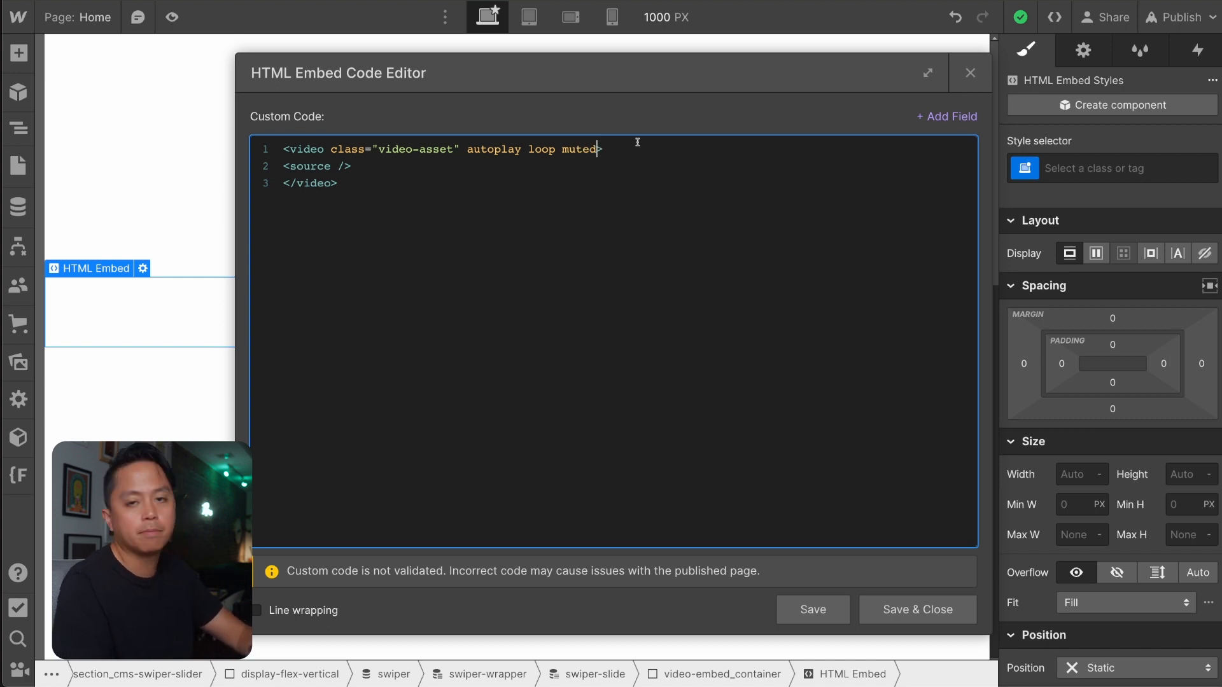
Give the source tag an empty src="" attribute and type="video/mp4".
click(338, 166)
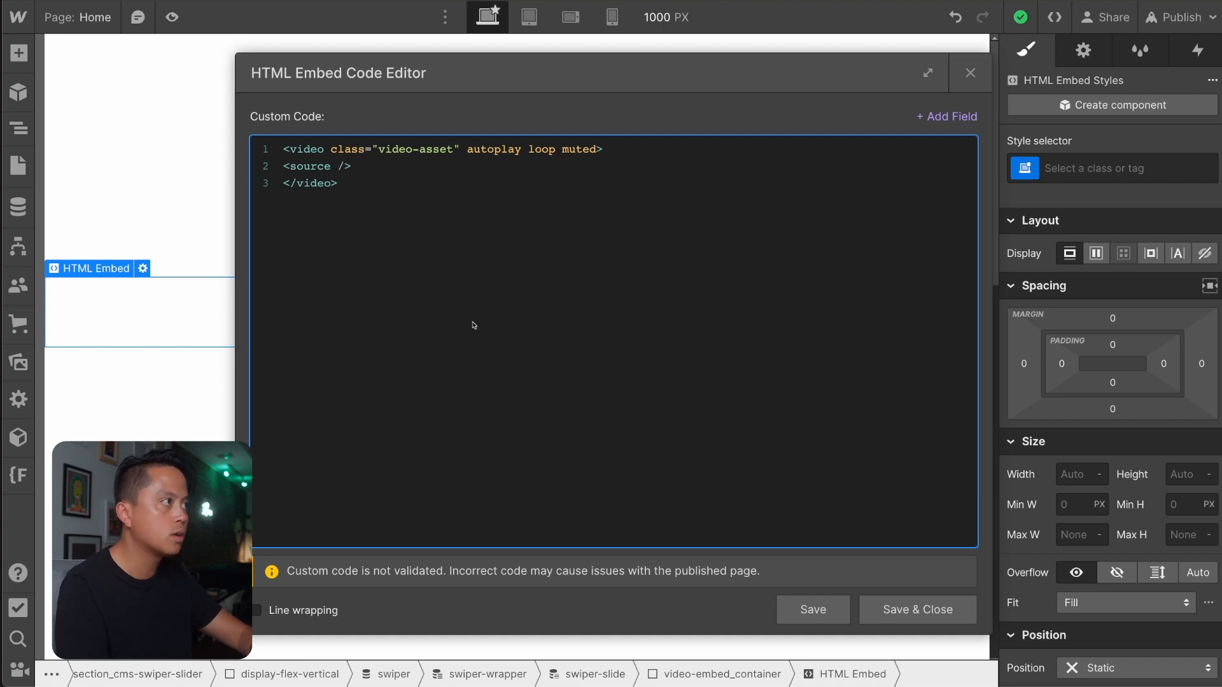
text(src)
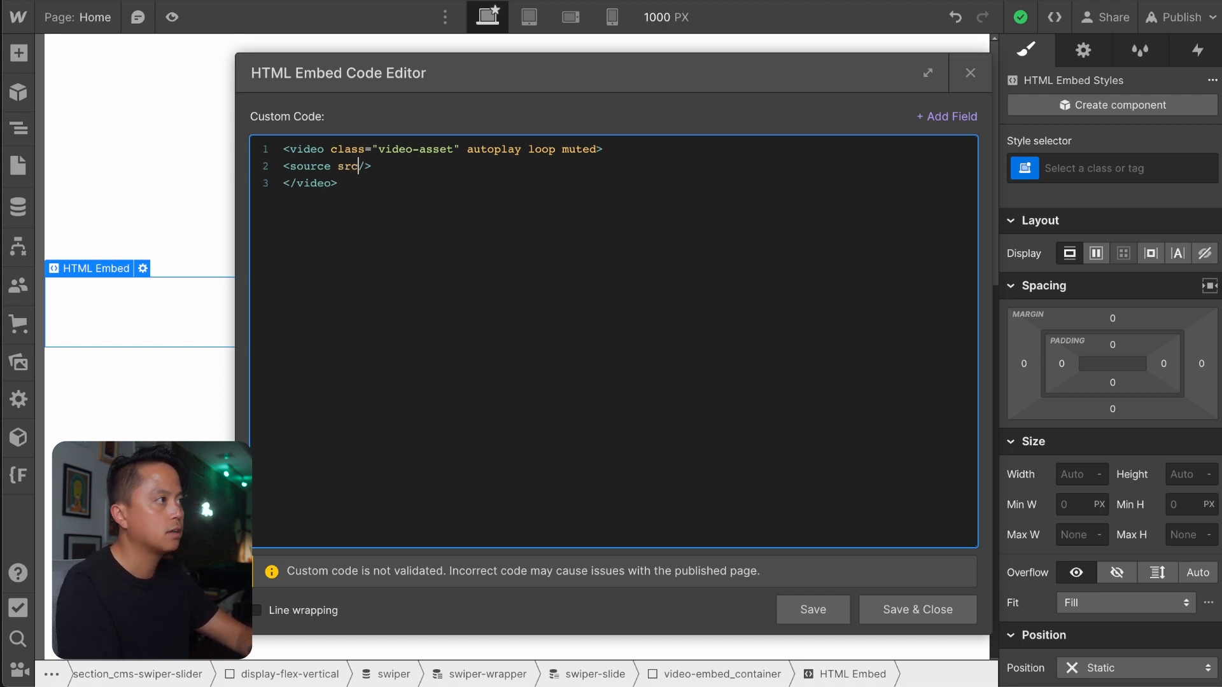
text(="")
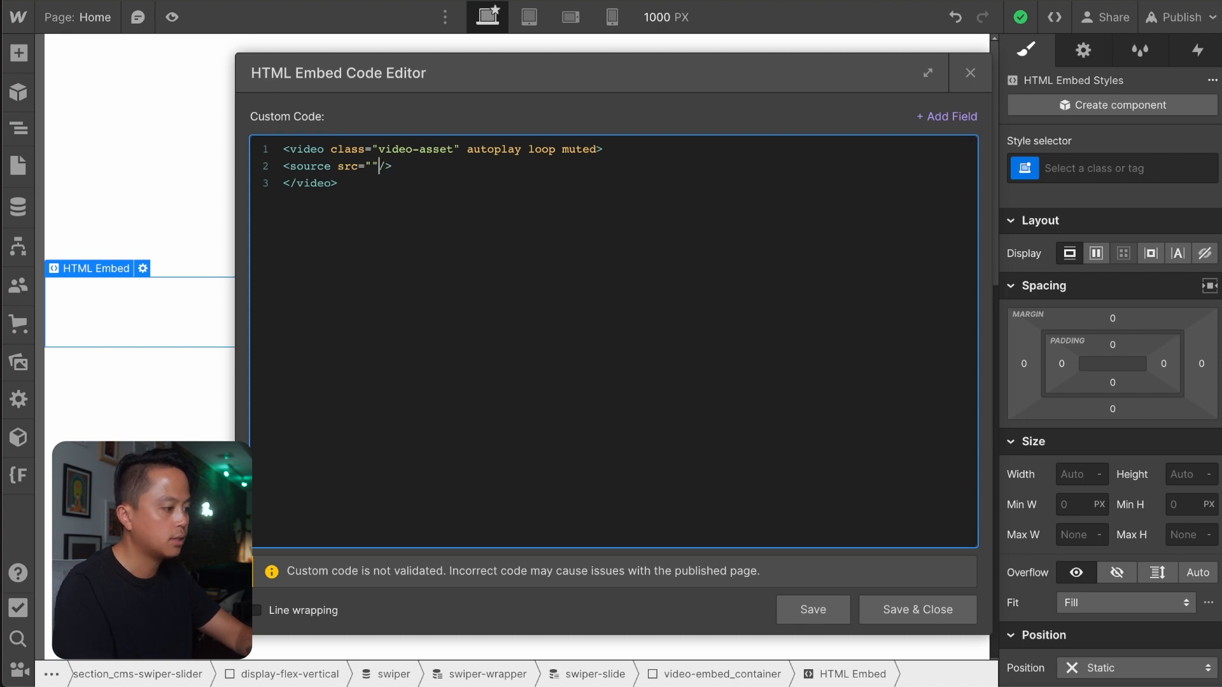
text( type=)
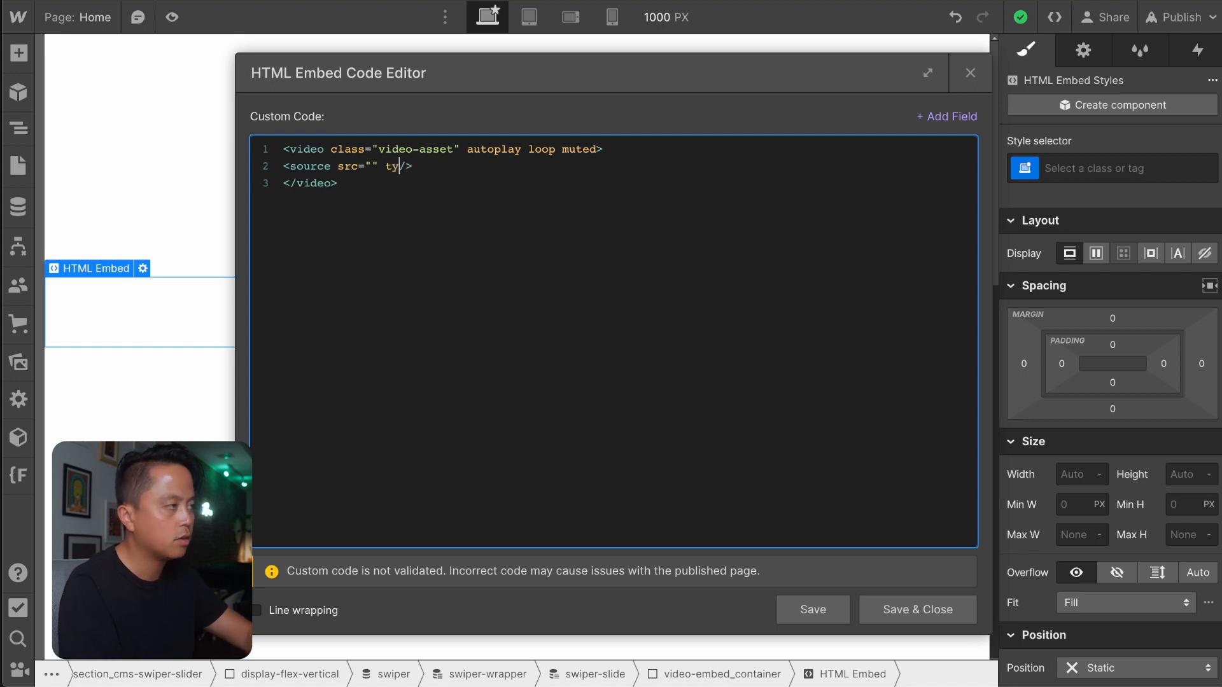
text(")
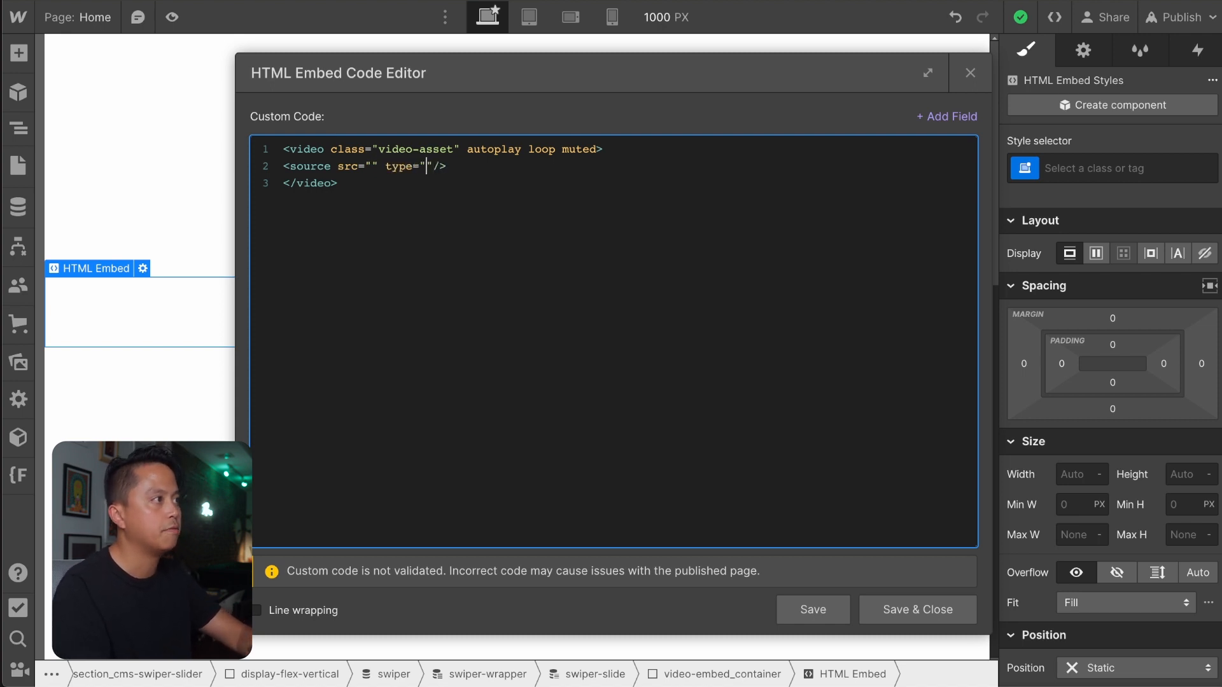
text(video/mp)
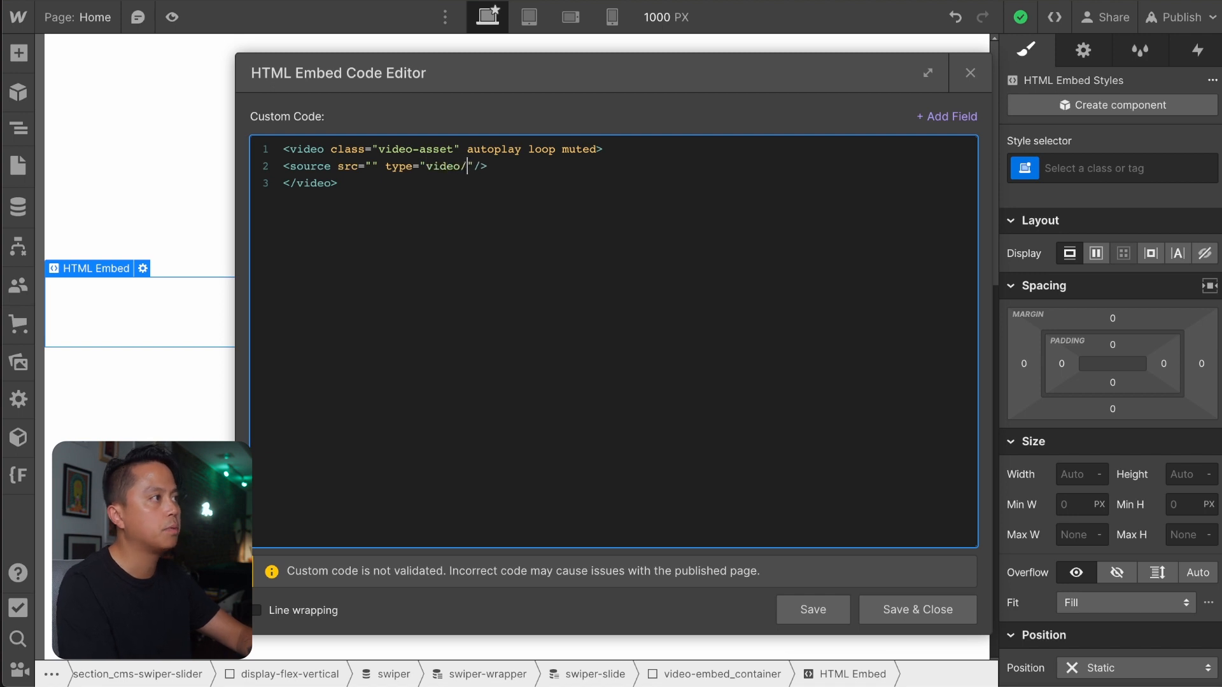
text(4)
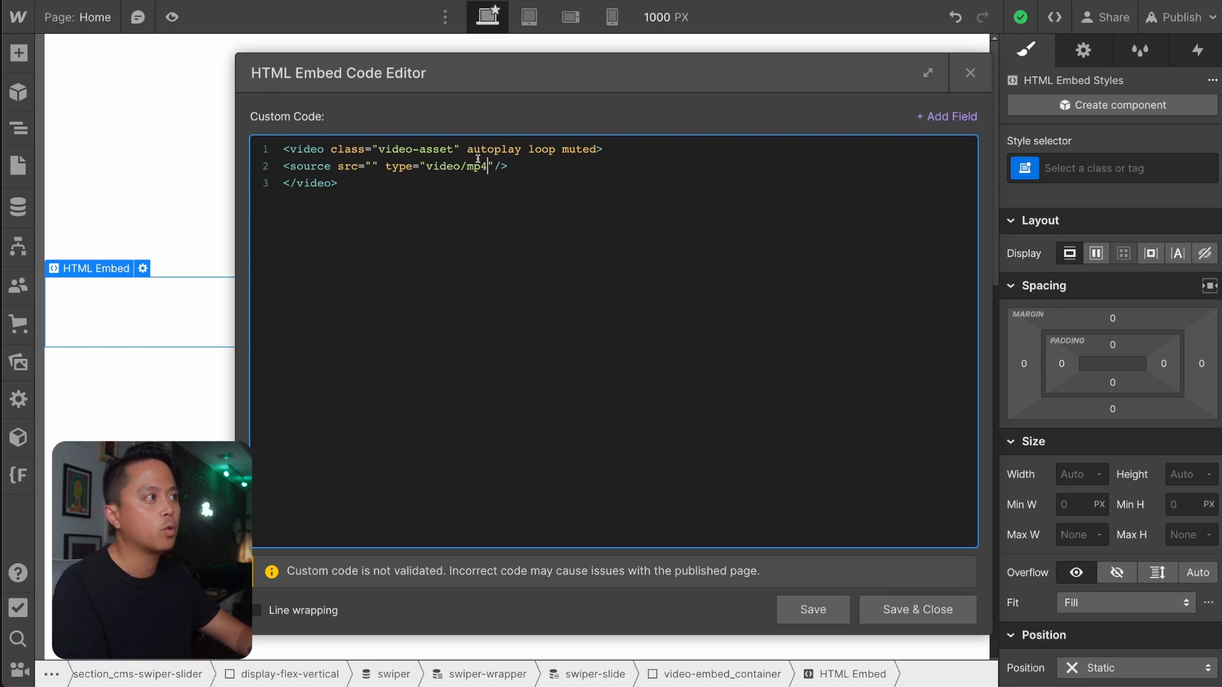
Insert the Video Asset collection field between the quotes of the source tag's src attribute.
click(373, 165)
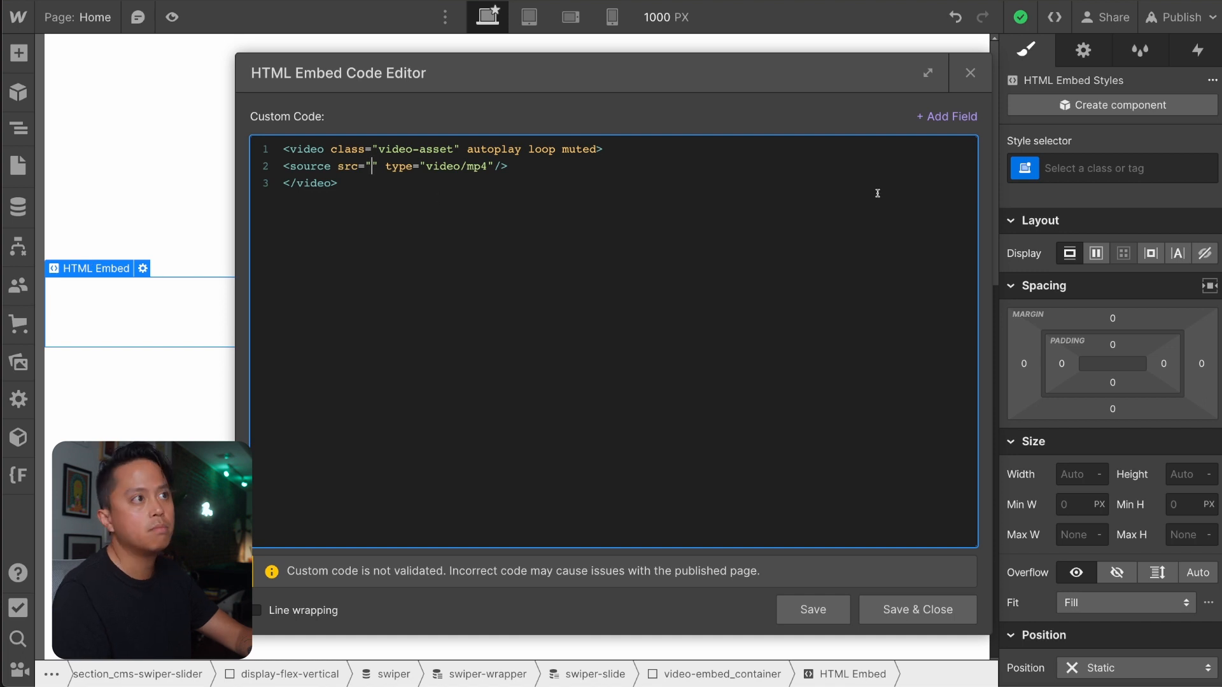
click(958, 116)
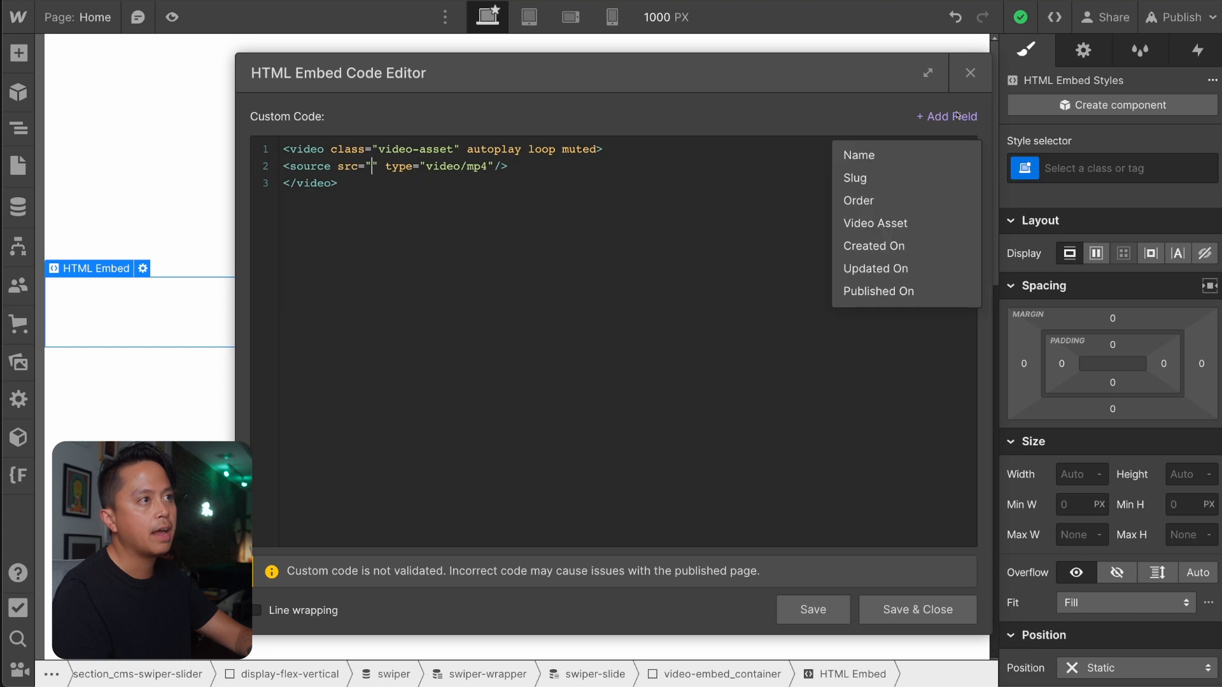
click(893, 227)
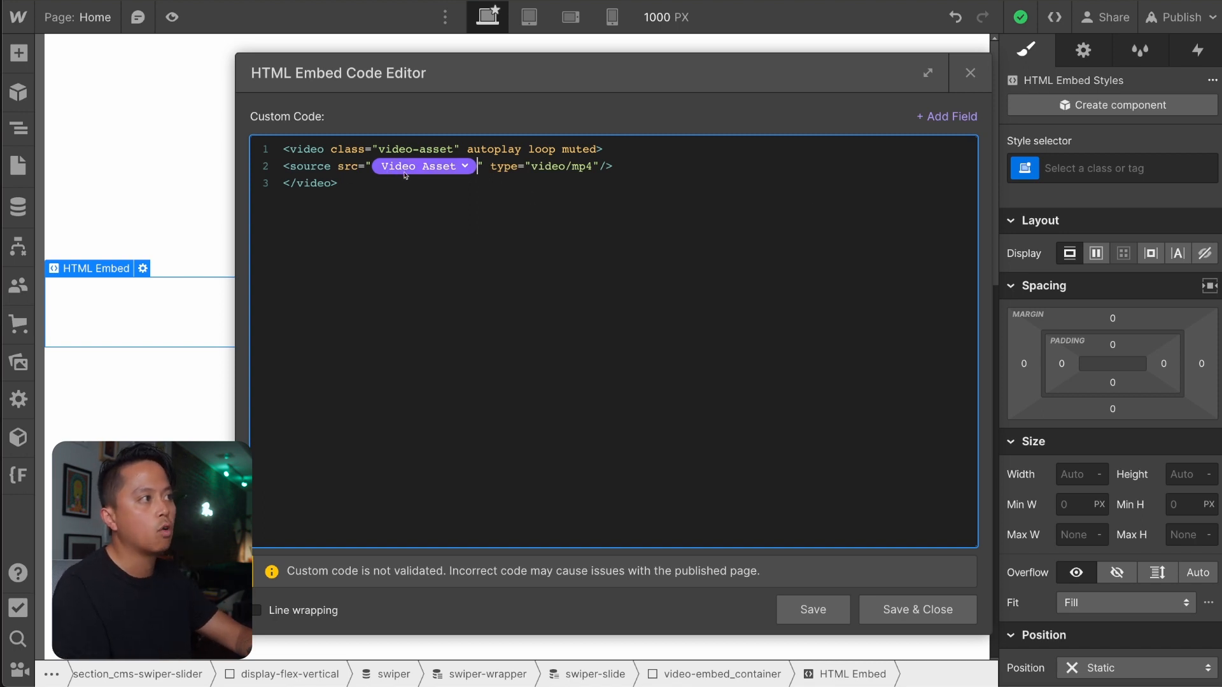
Save and close the HTML embed code, and select the video-embed_container on the canvas.
click(621, 191)
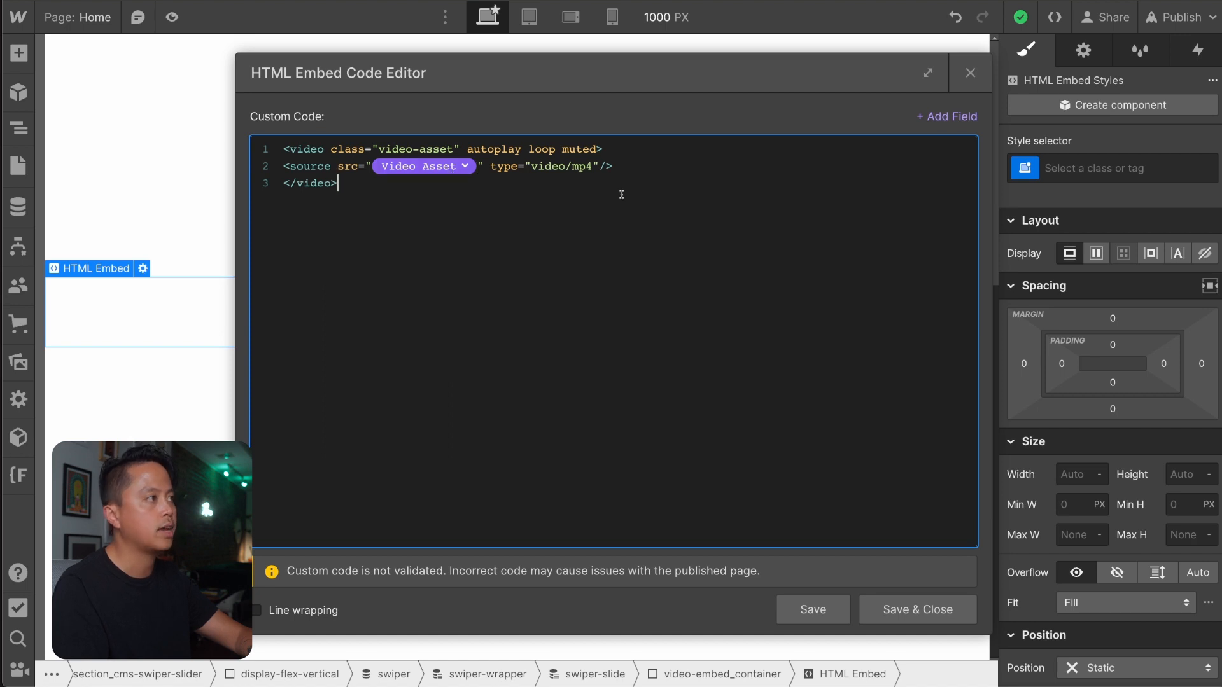
click(887, 610)
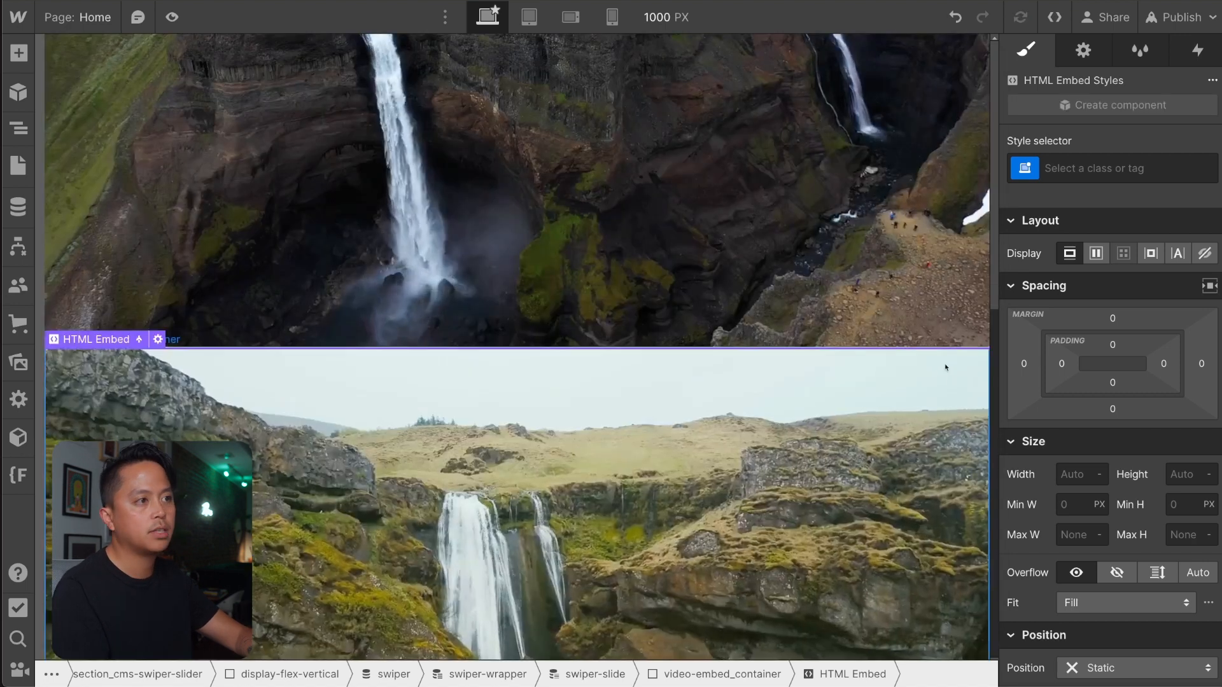
click(711, 332)
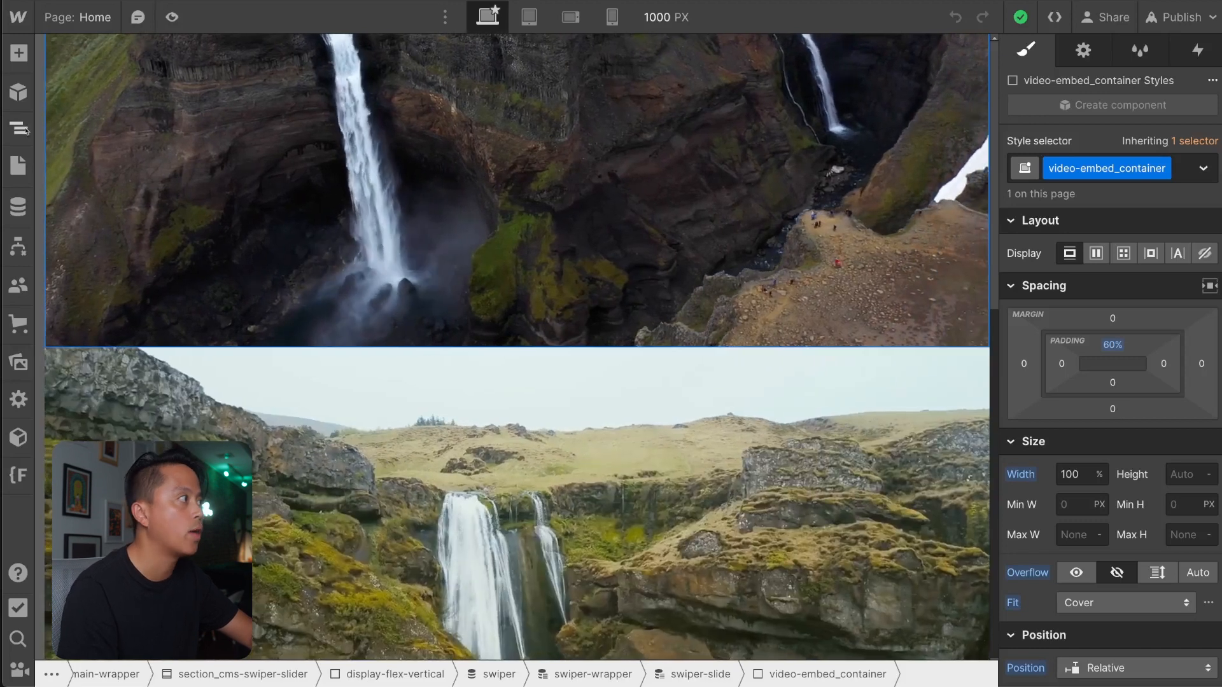
Open the draft Style Guide page, expand fs-styleguide_classes in its element tree and select the fs-styleguide_text-classes block.
click(23, 174)
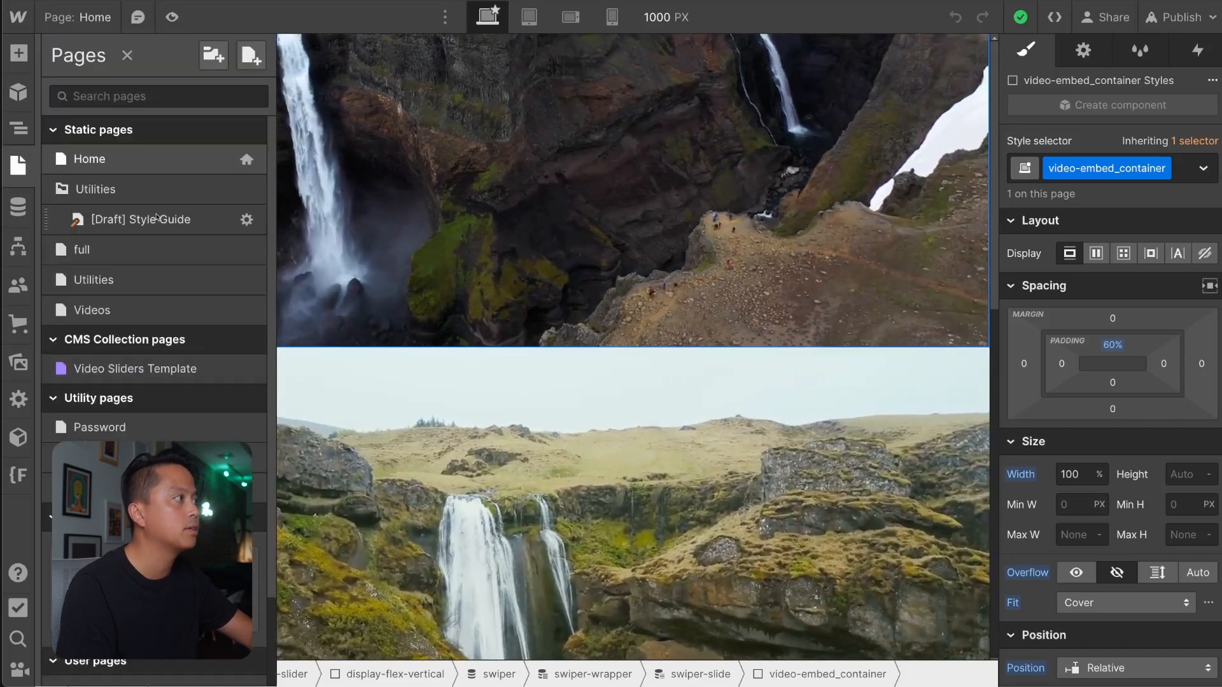
click(154, 220)
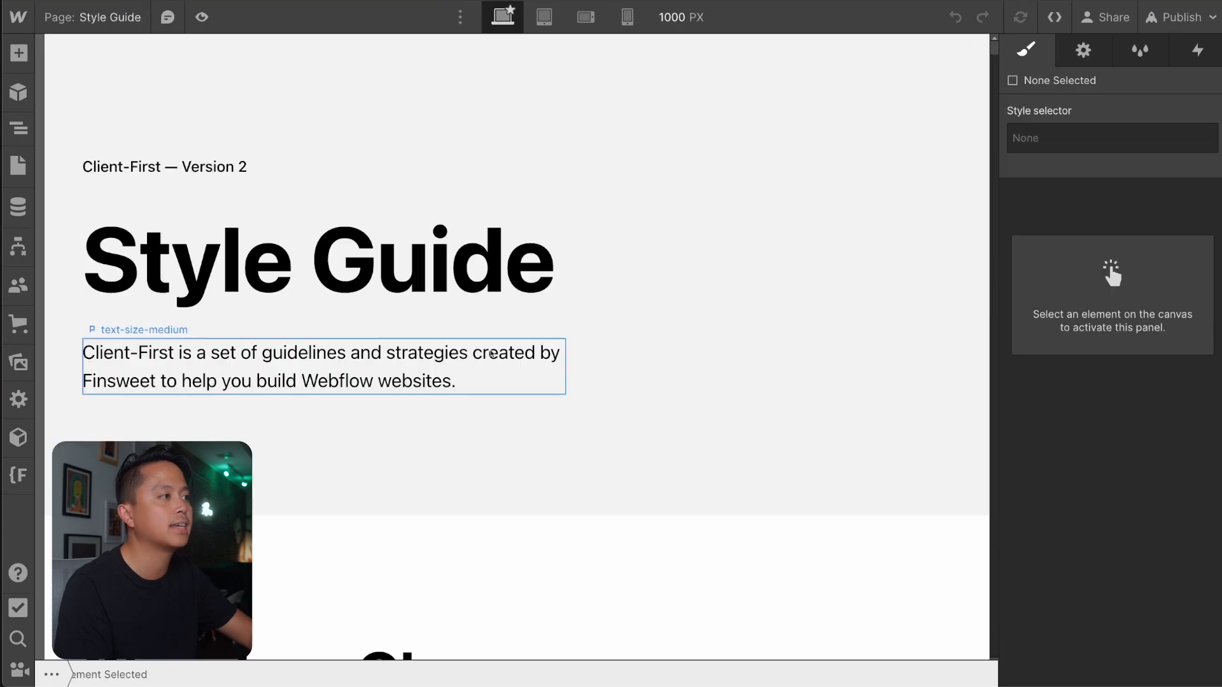
click(18, 127)
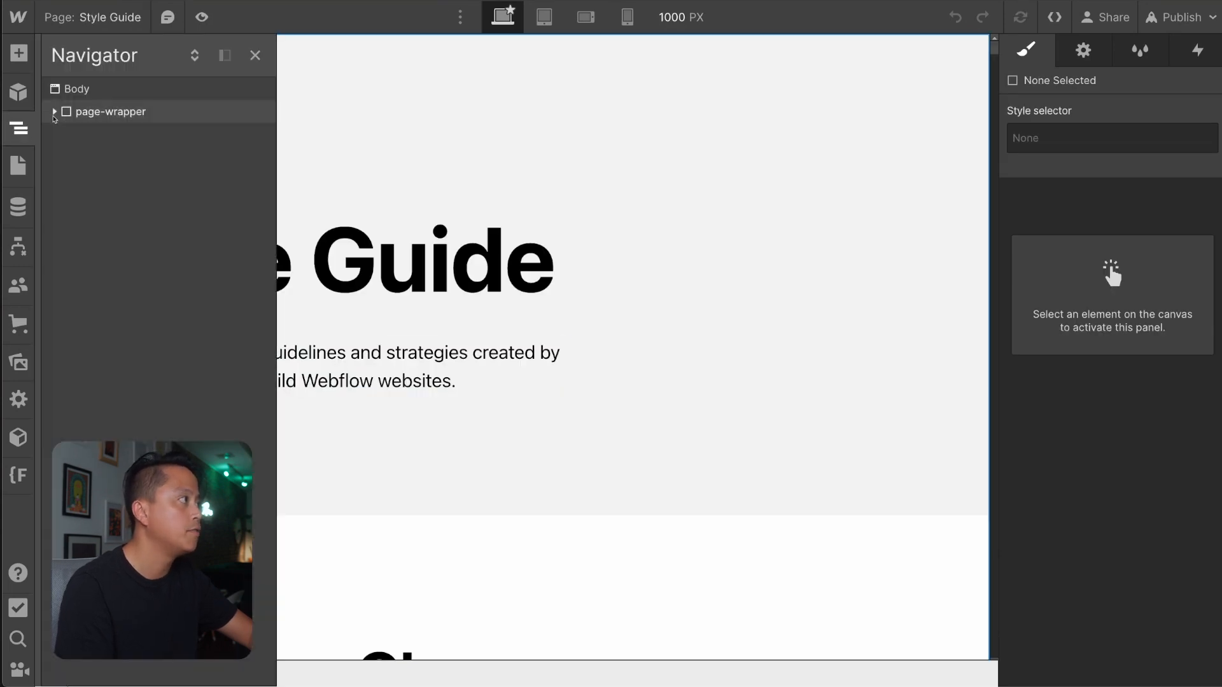
click(55, 111)
click(67, 158)
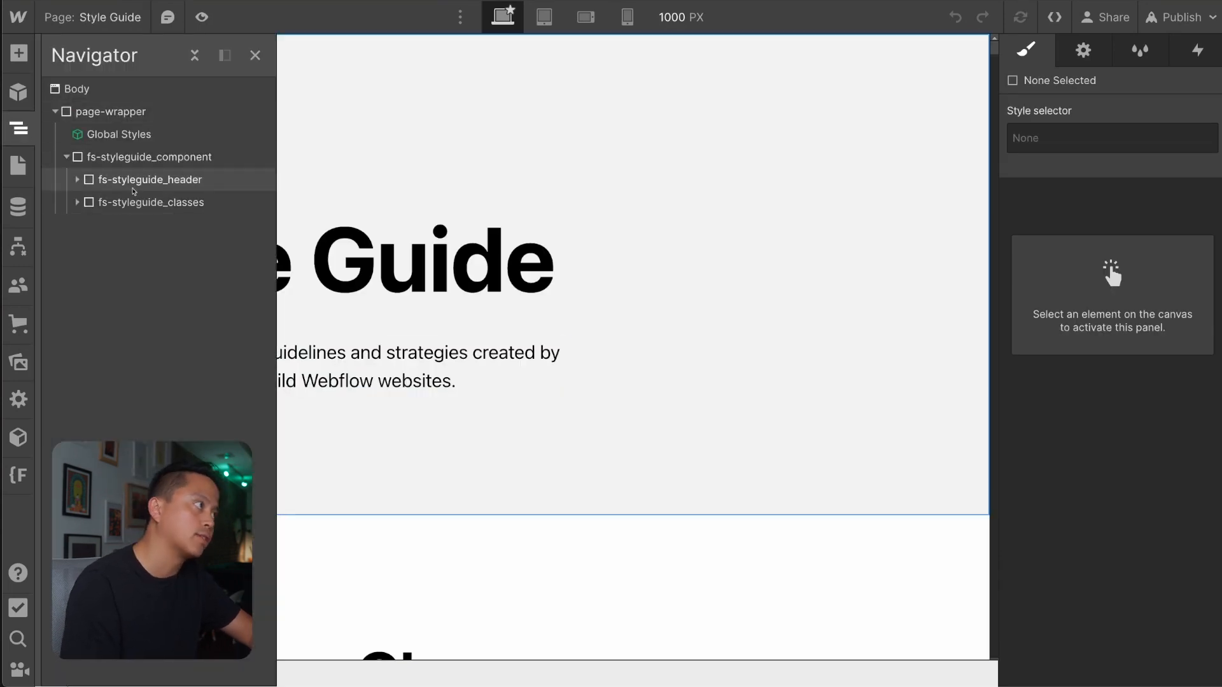
click(97, 203)
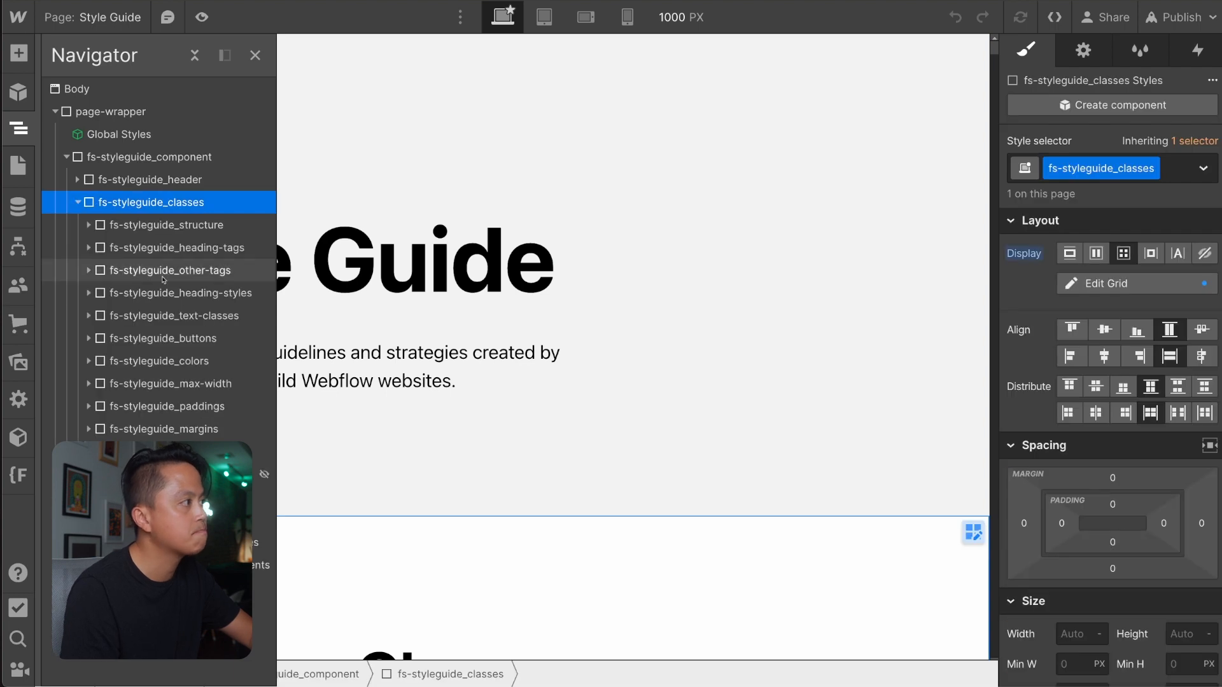
click(191, 360)
click(205, 316)
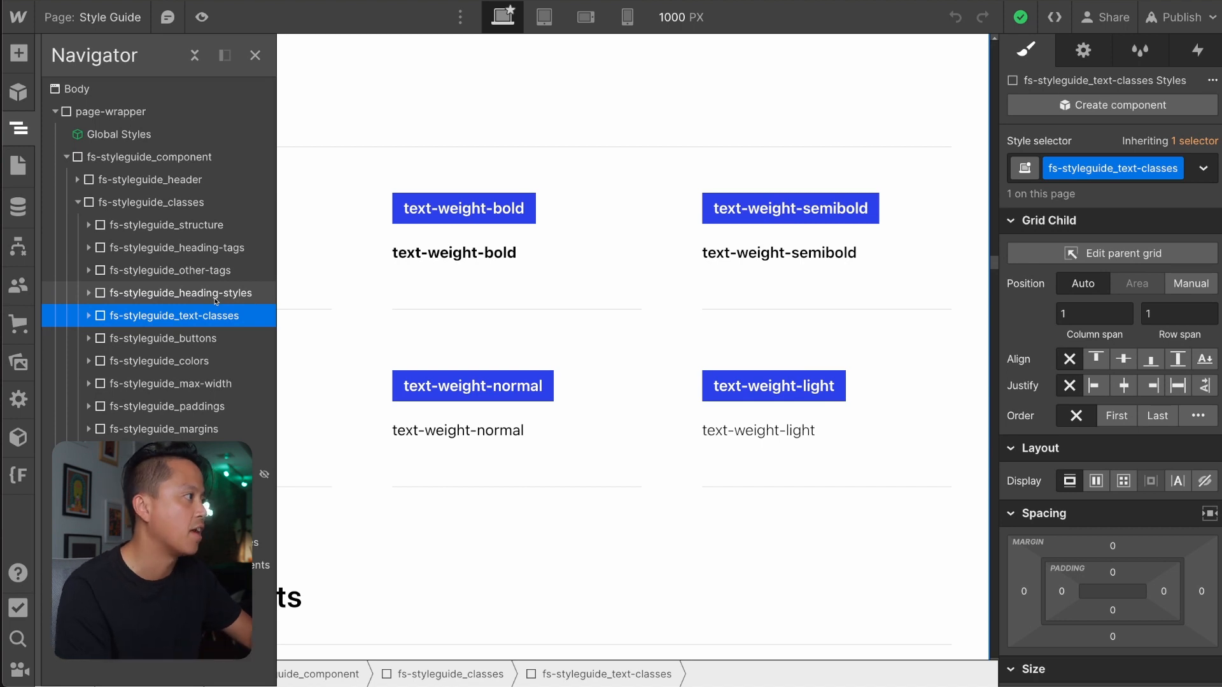
Duplicate the display-inlineflex item at the end of the utility classes and rename the copy's label "video-asset".
scroll(485, 493, down, 15)
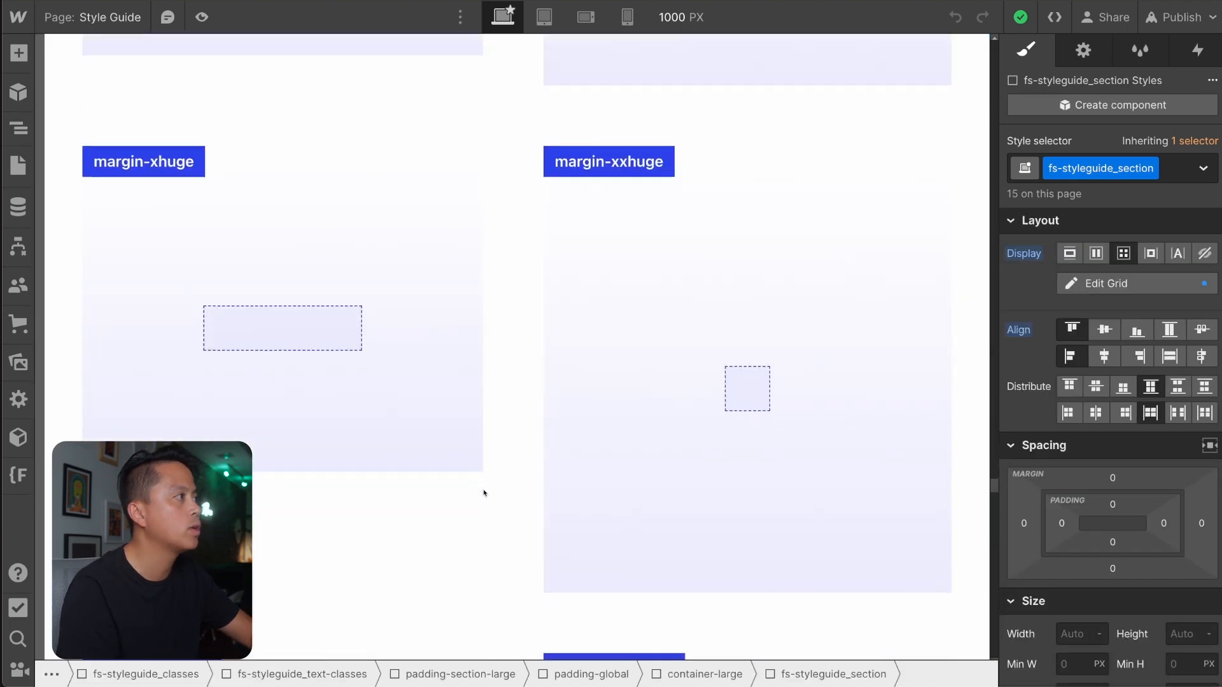
scroll(483, 493, down, 20)
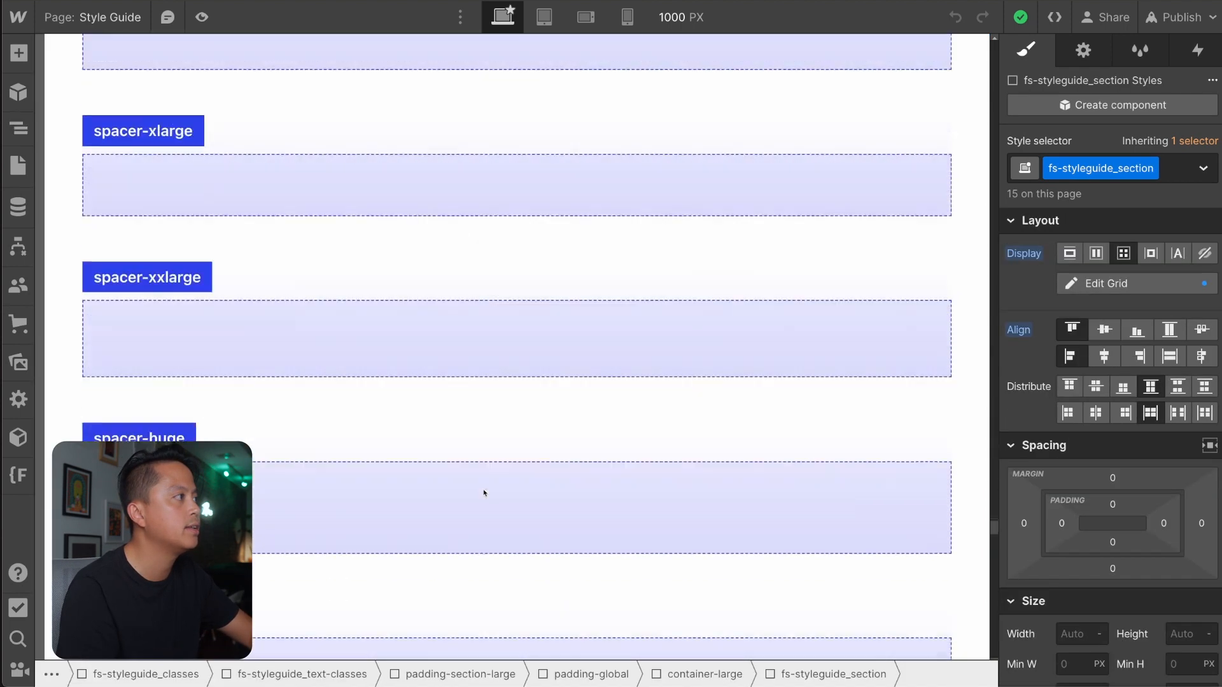
scroll(484, 493, down, 20)
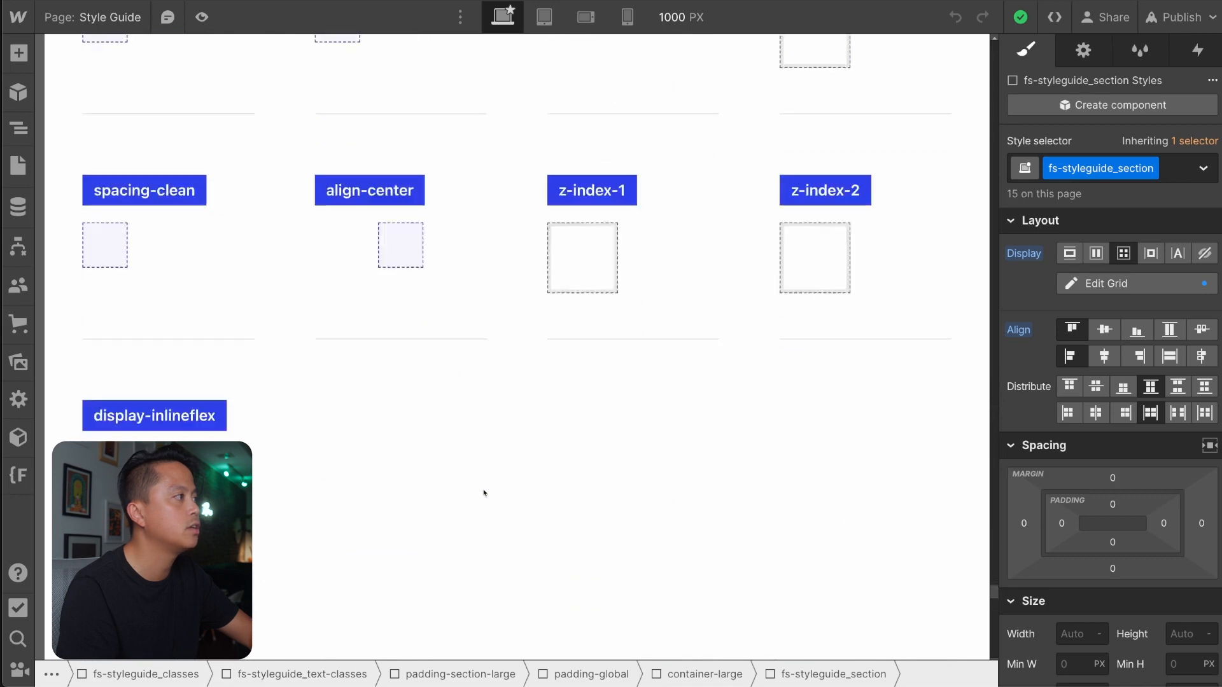
scroll(338, 157, down, 14)
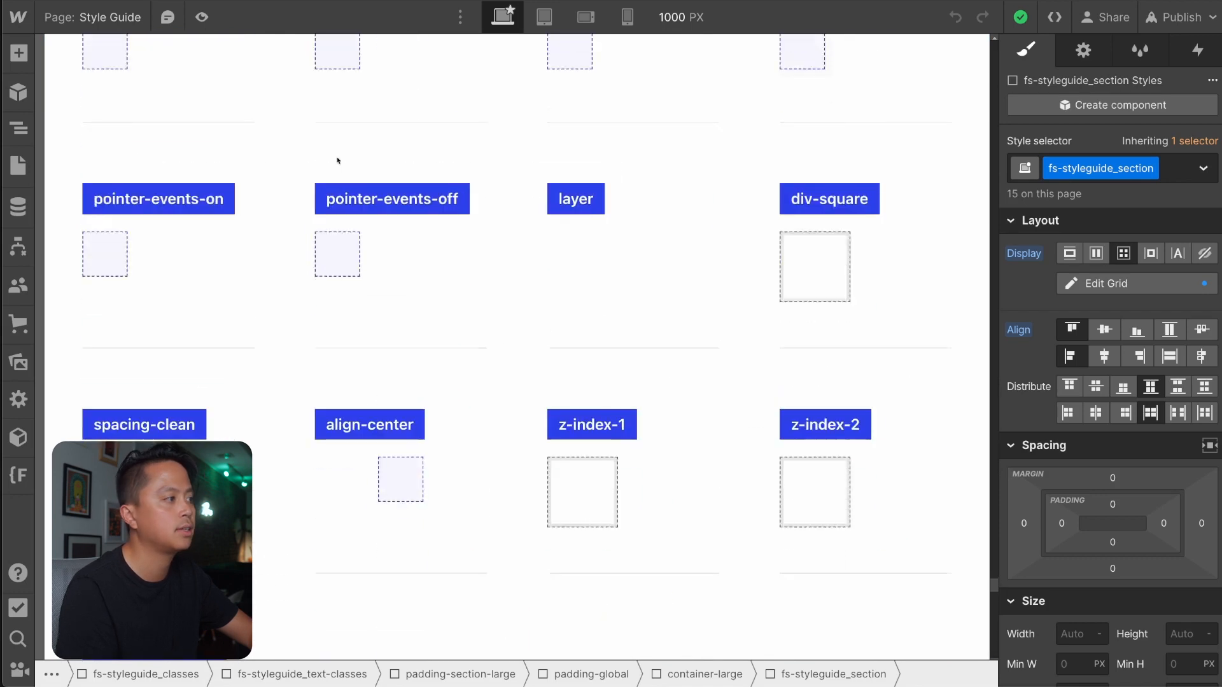
click(226, 421)
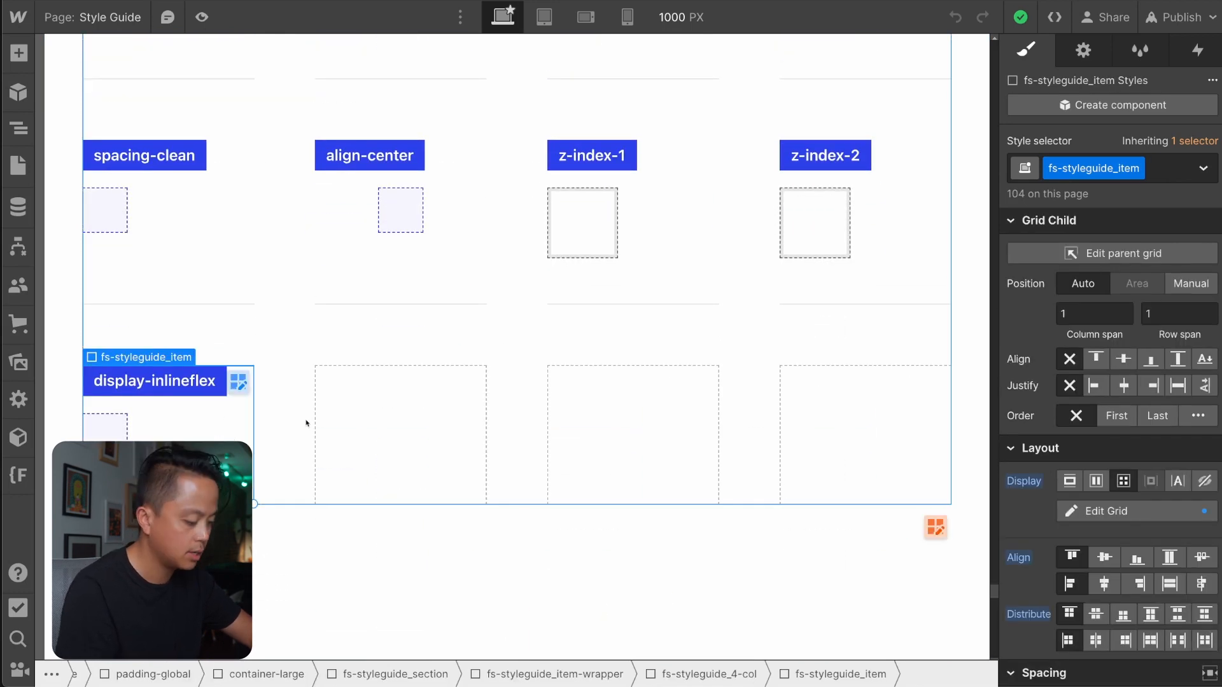
key(ctrl+d)
double_click(392, 379)
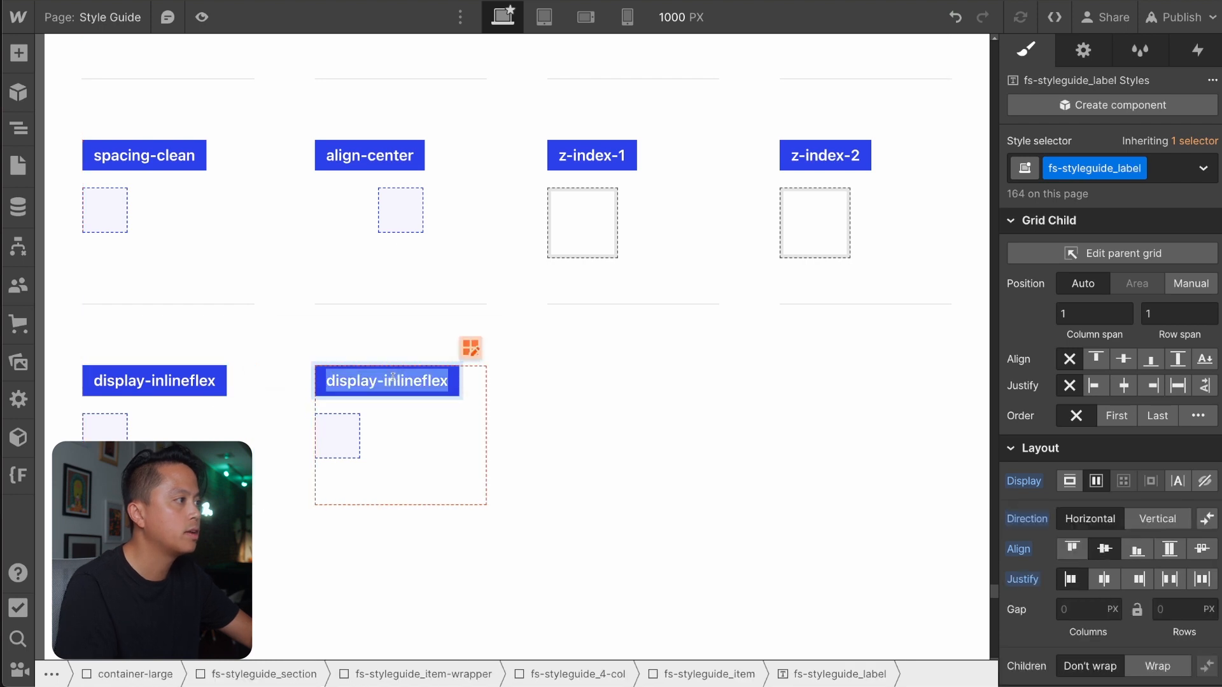
text(video-asset)
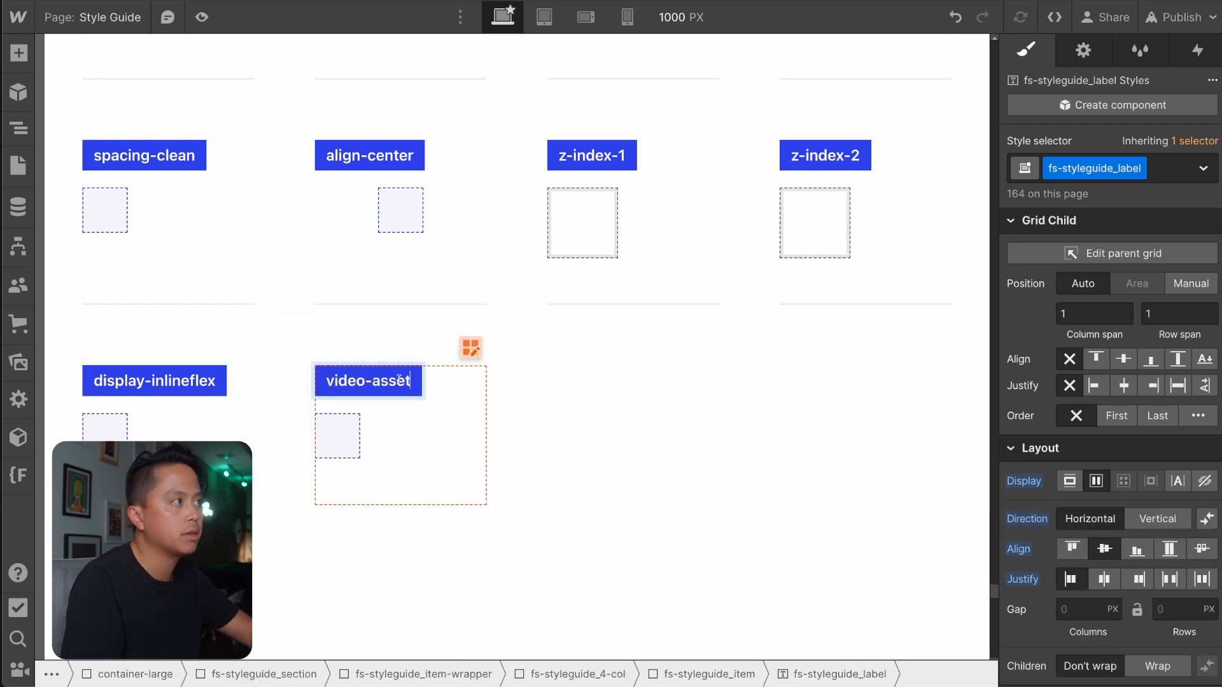
Replace the display-inlineflex class on the wrapper below the video-asset label with the existing video-asset class.
click(339, 435)
key(z)
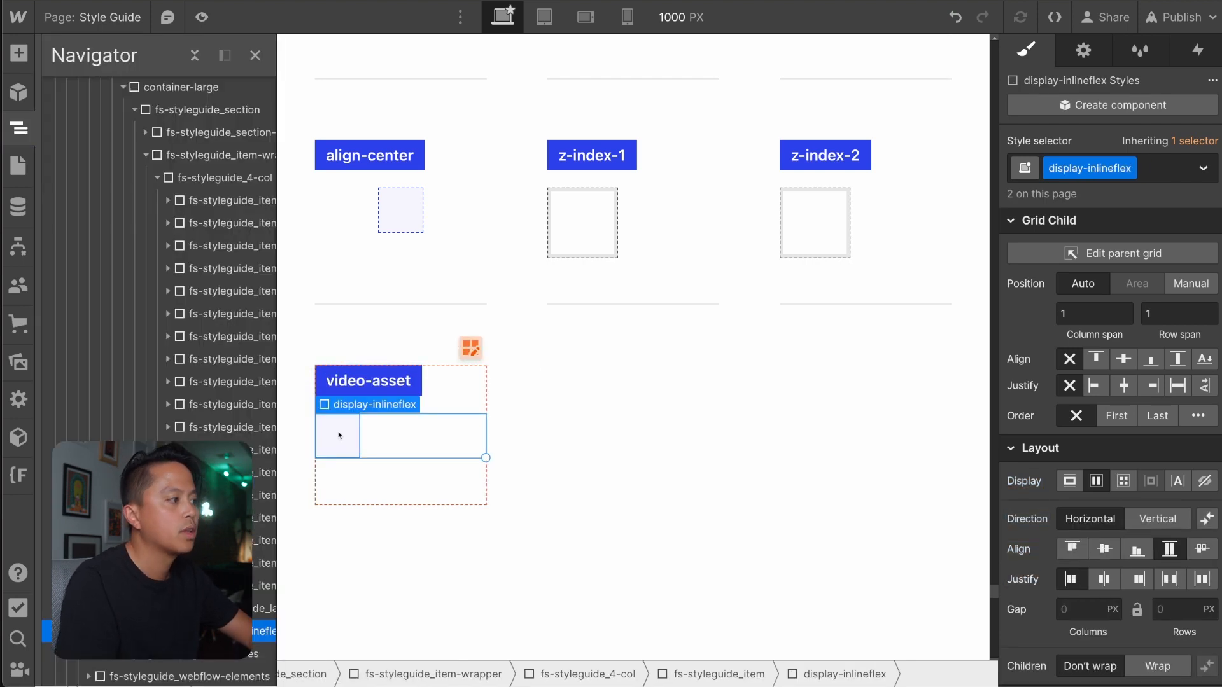
click(339, 435)
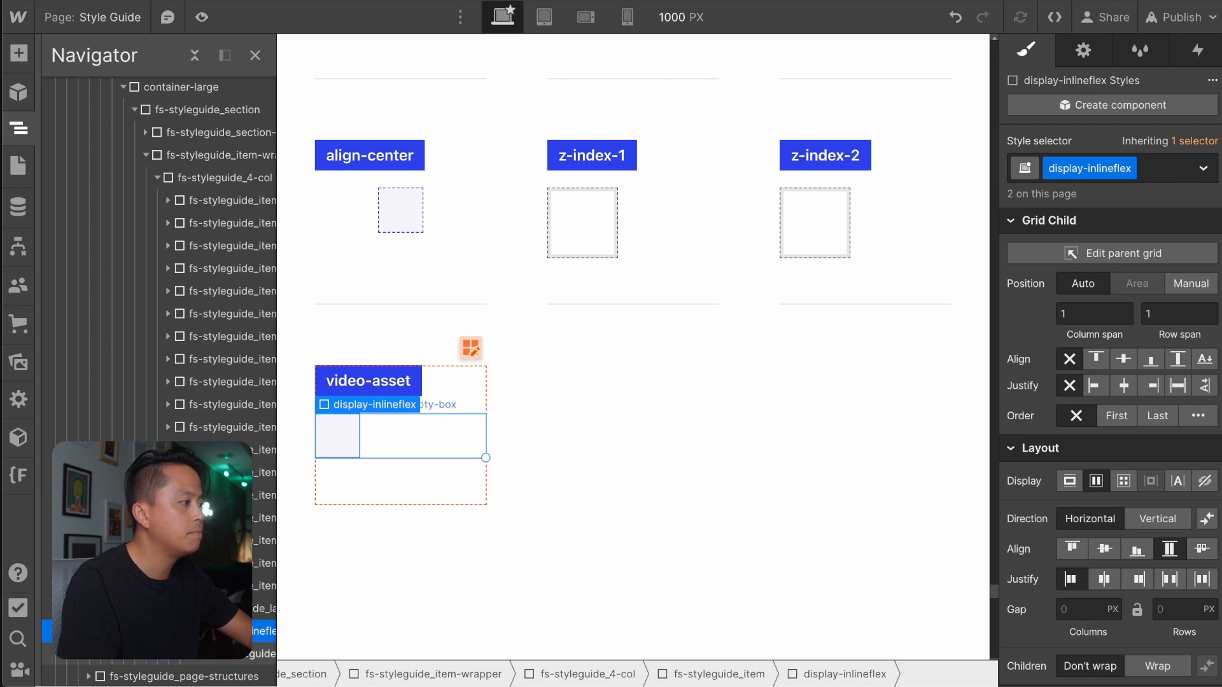
key(Up)
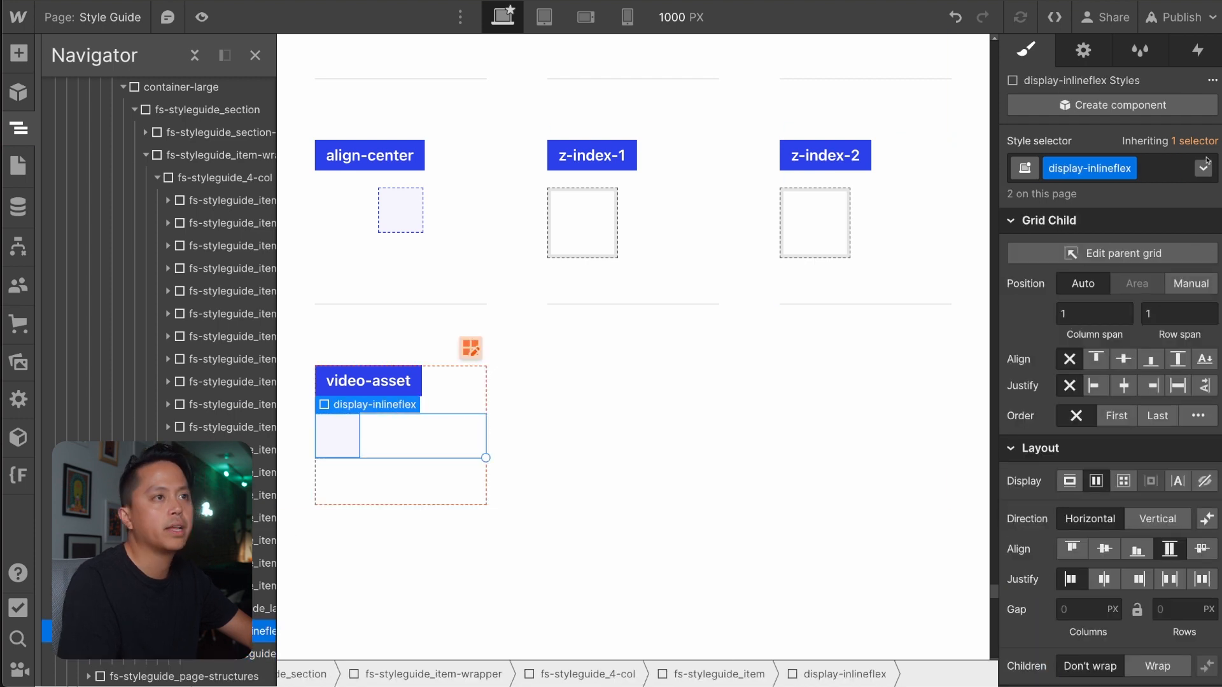
click(1159, 172)
key(BackSpace)
text(vi)
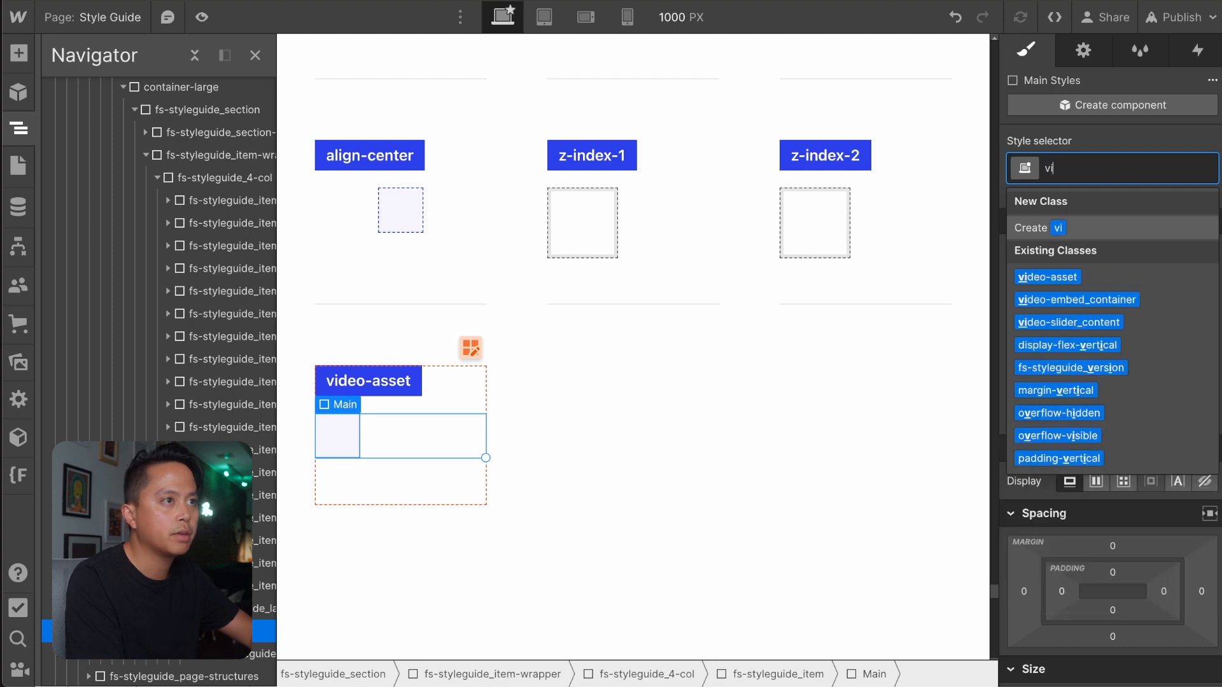
text(deo-asset)
key(Return)
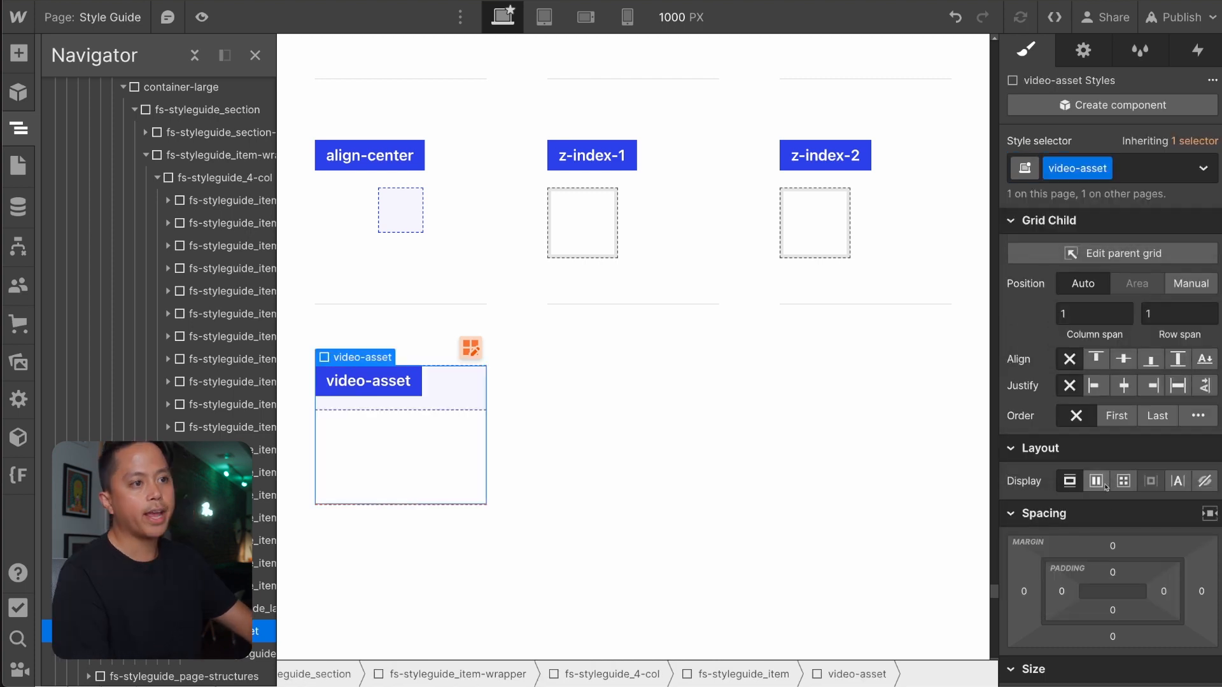
Review the video-asset class's size and fit settings and set its absolute position to 0% on all four sides.
scroll(1105, 487, down, 3)
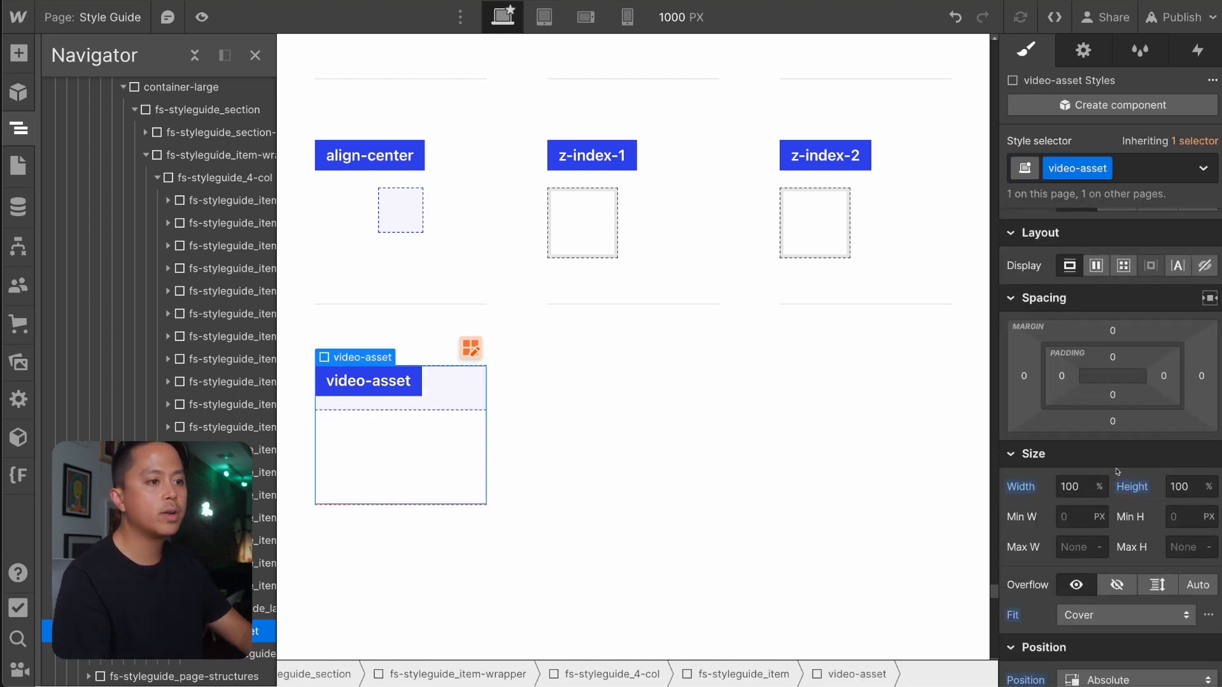
scroll(1117, 472, down, 3)
scroll(1117, 471, up, 5)
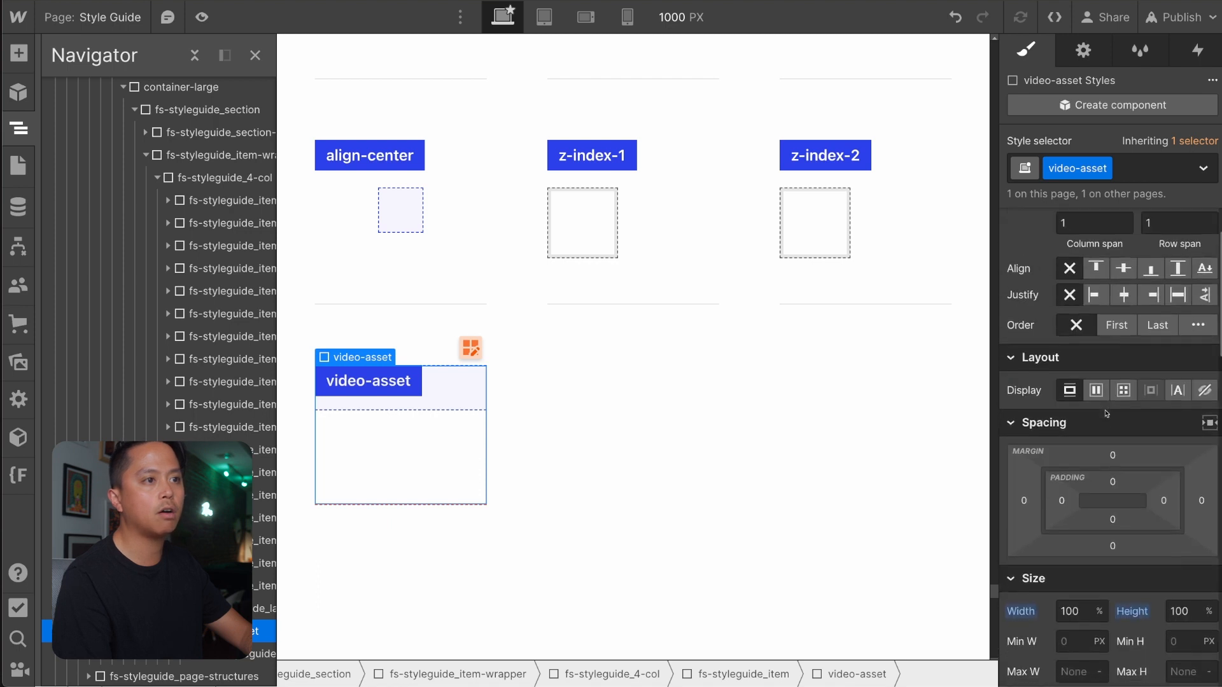
scroll(1108, 397, down, 5)
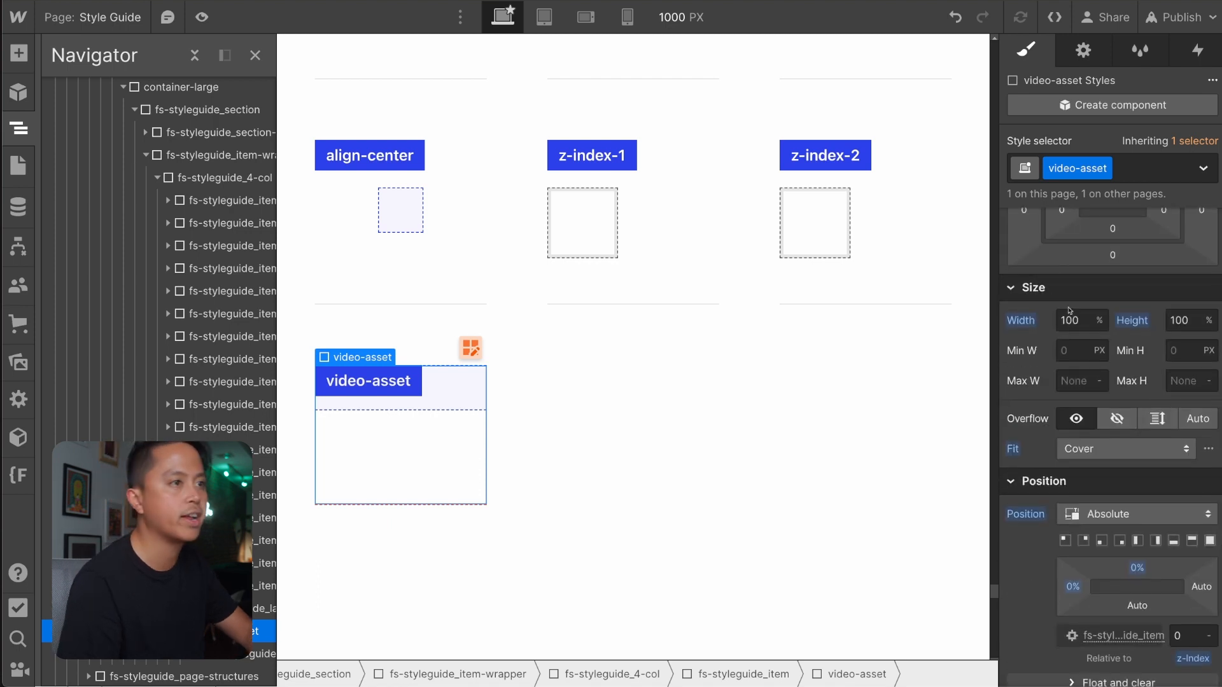
scroll(1074, 340, up, 2)
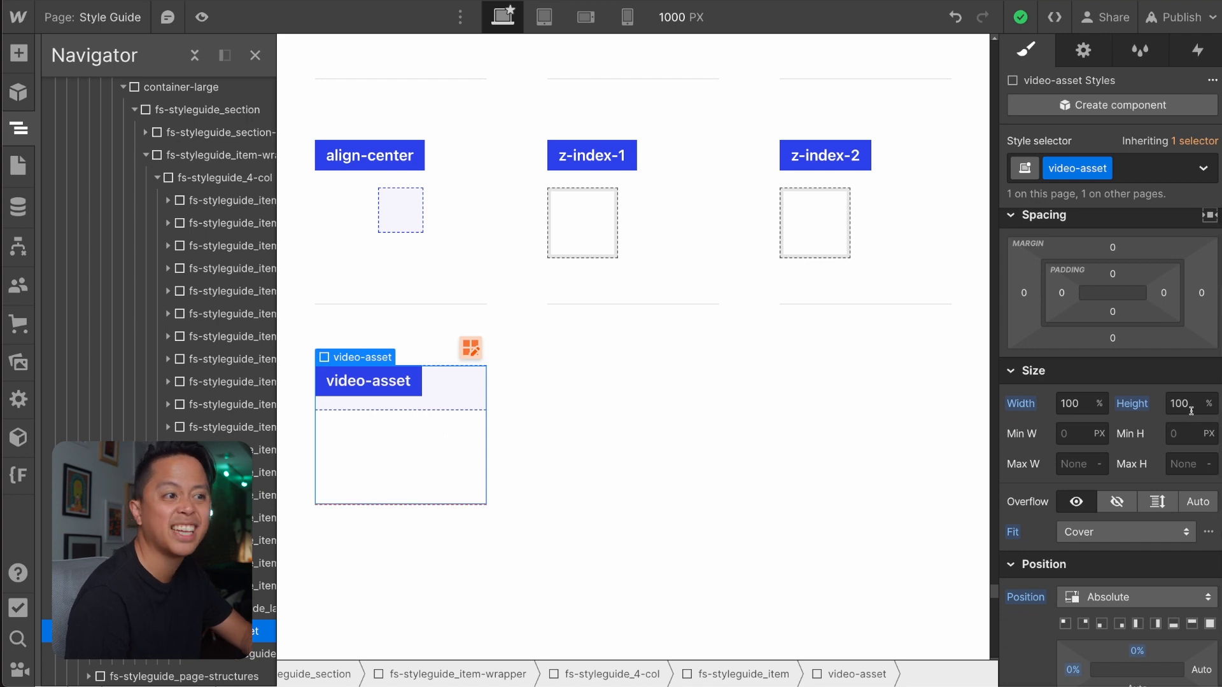
scroll(1075, 574, down, 4)
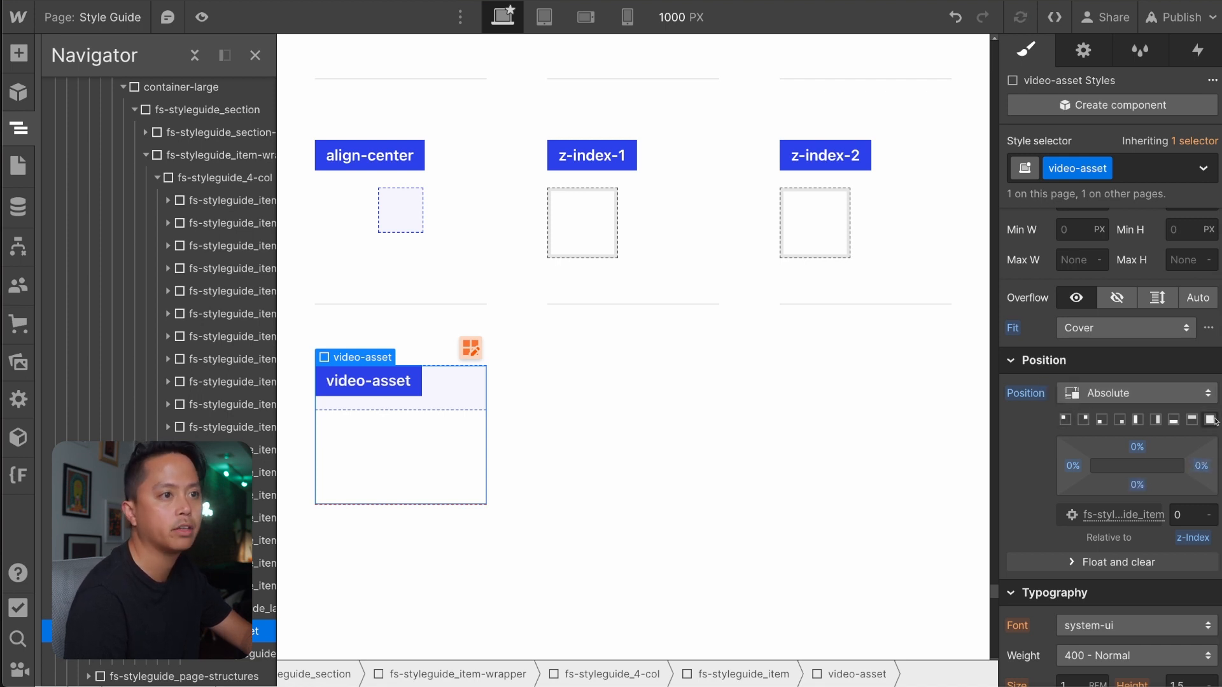
Reset the z-index of the video-asset class to its initial value.
scroll(1042, 462, down, 3)
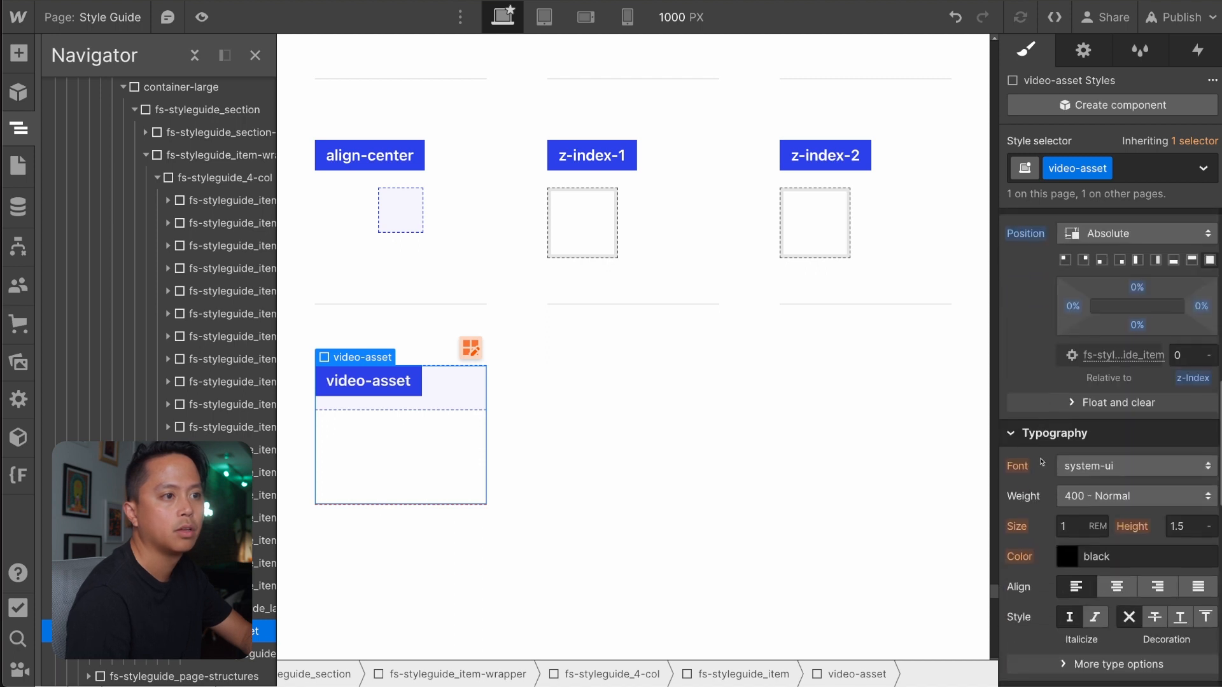
click(1198, 376)
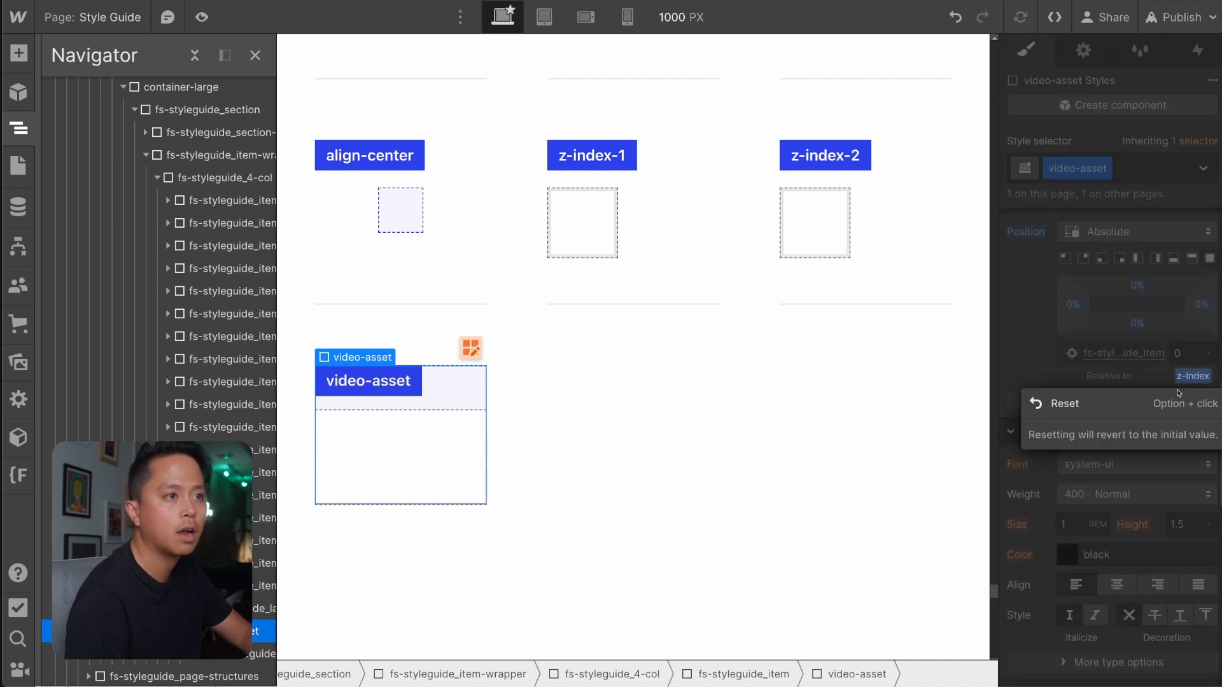
click(1069, 404)
scroll(1035, 340, up, 4)
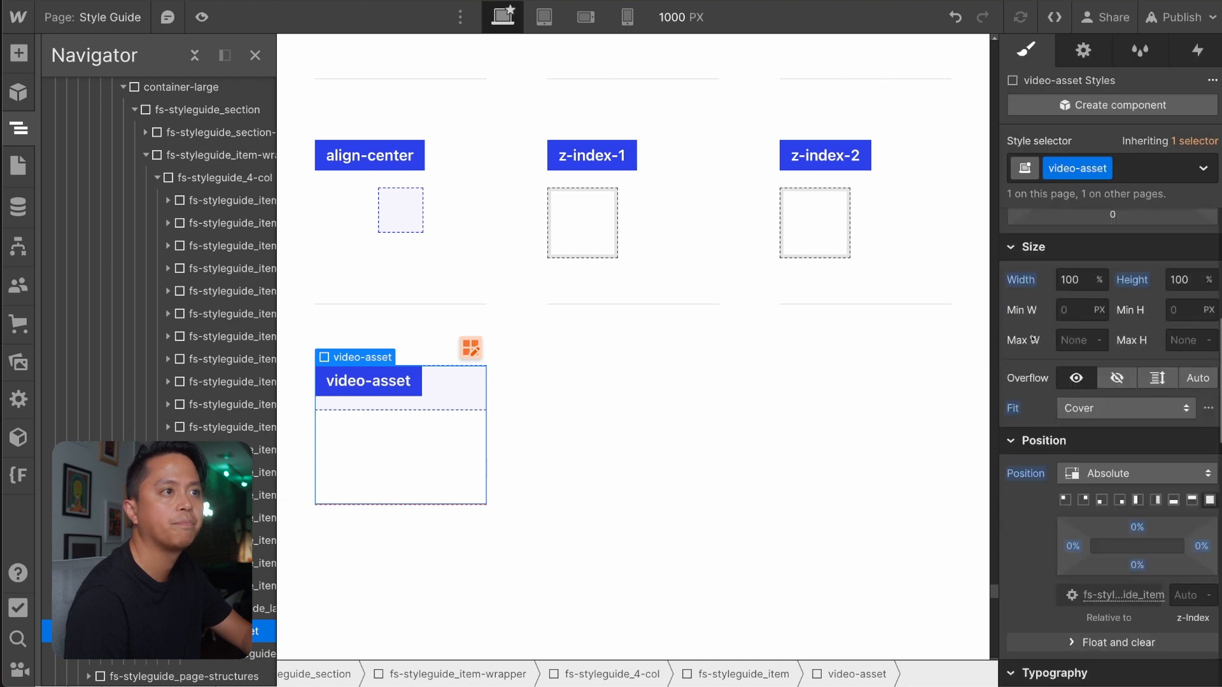
scroll(1034, 339, down, 10)
scroll(1031, 338, up, 15)
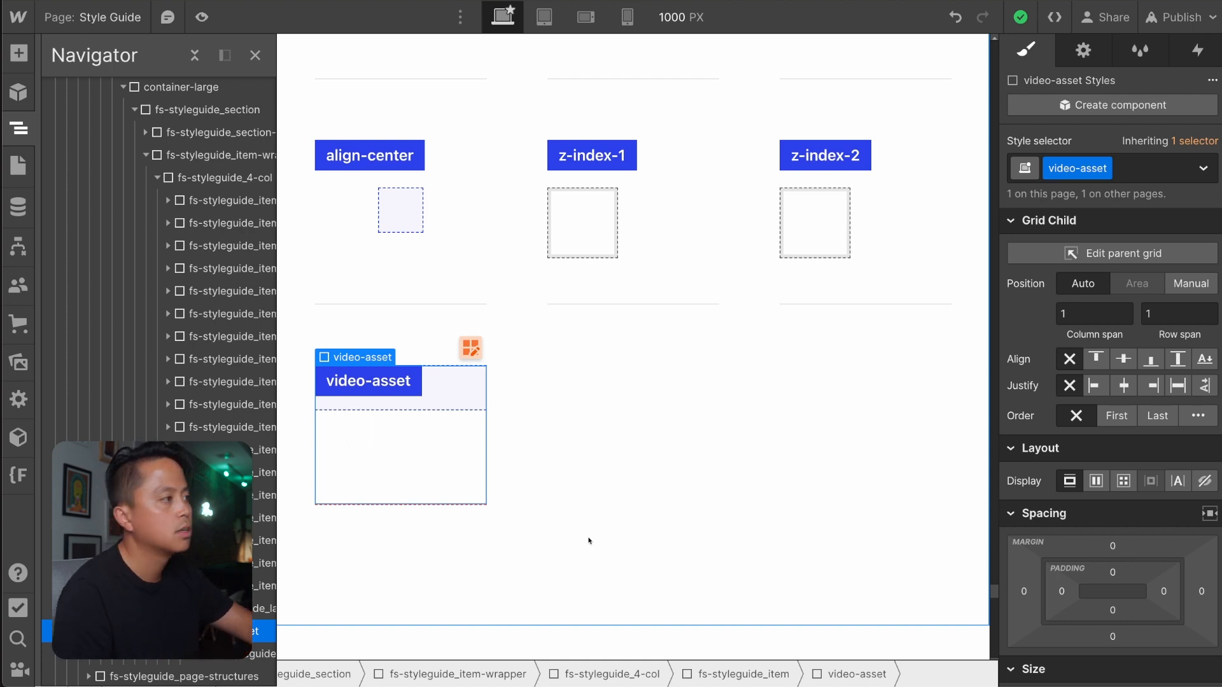
Return to the Home page, select the video-embed_container and check the stacked slide videos on the canvas.
click(17, 167)
click(124, 163)
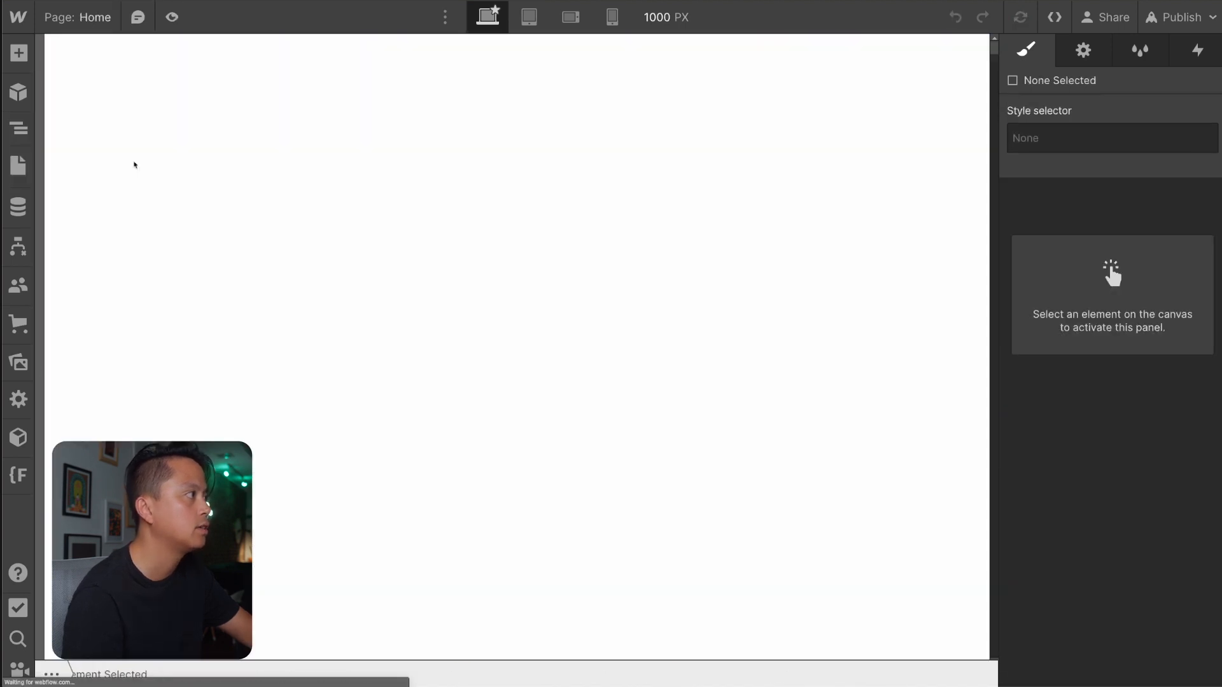
click(563, 219)
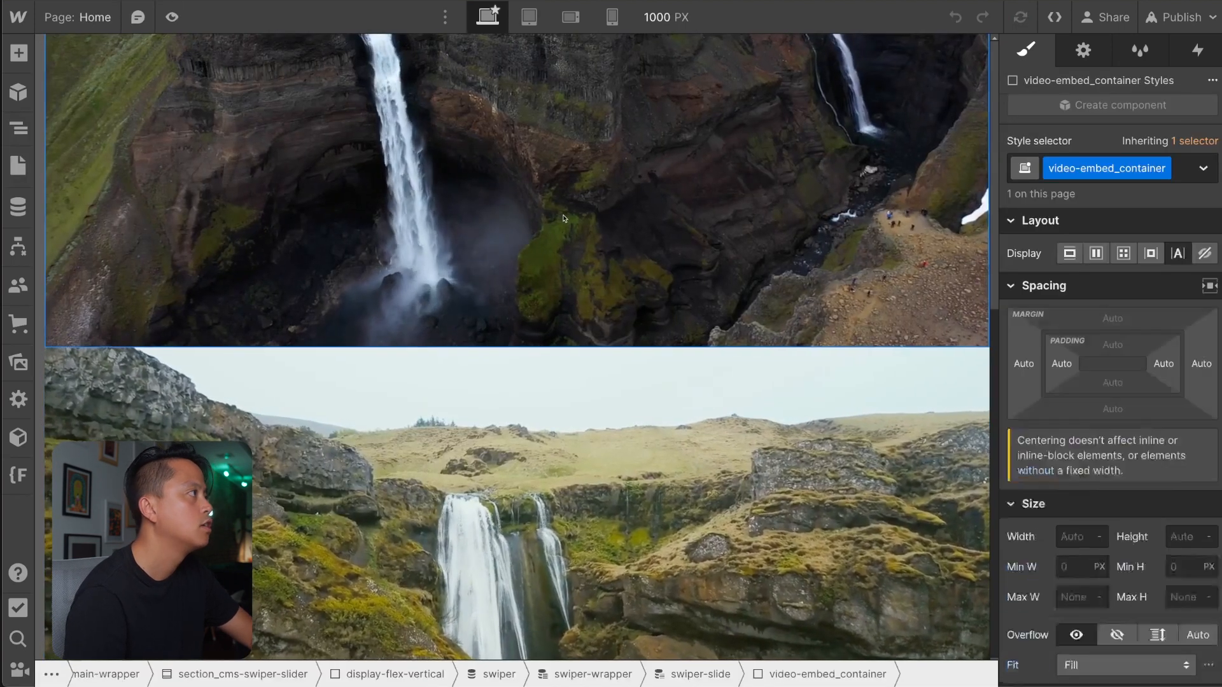
scroll(563, 219, down, 4)
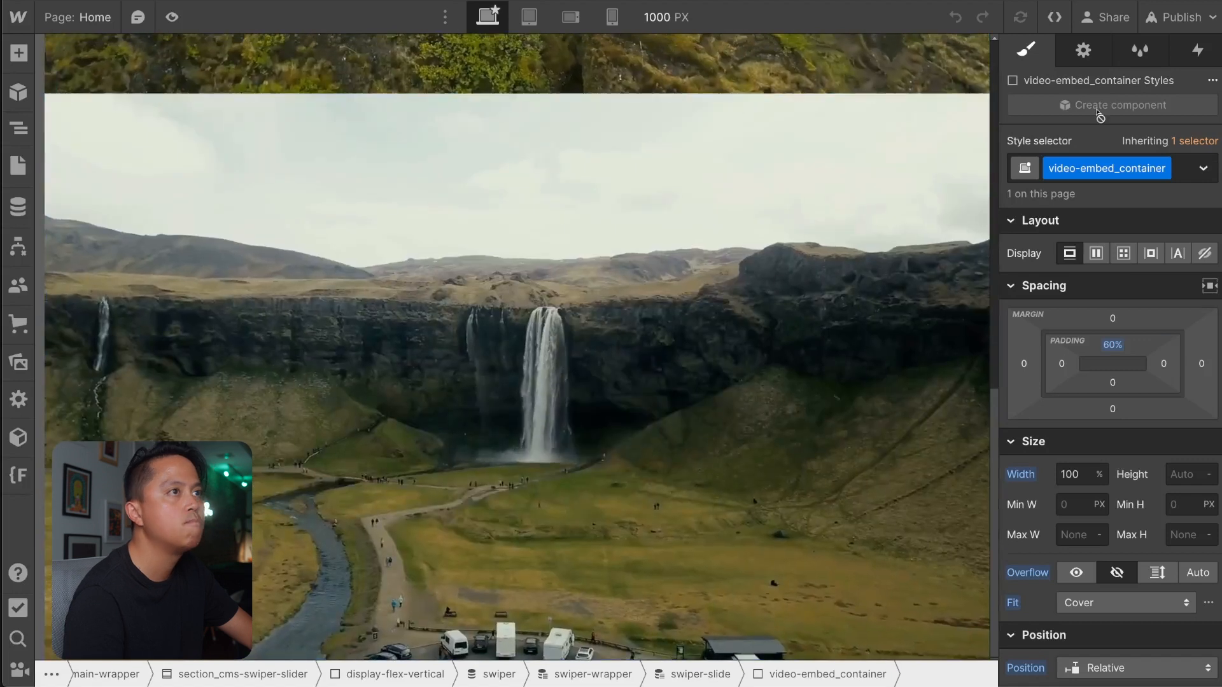
Publish the site to the staging domain, open the published page and try swiping the video slider.
click(1180, 17)
click(1088, 290)
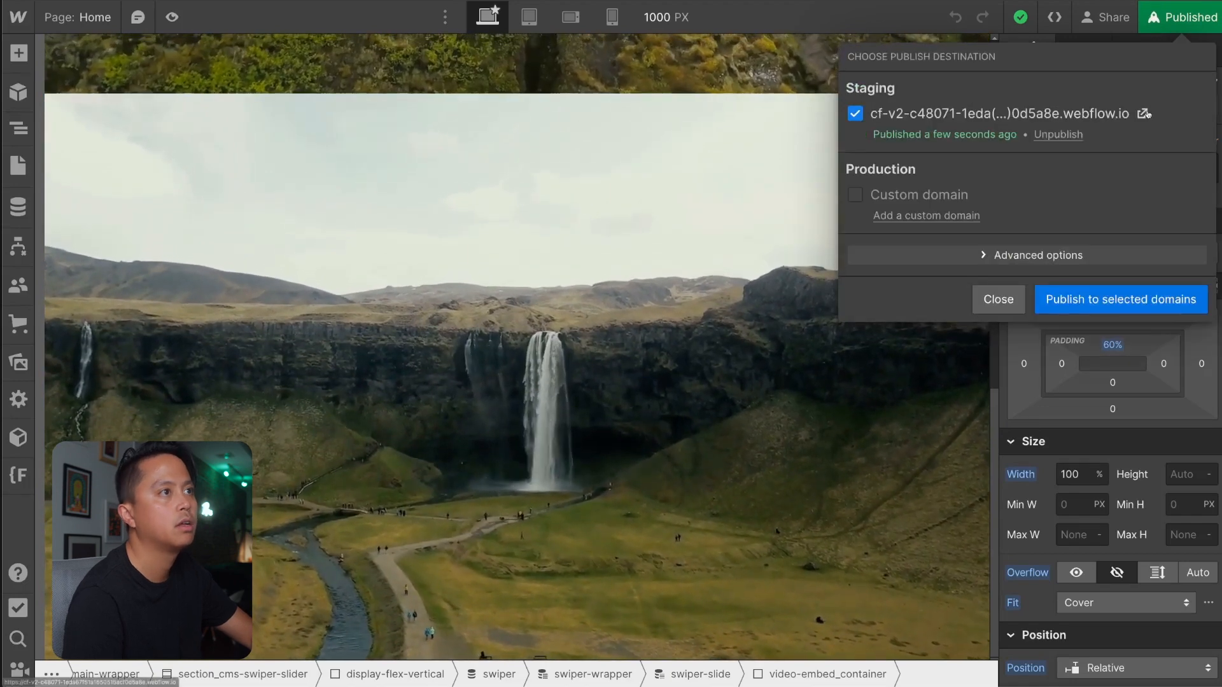
click(1142, 113)
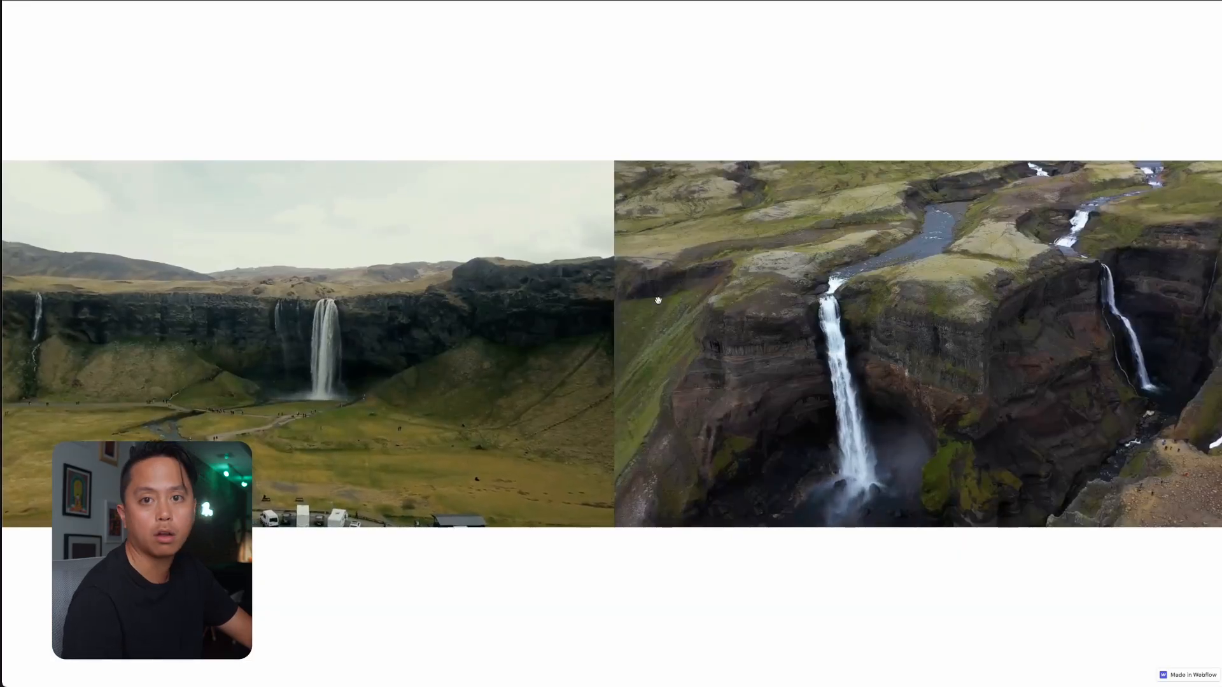
drag(400, 243, 494, 240)
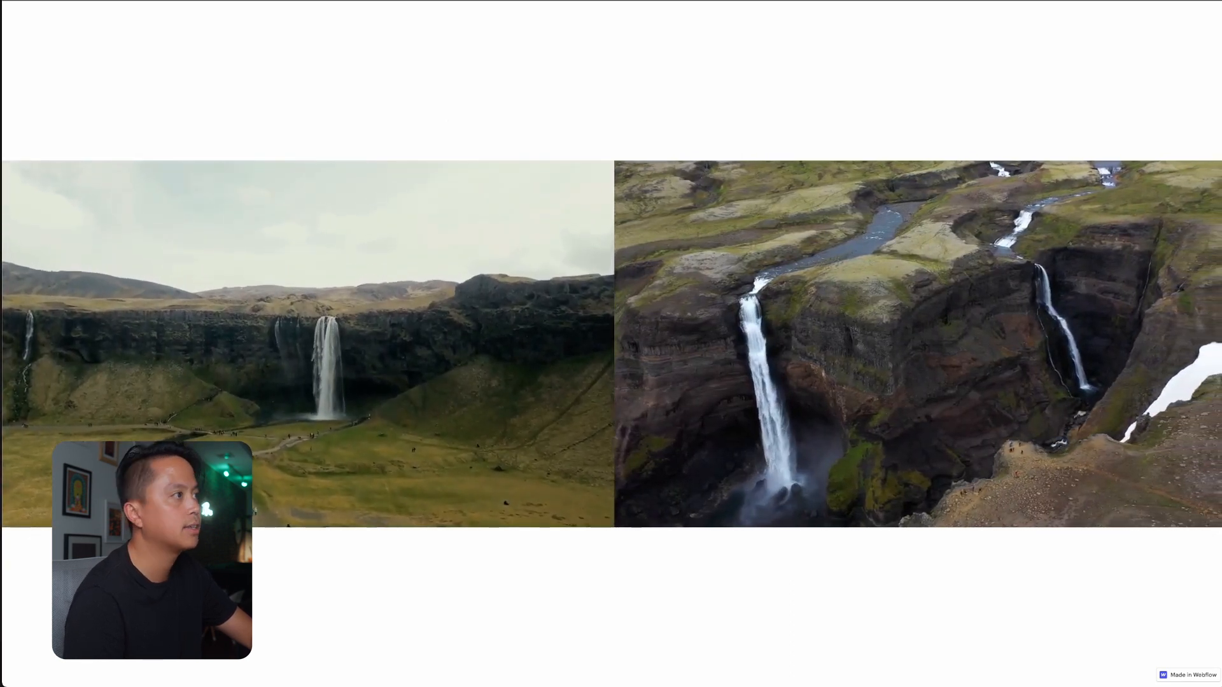
Add a div block below the HTML Embed inside video-embed_container and give it the class video-slider_content.
mouse_move(1221, 209)
mouse_down()
mouse_move(948, 209)
mouse_move(1219, 211)
mouse_up()
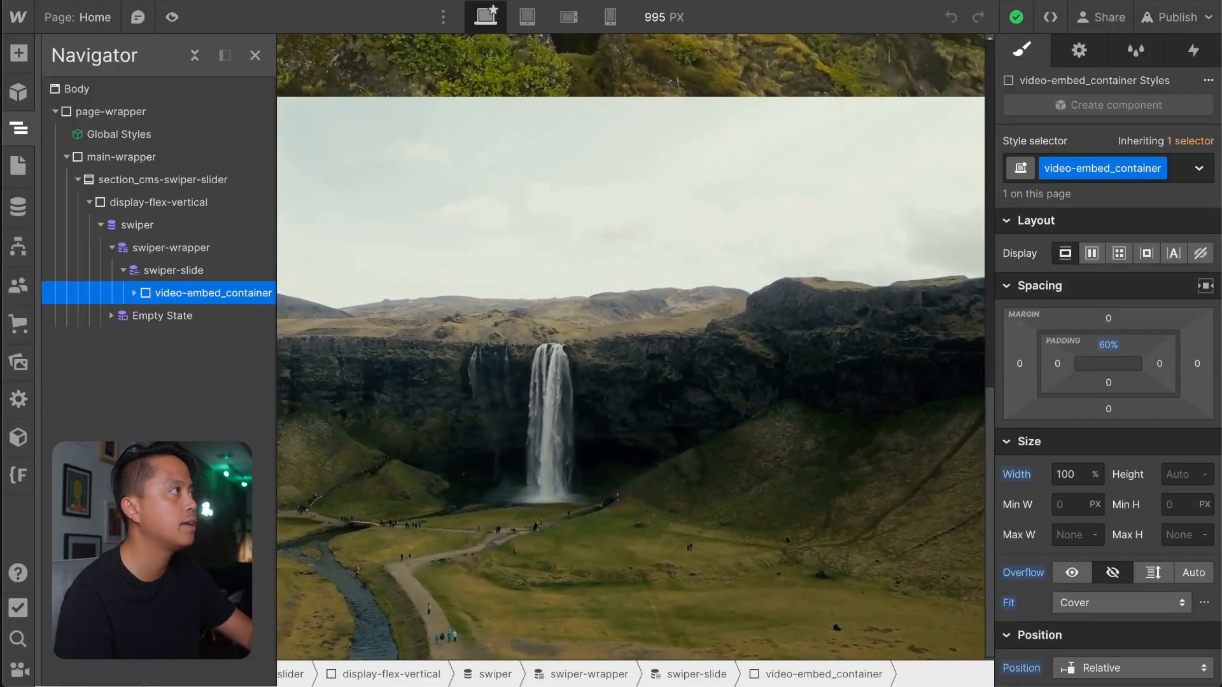
click(135, 294)
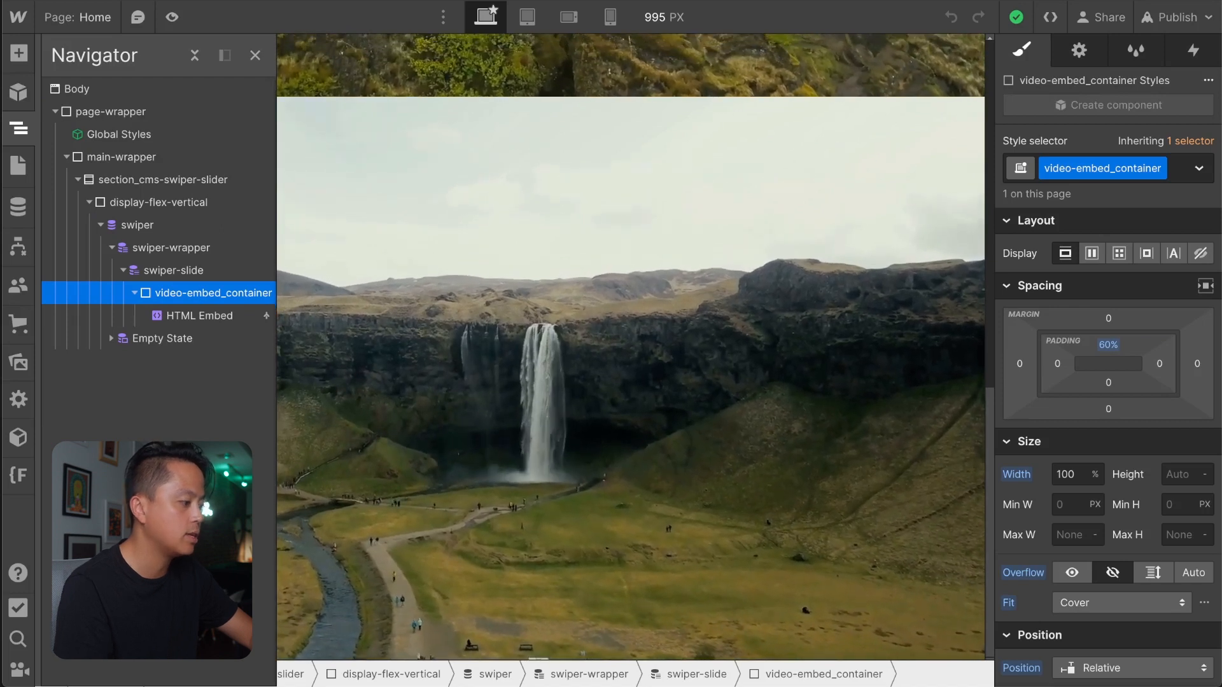
text(di)
key(Return)
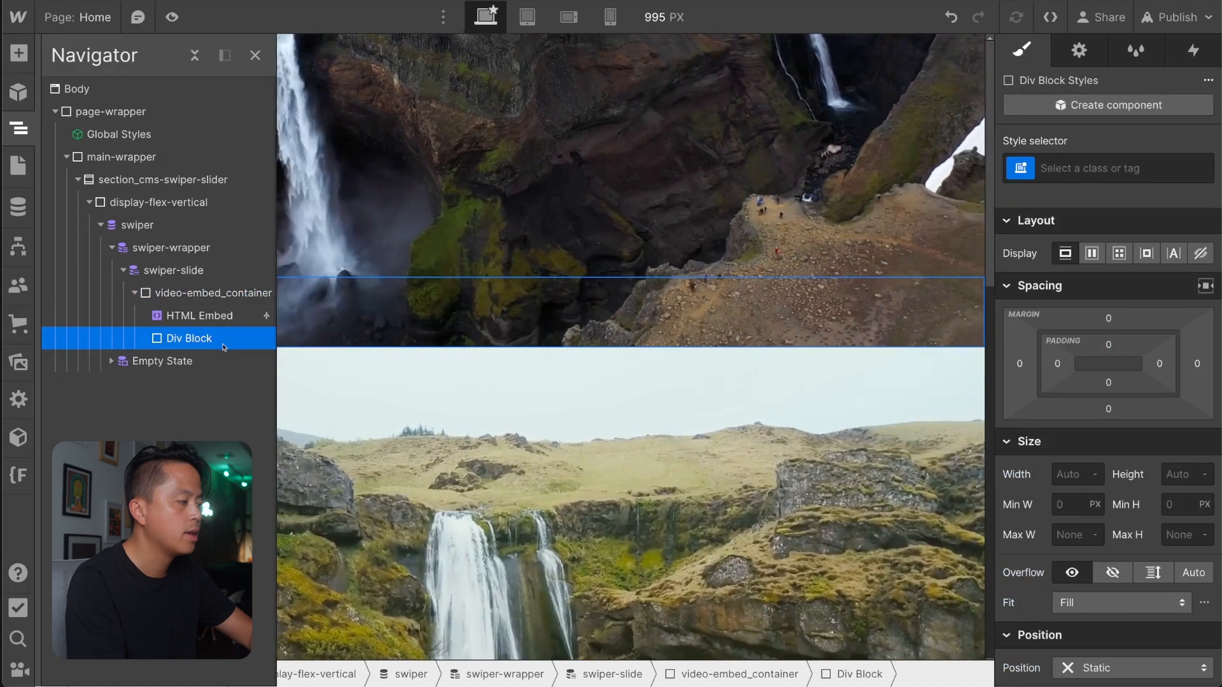
key(ctrl+Return)
text(video-slider)
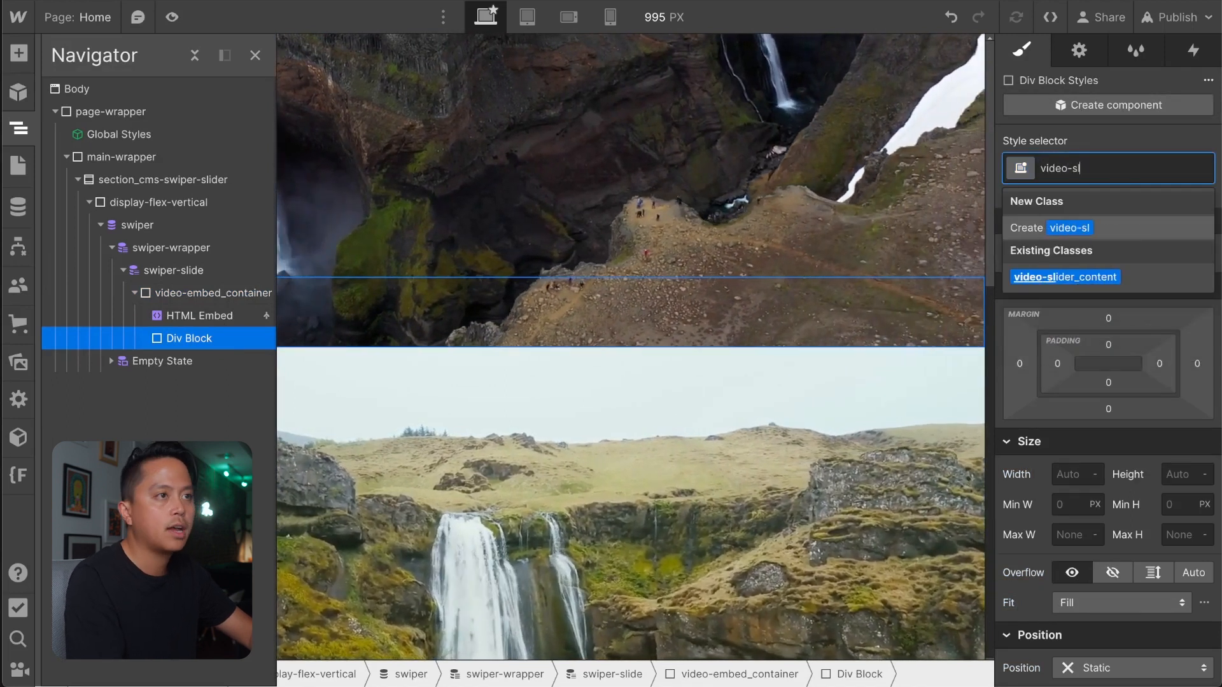
text(_content)
key(Return)
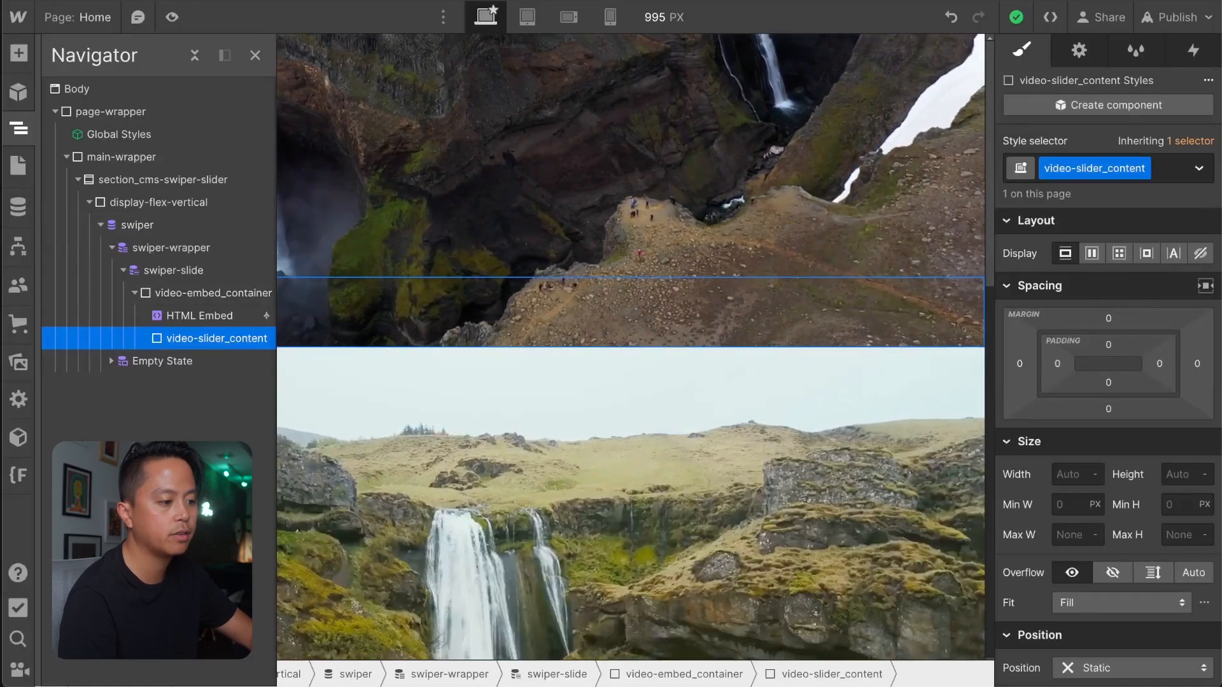
Set the left padding of video-slider_content to 2.5rem.
scroll(1115, 445, down, 3)
scroll(1115, 229, up, 3)
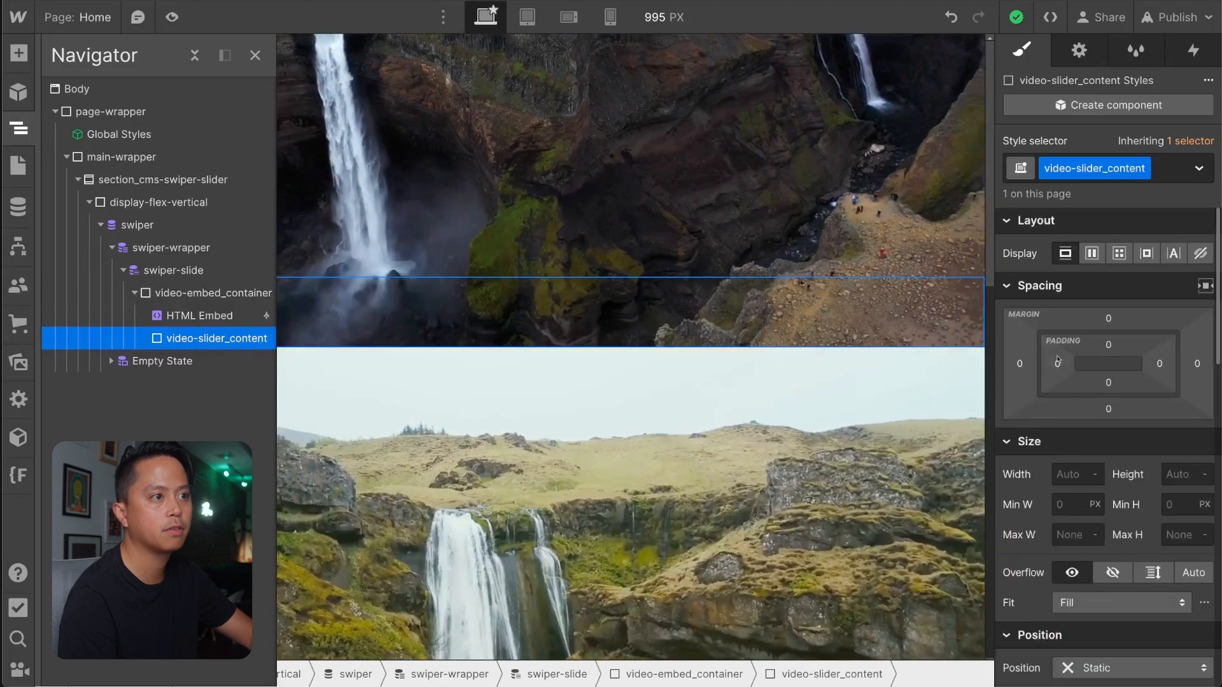
click(1057, 363)
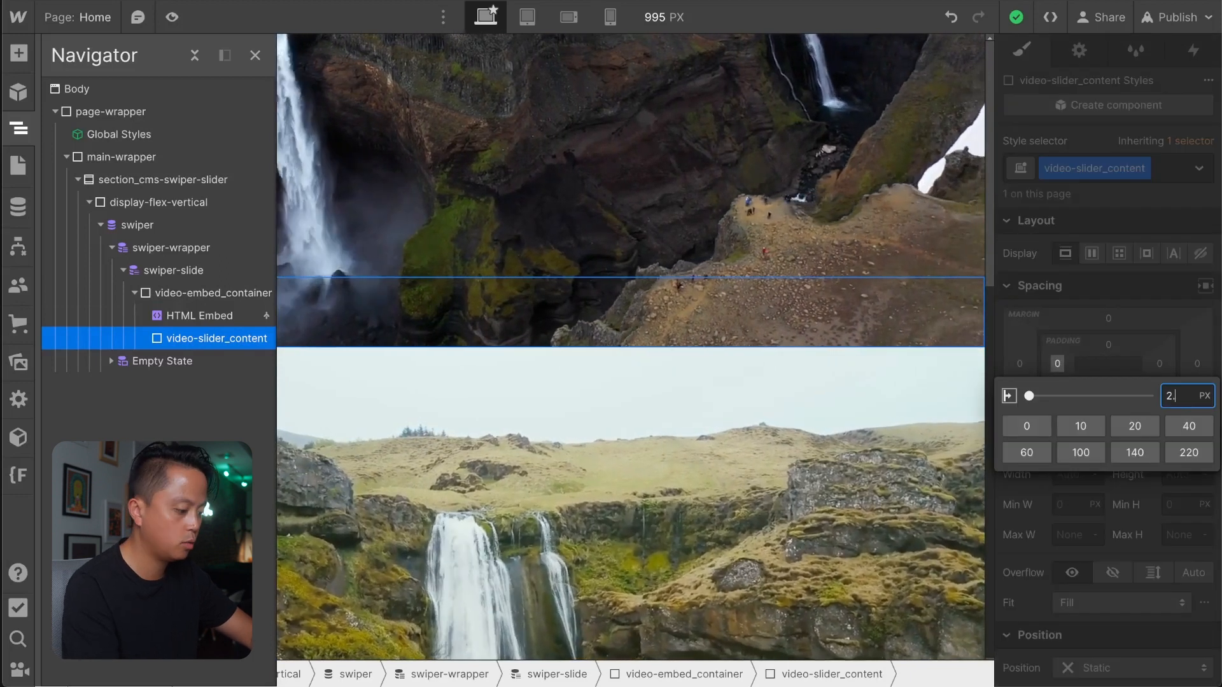
text(2.5rem)
key(Return)
Set video-slider_content to 100% height, a 50rem maximum width and absolute position.
scroll(1162, 359, down, 2)
click(1162, 359)
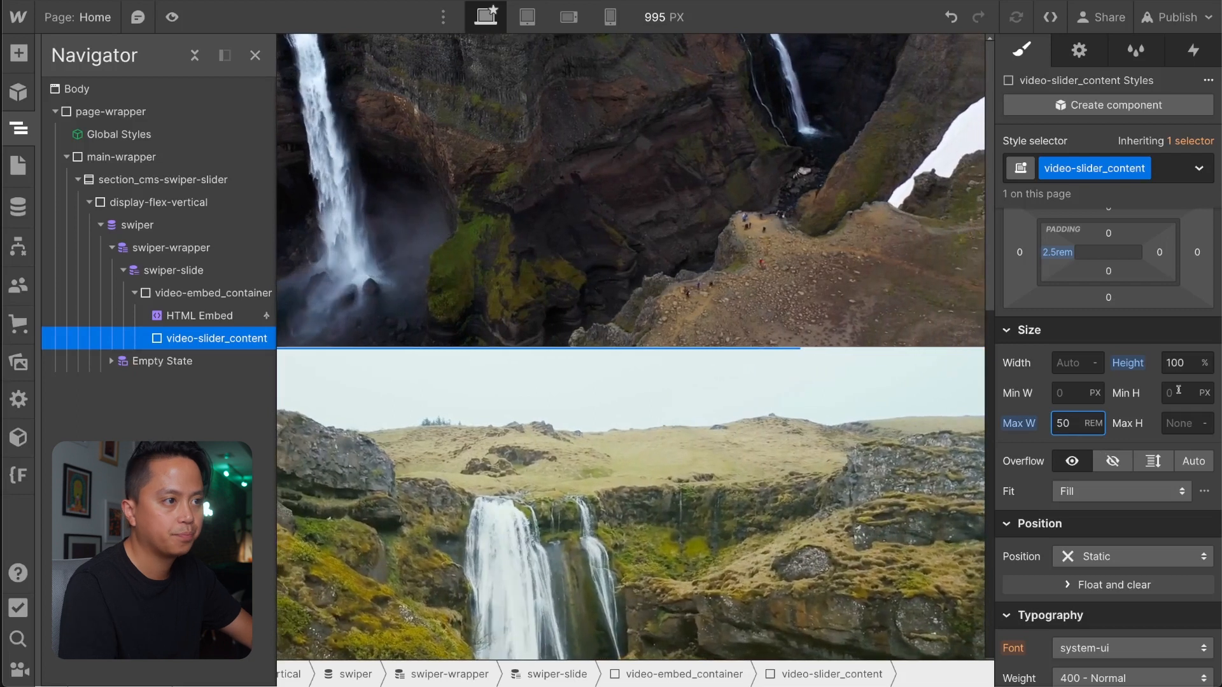
click(1095, 553)
click(1095, 547)
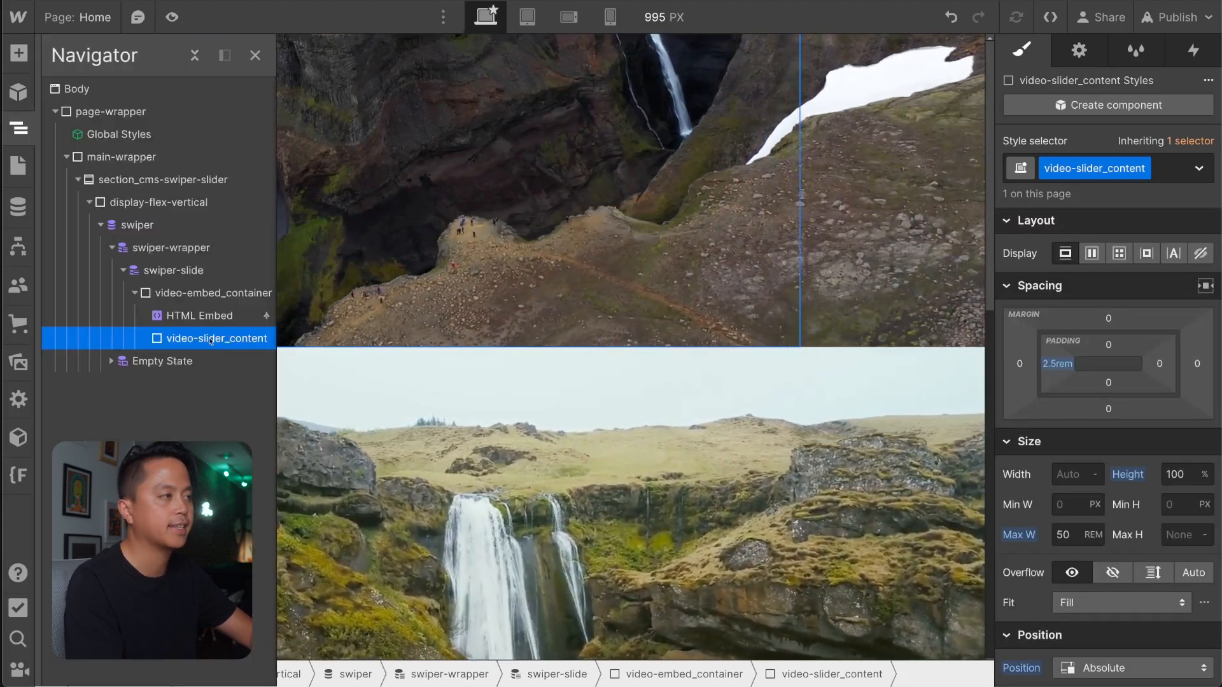
Add a heading inside video-slider_content and change its type to H2.
key(Return)
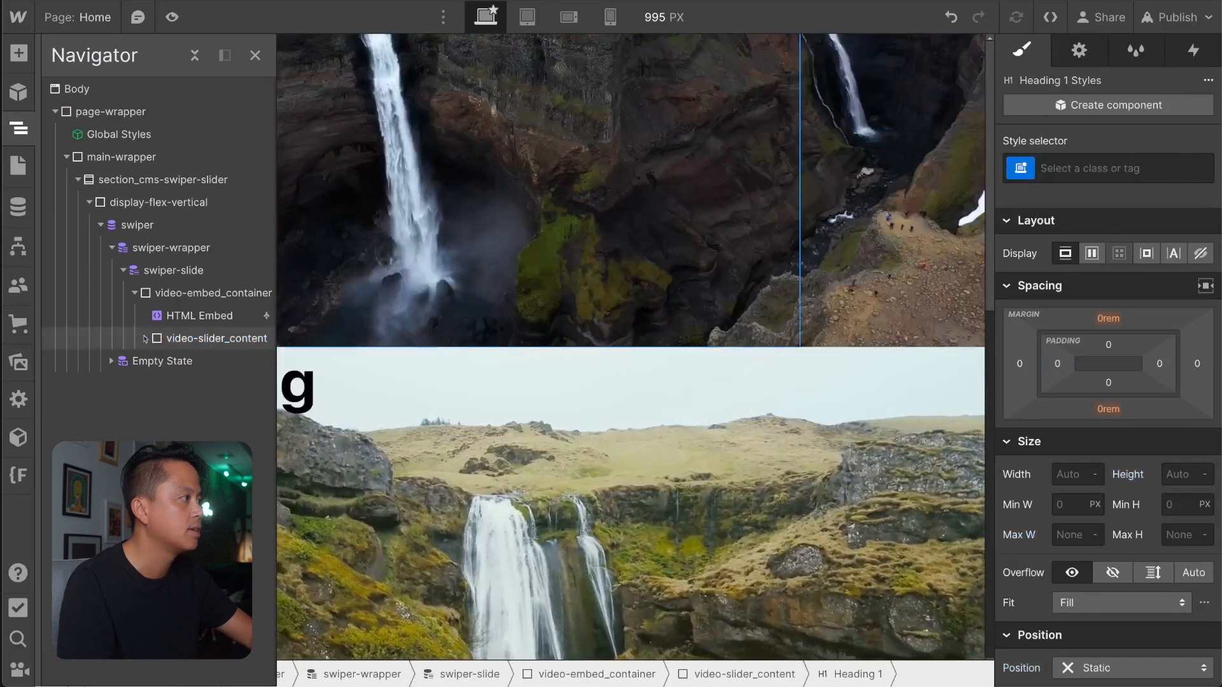
click(146, 339)
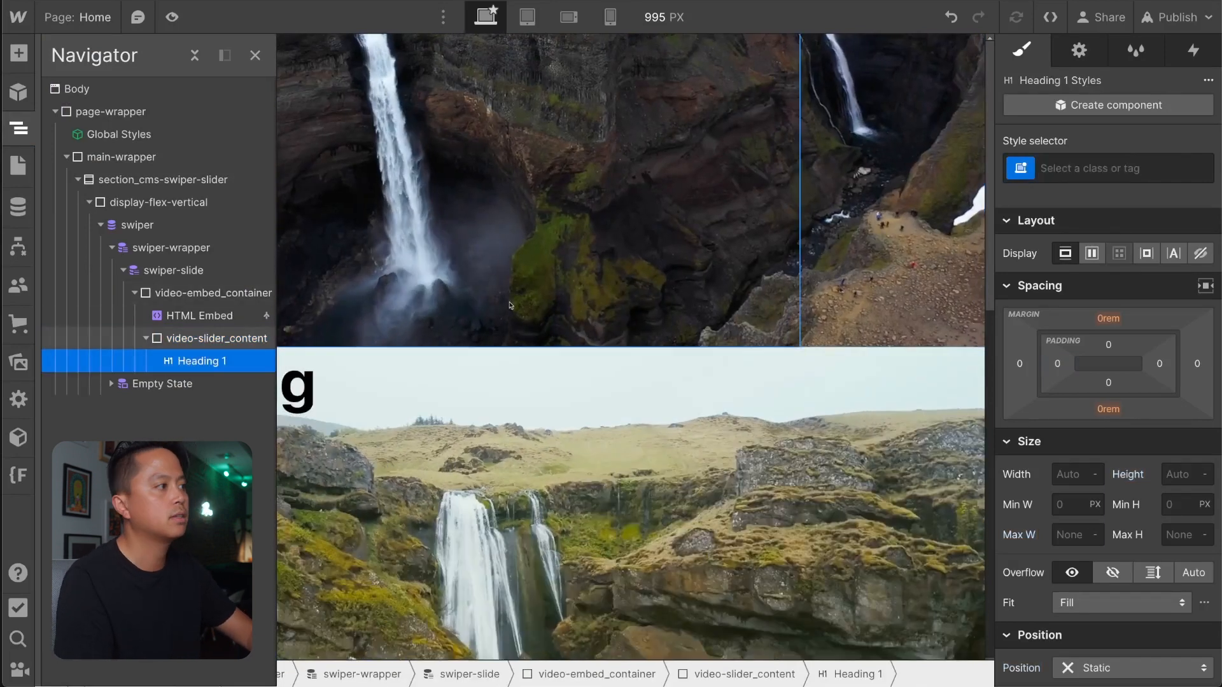
key(z)
click(280, 380)
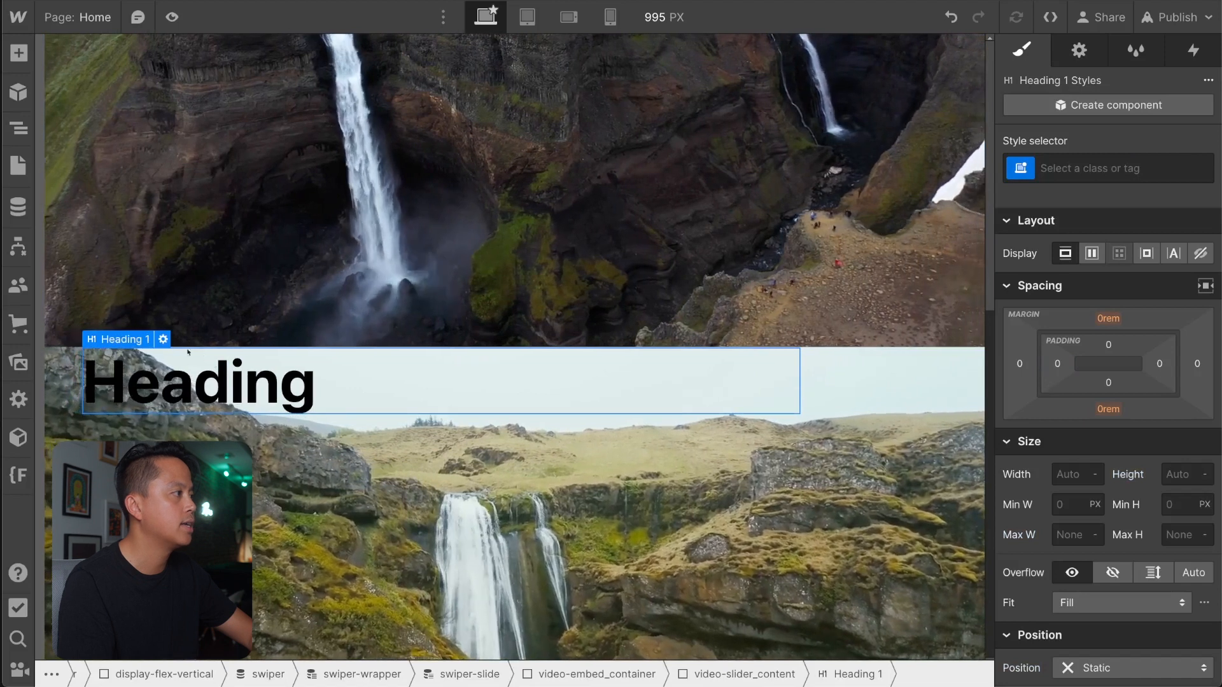
click(163, 341)
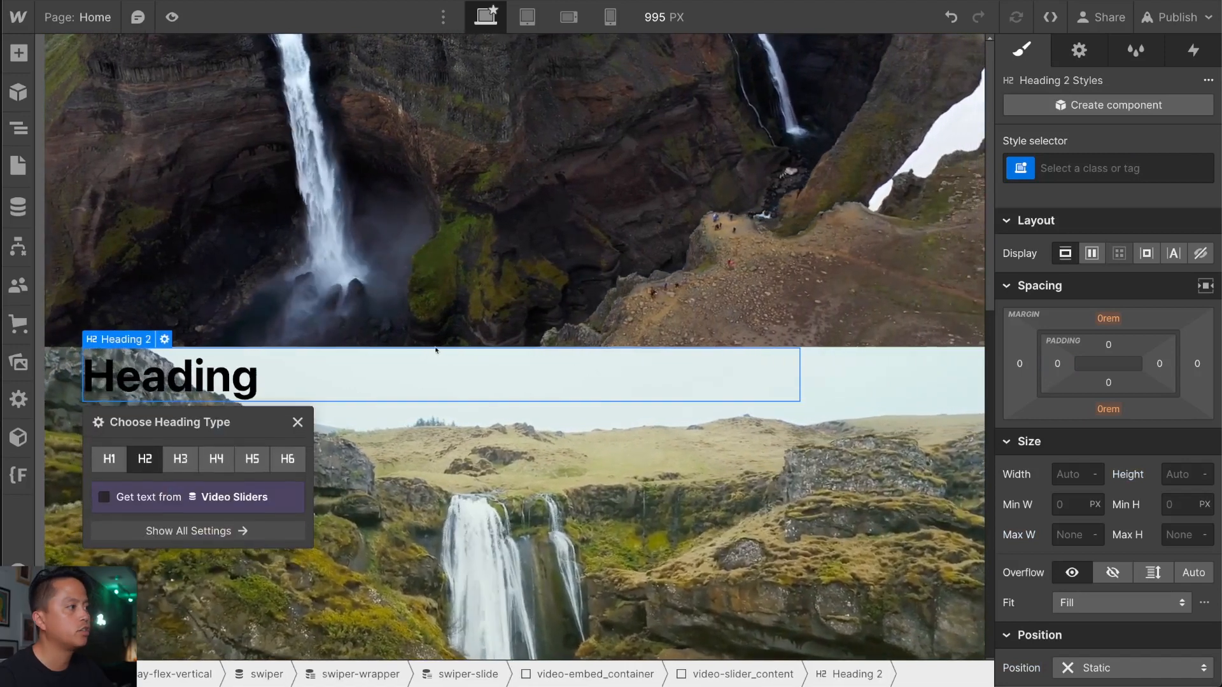
click(352, 382)
Bind the H2 heading's text to the Name field of the Video Sliders collection.
key(z)
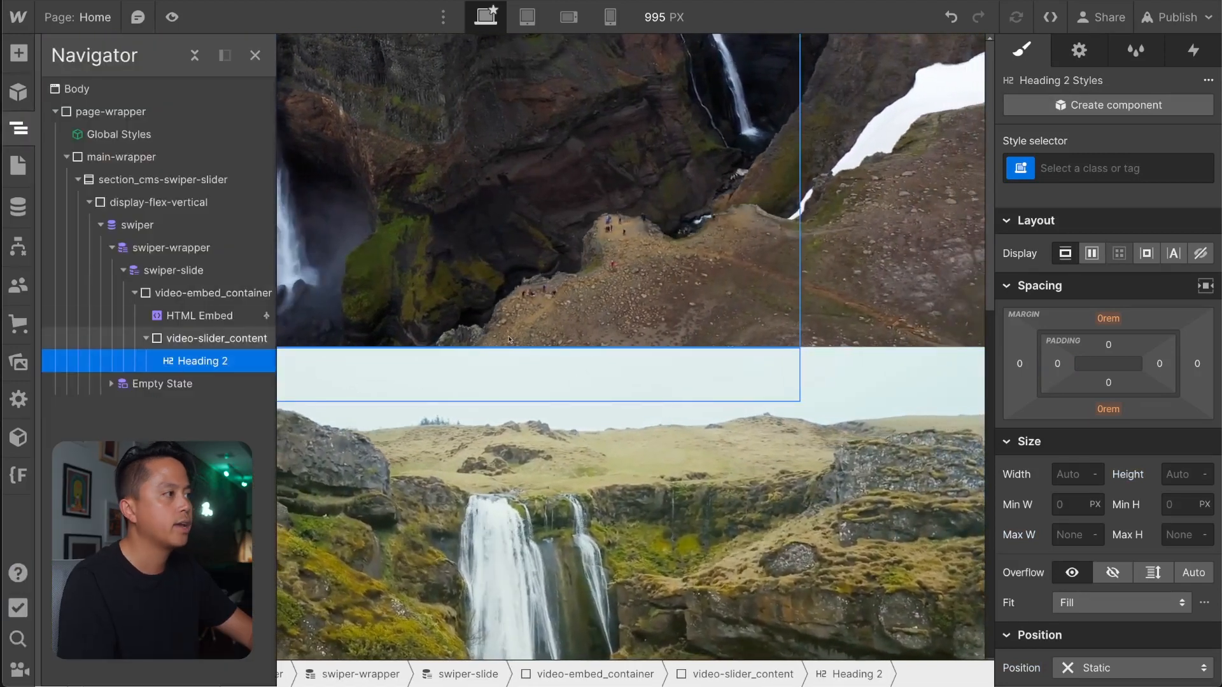
key(z)
click(164, 339)
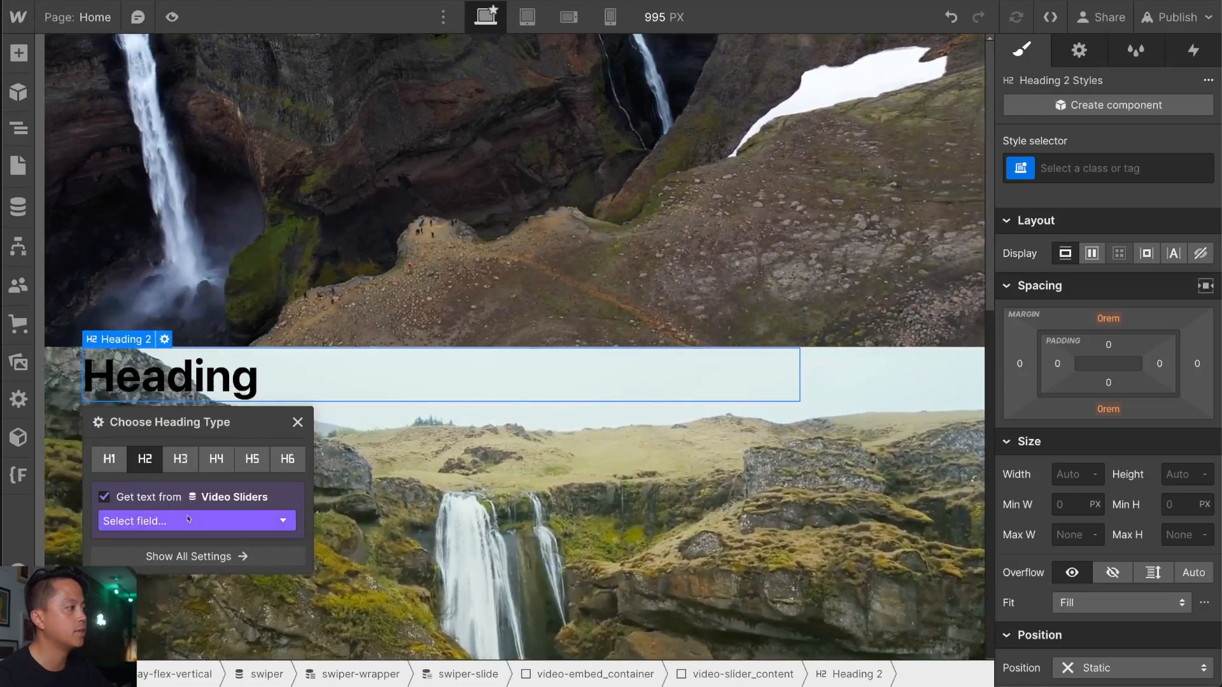
click(188, 519)
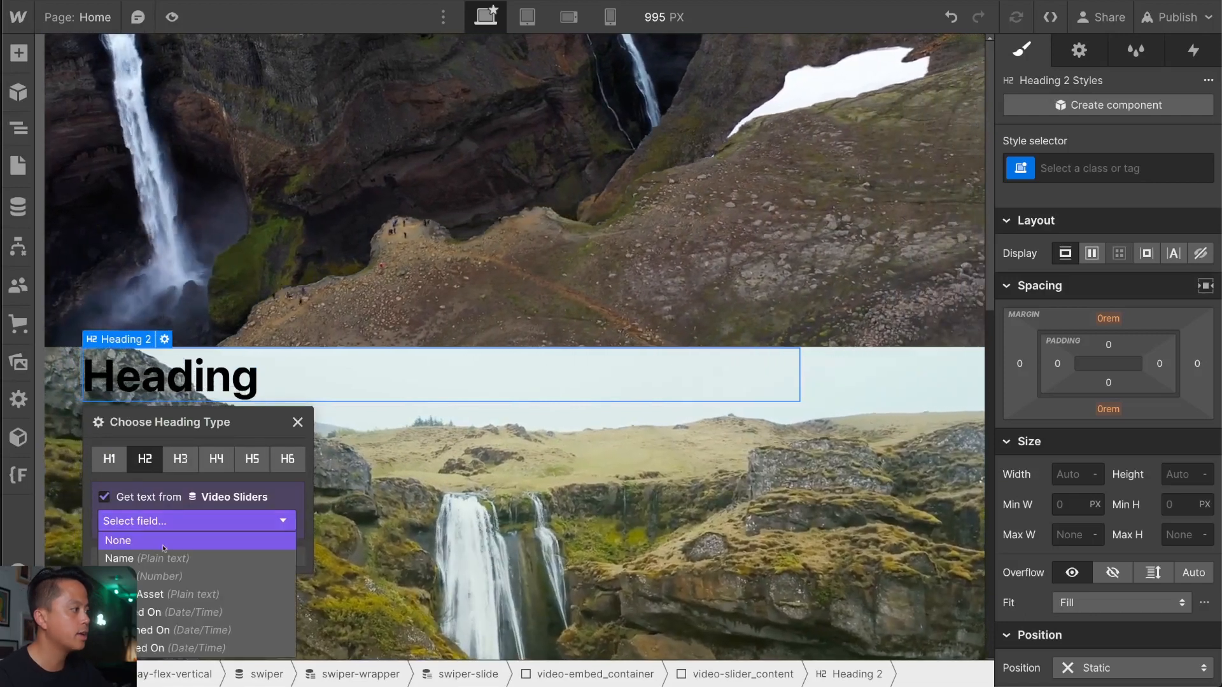
click(153, 556)
click(298, 423)
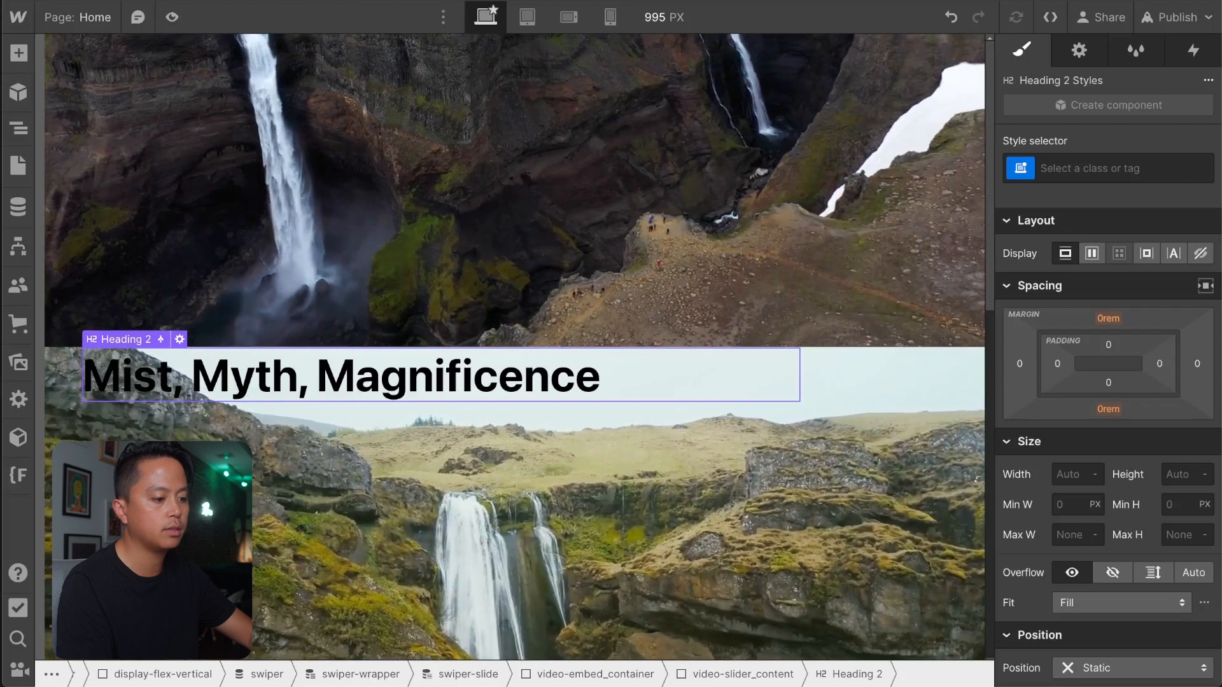
Give the bound heading the new class video-slider_slide-title.
click(1079, 169)
text(vide)
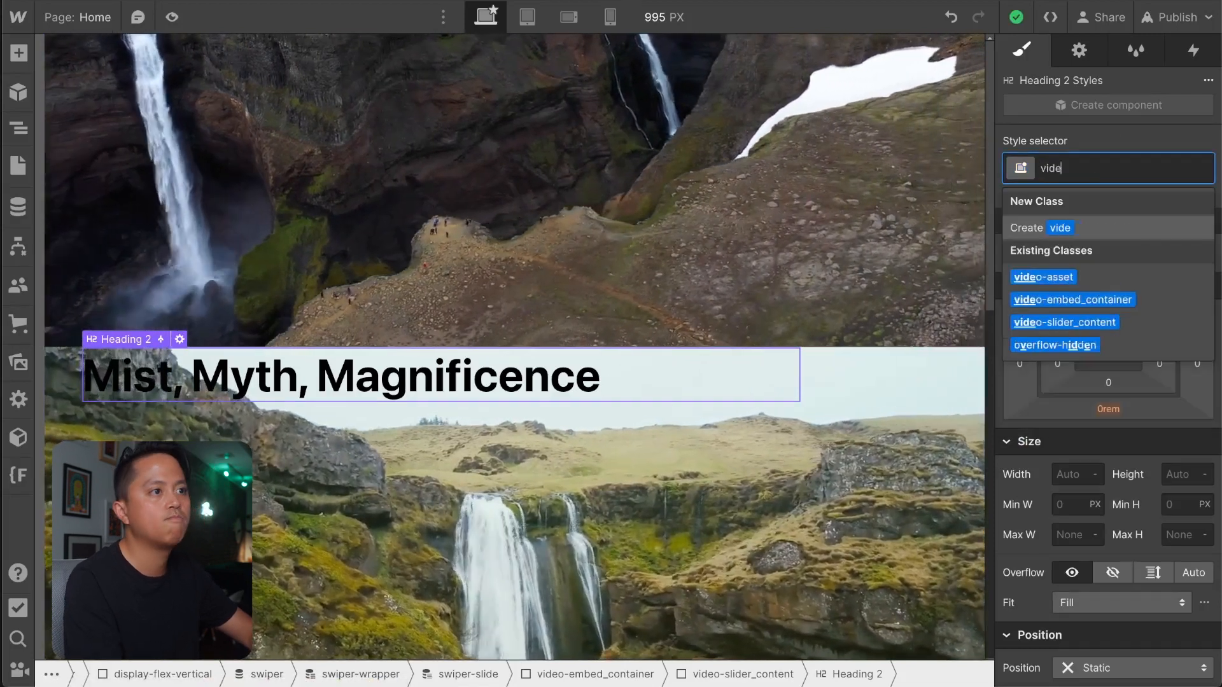
text(o-slider_tit)
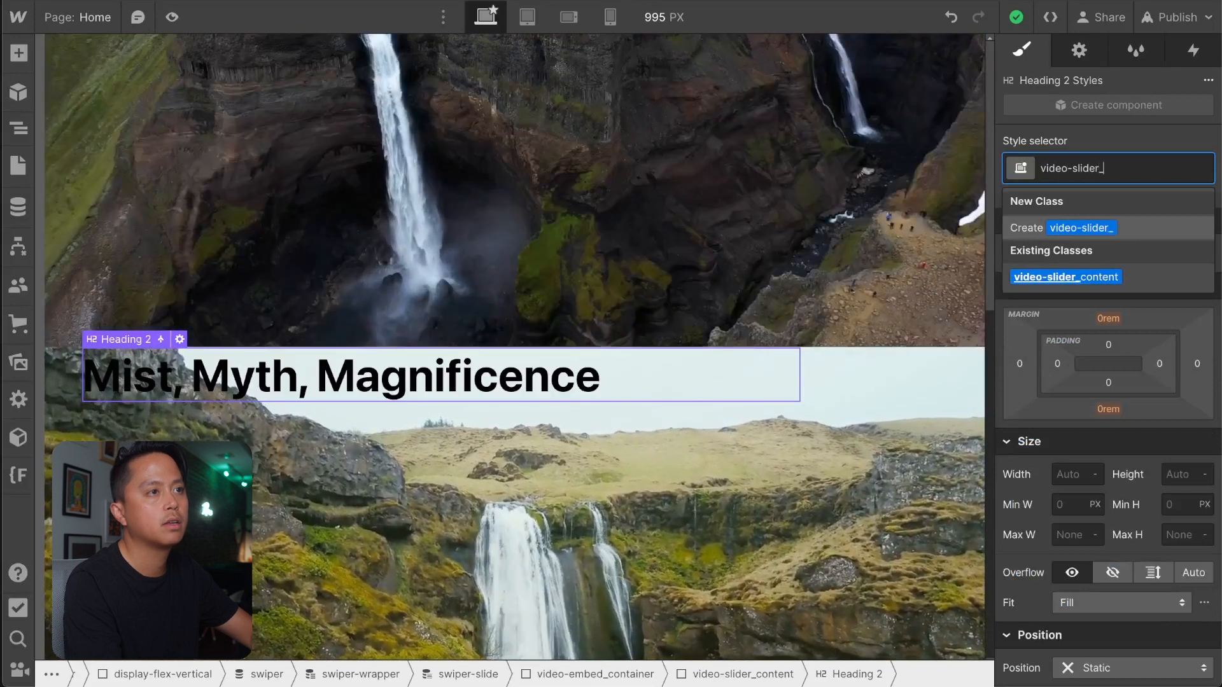
key(BackSpace)
key(BackSpace)
key(BackSpace)
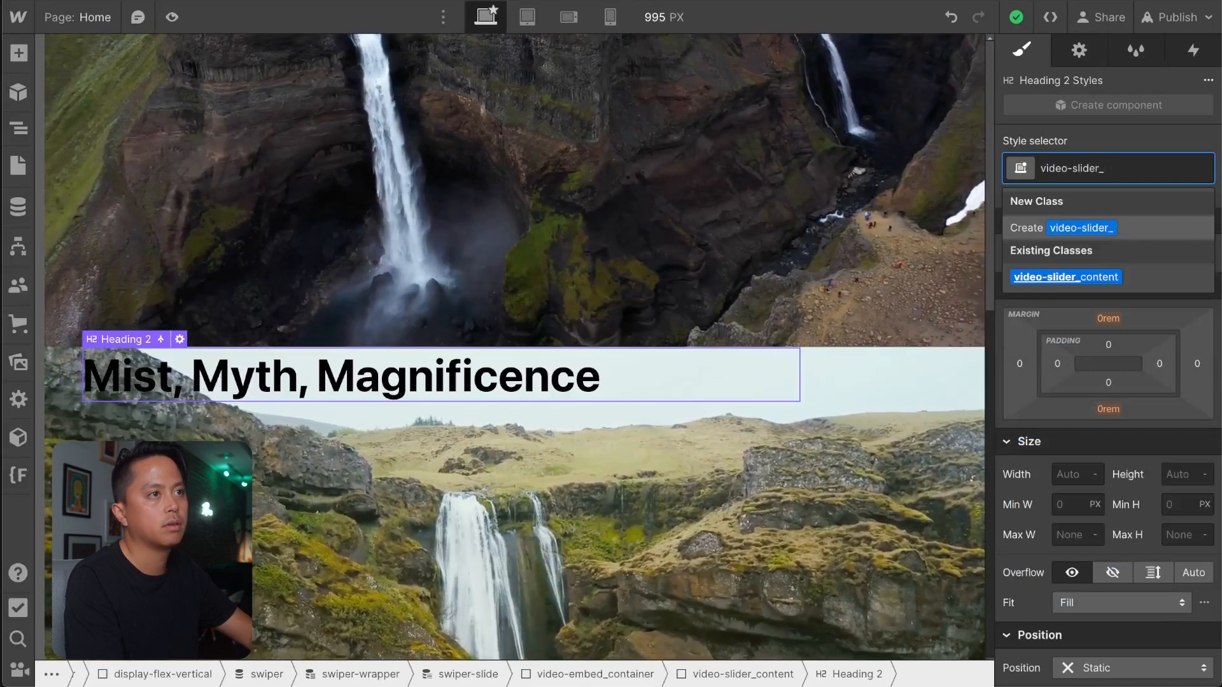
text(slide-titl)
text(e)
key(Return)
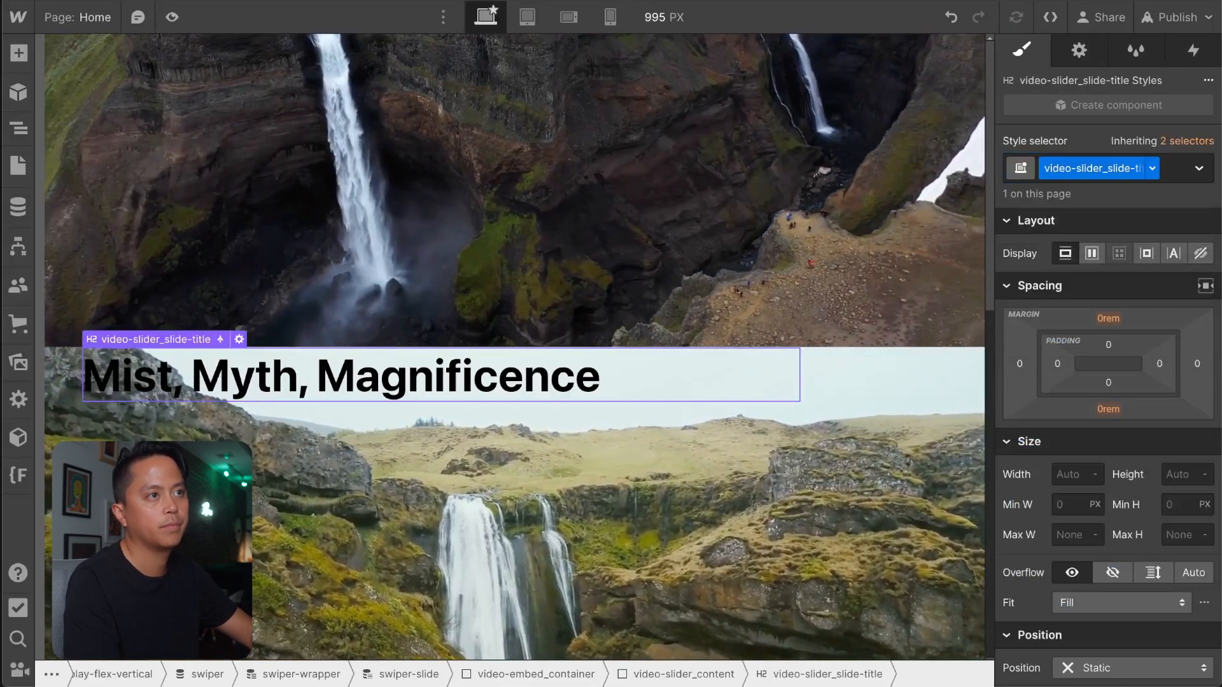
Set the font of video-slider_slide-title to Oswald and its text color to white.
scroll(1147, 598, down, 3)
scroll(1147, 598, down, 2)
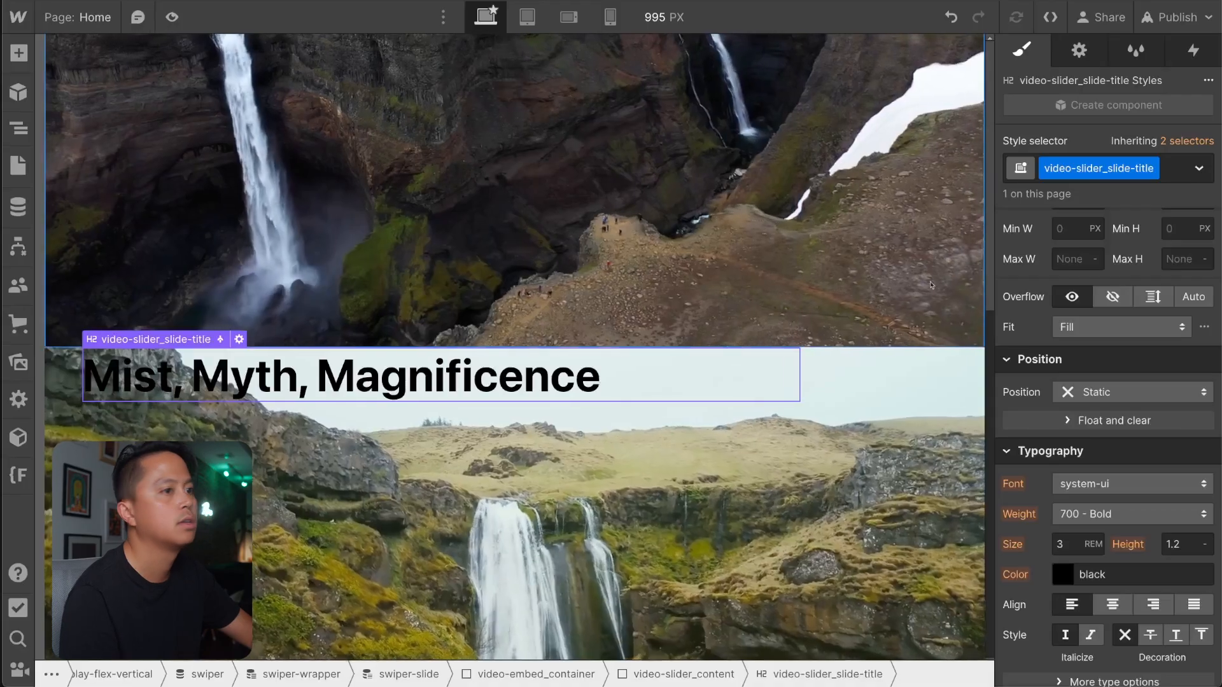
click(1111, 484)
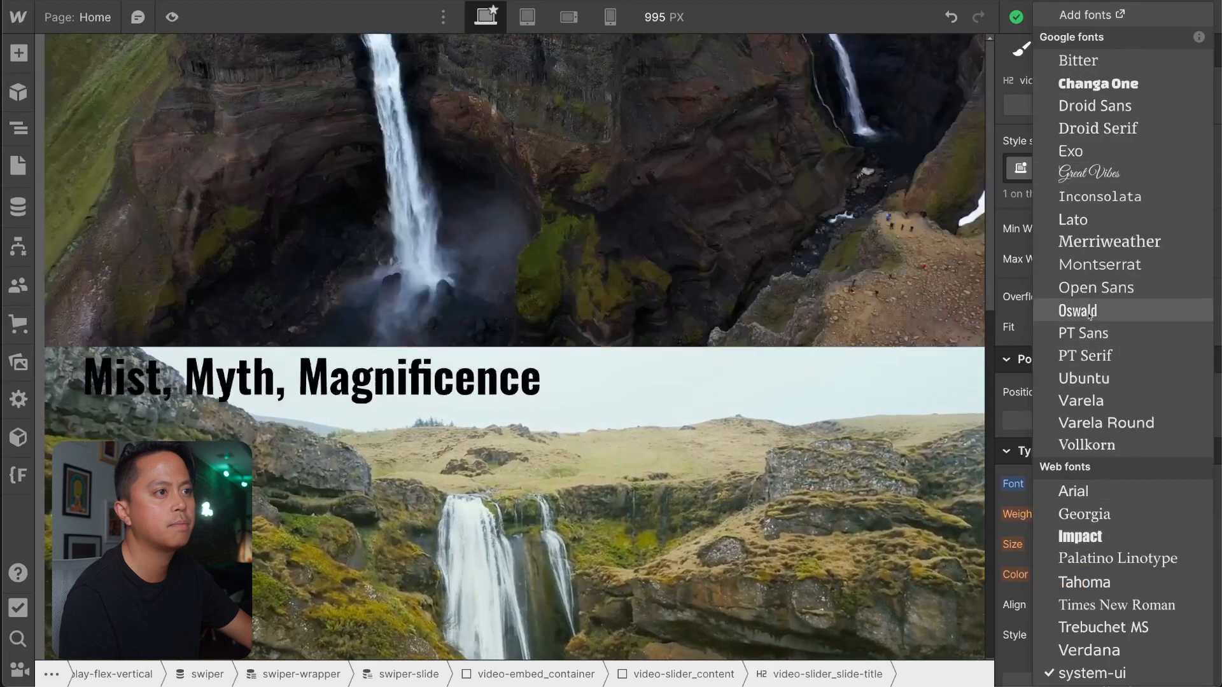
click(1081, 311)
scroll(1076, 568, down, 1)
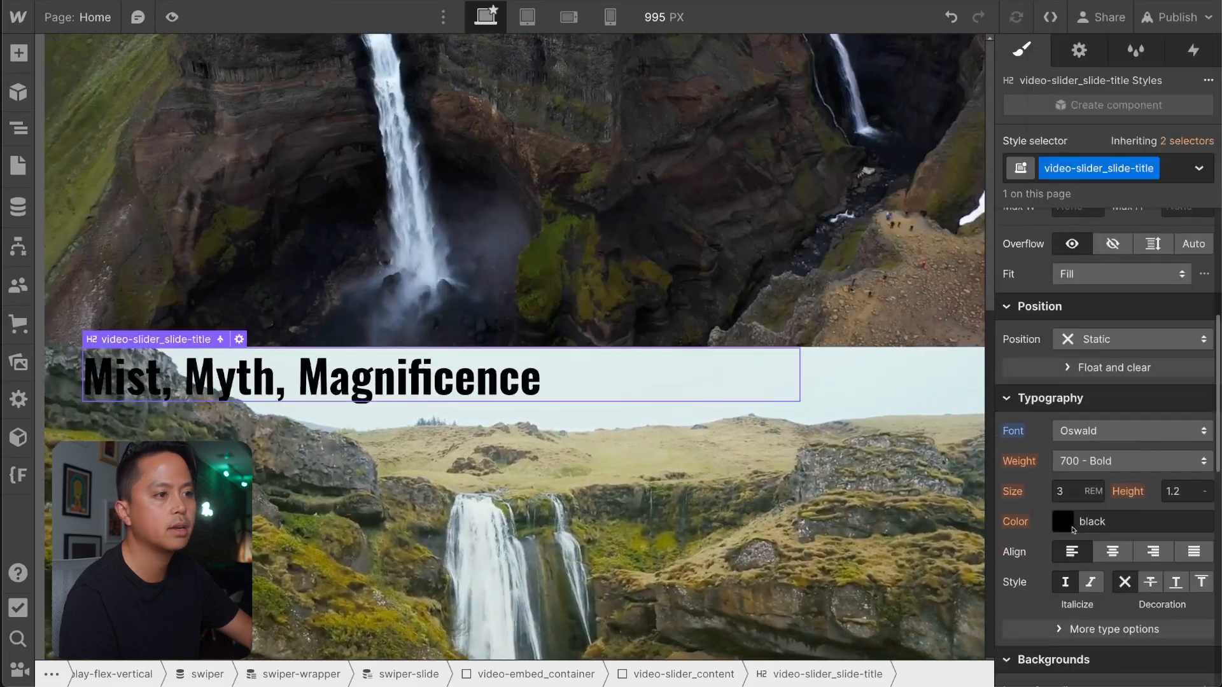
click(1063, 521)
drag(1055, 275, 1001, 182)
click(1045, 131)
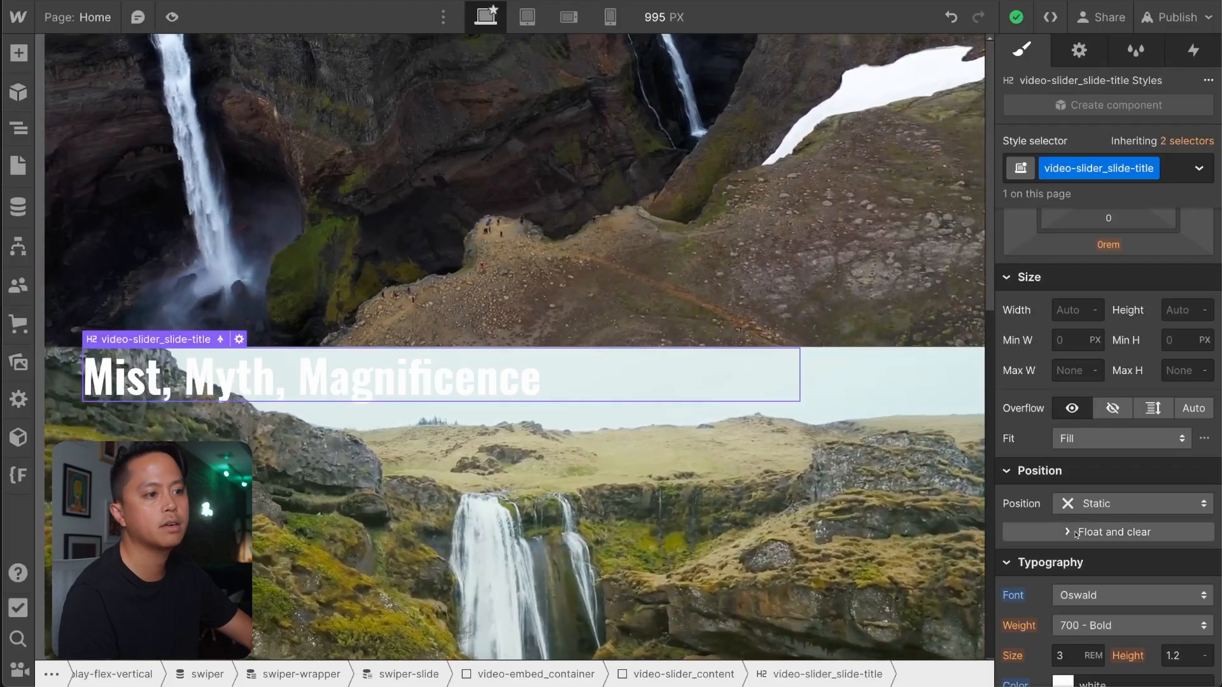
Set the font size of video-slider_slide-title to 6rem.
scroll(1075, 533, down, 3)
click(1074, 471)
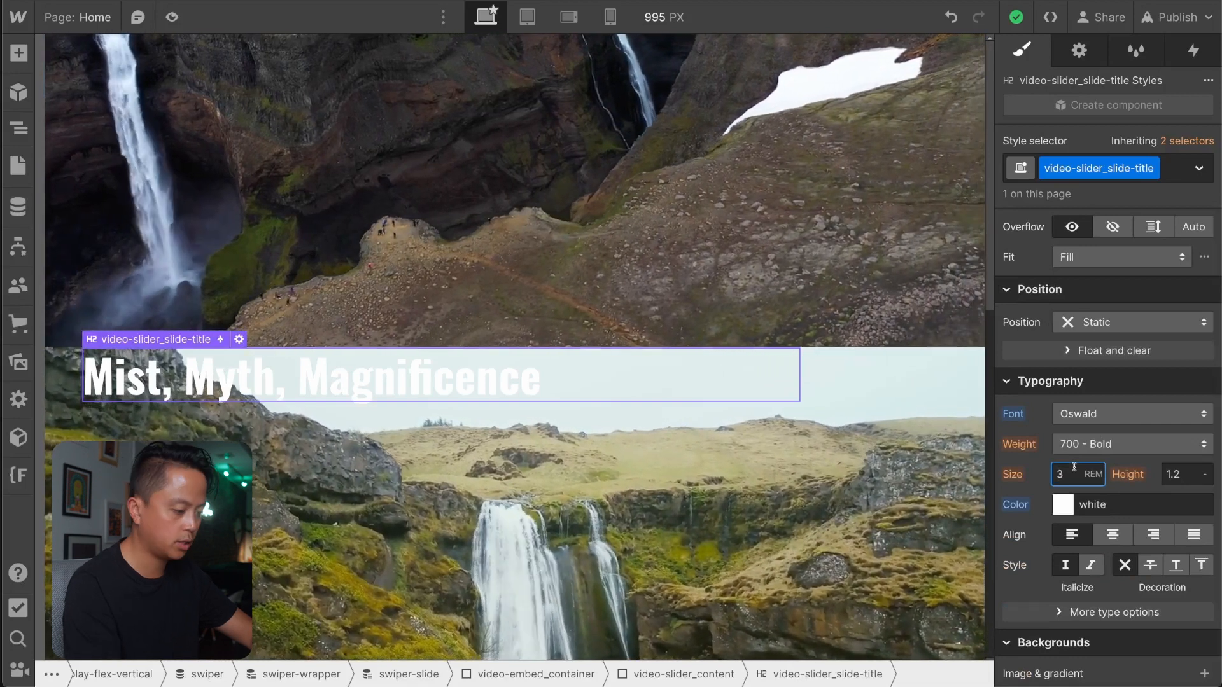
text(6rem)
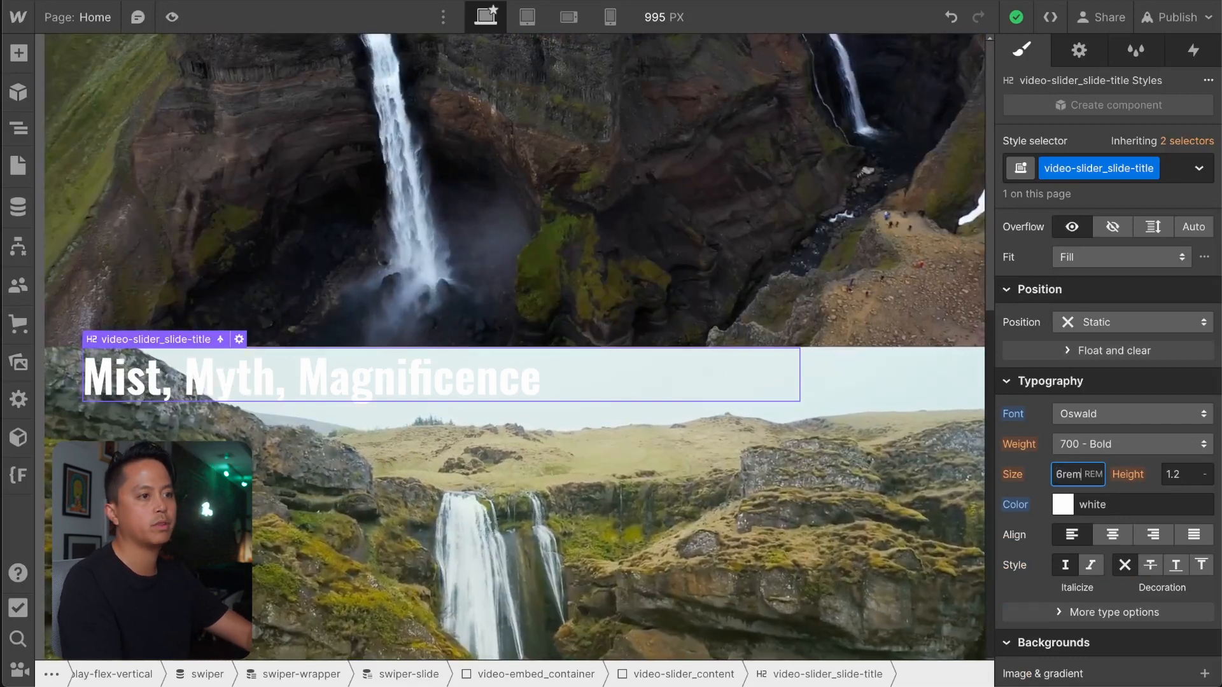
key(Return)
scroll(687, 520, down, 2)
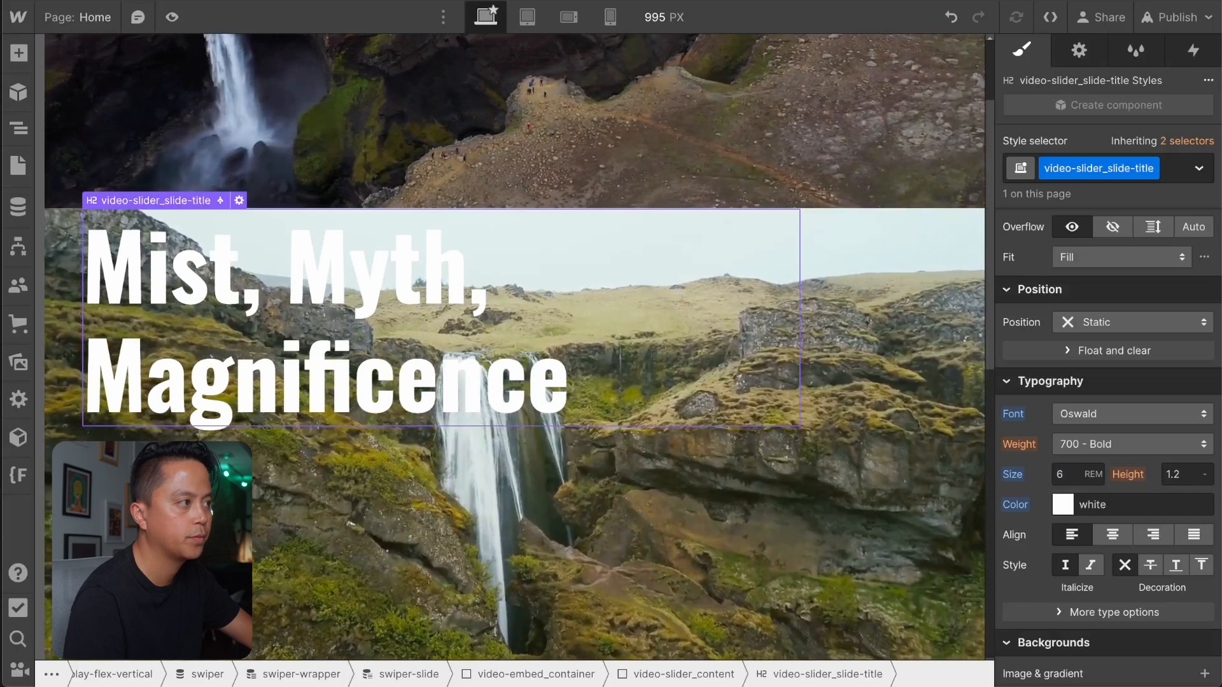
Check the enlarged slide title on the canvas and publish the site.
click(1066, 474)
scroll(522, 407, down, 10)
scroll(521, 407, up, 12)
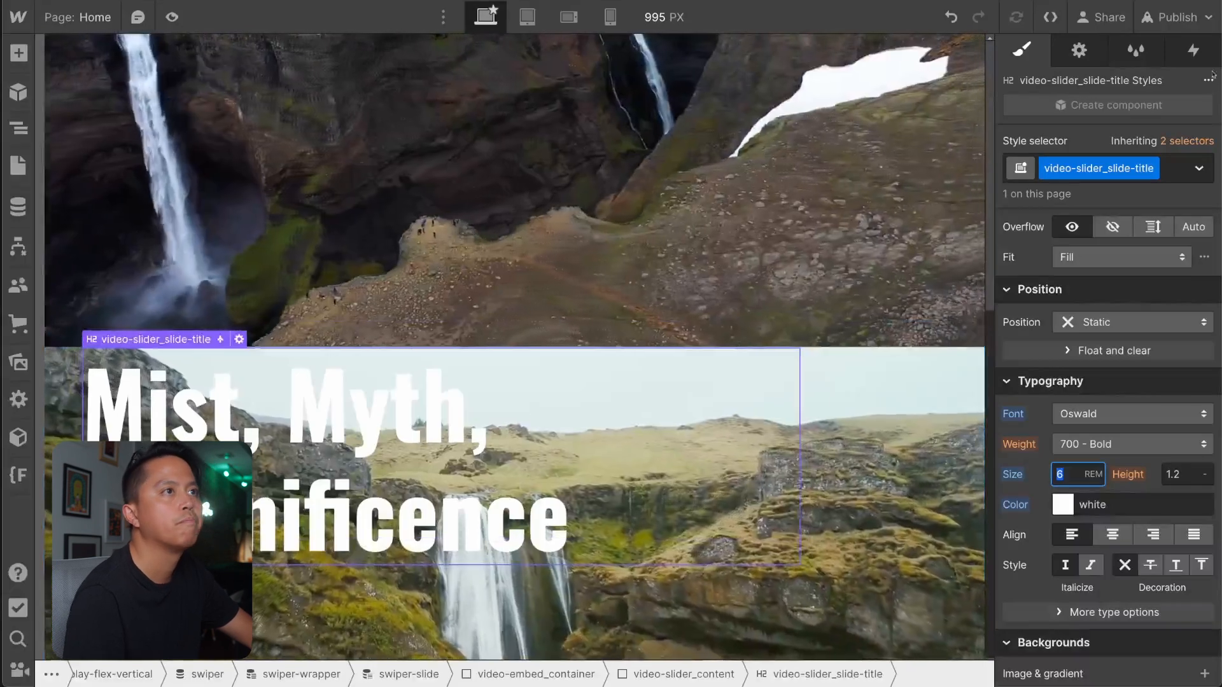
click(1177, 18)
click(1116, 297)
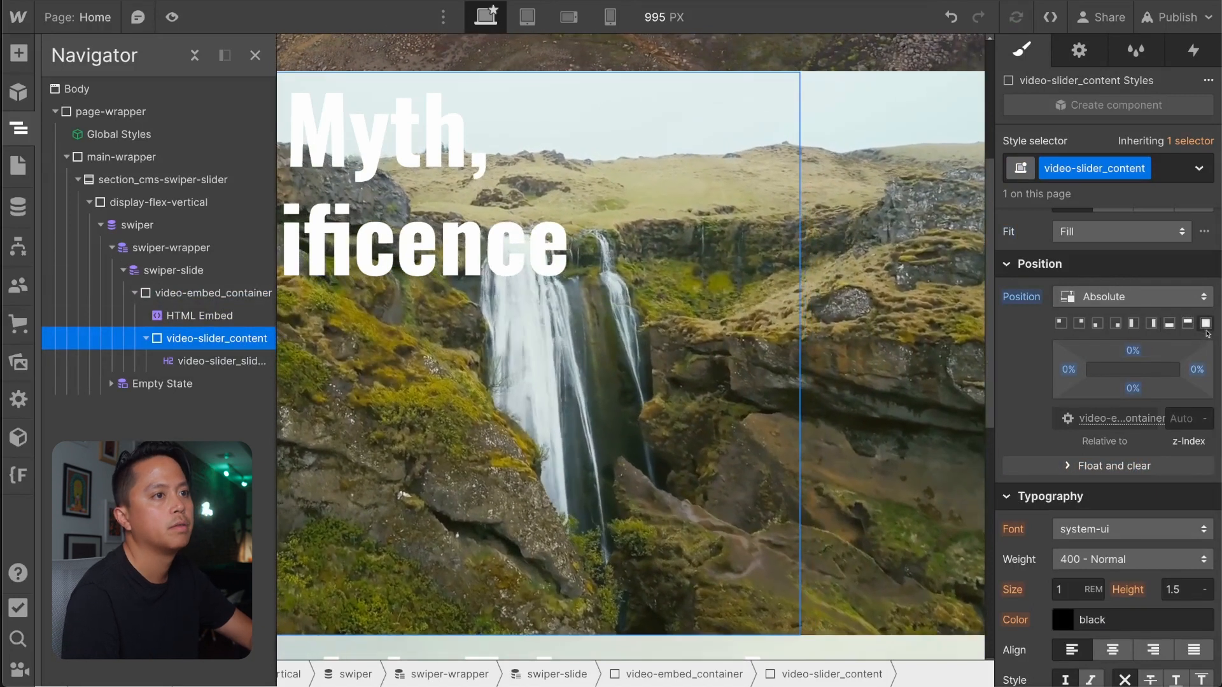
Set video-slider_content to a vertical flex layout with its content justified to the end.
scroll(1207, 333, up, 5)
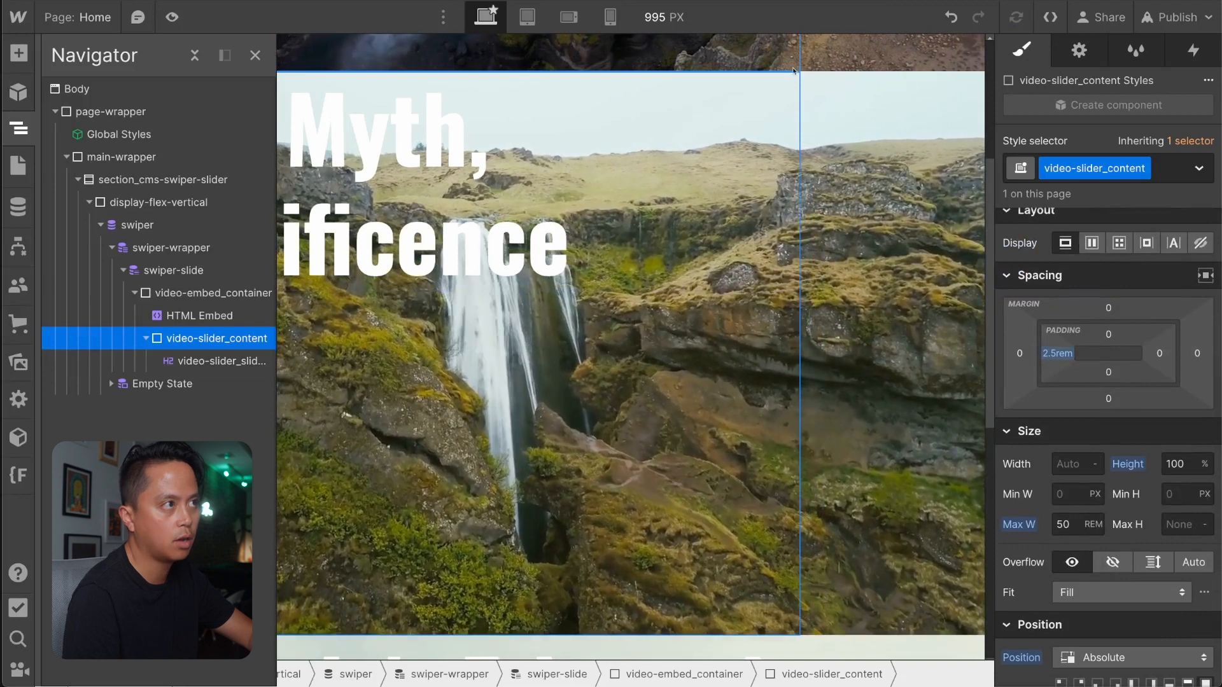
scroll(1135, 526, down, 3)
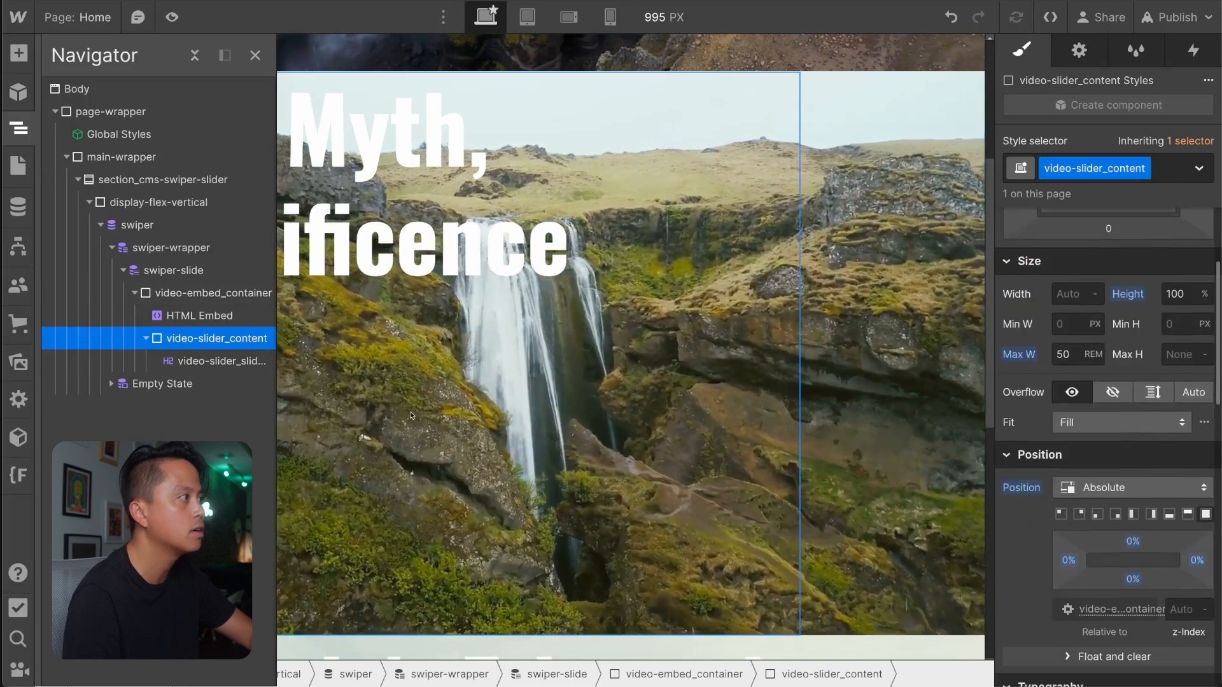
click(219, 294)
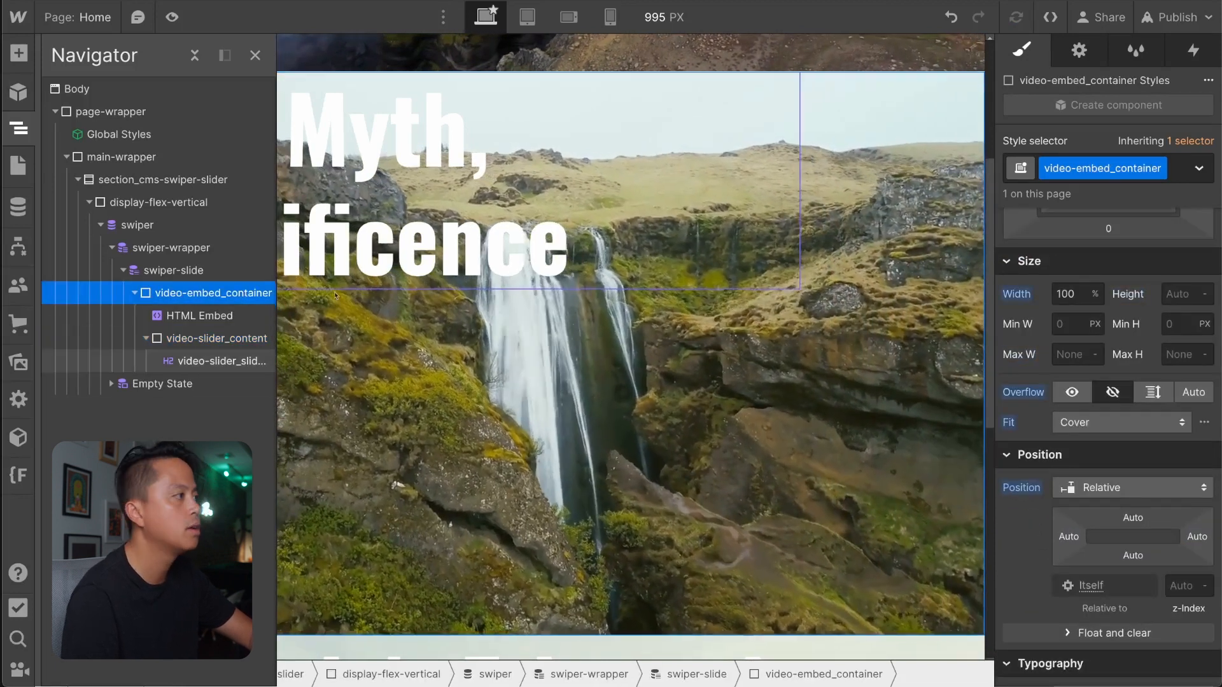
click(216, 338)
scroll(1134, 428, up, 3)
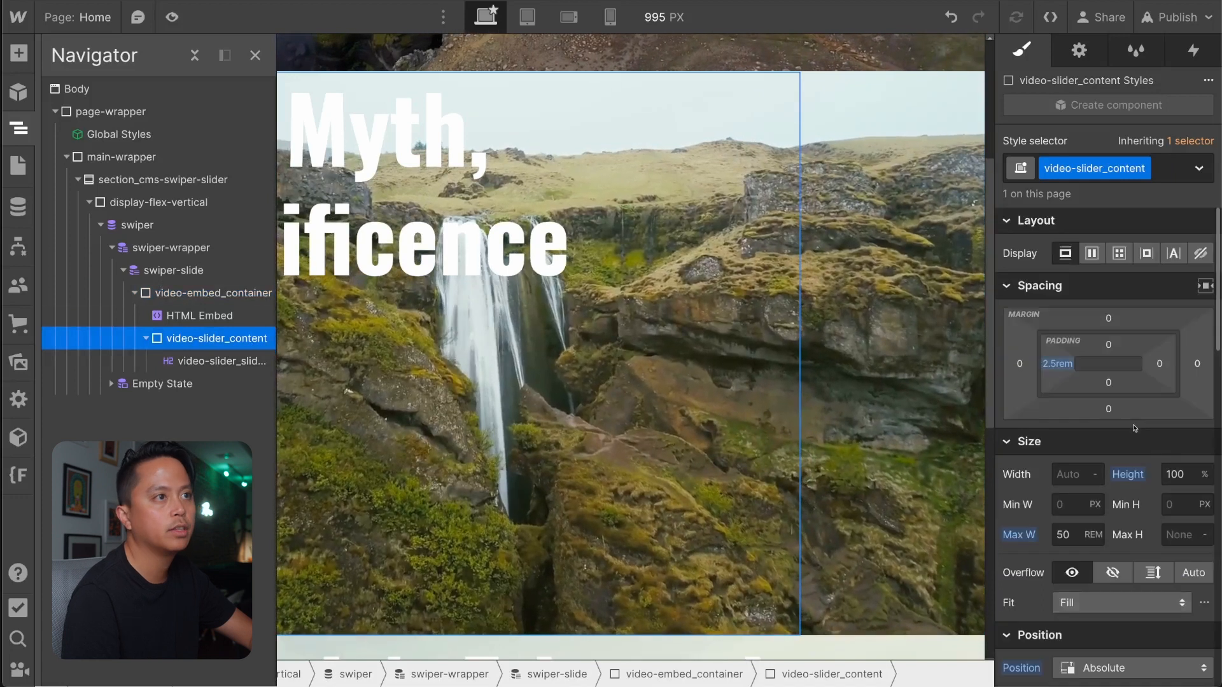
click(1091, 253)
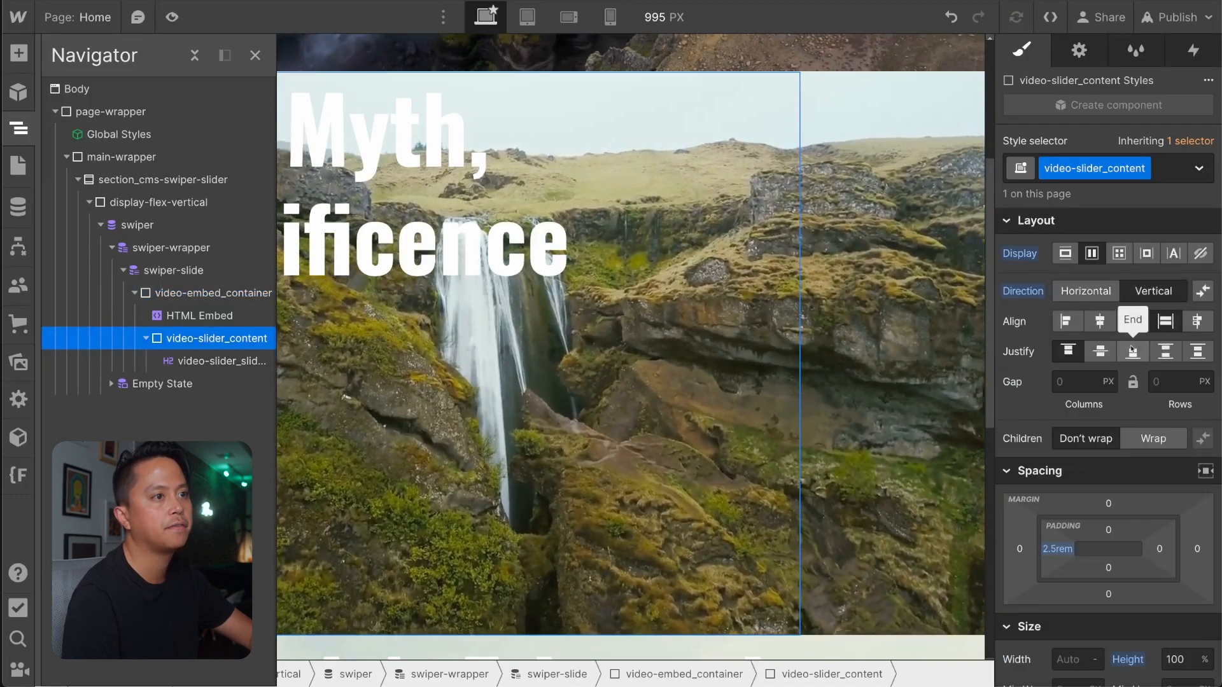
click(1132, 350)
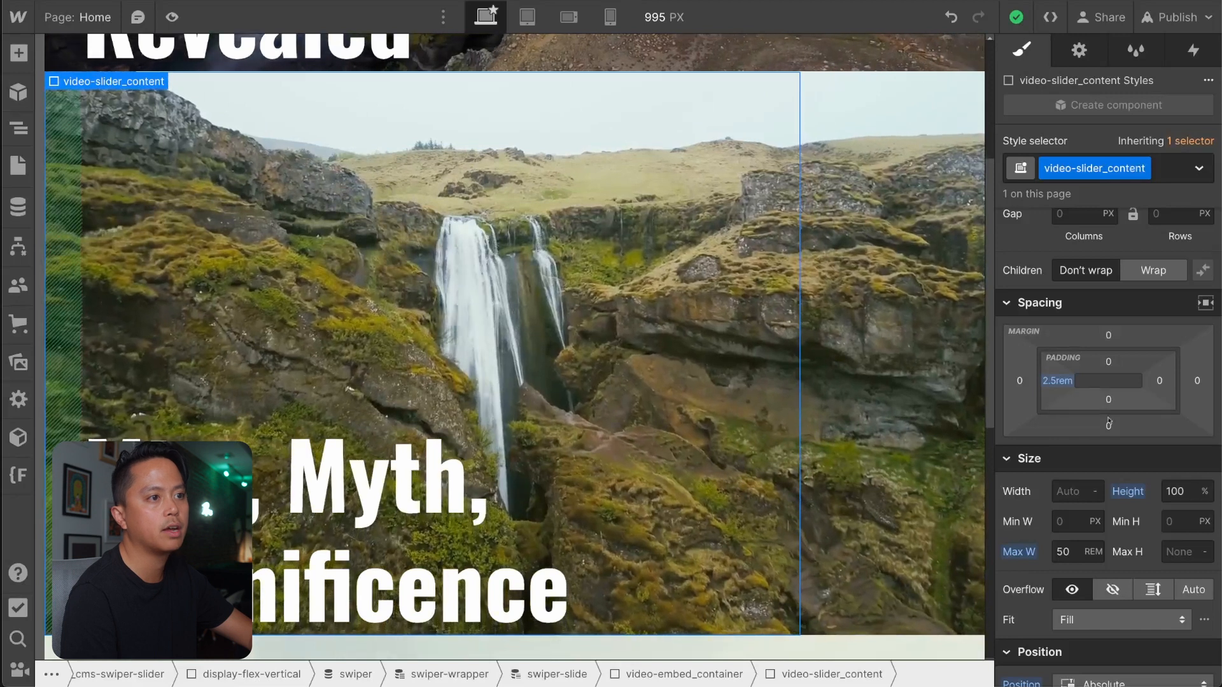
Set the bottom padding of video-slider_content to 2.5rem.
click(1107, 400)
text(2.5rem)
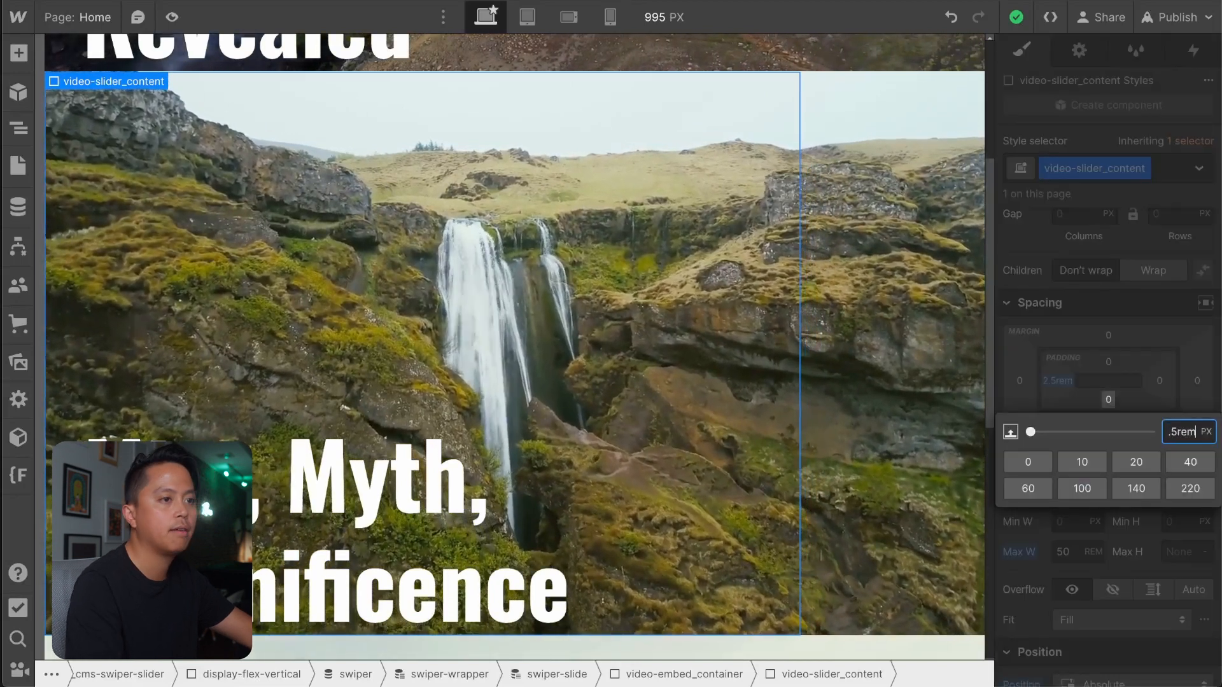
key(Return)
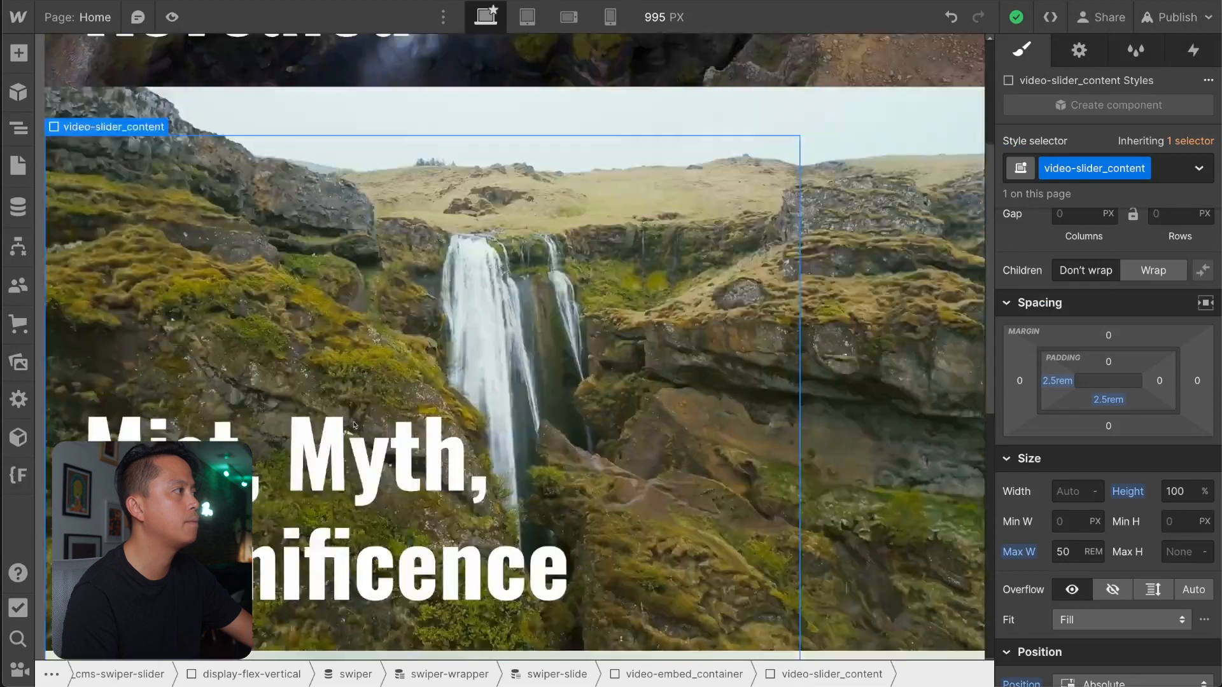
Check the slide title's inherited All H2 Headings typography and set the font weight of video-slider_slide-title to 400 - Normal.
scroll(355, 425, up, 4)
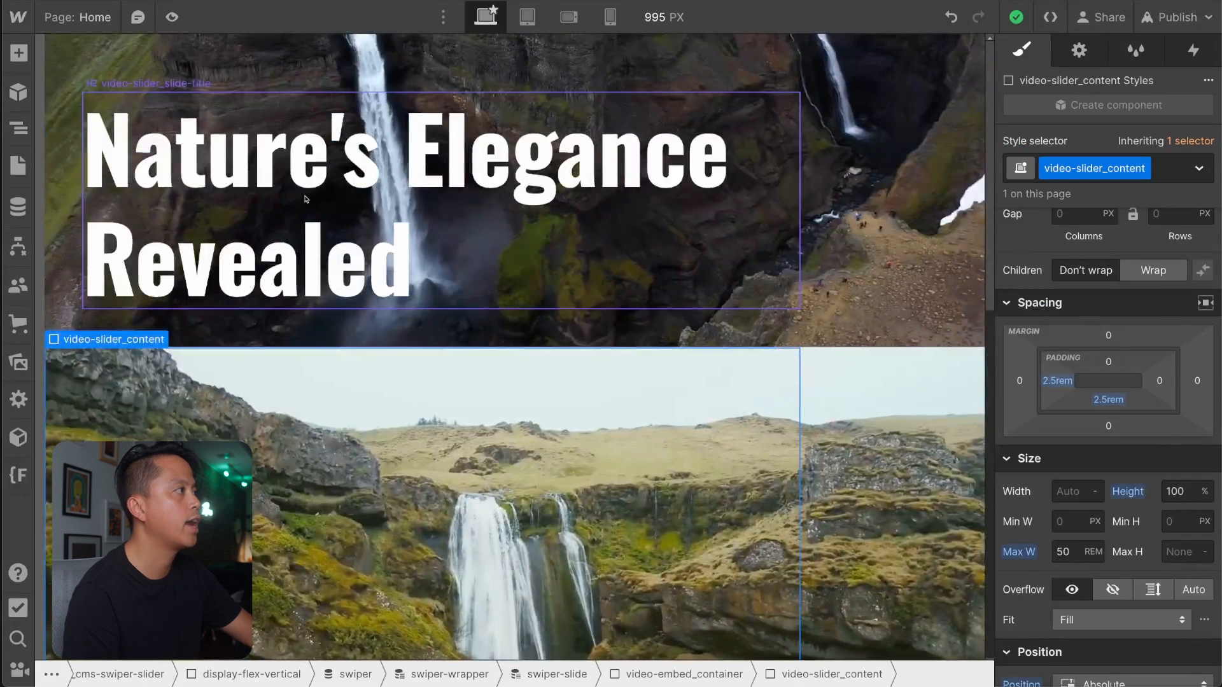
click(395, 255)
click(1161, 164)
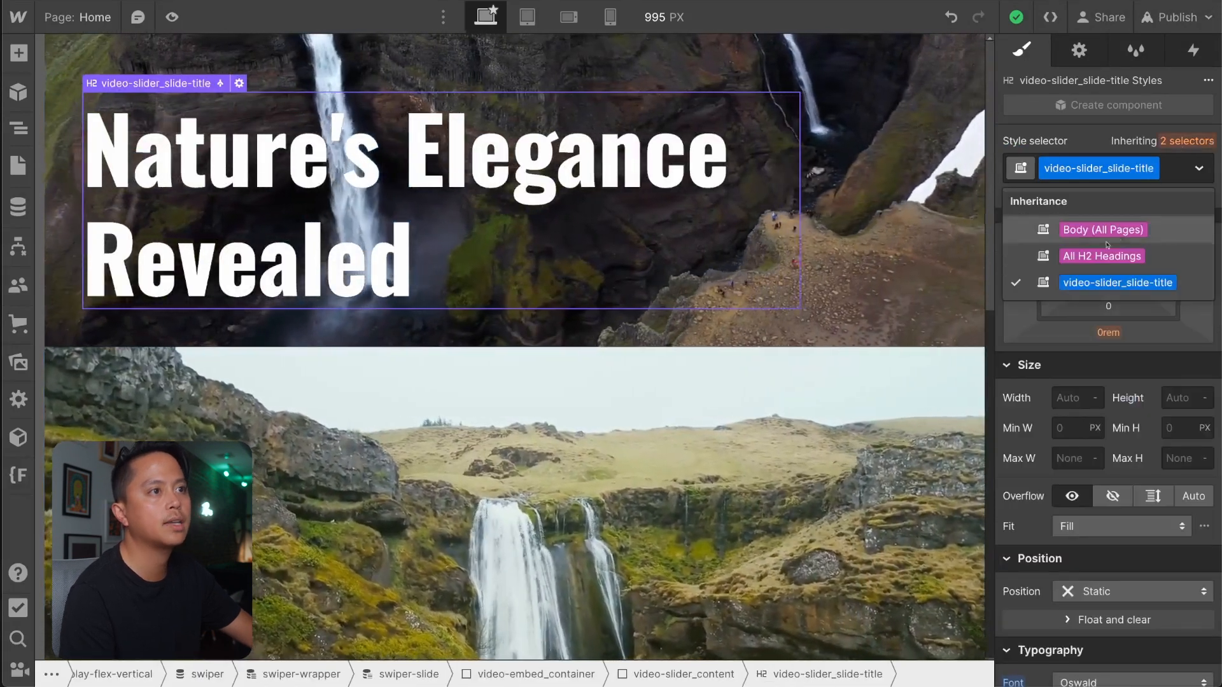
click(1082, 289)
scroll(1097, 351, down, 5)
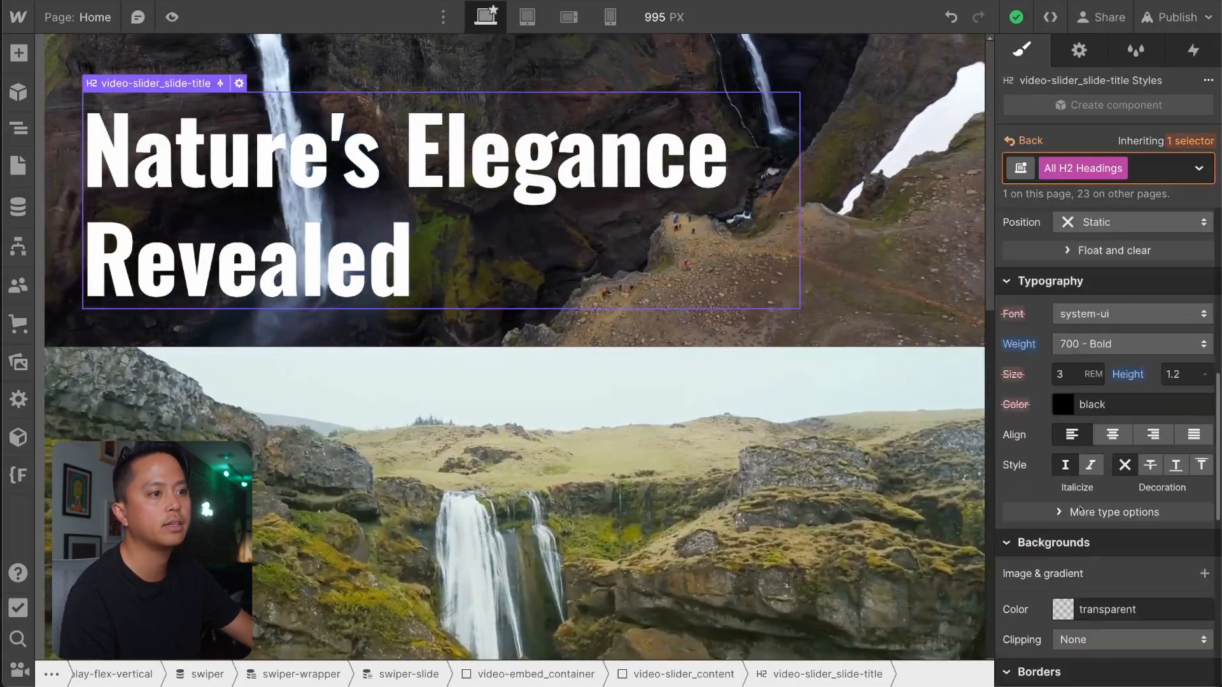
click(1199, 168)
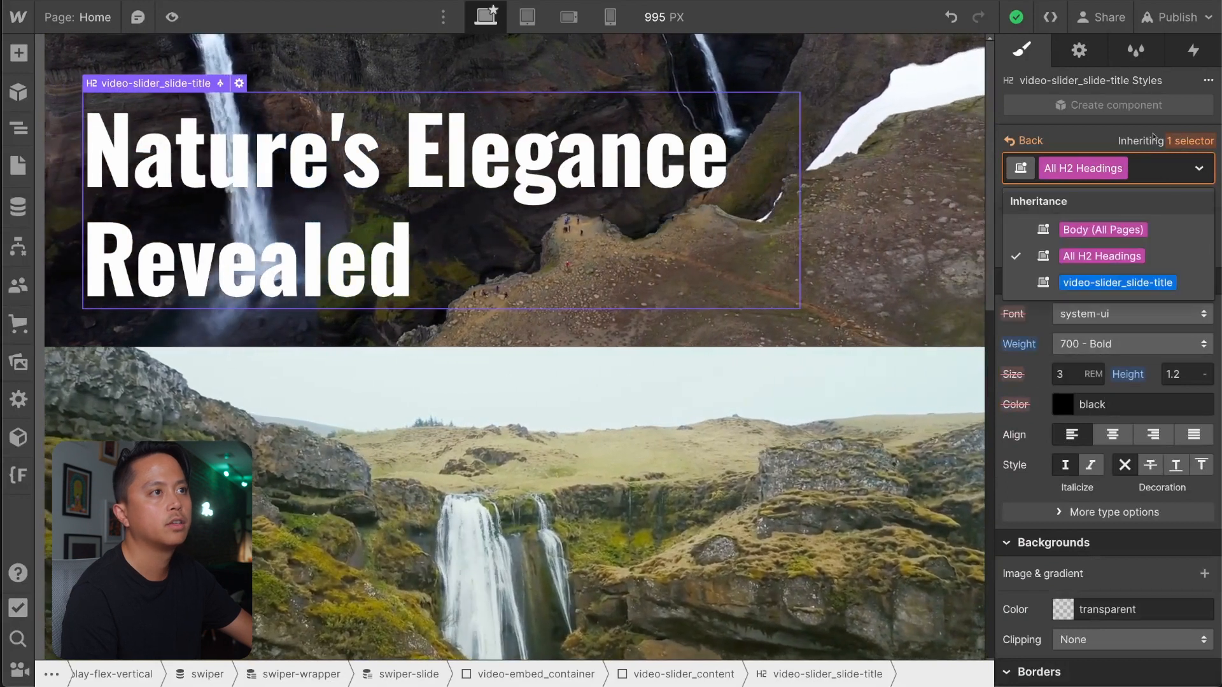
click(1082, 357)
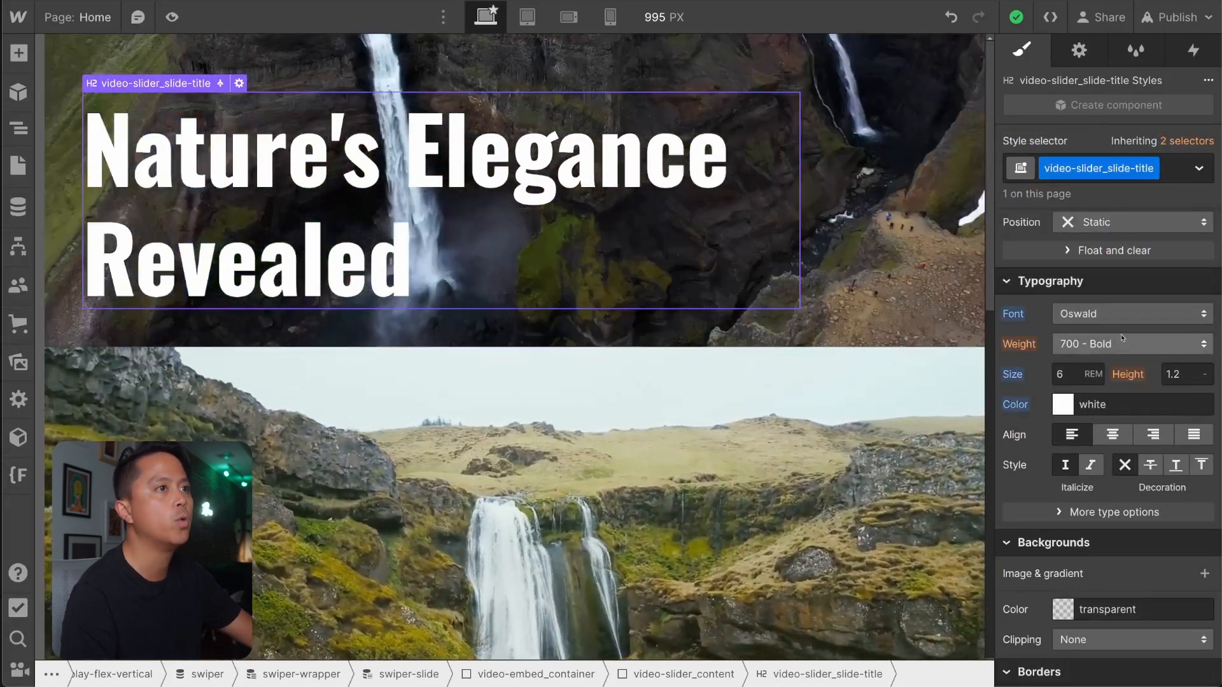
click(1122, 337)
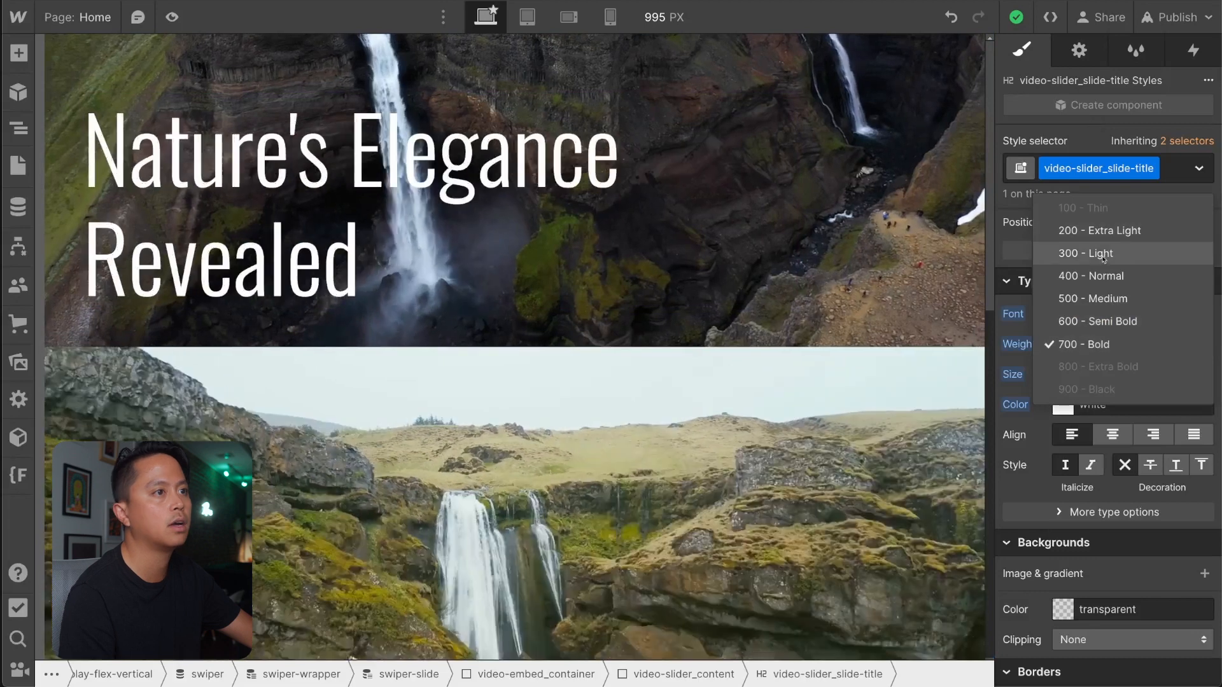
click(1097, 280)
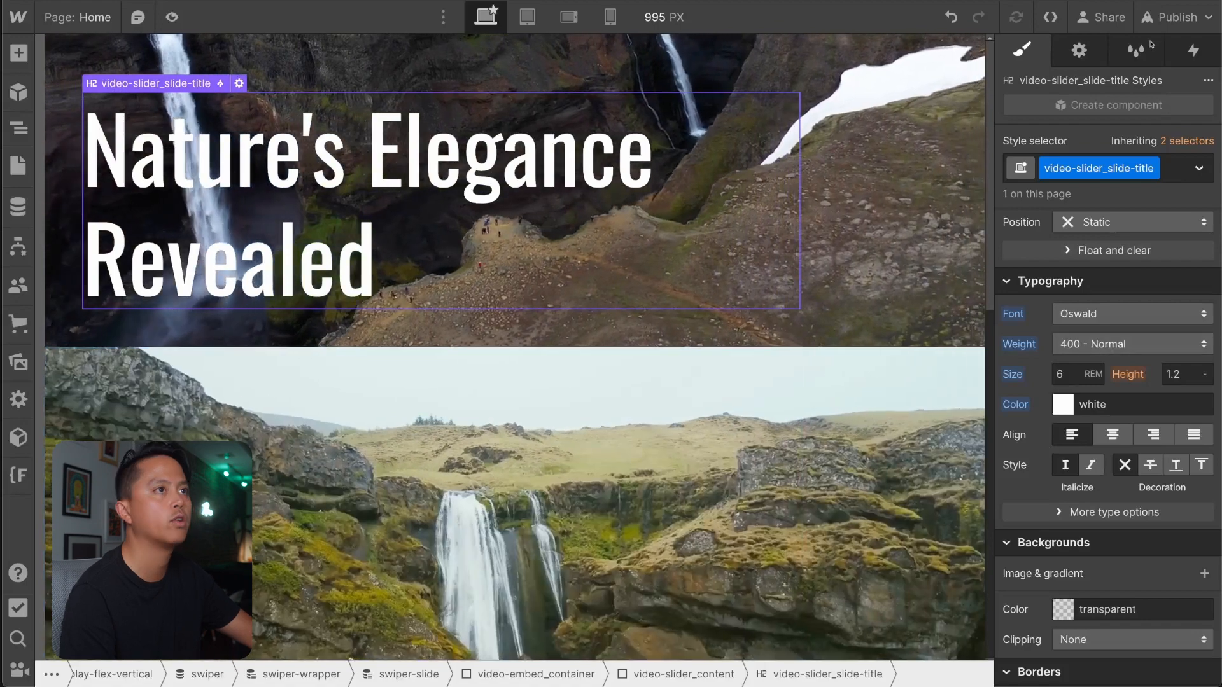
Publish the site, check the slide titles on the live page, and return to the Webflow Designer.
click(1177, 17)
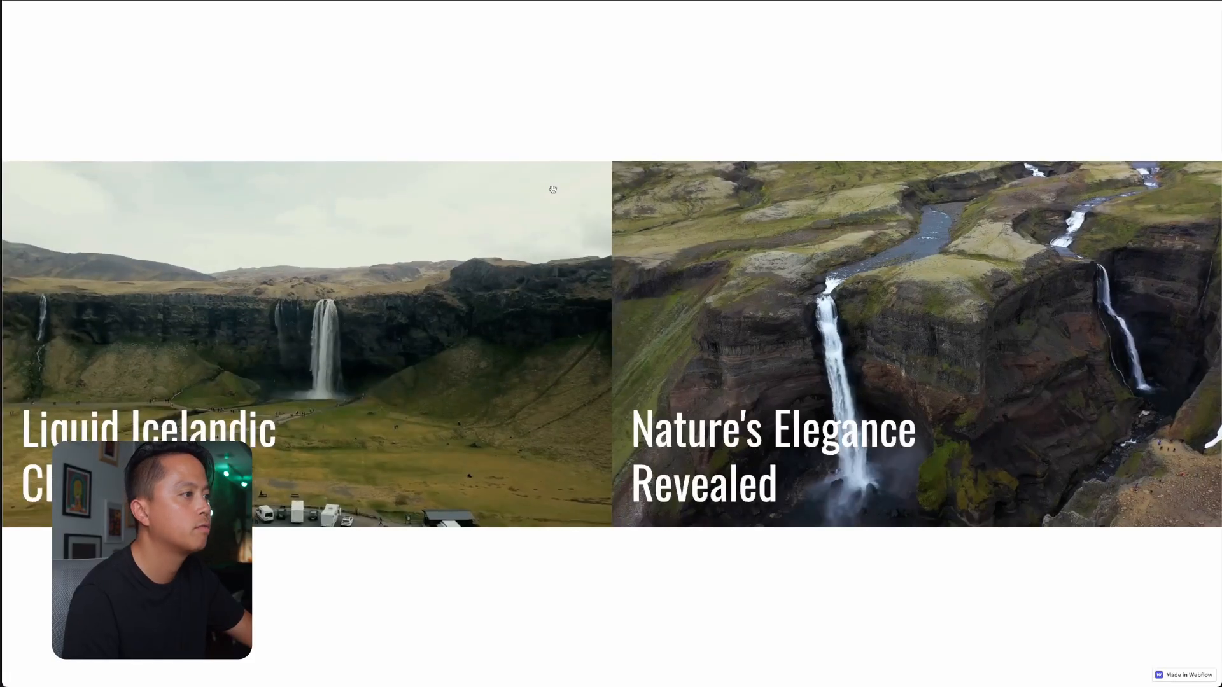
key(ctrl+Tab)
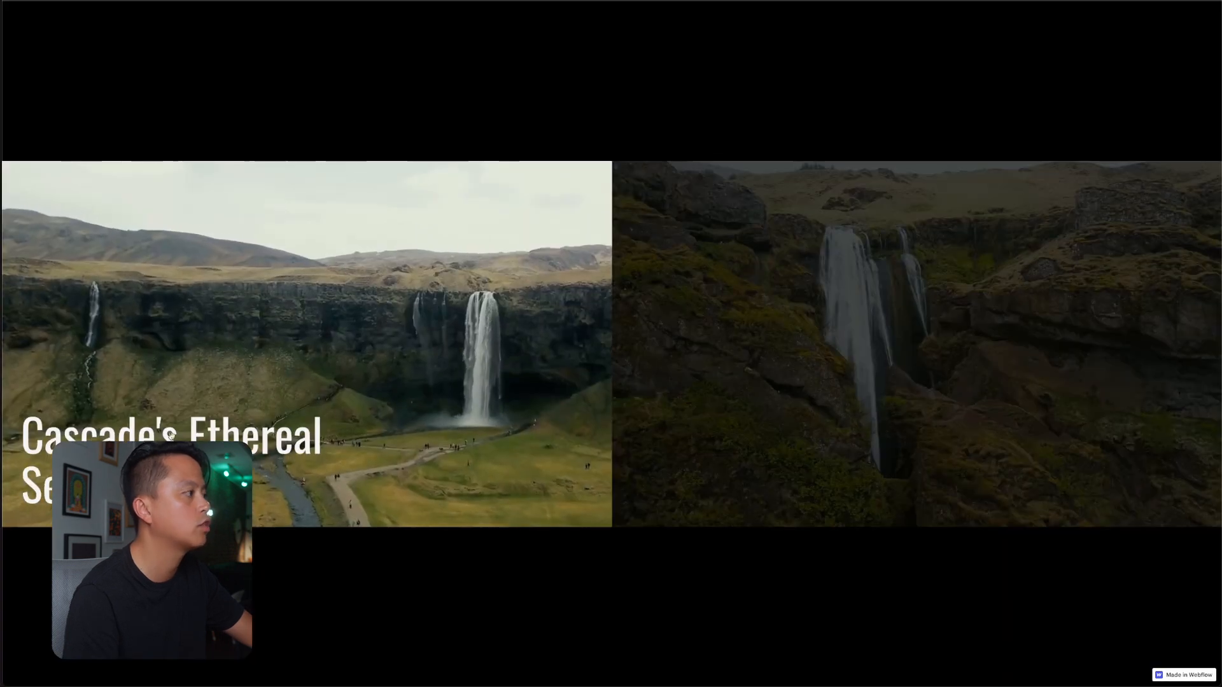
click(214, 1)
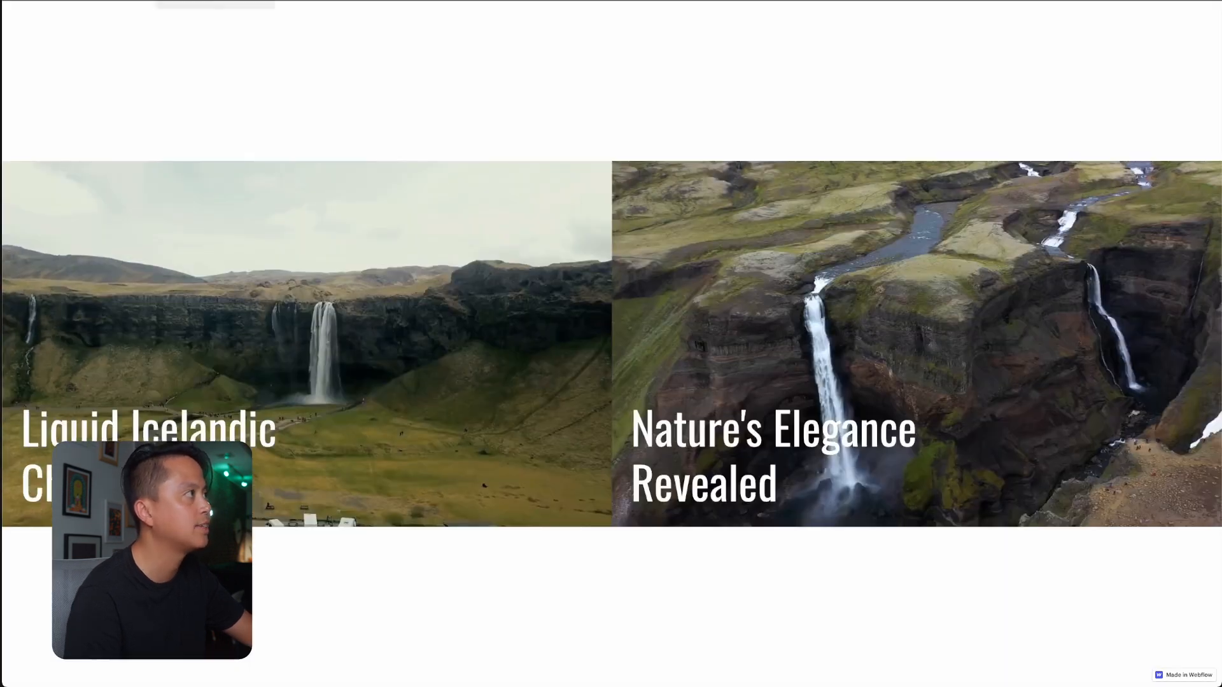
click(105, 2)
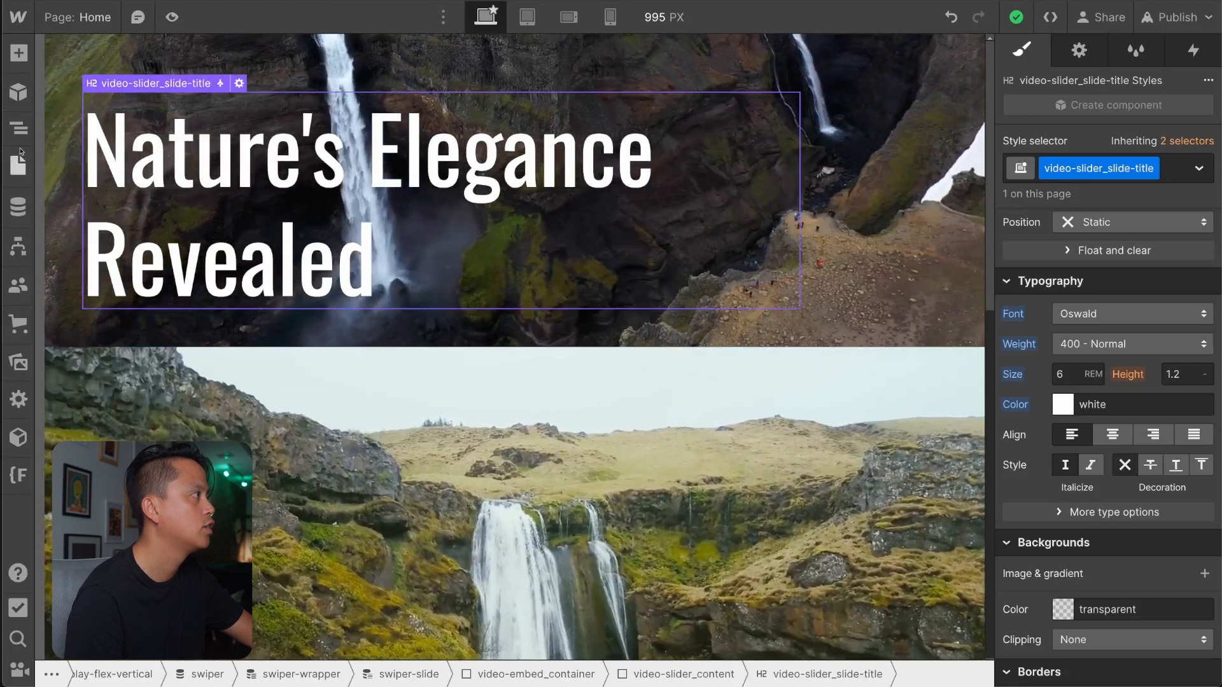
Apply the existing class background-color-black to the page's Body.
click(18, 166)
click(18, 129)
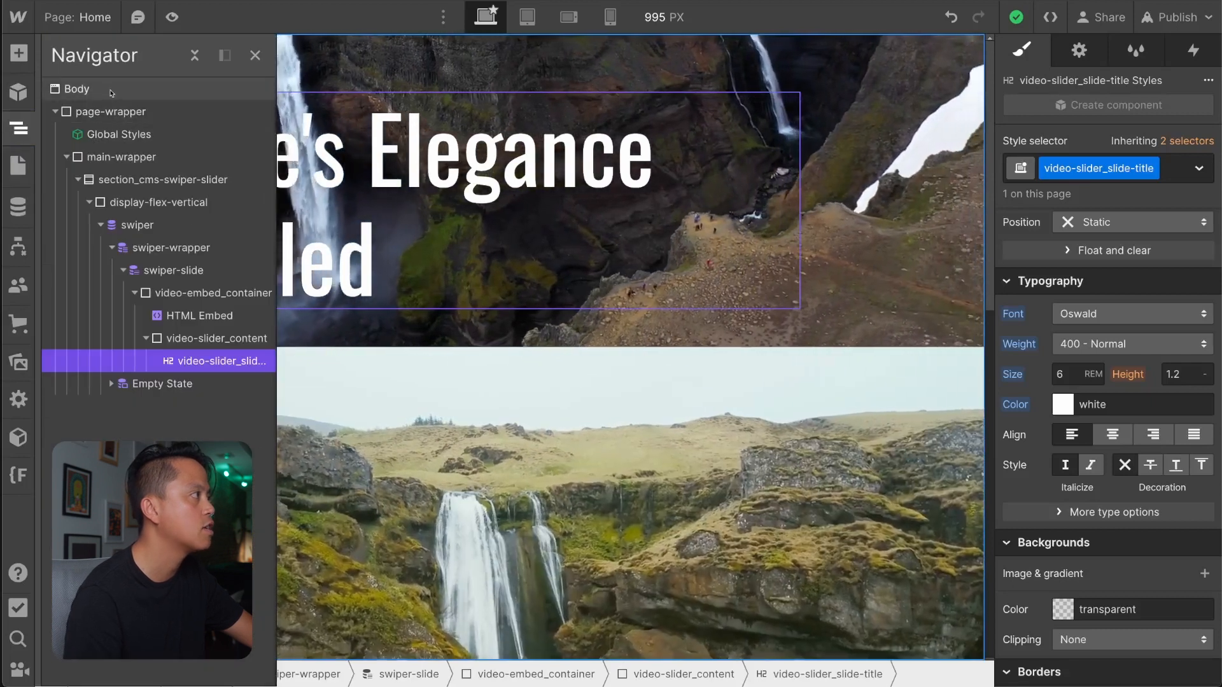
click(111, 95)
click(130, 159)
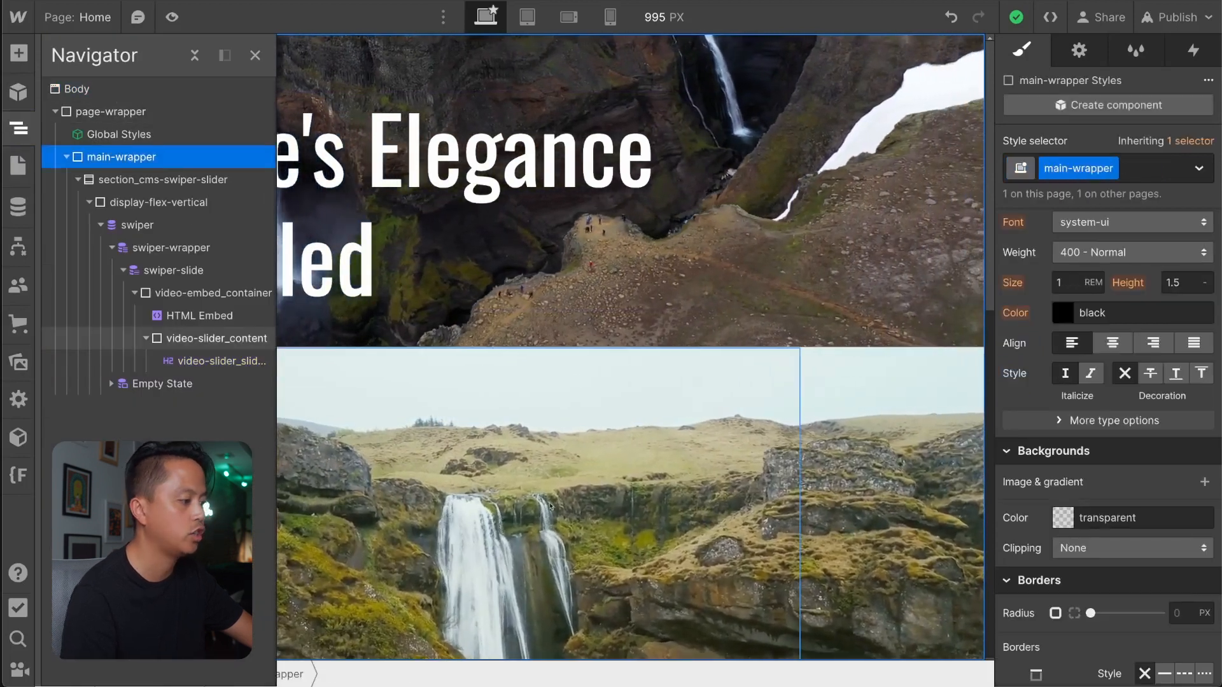
click(112, 113)
click(106, 93)
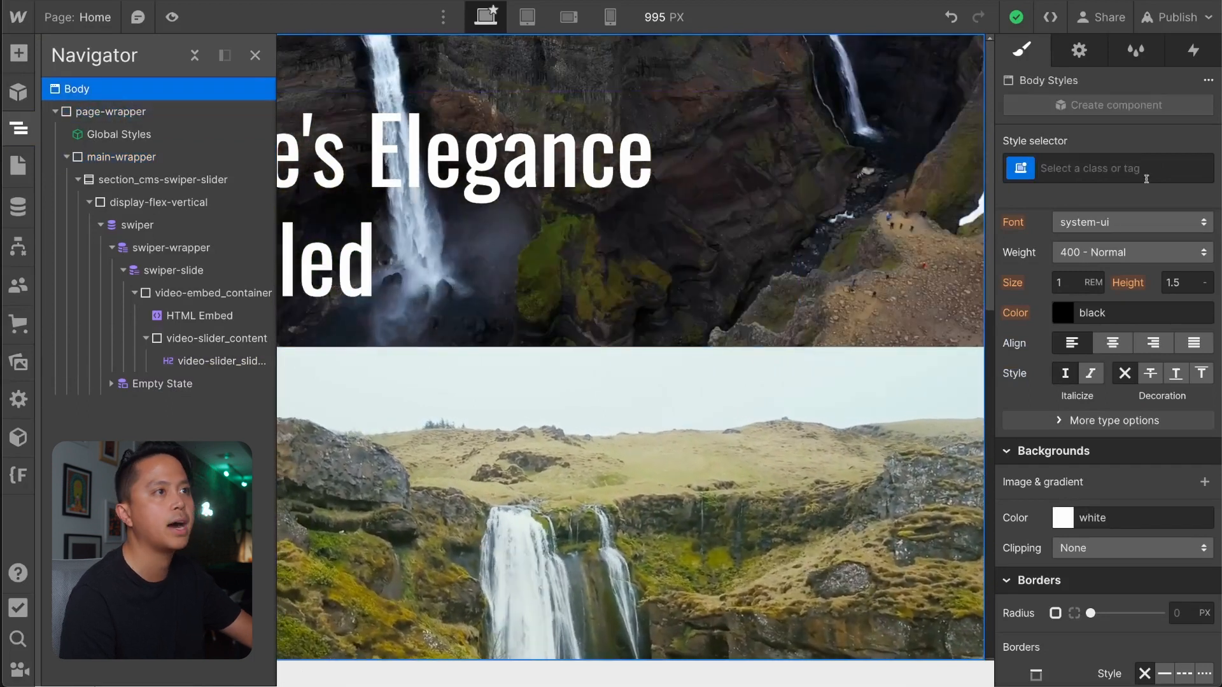
click(1142, 168)
text(ba)
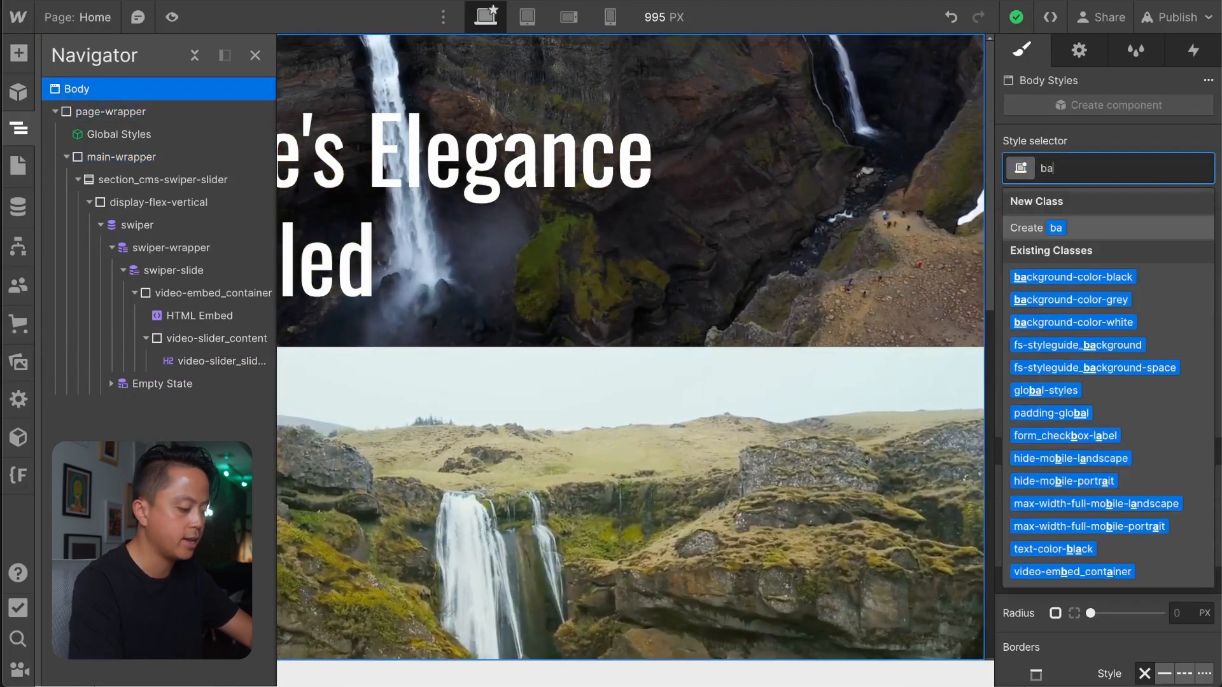
text(ckground)
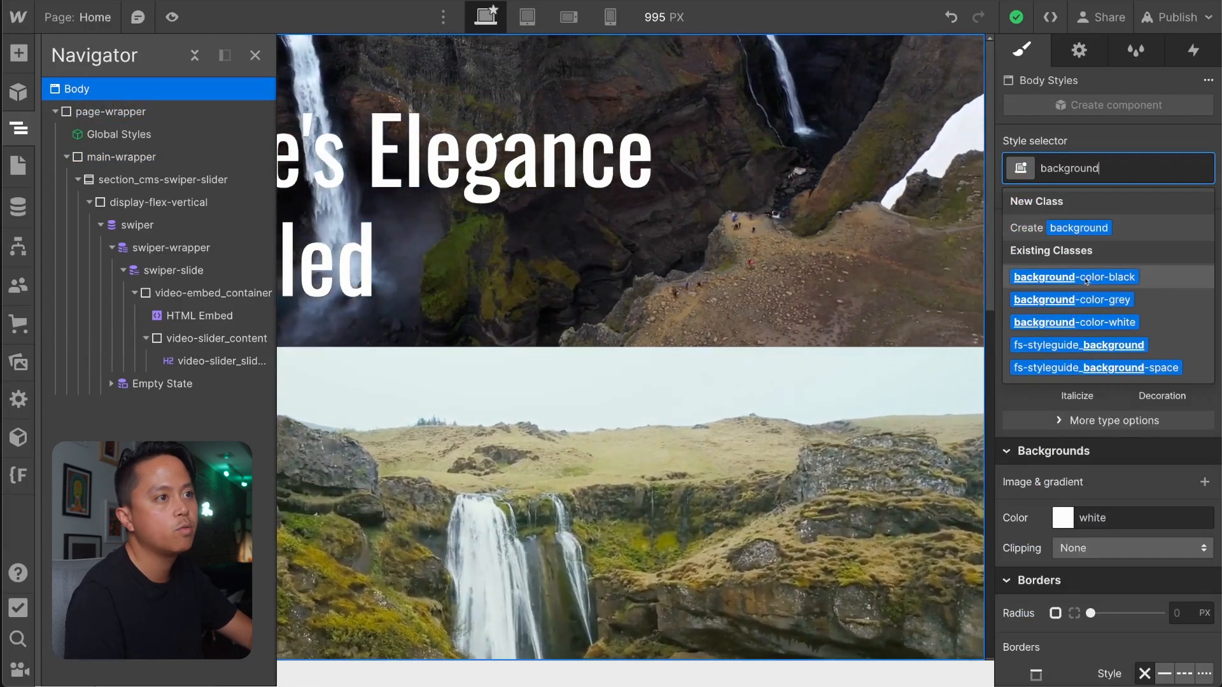
click(1086, 278)
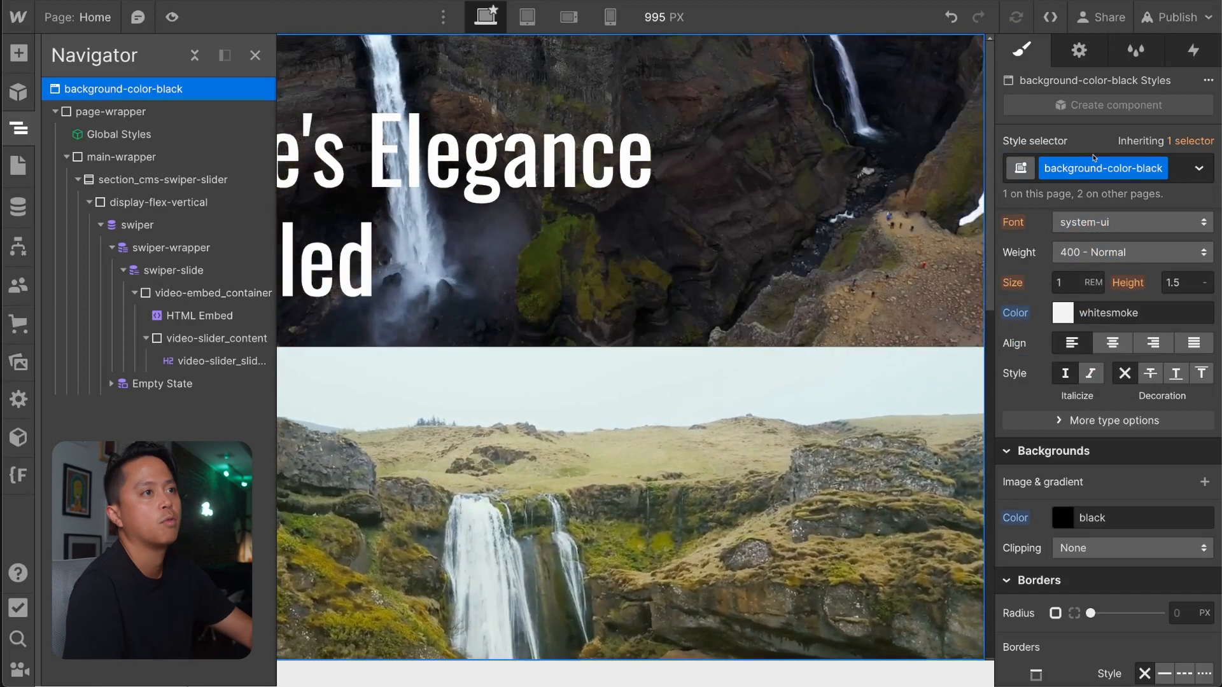
Add an HTML Embed directly below Global Styles, enter opening and closing style tags in it, and save the code.
key(super+e)
text(htm)
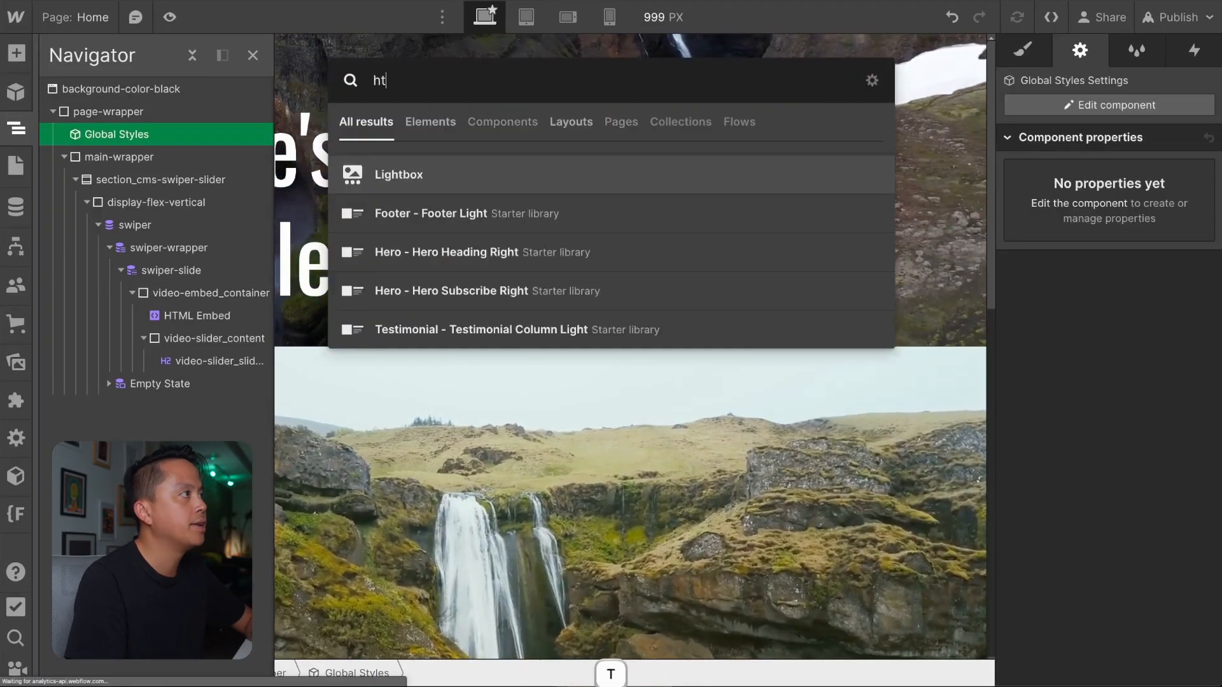
key(BackSpace)
key(BackSpace)
key(BackSpace)
text(em)
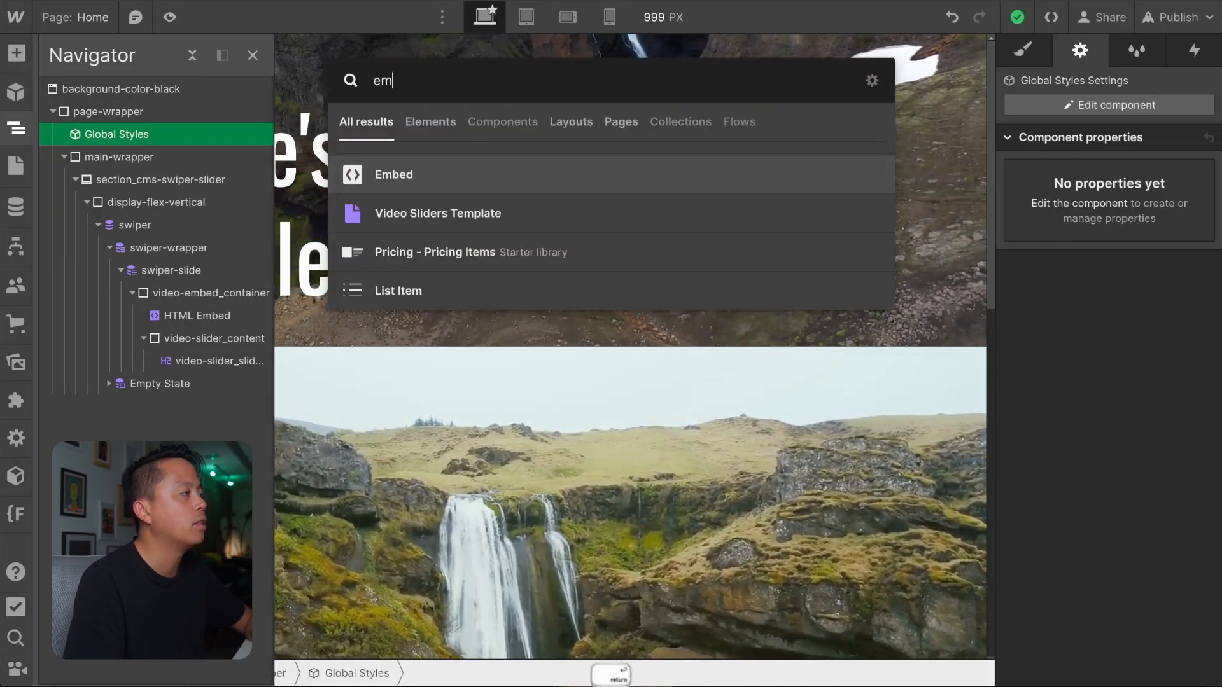
key(Return)
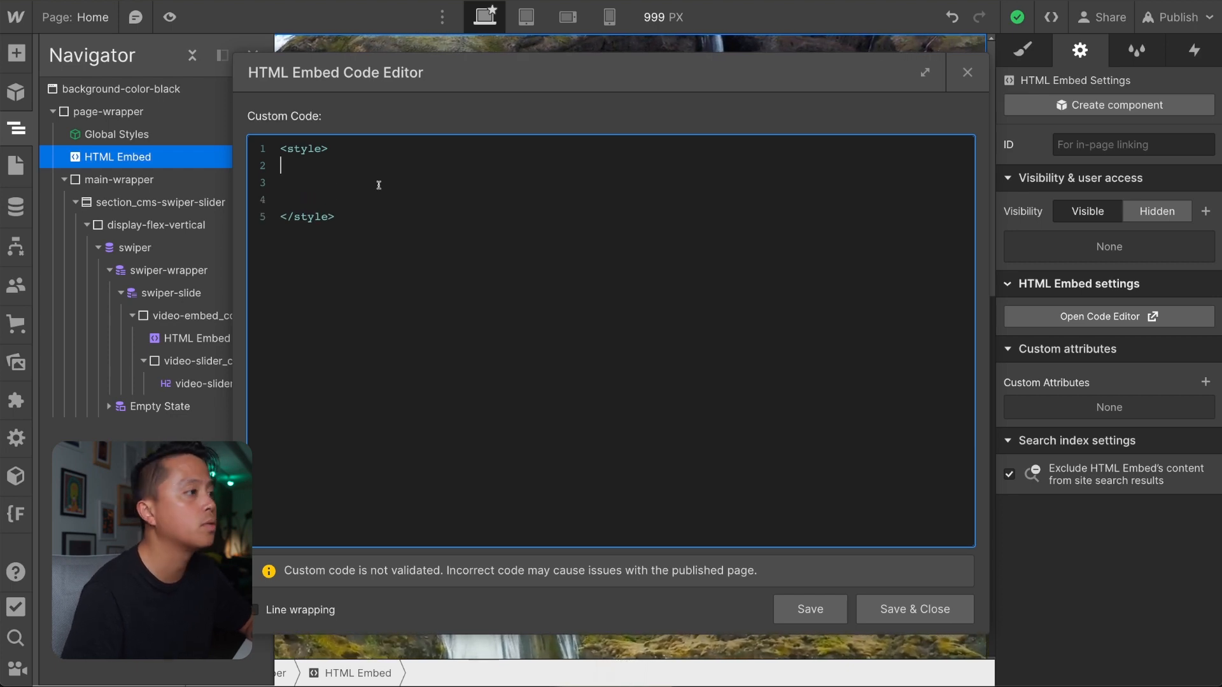
click(872, 596)
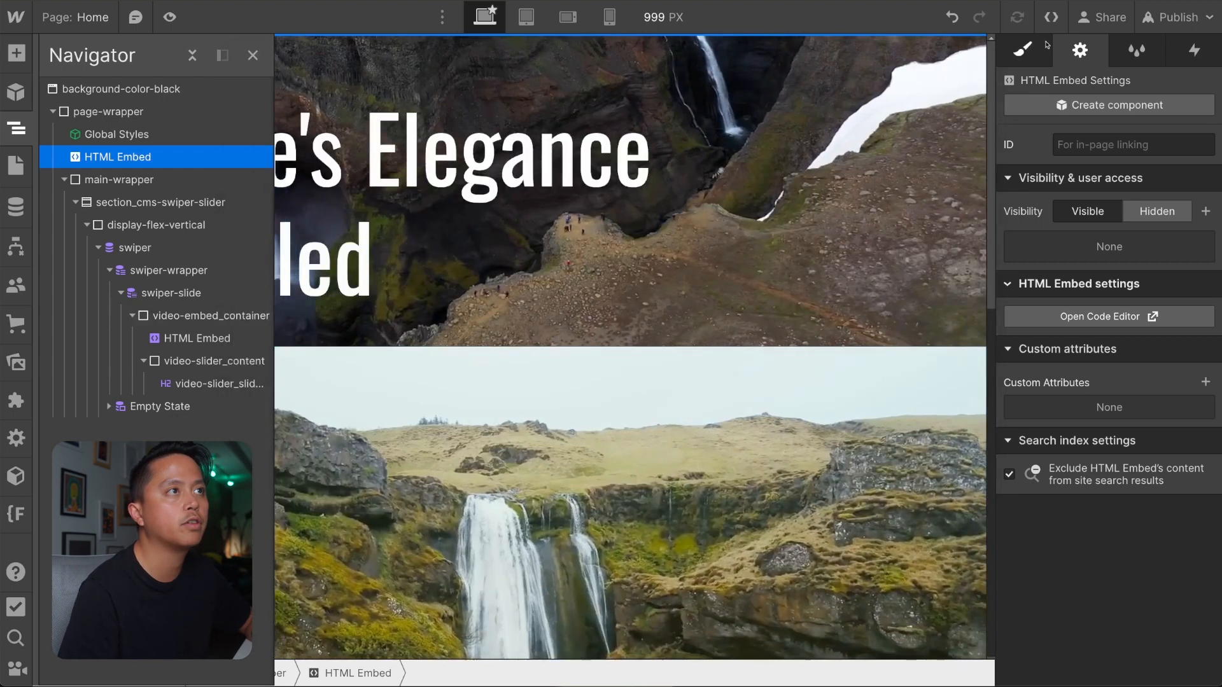
Examine the built-in style options for the new HTML Embed, from layout and spacing through to effects.
key(s)
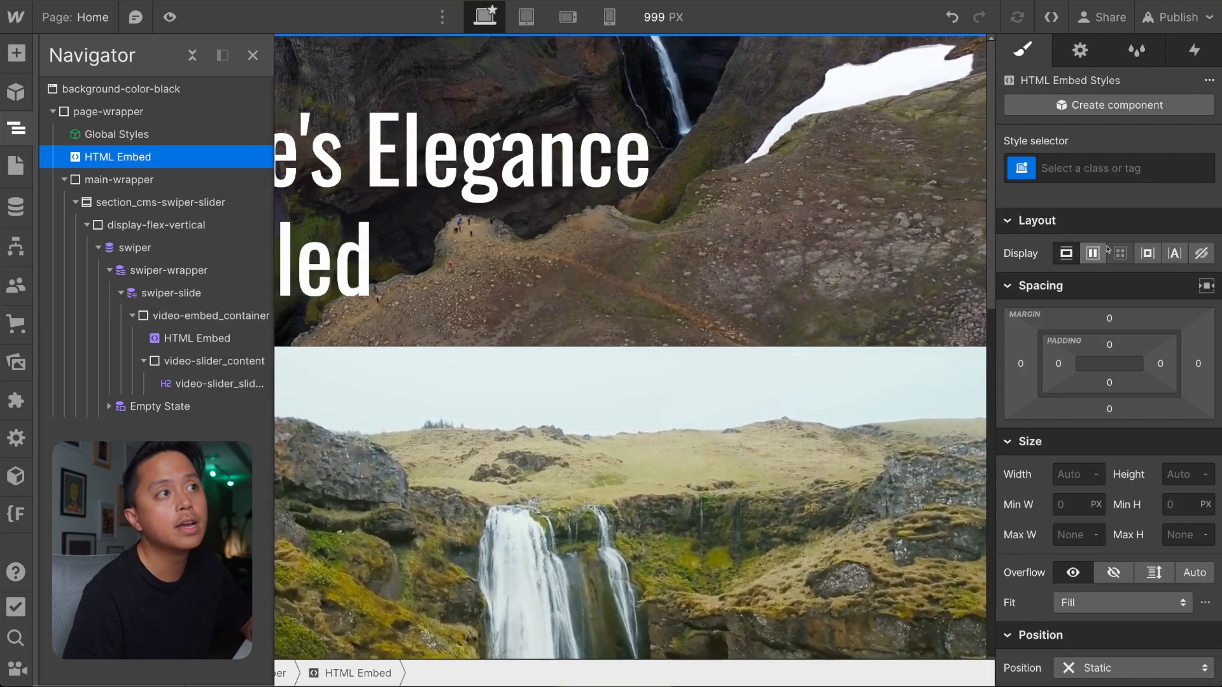
scroll(1187, 256, down, 1)
scroll(1186, 255, down, 1)
scroll(1187, 256, up, 3)
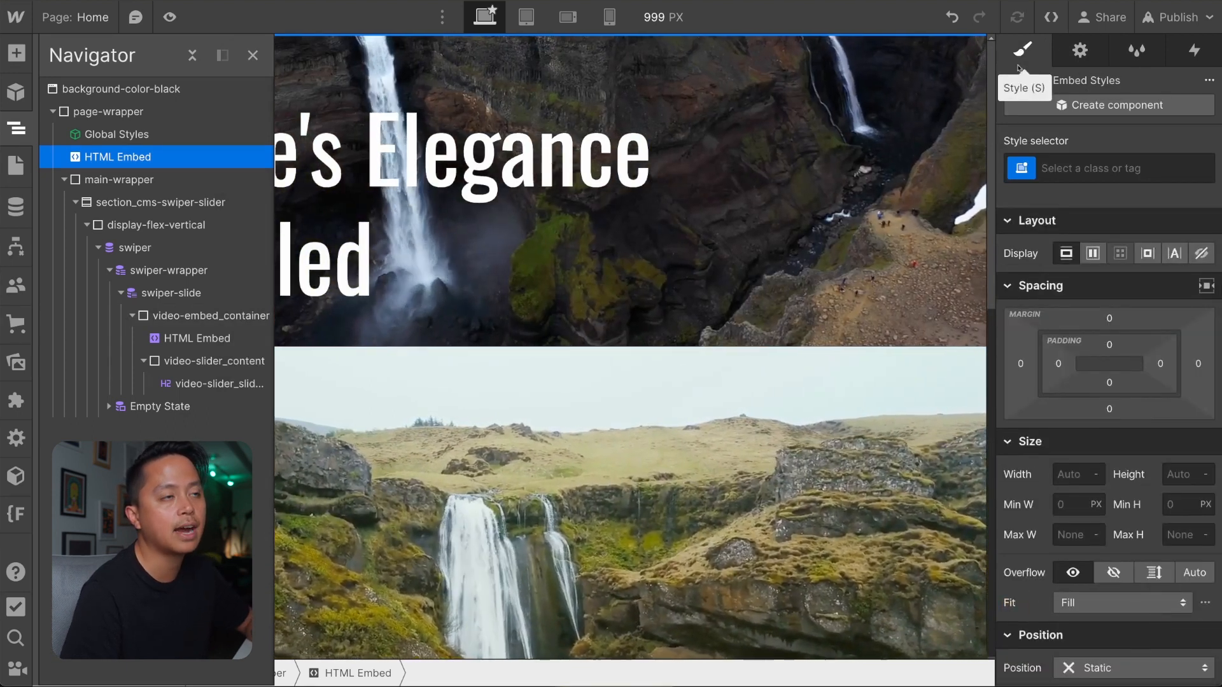
scroll(1026, 312, down, 2)
scroll(1026, 312, up, 2)
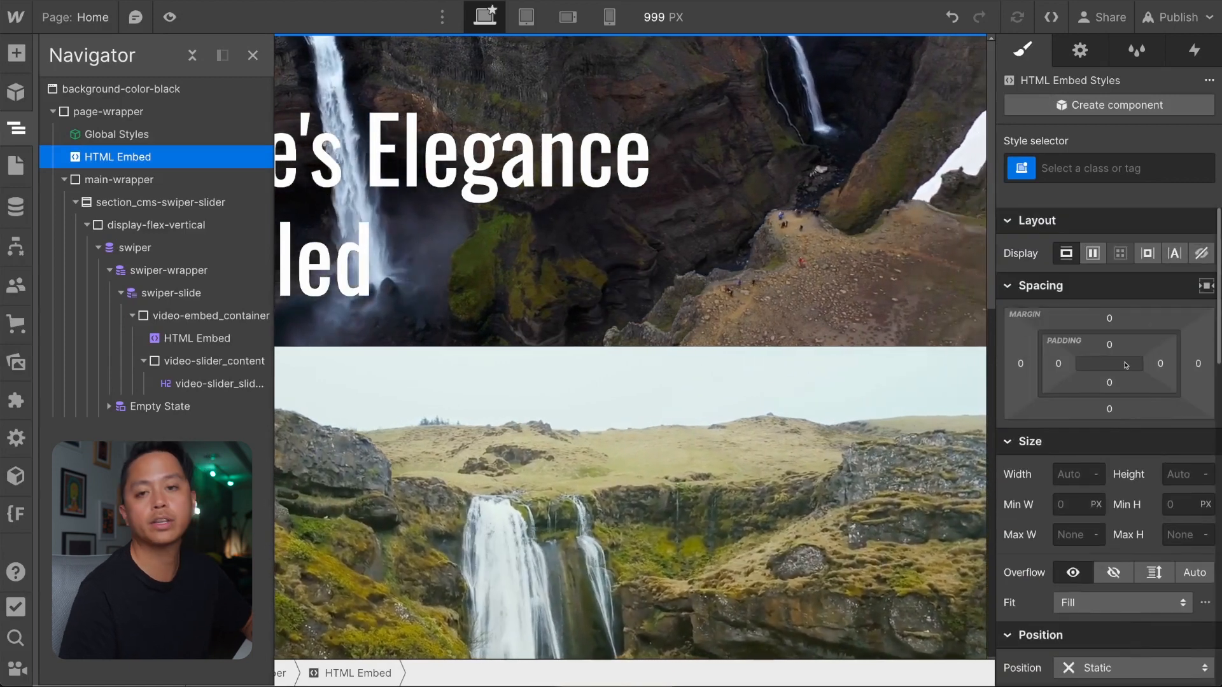
key(d)
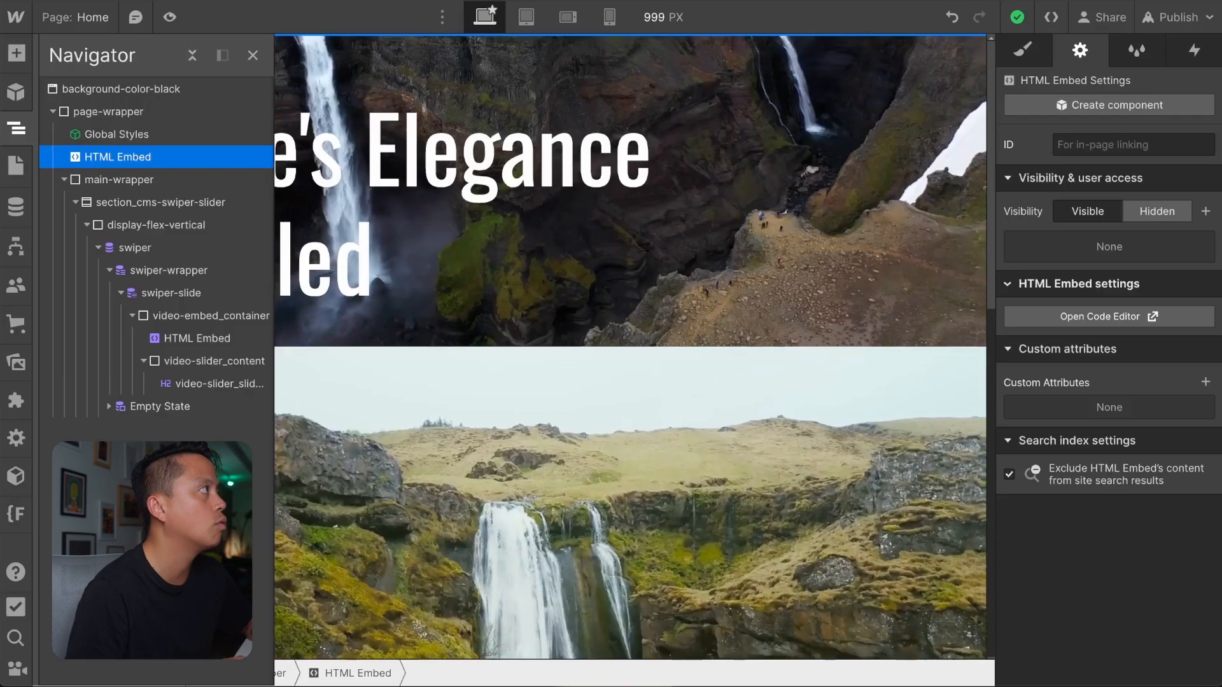
key(s)
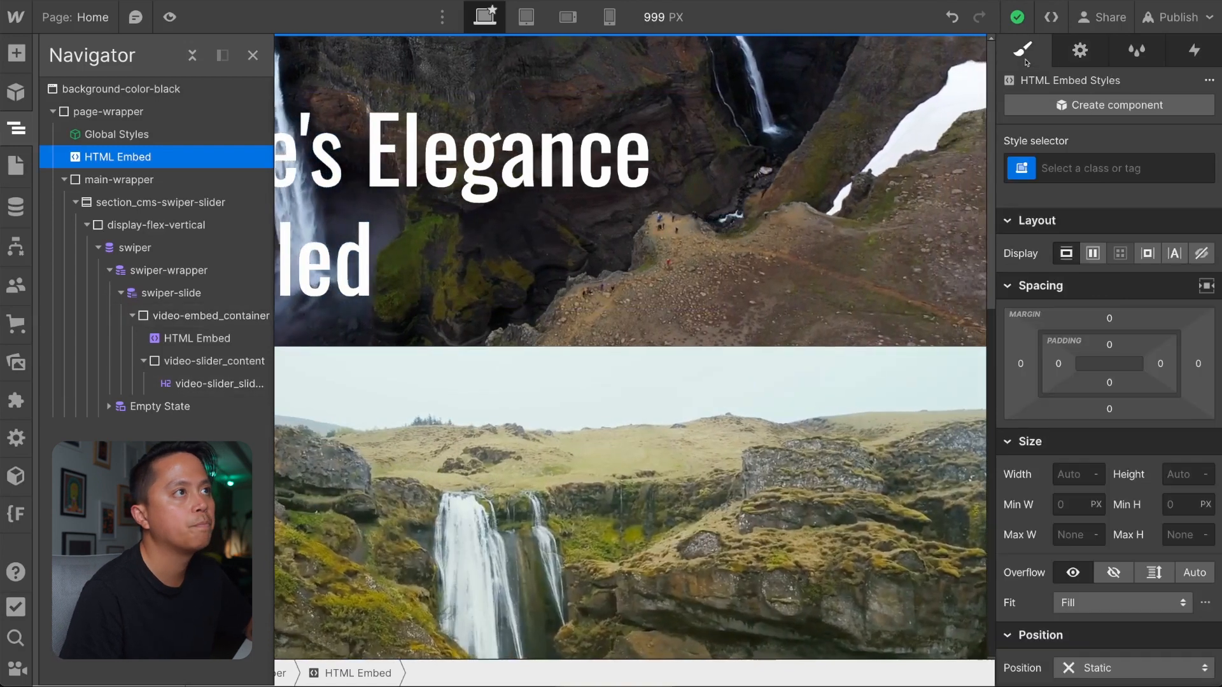
scroll(1134, 393, down, 5)
scroll(1134, 393, down, 8)
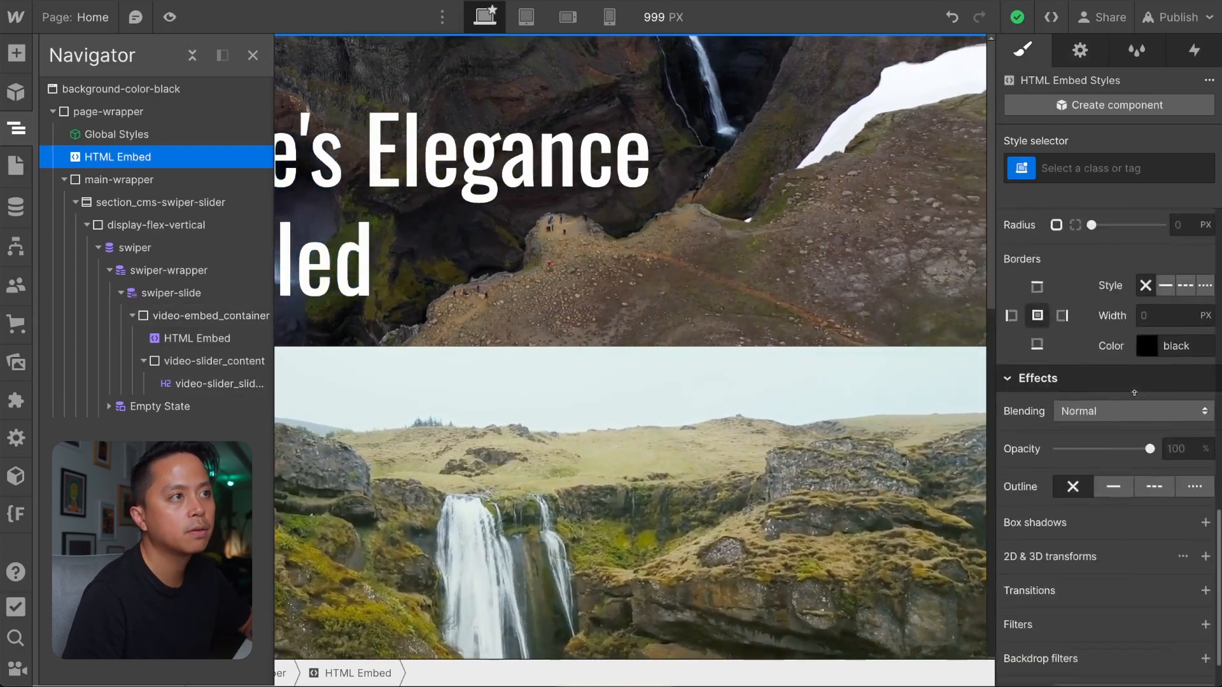
In the HTML Embed below Global Styles, write an empty CSS rule for .swiper-slide.is-video-slider .video-embed_container between the style tags.
scroll(1129, 435, up, 4)
scroll(1130, 435, down, 5)
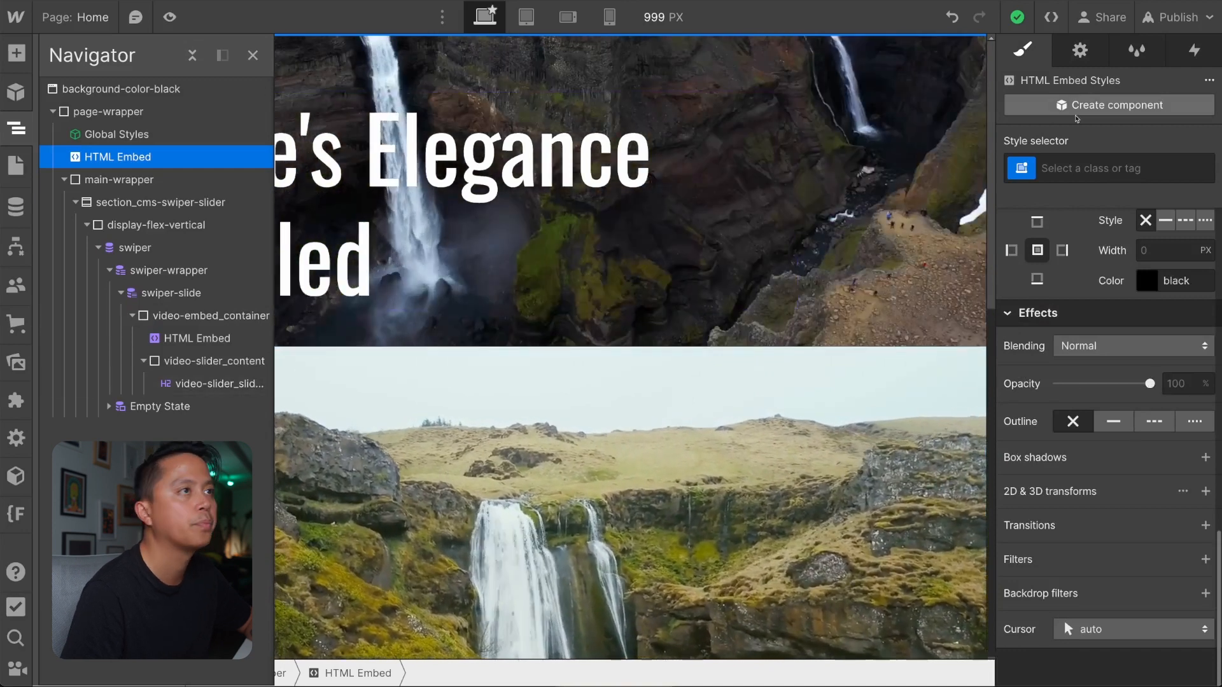
key(d)
click(1082, 316)
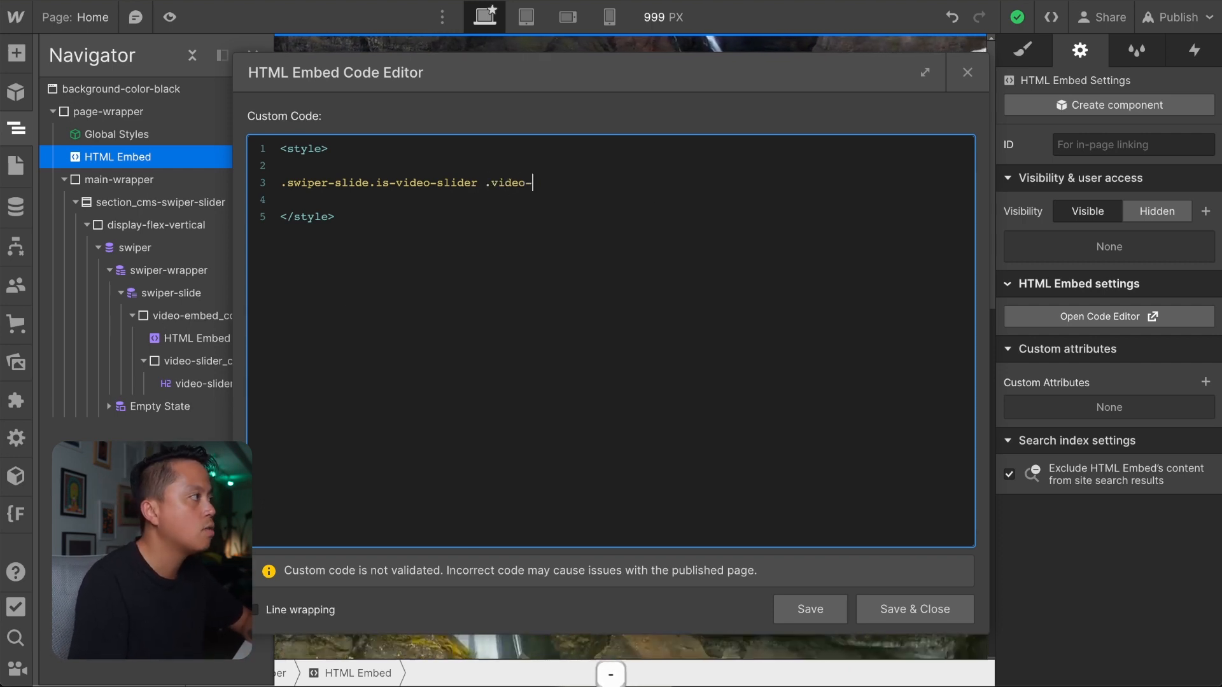
text(d_co)
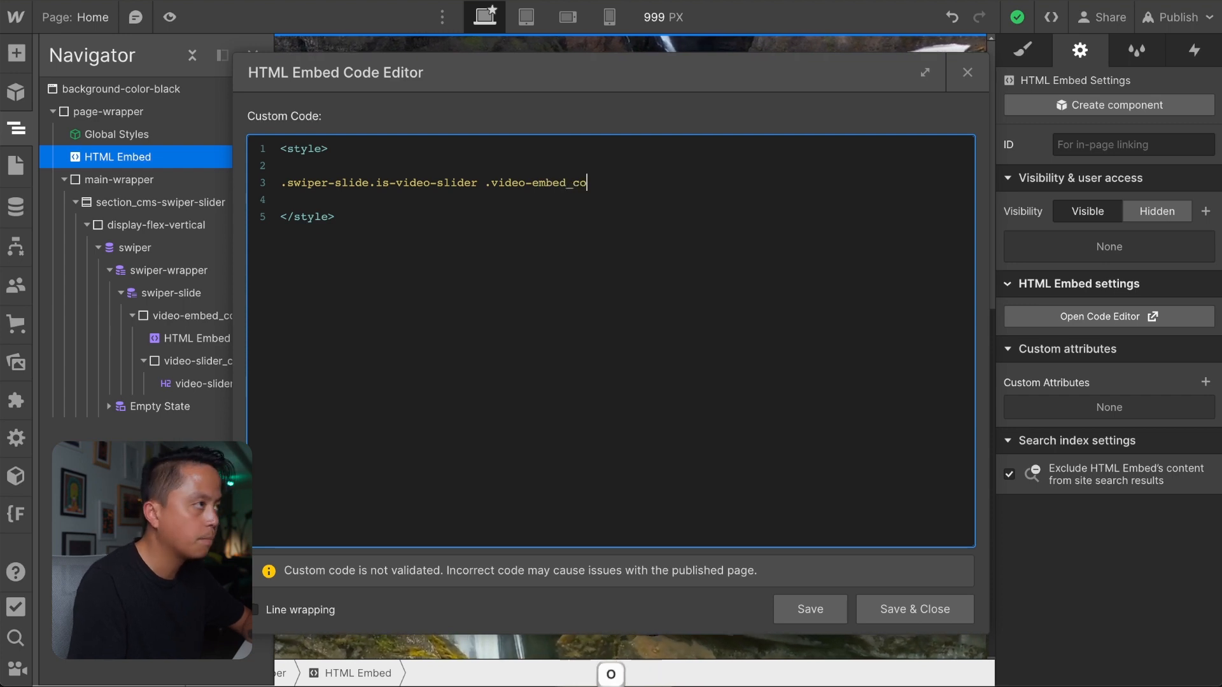
text(ntainer)
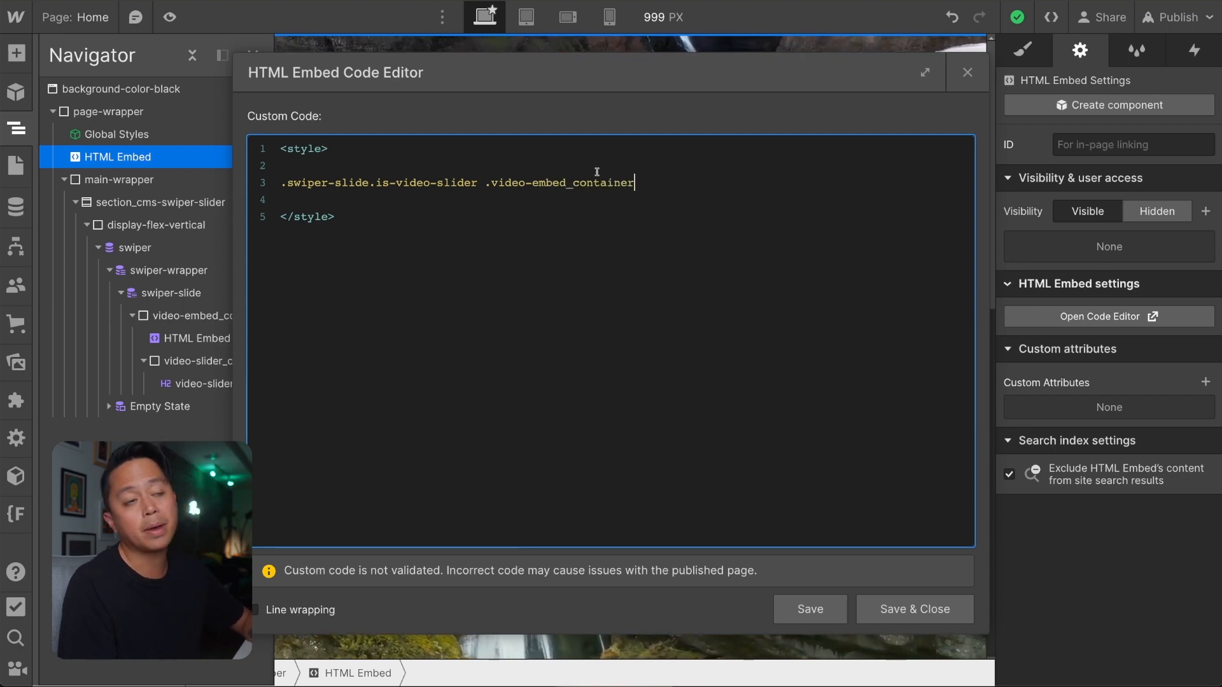
text({)
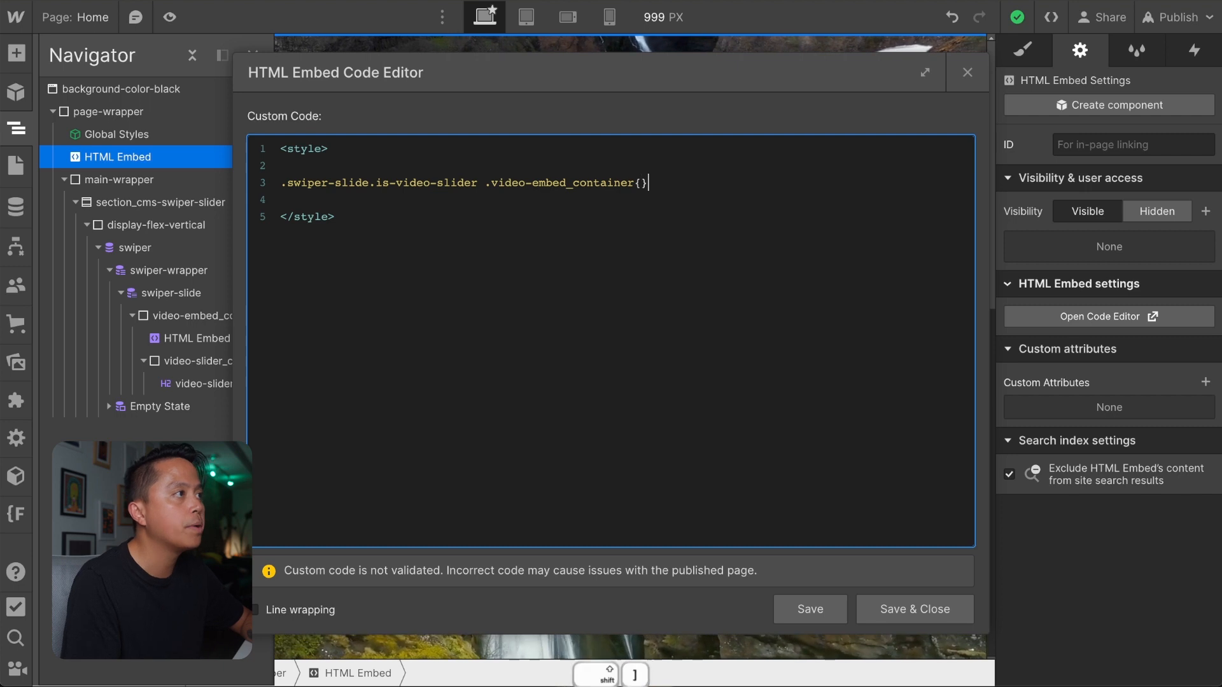
text(})
key(Left)
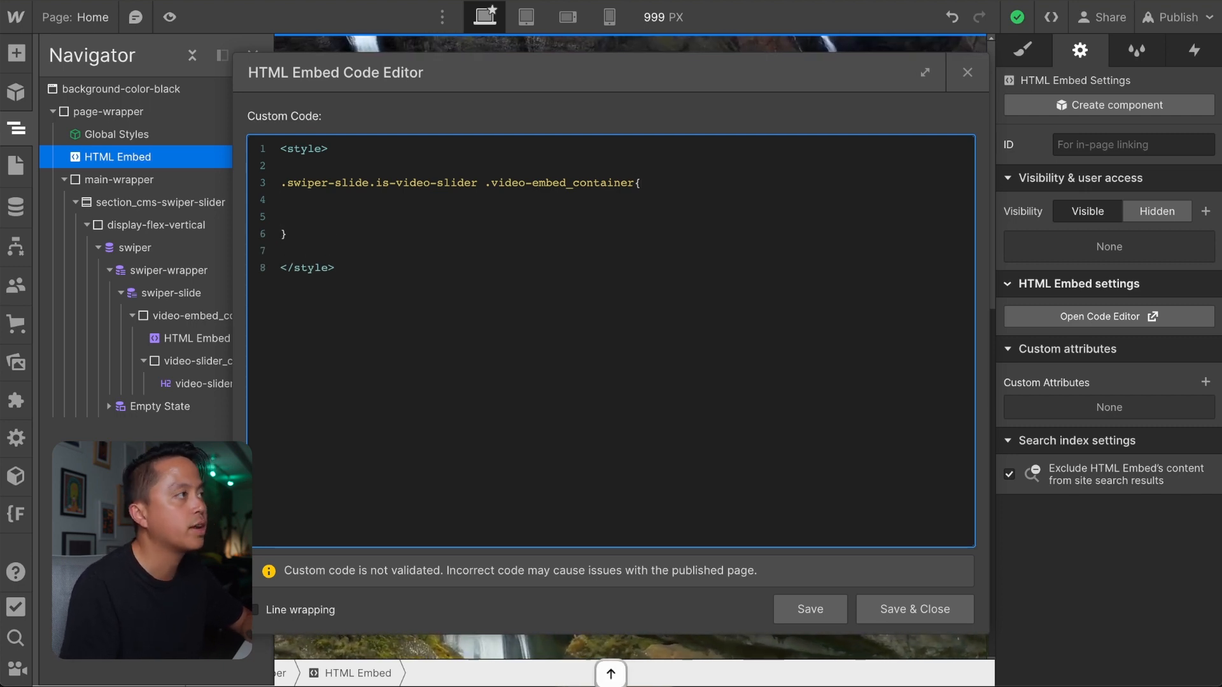
key(Return)
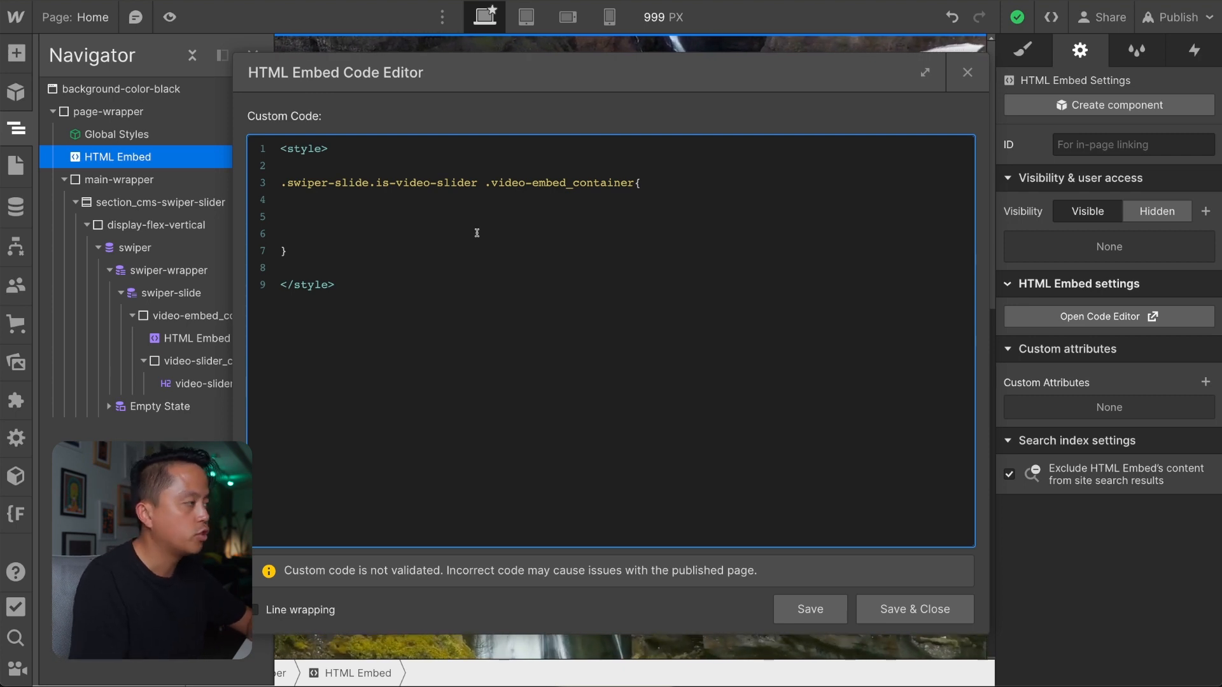
Add opacity: 0.3; to the .video-embed_container rule and remove the blank lines inside its braces.
text(acity: )
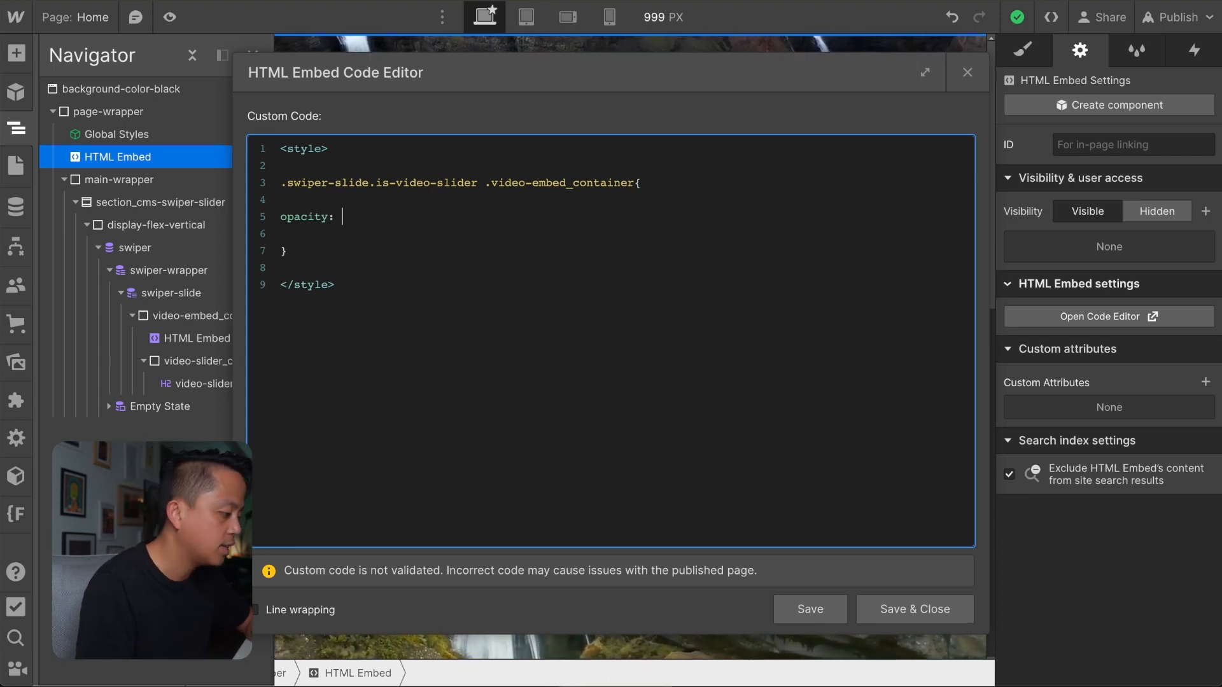
text(;)
key(Left)
text(0)
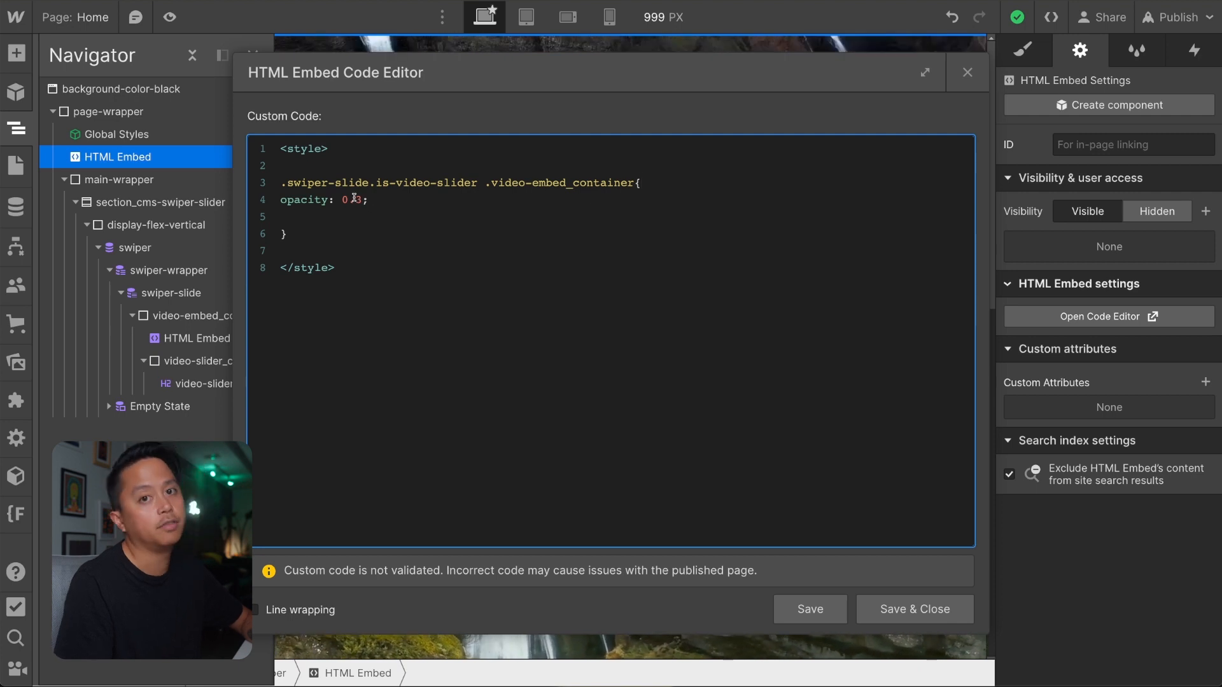
click(363, 209)
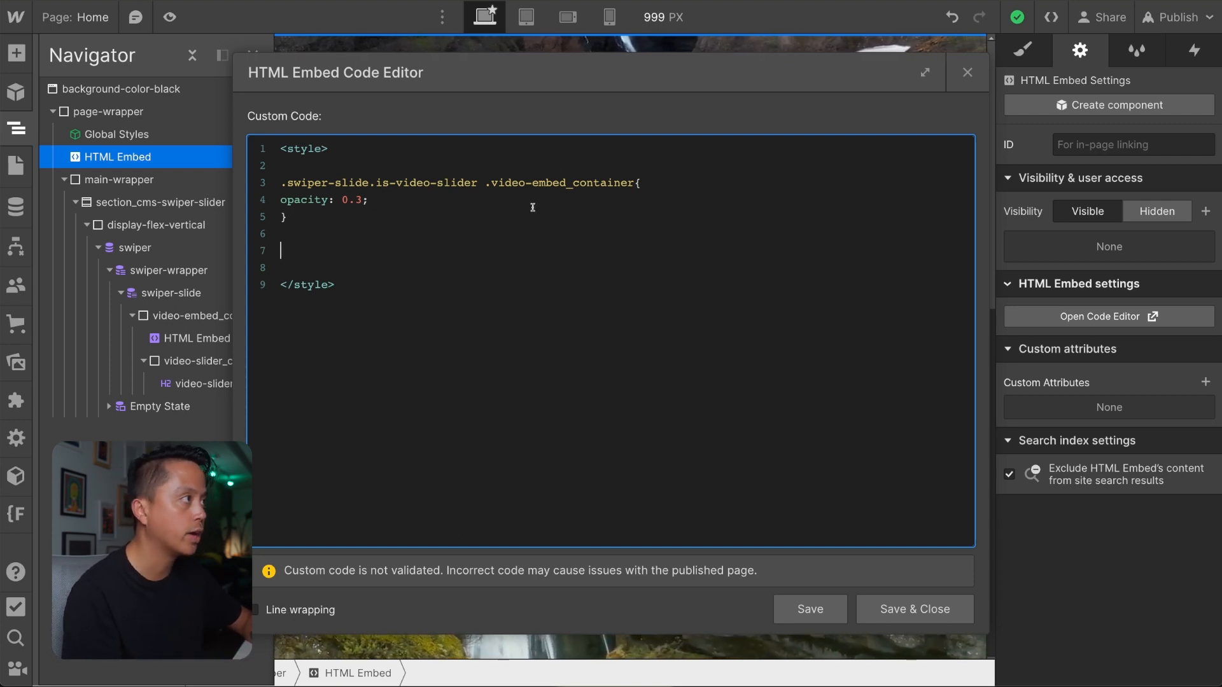
Duplicate the opacity rule below itself, append .swiper-slide-active to .is-video-slider in the copy's selector, and set the copy's opacity to 1.
drag(287, 217, 277, 184)
click(289, 236)
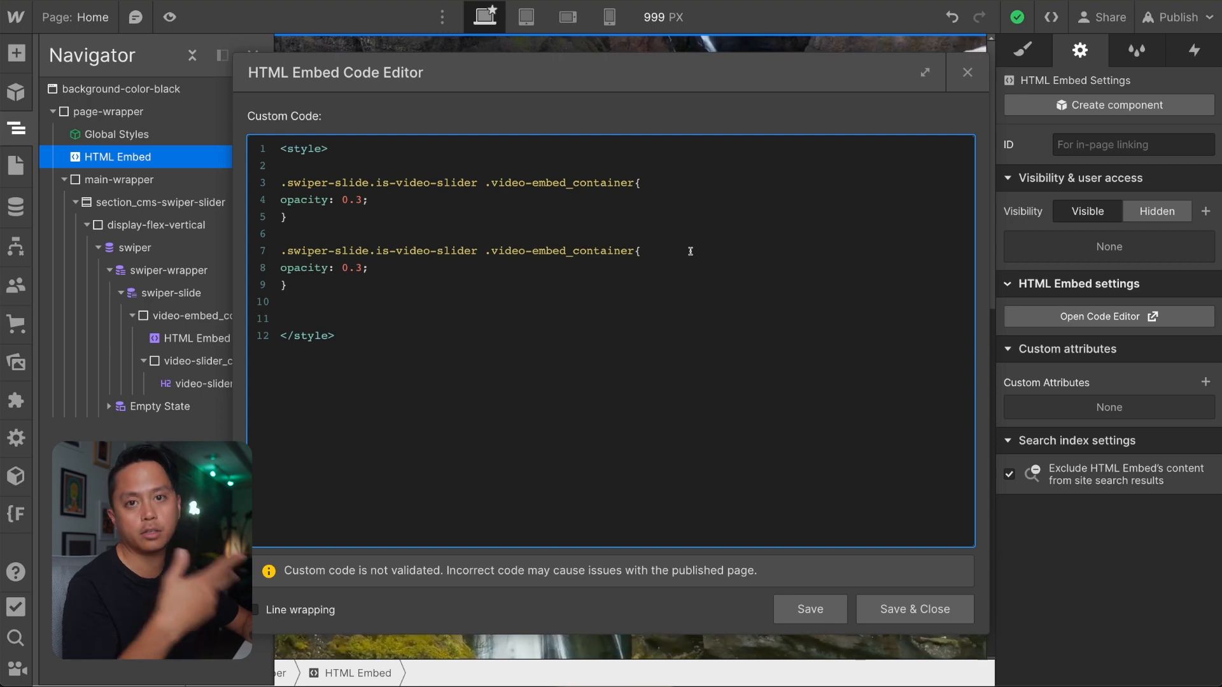
click(637, 250)
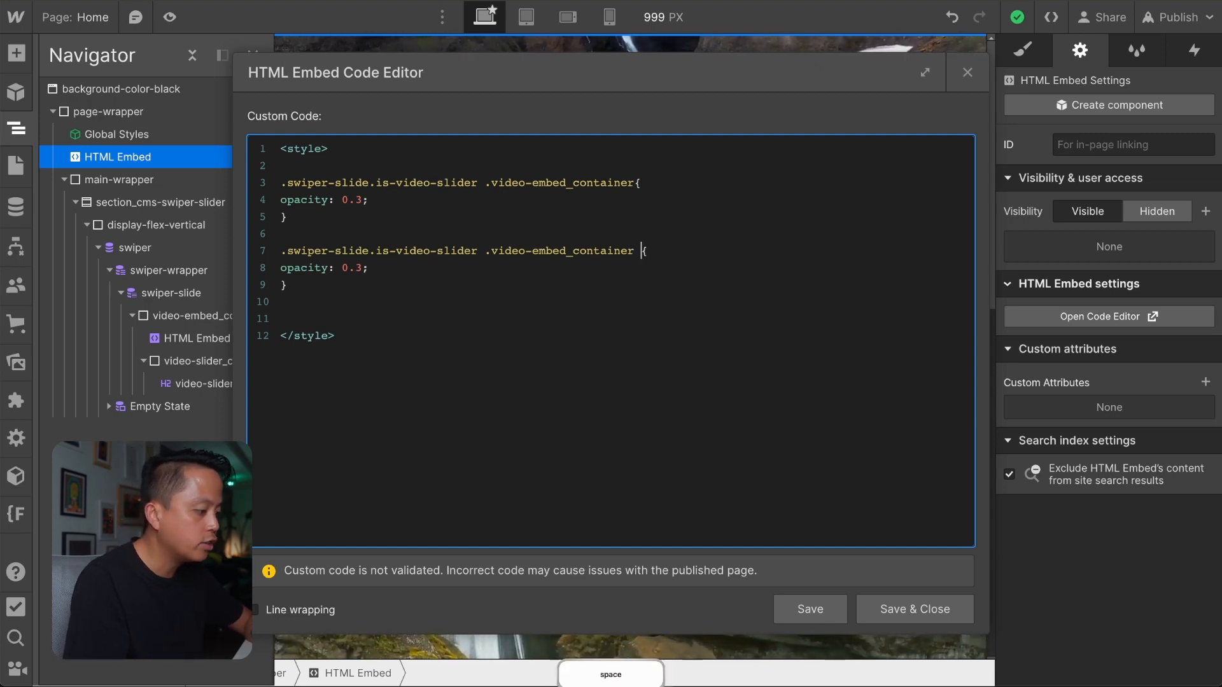
key(BackSpace)
click(478, 251)
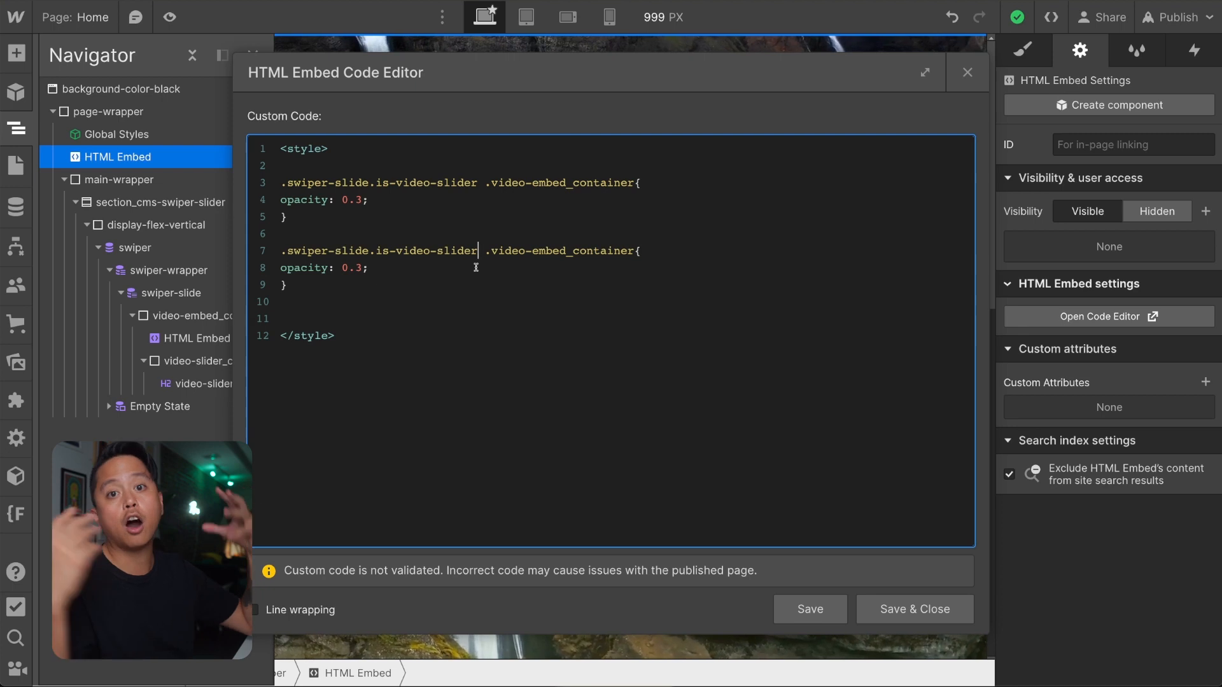
text(.swiper)
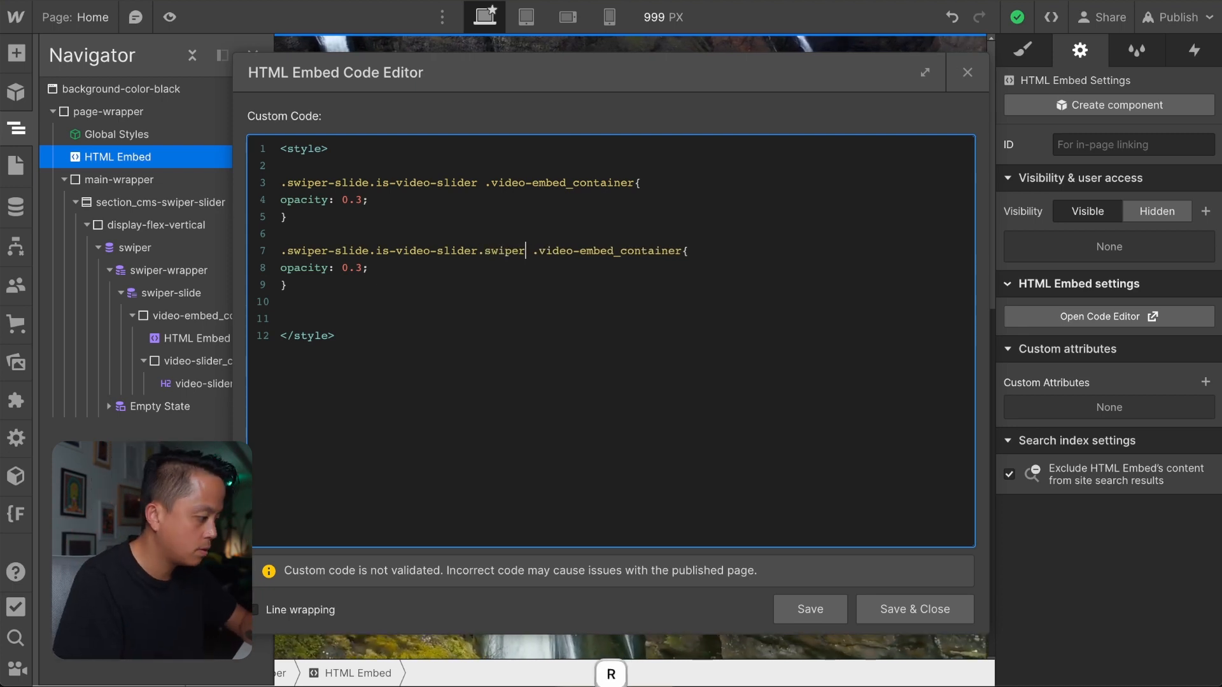
text(-)
text(slide-activ)
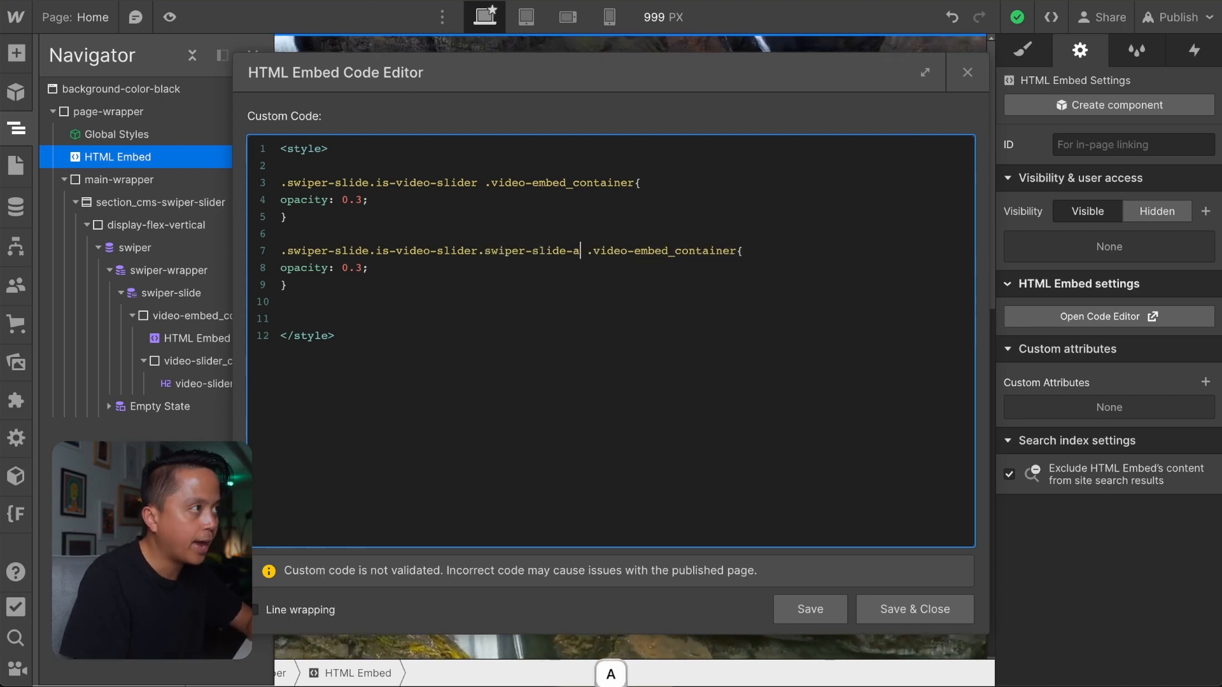
text(e)
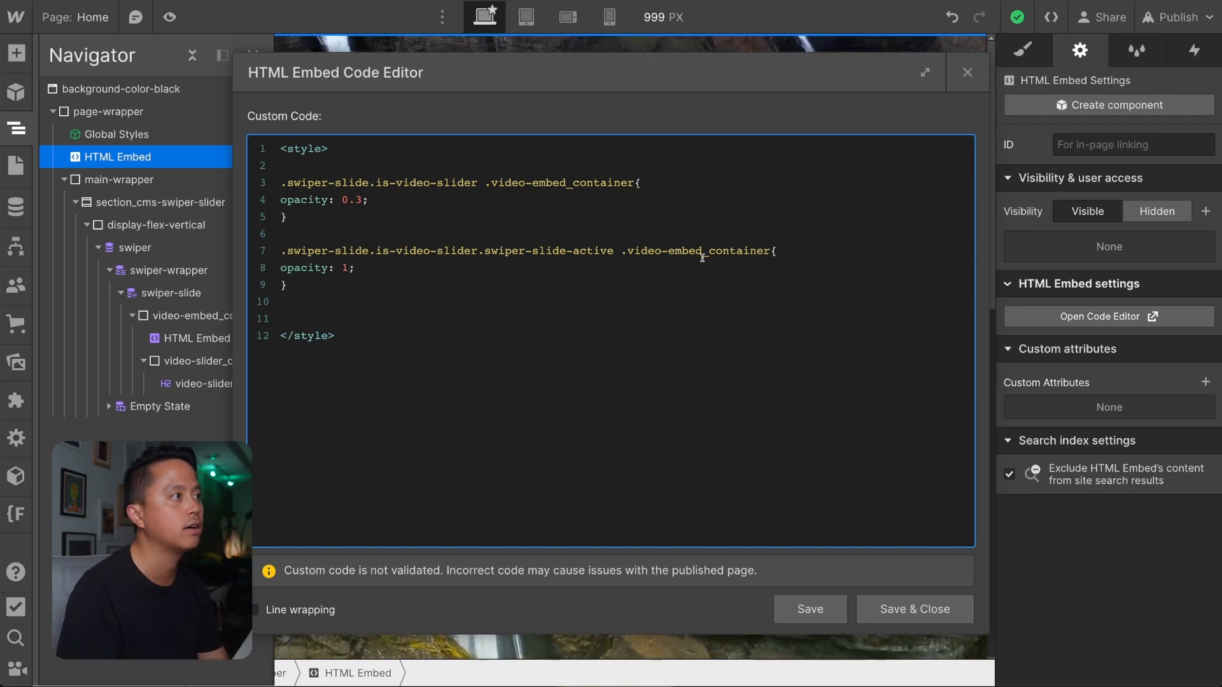
click(349, 268)
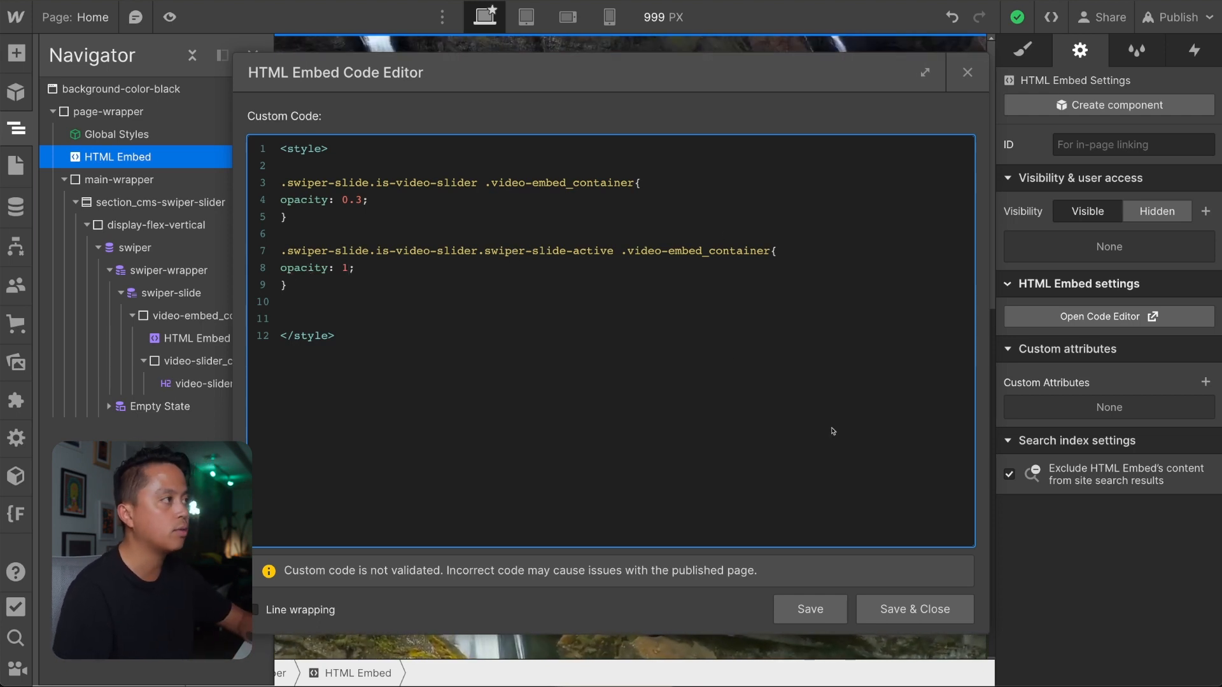
Save and close the embed code, and publish the site to the staging domain.
click(914, 608)
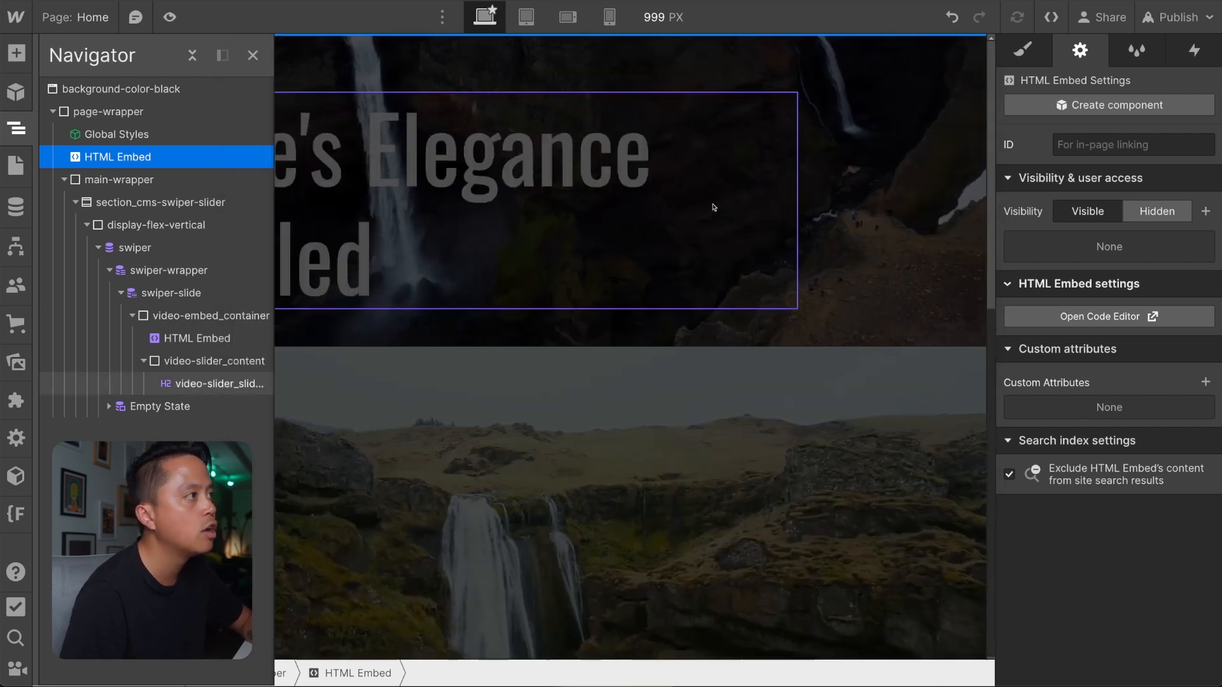
click(1199, 23)
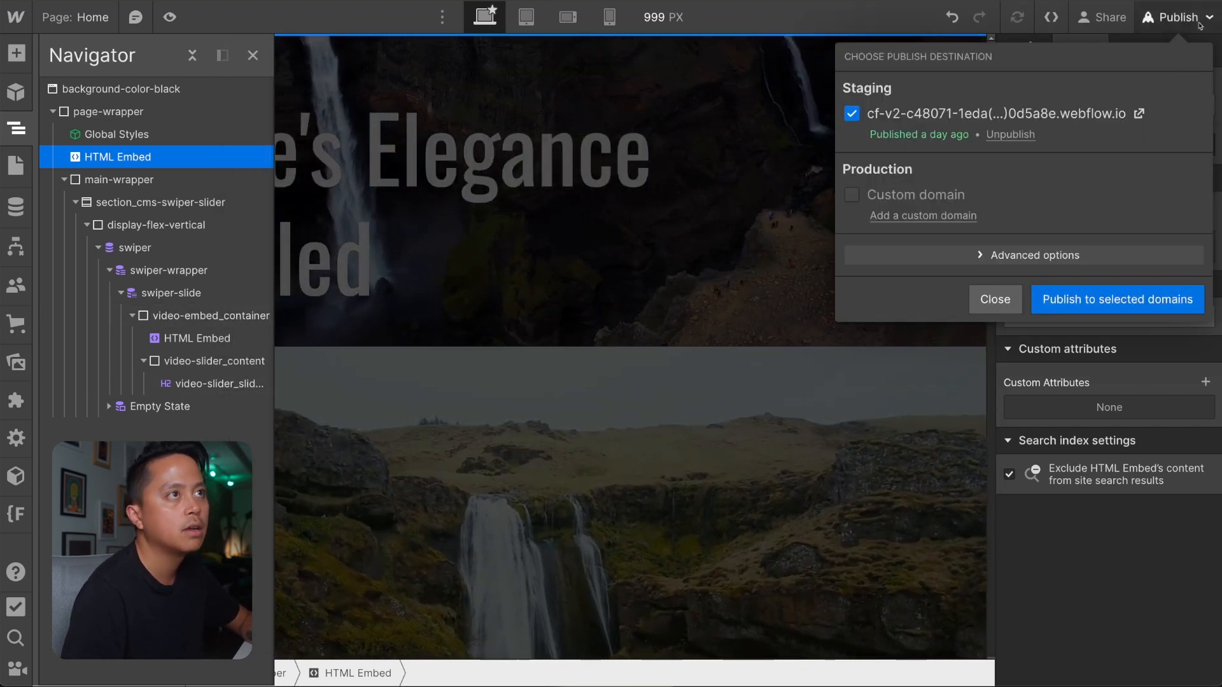
click(1117, 299)
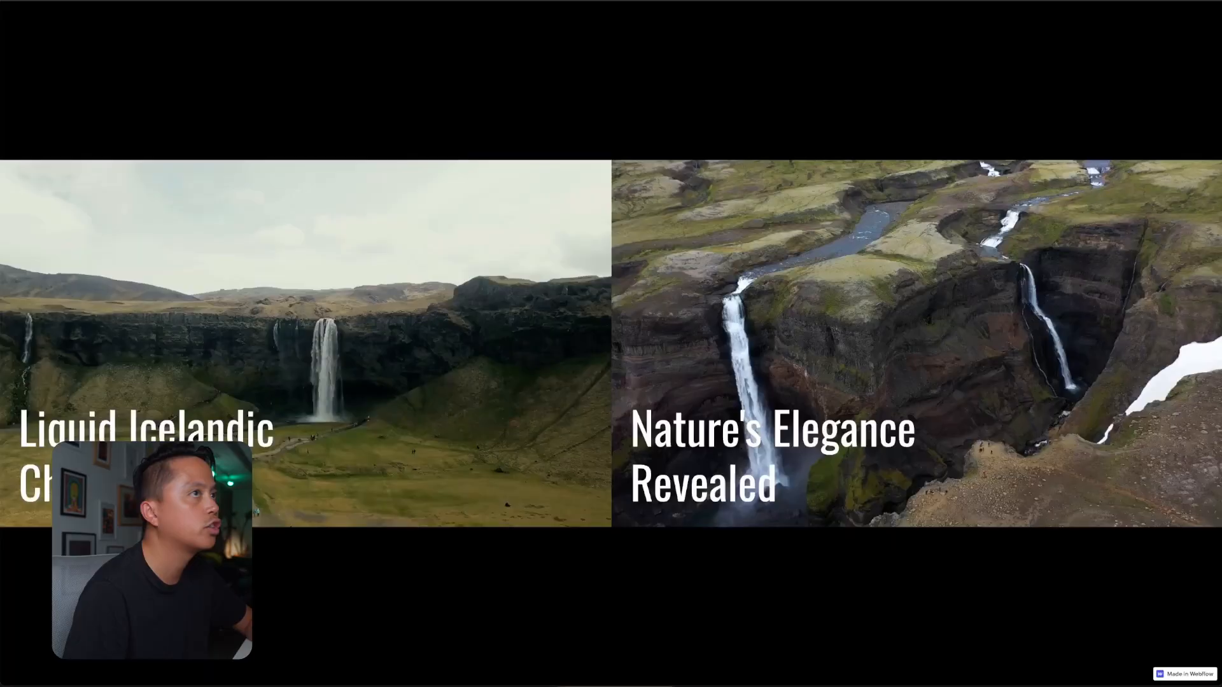
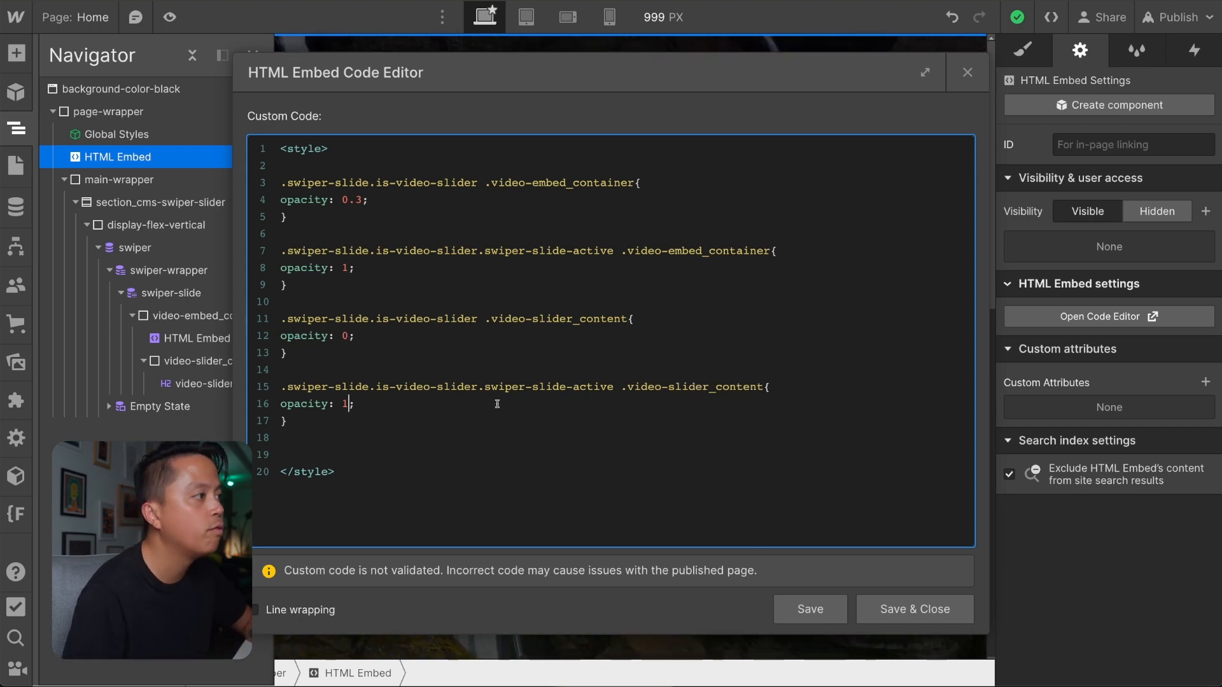
Save and close the embed code with the .video-slider_content opacity rules, and publish the site to the selected staging domain.
click(915, 608)
click(1167, 24)
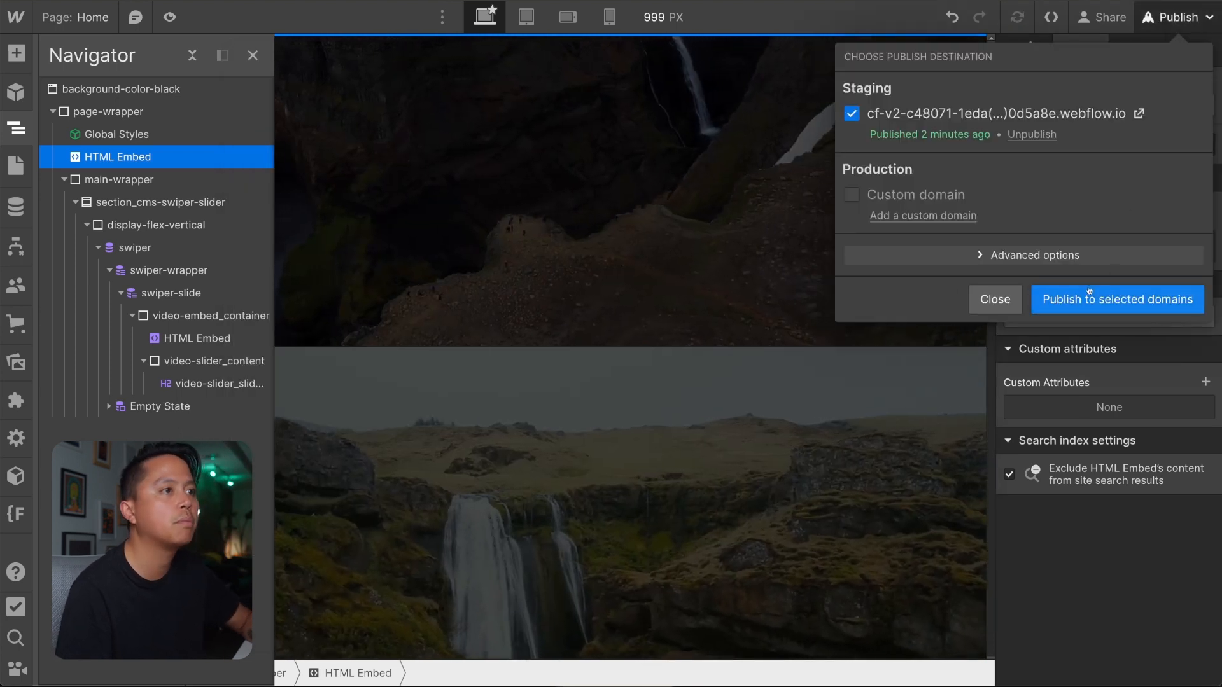
click(1117, 299)
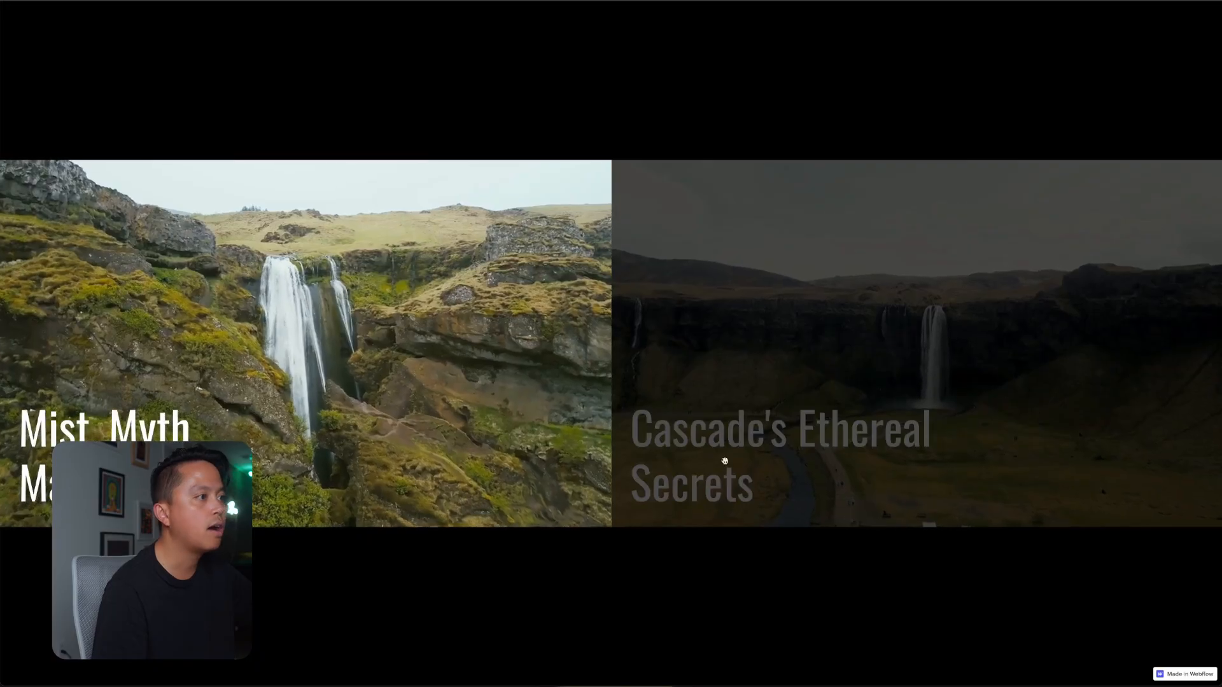
Reload the published page and swipe between the video slides to test how the slide content shows and hides.
key(super+r)
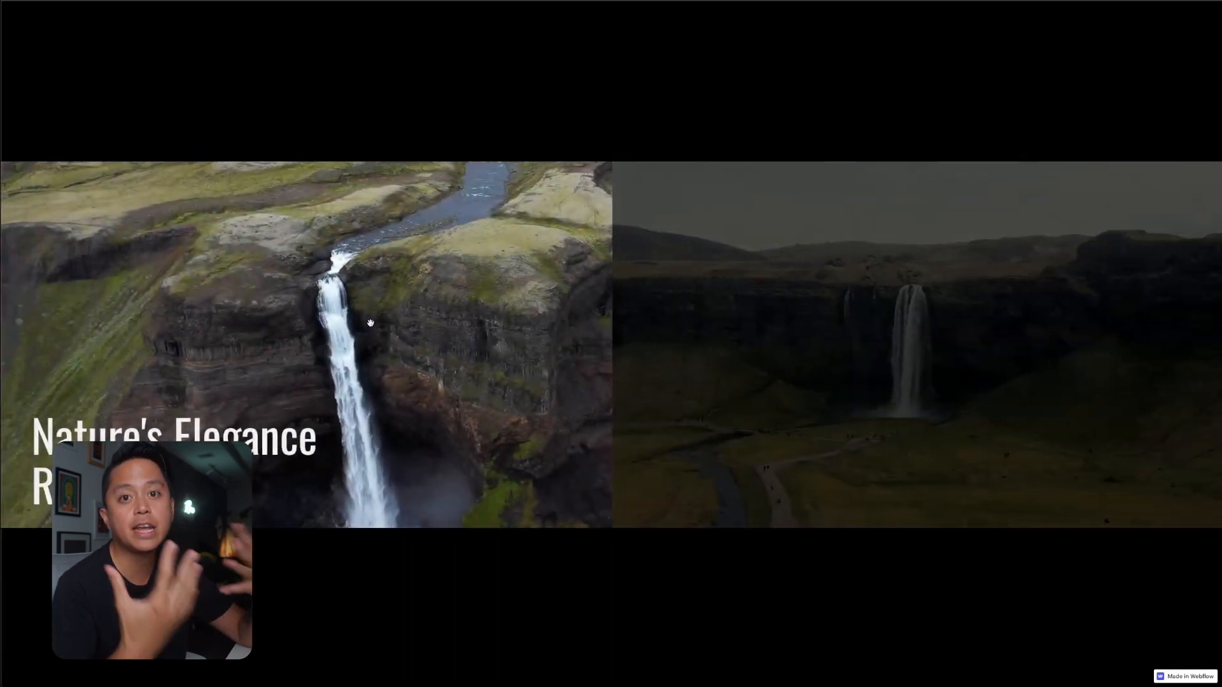
drag(444, 332, 589, 294)
drag(381, 347, 783, 363)
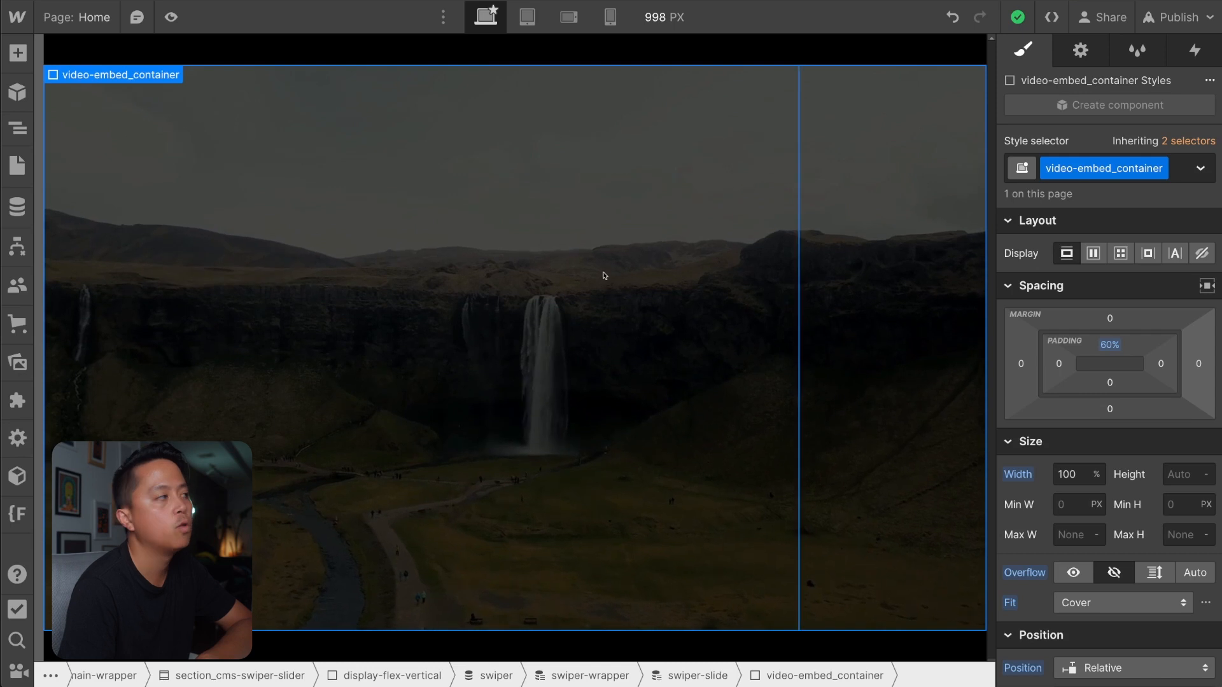
Review the CSS rules in the HTML Embed below Global Styles, and close its code without changes.
click(18, 127)
click(119, 156)
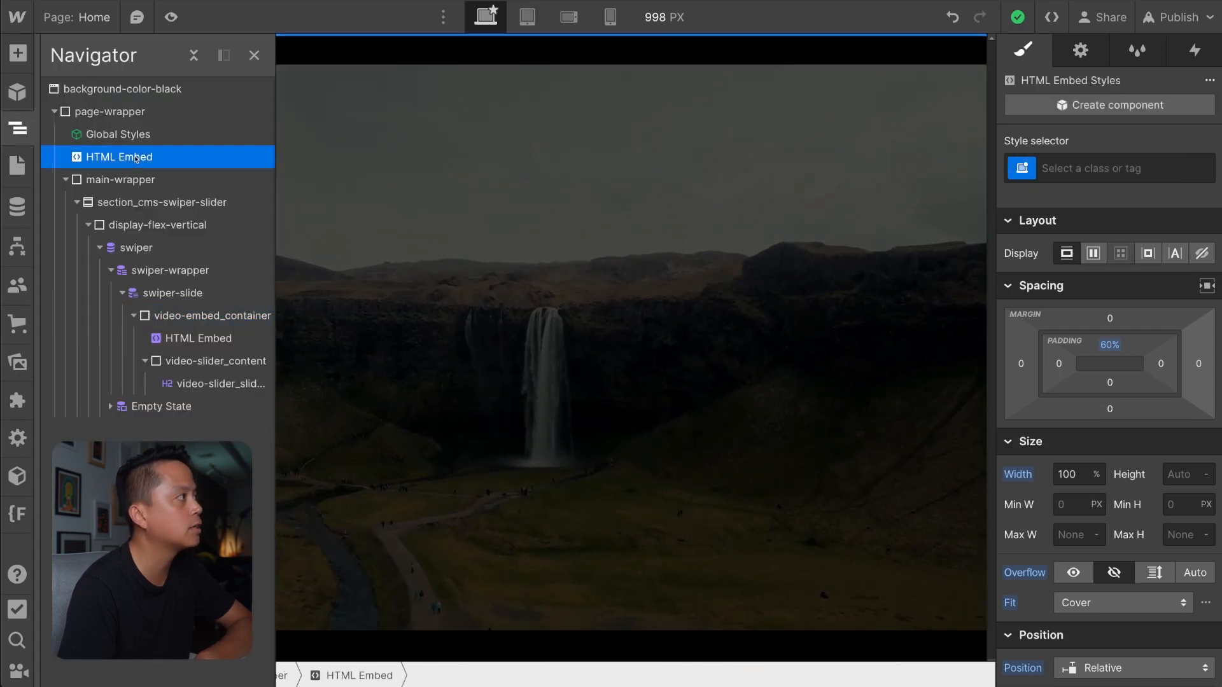
key(d)
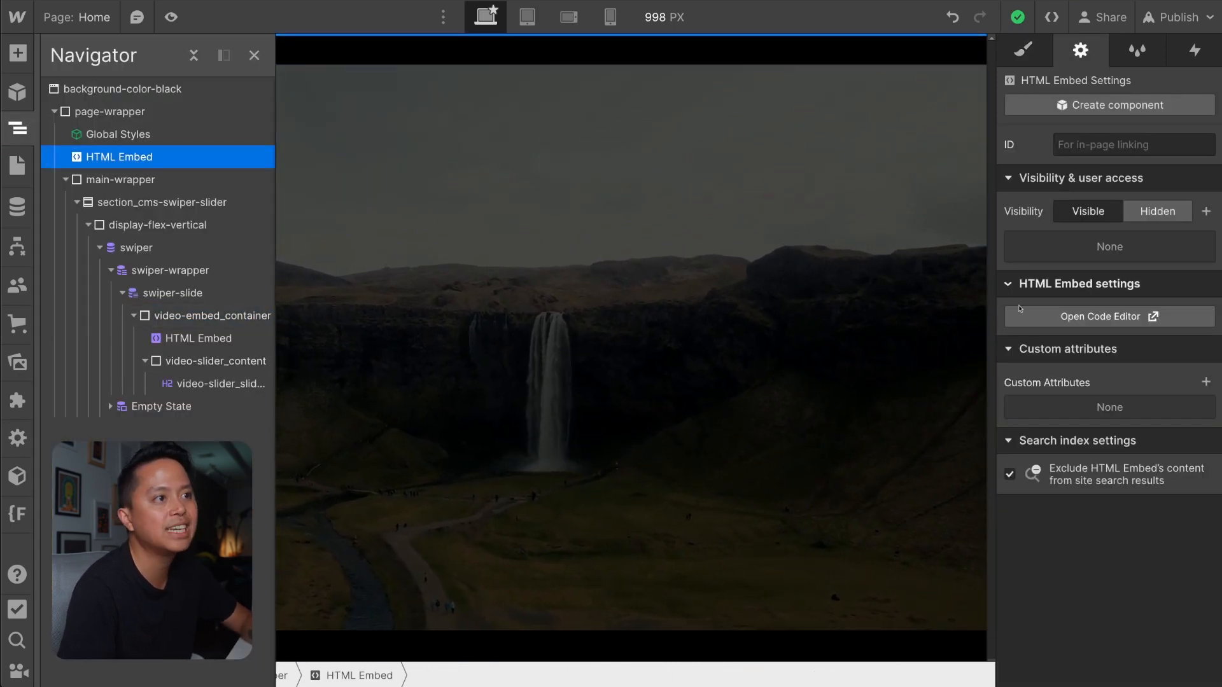
click(1020, 314)
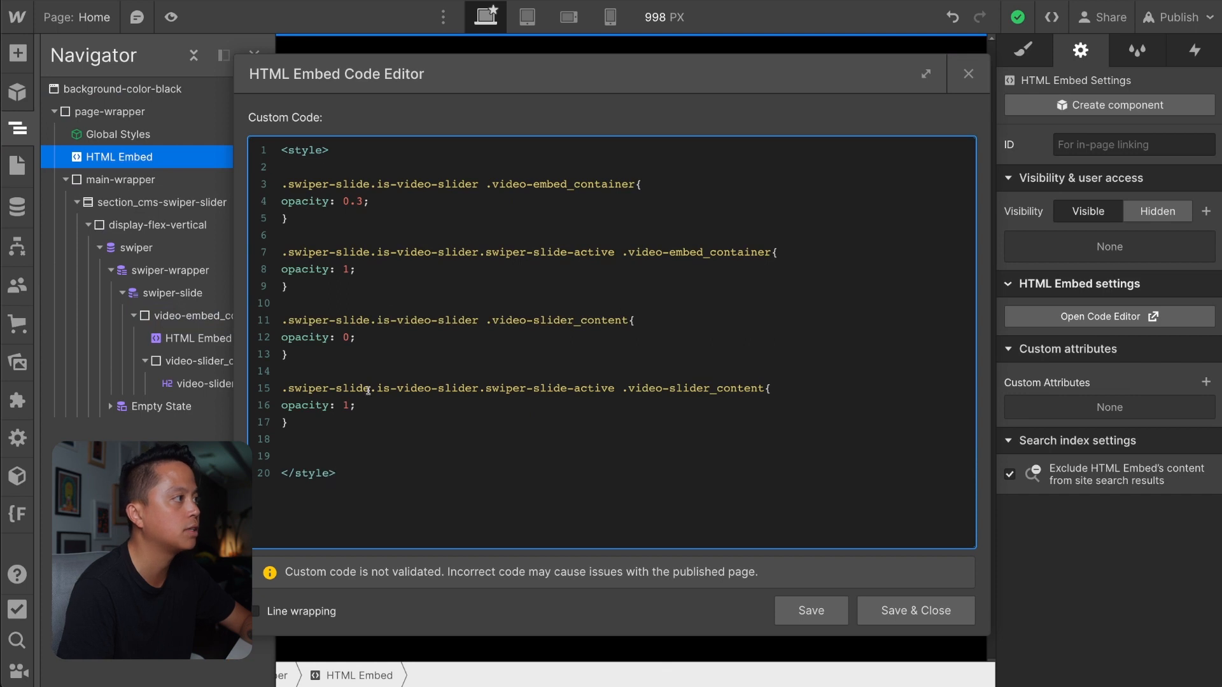
click(969, 74)
Examine the style effects of the HTML Embed, video-embed_container and video-slider_content elements for where transitions are set.
click(1023, 51)
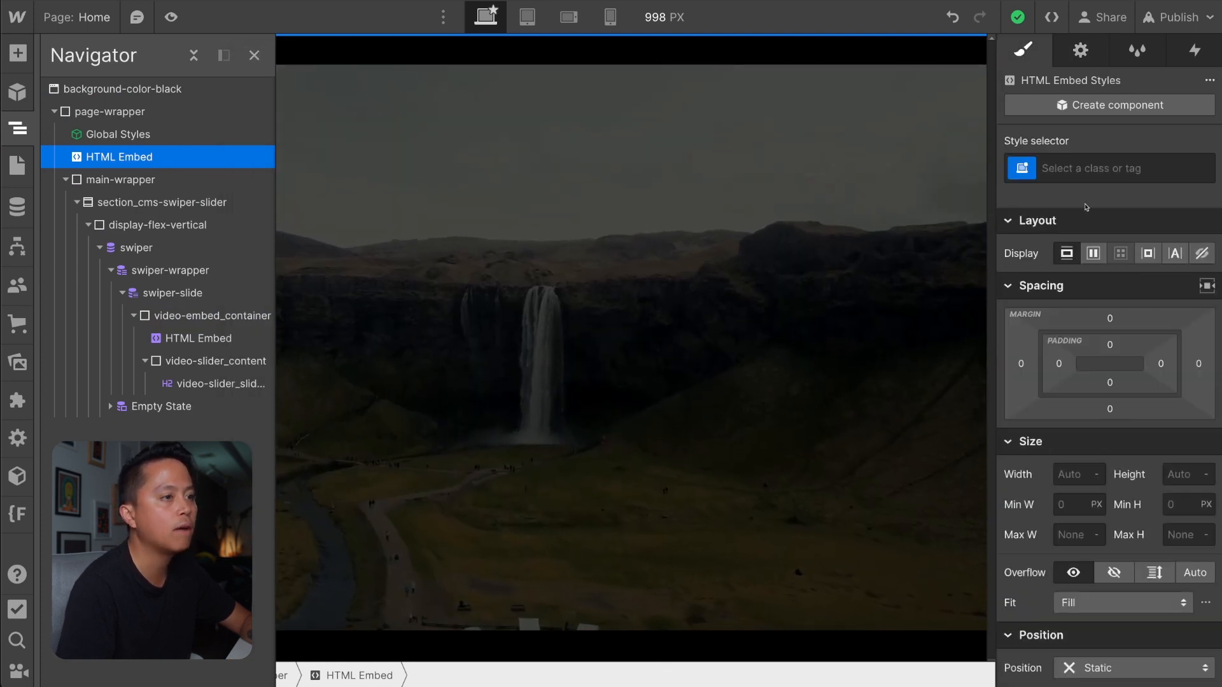
scroll(1139, 465, down, 10)
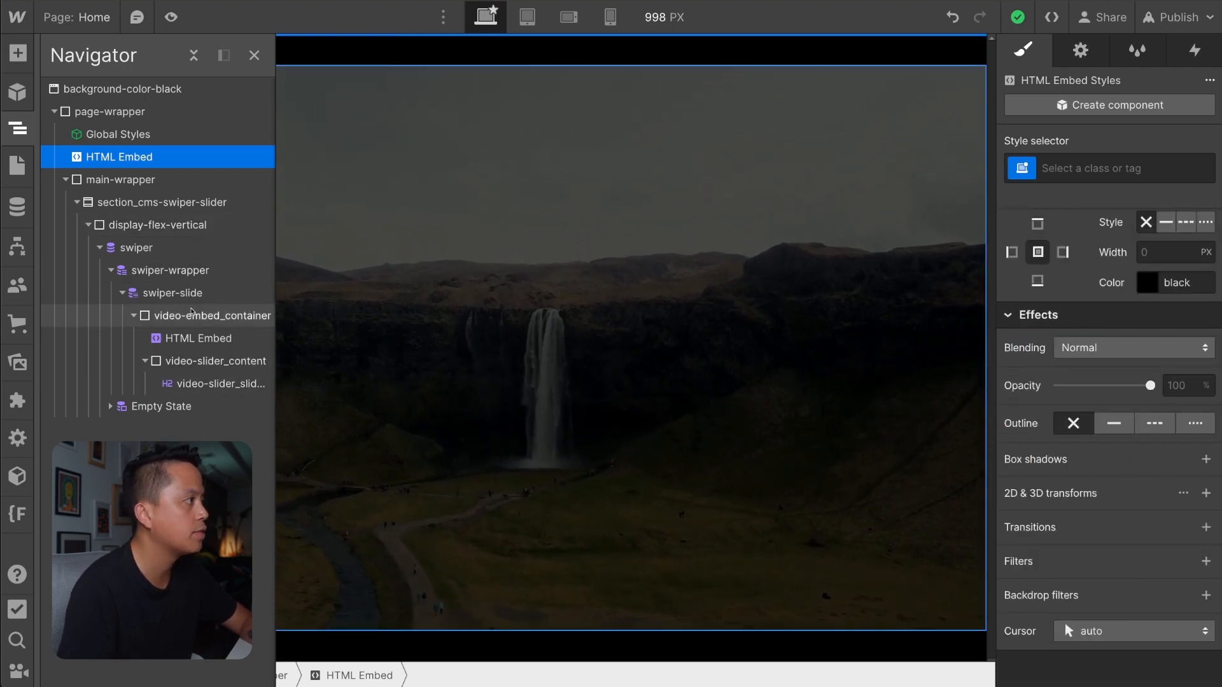
click(152, 324)
click(135, 317)
click(135, 317)
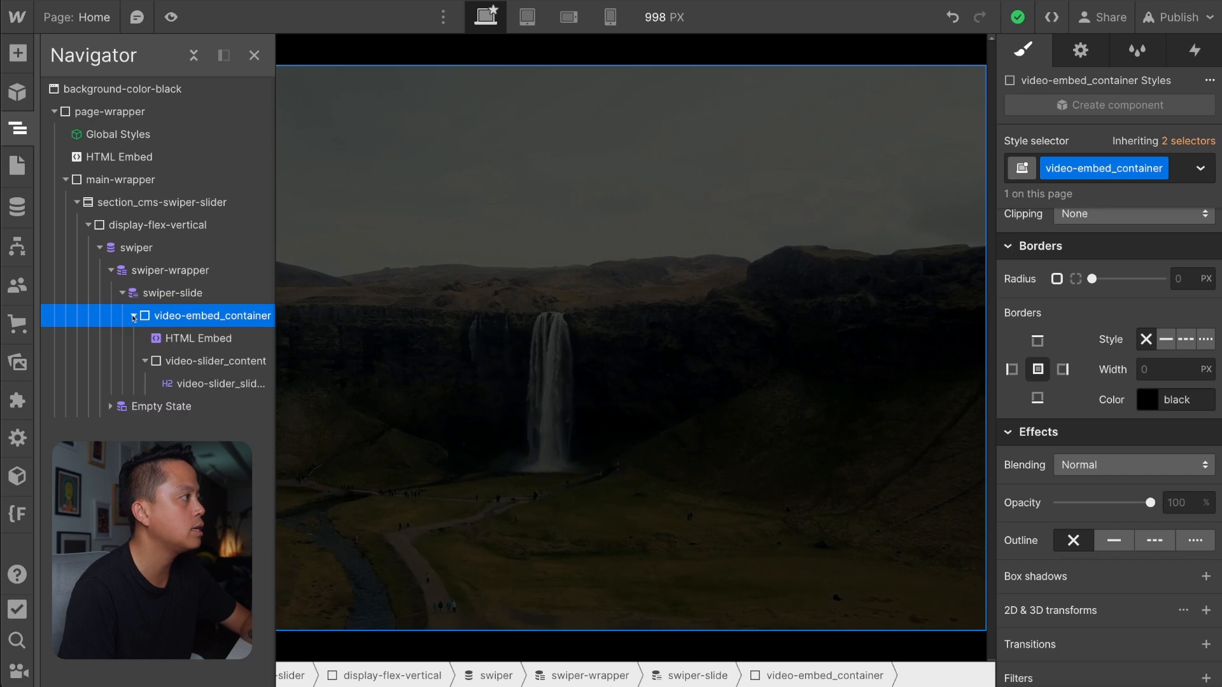
click(181, 361)
click(145, 361)
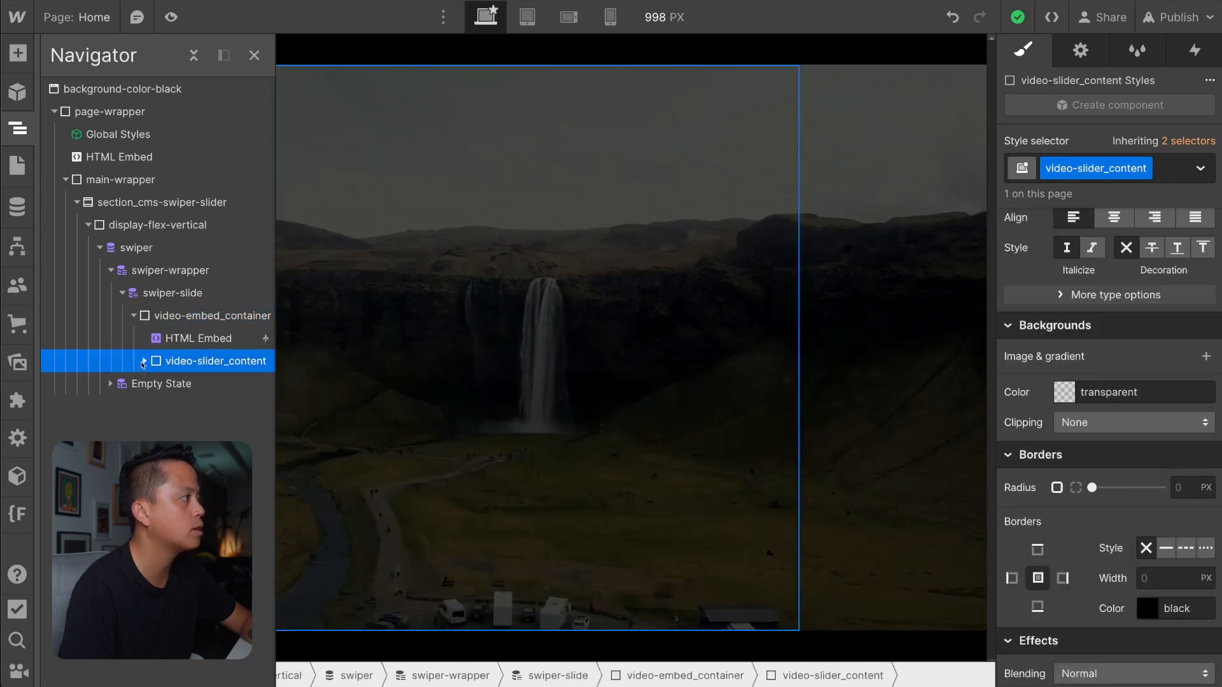
click(190, 324)
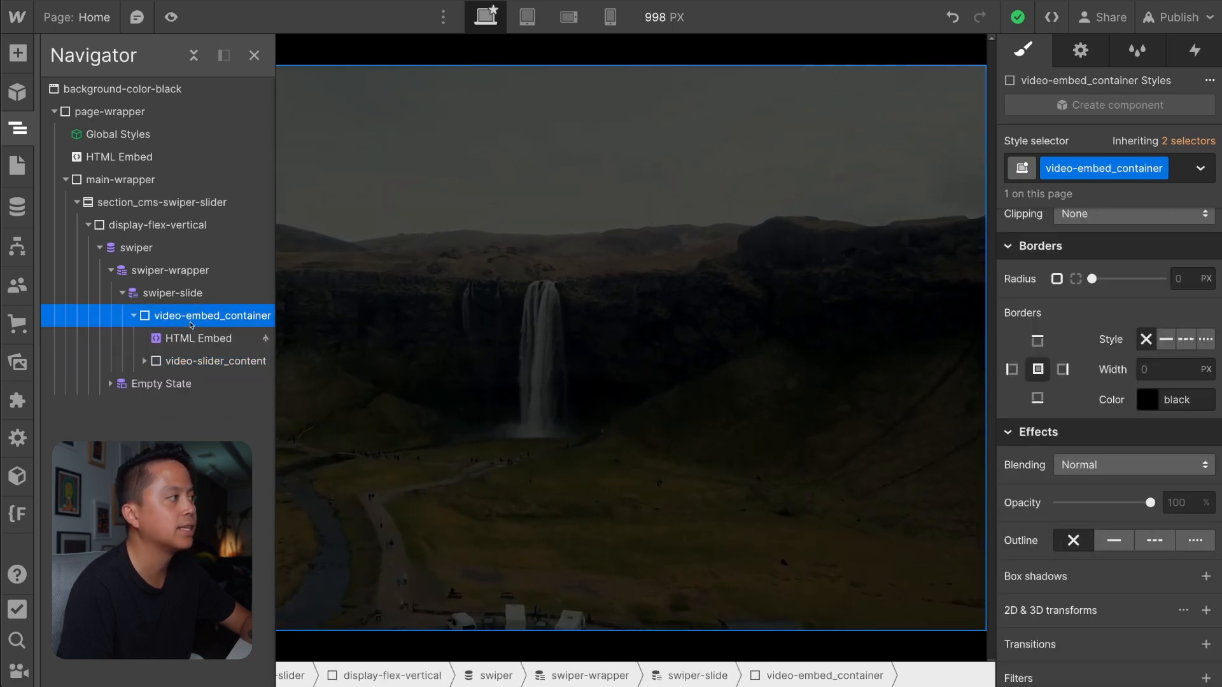
scroll(1080, 571, down, 2)
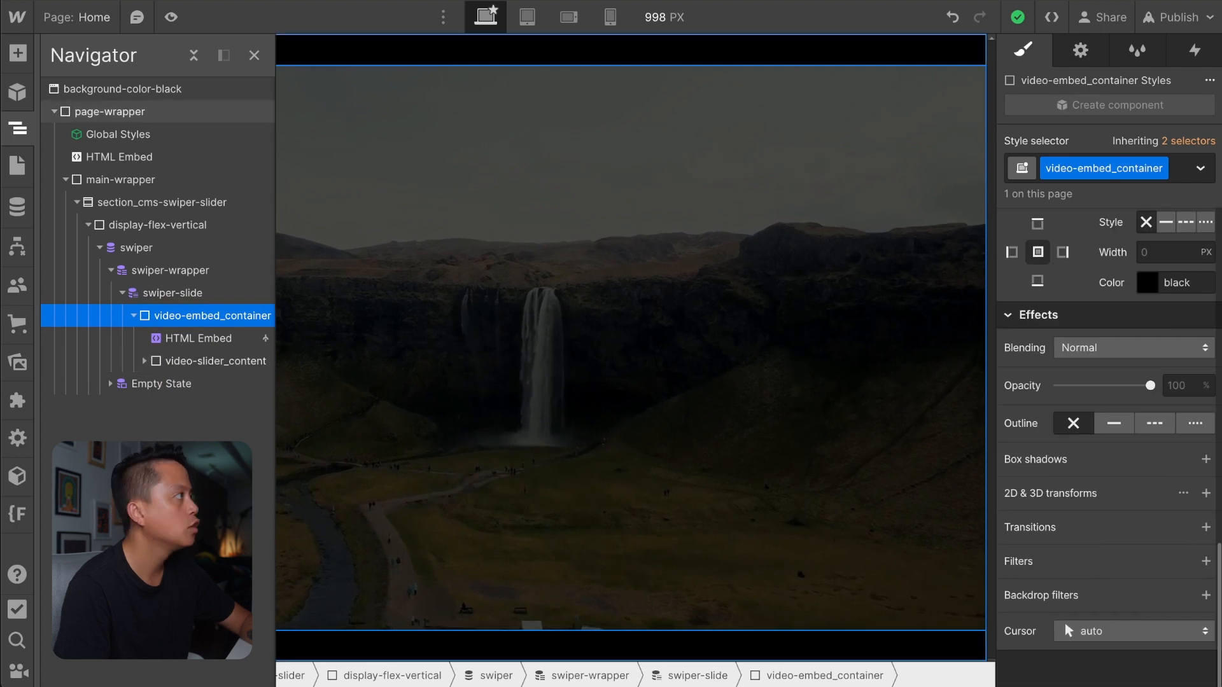
Reopen the code of the HTML Embed below Global Styles, examine the .video-embed_container opacity rule, and close it unchanged.
click(100, 153)
click(1080, 50)
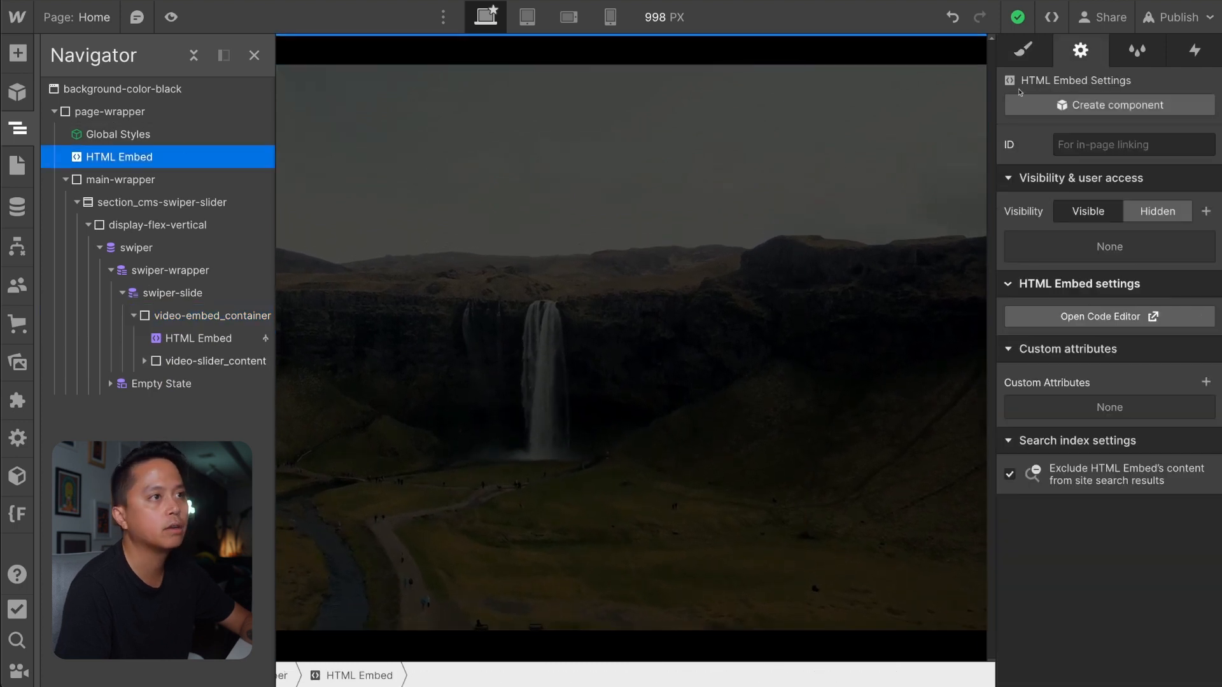
click(1100, 317)
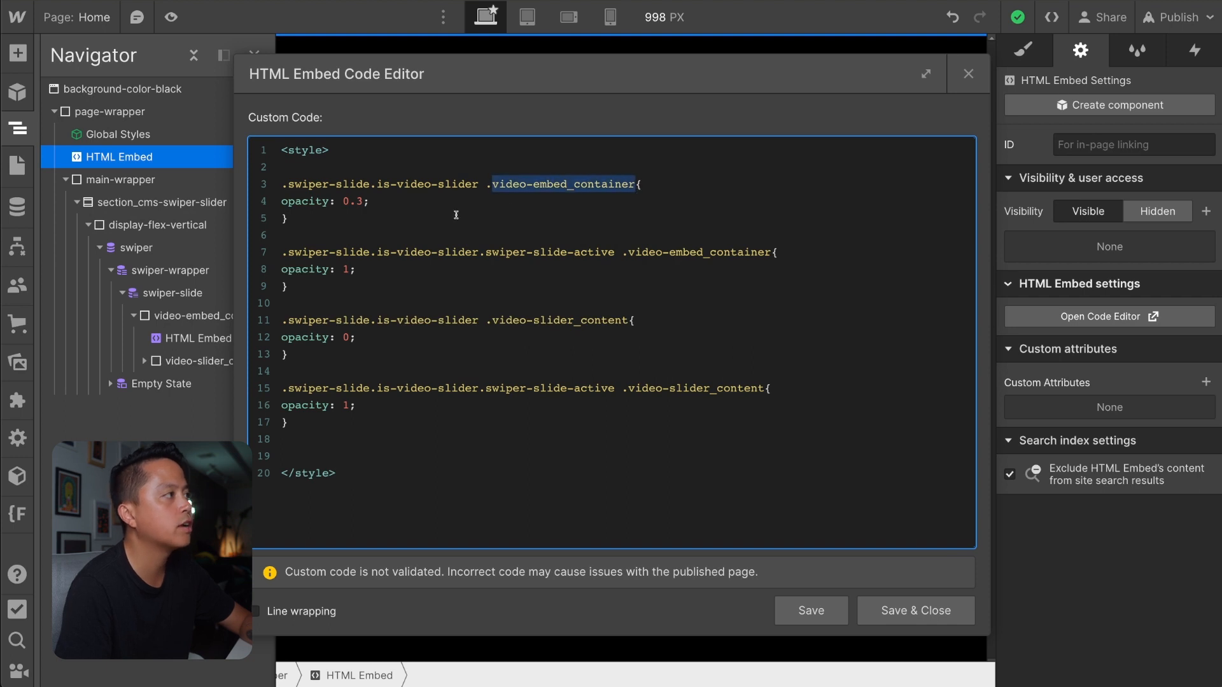
click(378, 203)
key(shift+Down)
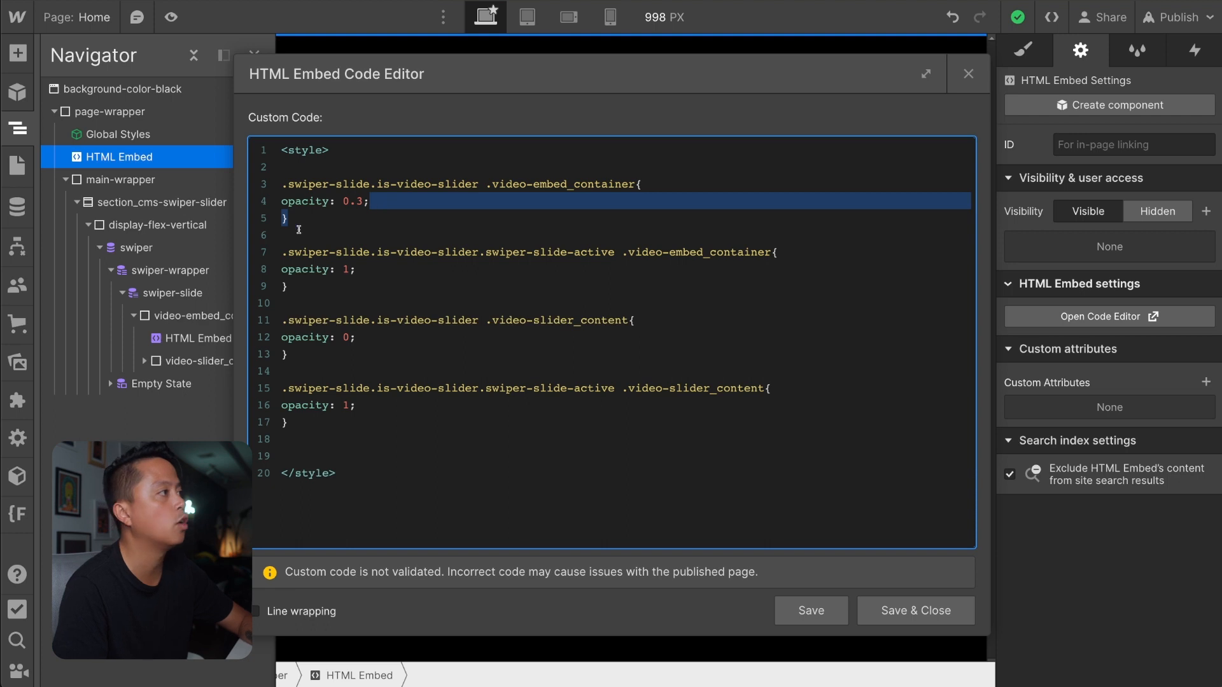
click(967, 74)
Add an Opacity transition with a duration of 1000 ms to video-embed_container.
key(s)
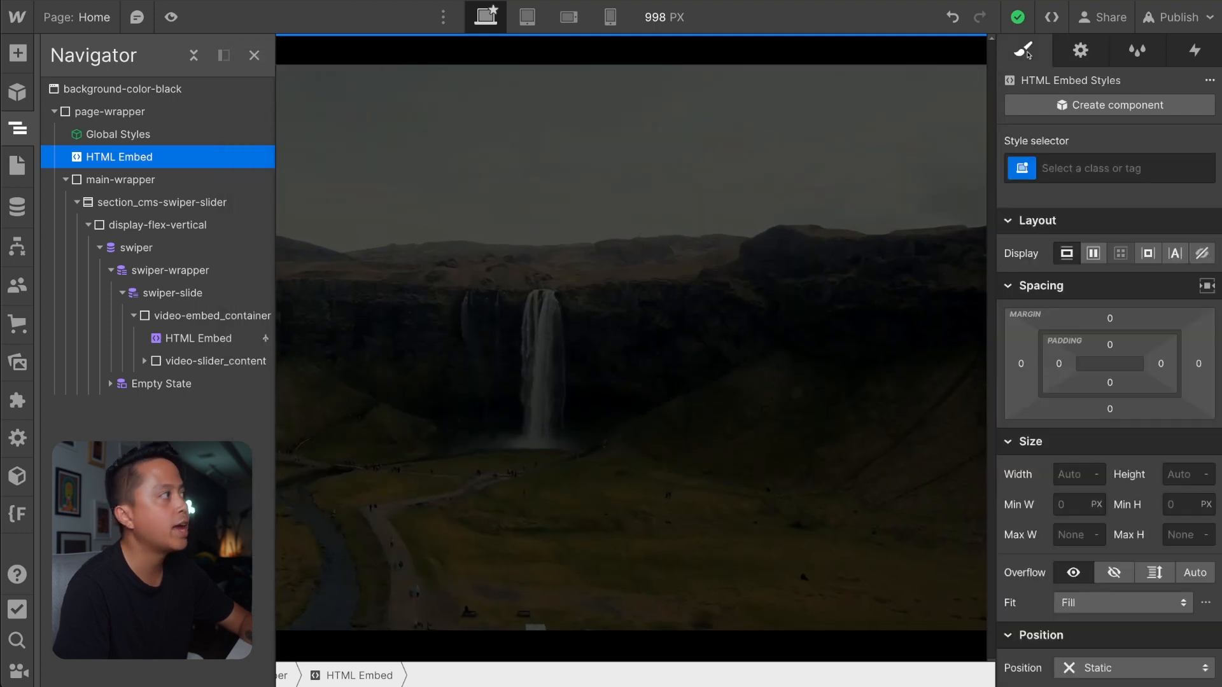
click(218, 317)
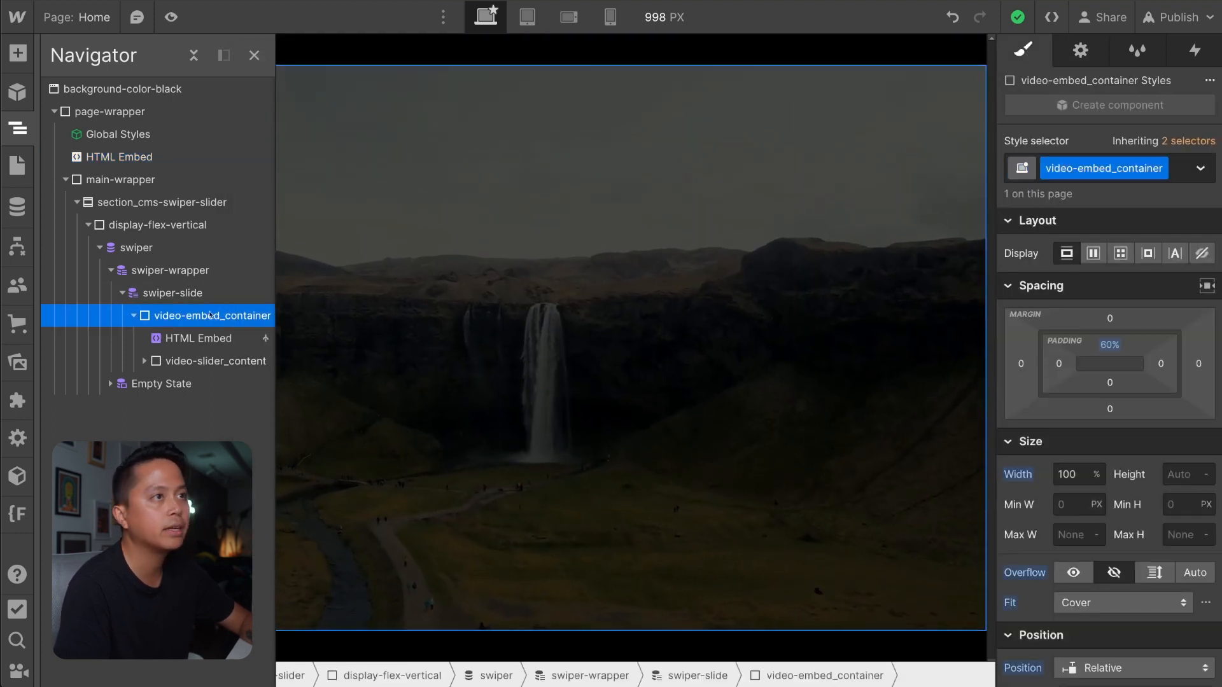
scroll(1198, 502, down, 5)
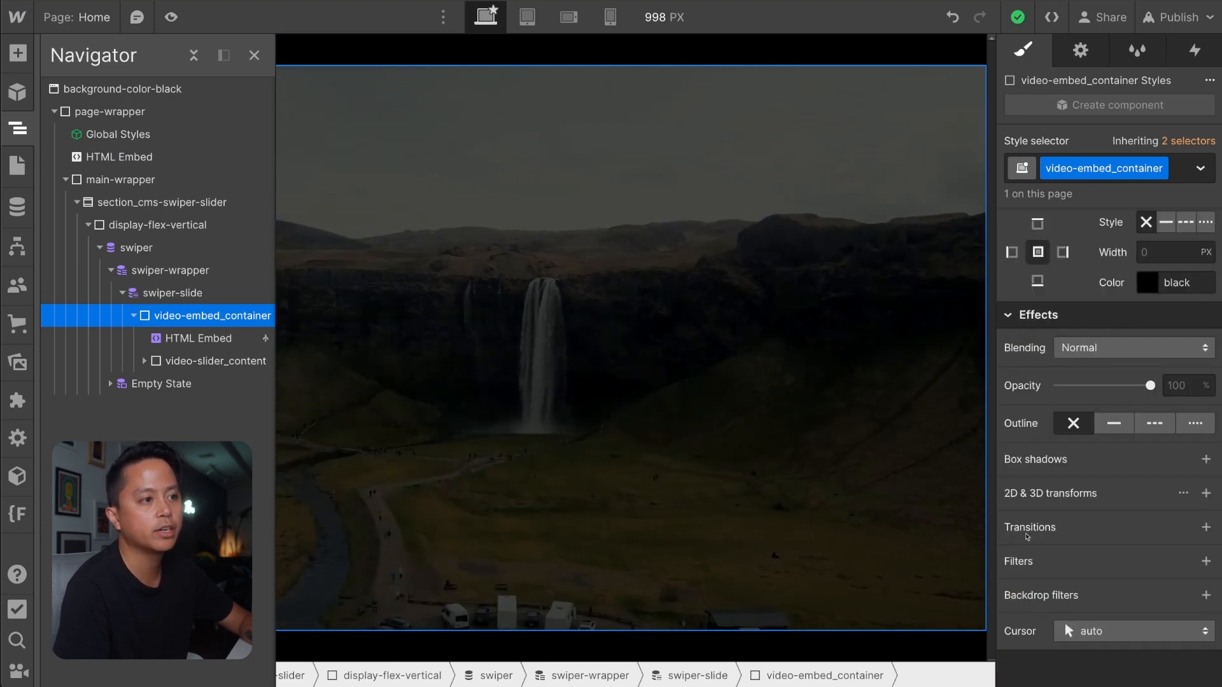
click(1204, 527)
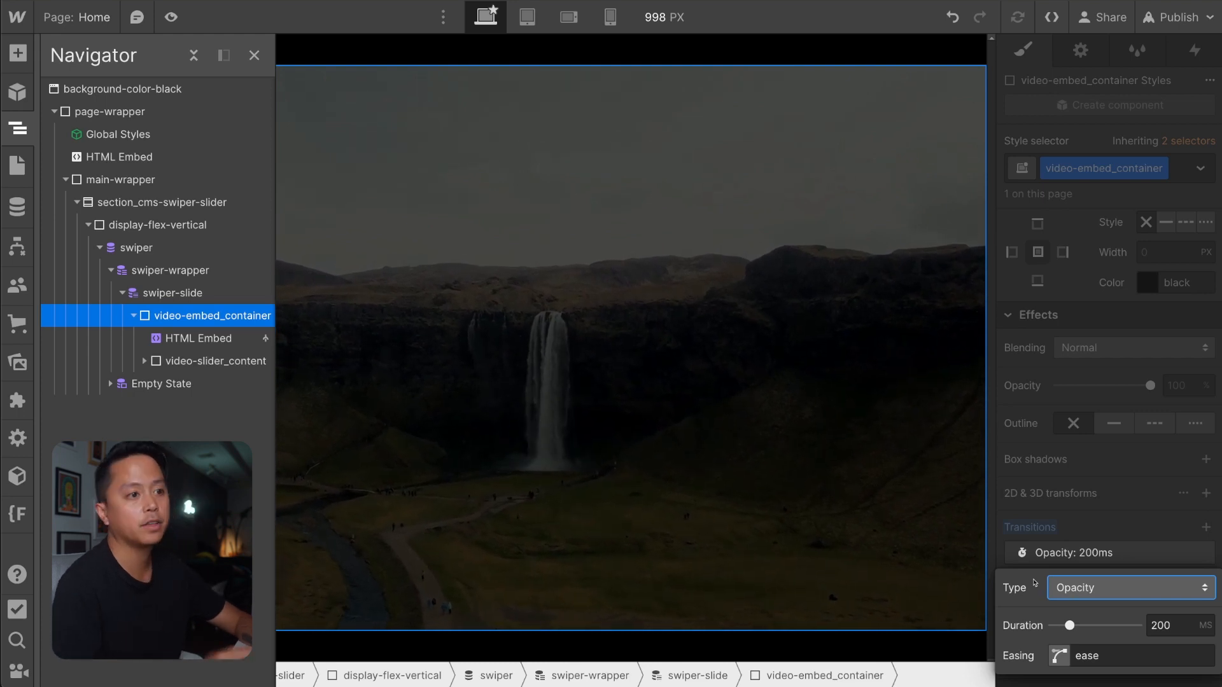
click(1077, 589)
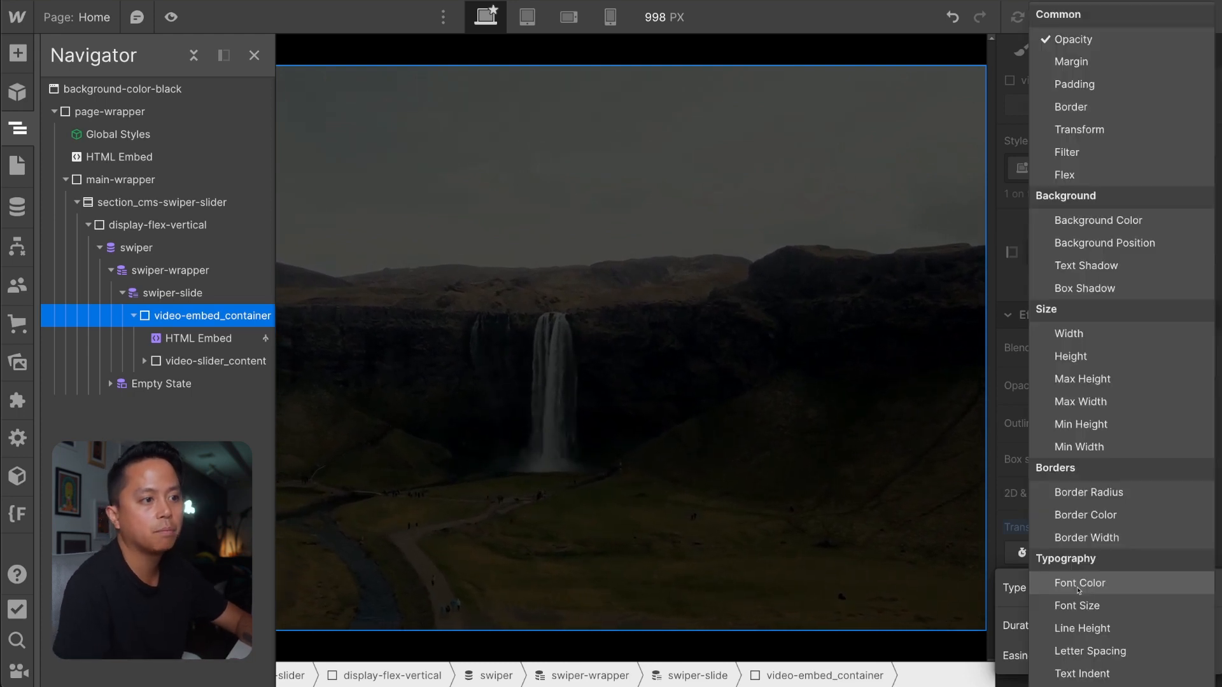
click(1071, 38)
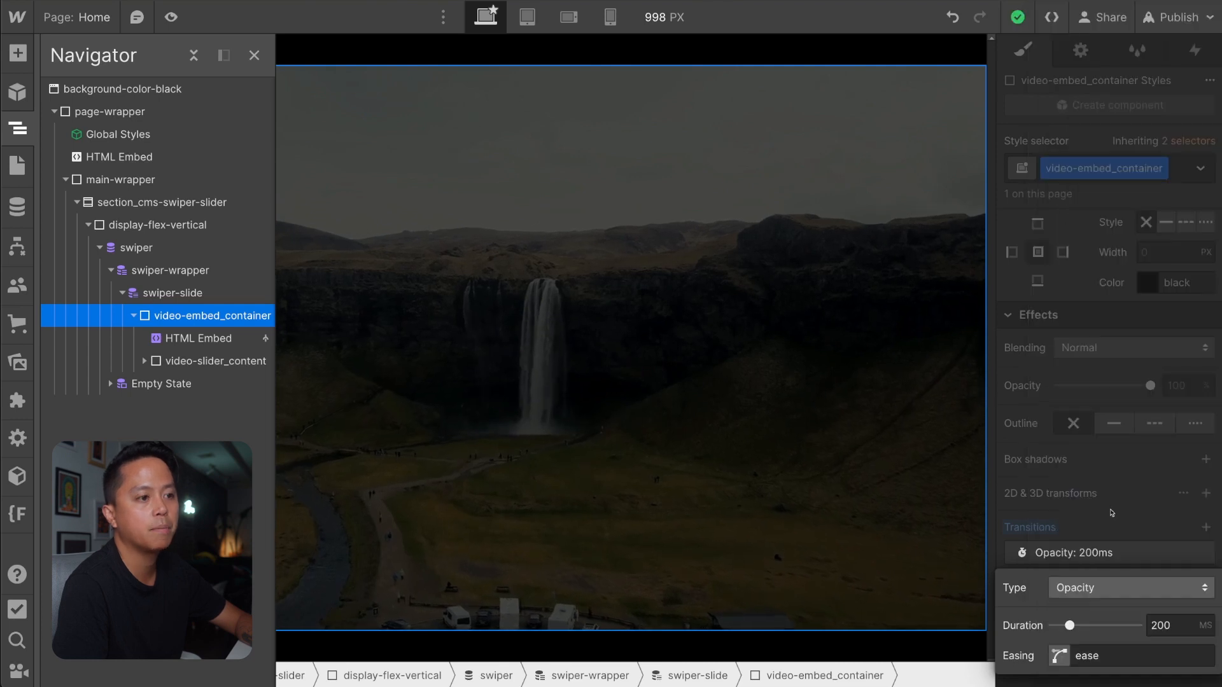
click(1113, 587)
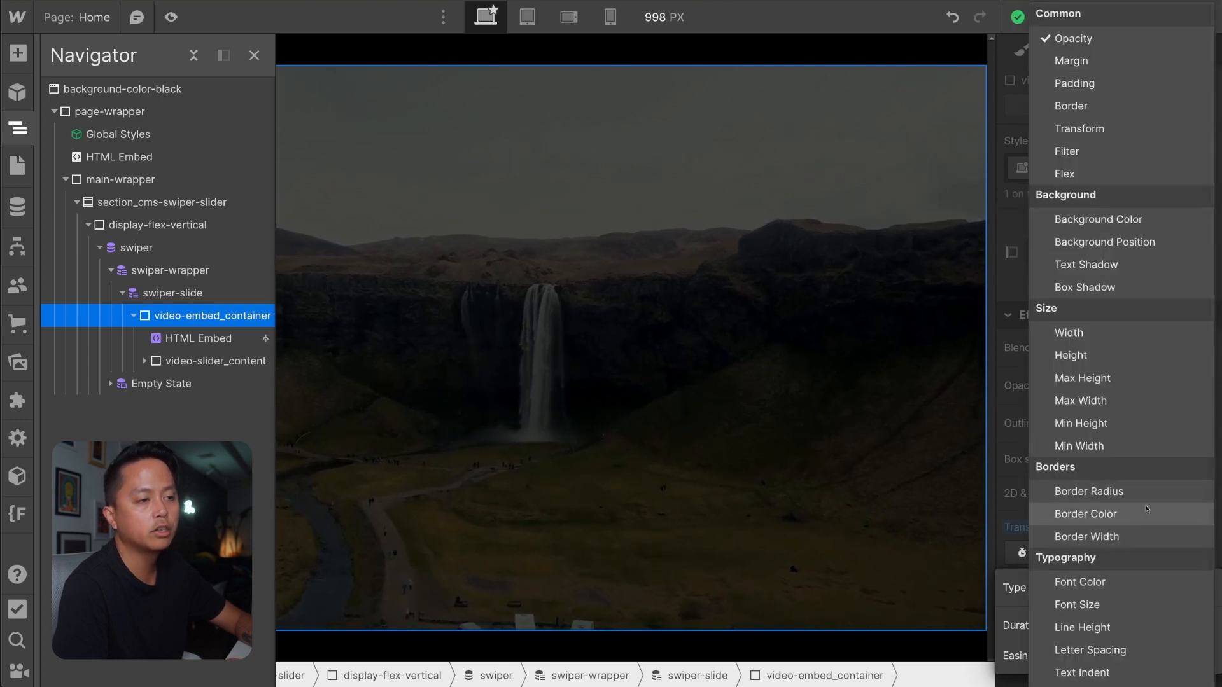
scroll(1146, 509, down, 9)
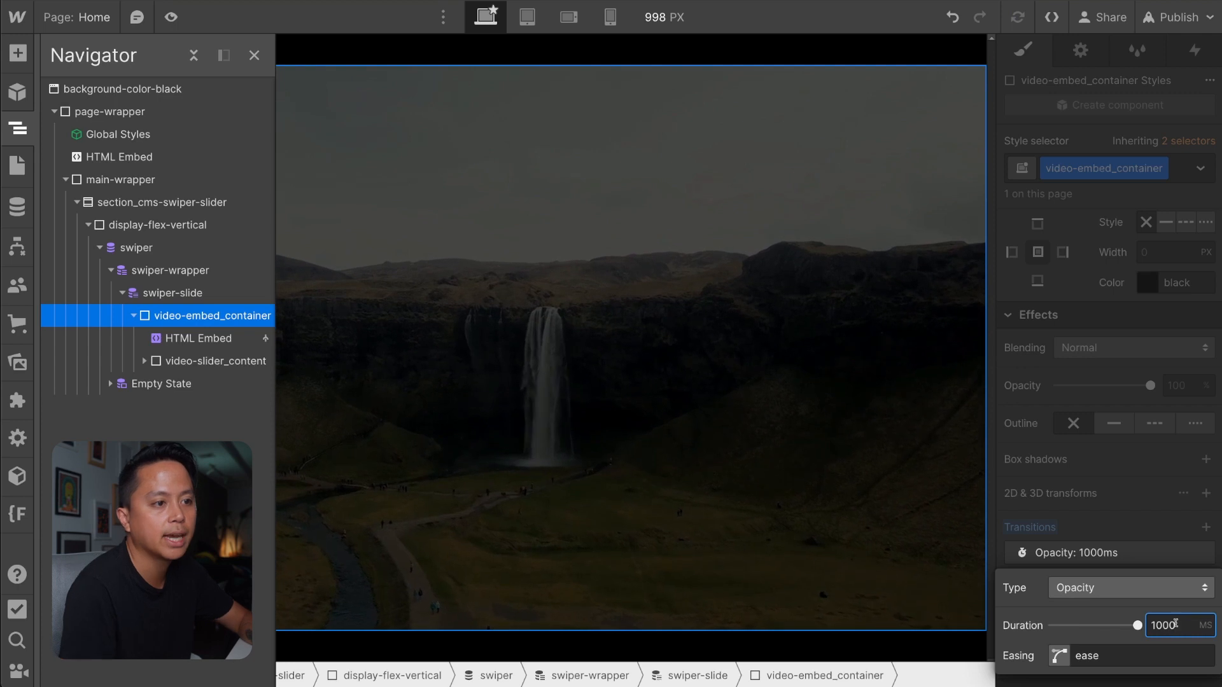
Set the easing of the video-embed_container opacity transition to Ease Out Quad.
click(1093, 655)
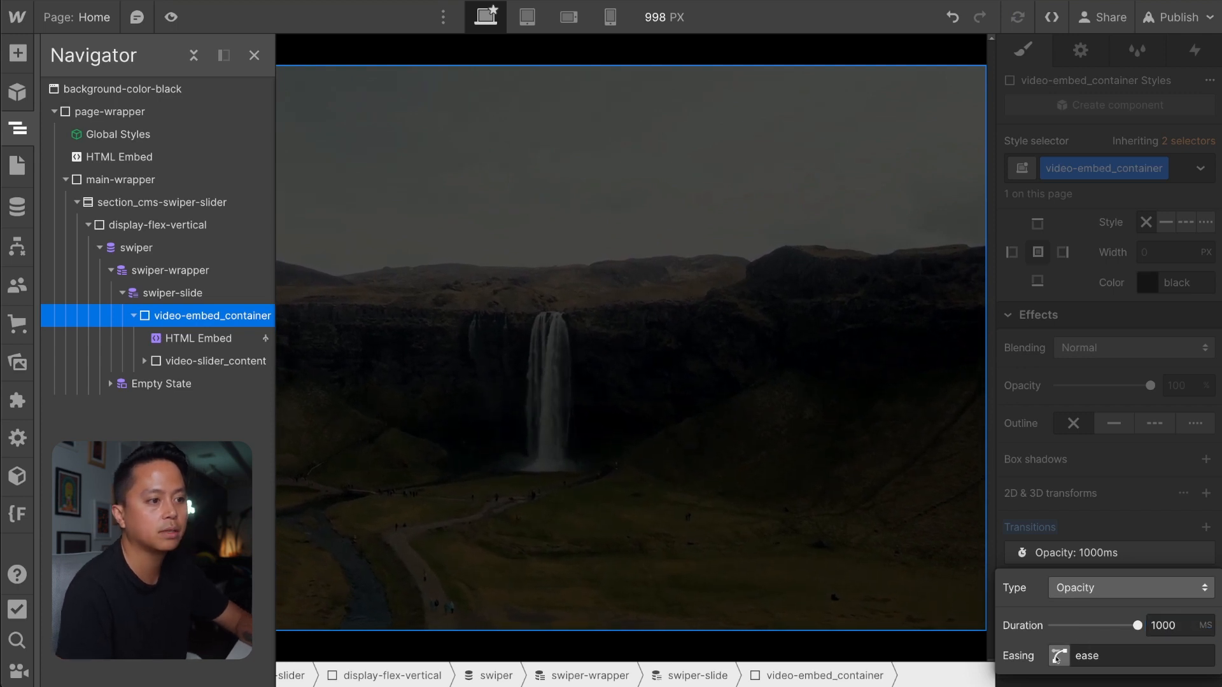
scroll(682, 575, down, 2)
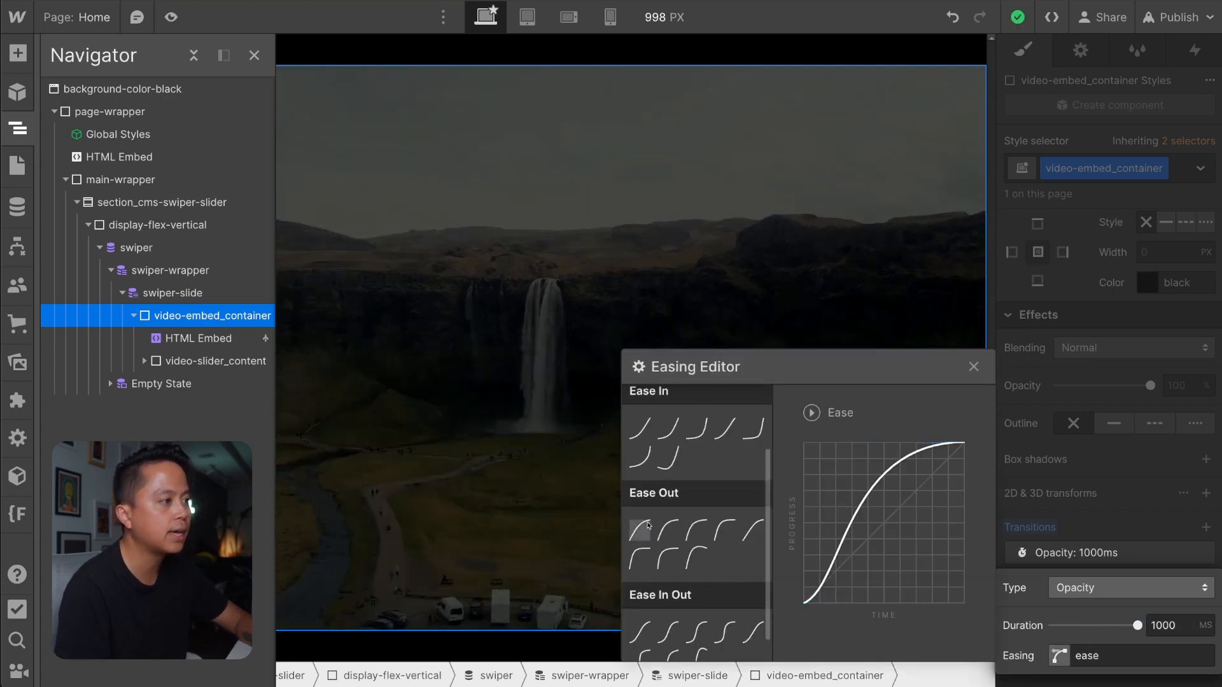
click(640, 530)
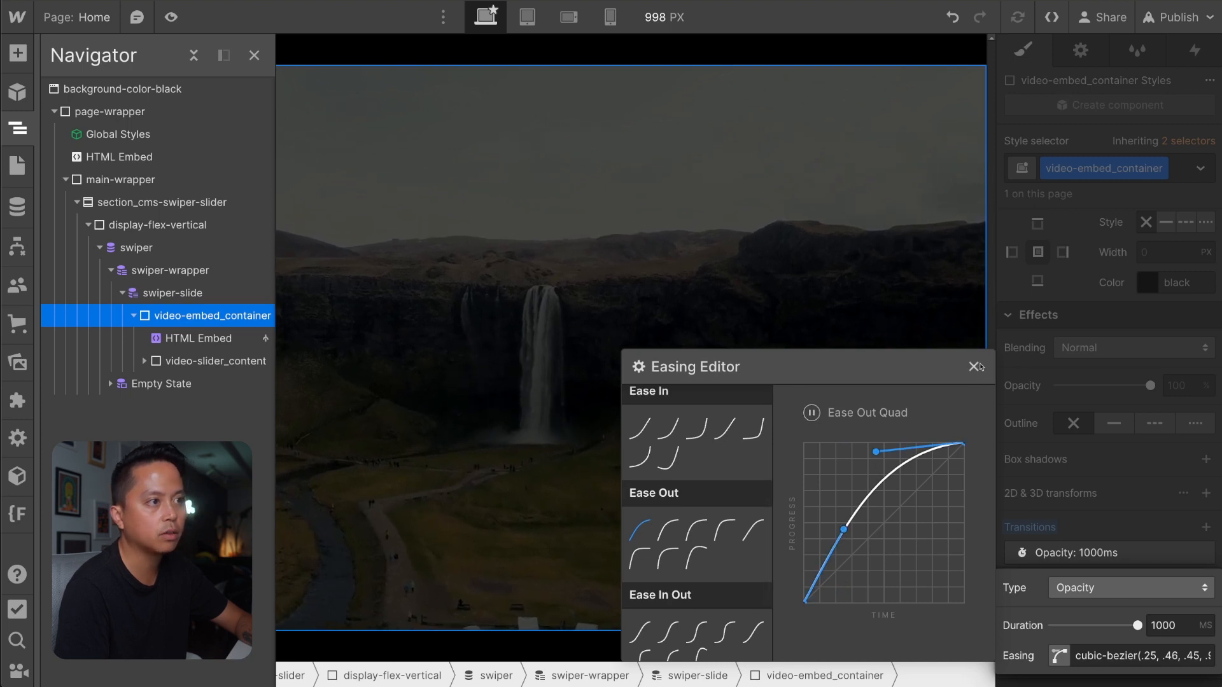
click(973, 367)
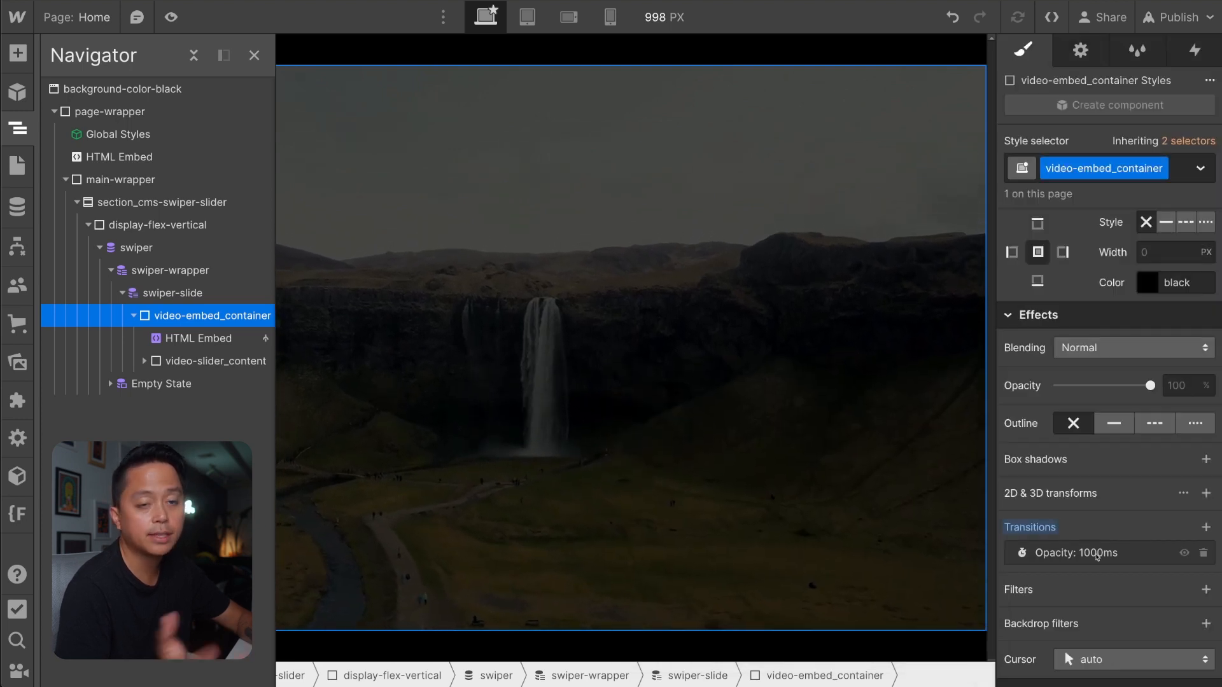
Publish the site to the staging domain, swipe through the live slides to test the fade, and return to the Designer.
click(1178, 17)
click(1120, 297)
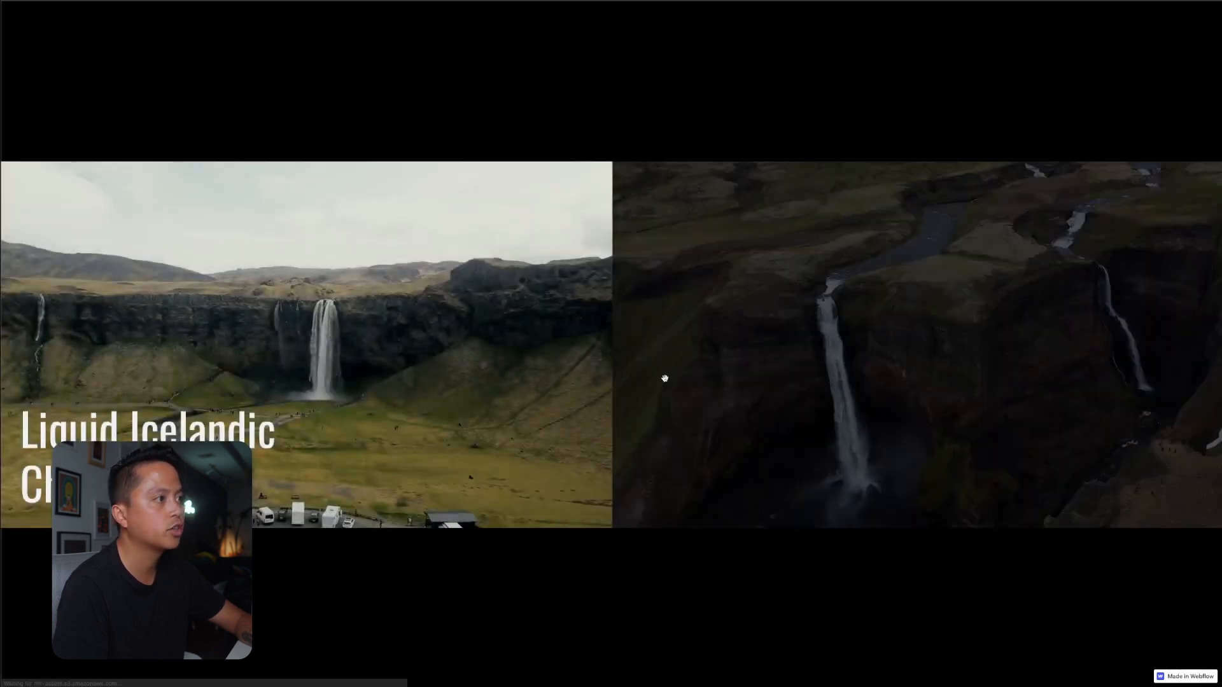
drag(664, 379, 534, 360)
drag(361, 437, 502, 422)
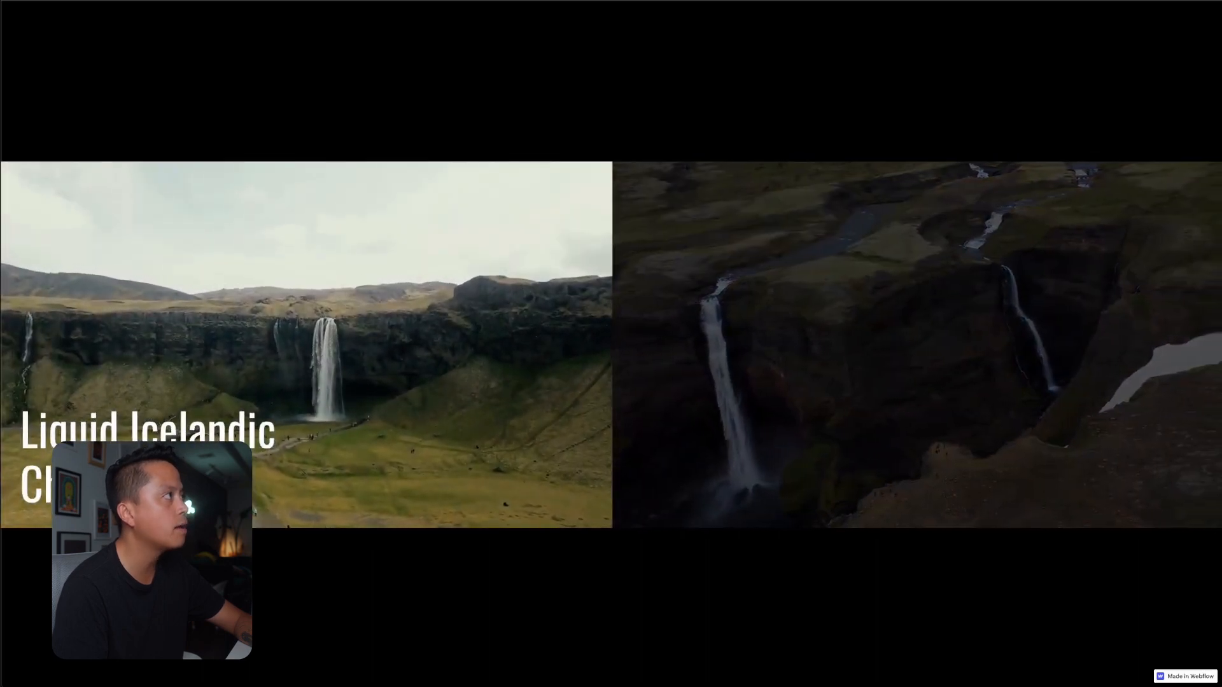
key(ctrl+shift+Tab)
click(995, 299)
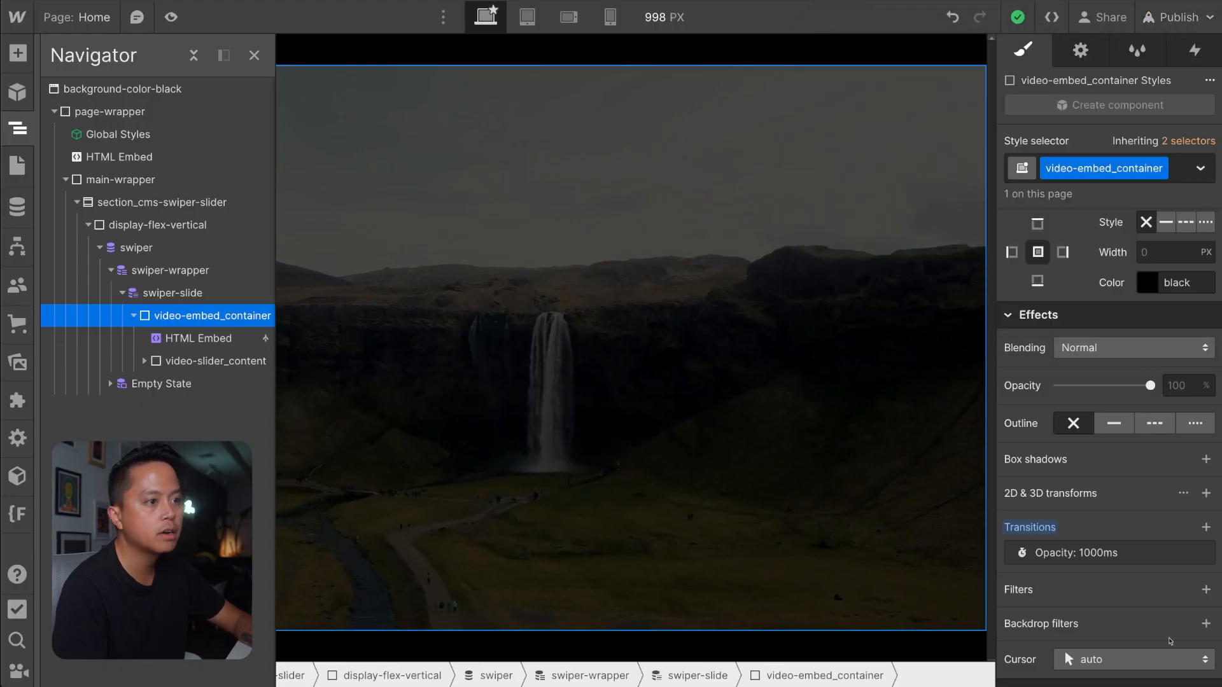
Add an Opacity transition with a duration of 1000 ms to video-slider_content.
click(217, 360)
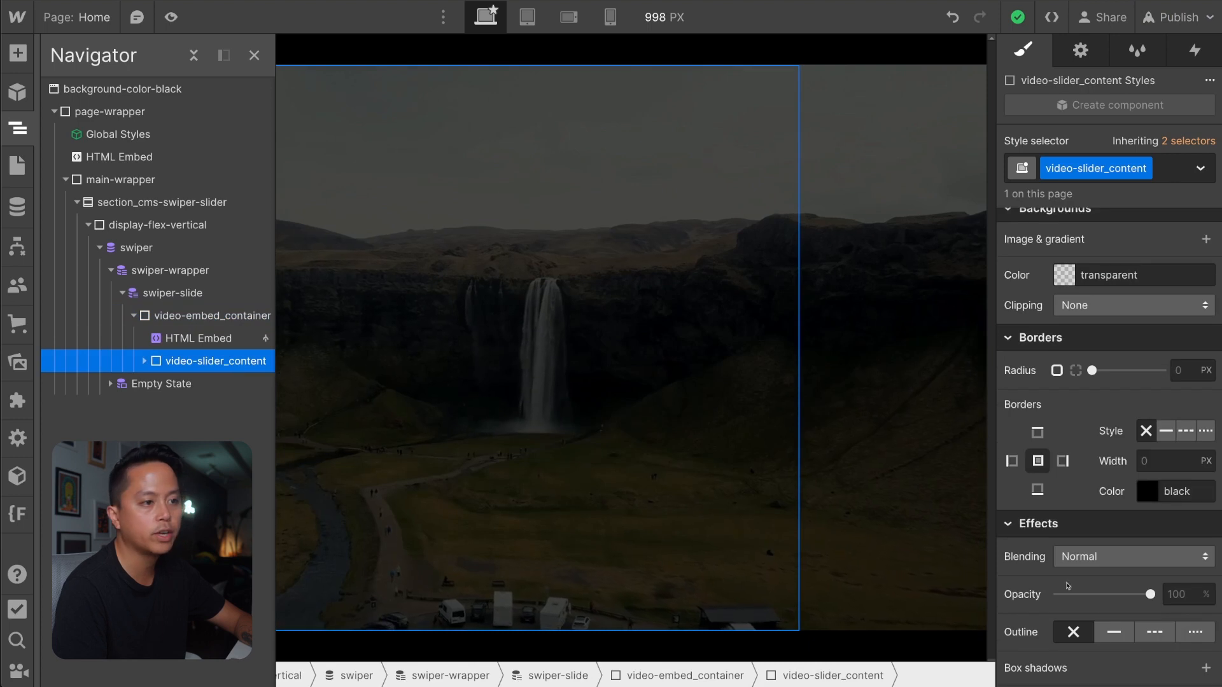
scroll(1102, 495, down, 3)
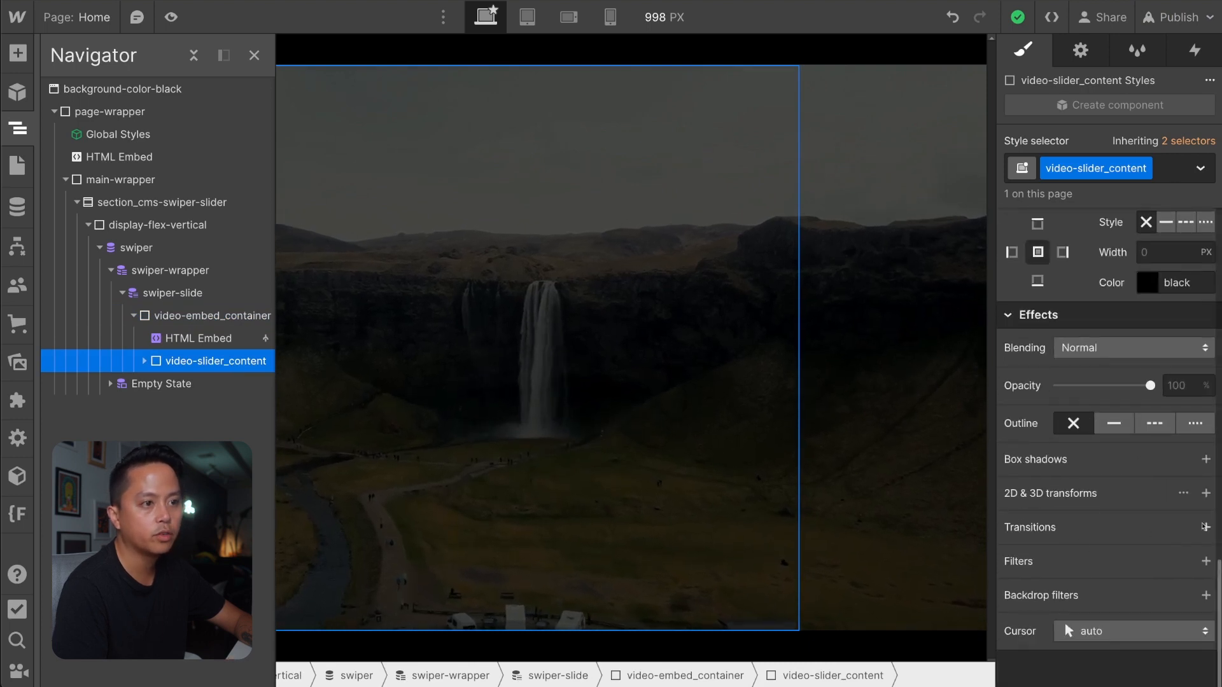
click(1206, 527)
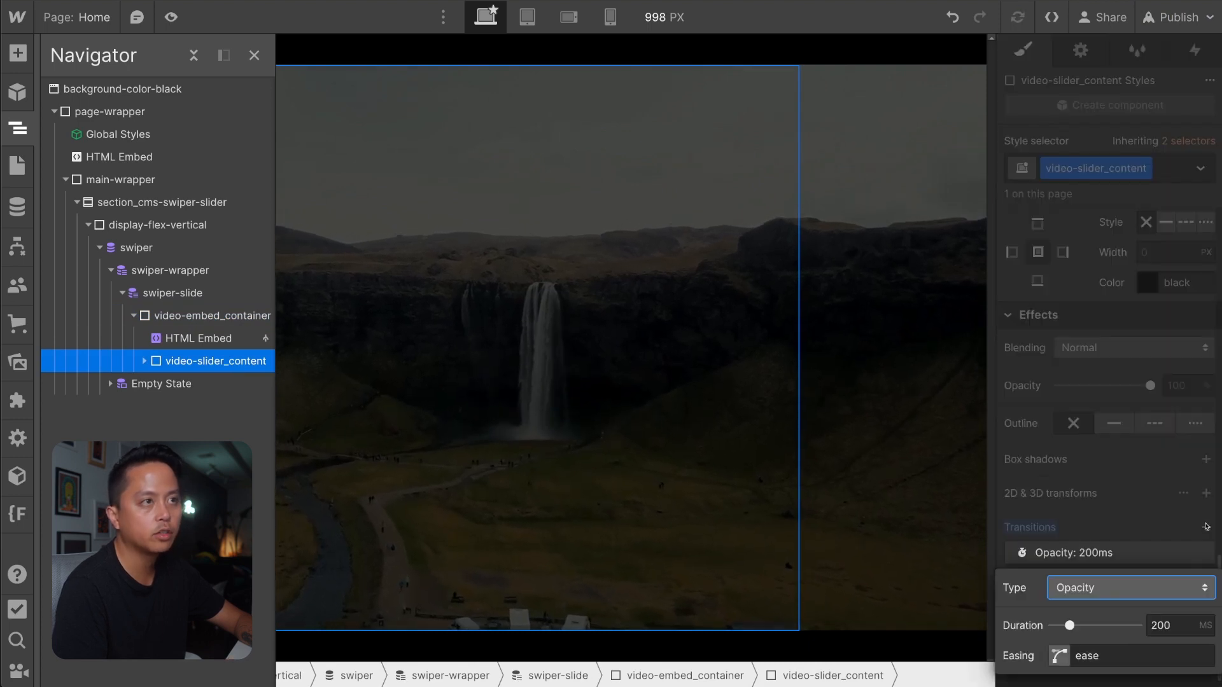
click(1158, 625)
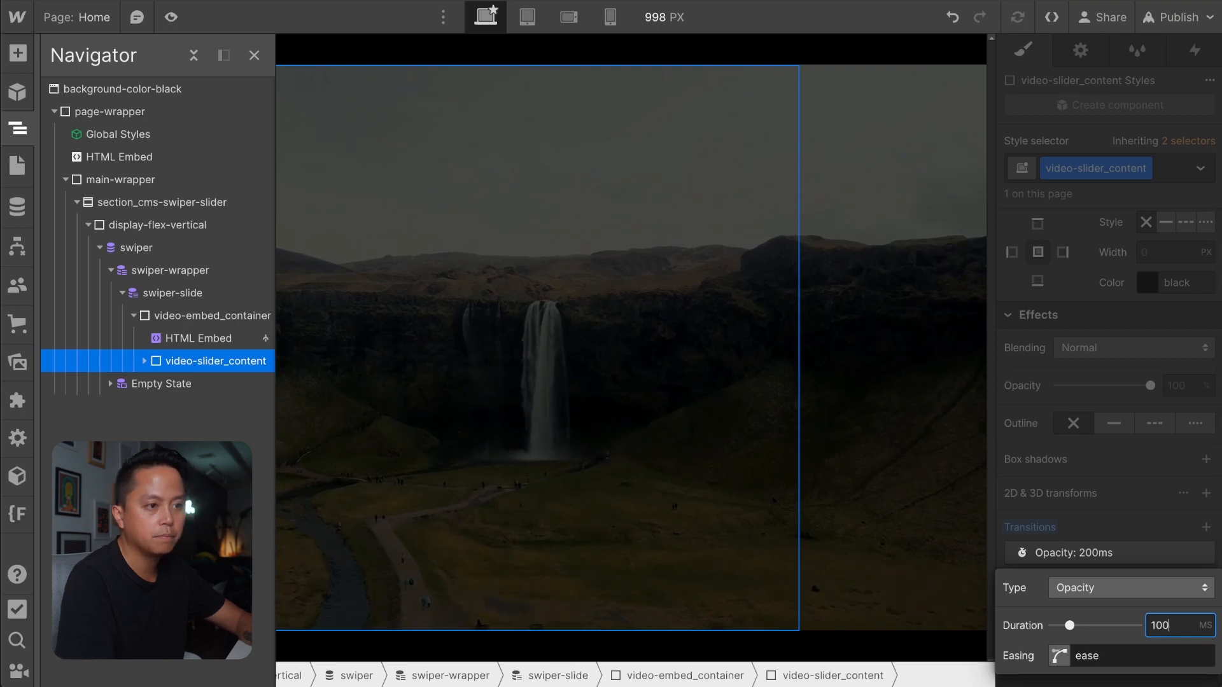
Set the easing of the video-slider_content opacity transition to Ease Out Quad.
click(1059, 656)
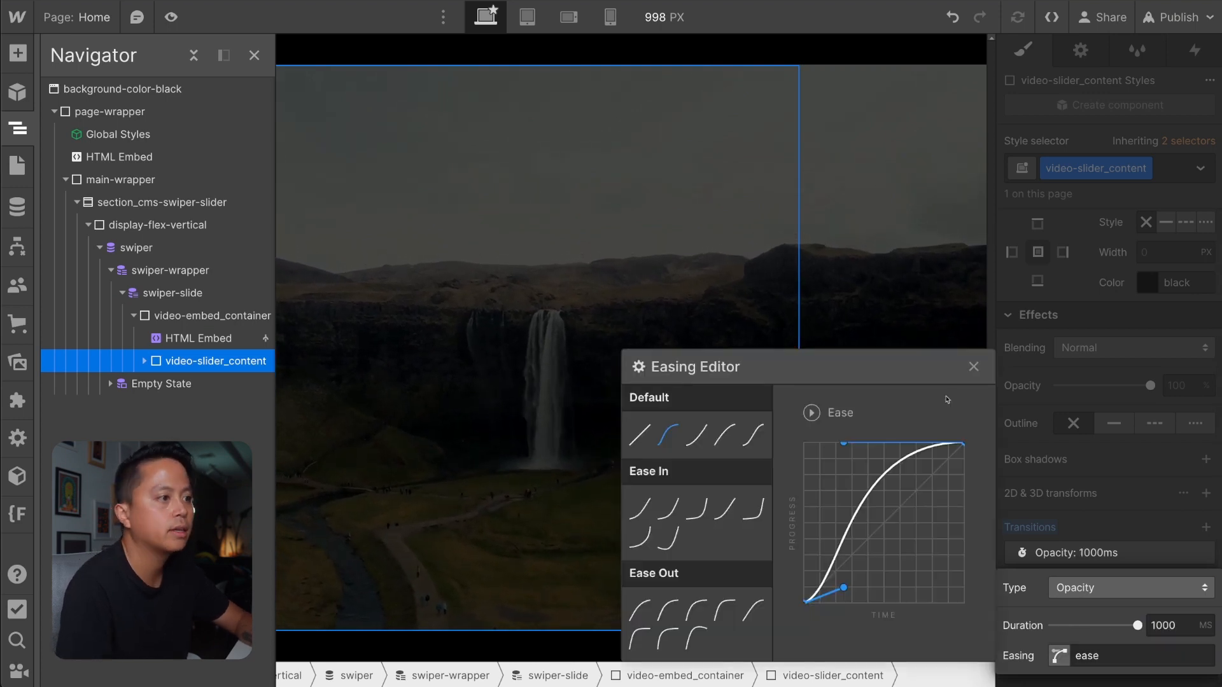
scroll(696, 541, down, 1)
click(639, 552)
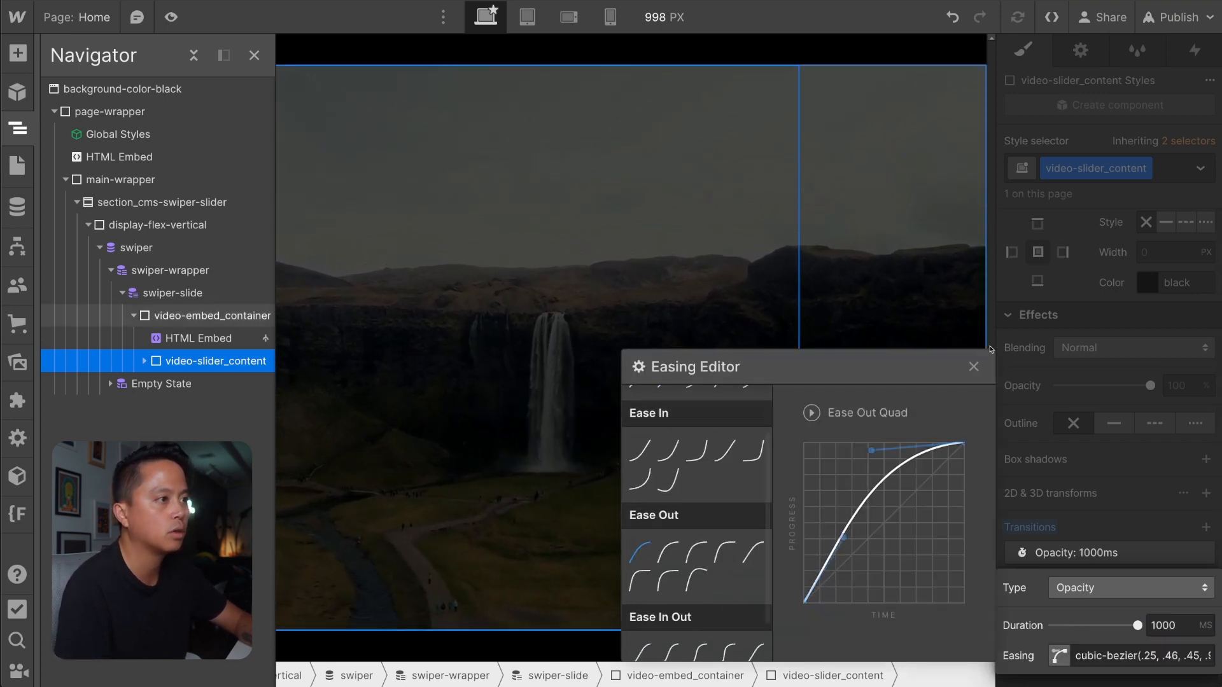
click(974, 366)
click(1088, 497)
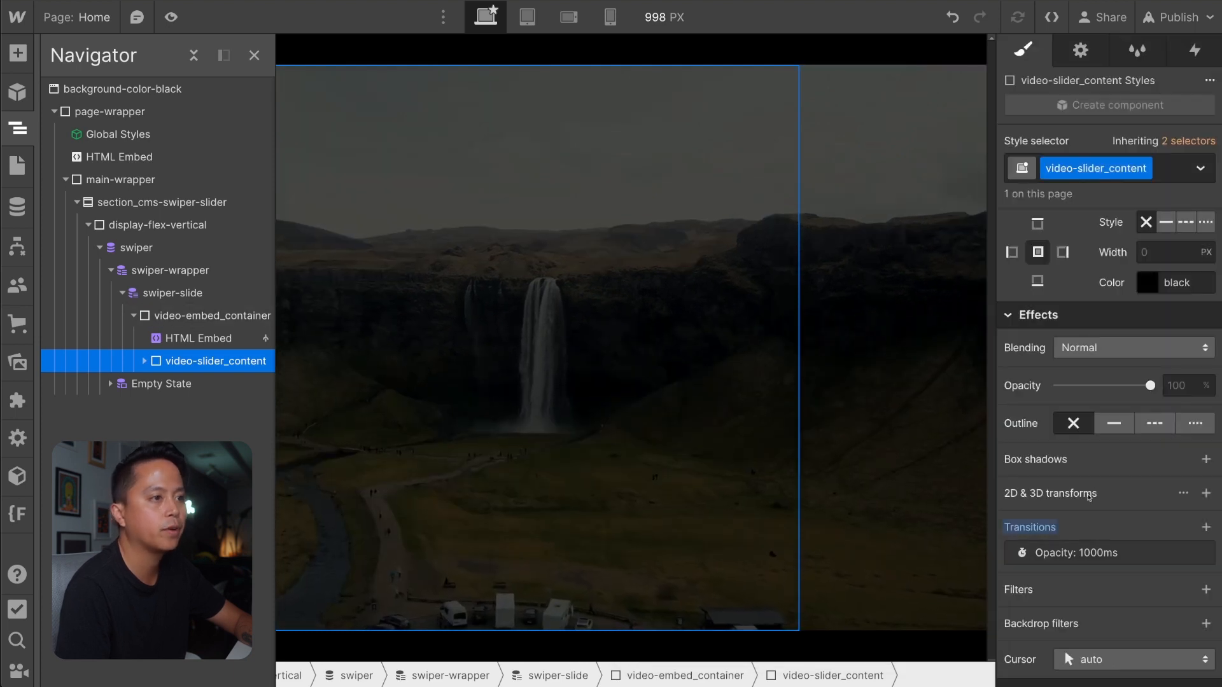
Publish the site to the staging domain and swipe the live slides to test the fade of the slide content.
click(1196, 17)
click(1123, 297)
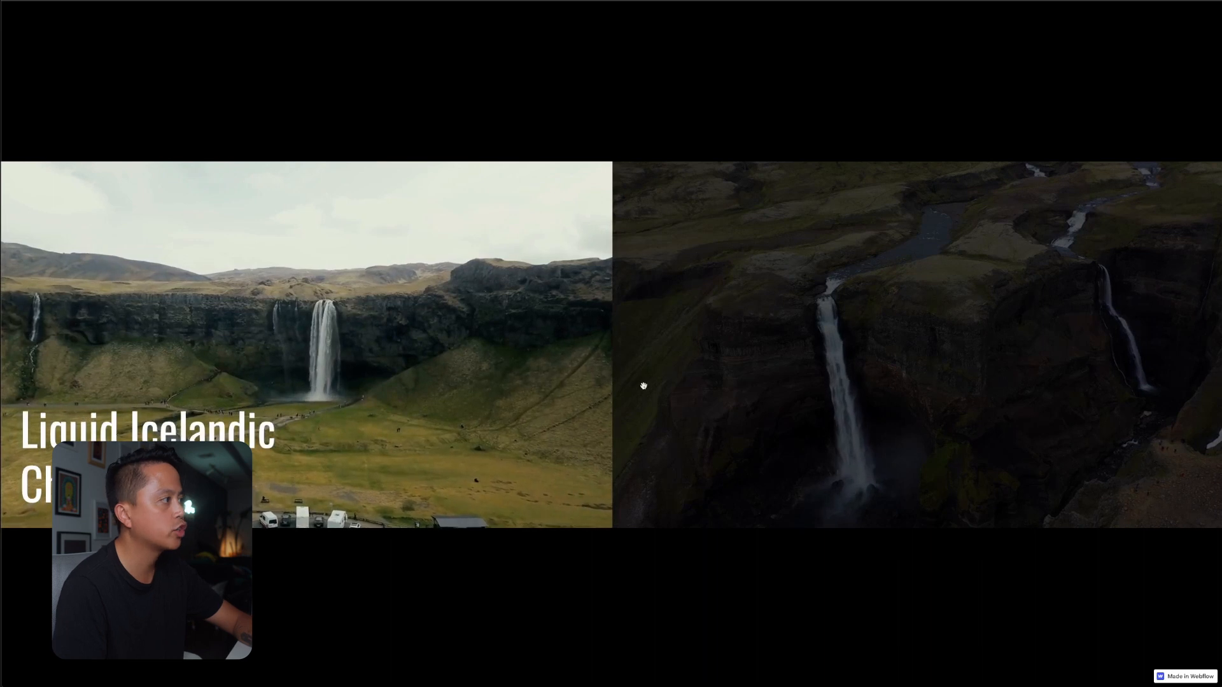
drag(642, 385, 610, 400)
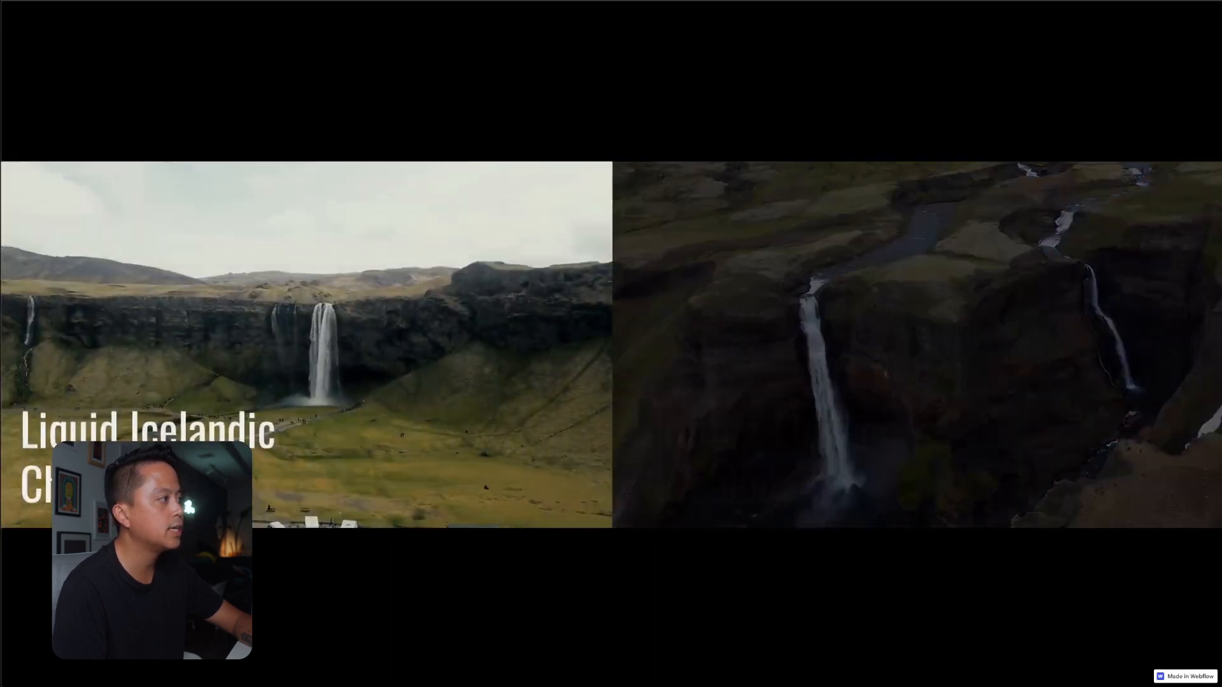
drag(410, 459, 242, 460)
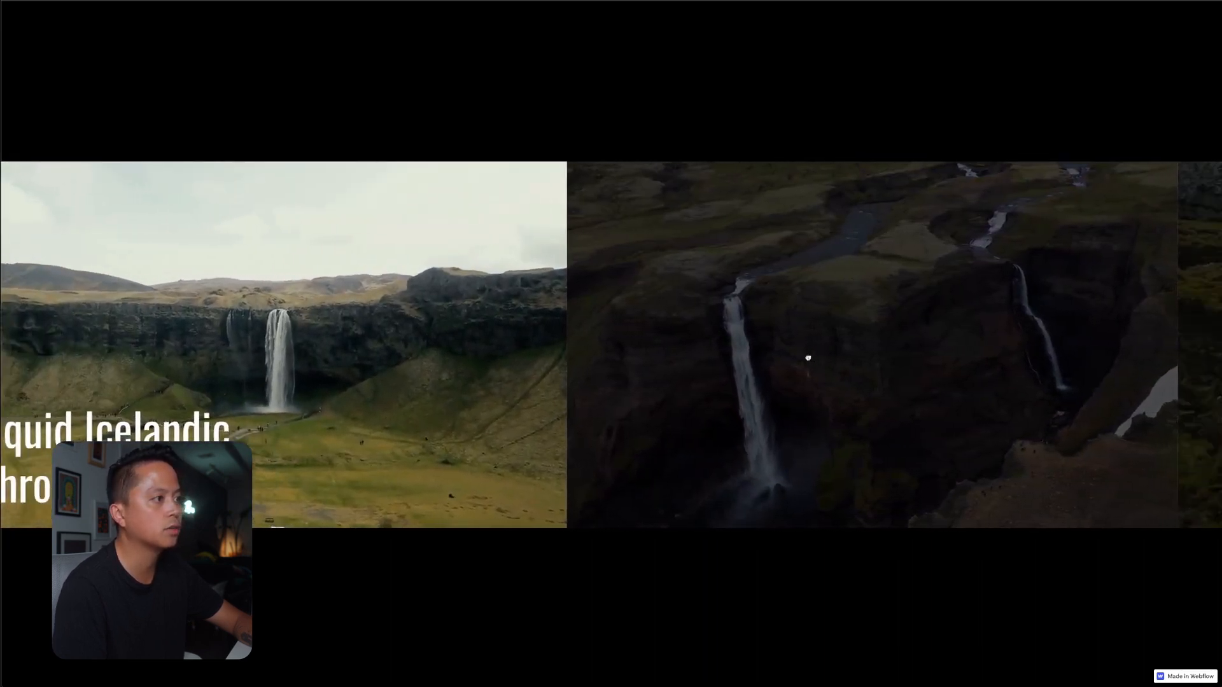
drag(807, 357, 796, 401)
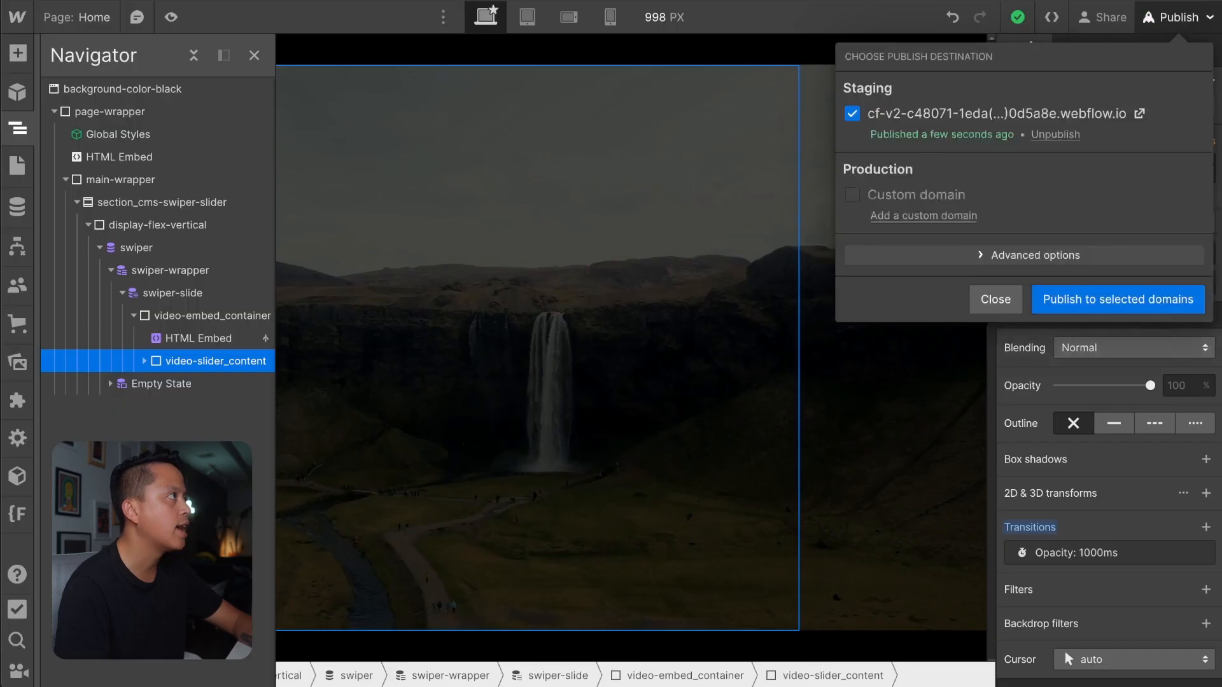
click(995, 299)
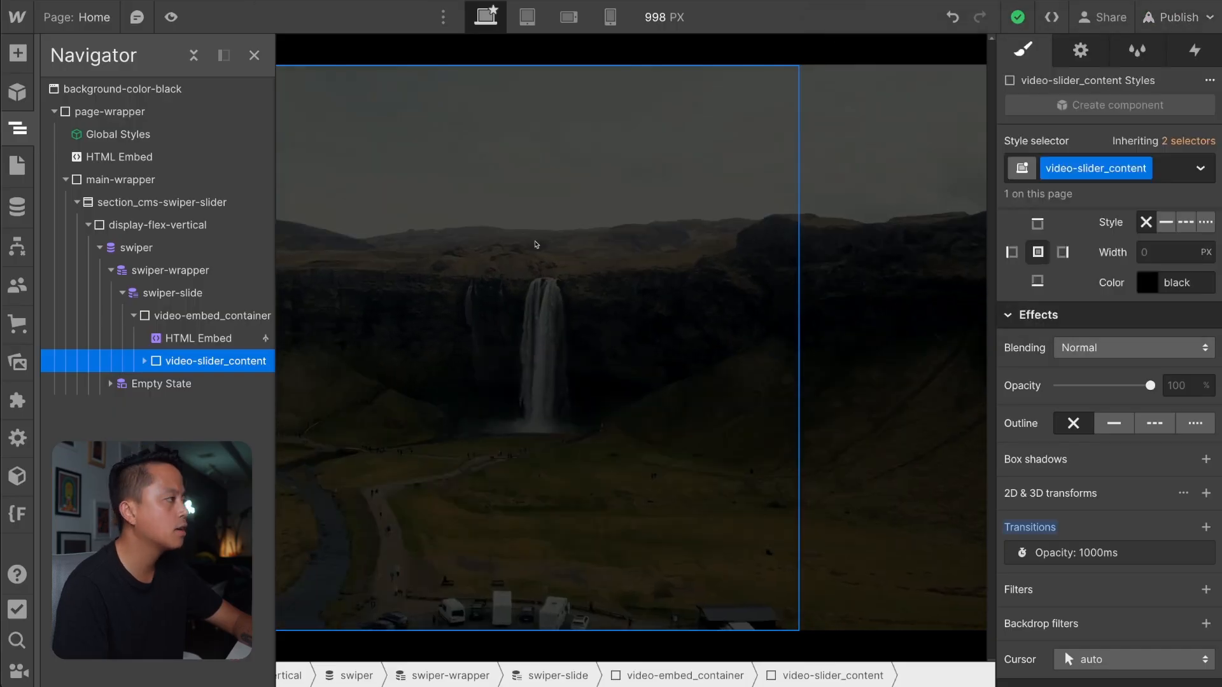
key(z)
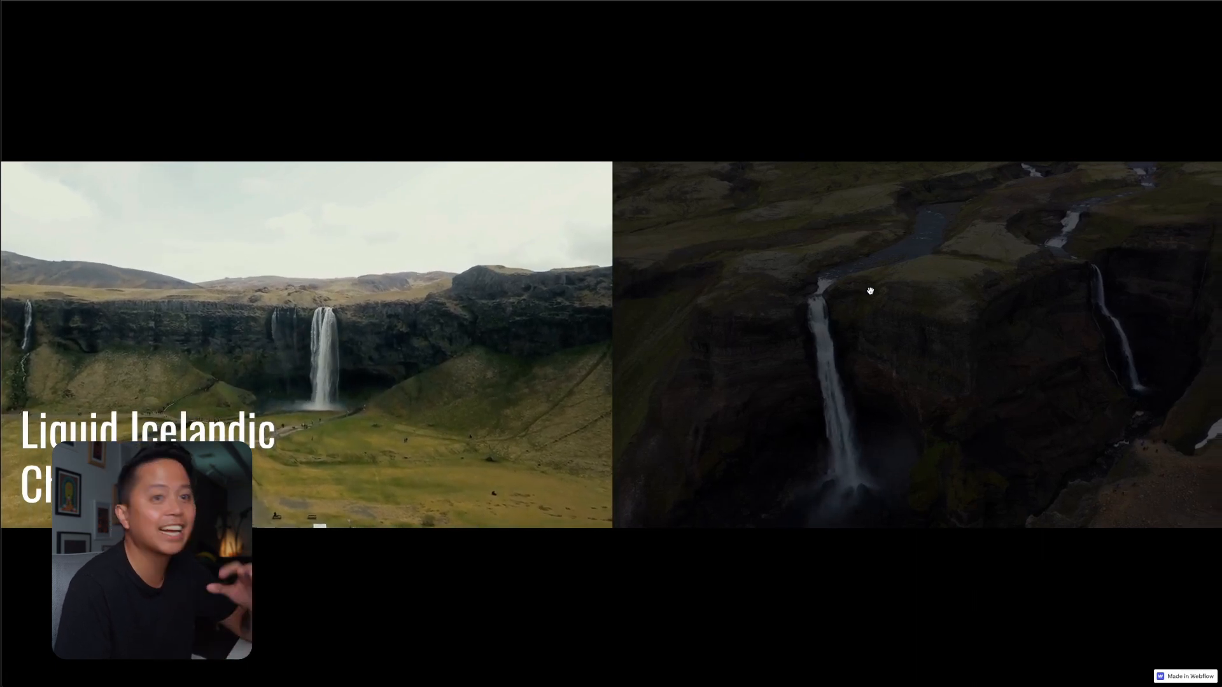
drag(872, 295, 817, 300)
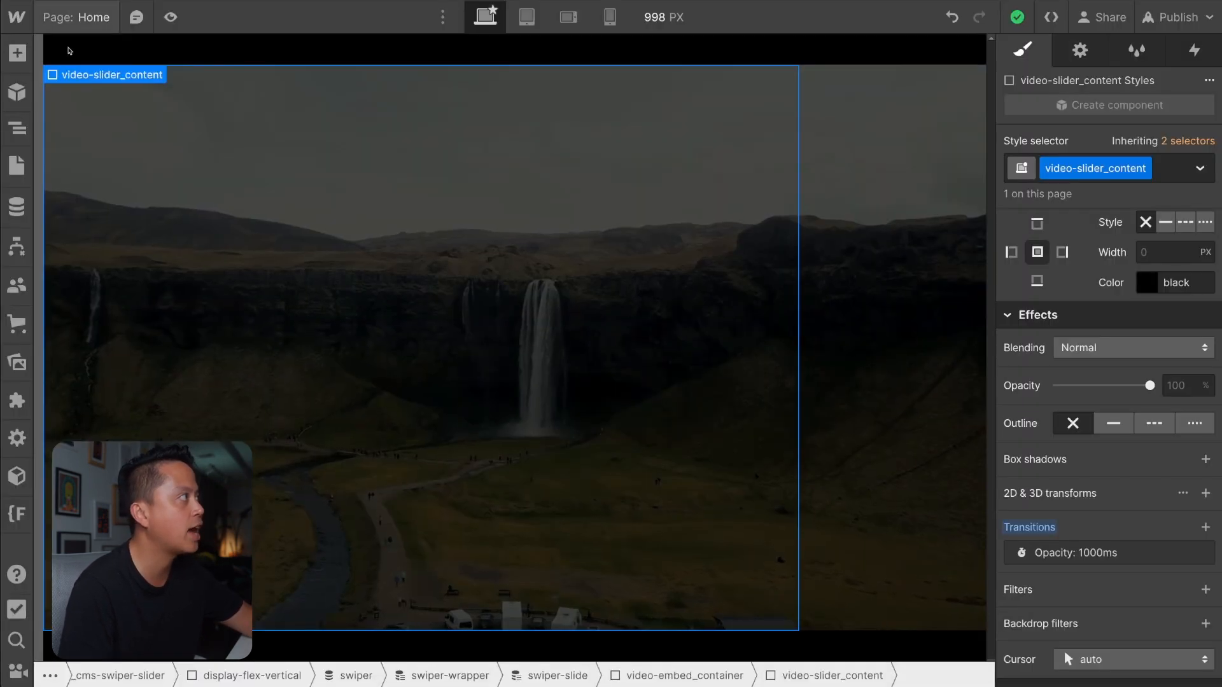
Open the Home page settings in the Designer and examine the Swiper parameters in the code before the closing body tag.
click(17, 165)
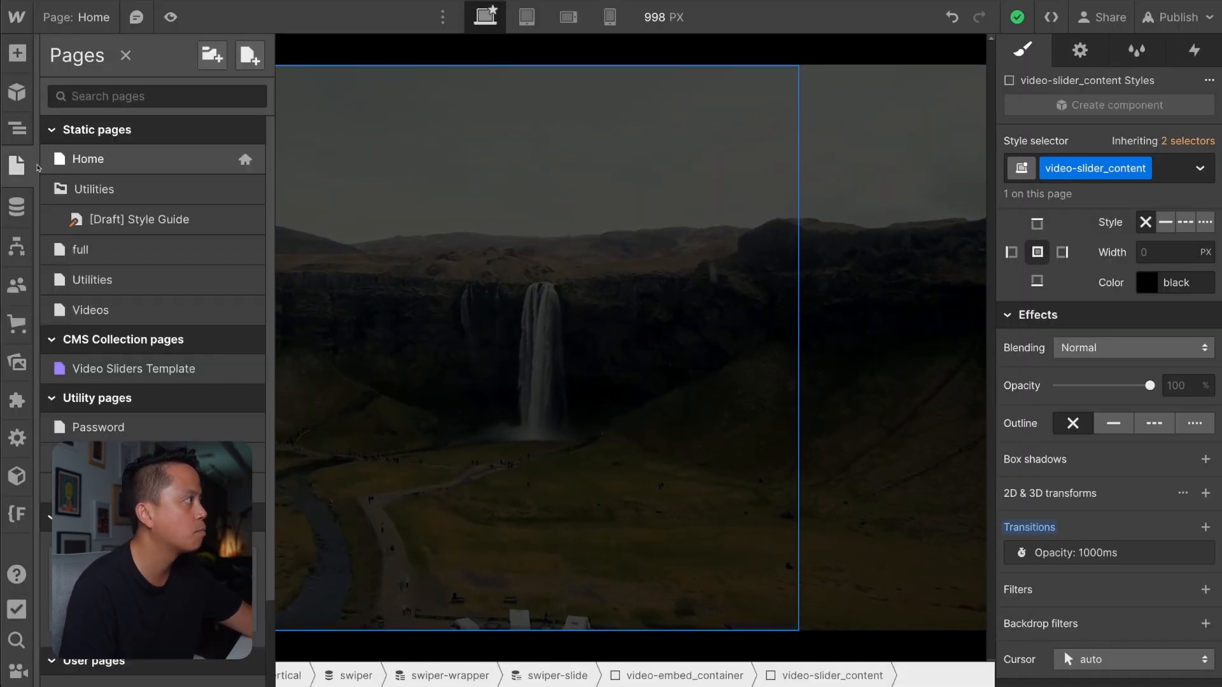
click(245, 159)
scroll(443, 446, down, 15)
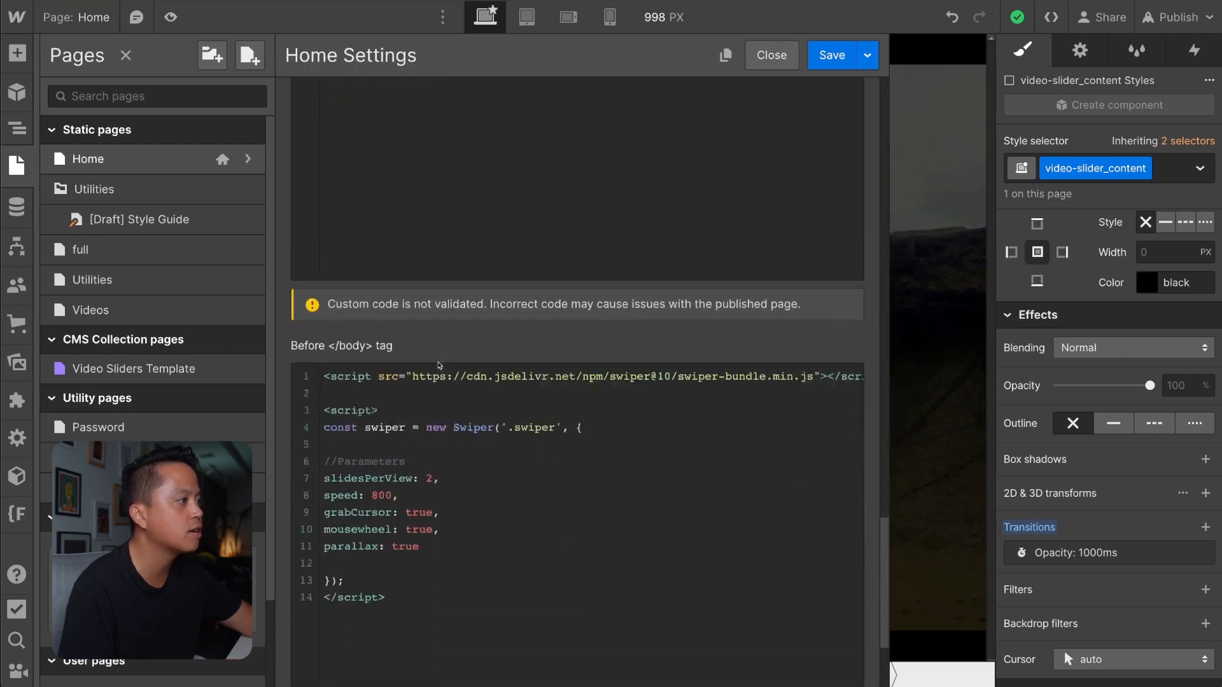
click(432, 482)
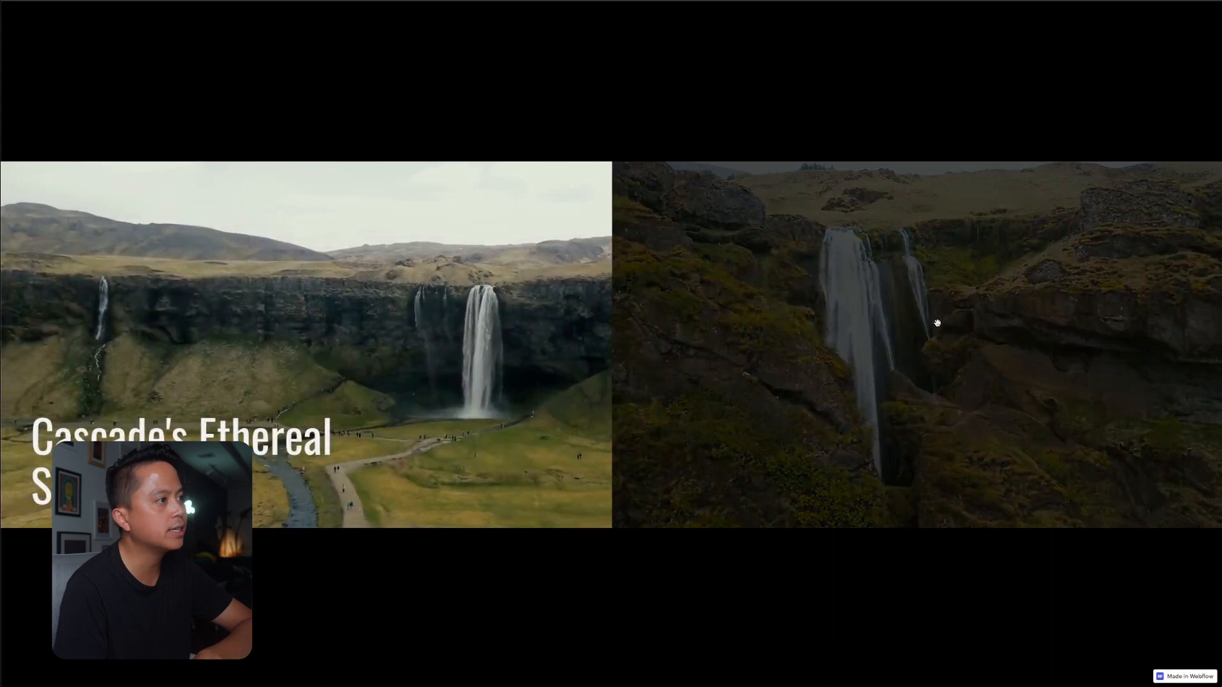
Swipe back and forth through the live slides to examine how the videos move between active and inactive slides.
drag(937, 323, 838, 350)
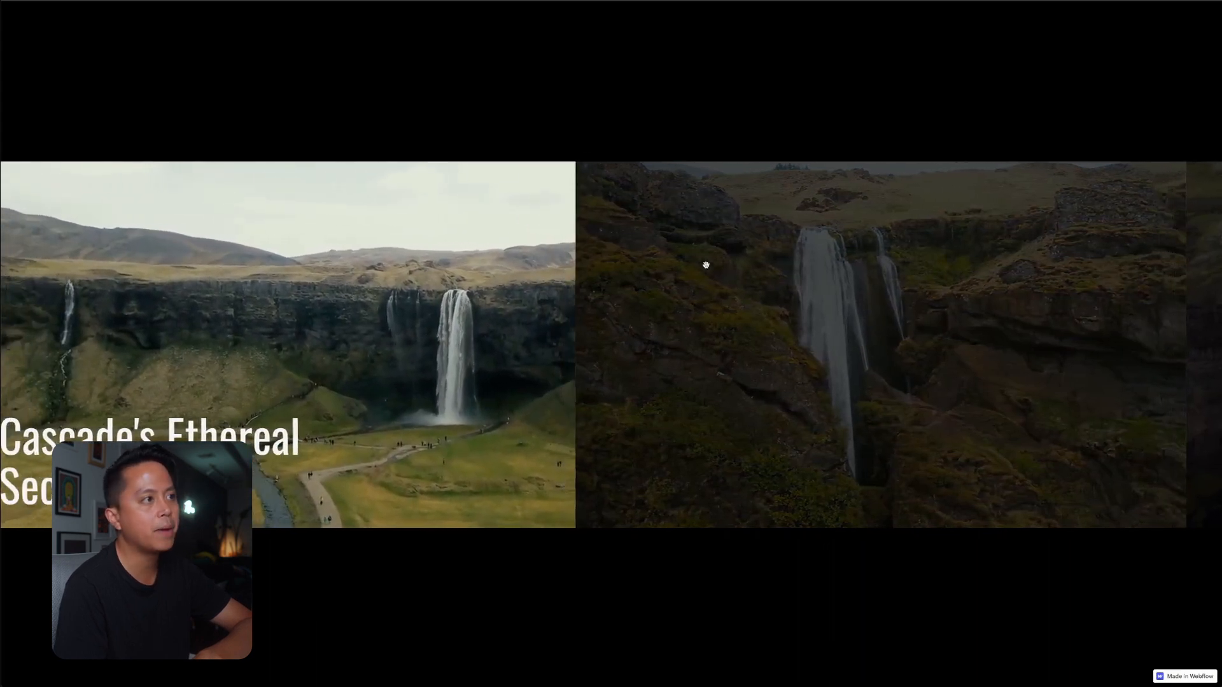
drag(706, 265, 766, 319)
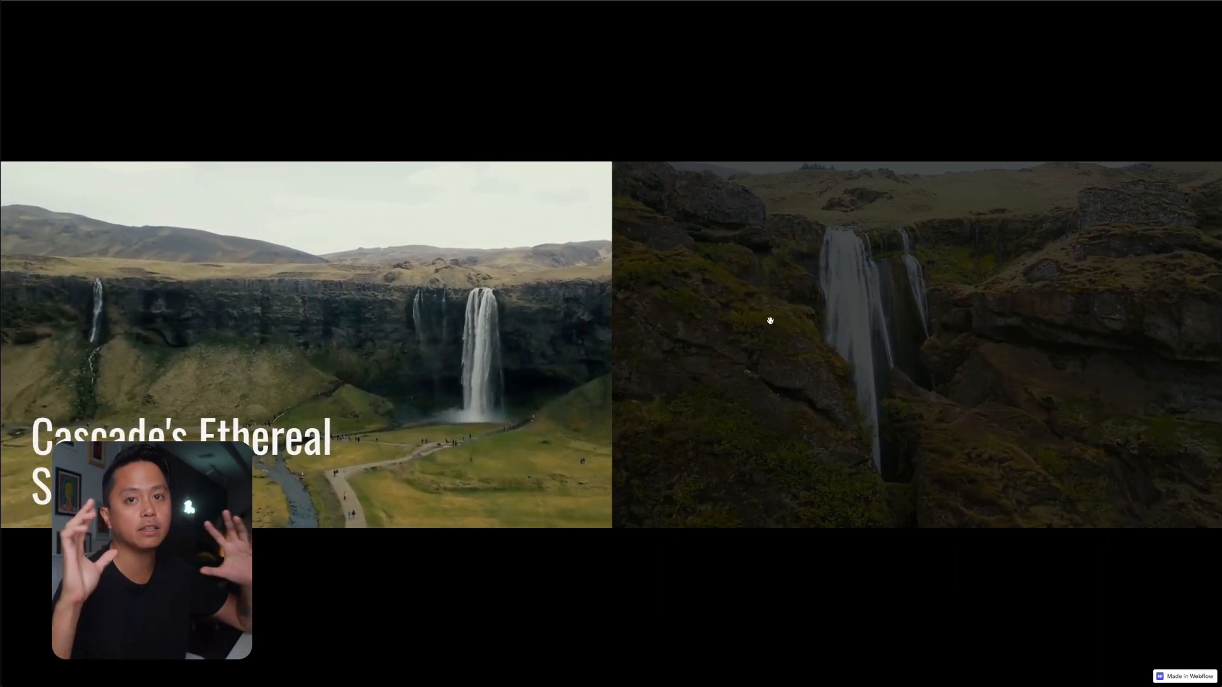
drag(502, 340, 613, 360)
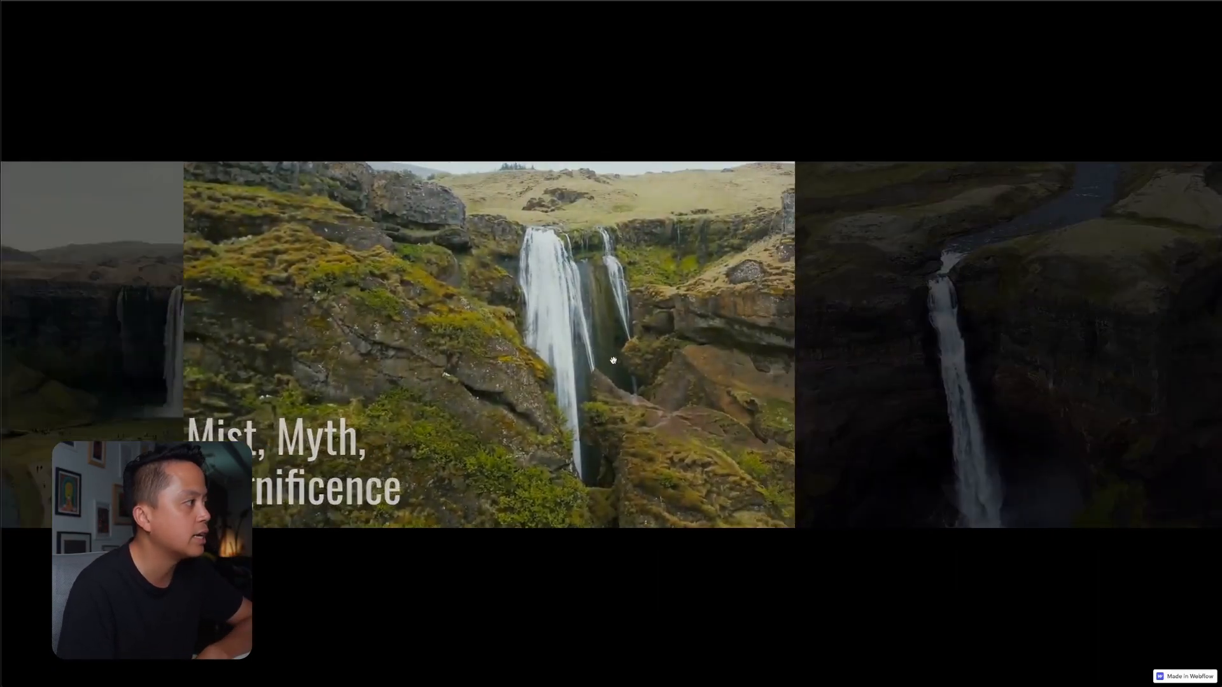
drag(792, 362, 831, 355)
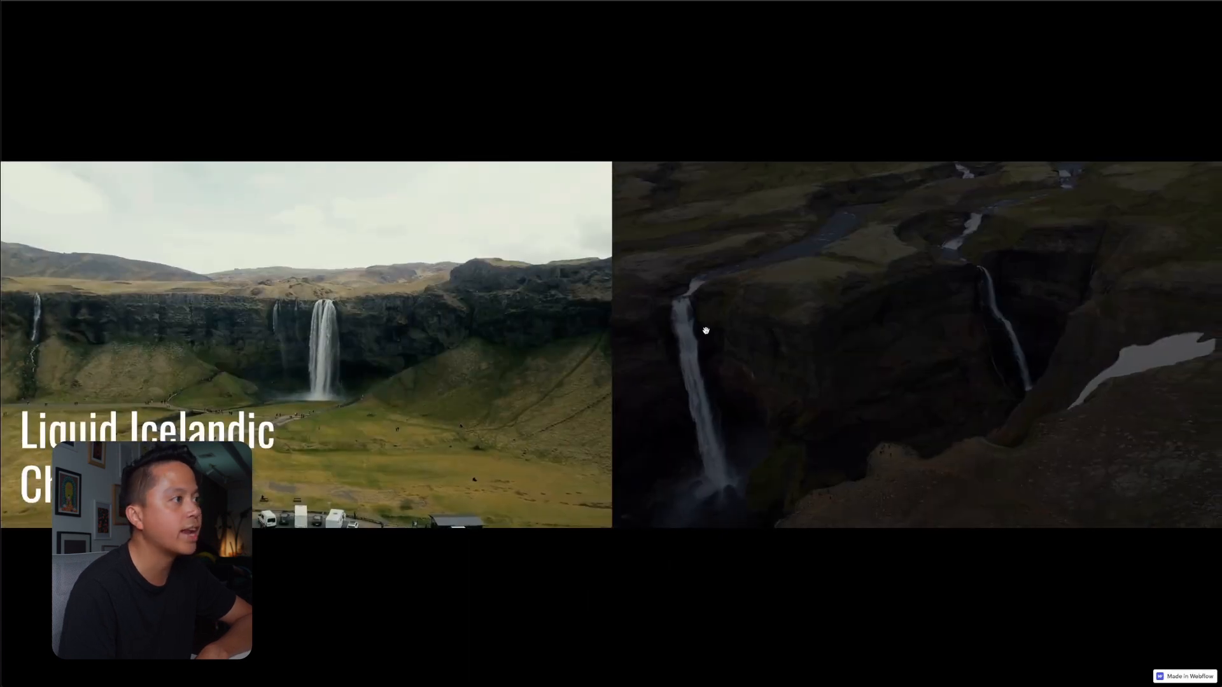
drag(704, 330, 515, 349)
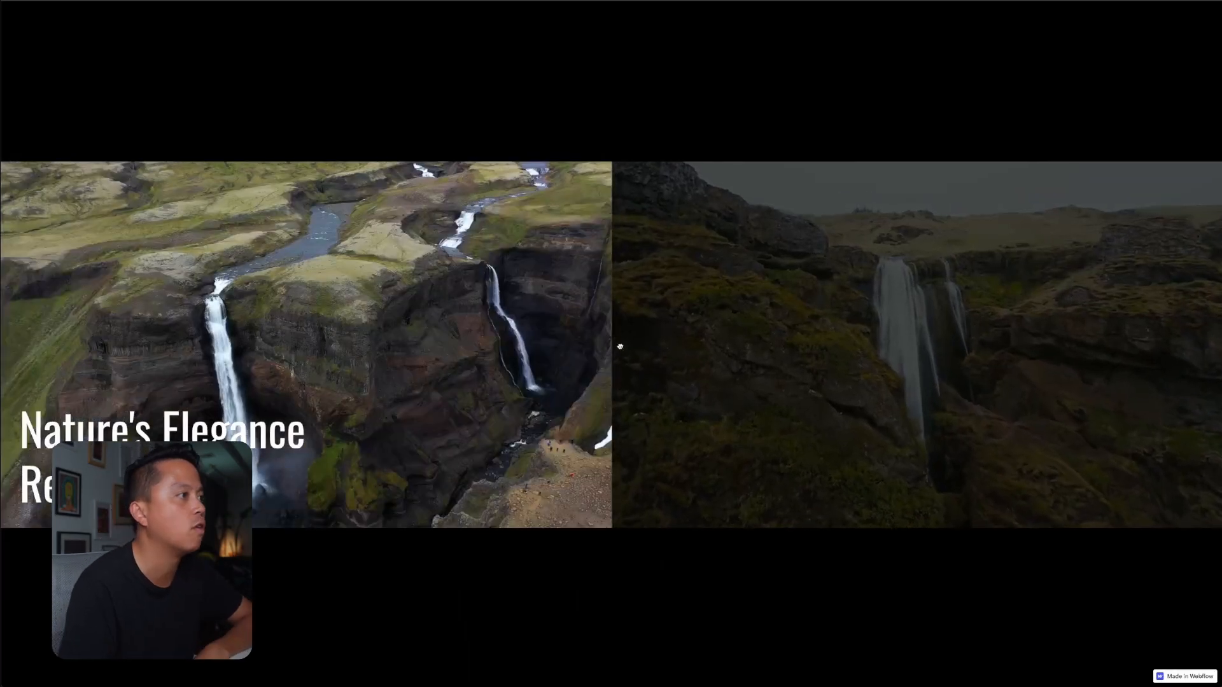
drag(619, 347, 546, 346)
drag(324, 342, 754, 393)
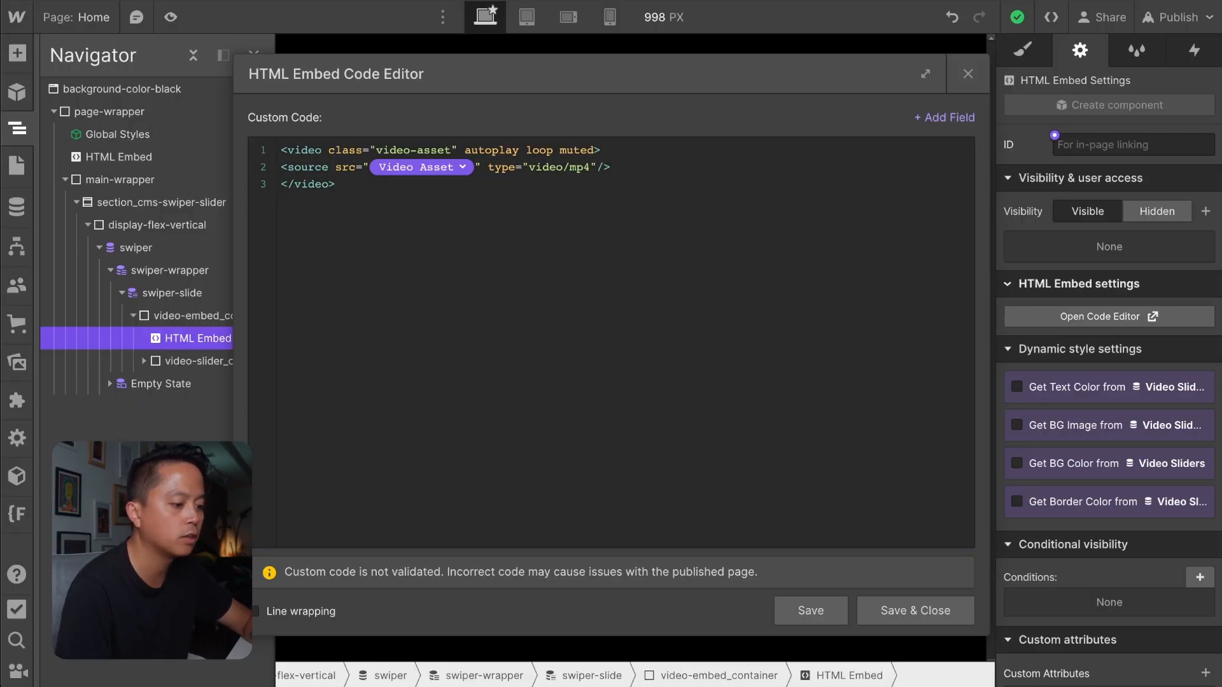
Add data-swiper-parallax="25%" to the video tag in the HTML Embed inside video-embed_container, and save and close the code.
click(323, 152)
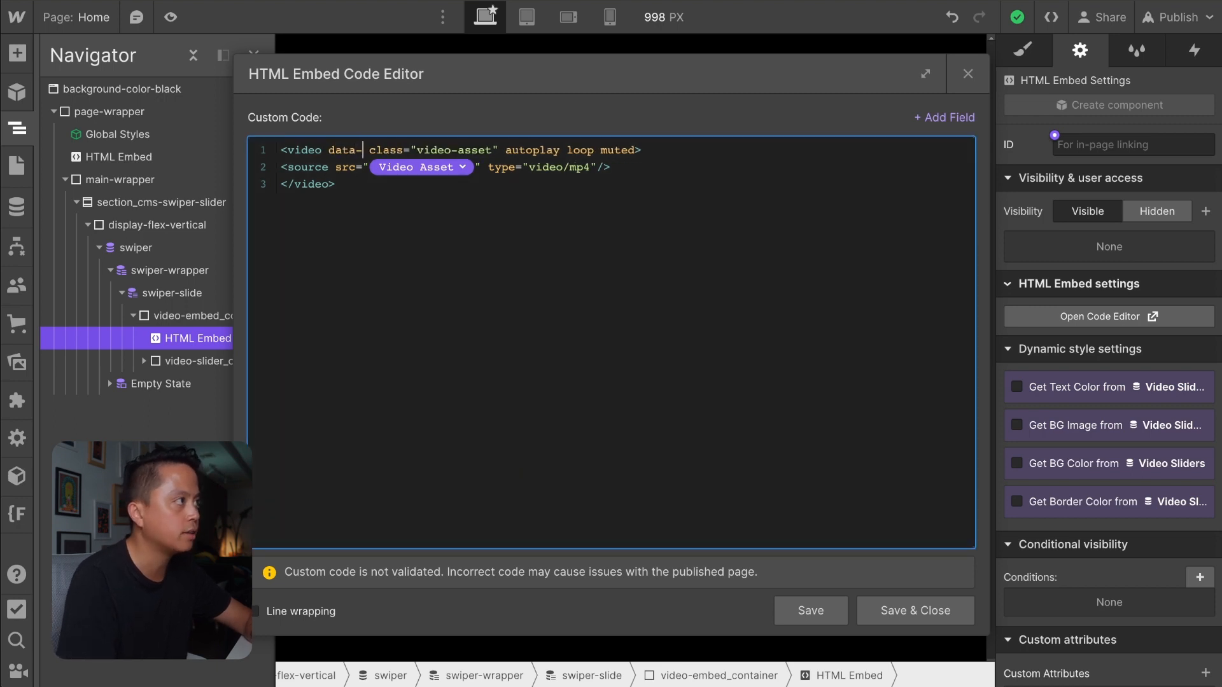
text(data-swiper-parallax)
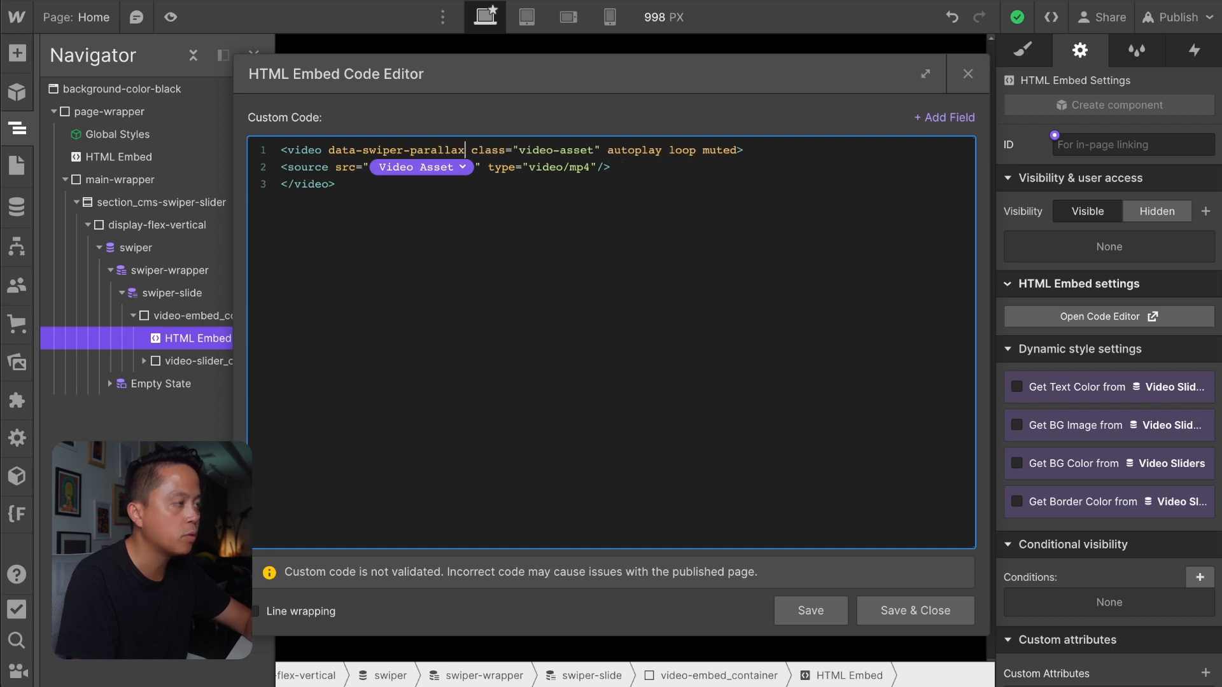
text(="")
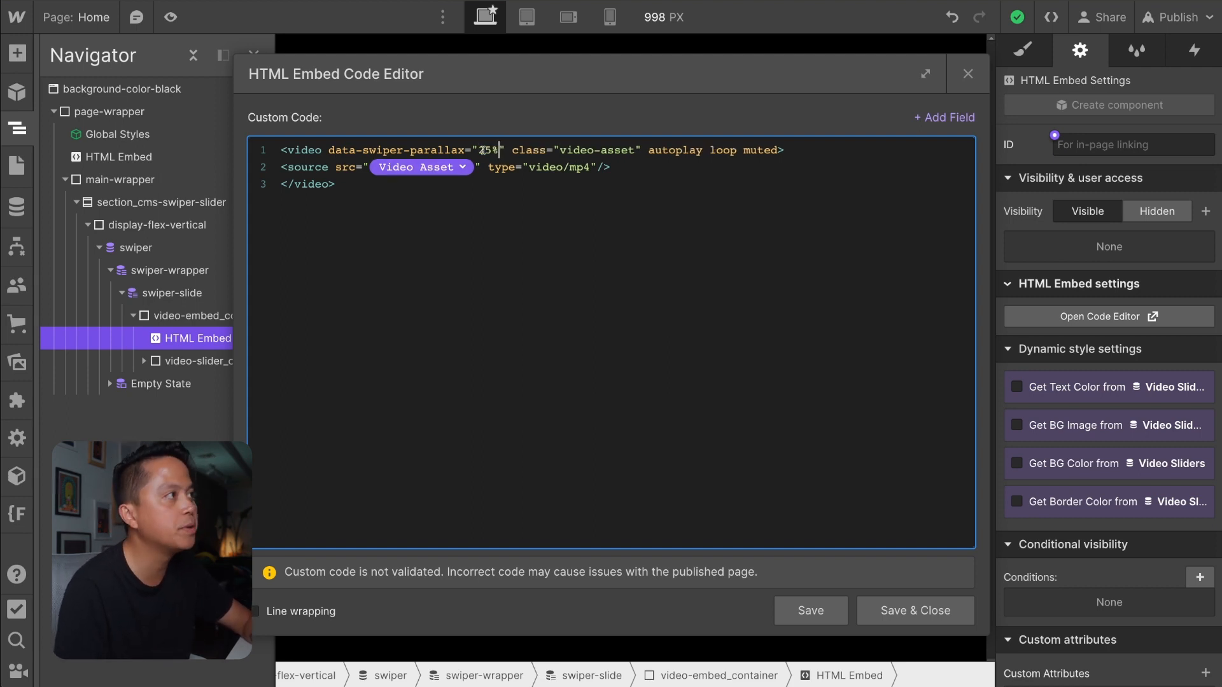
click(914, 611)
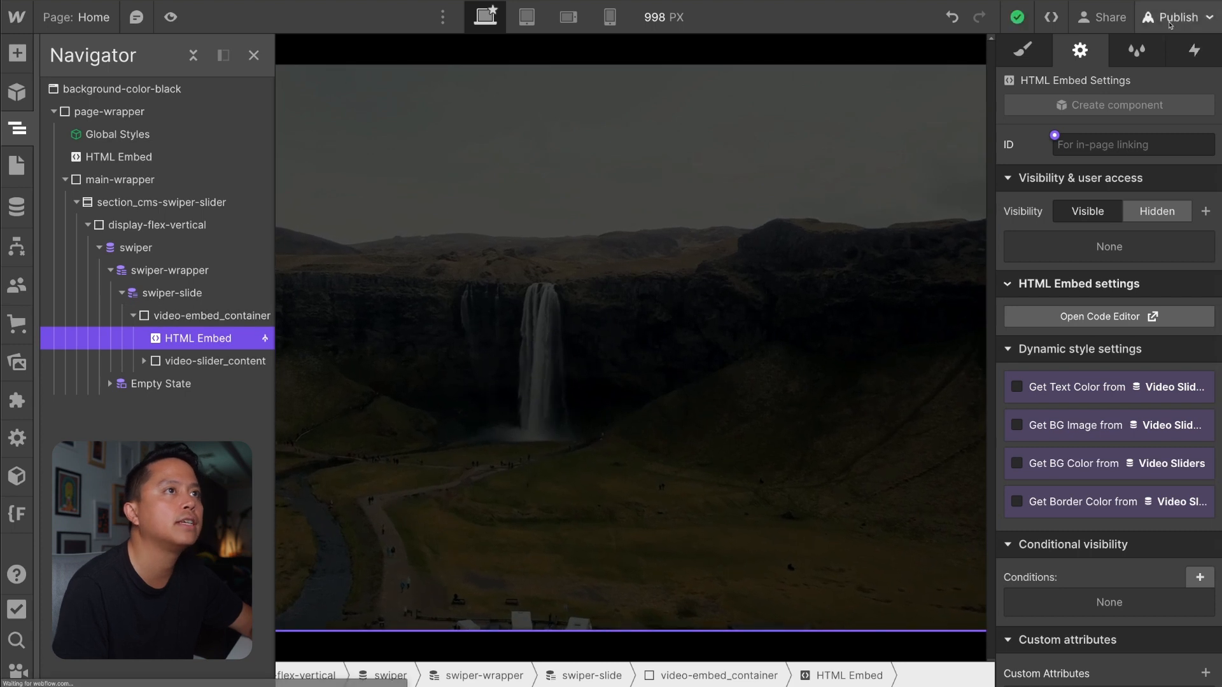
Publish the site to the staging domain and swipe the live slides to test the video parallax.
click(1170, 19)
click(1118, 299)
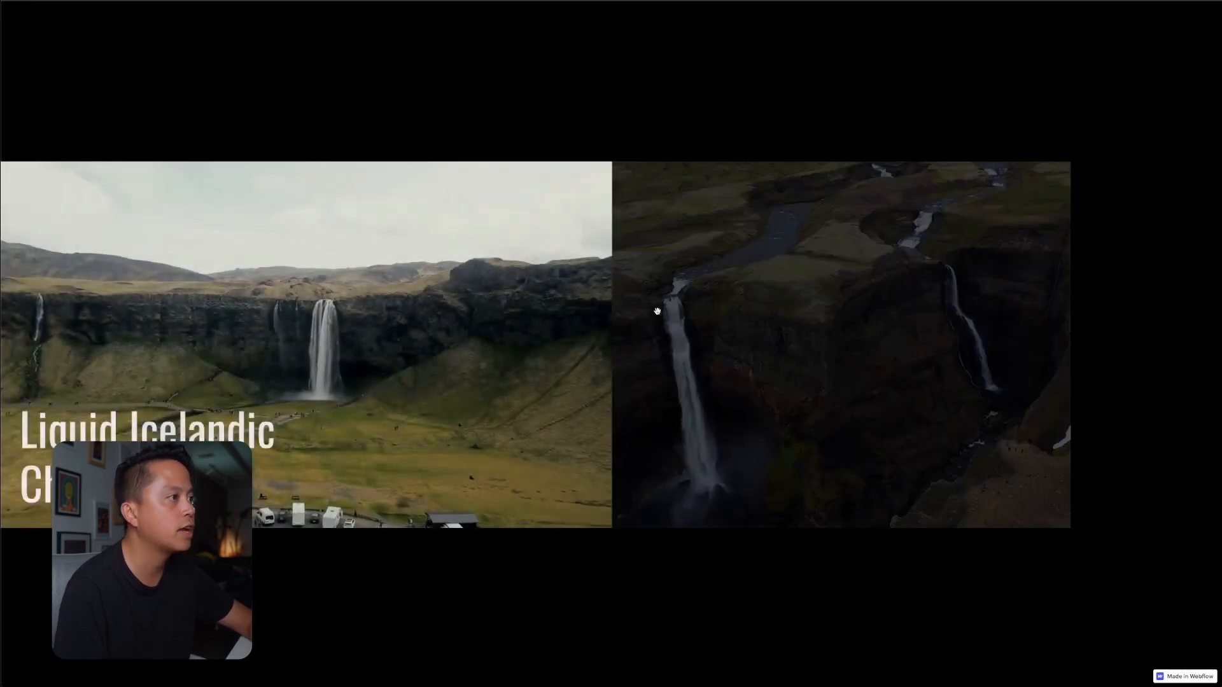
drag(880, 325, 512, 387)
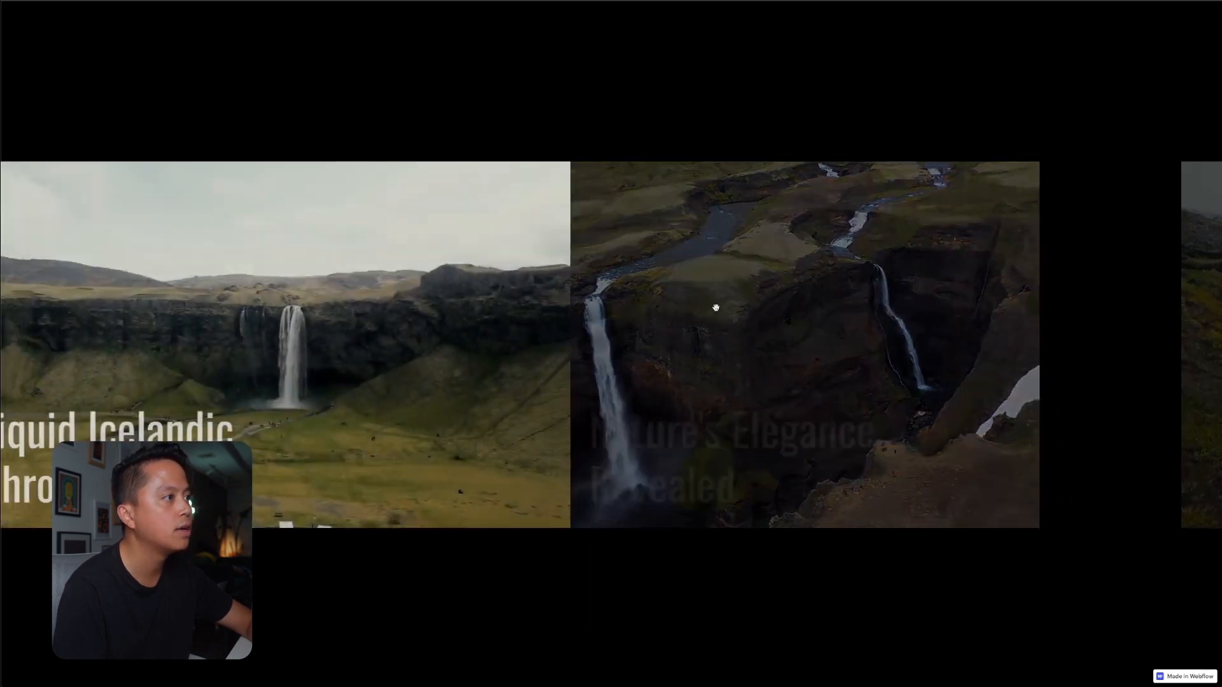
drag(715, 308, 572, 311)
drag(786, 311, 720, 317)
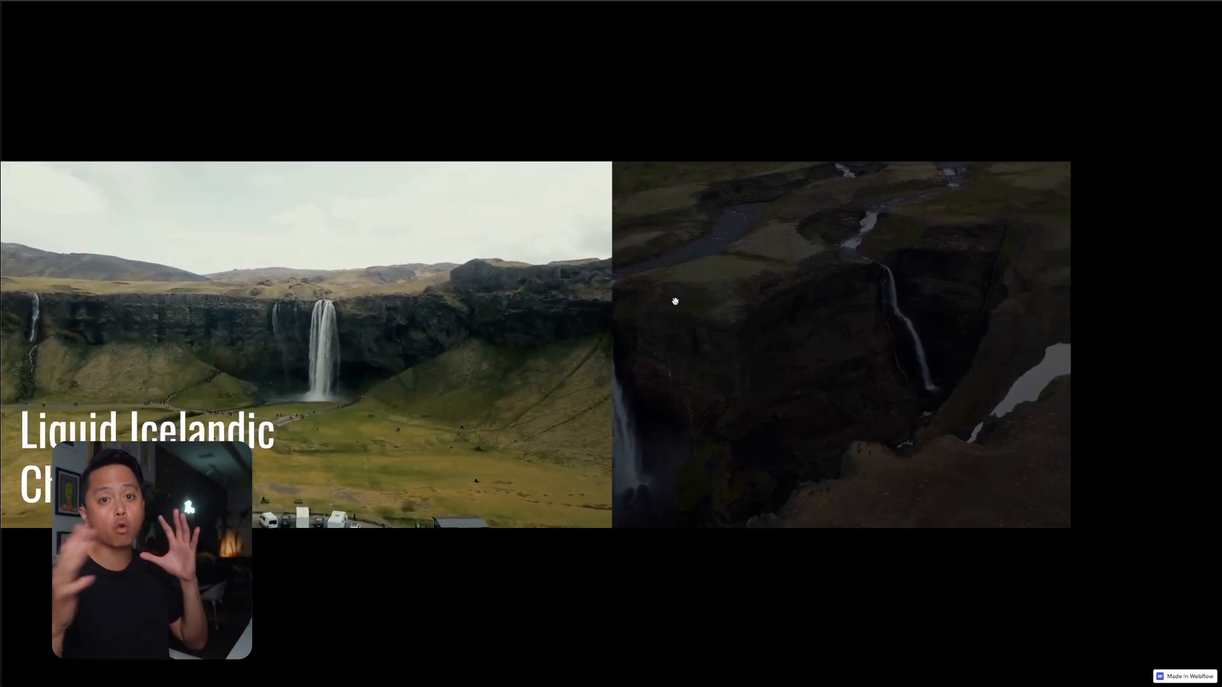
drag(673, 300, 605, 346)
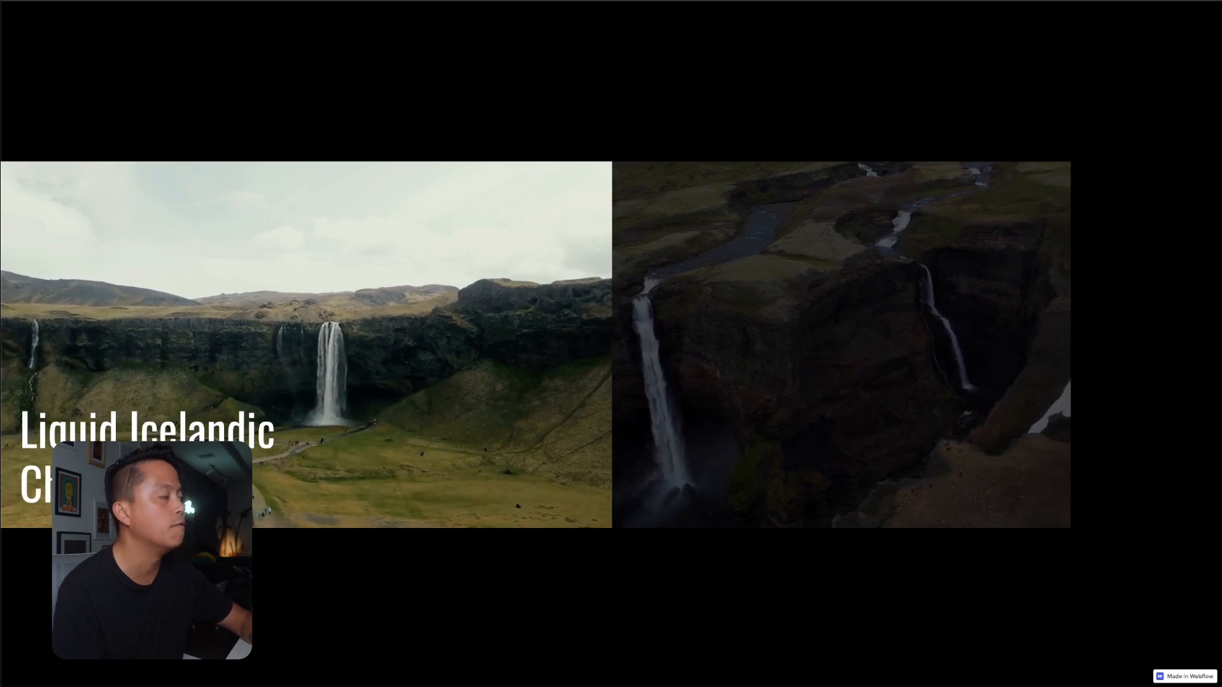
Return to the Designer and examine the video tag and its video-asset class in the HTML Embed inside video-embed_container.
click(308, 1)
click(552, 295)
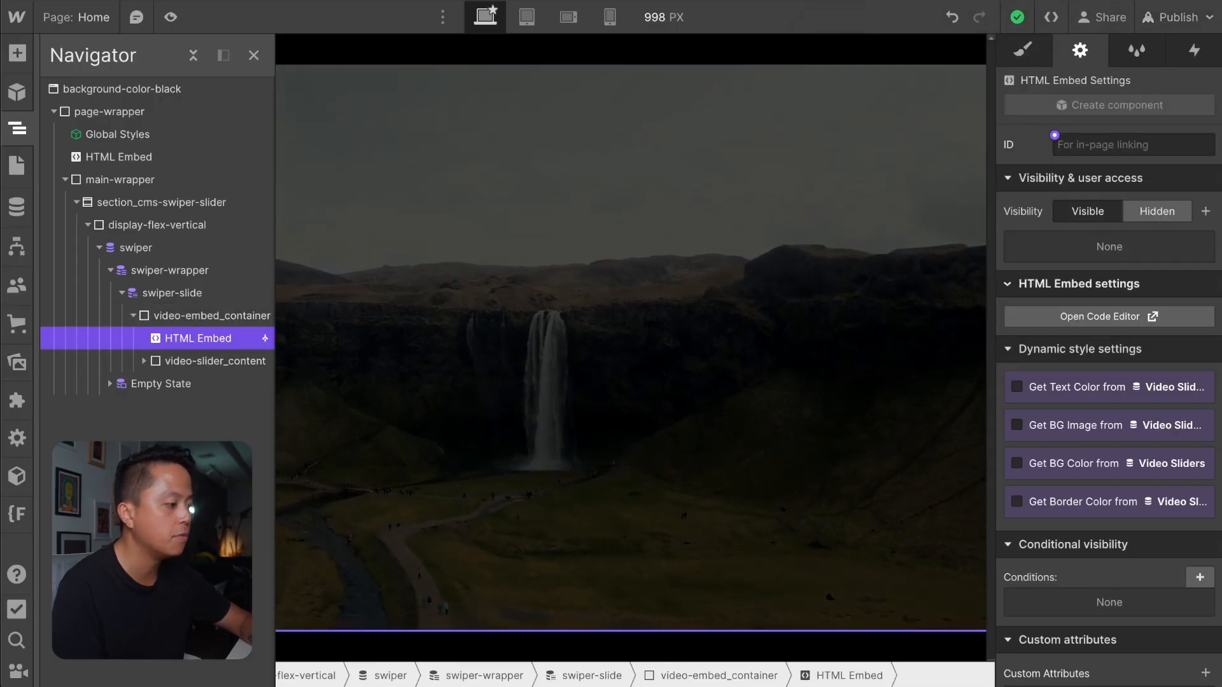
click(630, 270)
click(886, 231)
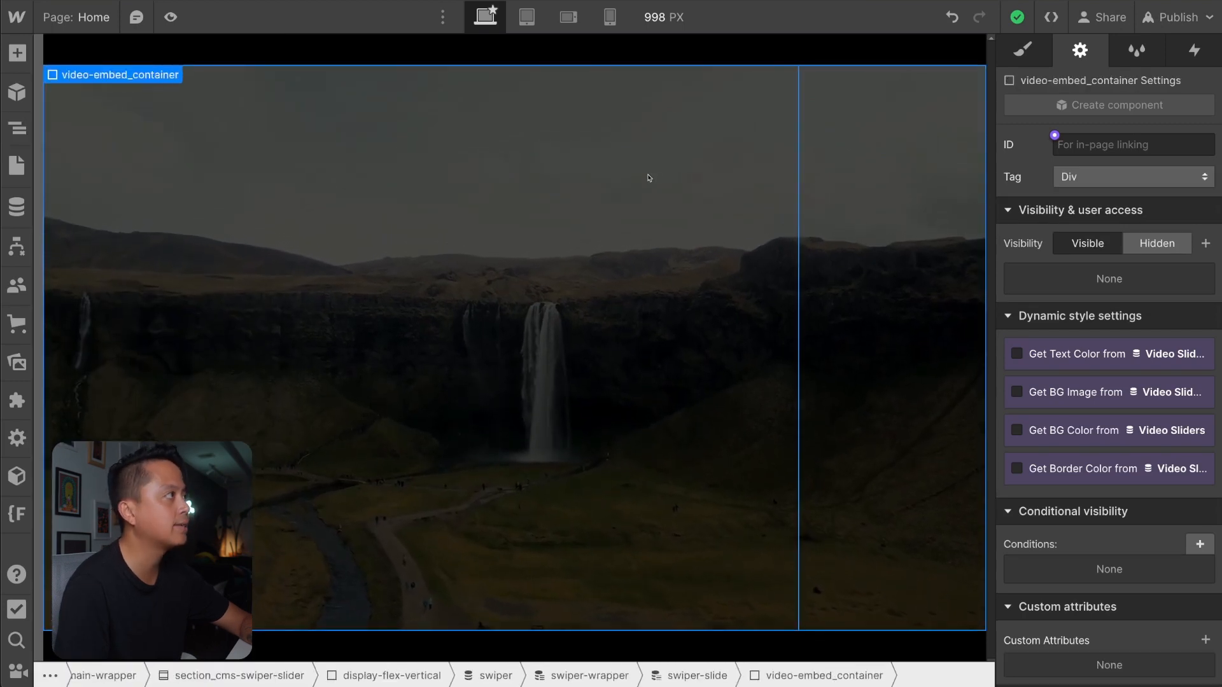
key(z)
click(198, 338)
click(1010, 317)
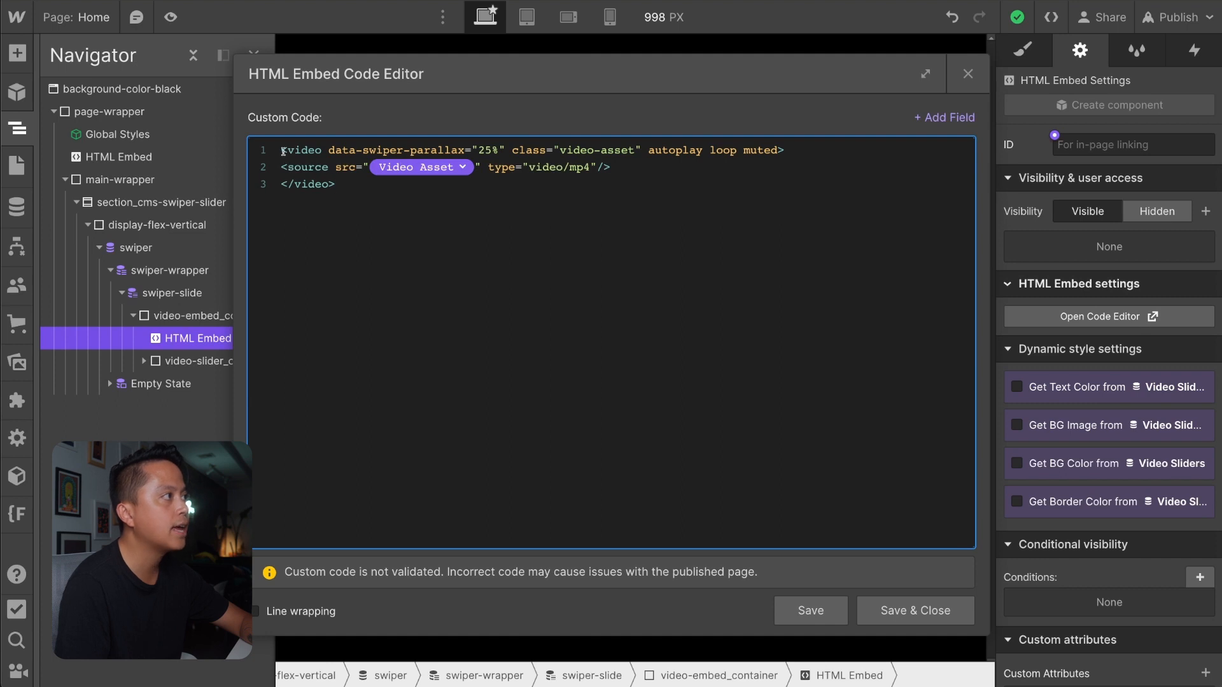
drag(283, 152, 397, 201)
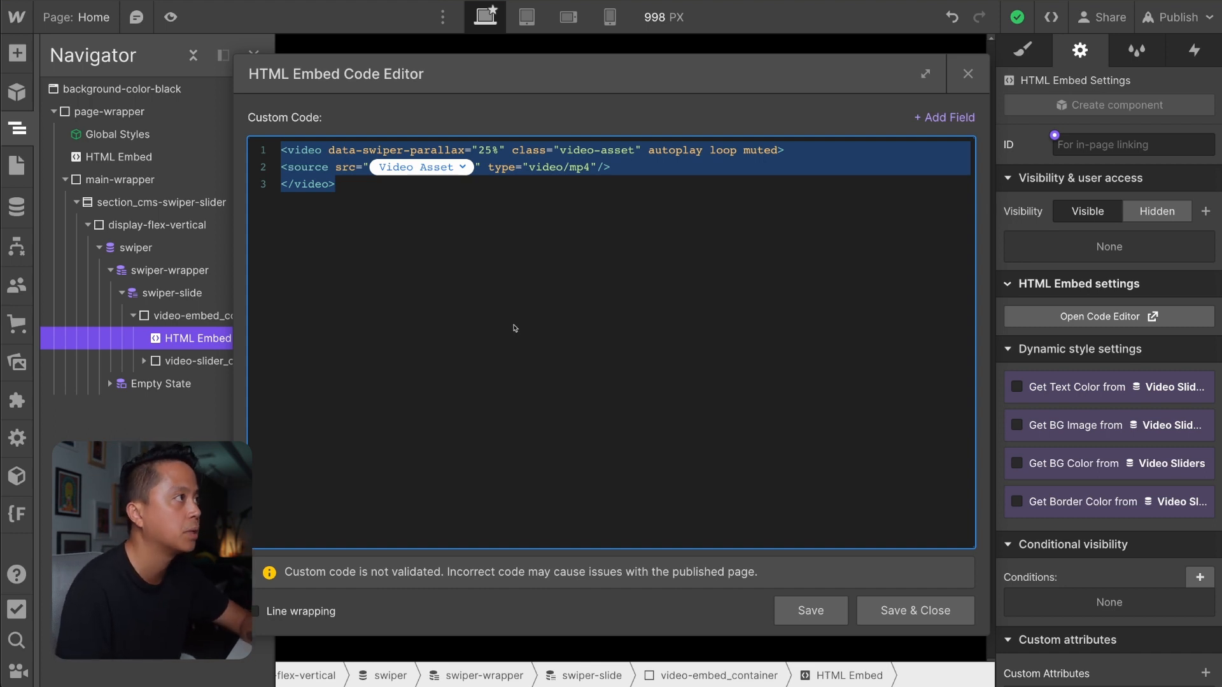
click(650, 171)
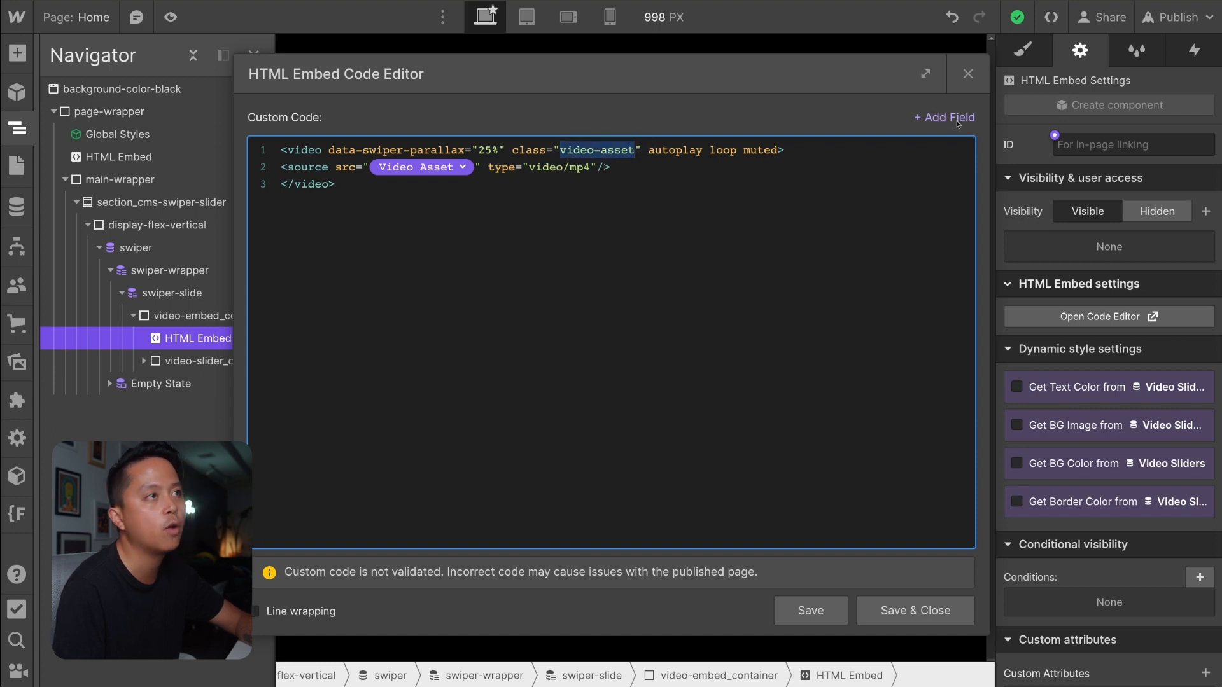
click(967, 74)
Add a .video-asset rule with width:150%; at the start of the style block in the page-wrapper's HTML Embed, and save and close it.
click(168, 151)
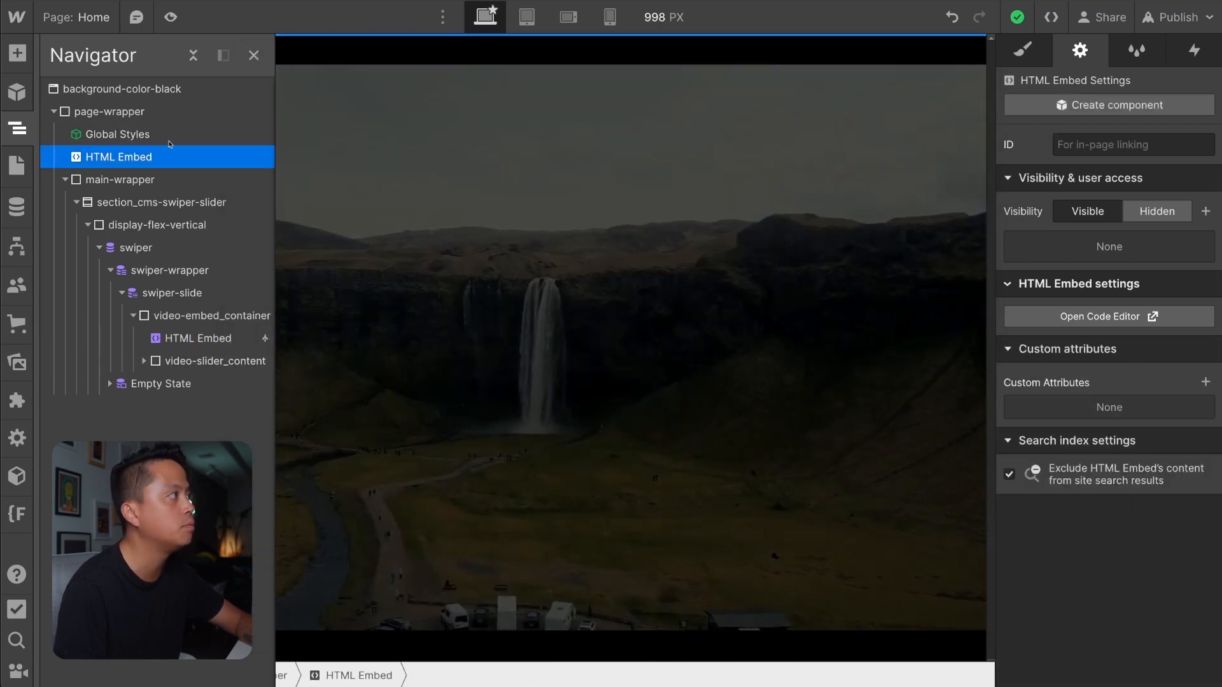
click(1100, 316)
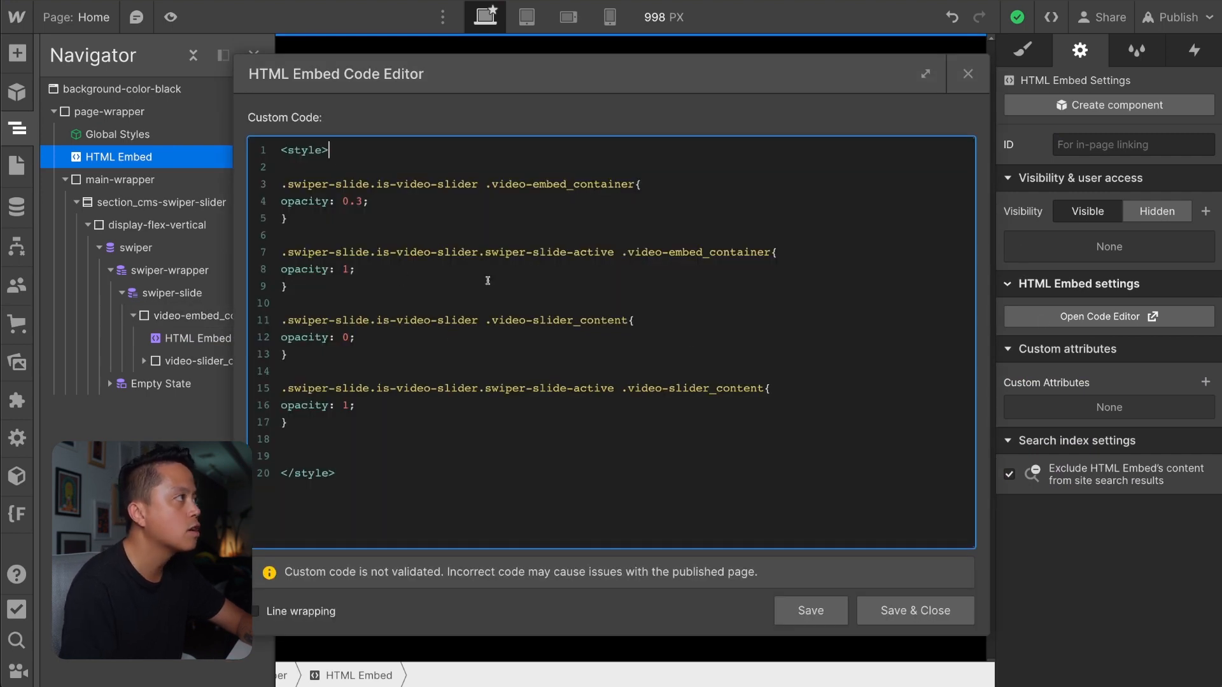
key(Return)
key(Return)
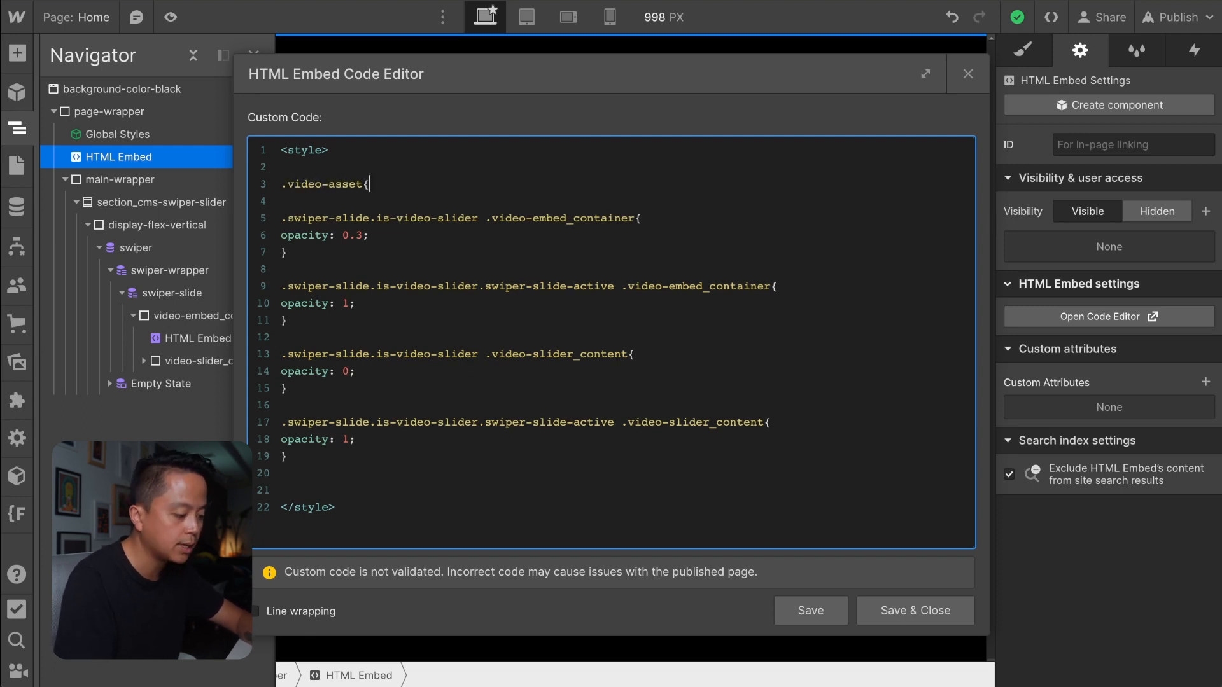
key(Return)
key(Return)
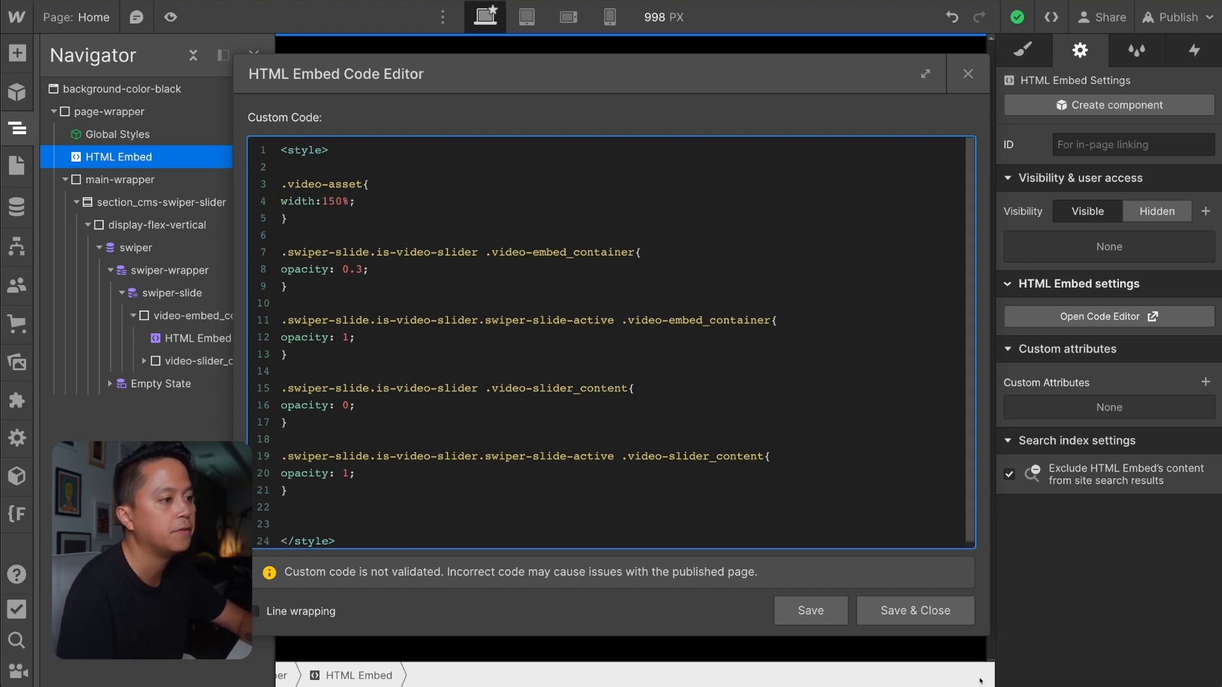
click(930, 622)
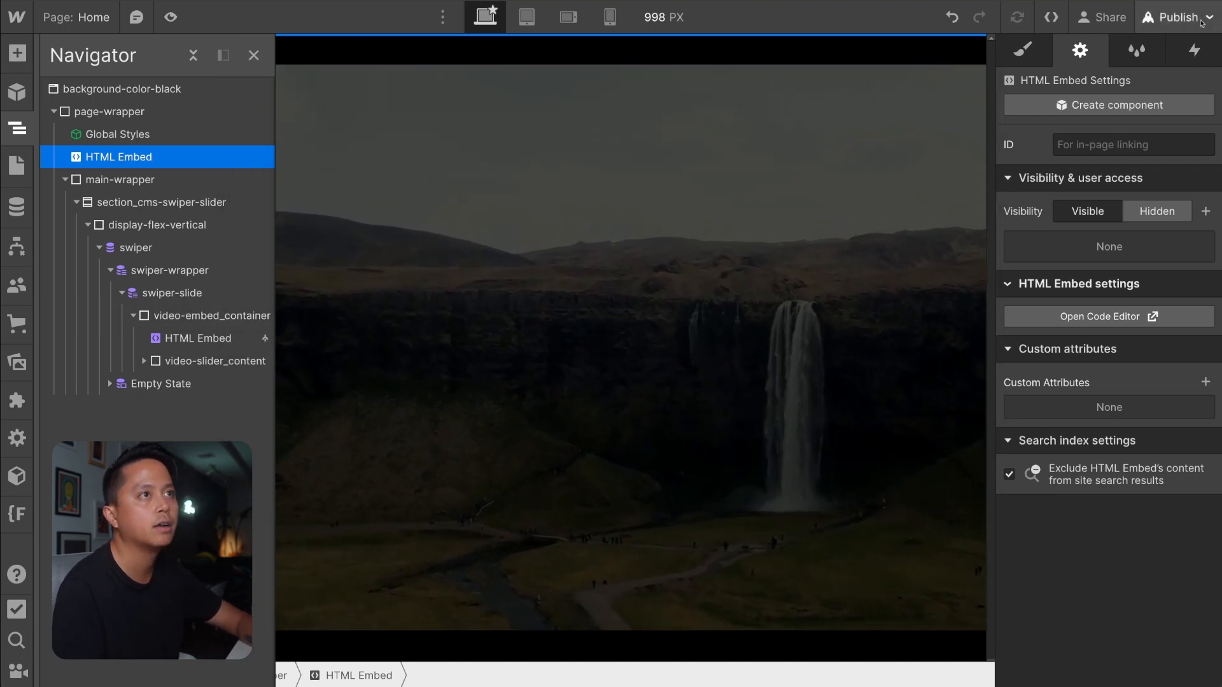
Publish the site and swipe back and forth through the live slides to test the parallax with the wider videos.
click(1173, 17)
click(1117, 299)
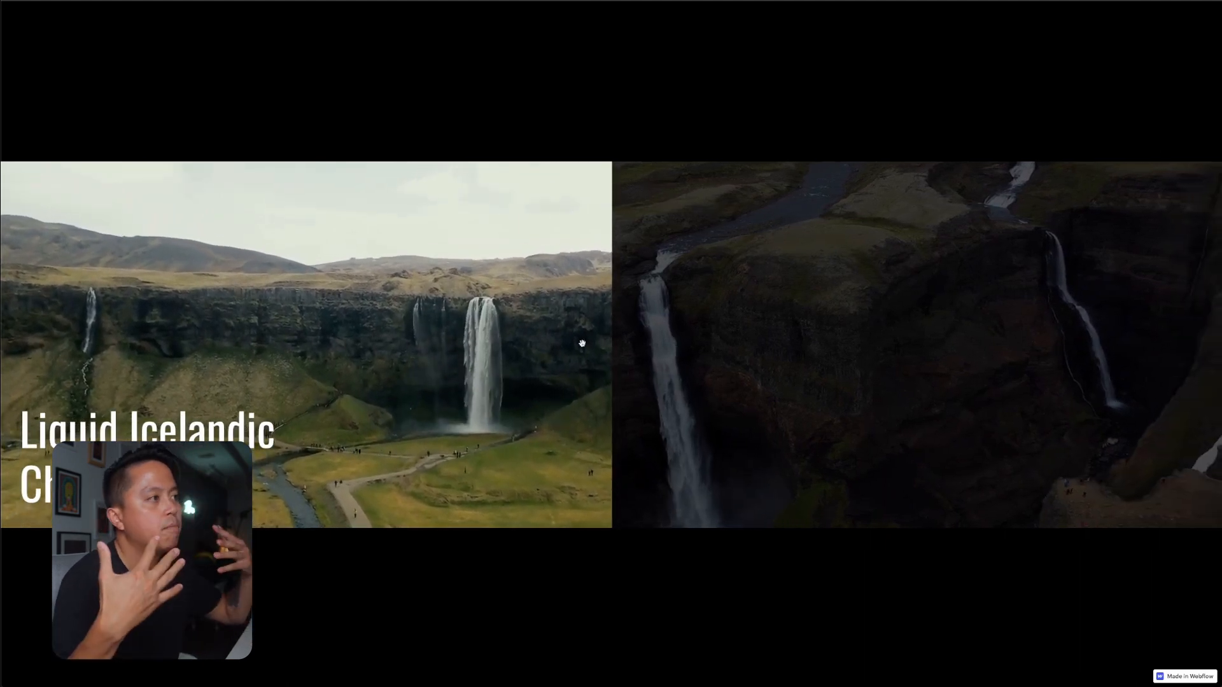
drag(582, 344, 455, 314)
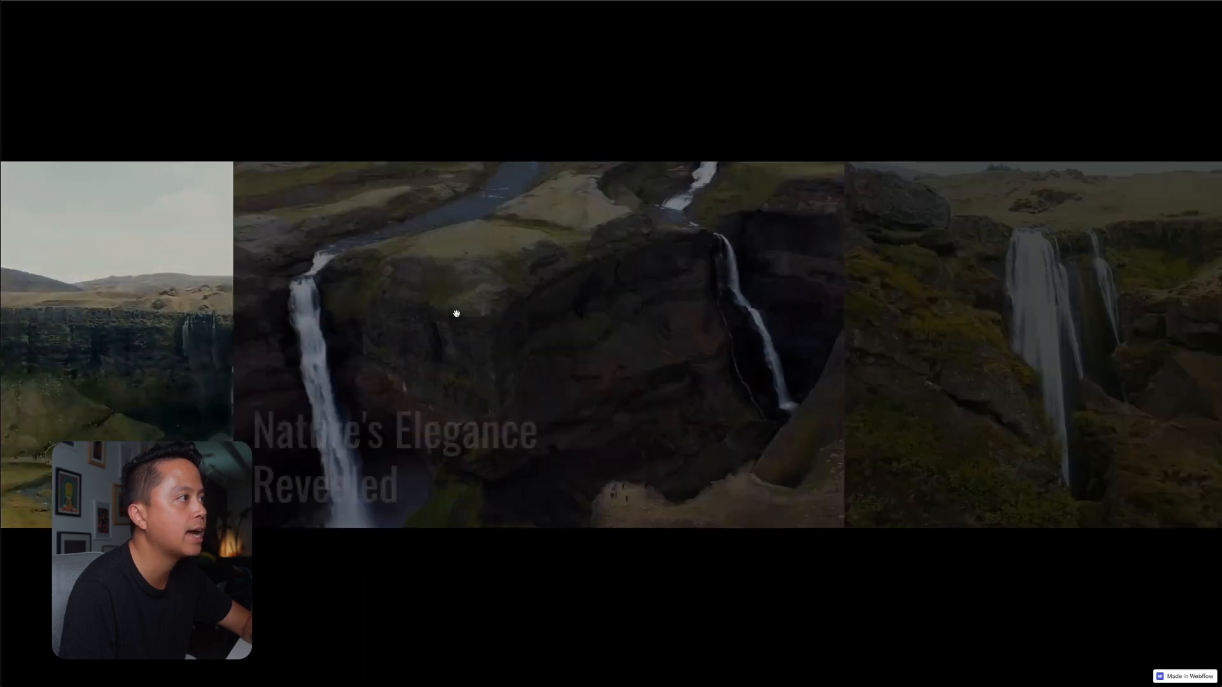
drag(908, 299, 845, 286)
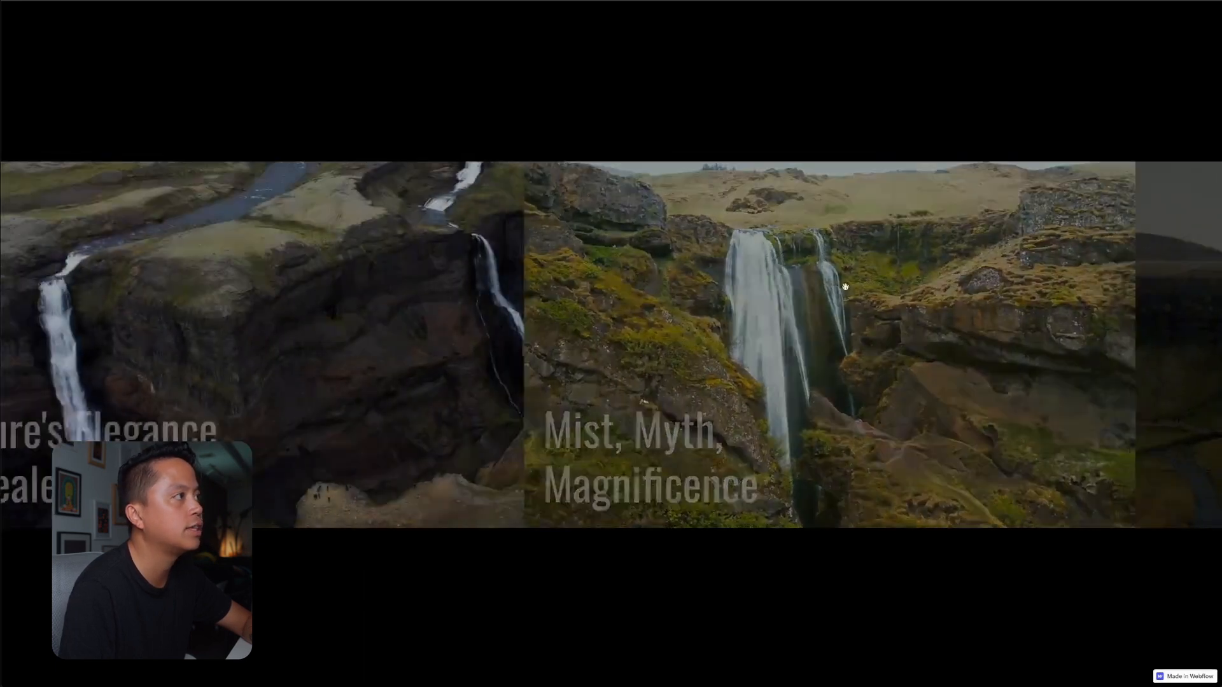
drag(638, 276, 964, 255)
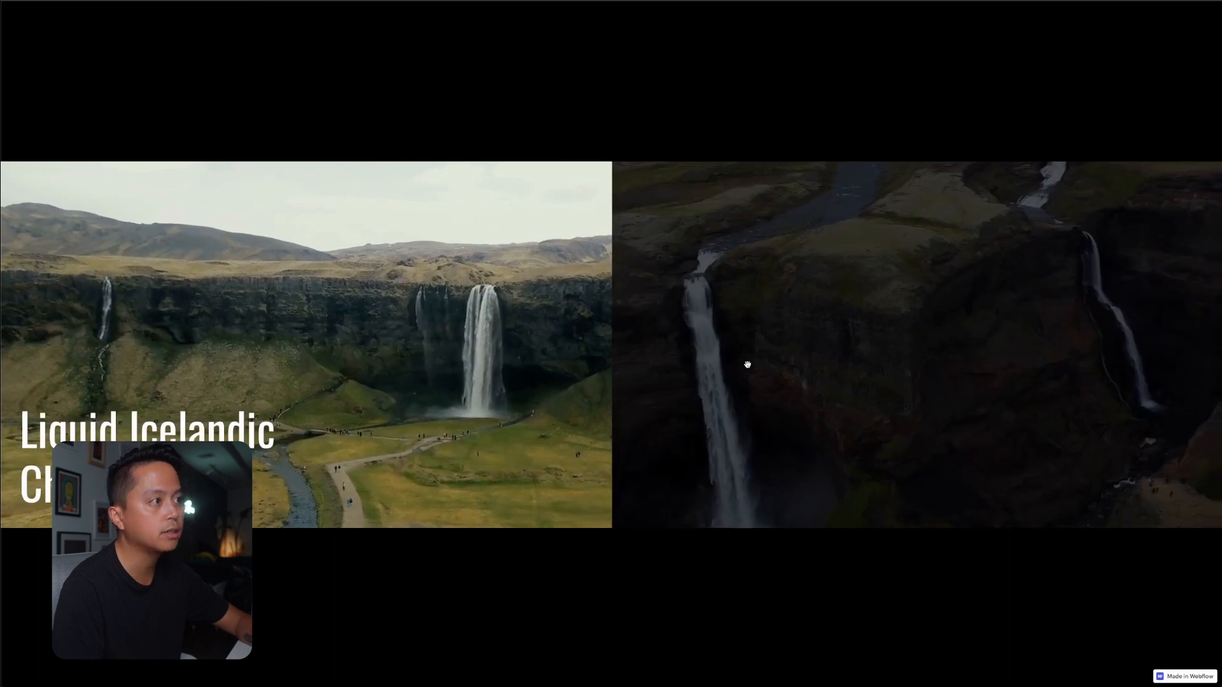
drag(1091, 363, 986, 377)
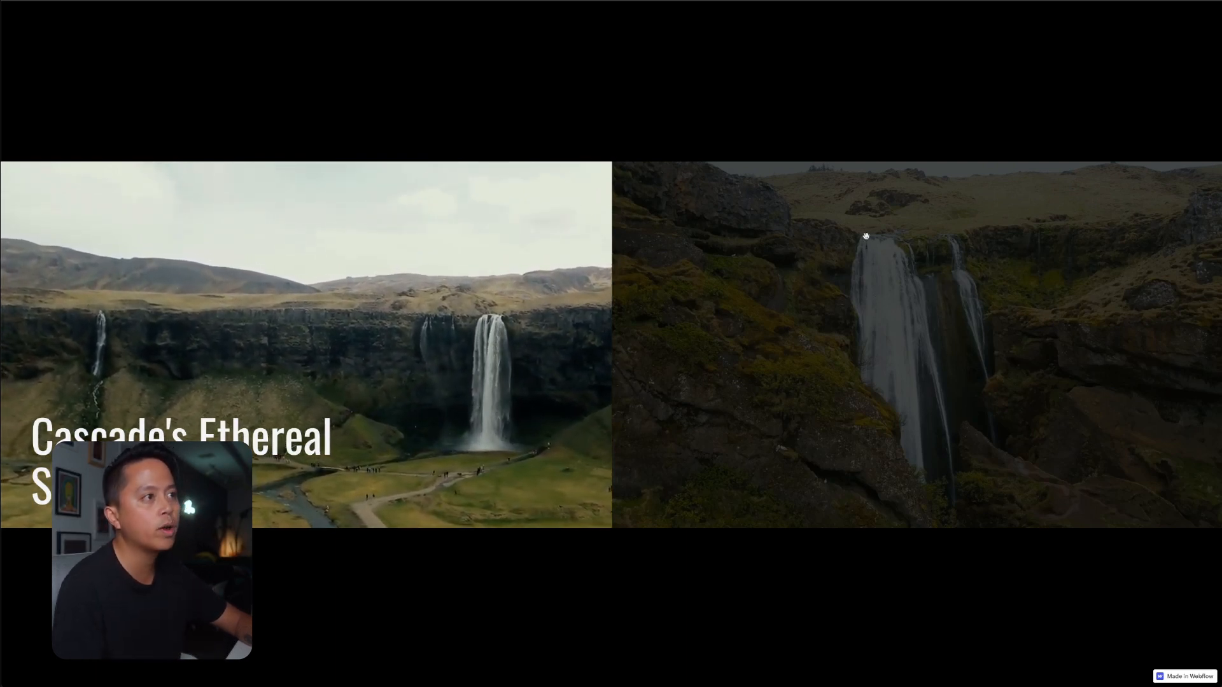
drag(916, 354, 384, 292)
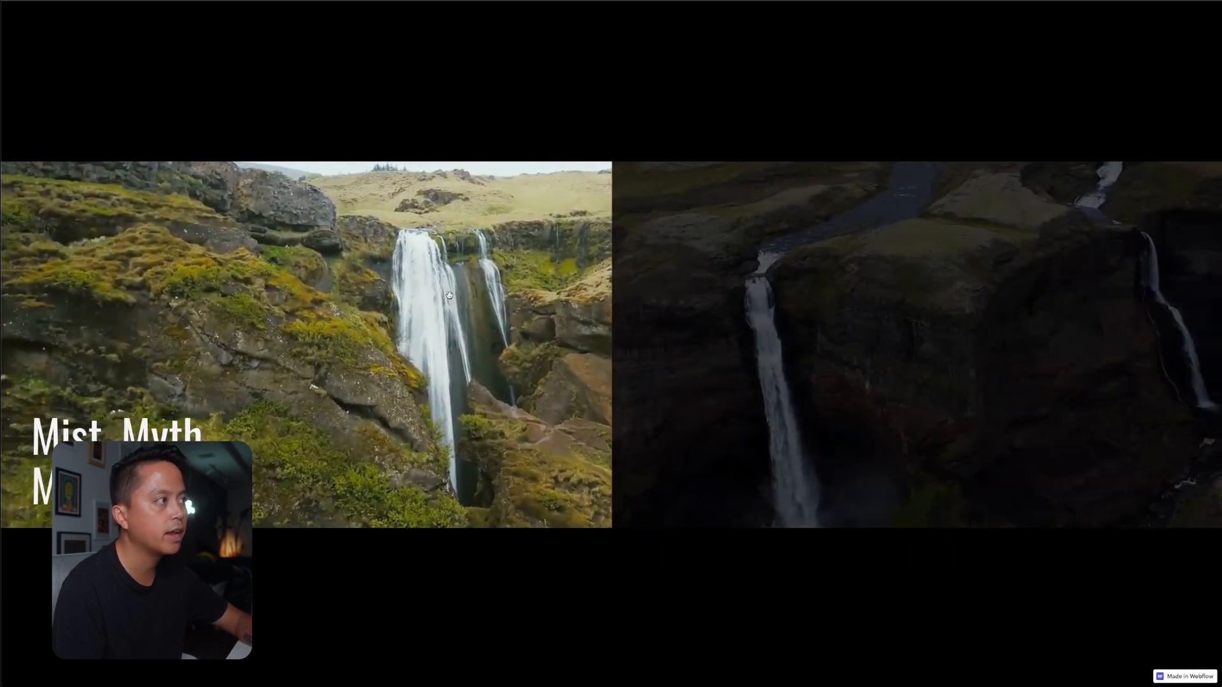
drag(524, 302, 939, 332)
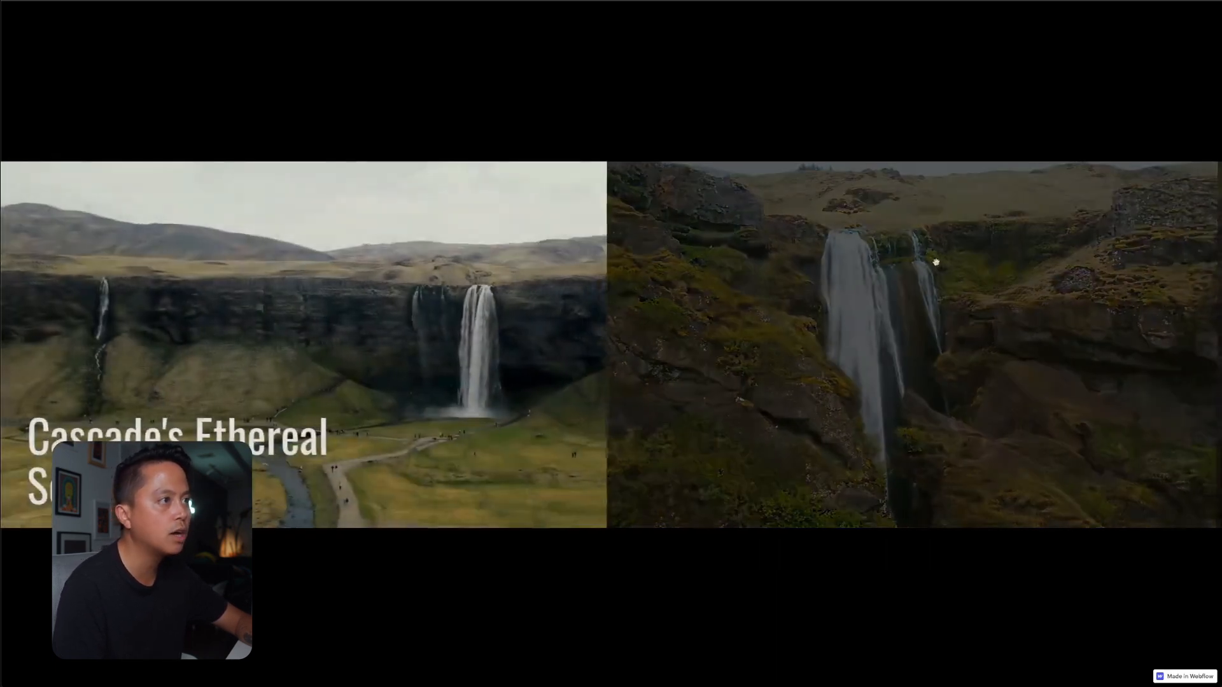
drag(1067, 330, 610, 344)
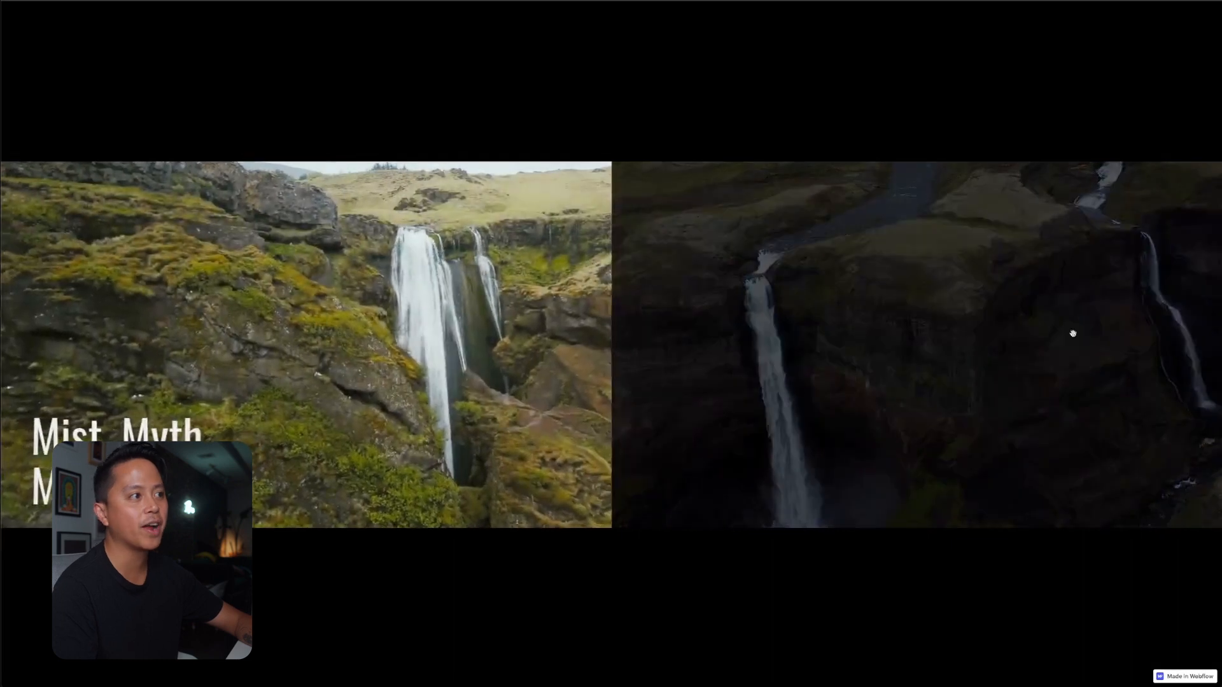
drag(1071, 333, 1004, 365)
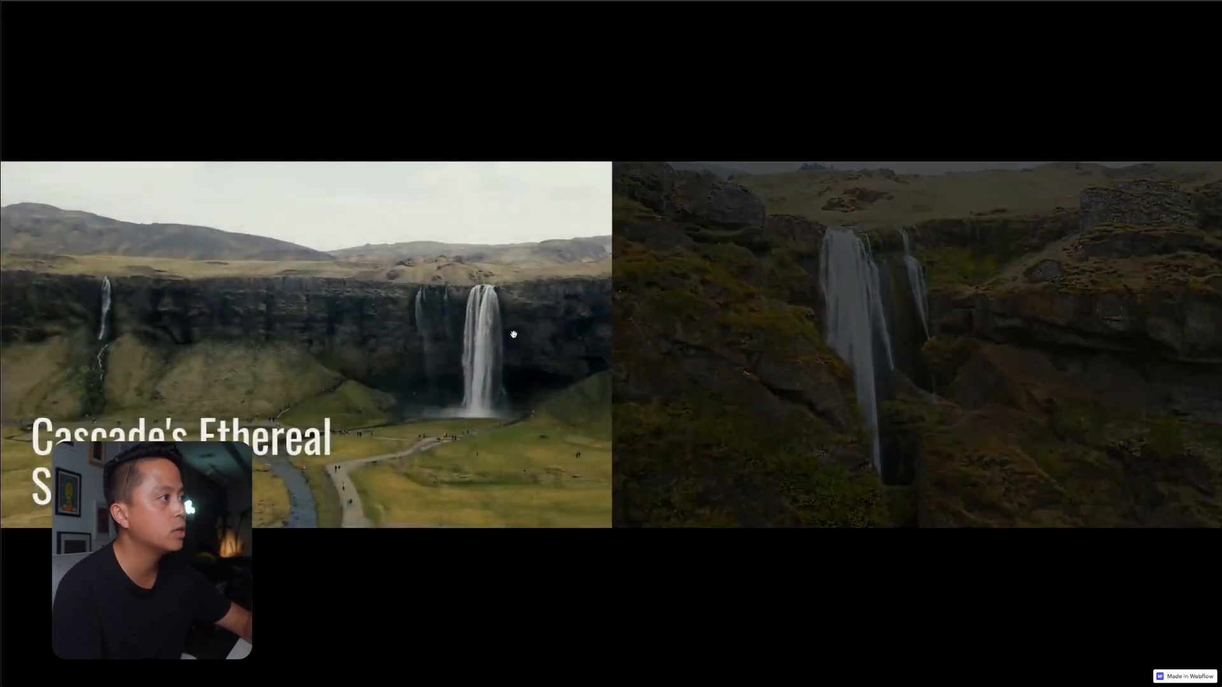
drag(855, 299, 341, 299)
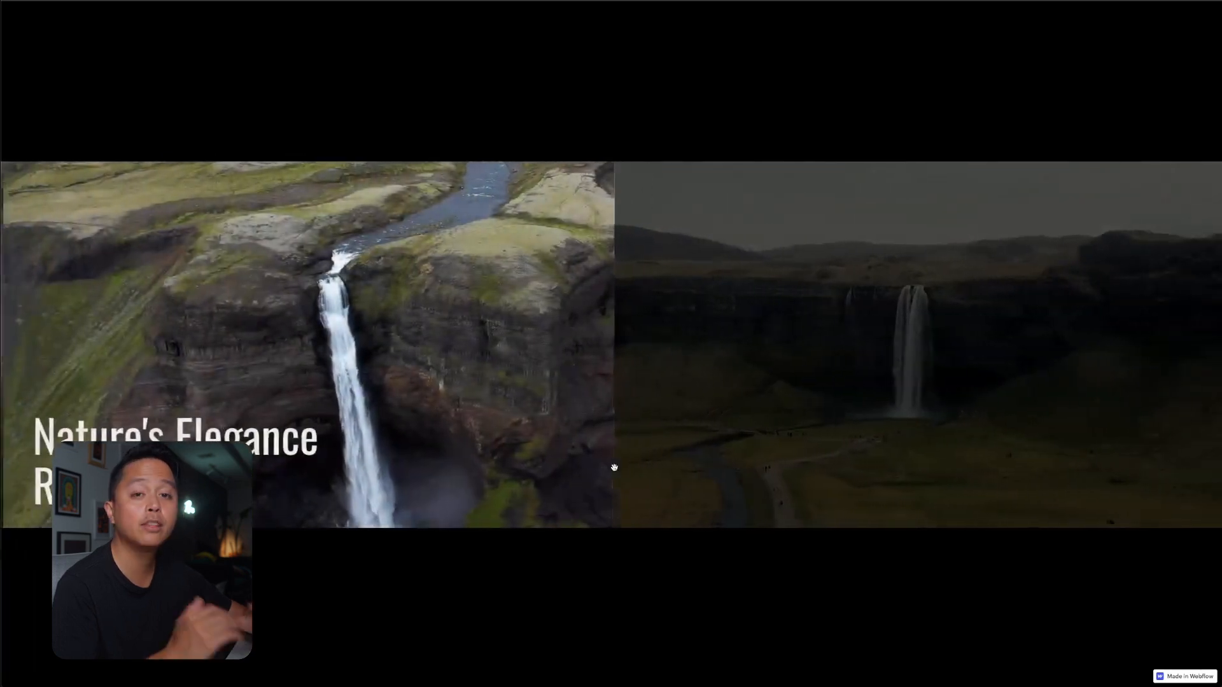
drag(993, 428, 512, 428)
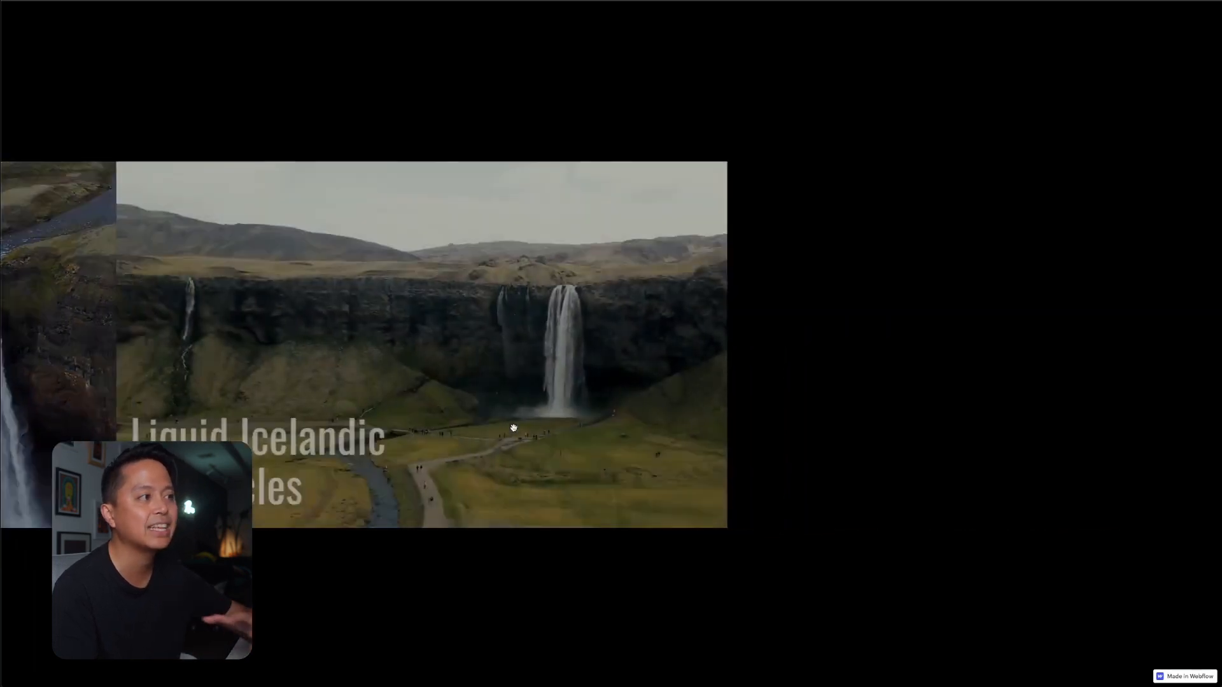
drag(460, 388, 908, 414)
drag(754, 401, 928, 385)
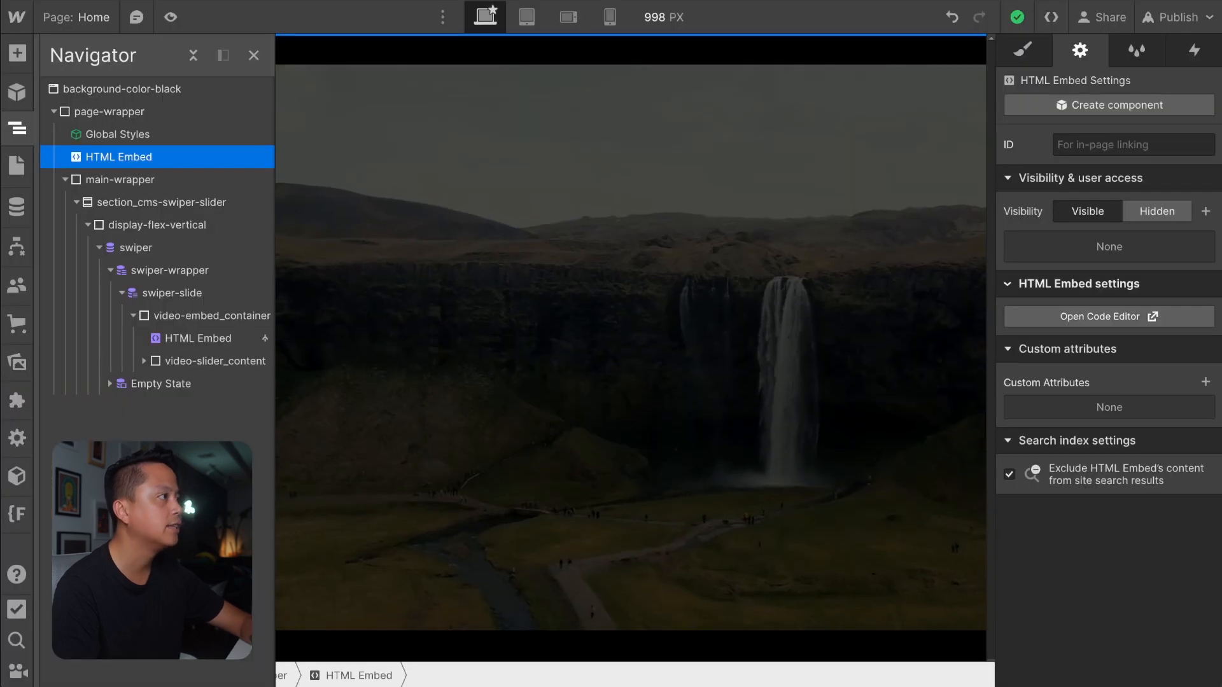
In the Home page settings, paste the init and slideChange event handlers below the Swiper initialization in the code before the closing body tag.
click(543, 363)
click(17, 129)
click(17, 165)
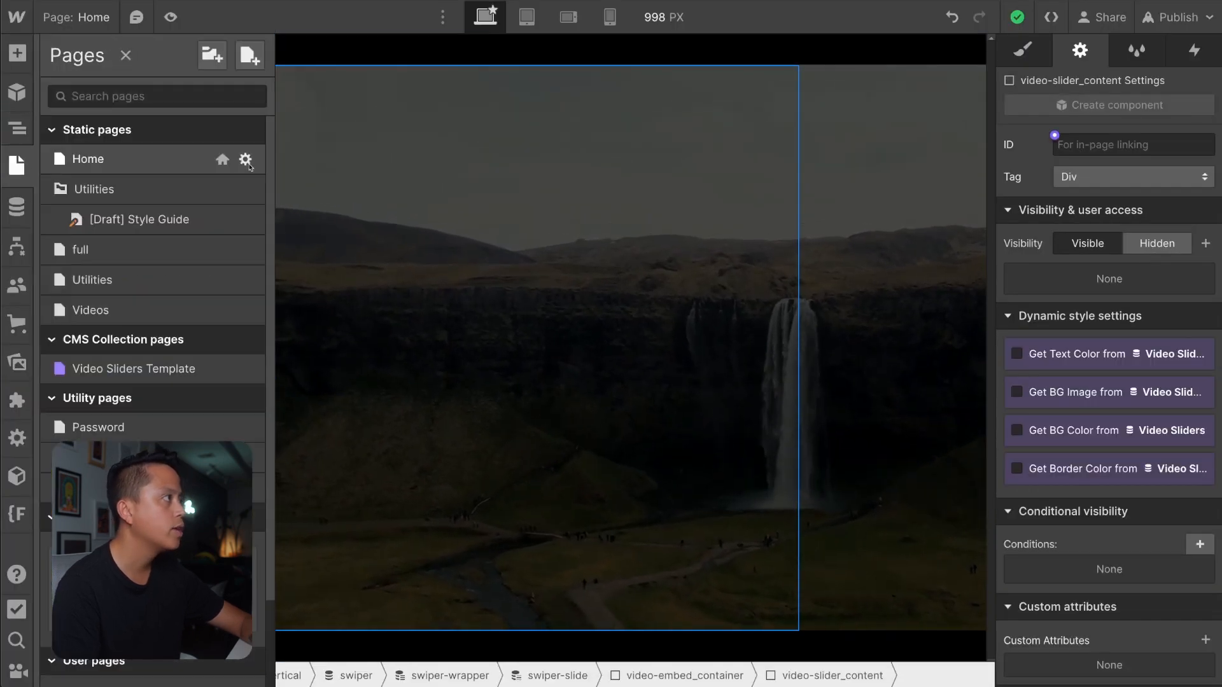
click(246, 161)
scroll(737, 603, down, 20)
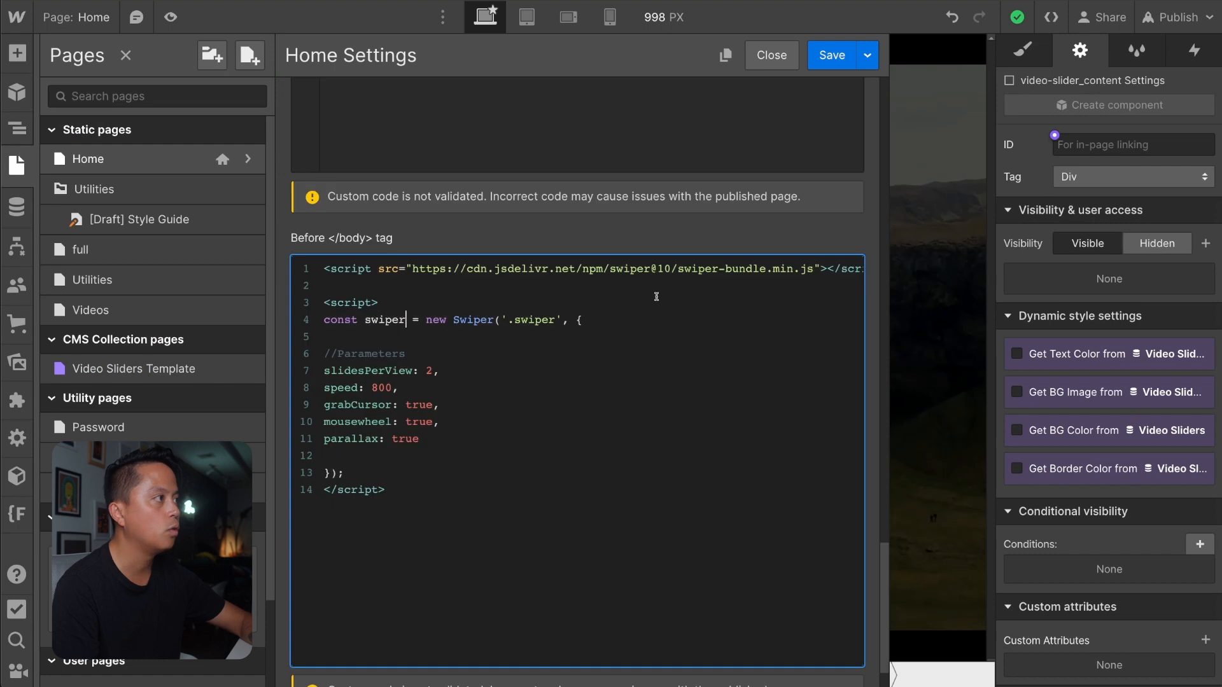
click(373, 472)
key(Return)
text(\)
key(Return)
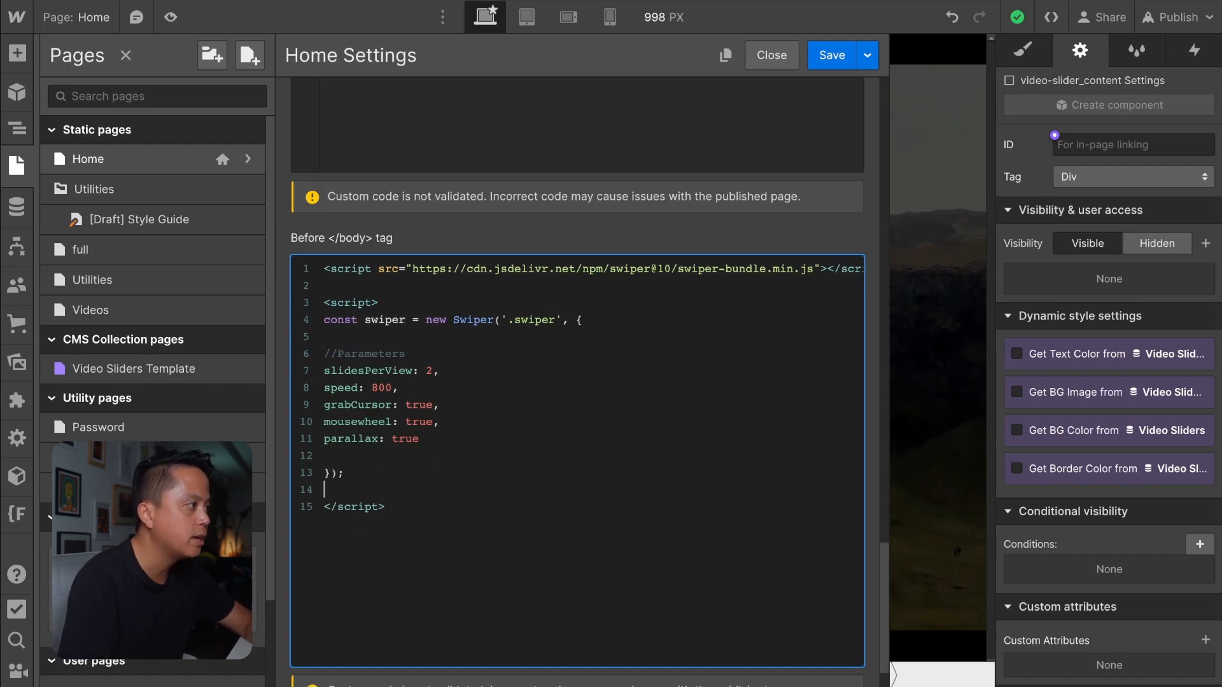
key(ctrl+v)
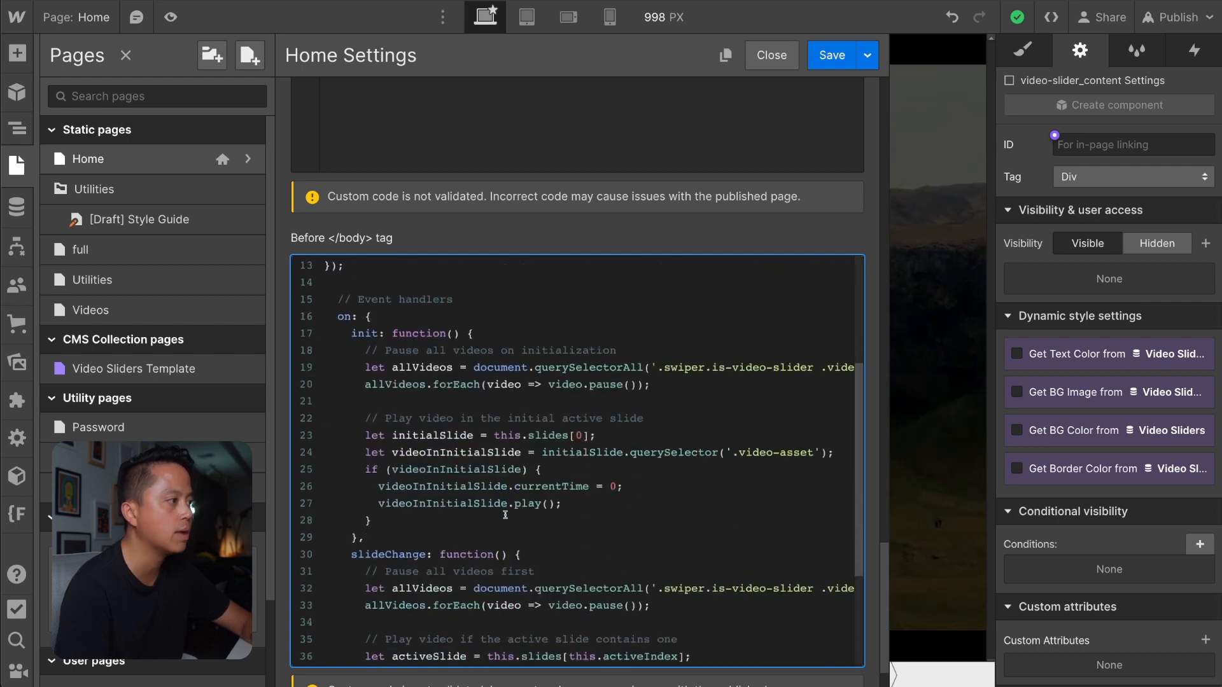
Review the pasted event handlers and their video selectors, and save the Home page settings.
scroll(403, 339, down, 3)
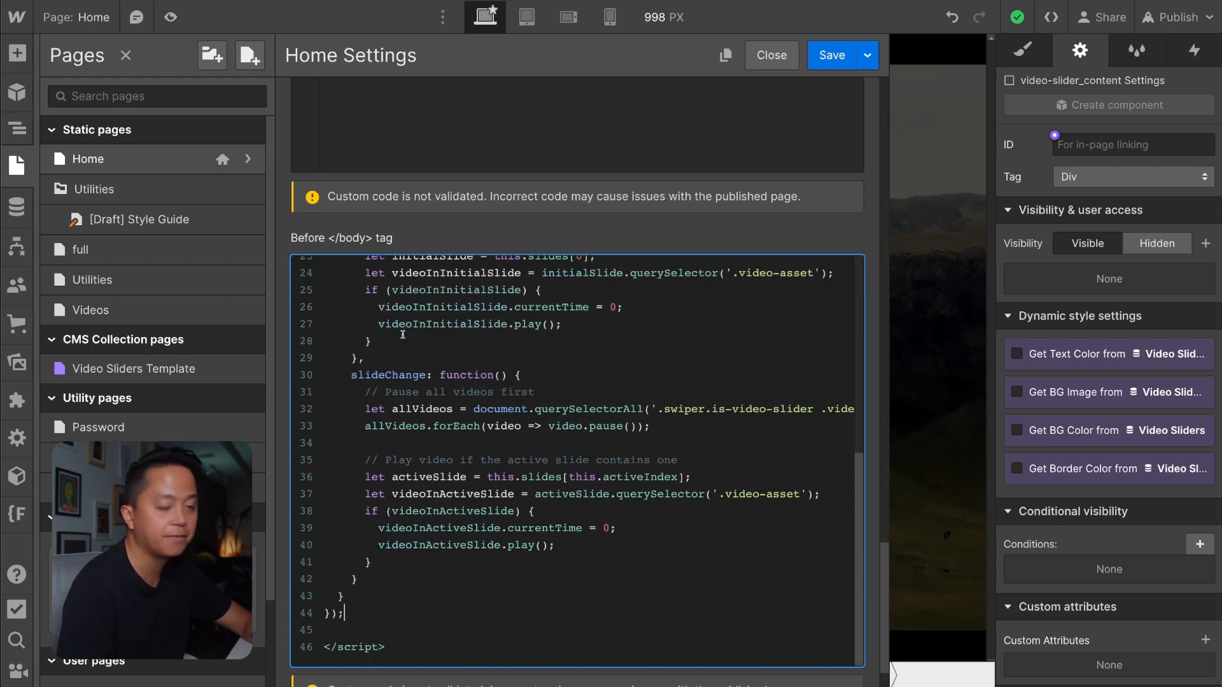
scroll(402, 334, up, 3)
drag(433, 316, 439, 315)
scroll(632, 397, right, 1)
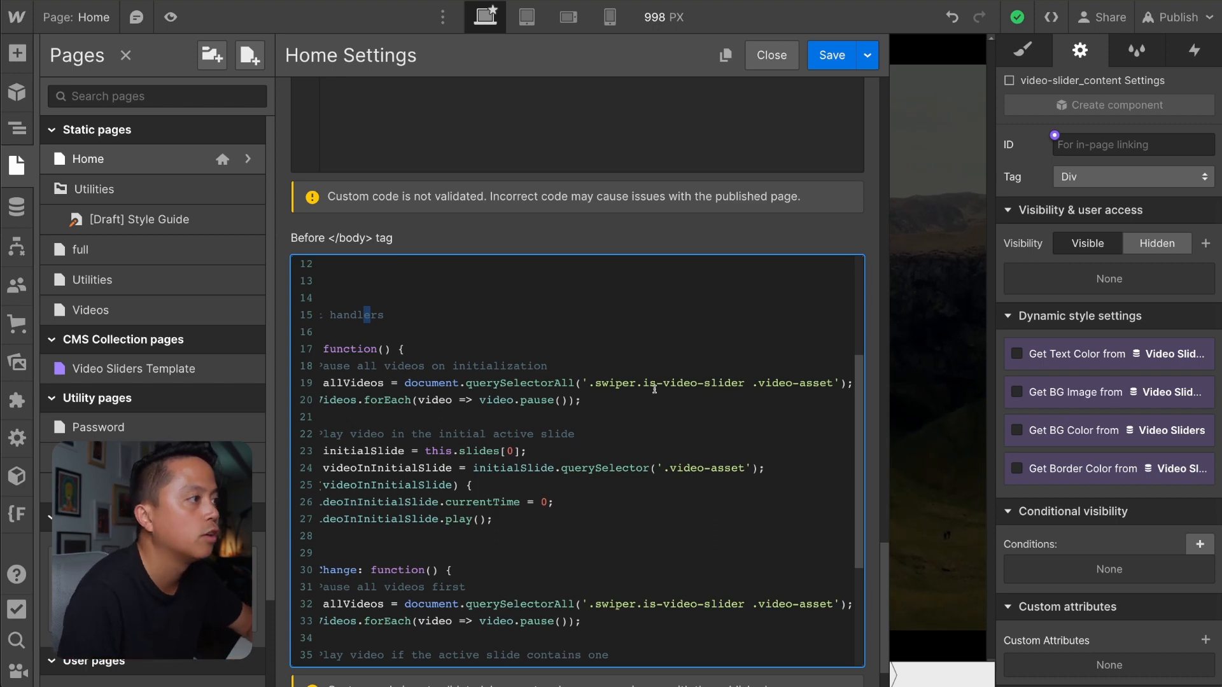
click(832, 57)
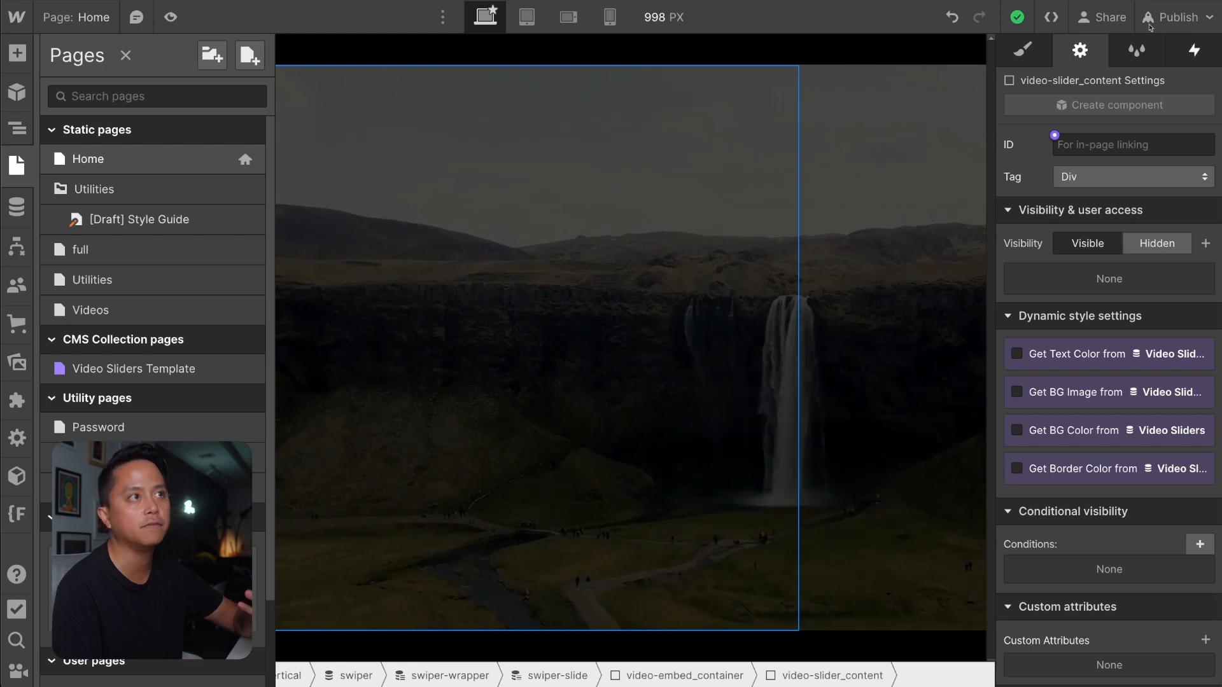
Compare the swiper element's classes with the is-video-slider selector in the init handler of the Home page's custom code.
key(s)
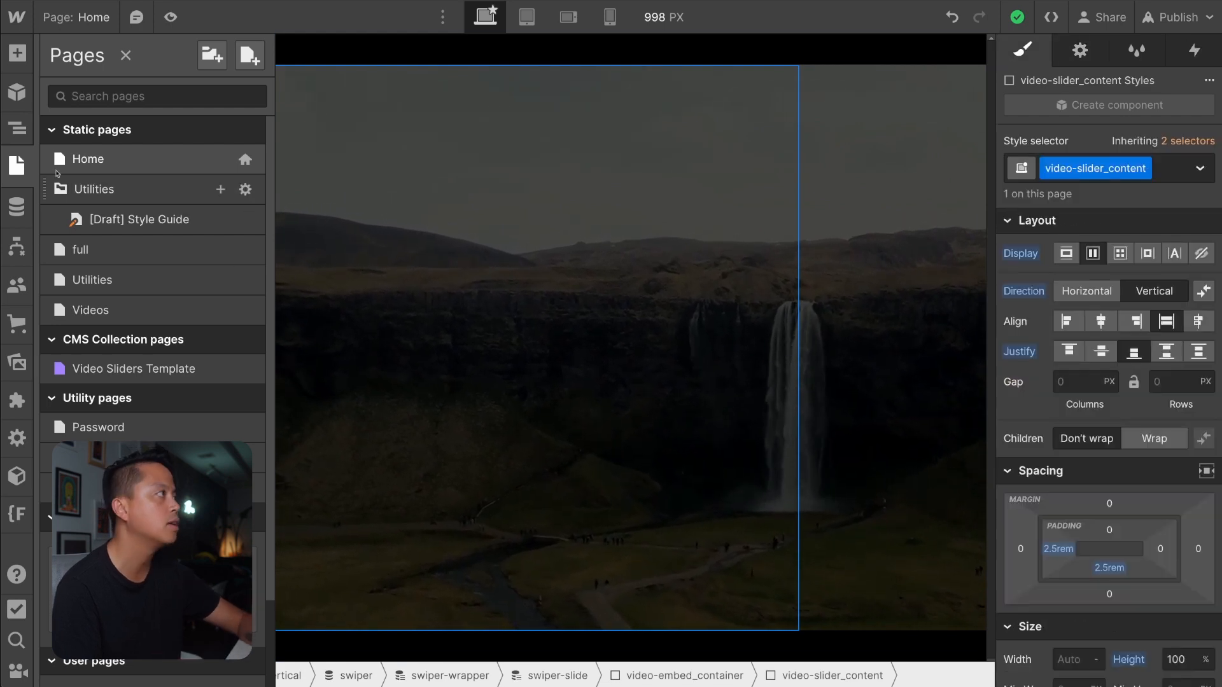
key(z)
click(135, 247)
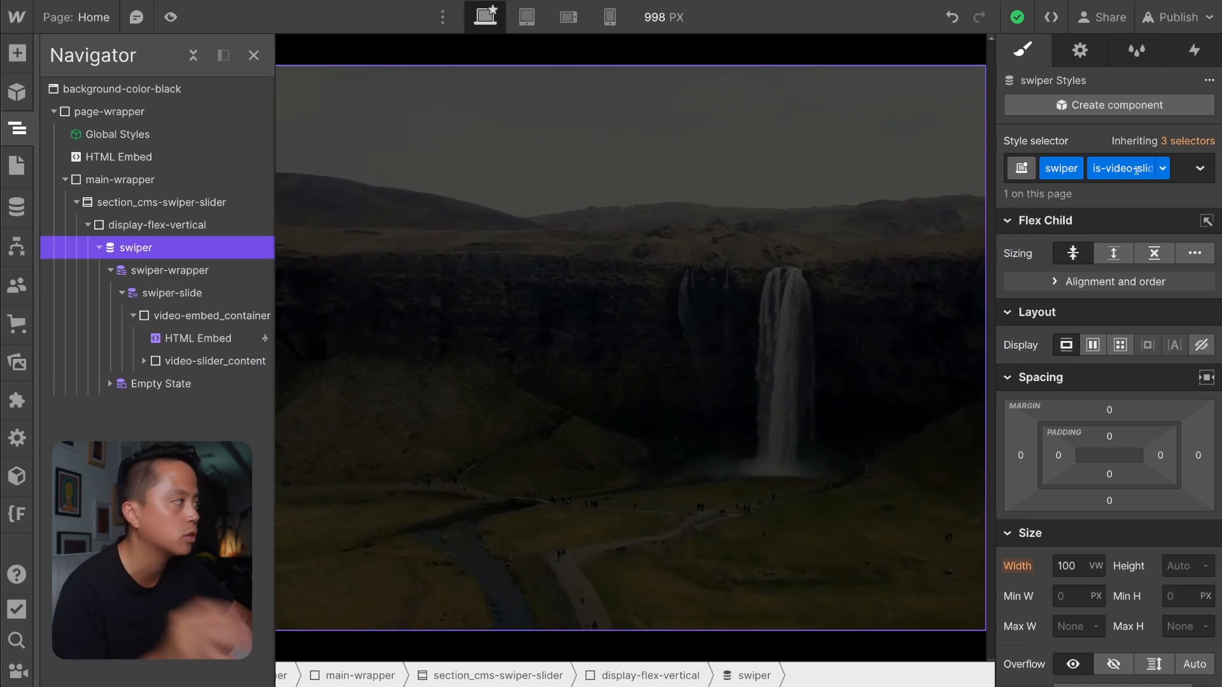
click(17, 164)
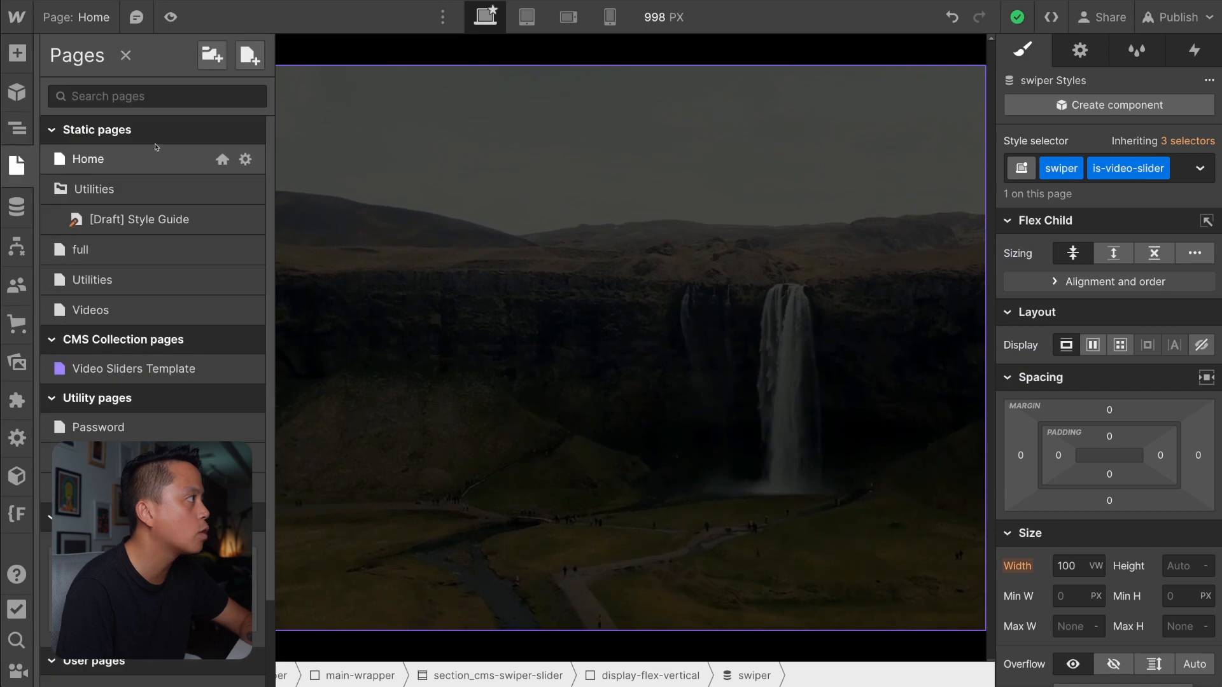
click(245, 159)
scroll(585, 507, down, 10)
scroll(586, 507, down, 10)
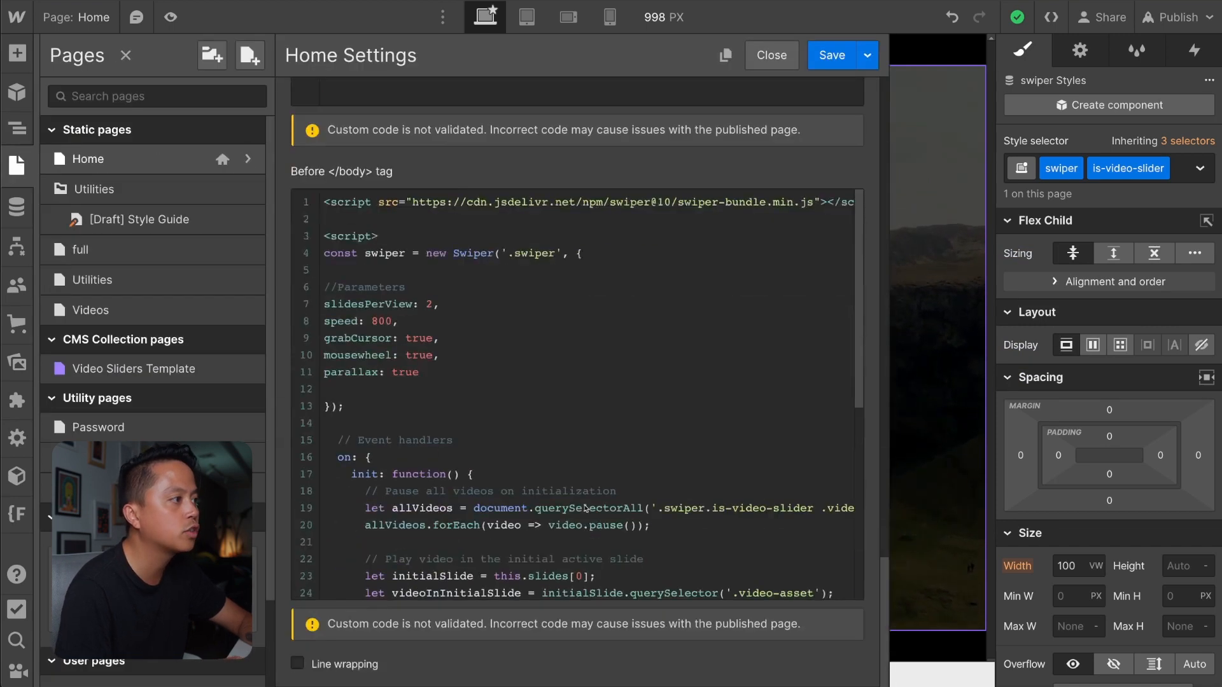
scroll(584, 505, up, 3)
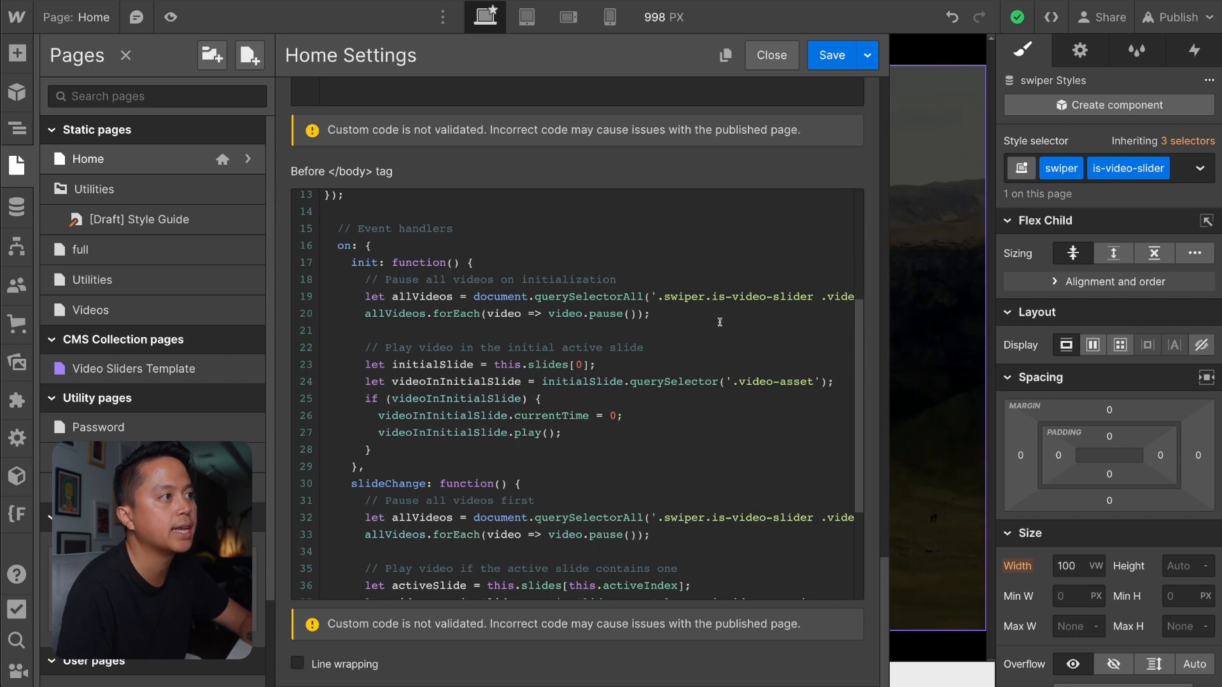
drag(712, 297, 807, 298)
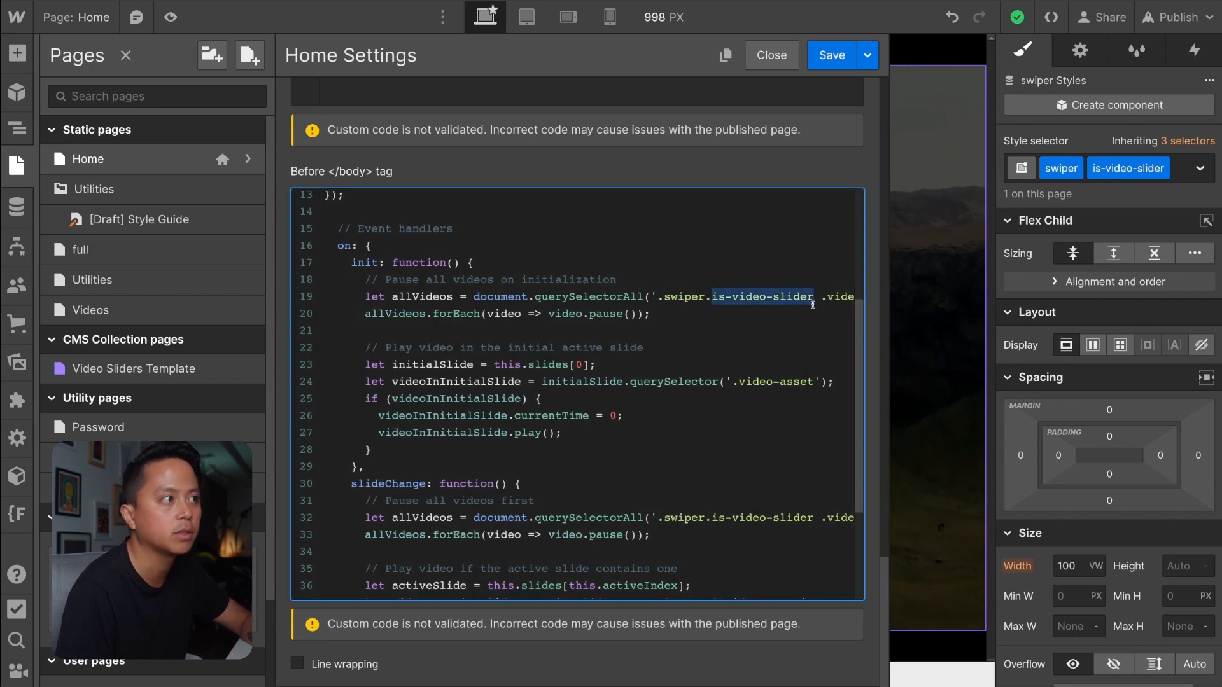
Examine the init handler's lines that pause all videos on initialization in the Home page's custom code.
click(789, 325)
scroll(746, 295, up, 1)
scroll(690, 335, right, 3)
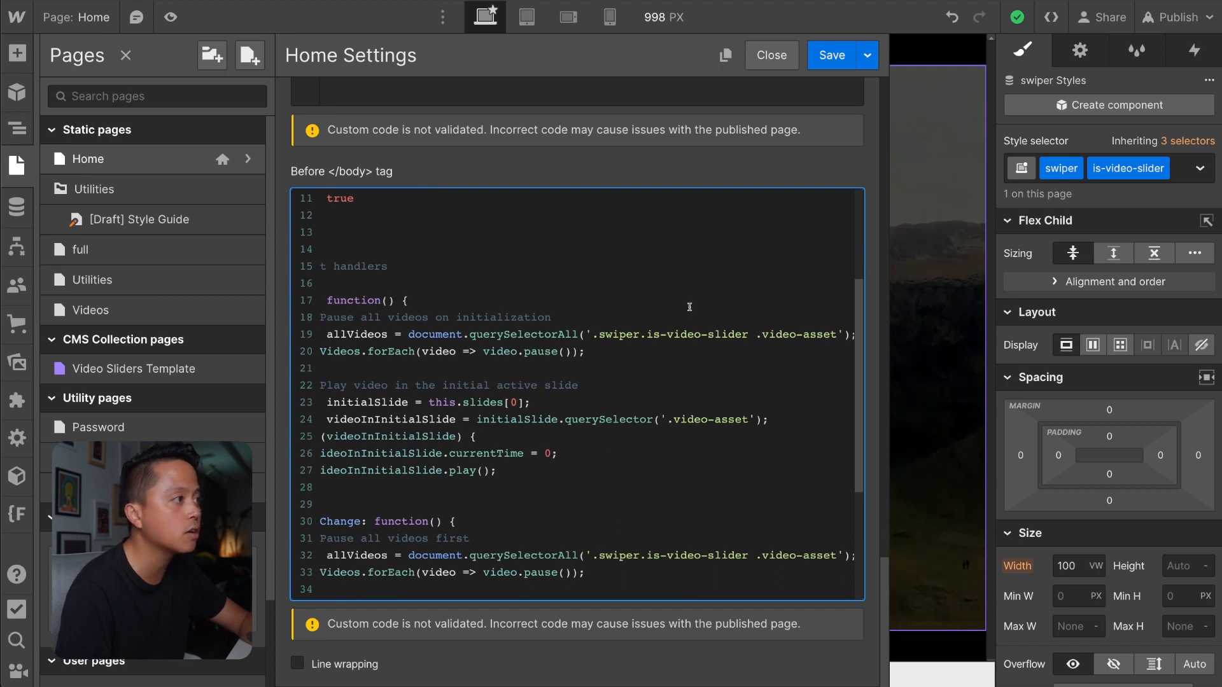
scroll(687, 305, left, 1)
scroll(687, 306, down, 1)
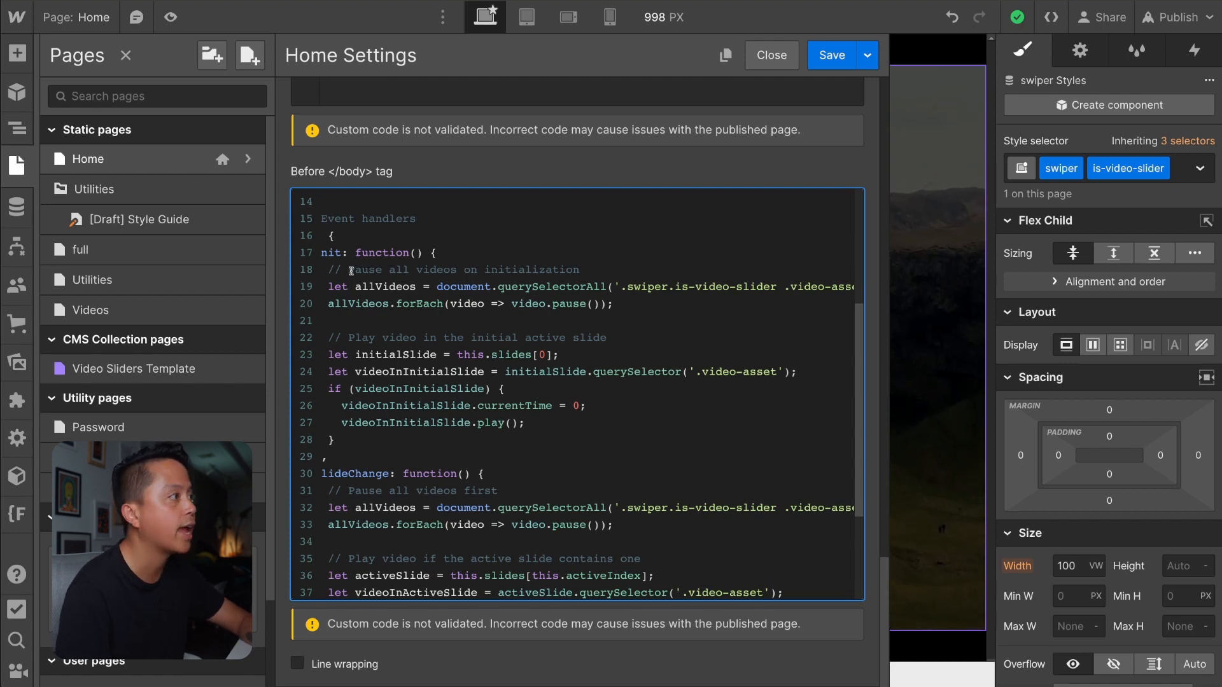
drag(350, 270, 586, 269)
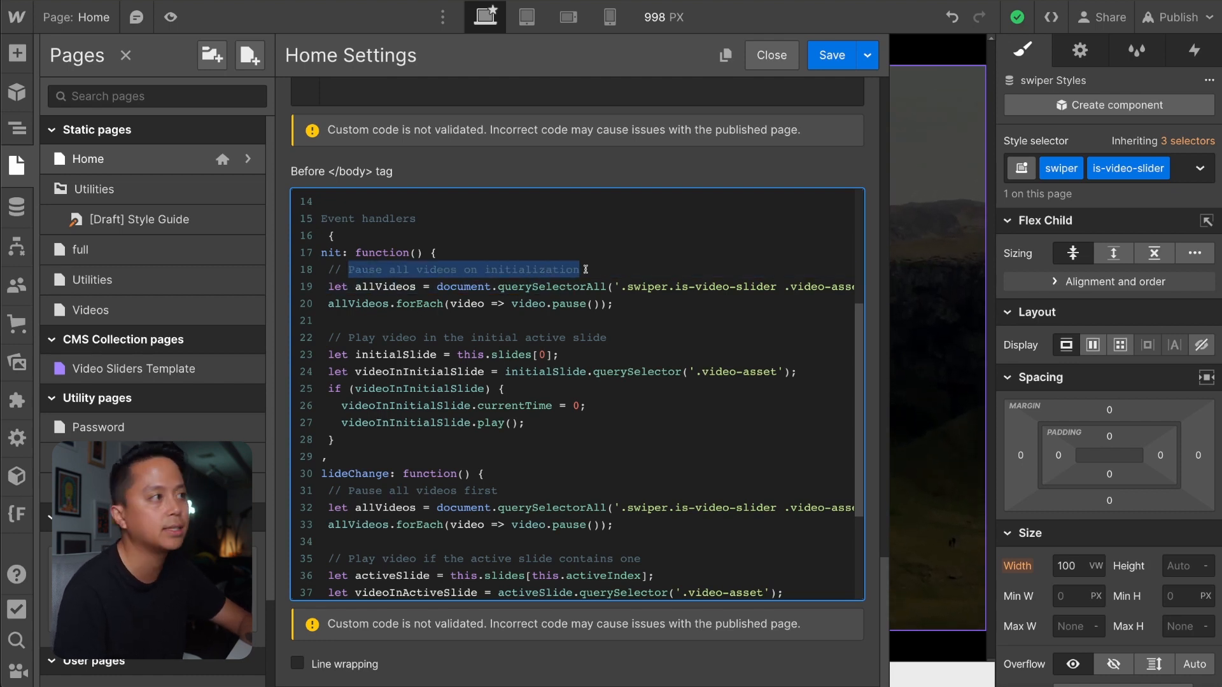
scroll(470, 278, down, 1)
scroll(436, 276, left, 1)
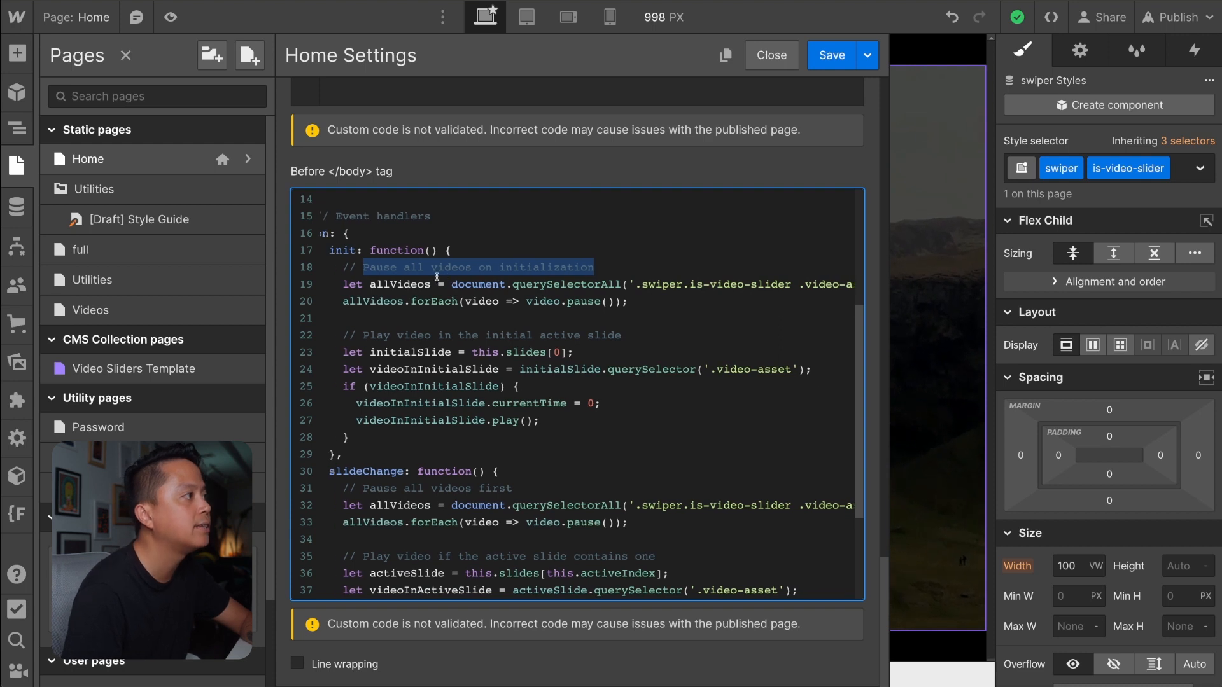
scroll(436, 276, left, 1)
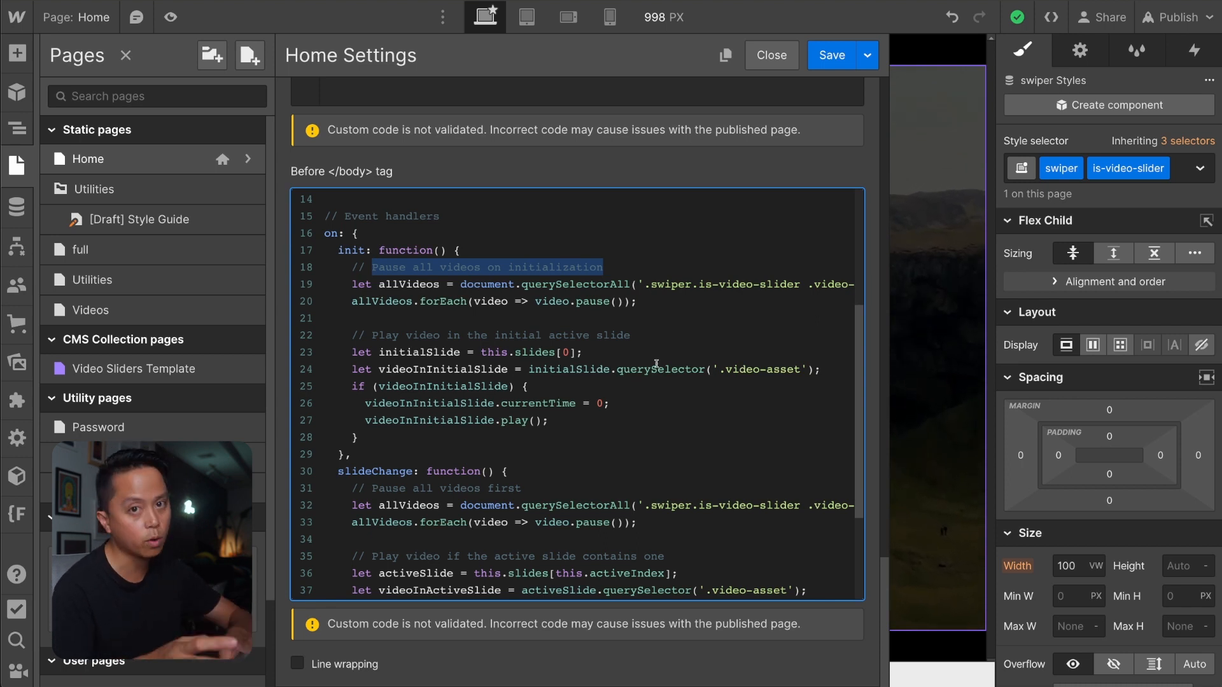
Check the .video-asset selector that the init handler uses to find the videos inside the is-video-slider swiper.
scroll(656, 363, up, 5)
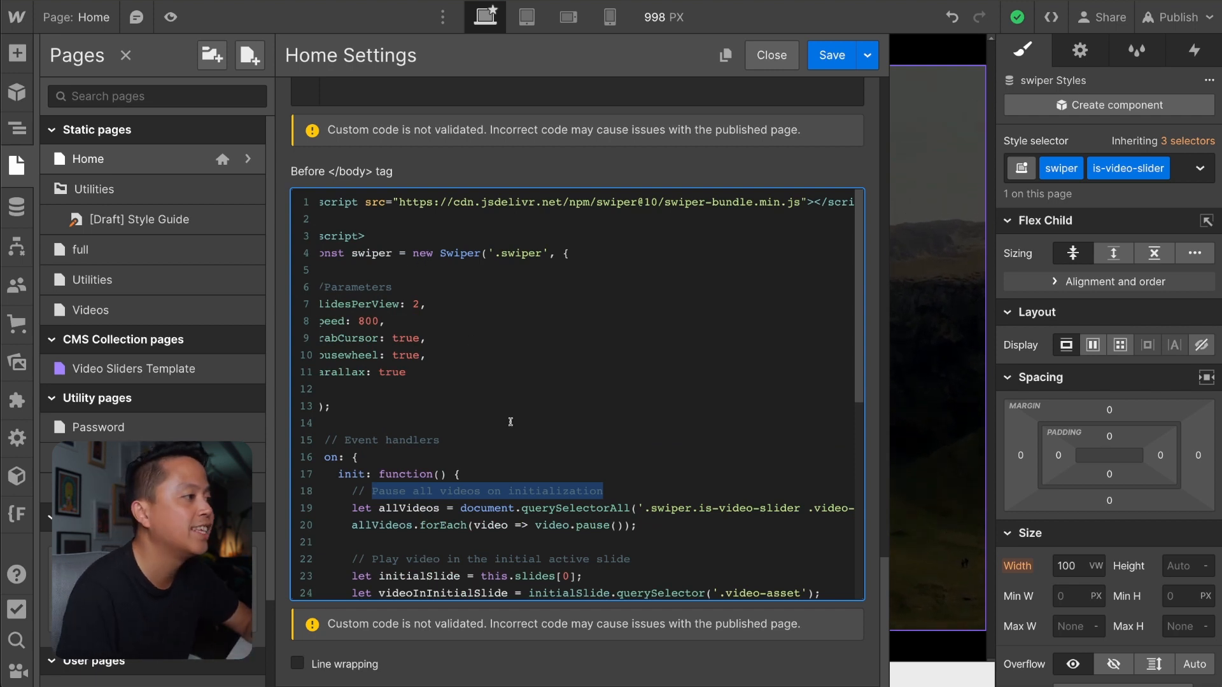
scroll(510, 422, down, 3)
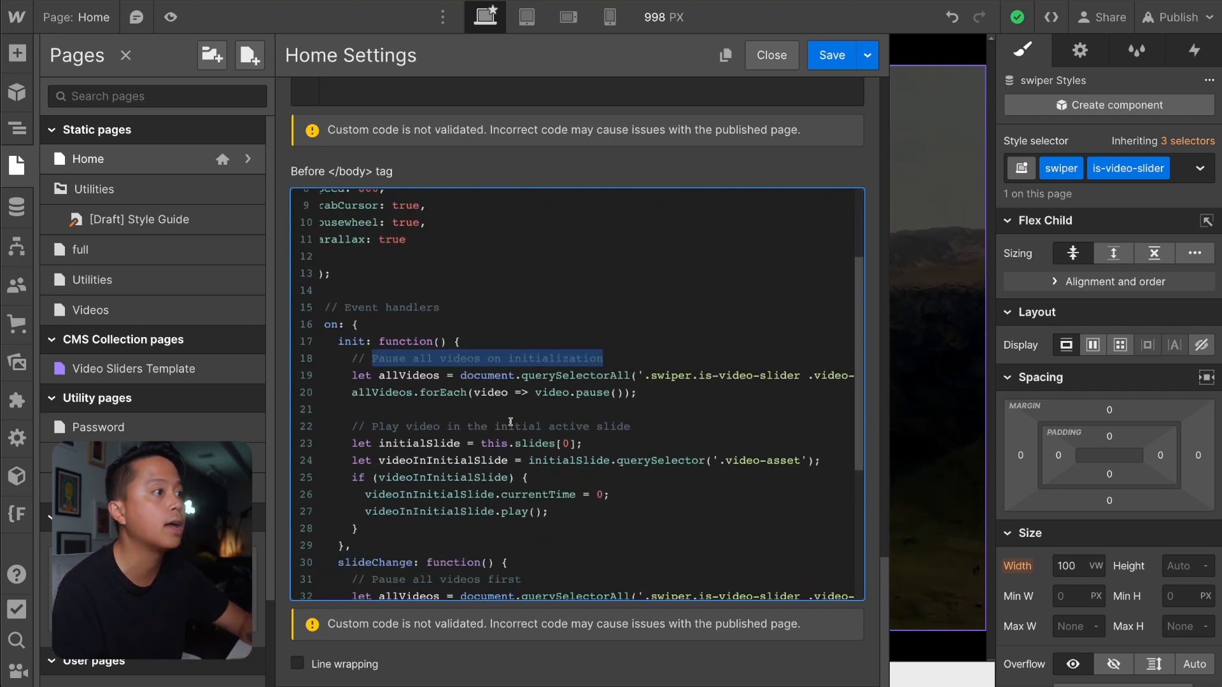
scroll(510, 422, right, 2)
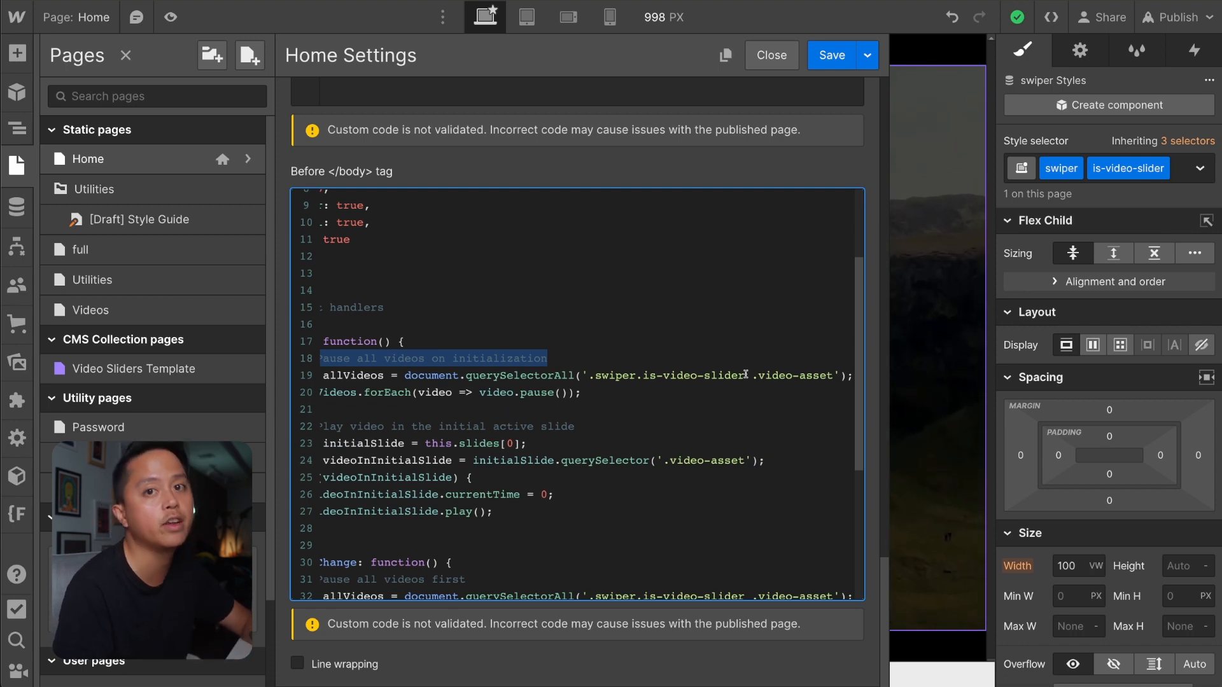
drag(751, 376, 832, 377)
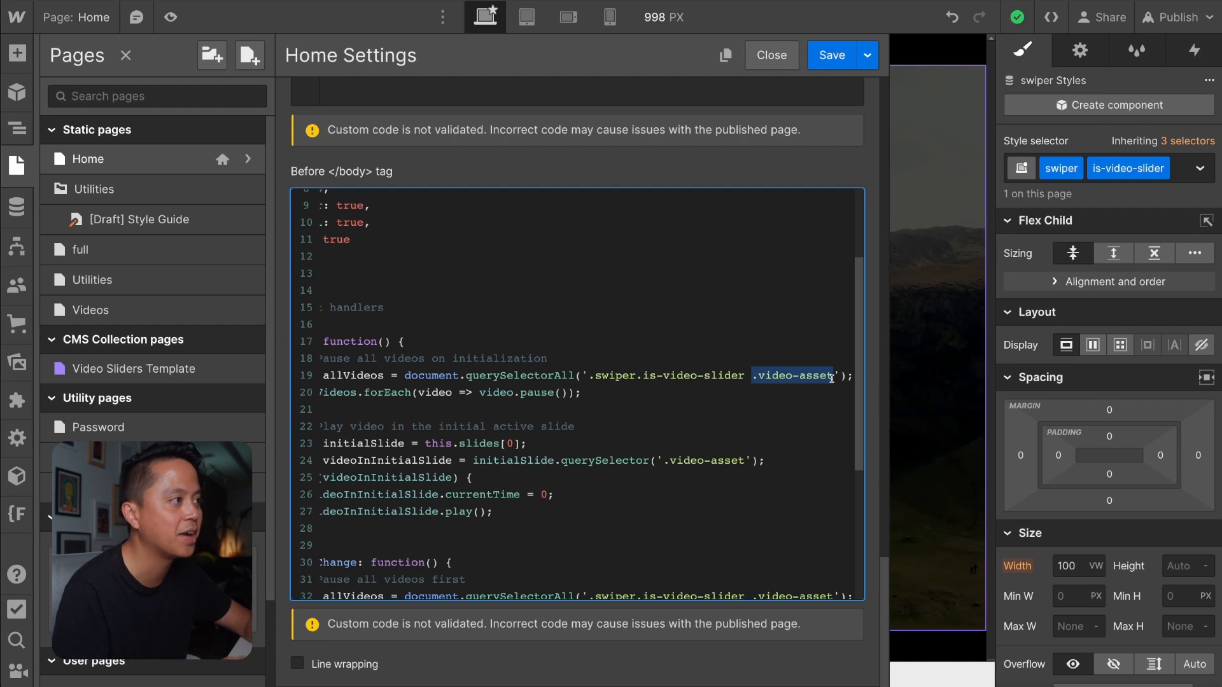
scroll(685, 371, left, 1)
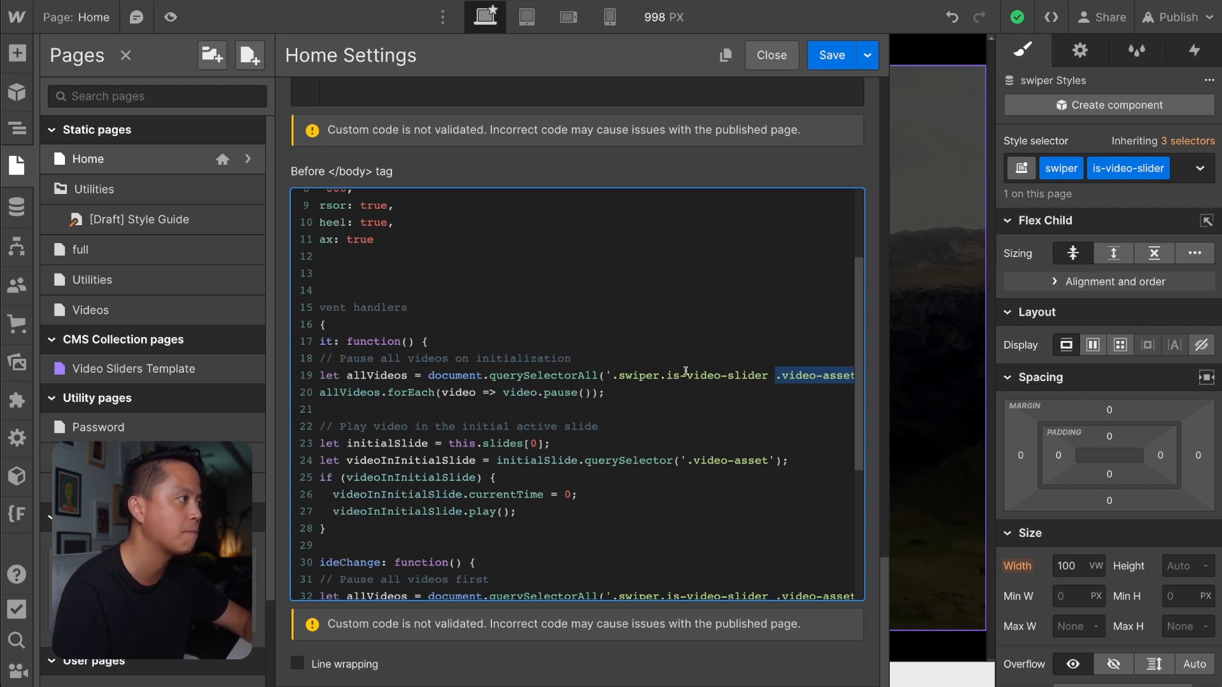
scroll(685, 371, down, 1)
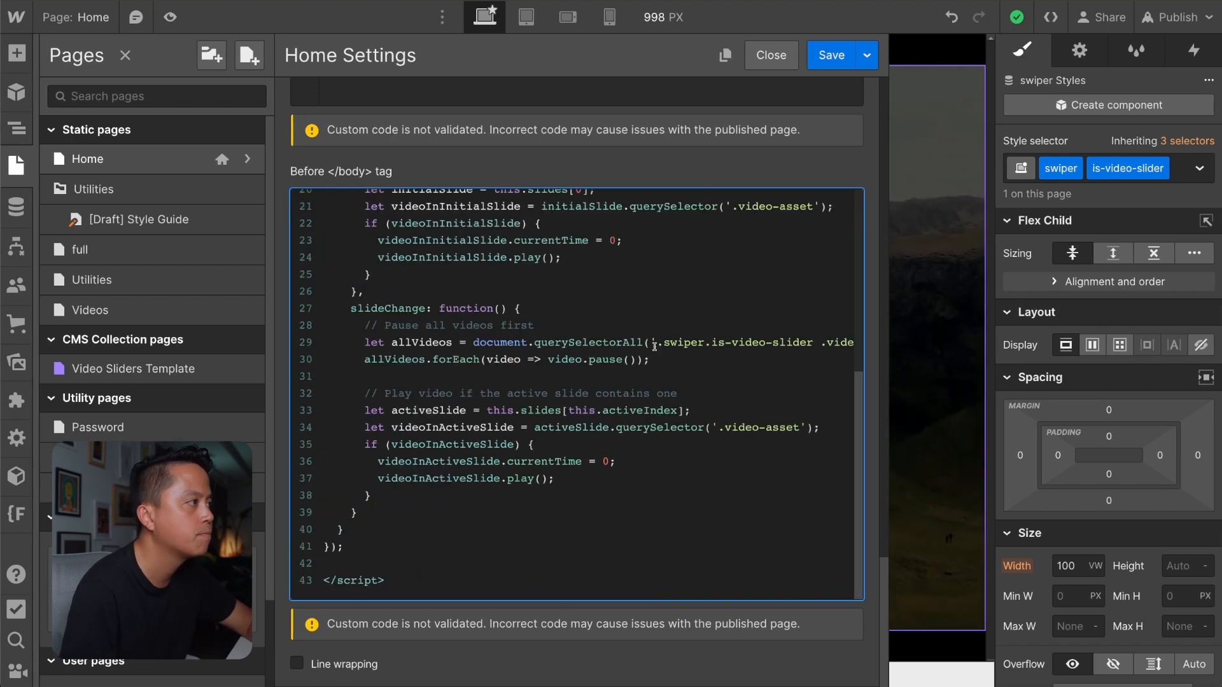
Save the Home page settings with the event handlers inside the Swiper options, and publish the site.
scroll(654, 344, up, 3)
click(835, 53)
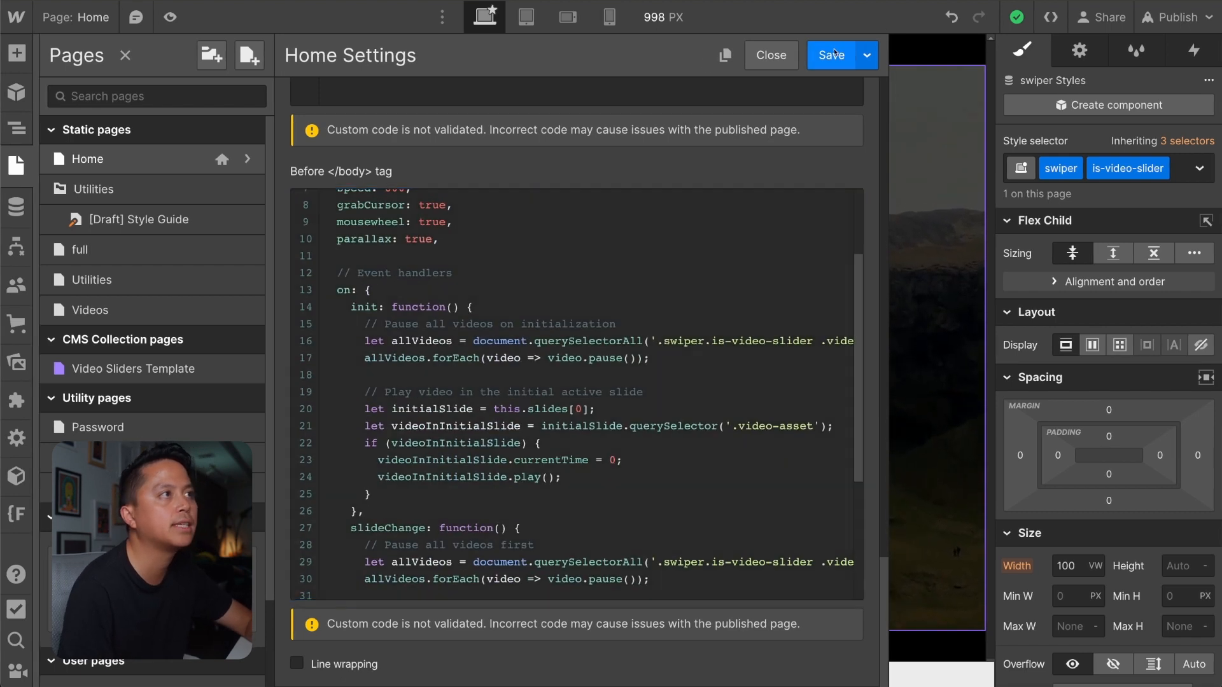
click(1166, 20)
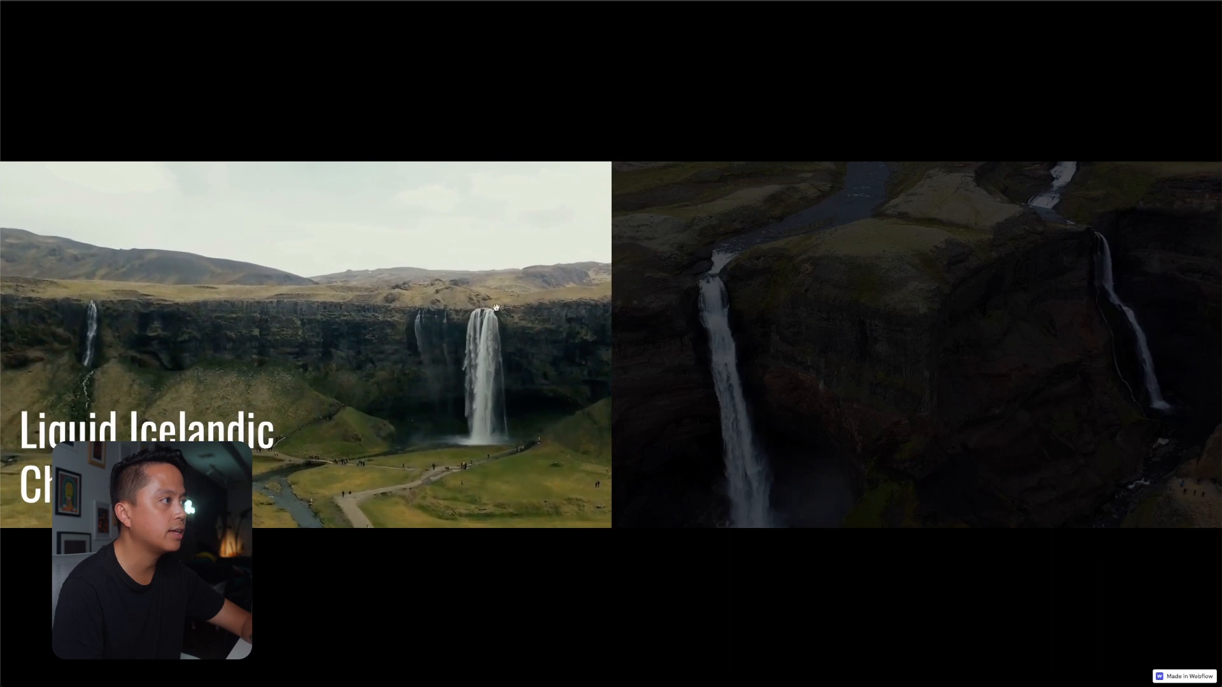
Swipe forward and back through the live slides to test that only the active slide's video plays.
drag(552, 375, 251, 401)
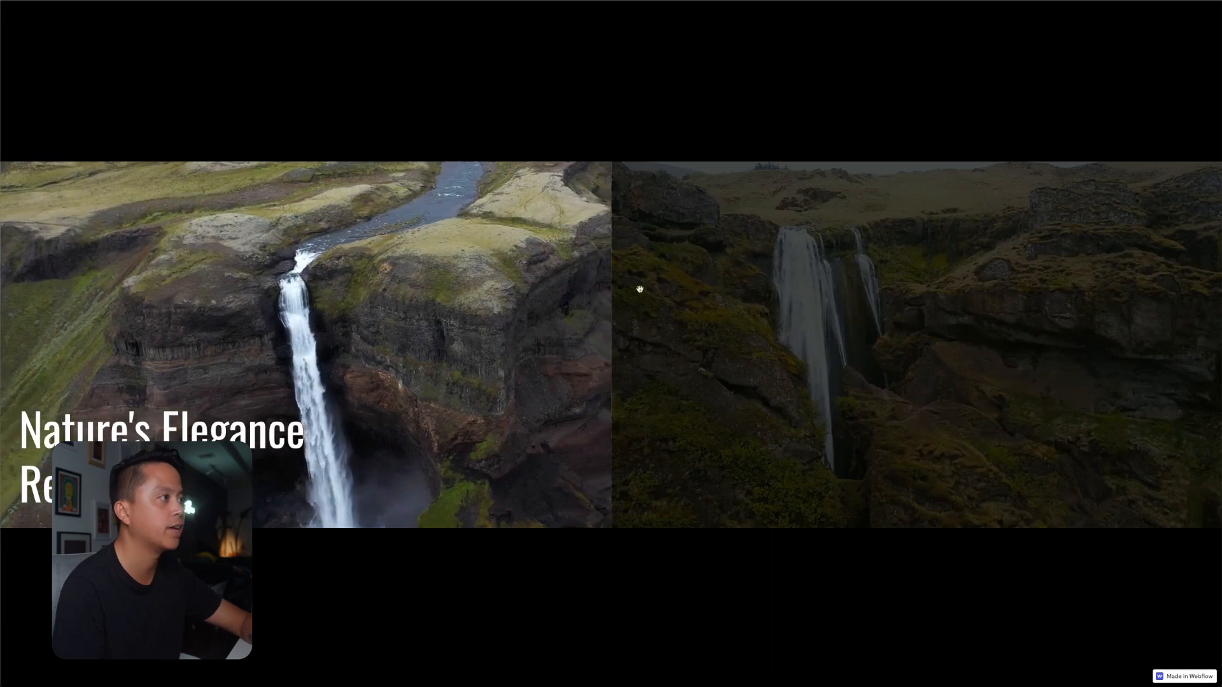
drag(639, 284, 742, 319)
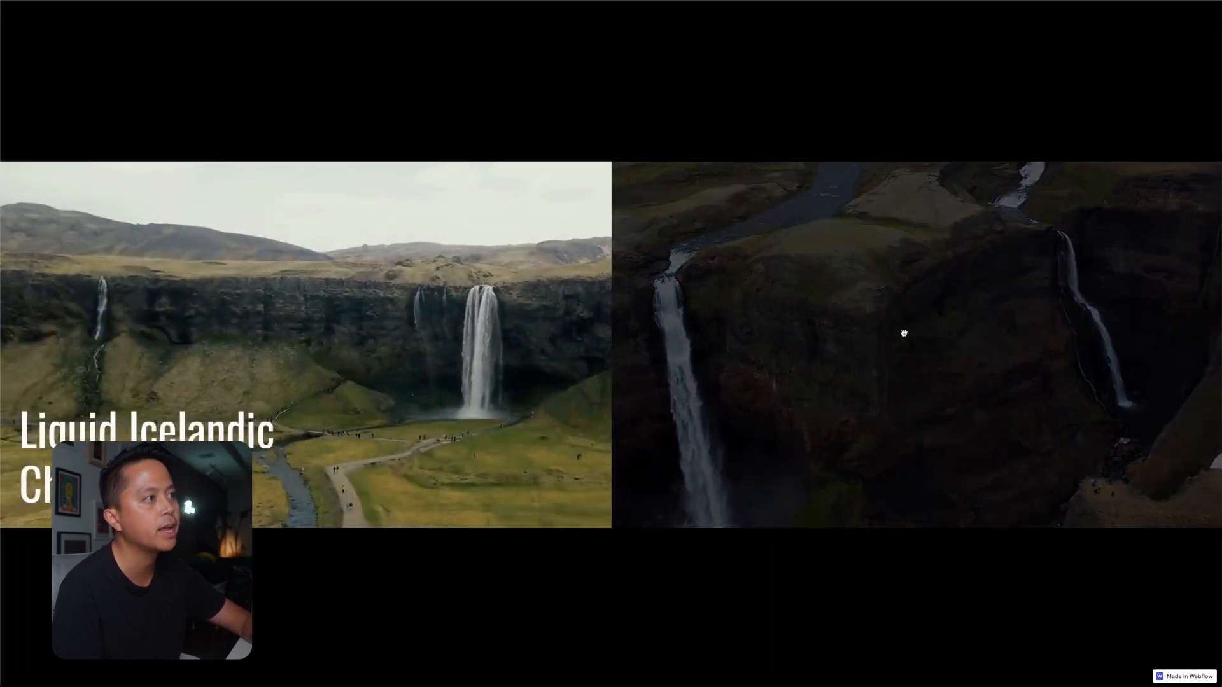
drag(903, 332, 668, 324)
drag(832, 273, 541, 264)
drag(394, 273, 782, 281)
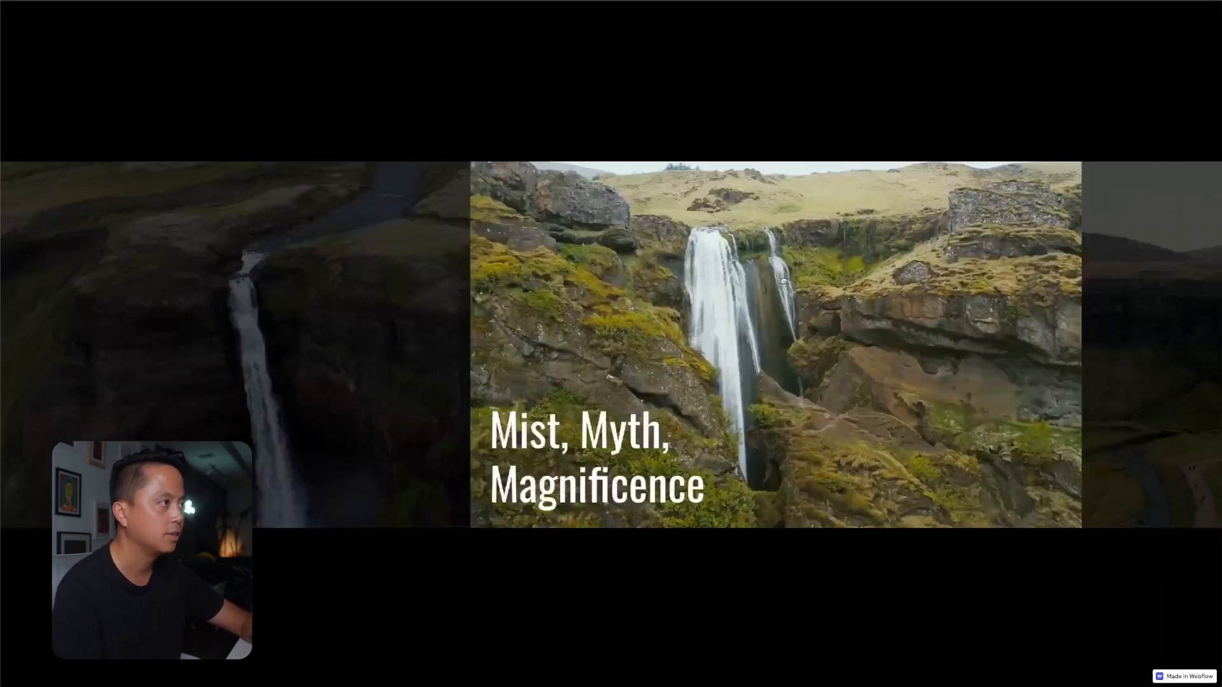
drag(502, 281, 908, 300)
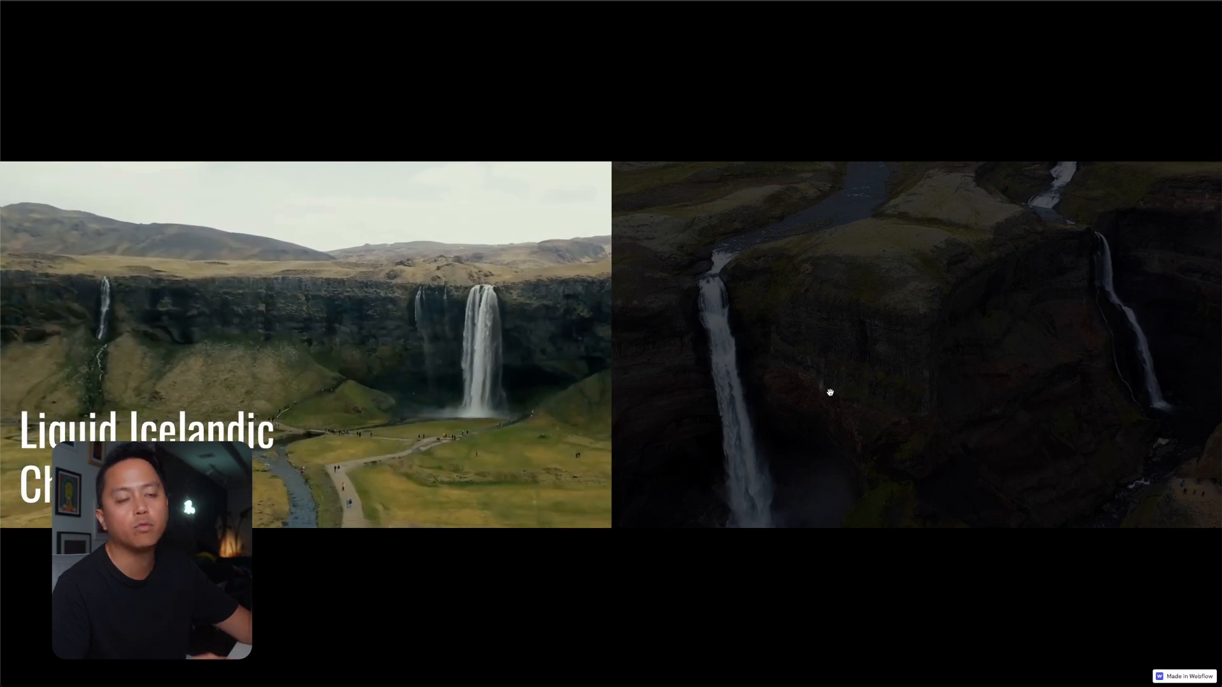
drag(753, 276, 848, 316)
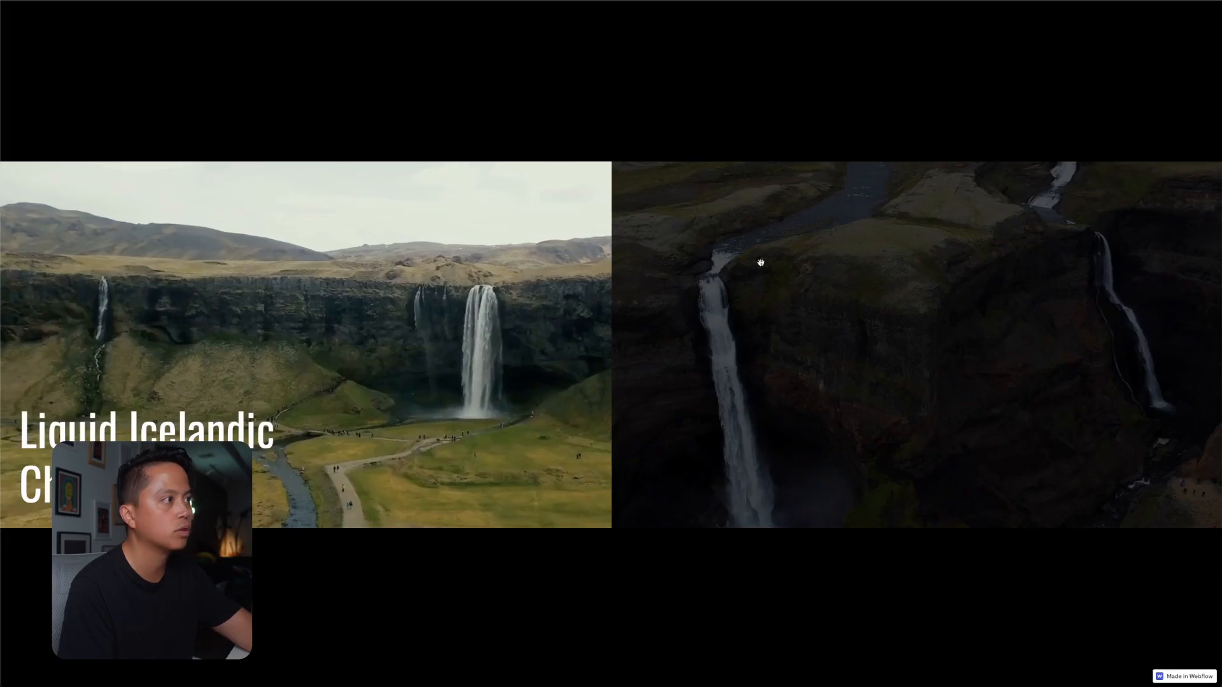
drag(795, 267, 794, 303)
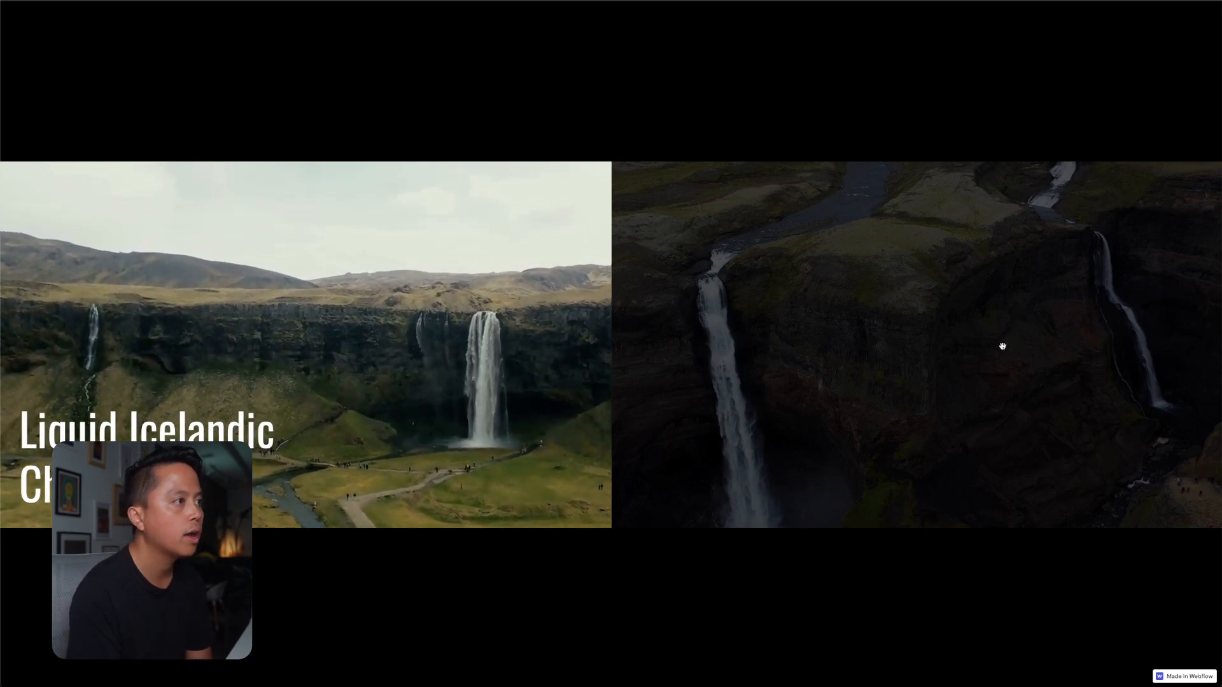
Swipe from Liquid Icelandic through Nature's Elegance to Mist, Myth, Magnificence, checking how each video plays and pauses.
drag(1002, 346, 581, 376)
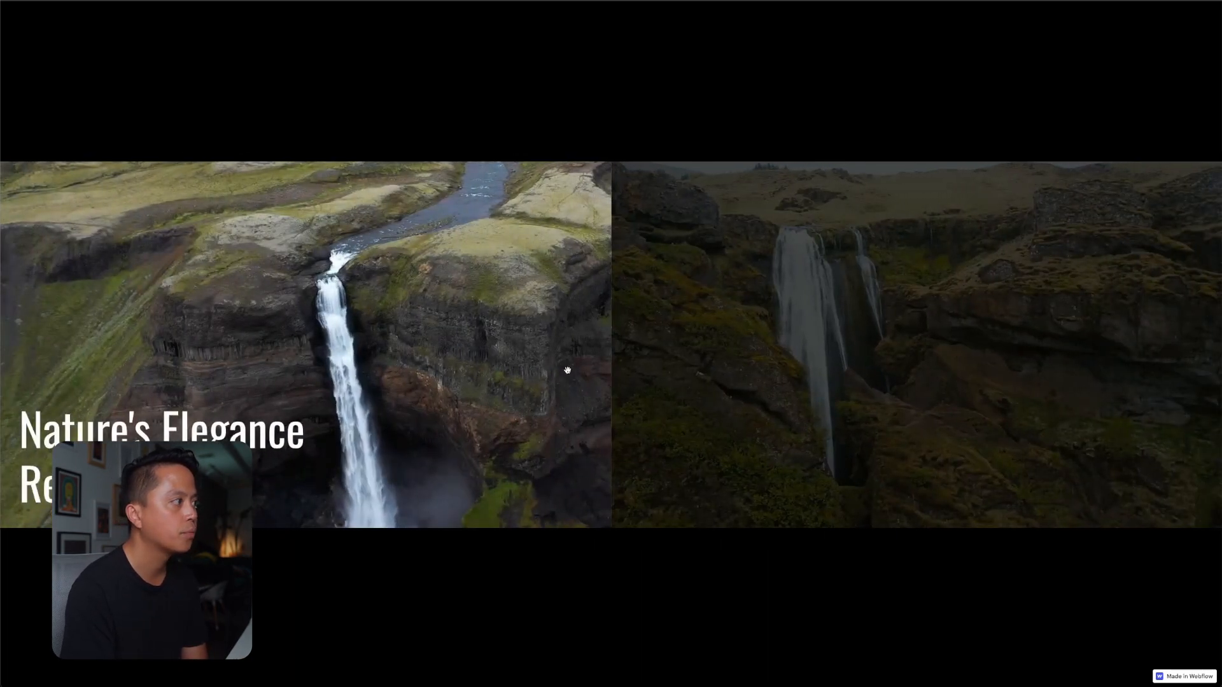
drag(390, 318, 918, 317)
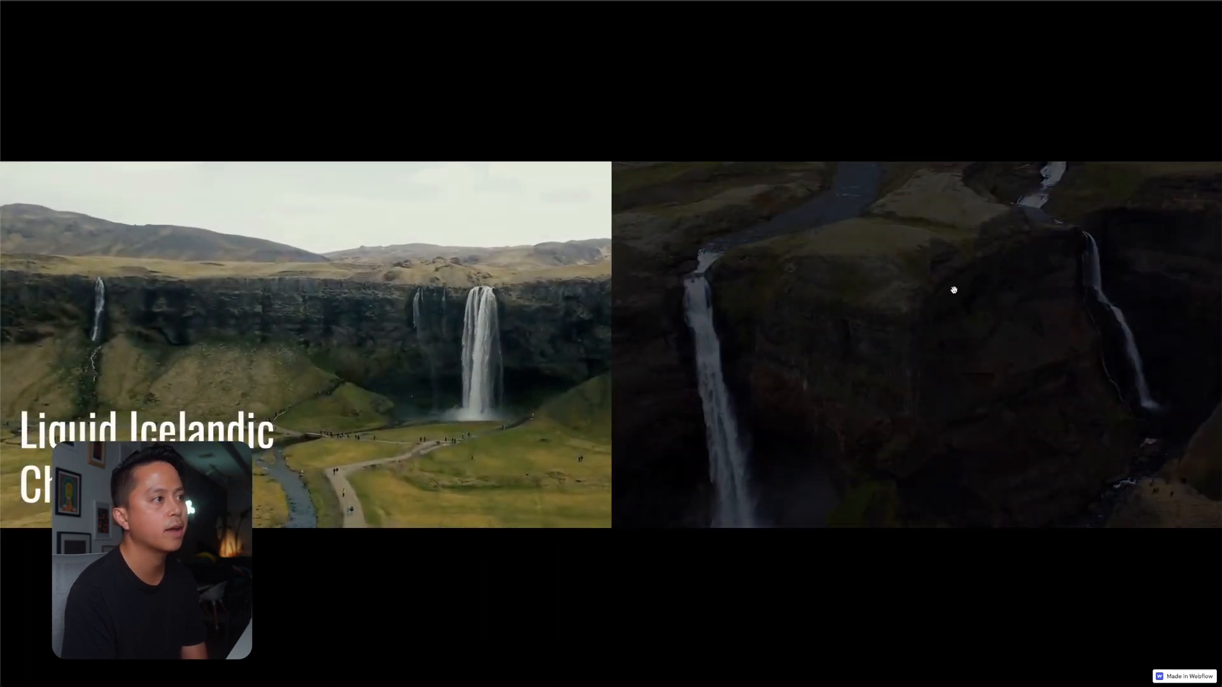
drag(1032, 338, 600, 362)
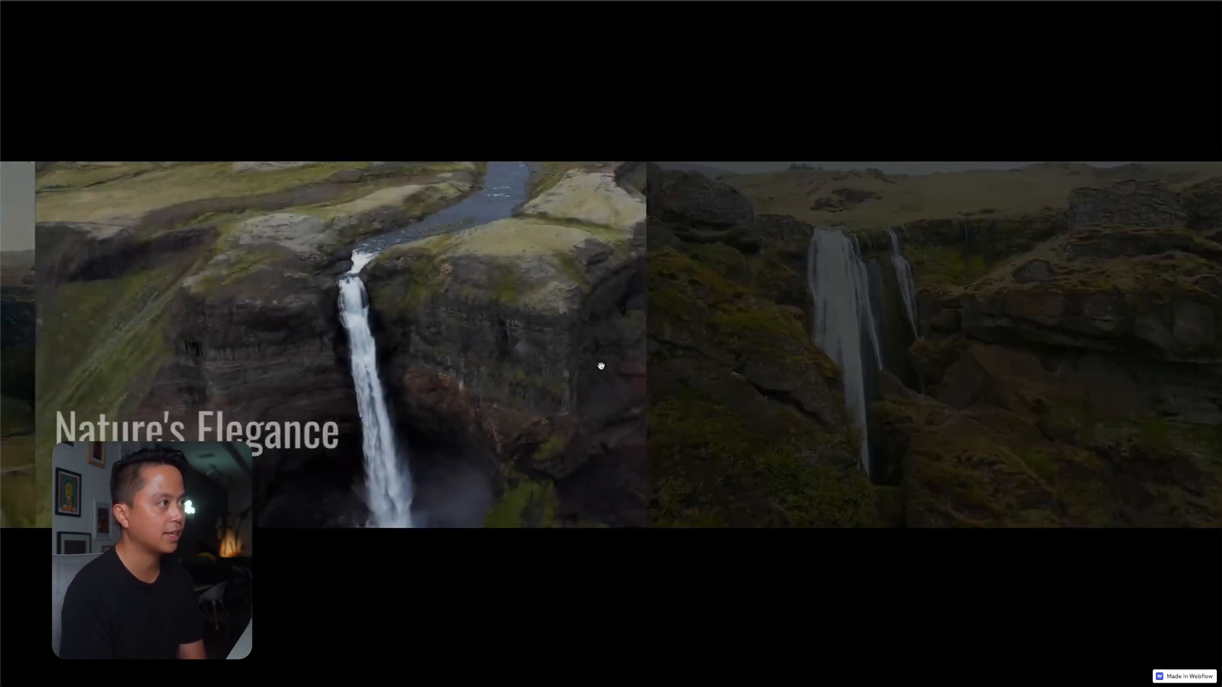
drag(973, 306, 668, 259)
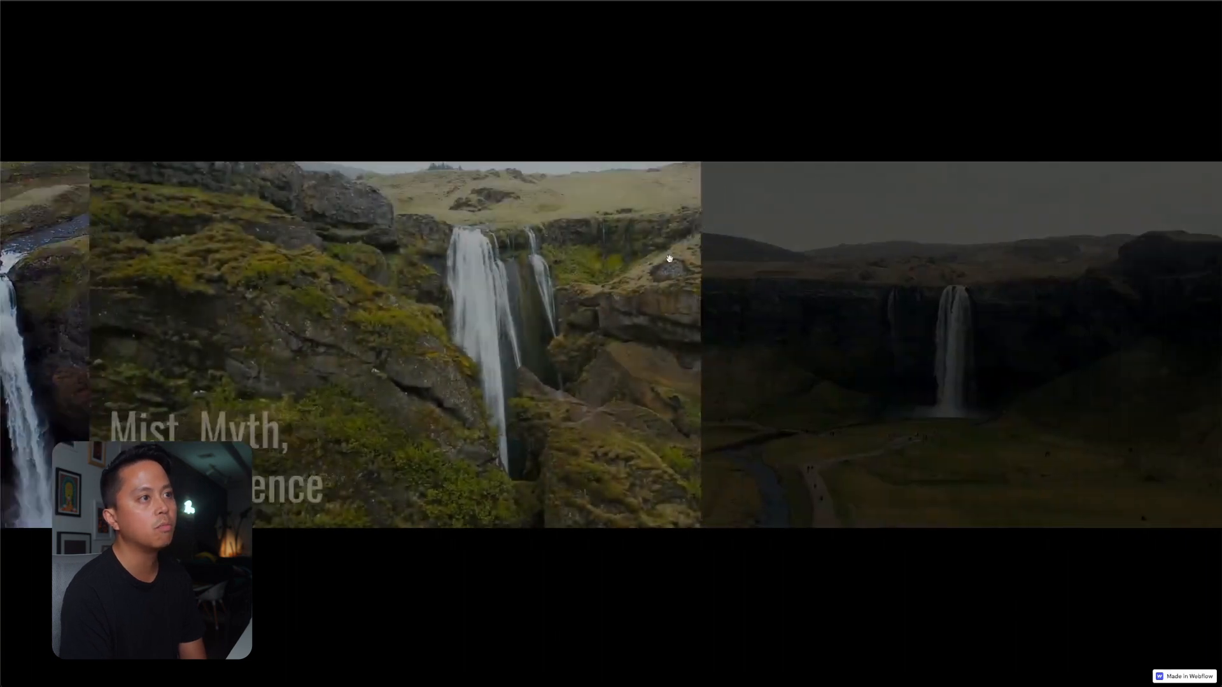
drag(1043, 265, 859, 277)
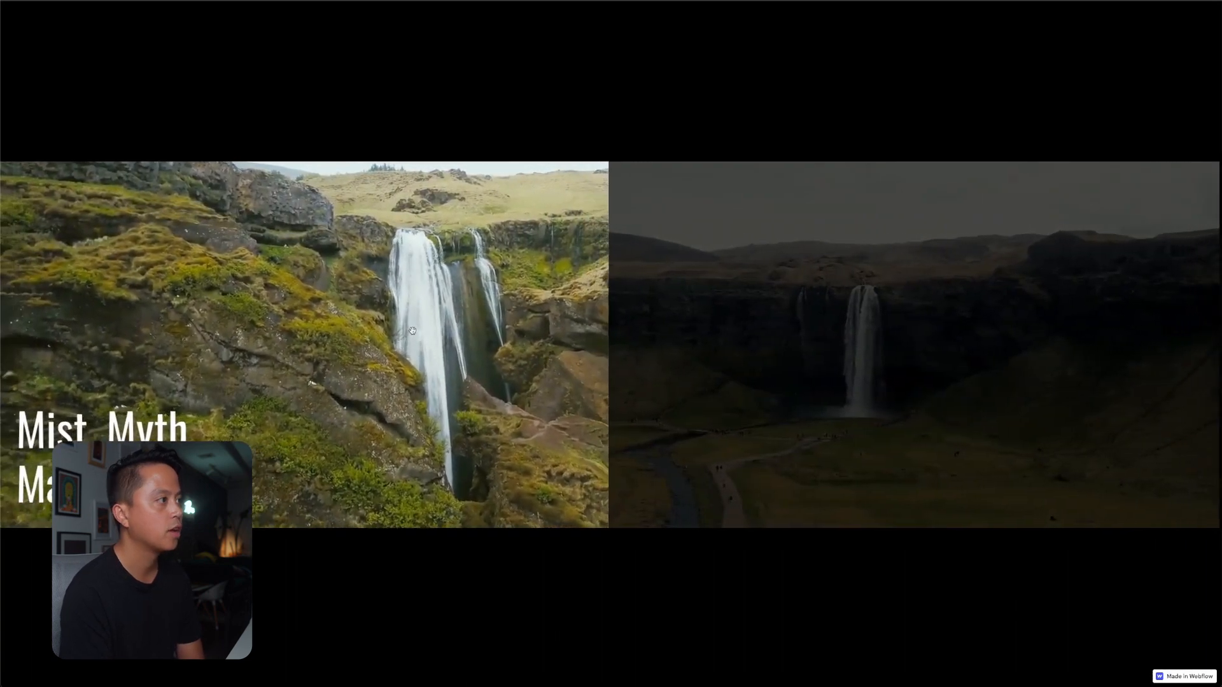
Try to swipe past the Mist, Myth, Magnificence slide to make the final live slide active.
drag(796, 350, 438, 322)
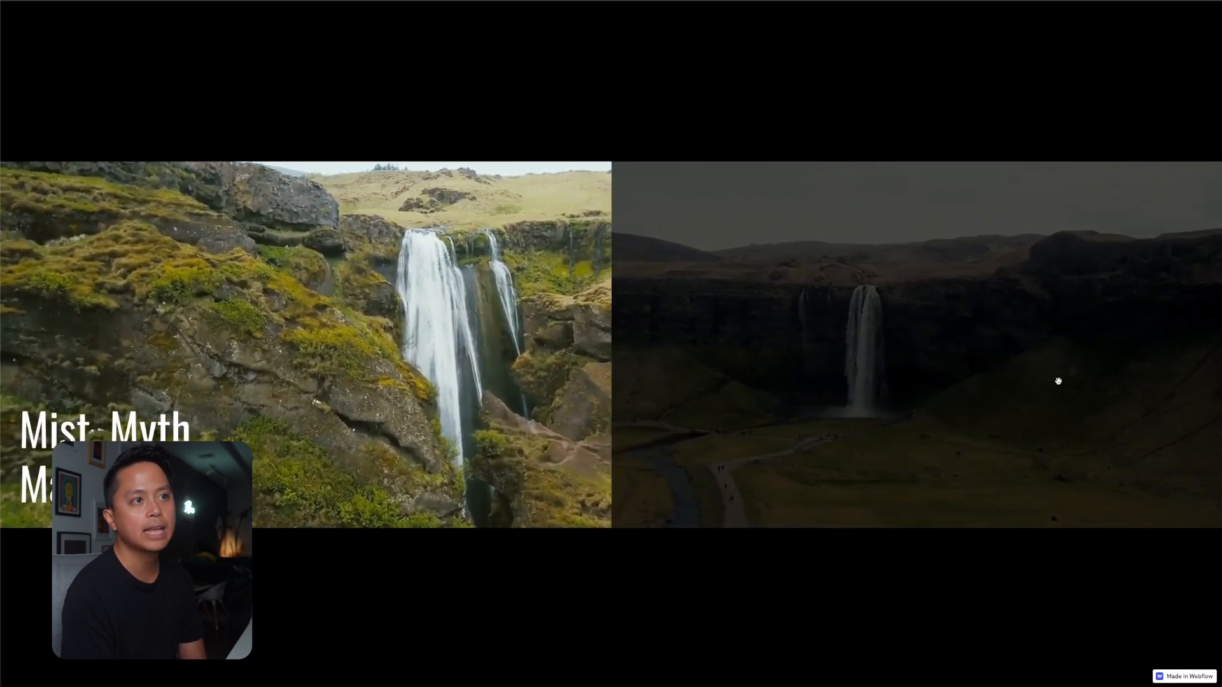
drag(1078, 388, 456, 409)
drag(1017, 382, 382, 410)
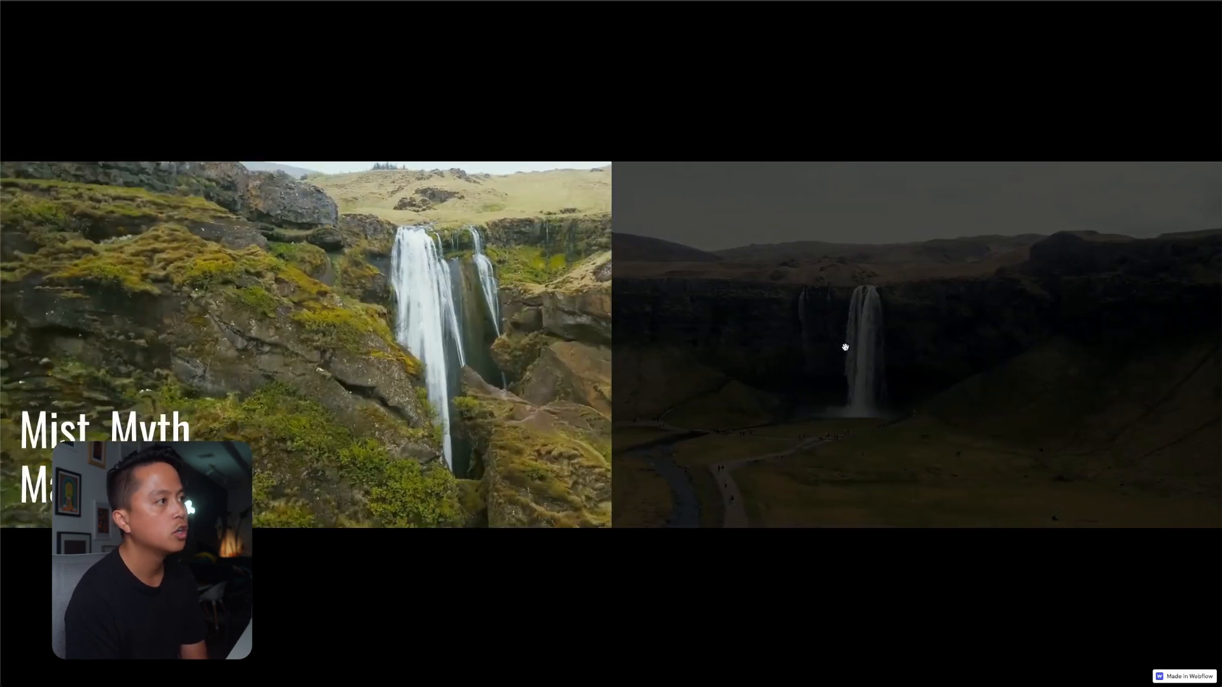
drag(837, 348, 572, 279)
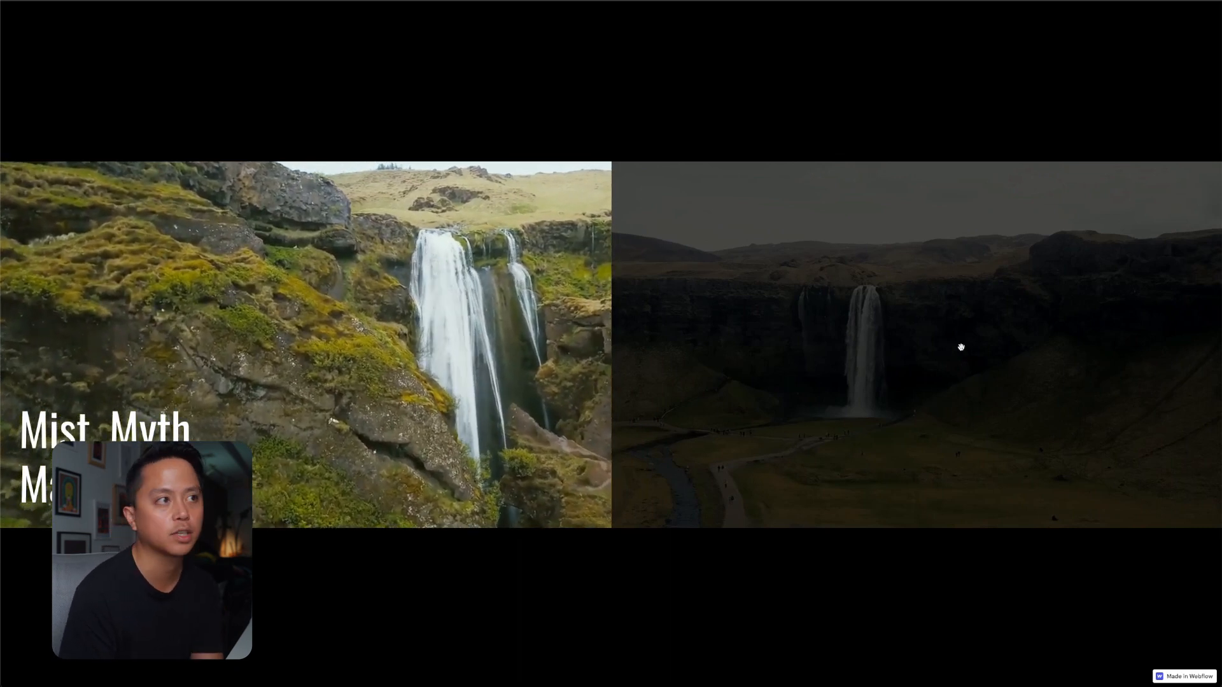
drag(964, 302, 252, 401)
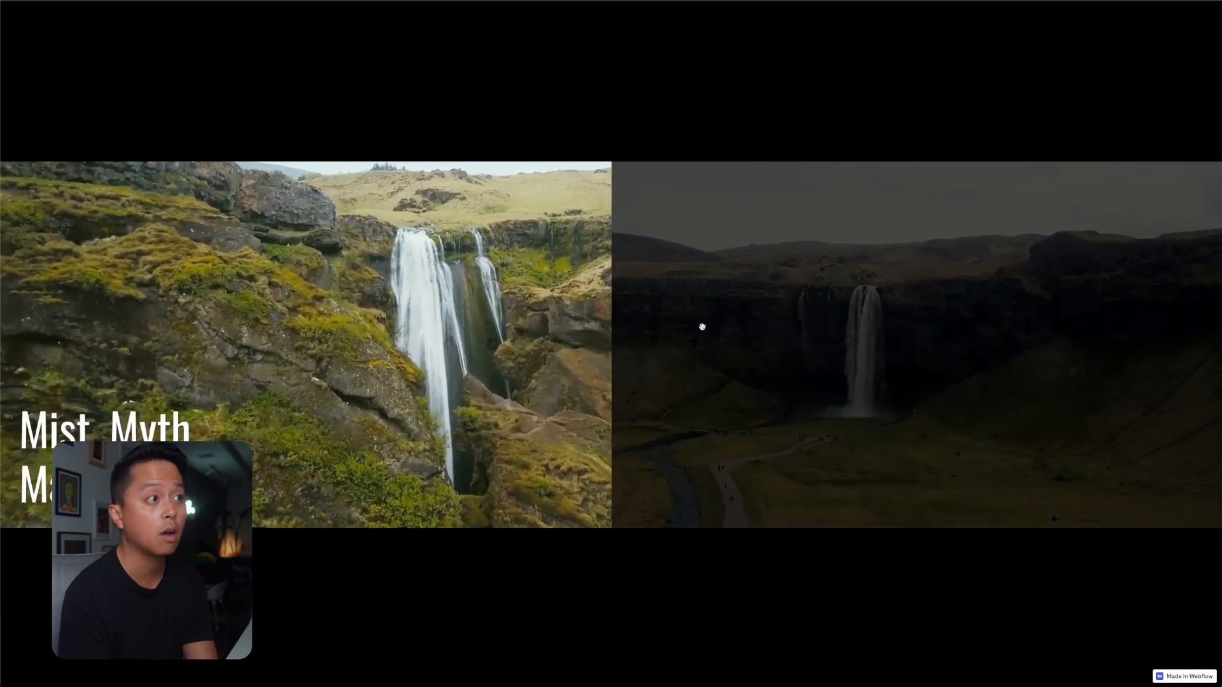
drag(704, 327, 1139, 349)
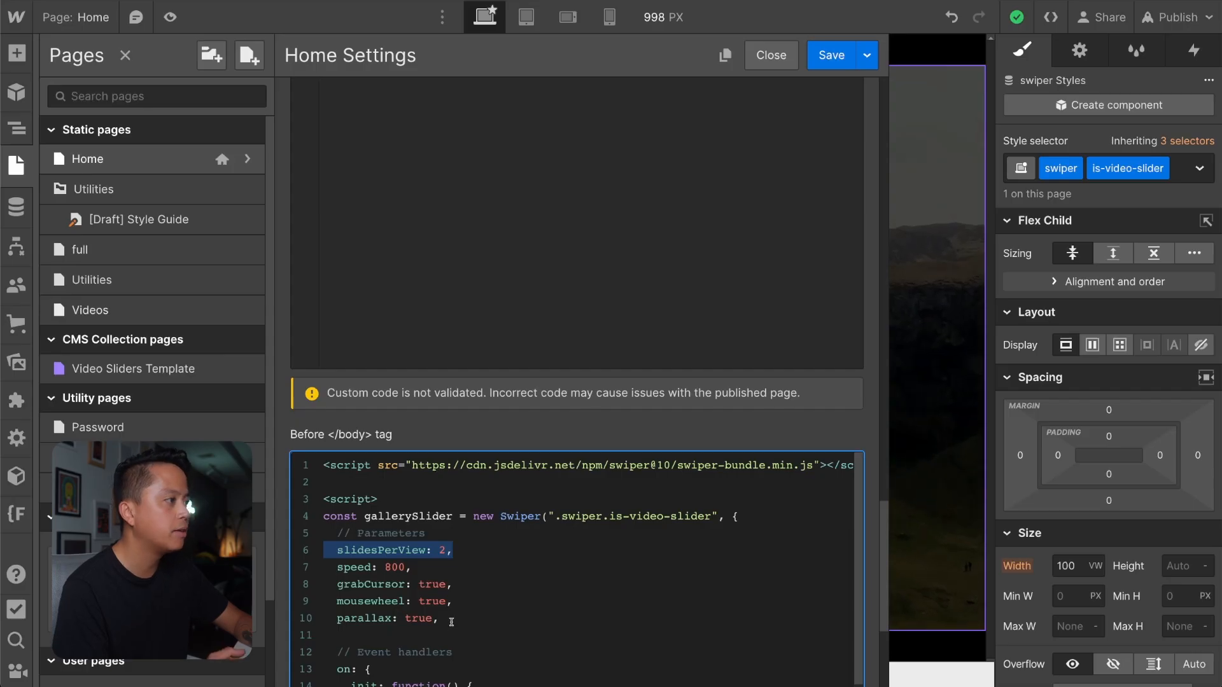
Before the closing script tag, paste gallerySlider.appendSlide('<div class="swiper-slide"></div>'); with its comment to add a dummy slide at the end.
scroll(451, 622, down, 5)
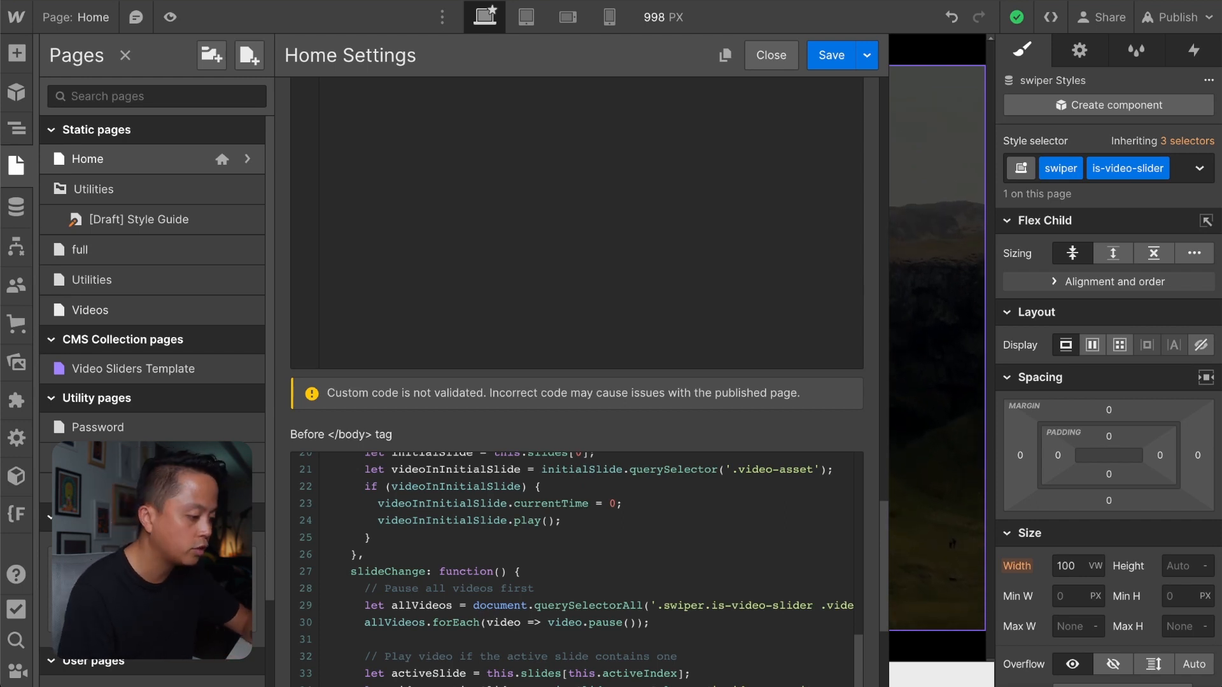
scroll(479, 555, down, 4)
click(479, 555)
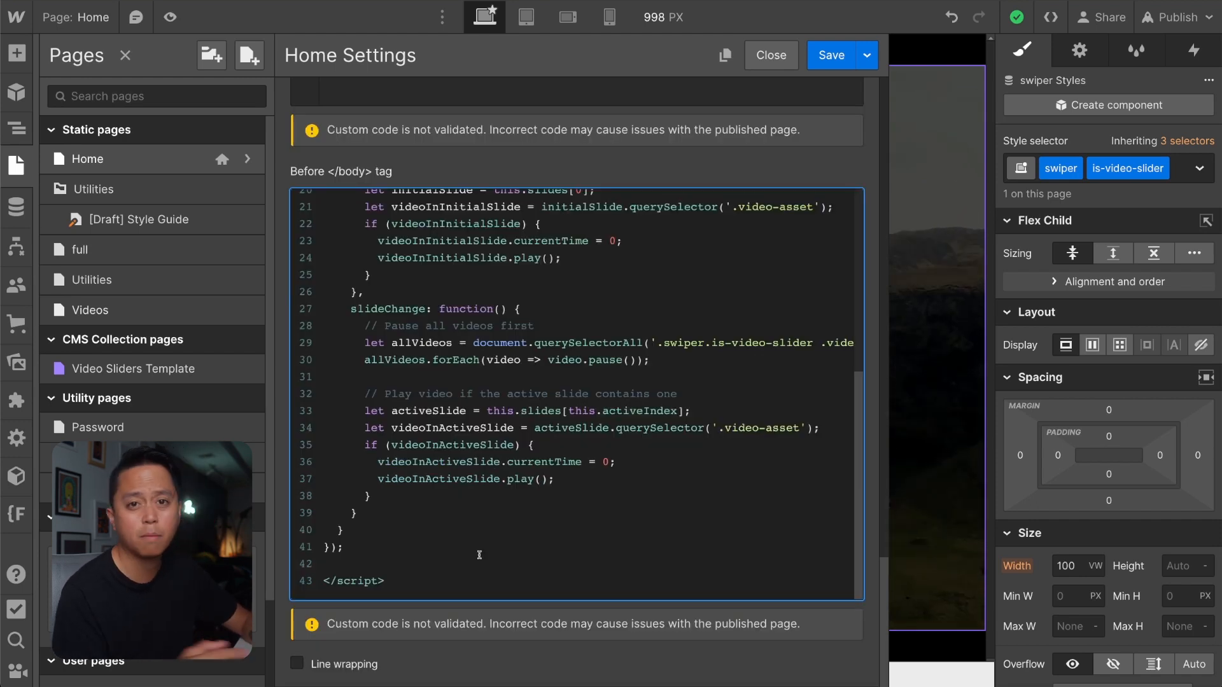
key(Return)
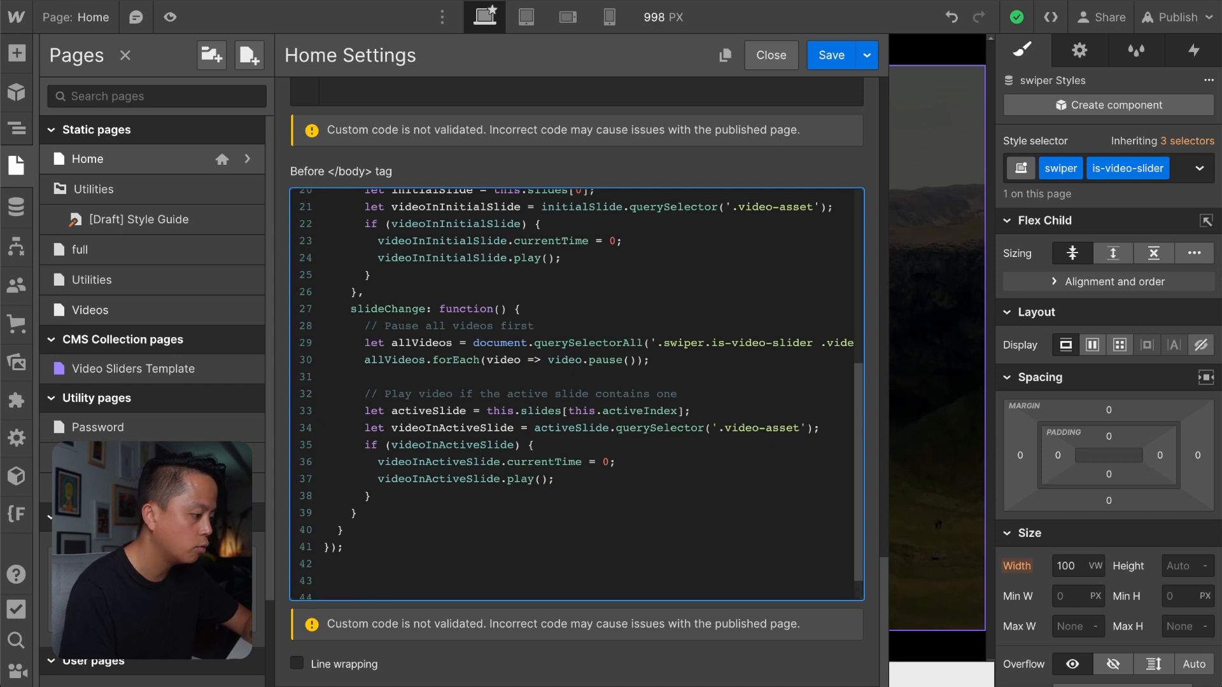
scroll(480, 554, down, 1)
scroll(486, 365, up, 6)
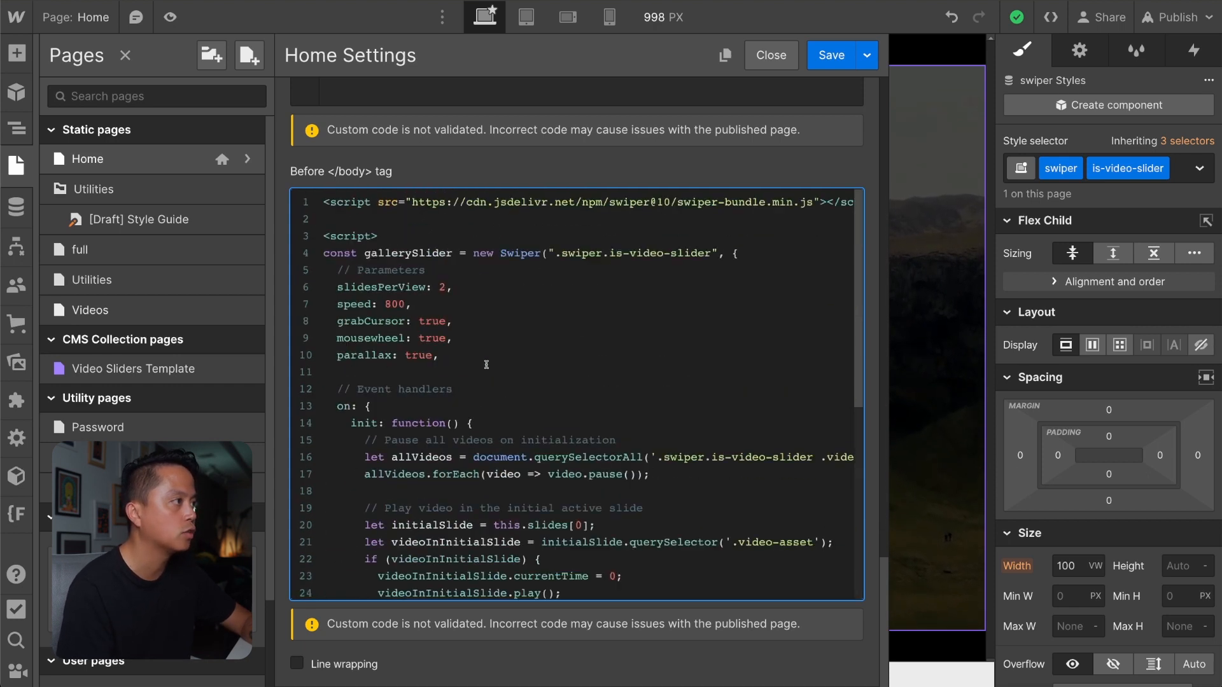
scroll(486, 364, down, 6)
text(// Add a dummy slide at the end gallerySlider.appendSlide('<div class="swiper-slide"></div>');)
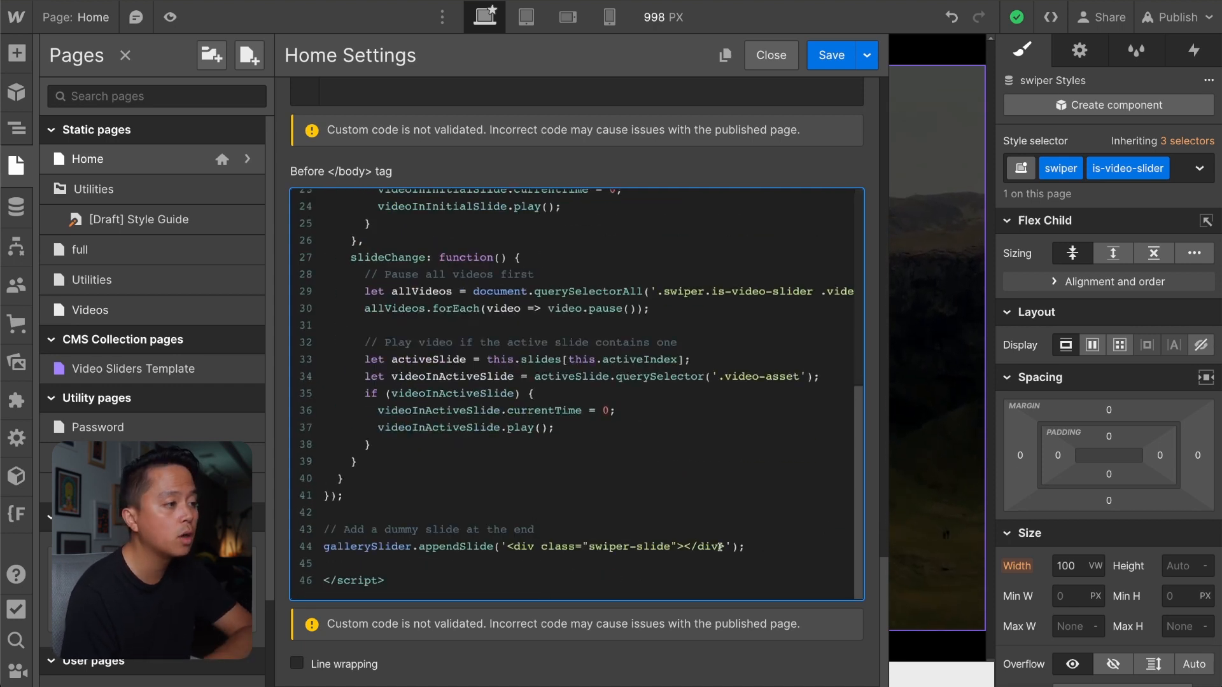
drag(722, 546, 510, 544)
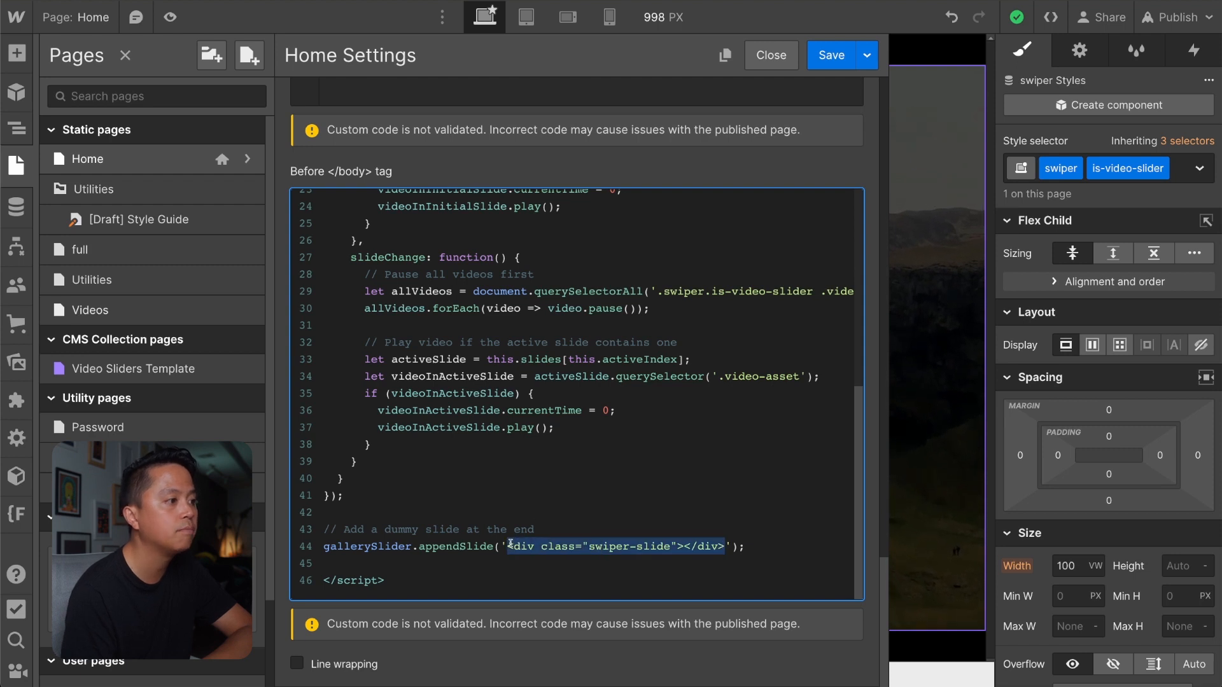
Save the Home page settings with the added dummy-slide code and publish the site.
click(683, 544)
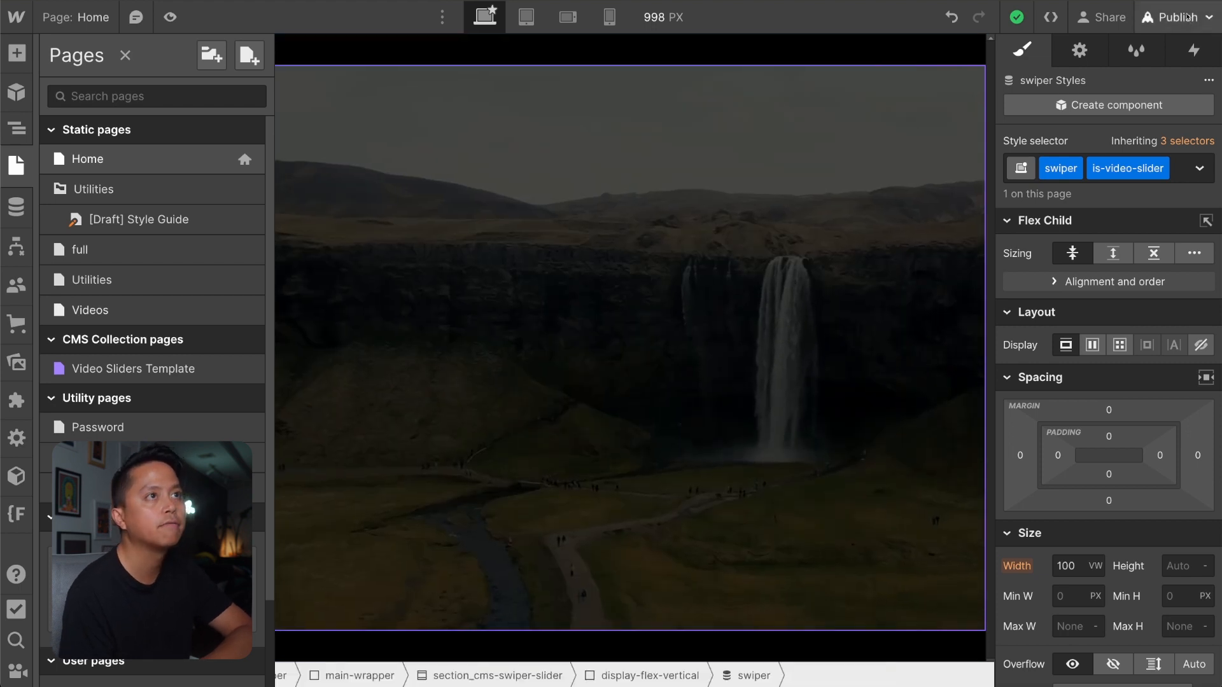
click(1177, 17)
click(1073, 297)
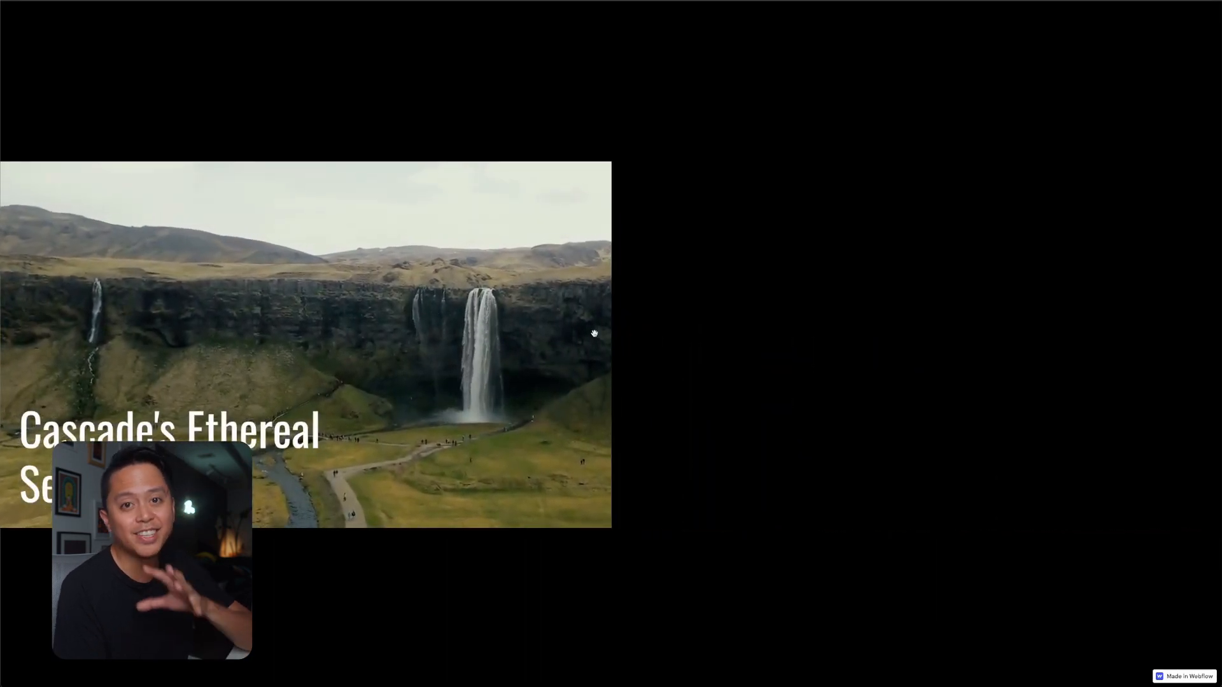
Test swiping at the final Cascade's Ethereal slide on the live page and inspect the empty dummy slide's markup beside it.
drag(555, 340, 548, 365)
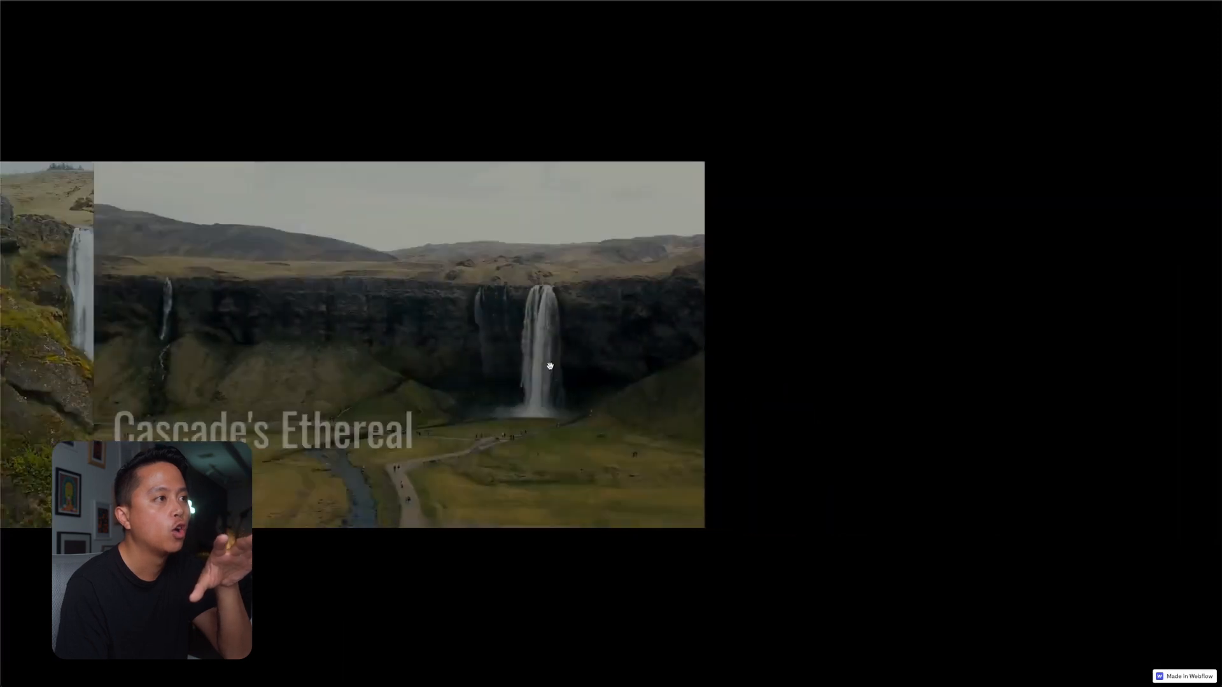
right_click(905, 373)
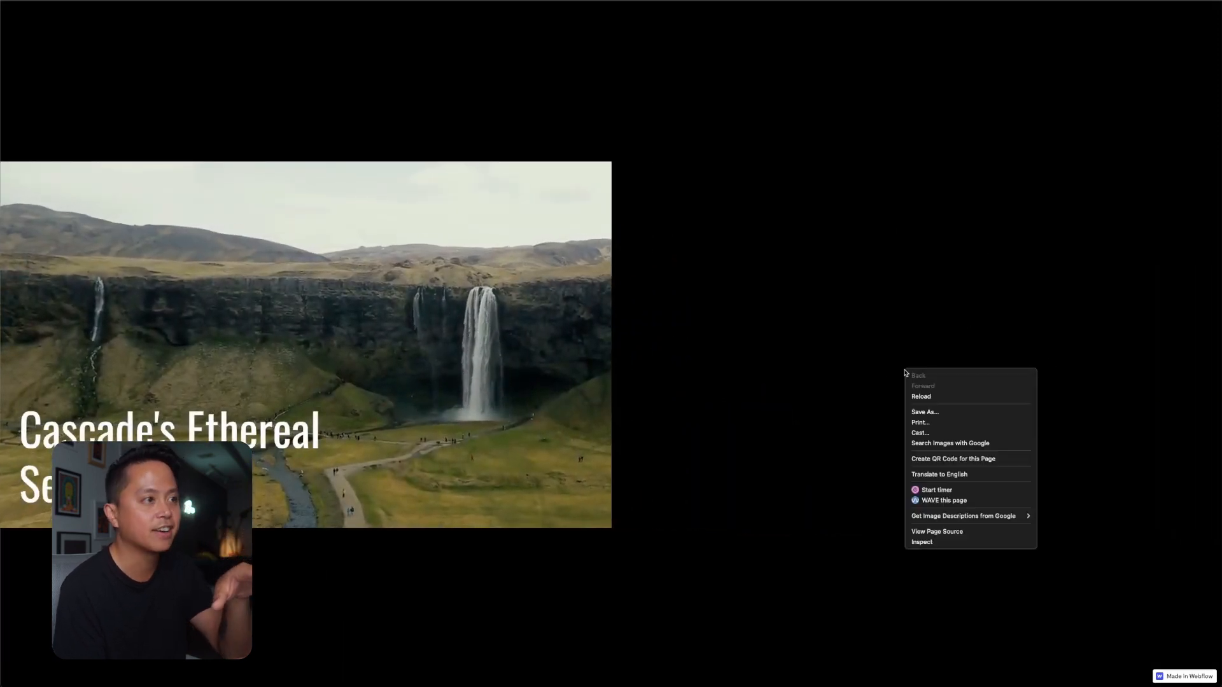
click(930, 541)
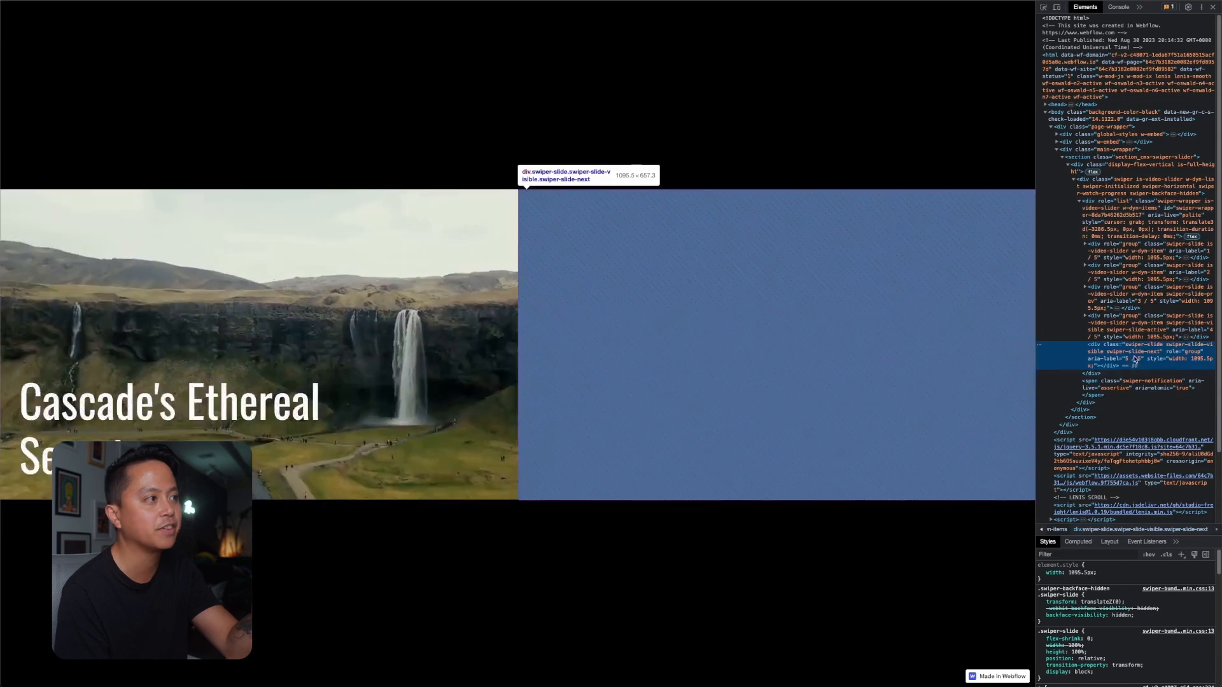
click(1212, 8)
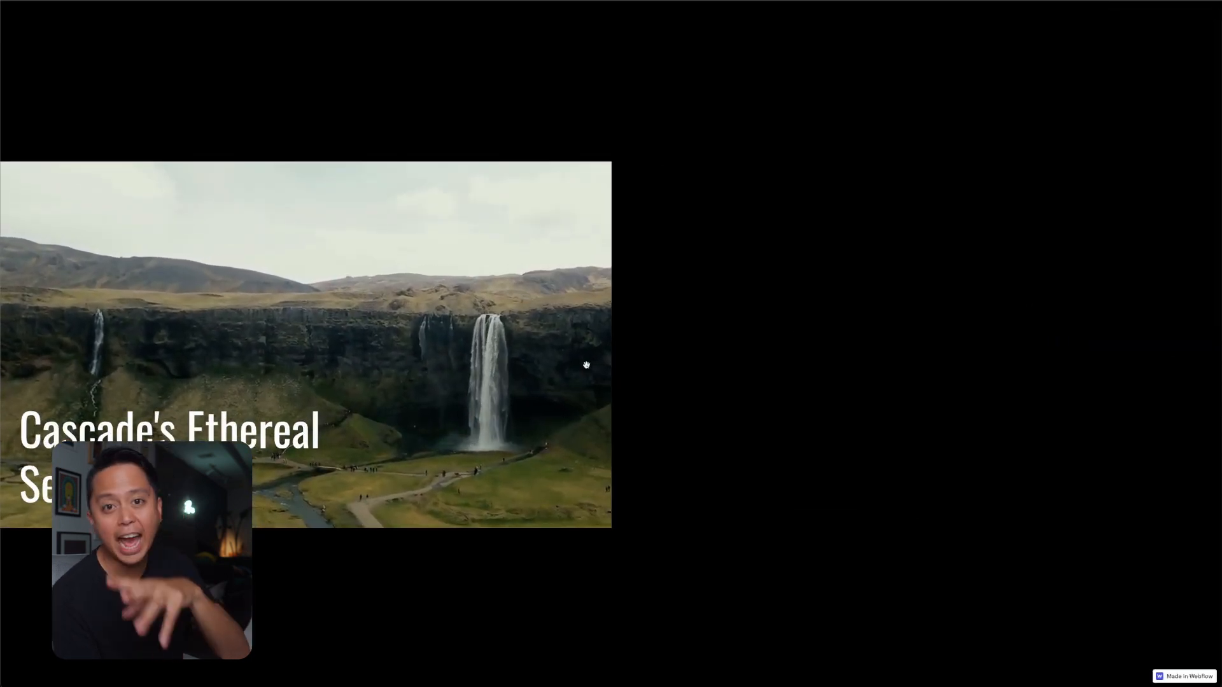
Swipe back from the final slide through the earlier ones to Nature's Elegance to check the slider's effects and playback.
drag(586, 366, 920, 379)
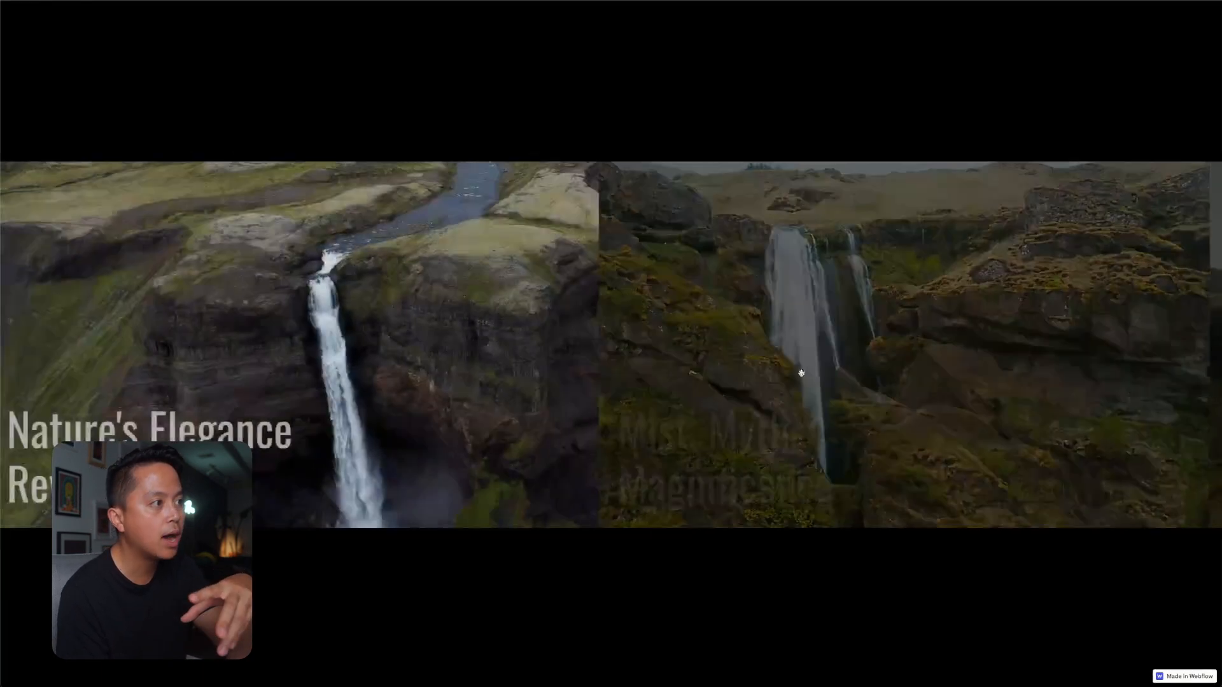
drag(799, 373, 762, 367)
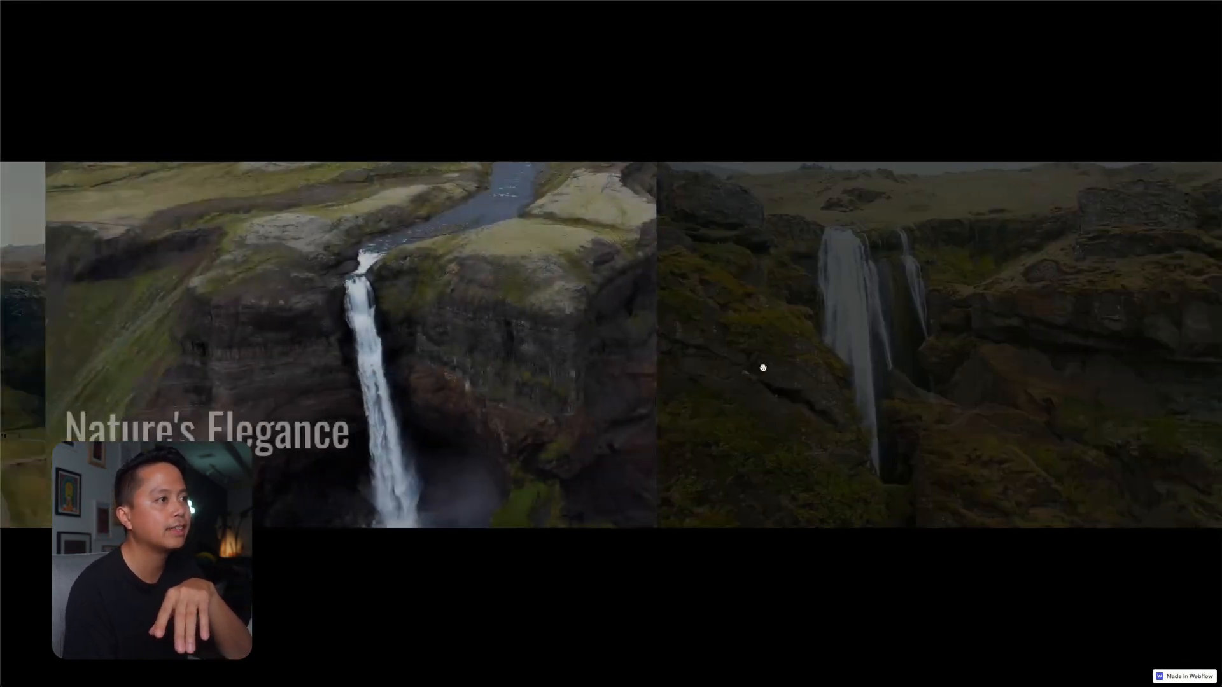